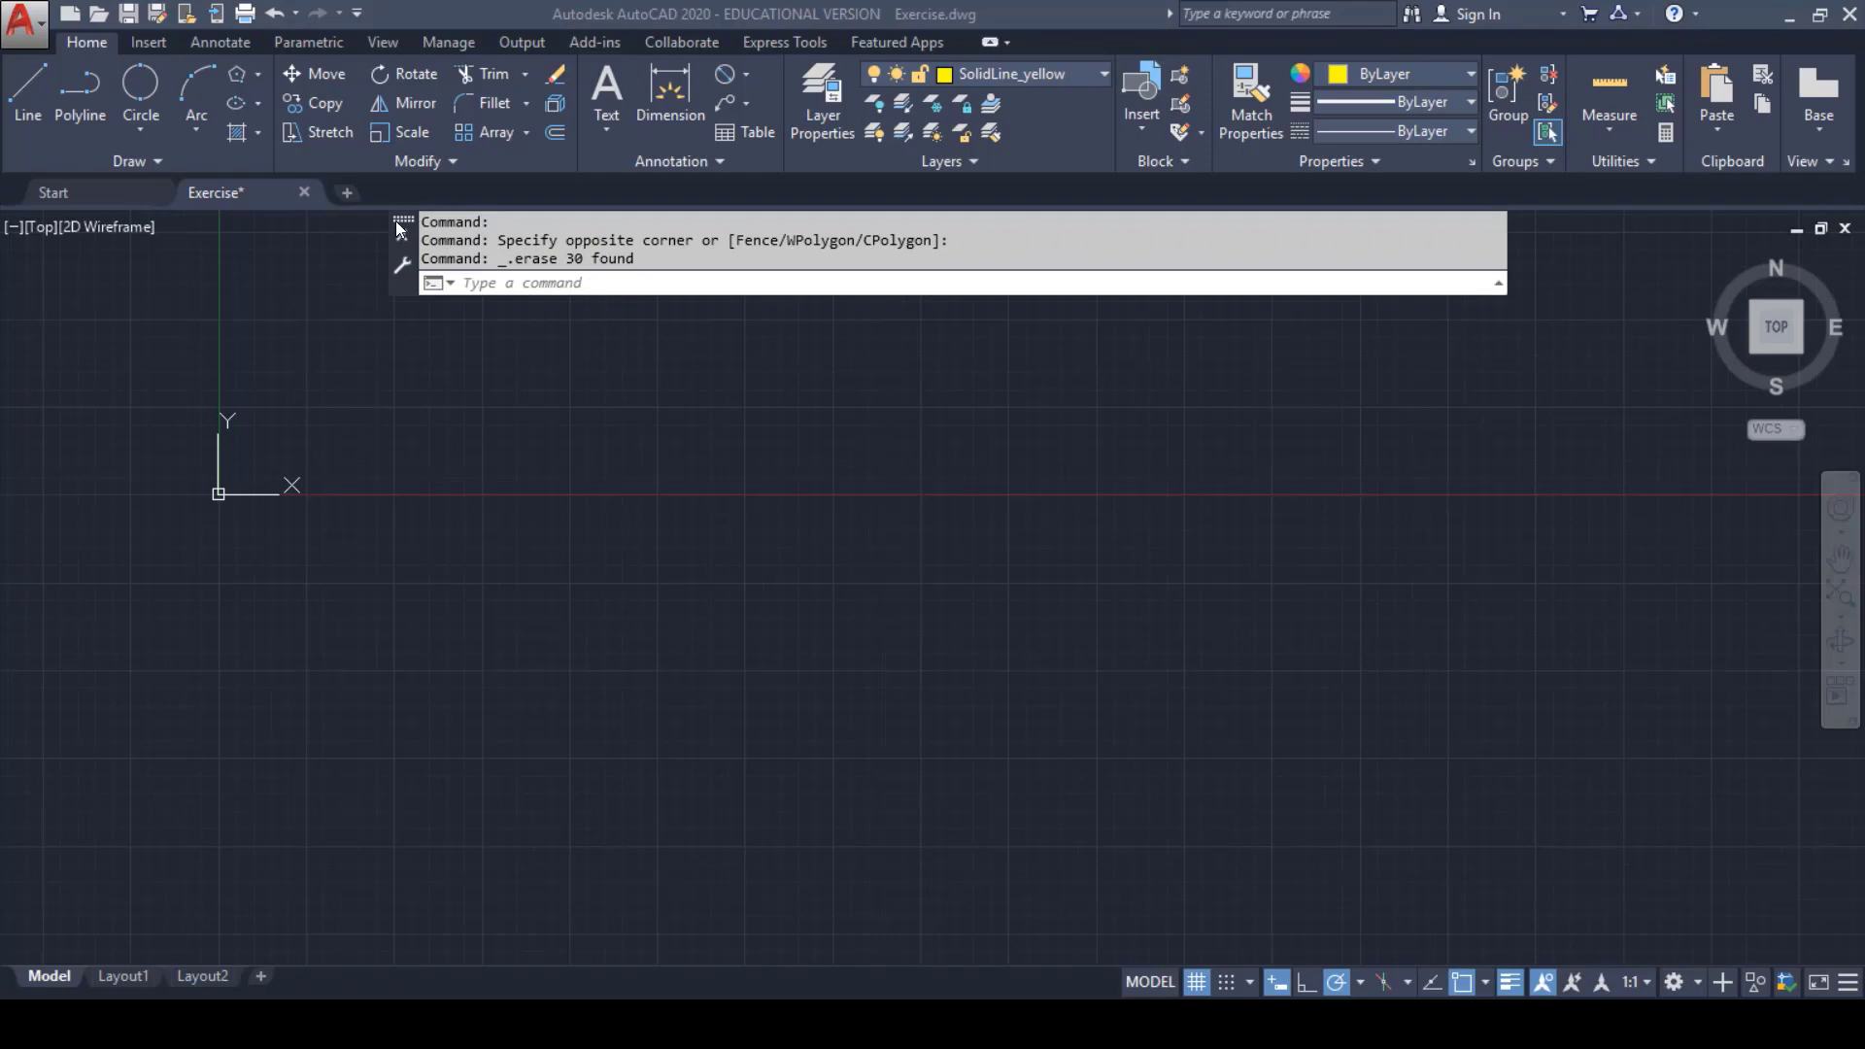
- Nudge the command line window aside and review the active object snap modes and polar tracking angle options
drag(405, 216, 441, 226)
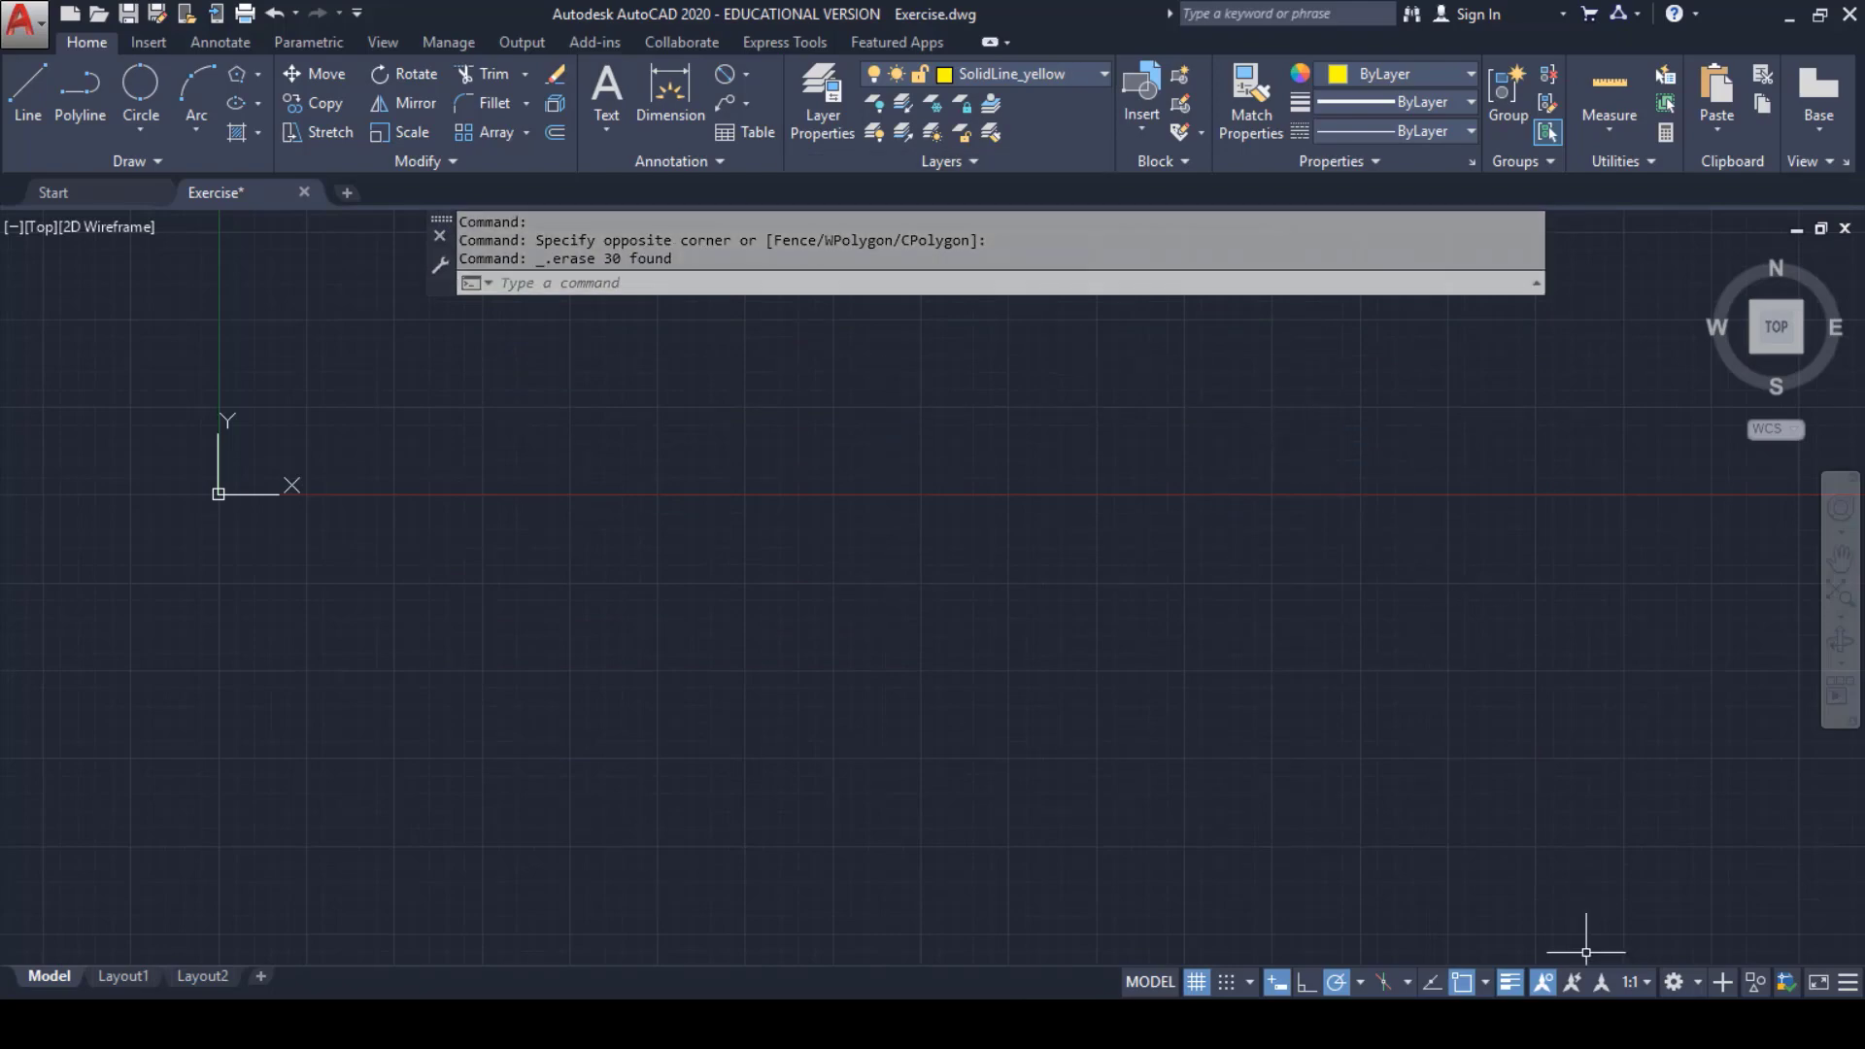
click(1485, 982)
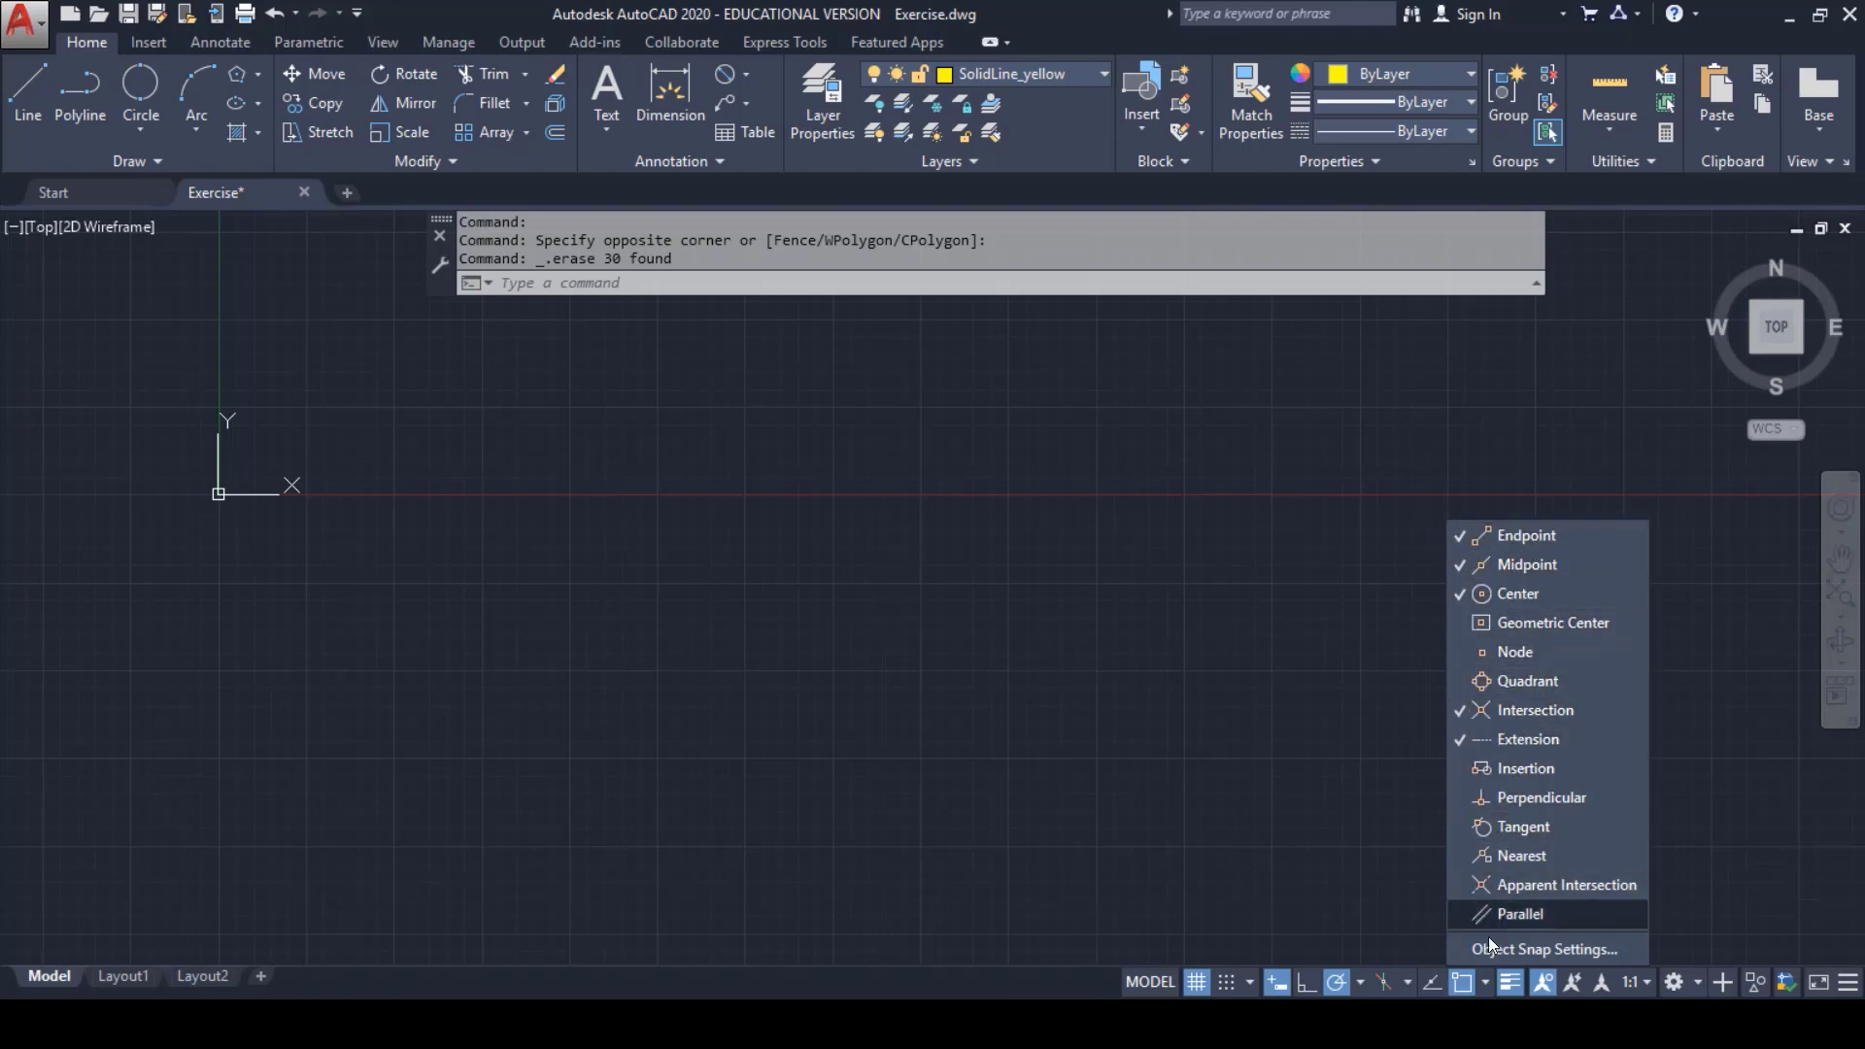
click(1359, 982)
click(1360, 983)
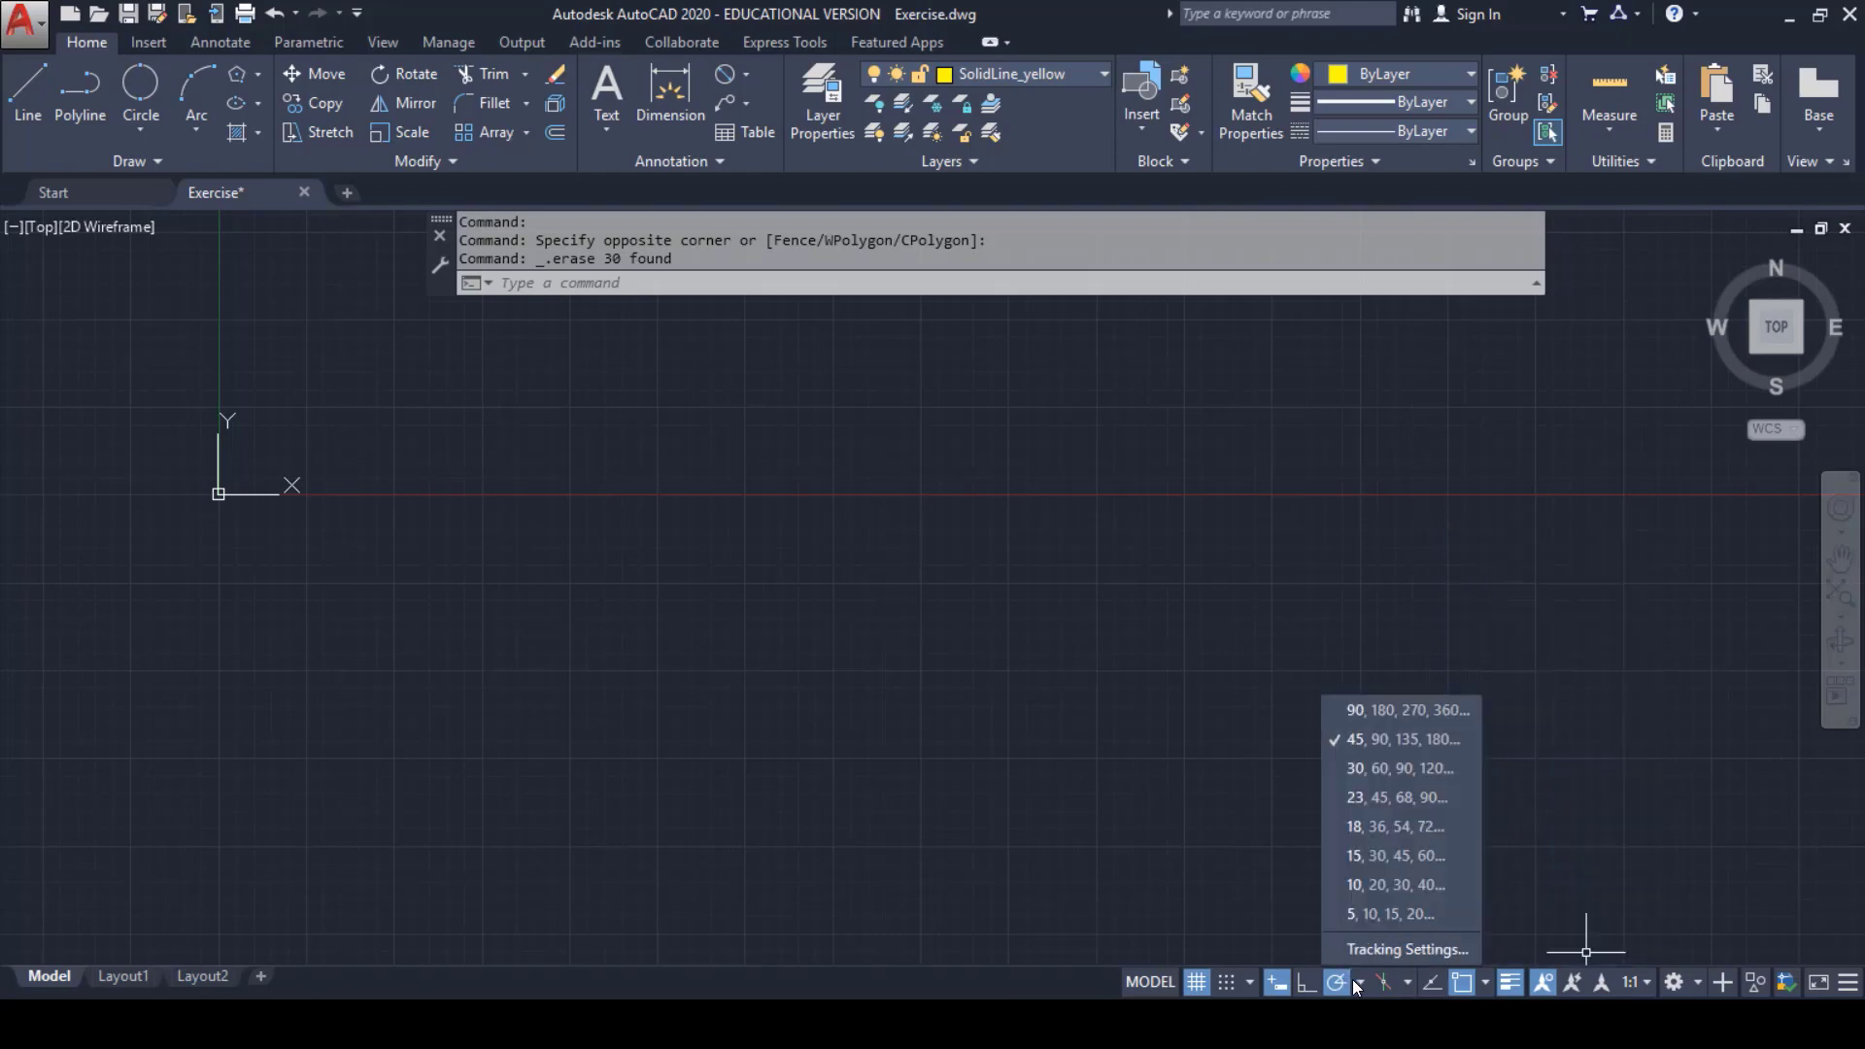
- Switch the polar tracking increment to 90 degrees and set it back to 45 degrees
click(1358, 982)
click(1360, 982)
click(1391, 711)
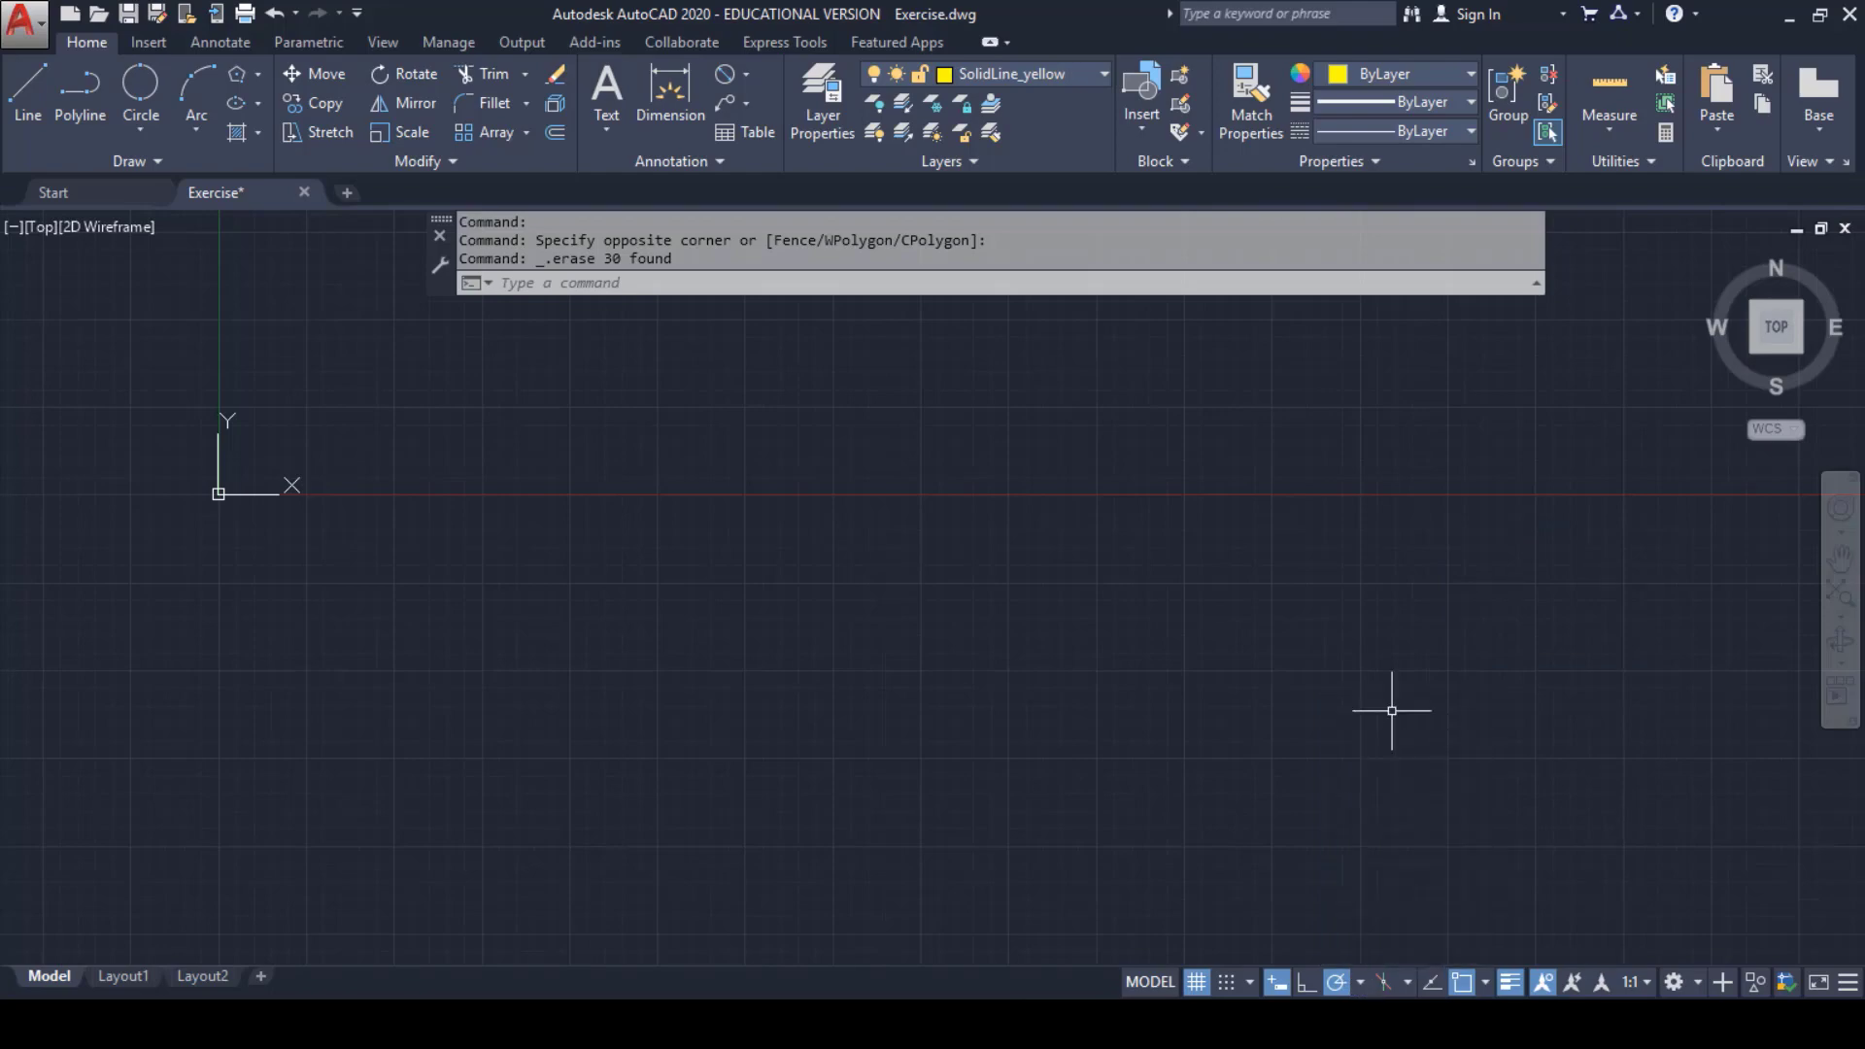
click(1360, 982)
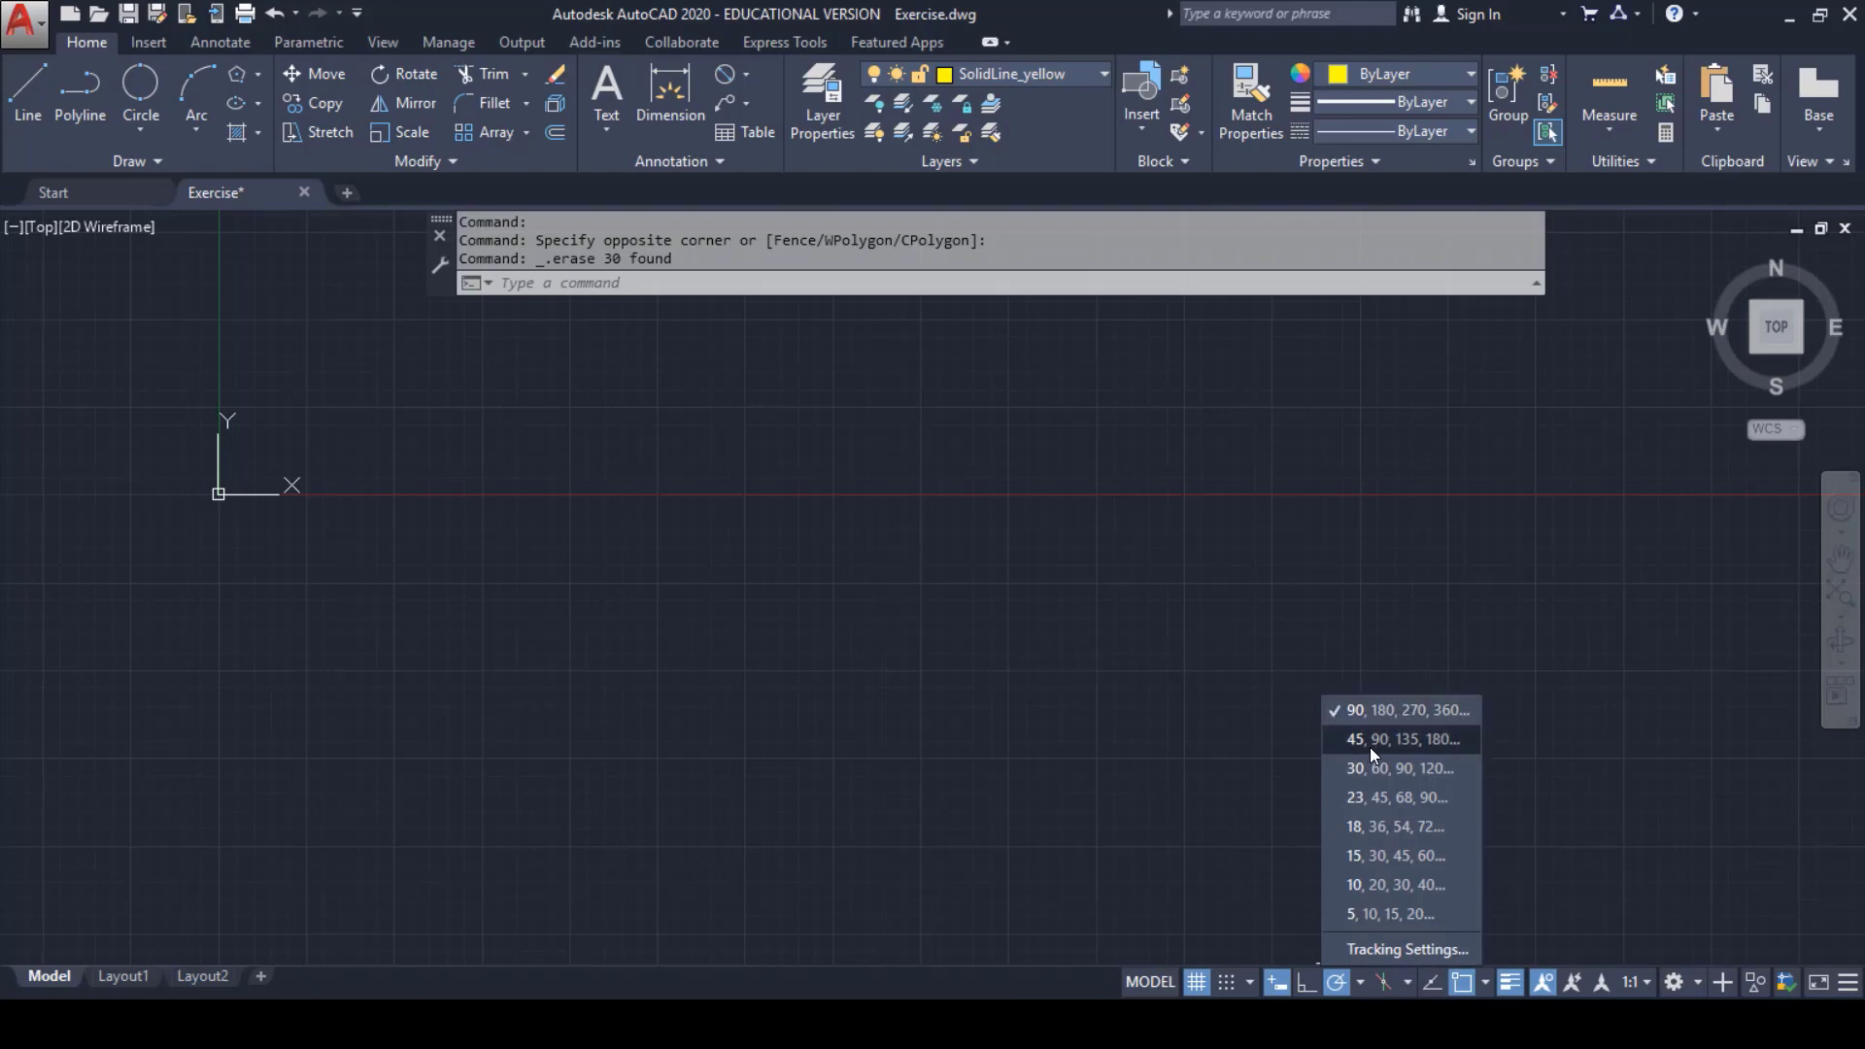
click(1405, 741)
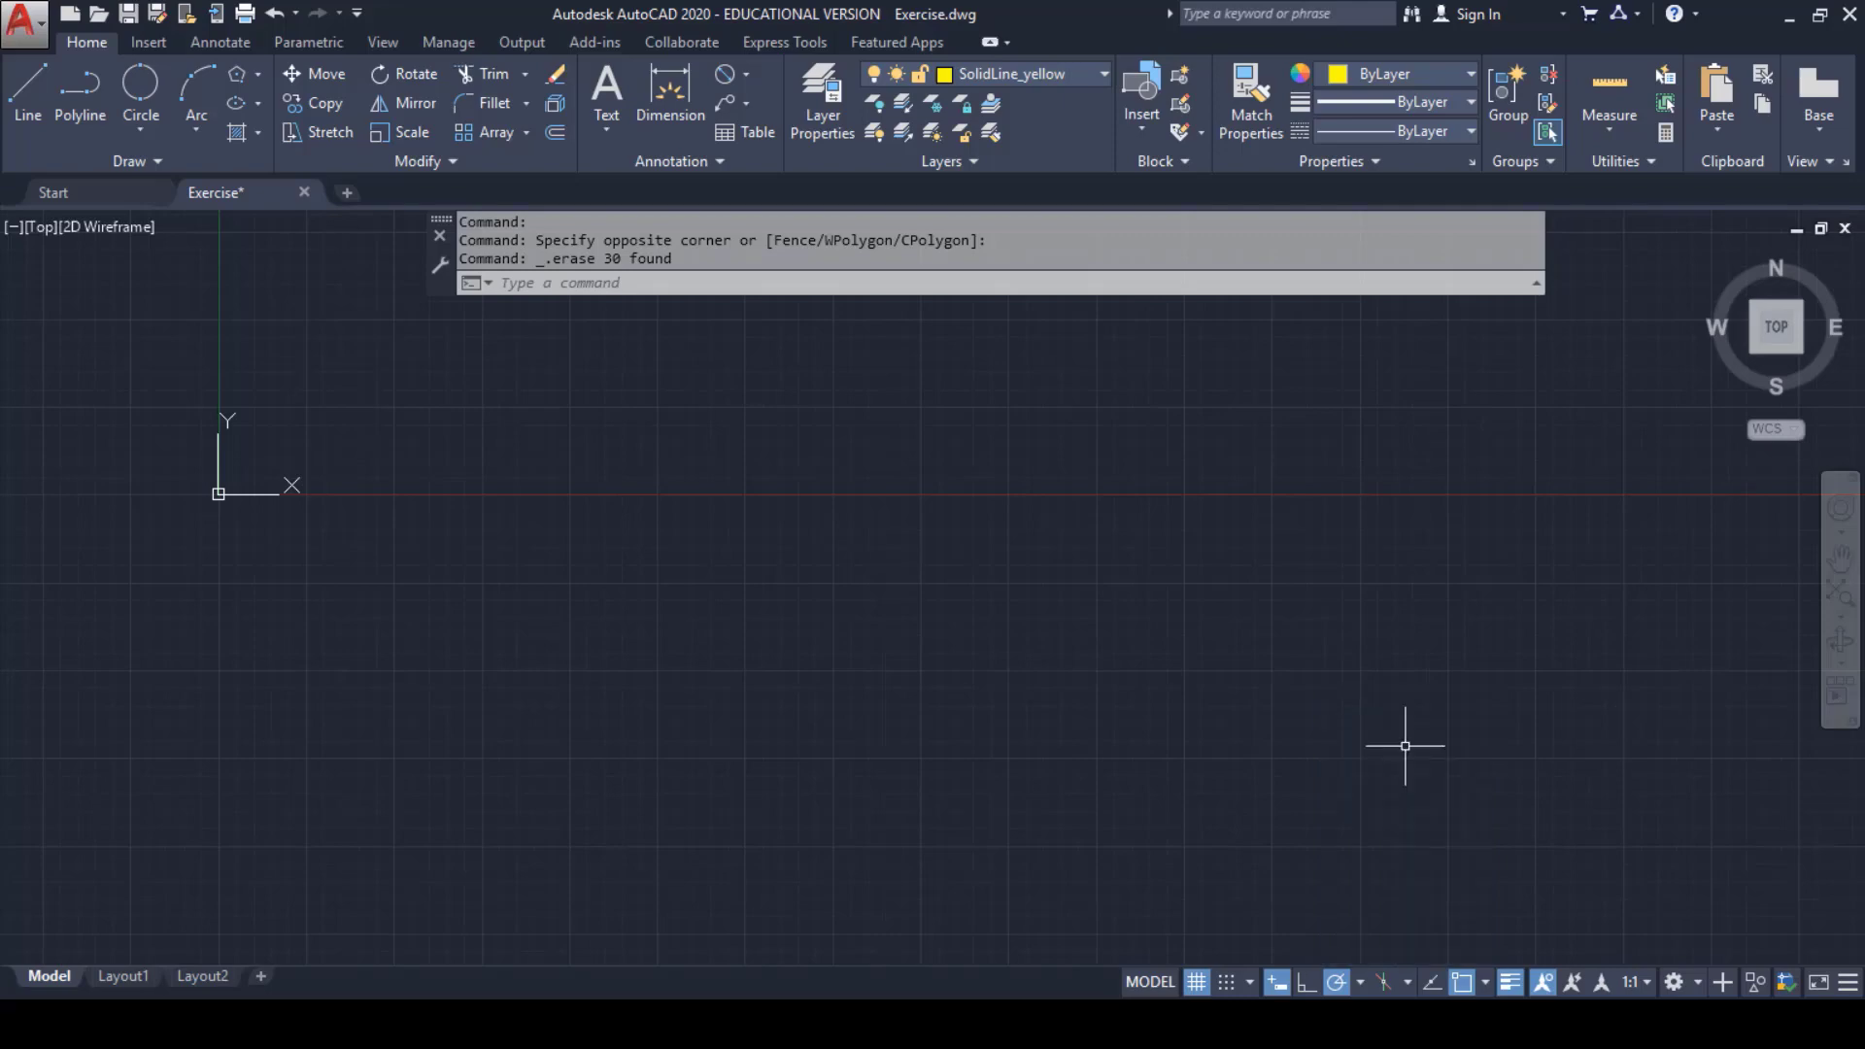
- Recheck the polar tracking angle list and toggle polar tracking off and on again
click(1364, 985)
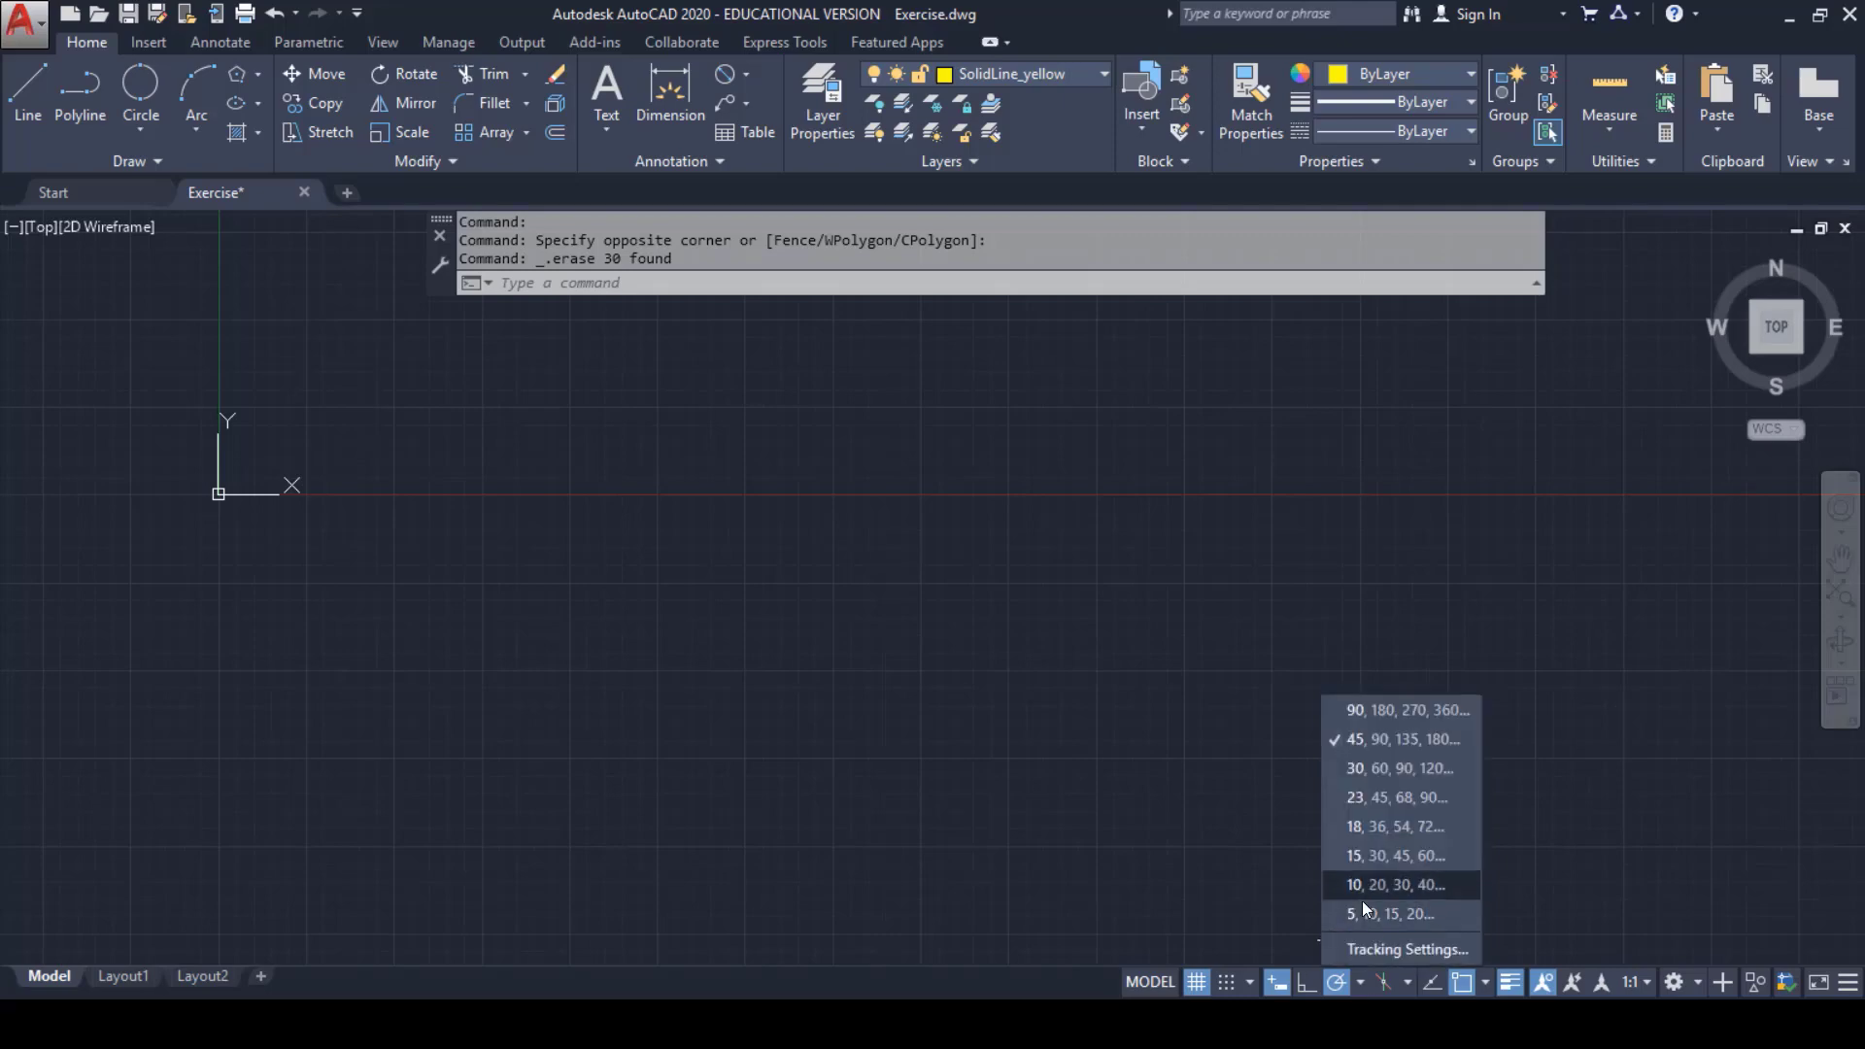
click(1362, 980)
click(1338, 982)
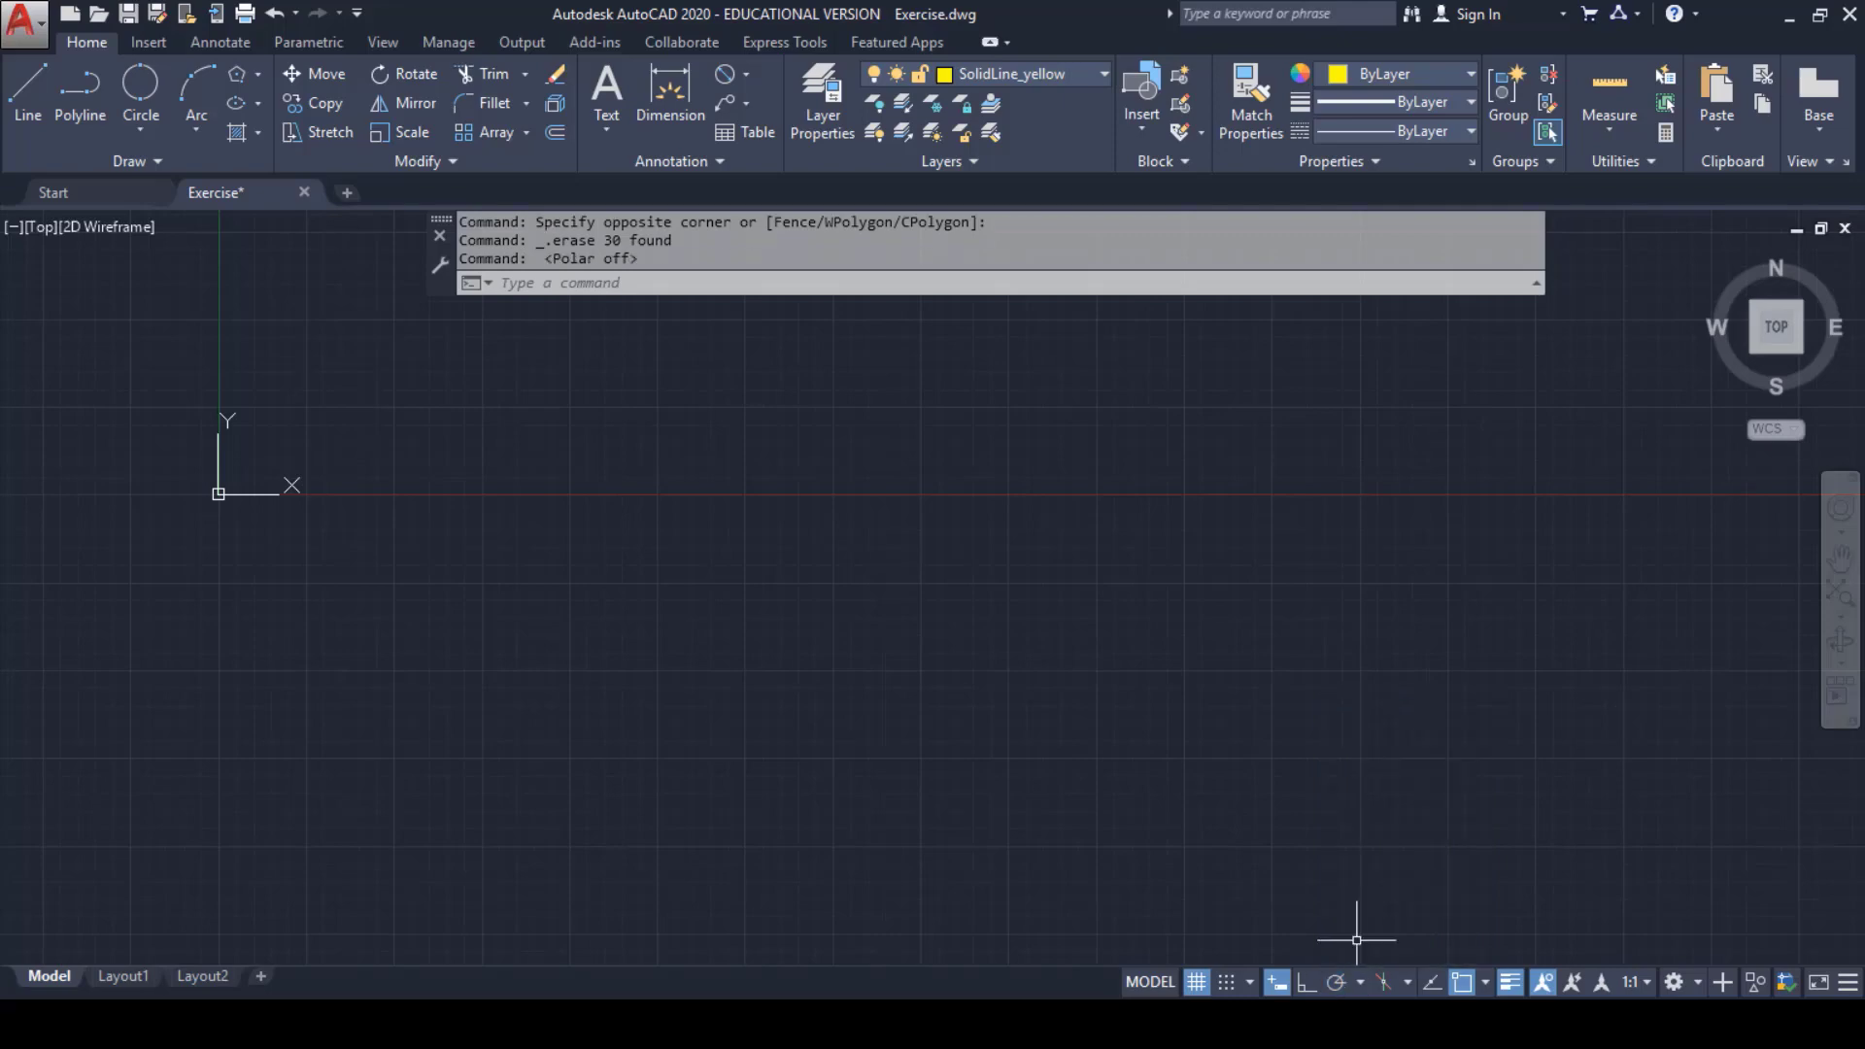
key(F10)
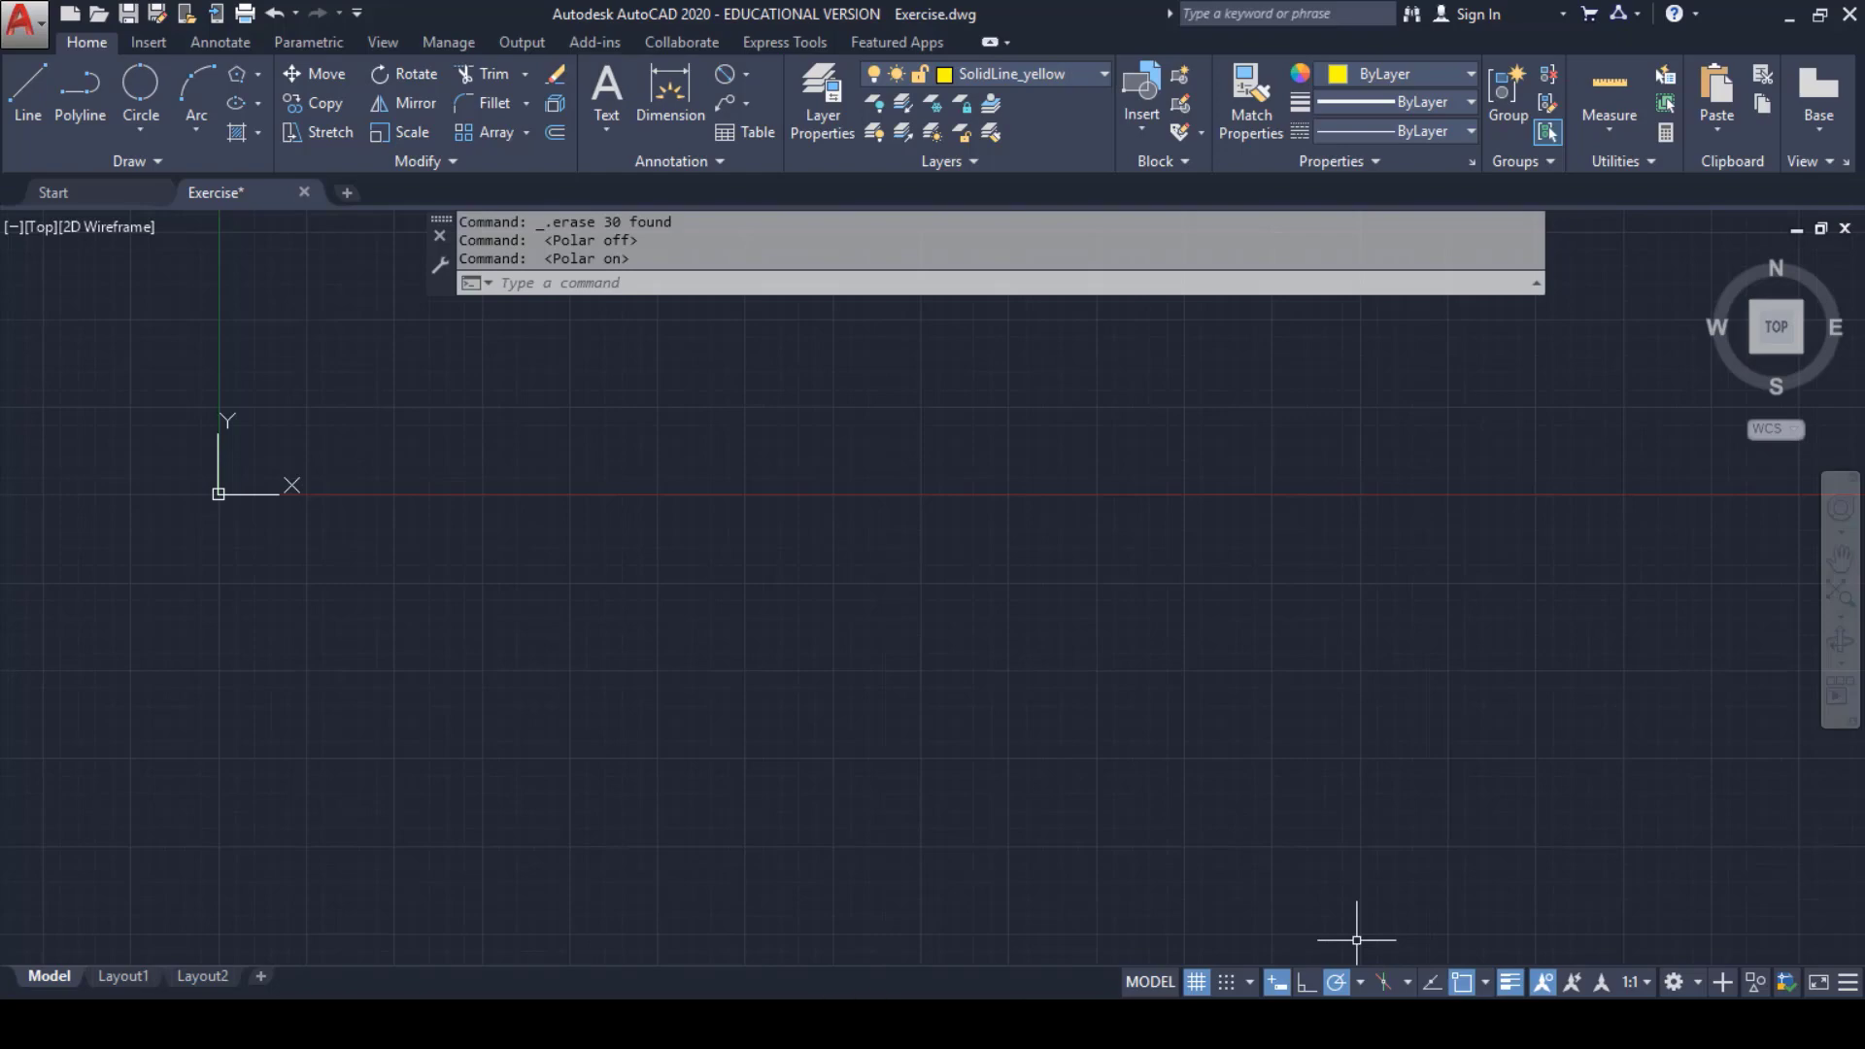
- Switch to the HW_Lines.pptx presentation in PowerPoint to examine the dimensioned drawing of Mechanical exercise 15, and return to AutoCAD
click(1049, 1023)
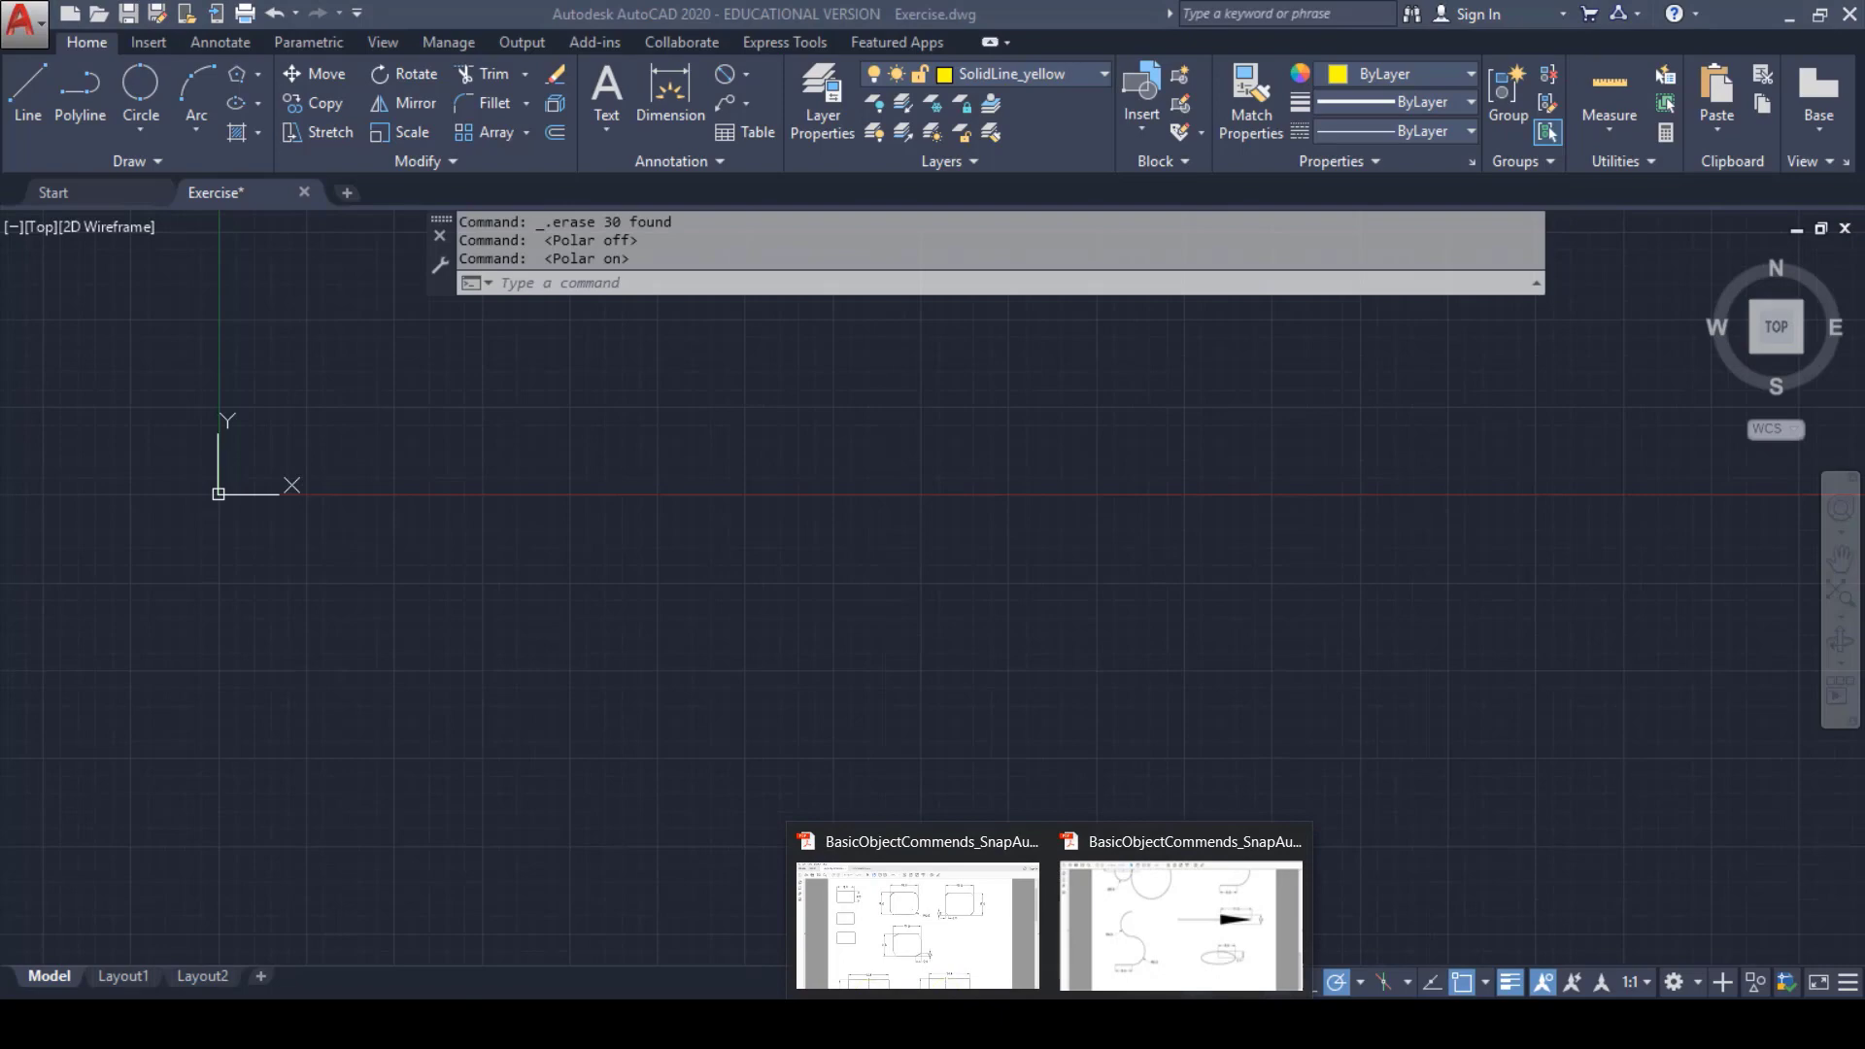
mouse_move(913, 1024)
click(1211, 963)
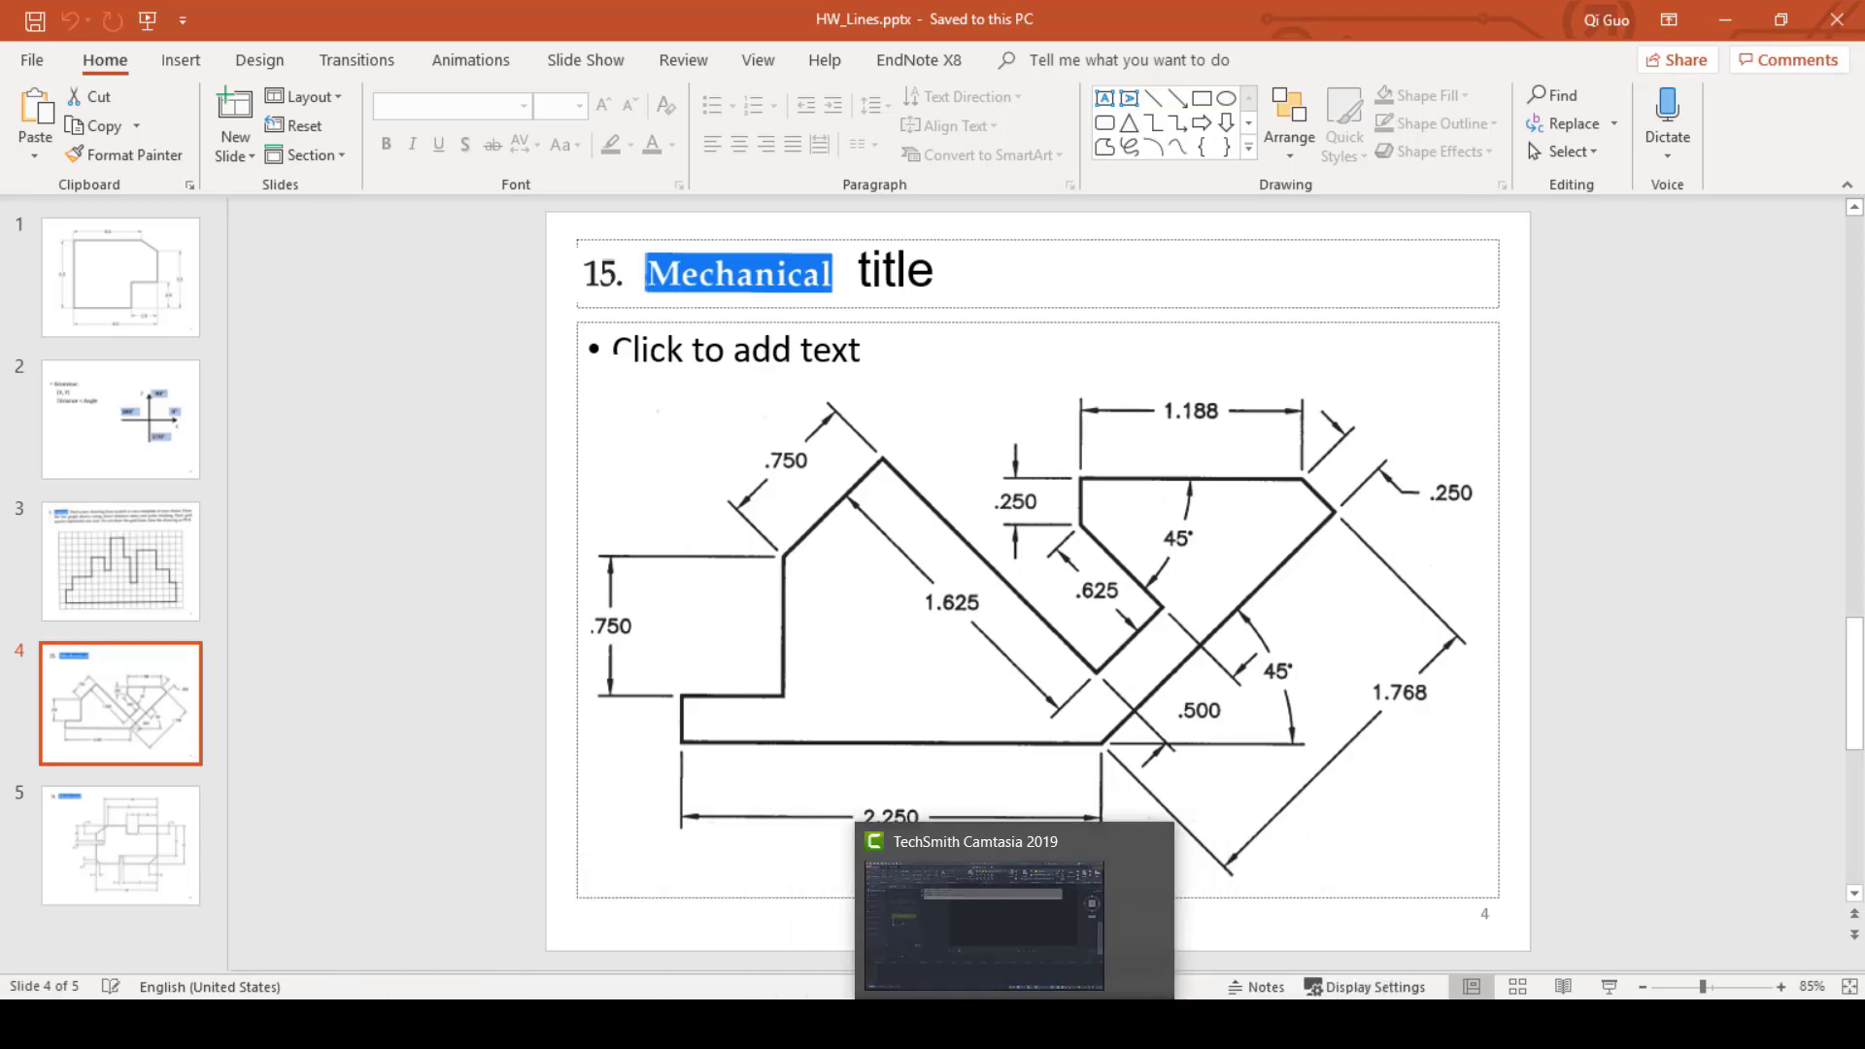
mouse_move(1009, 1024)
click(1096, 904)
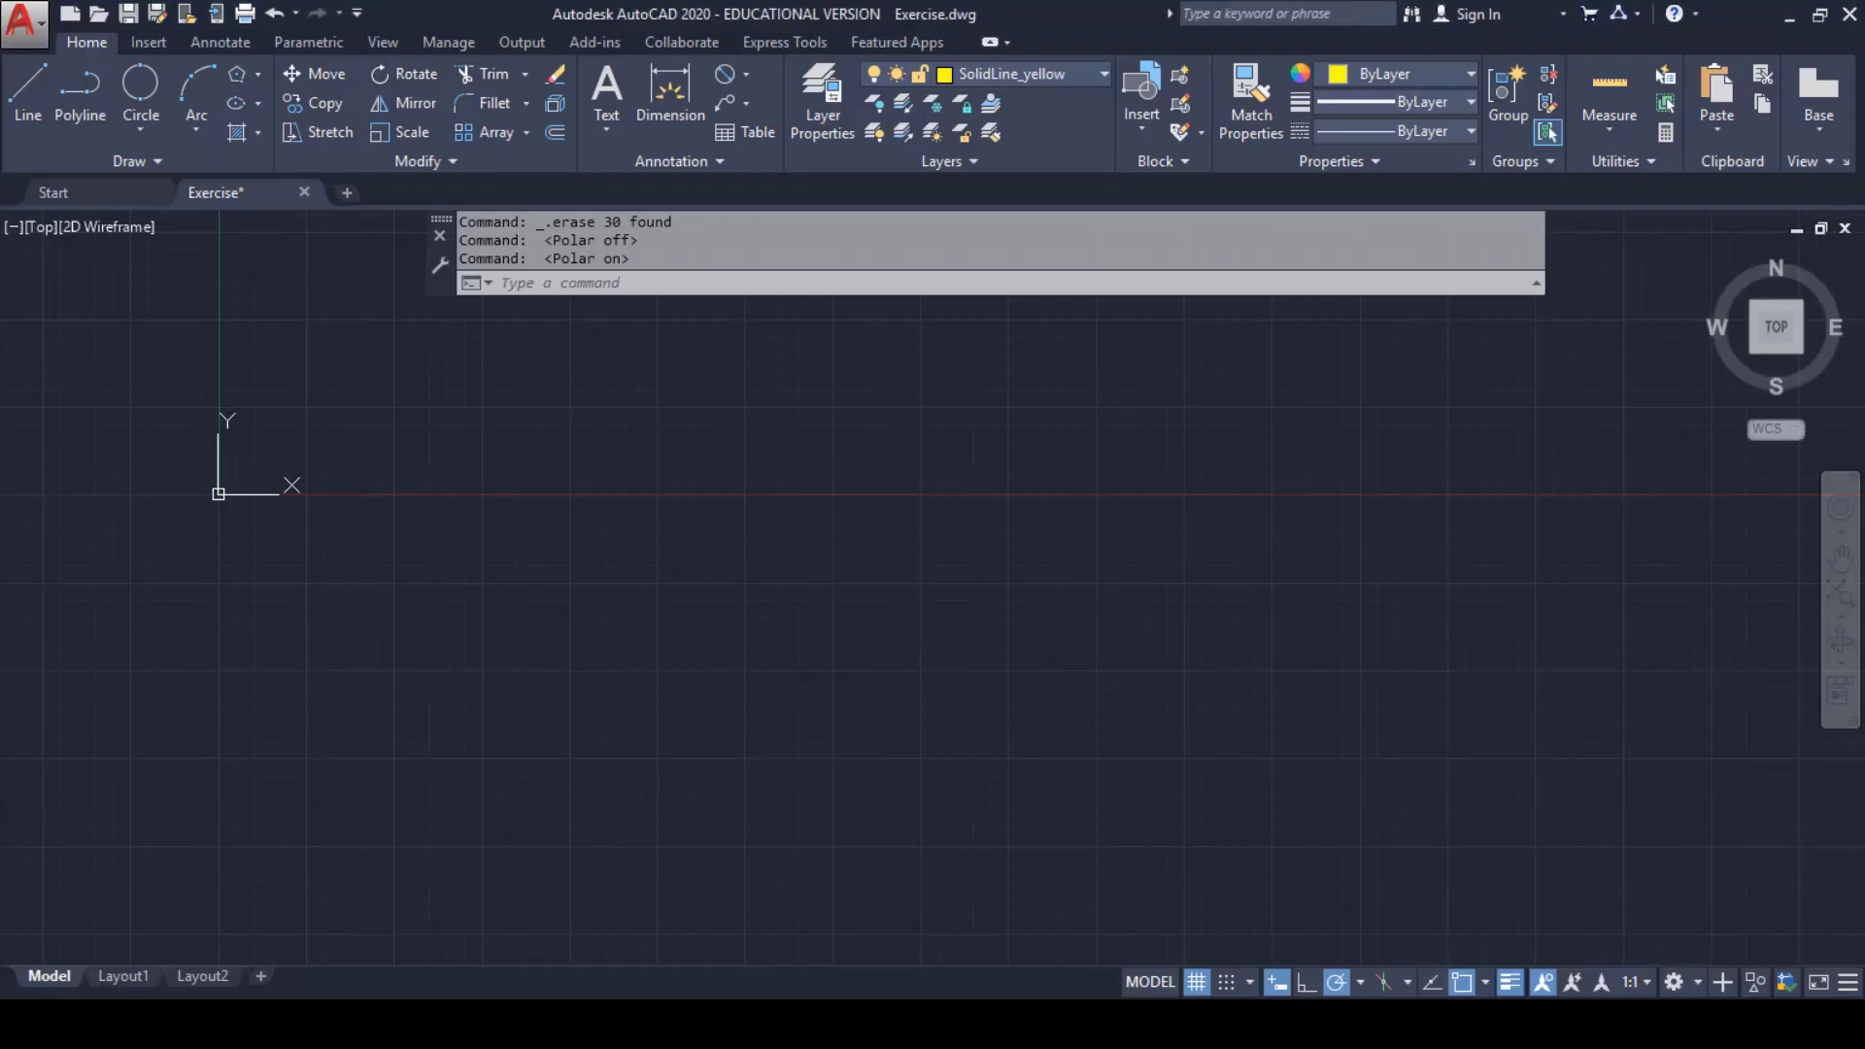
- Make SolidLine_white the current layer for drawing the outline
middle_drag(690, 517, 687, 709)
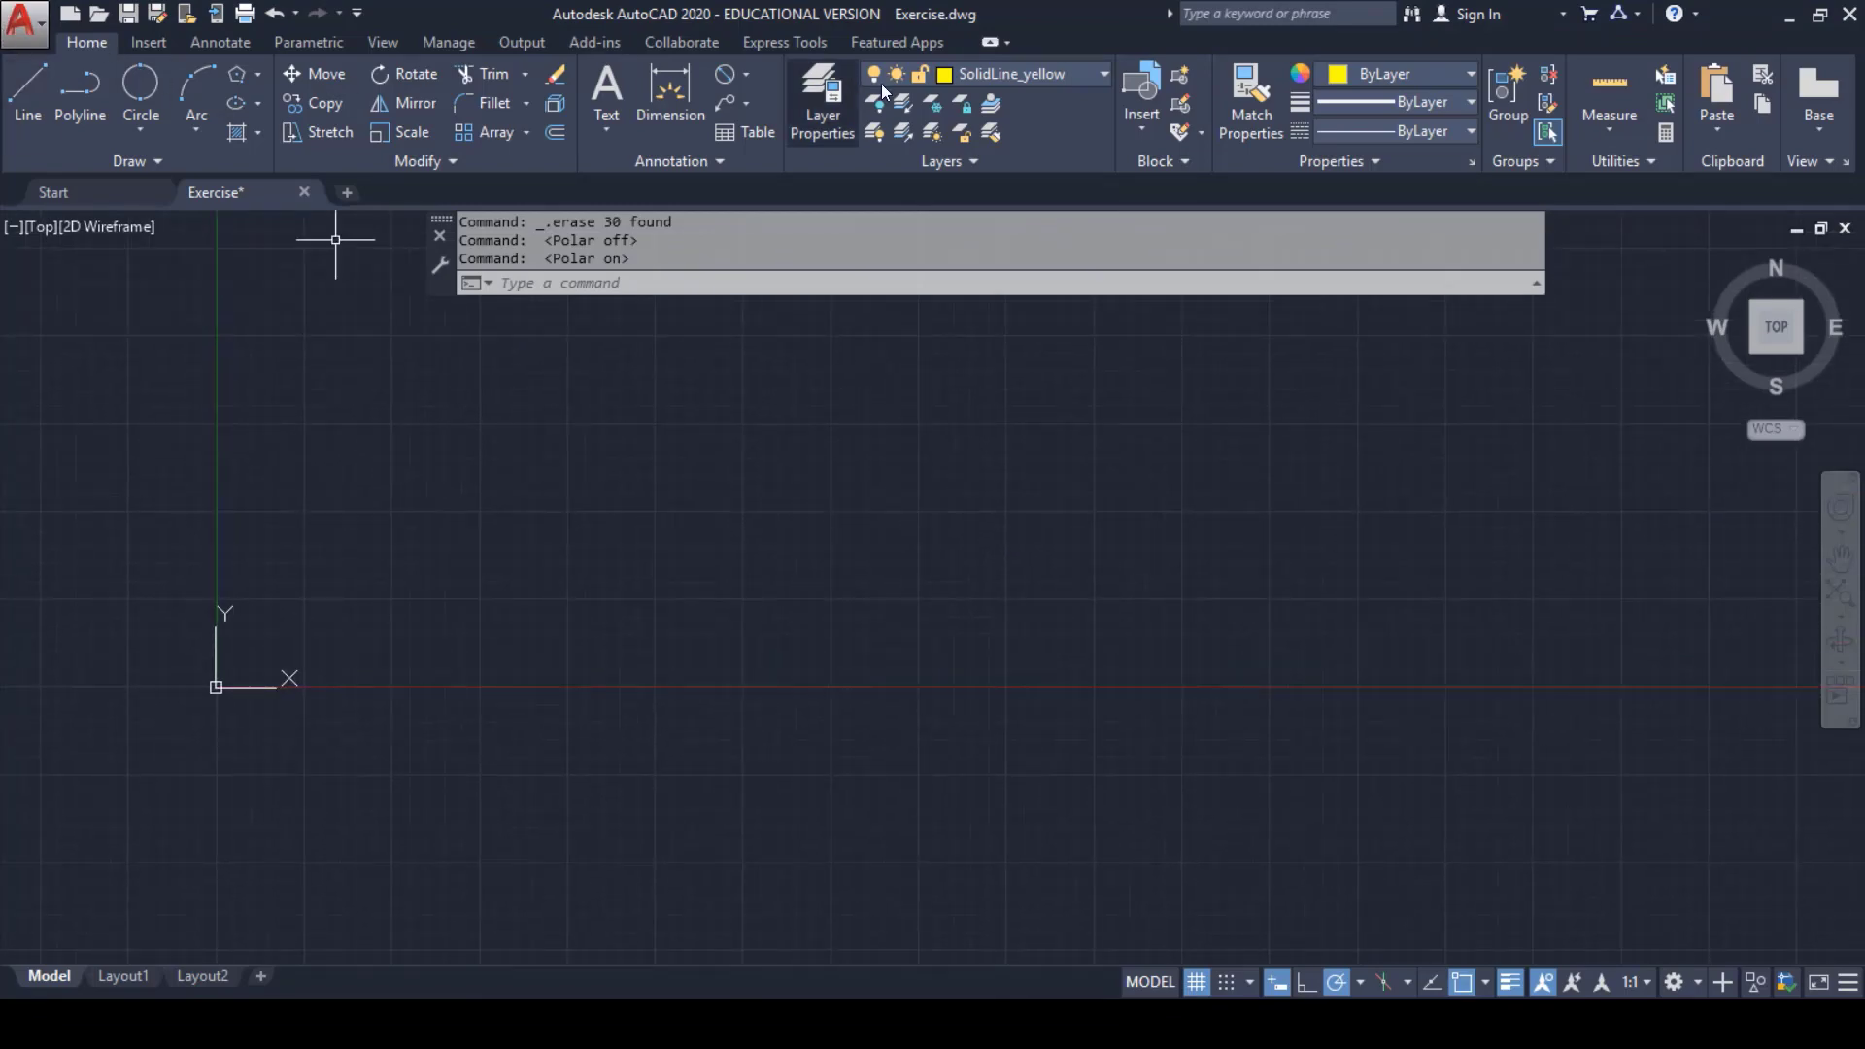
click(1053, 76)
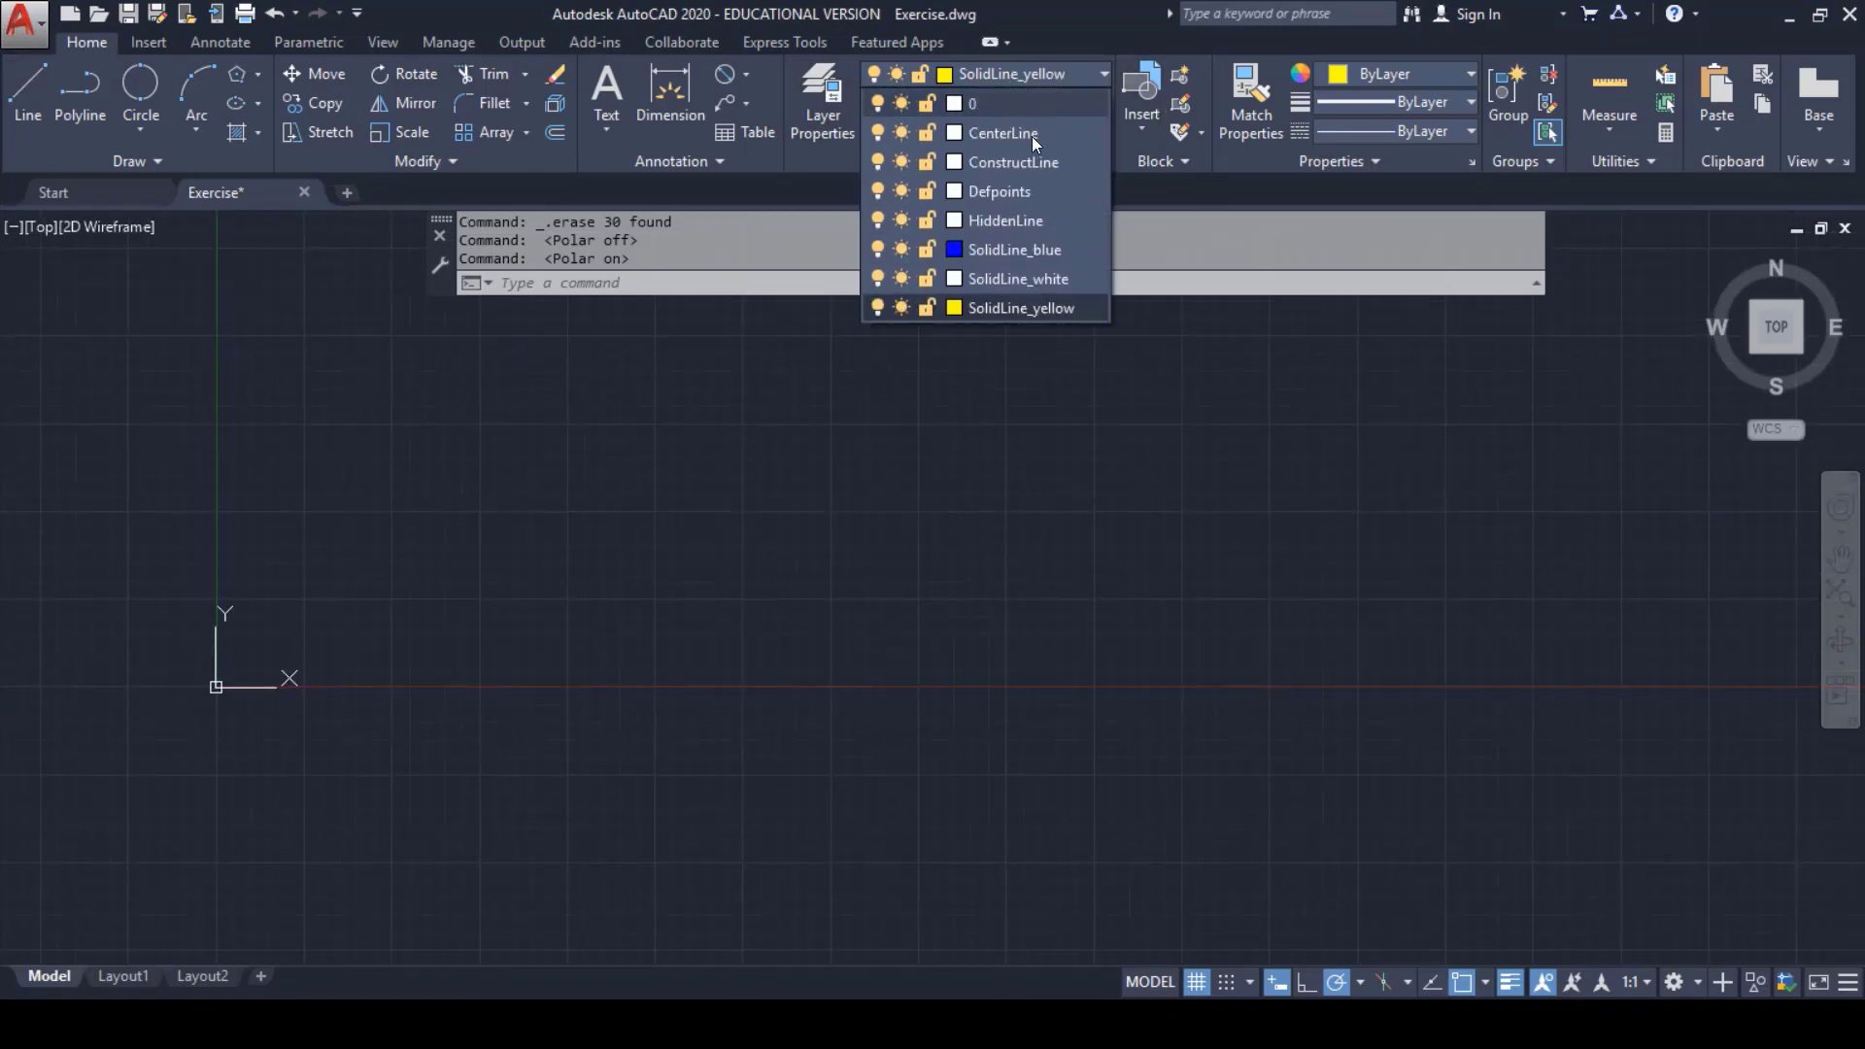
click(1036, 280)
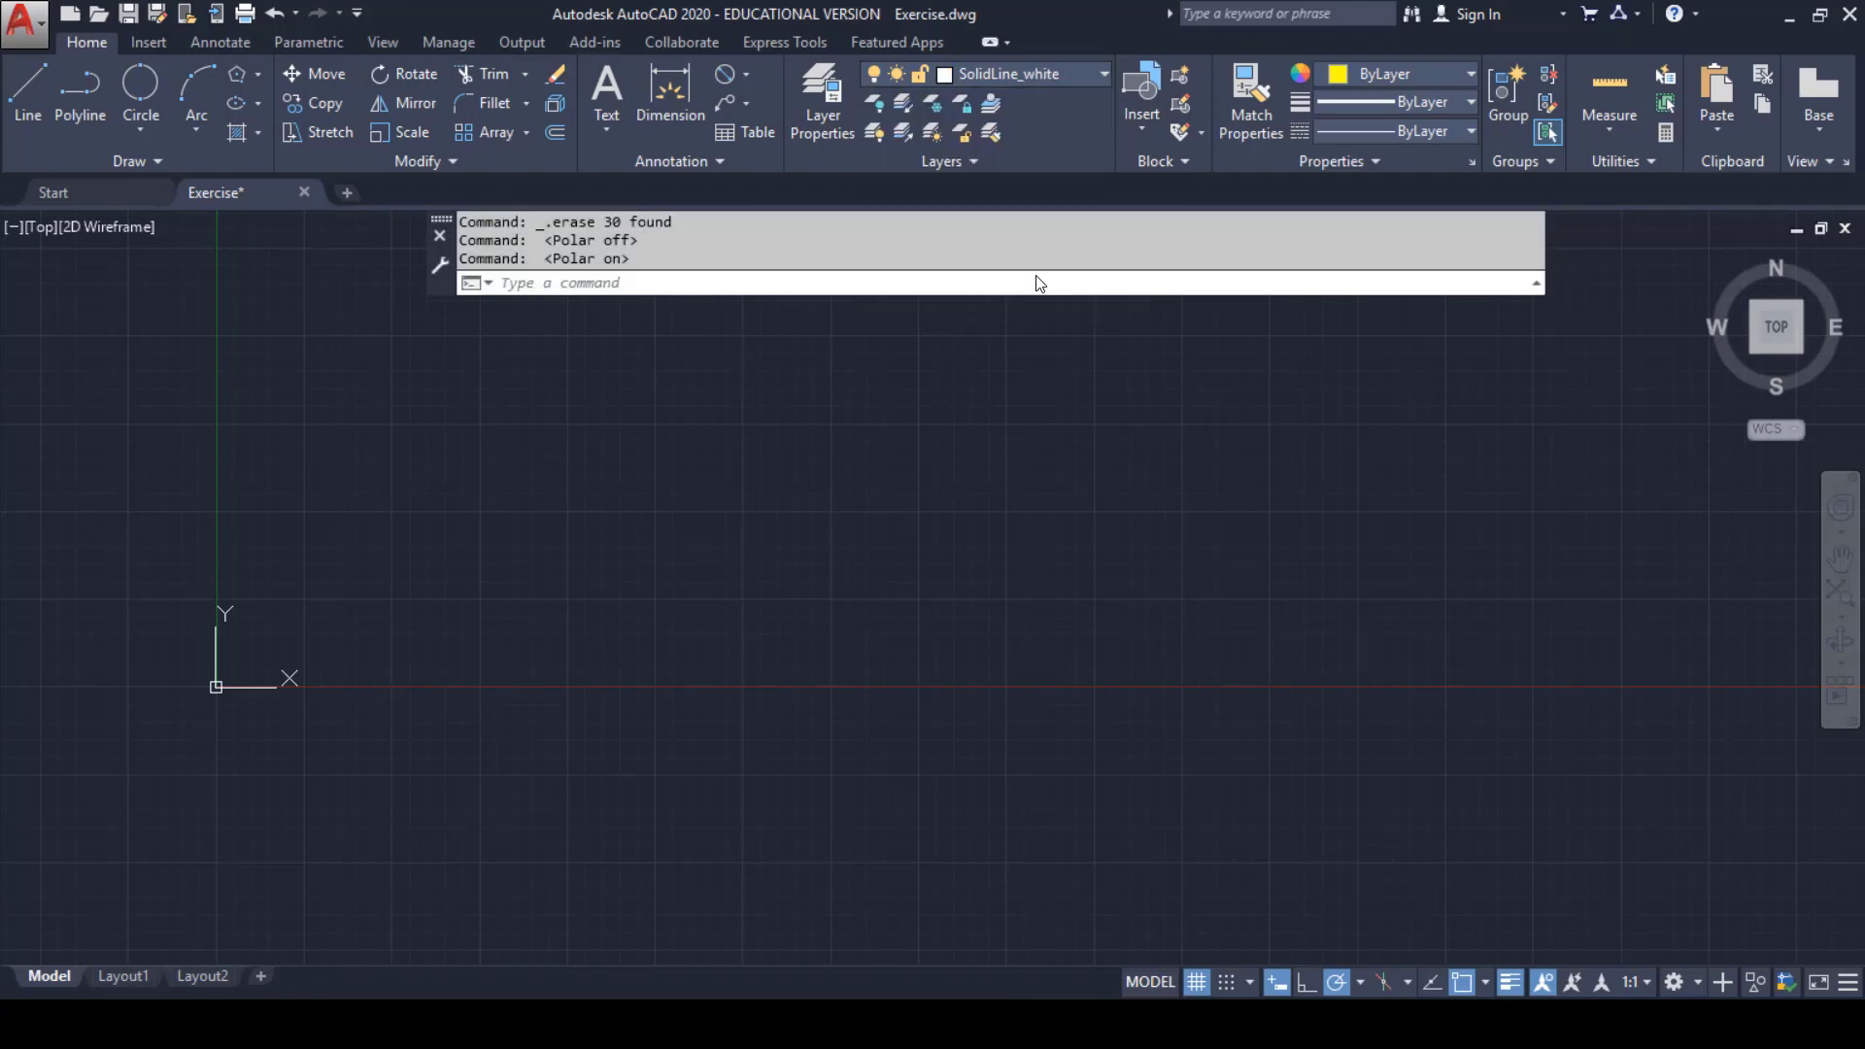
click(1051, 72)
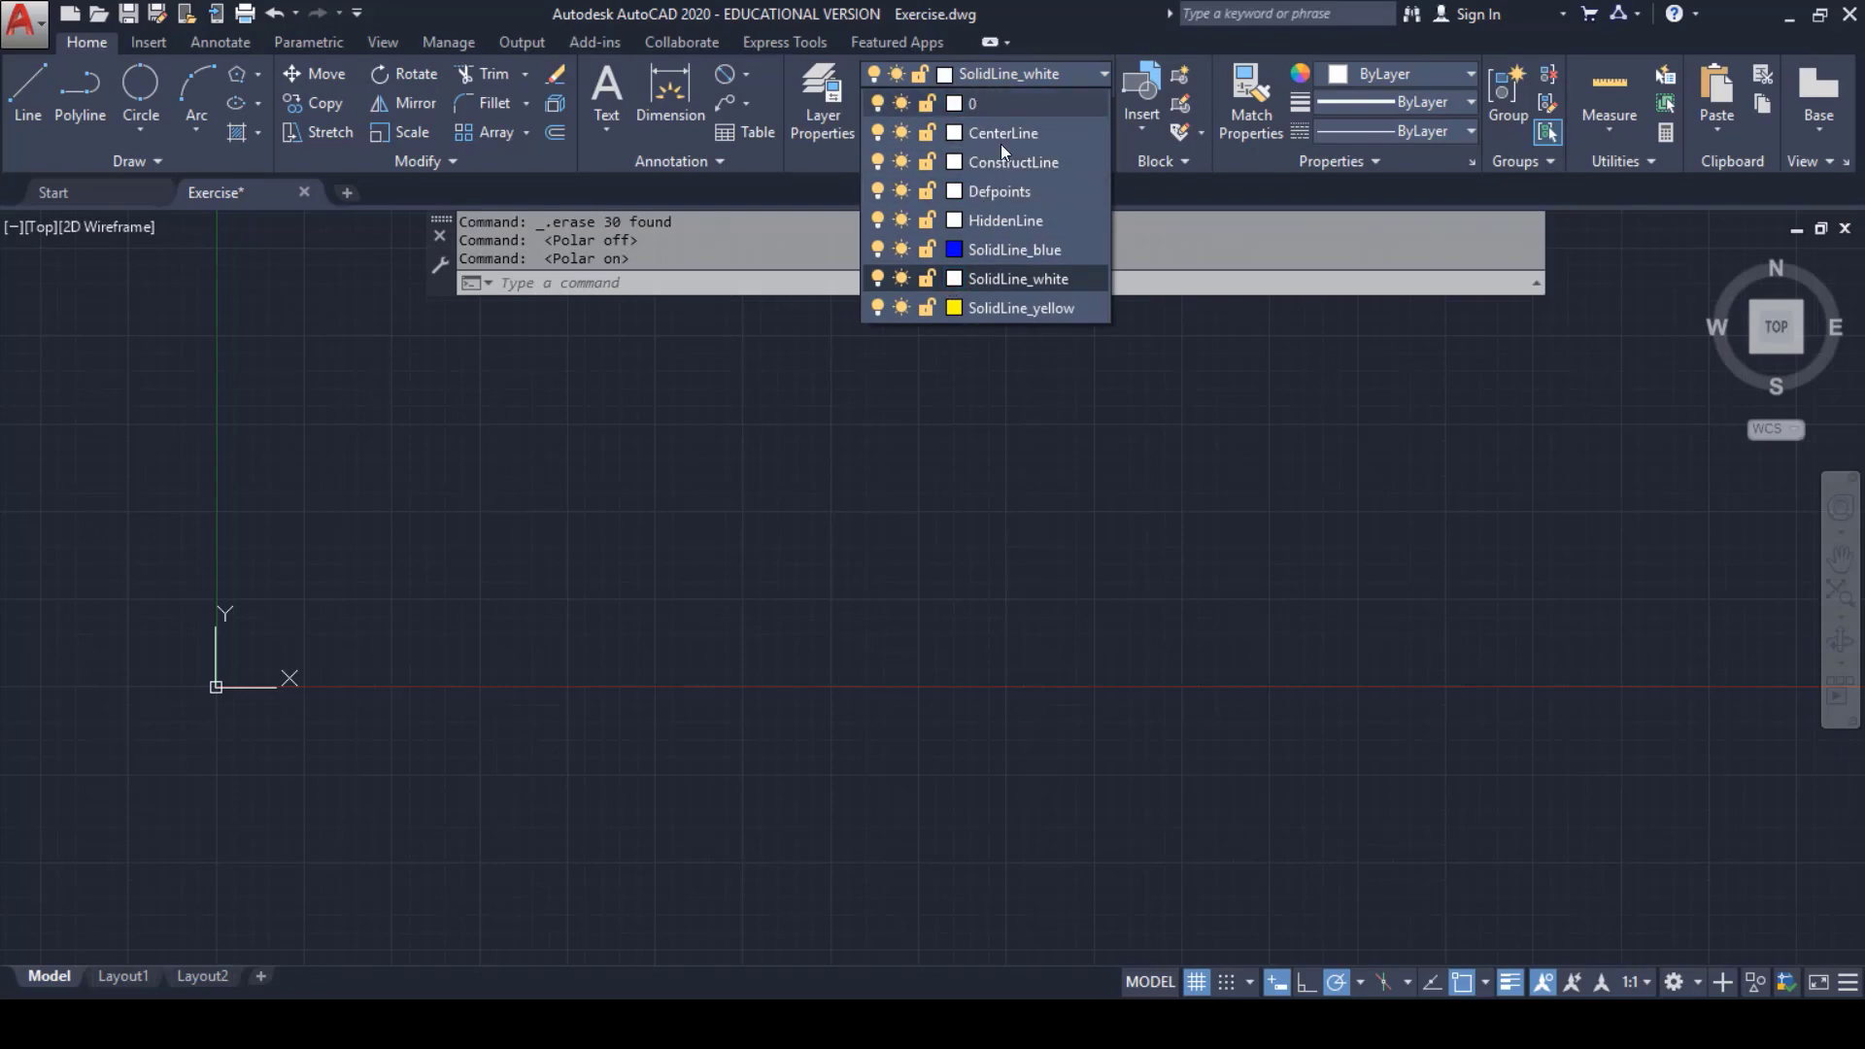
click(983, 277)
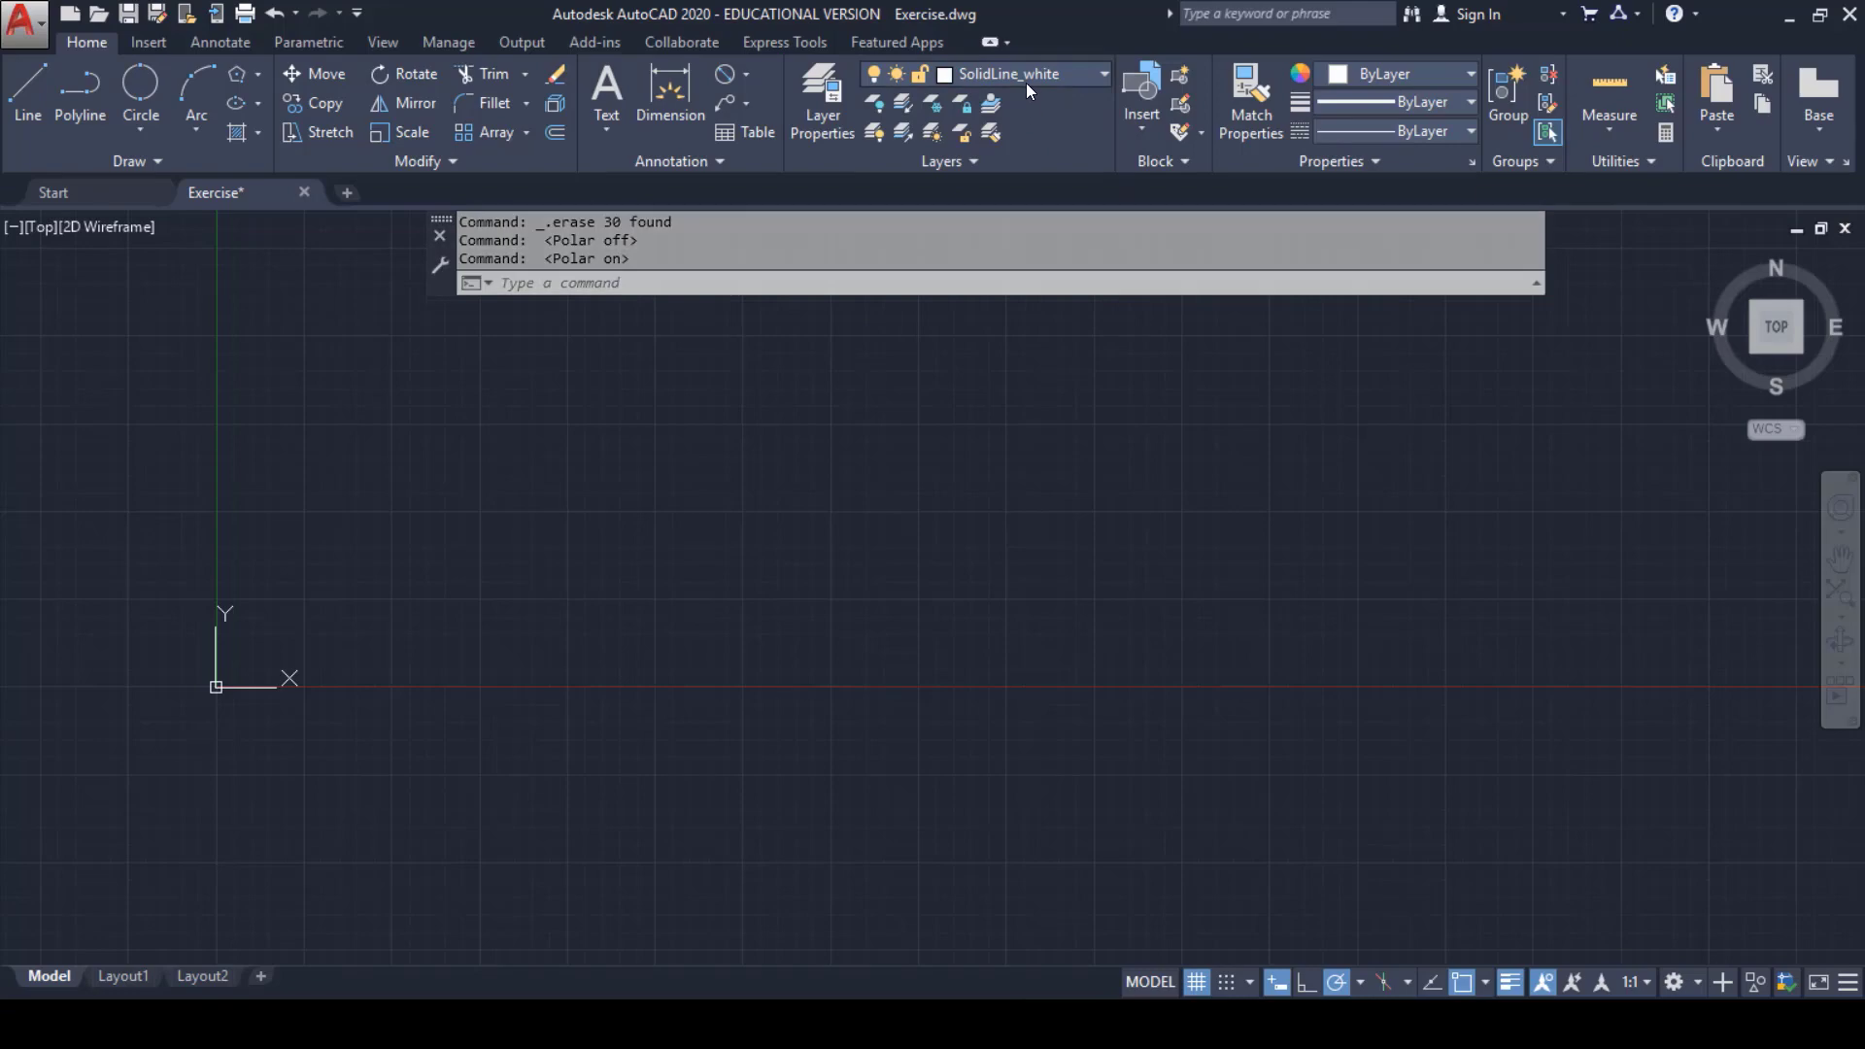
- Start a line at the origin 0,0 and draw the horizontal base edge 2.25 long in the 0° direction
click(26, 112)
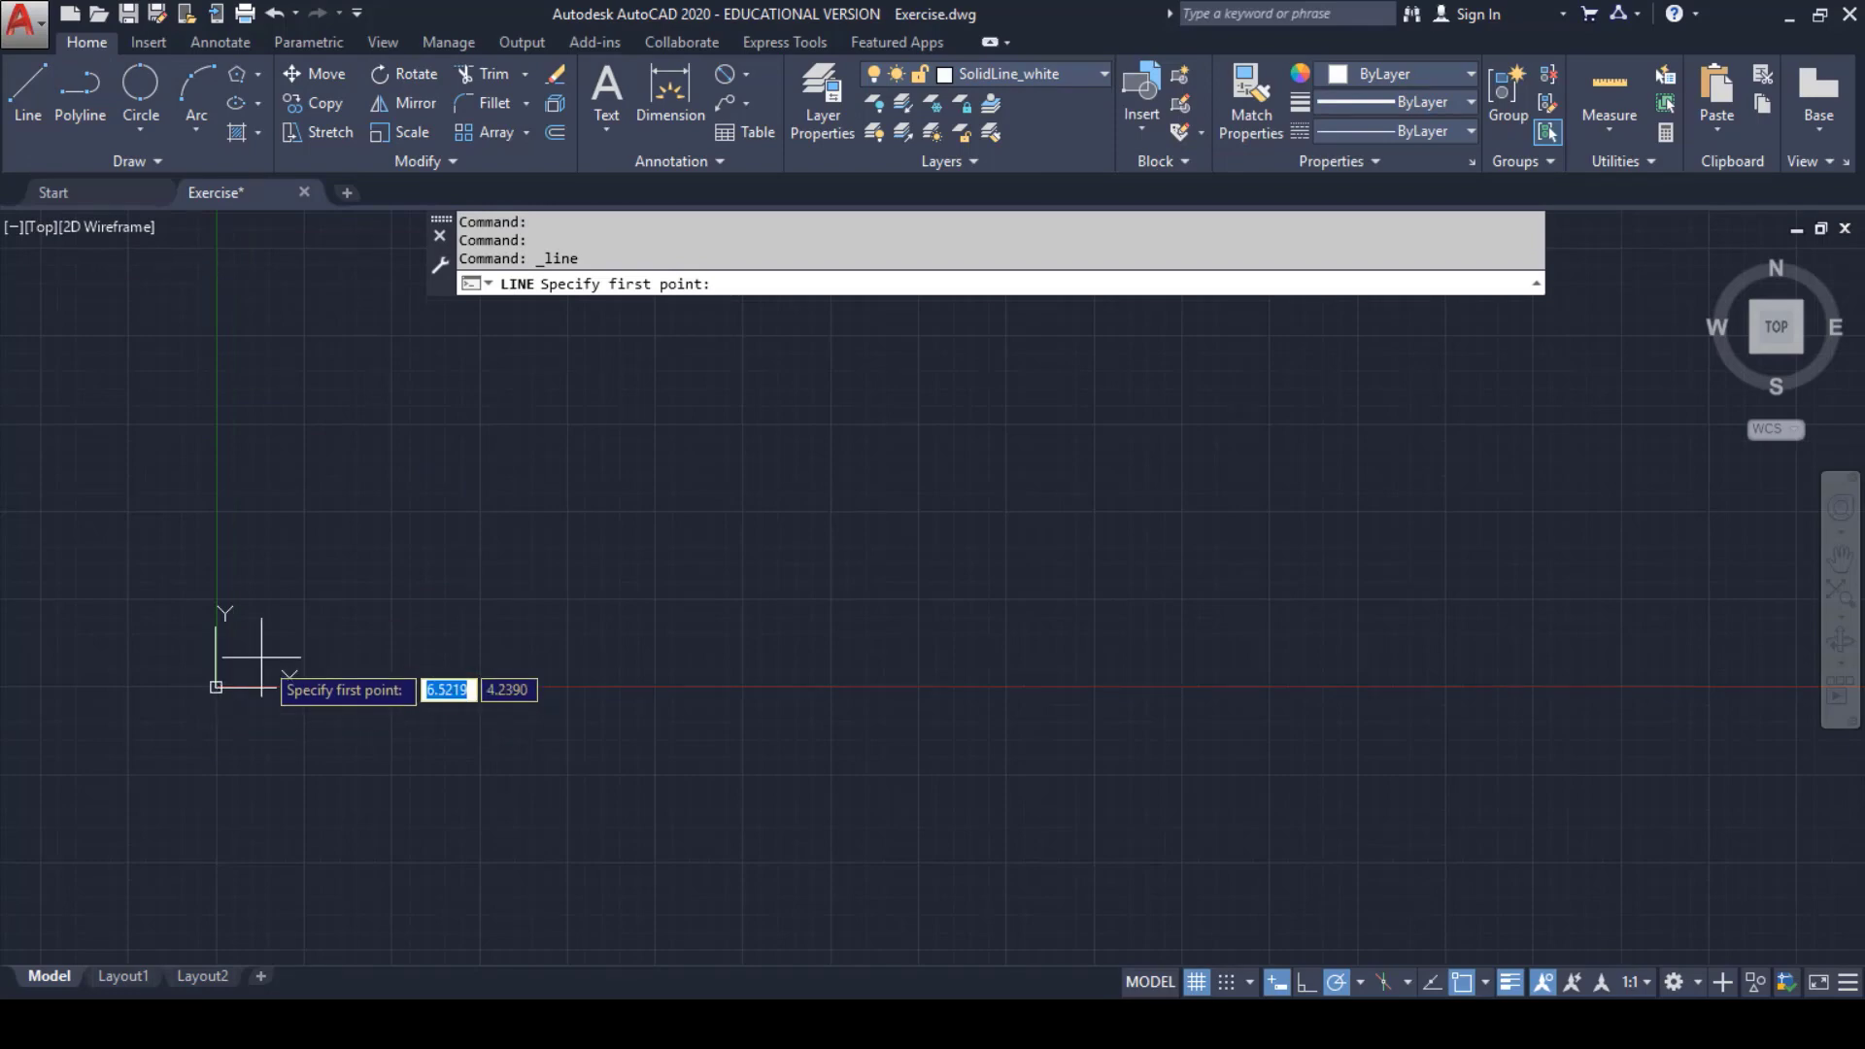
text(0)
key(Tab)
text(0)
key(Return)
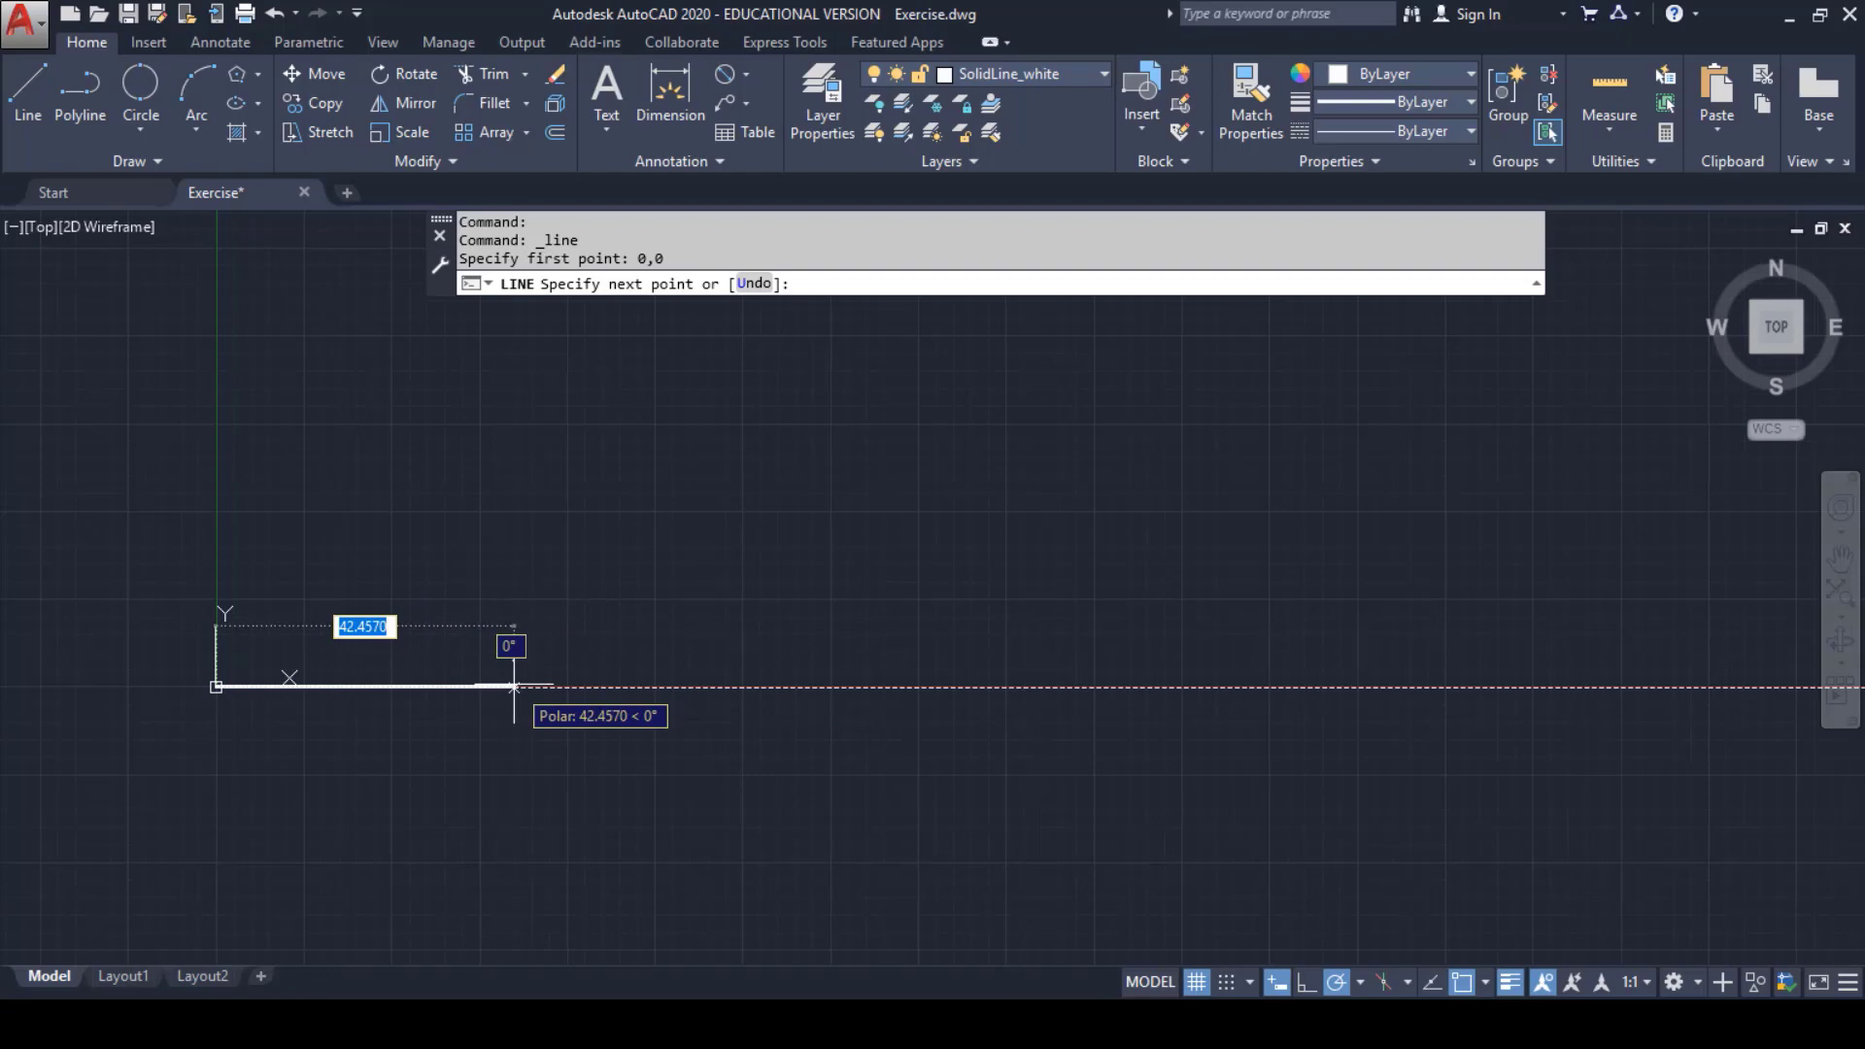
text(2.25)
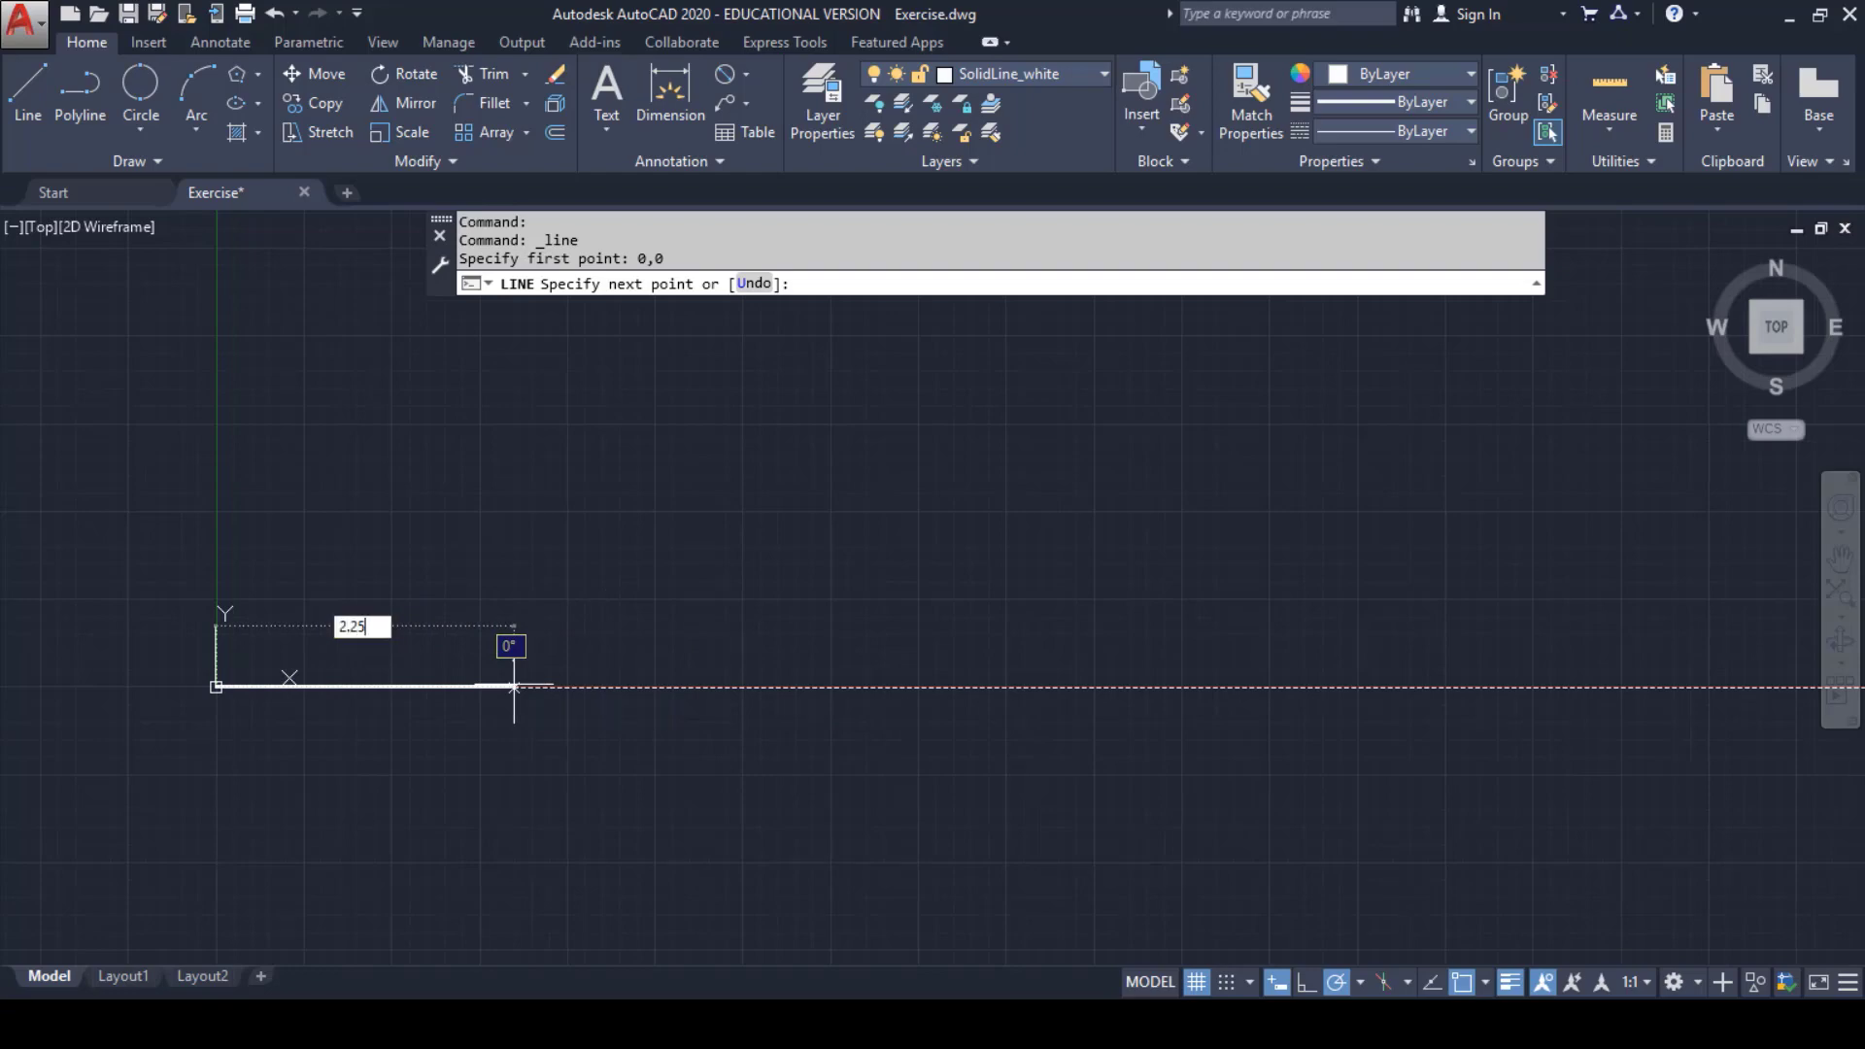
key(Return)
- Check that polar tracking uses 45-degree increments and continue the line 1.768 units up along the 45° direction
scroll(437, 680, up, 5)
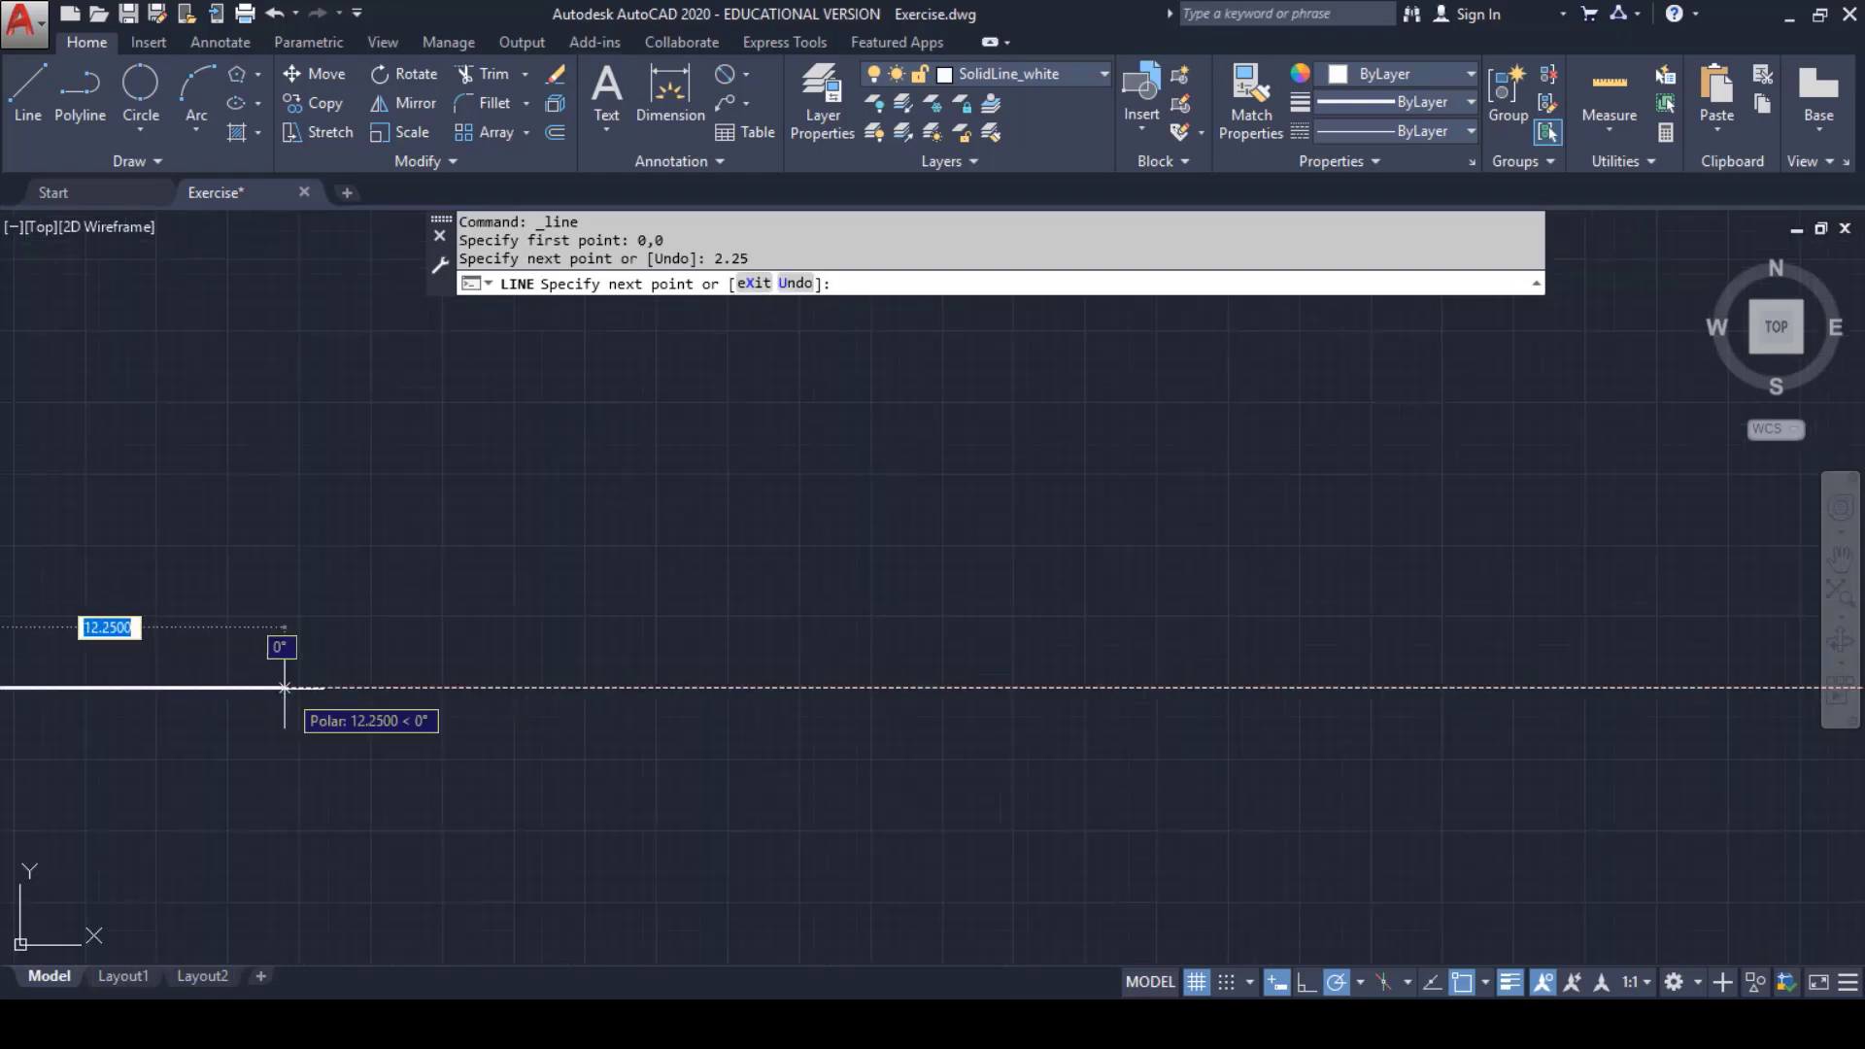
scroll(874, 718, down, 5)
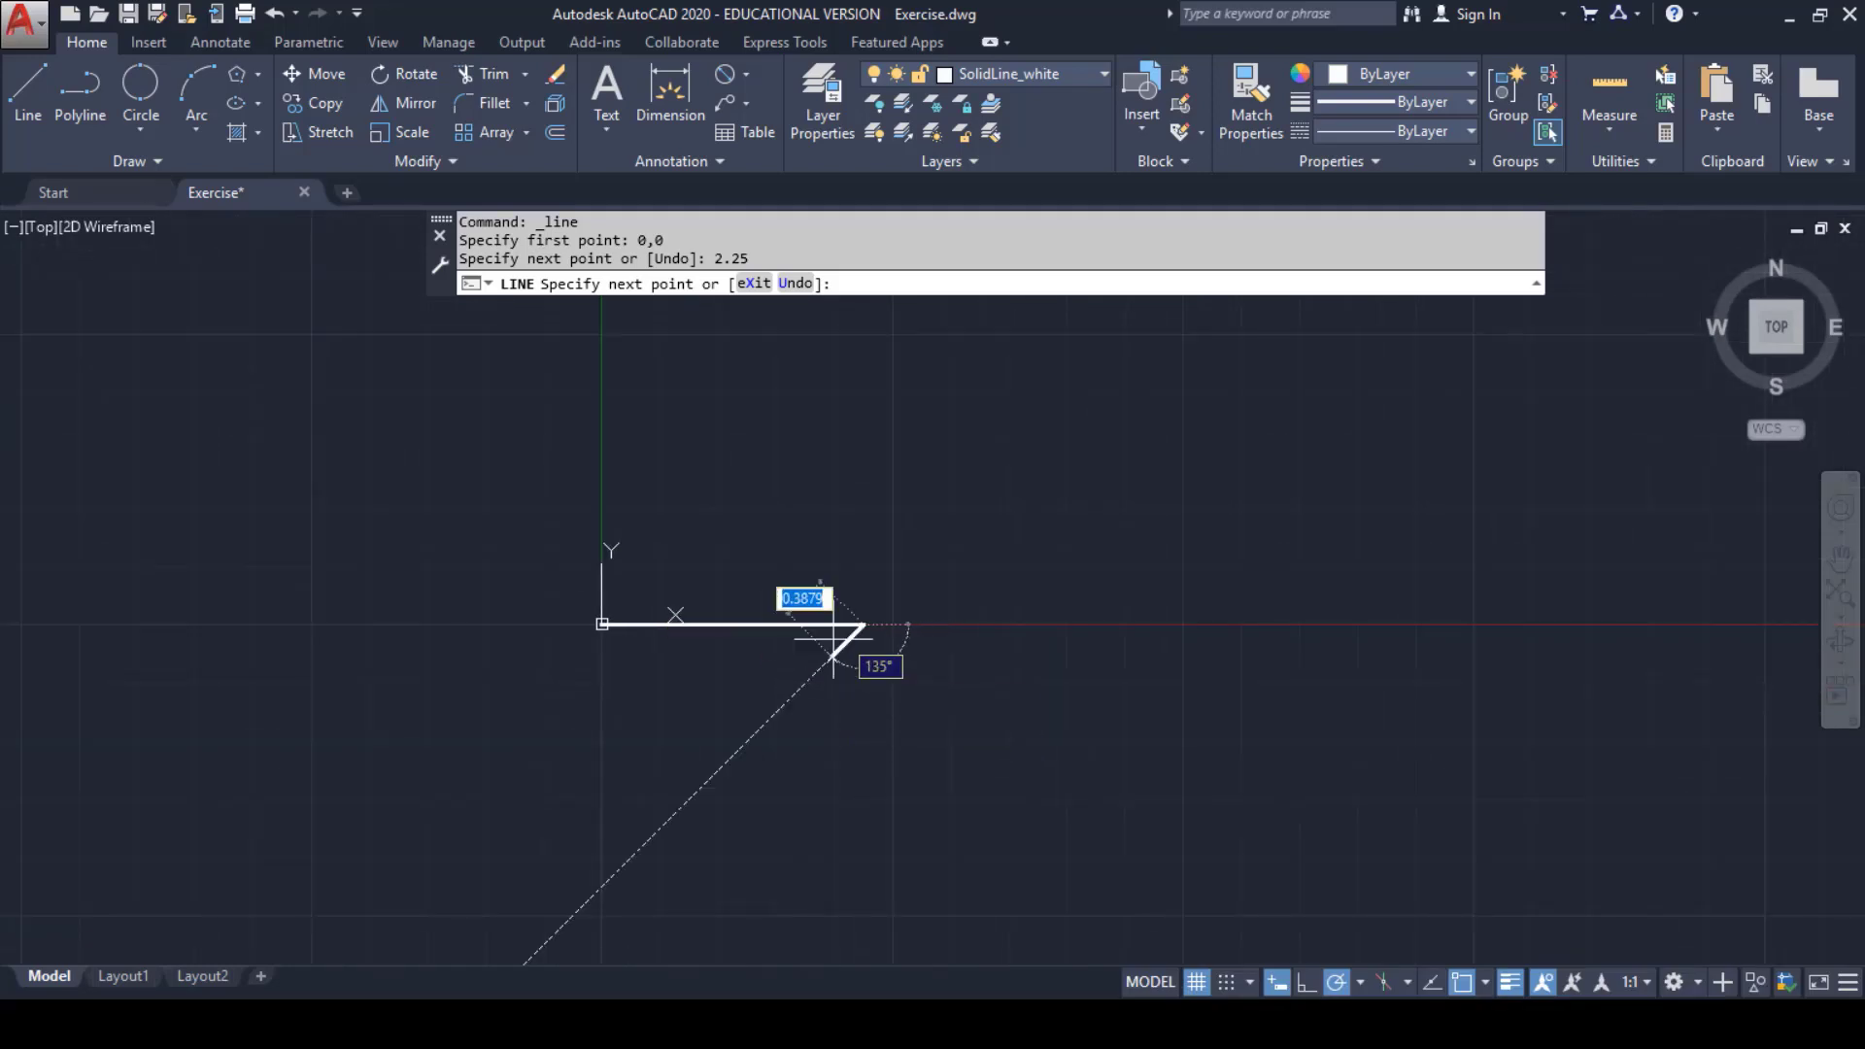
scroll(803, 583, up, 3)
middle_drag(816, 592, 960, 784)
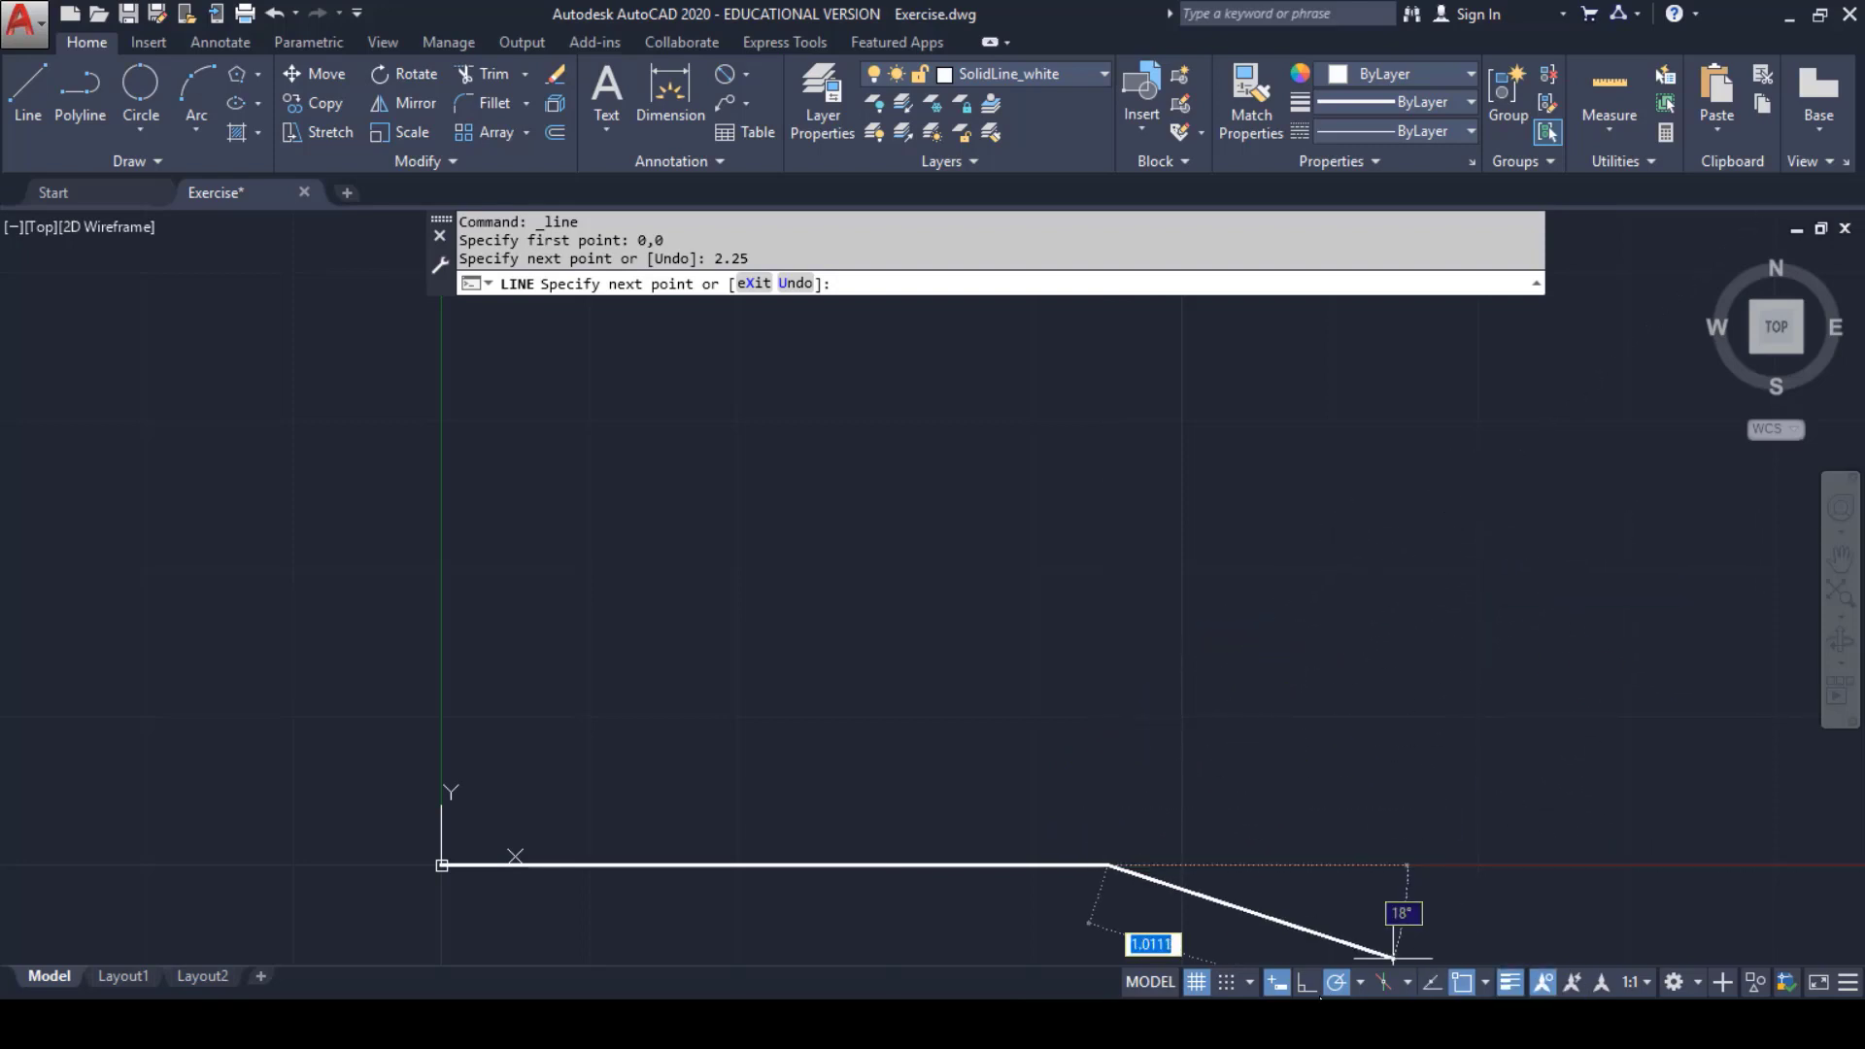
click(1360, 982)
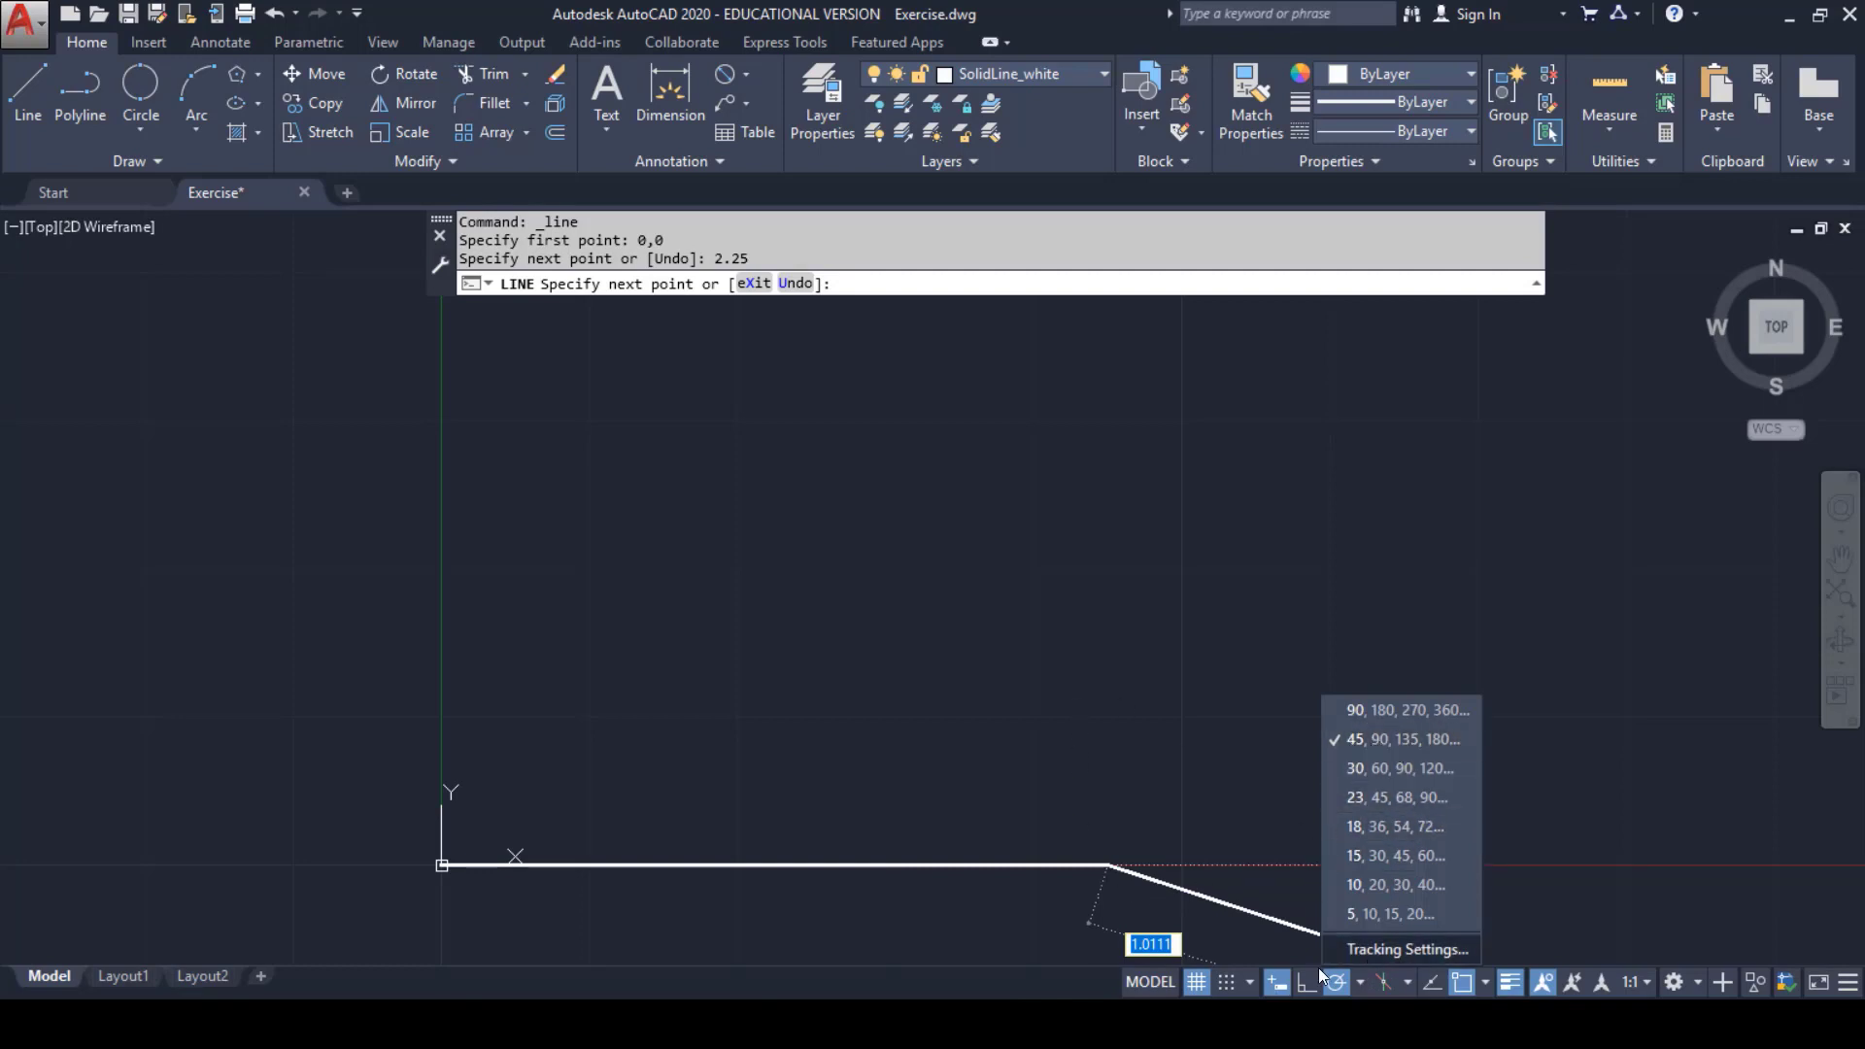
click(1348, 989)
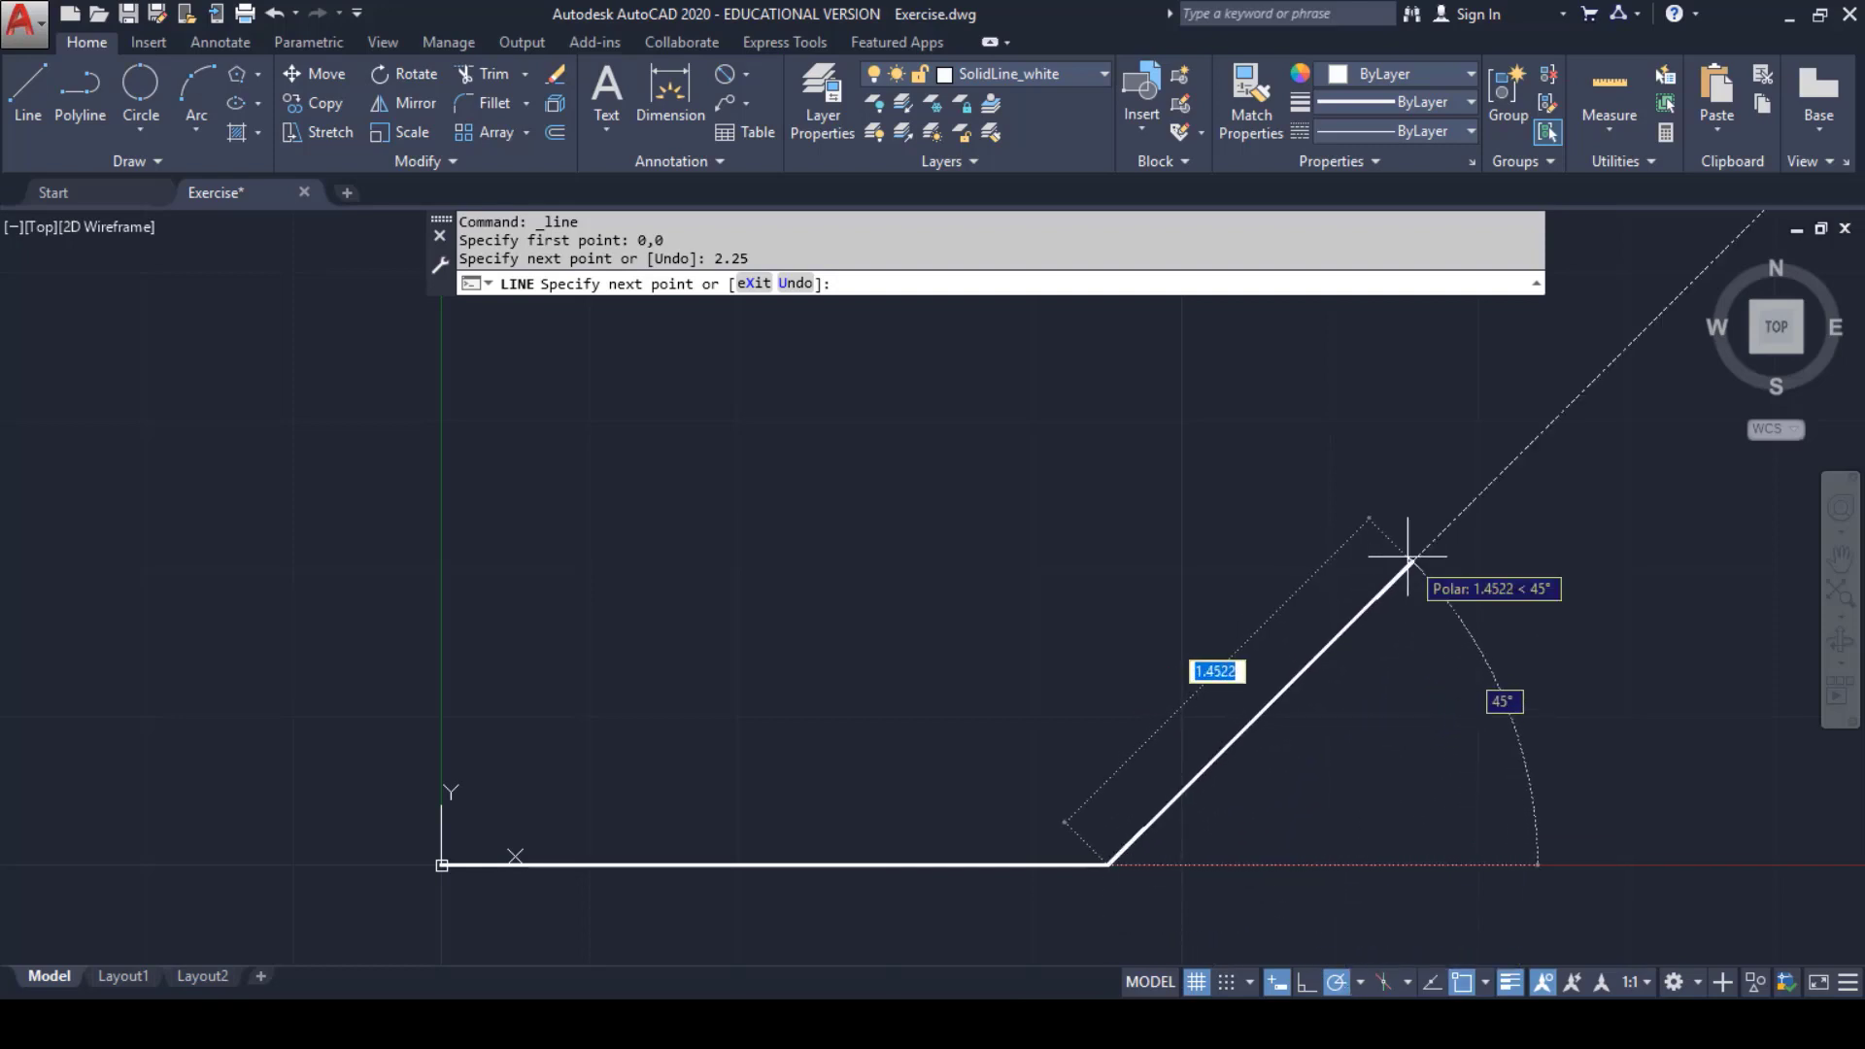
text(1.)
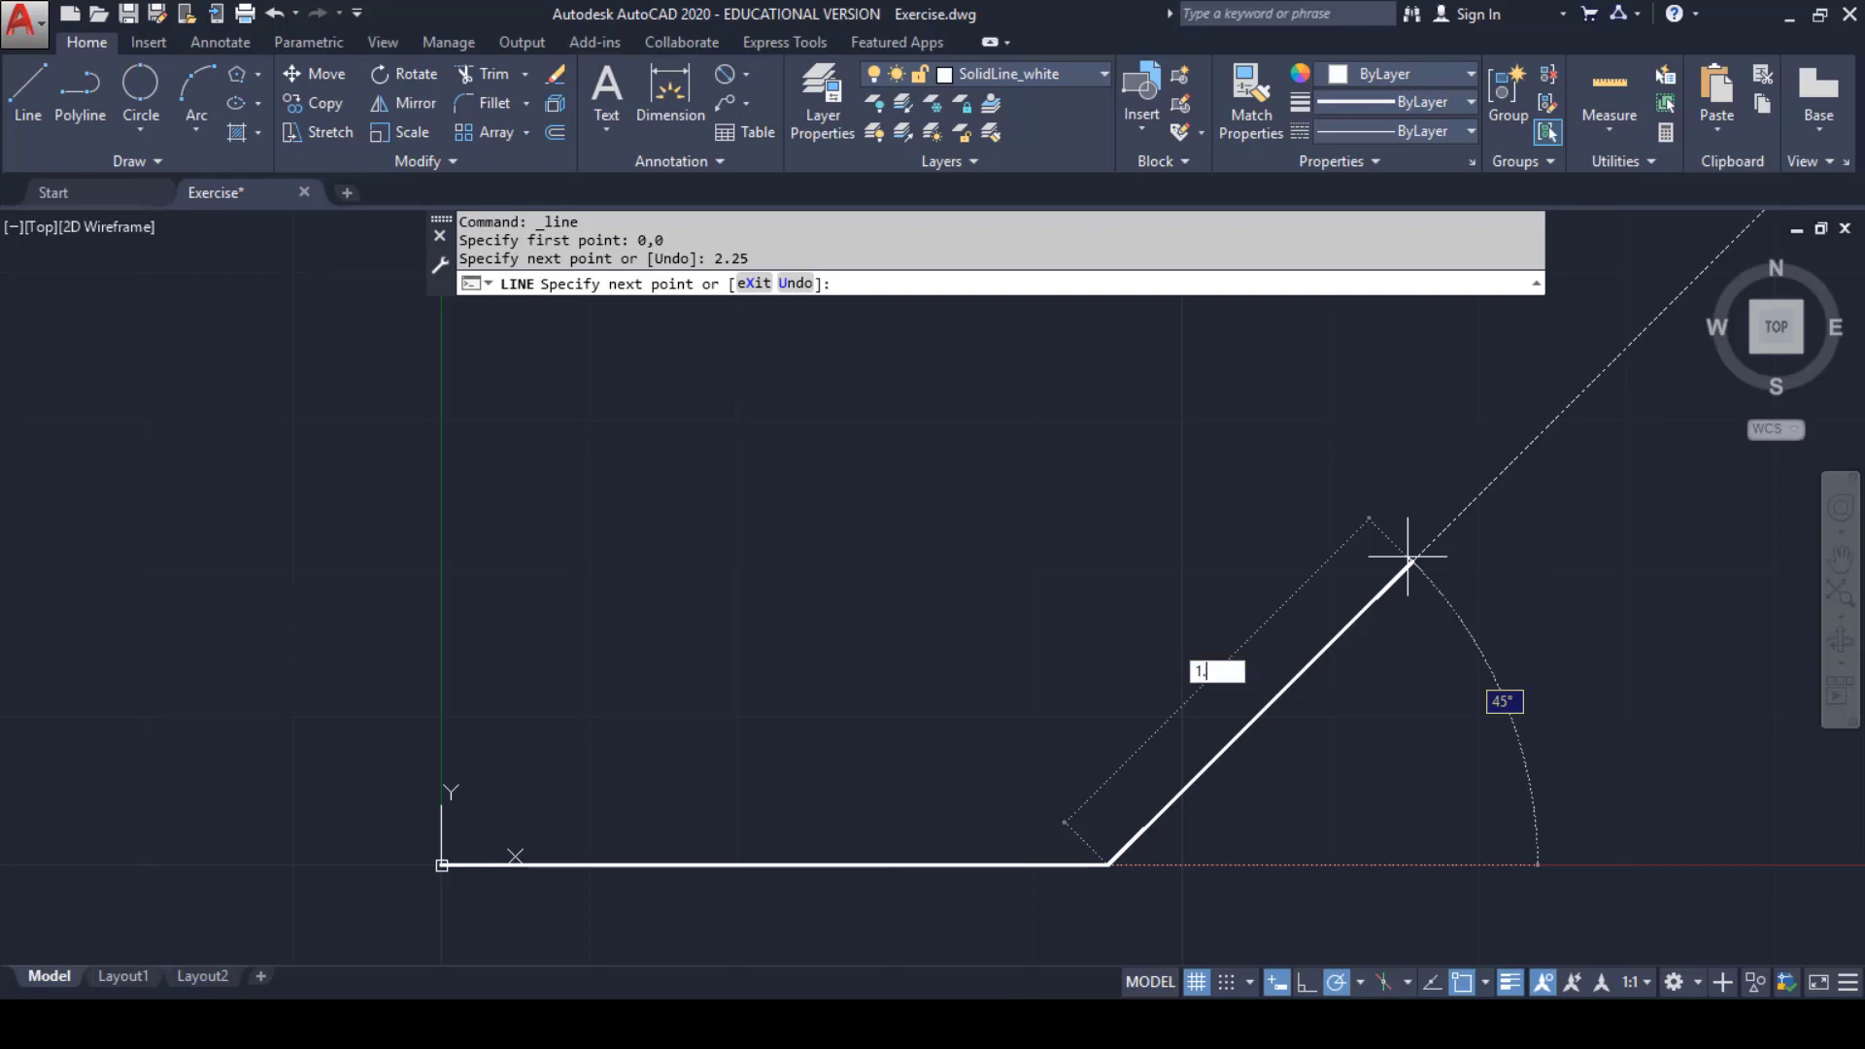
text(768)
key(Return)
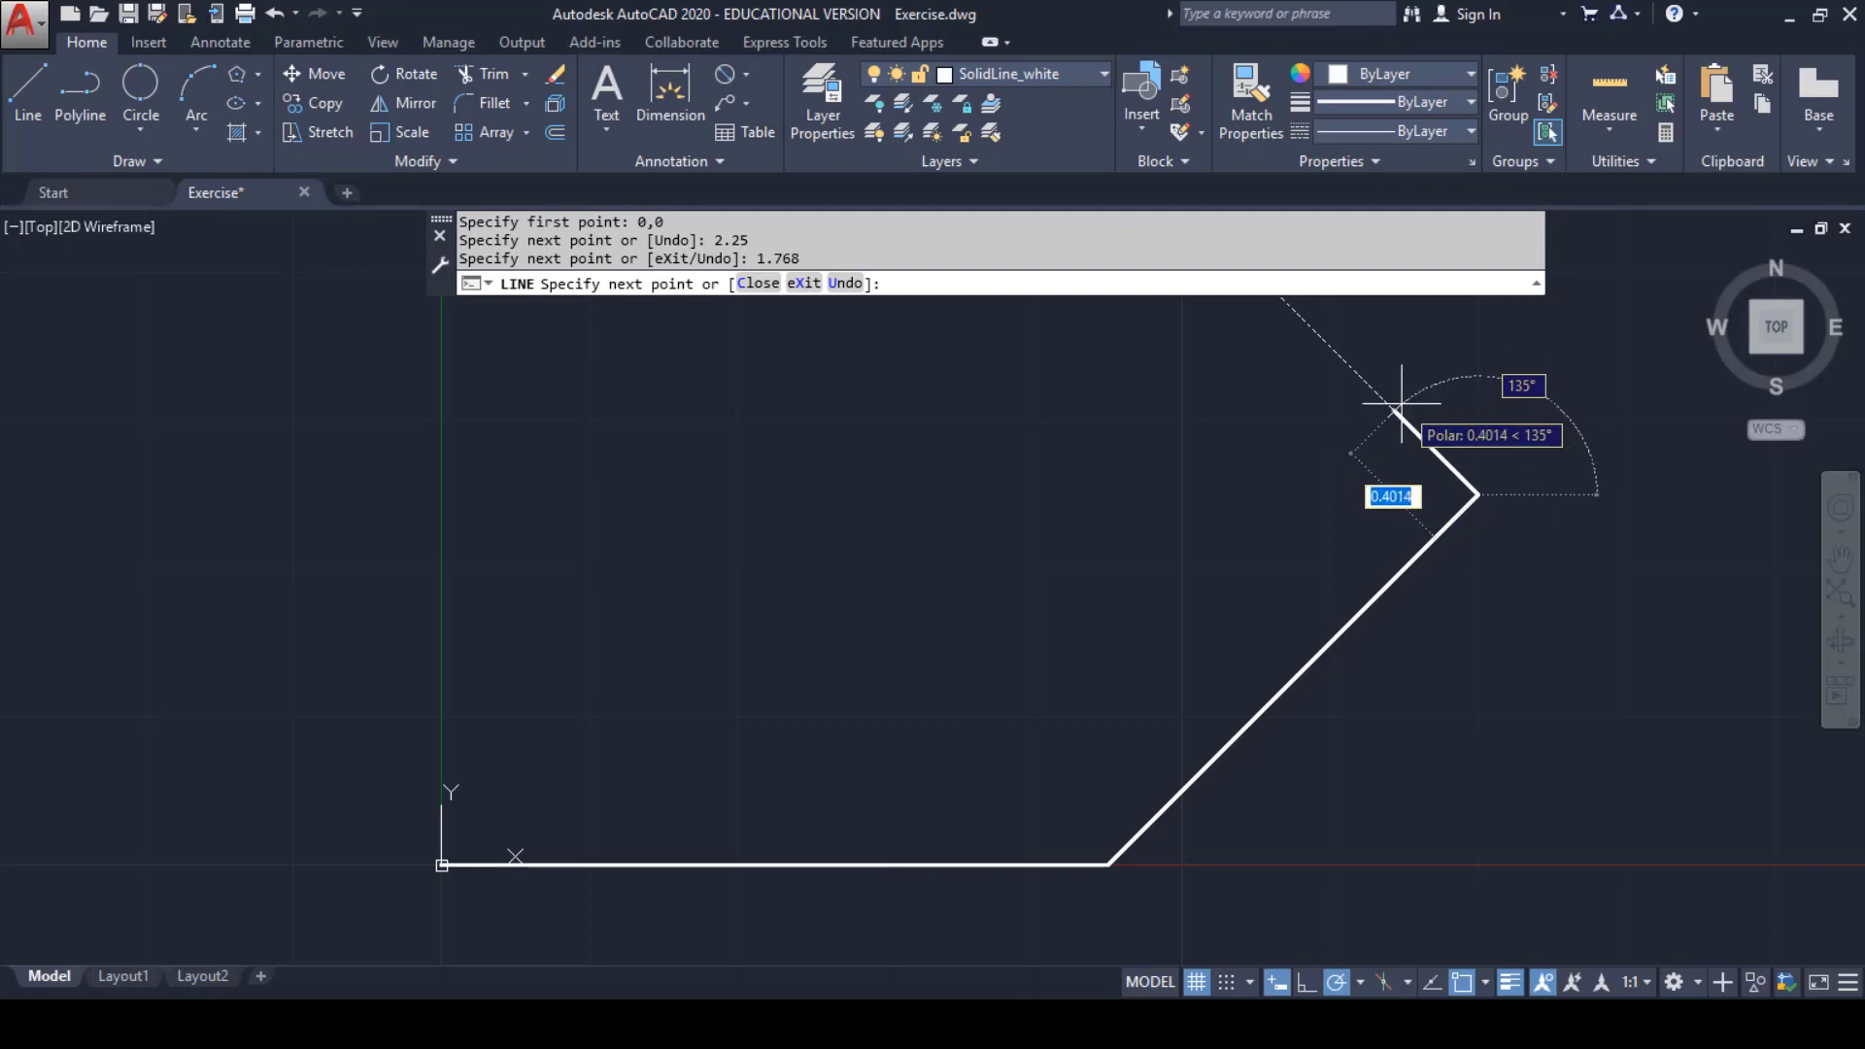
- Add a 0.25 chamfer segment at 135° followed by the 1.188 top edge running horizontally at 180°
text(0.25)
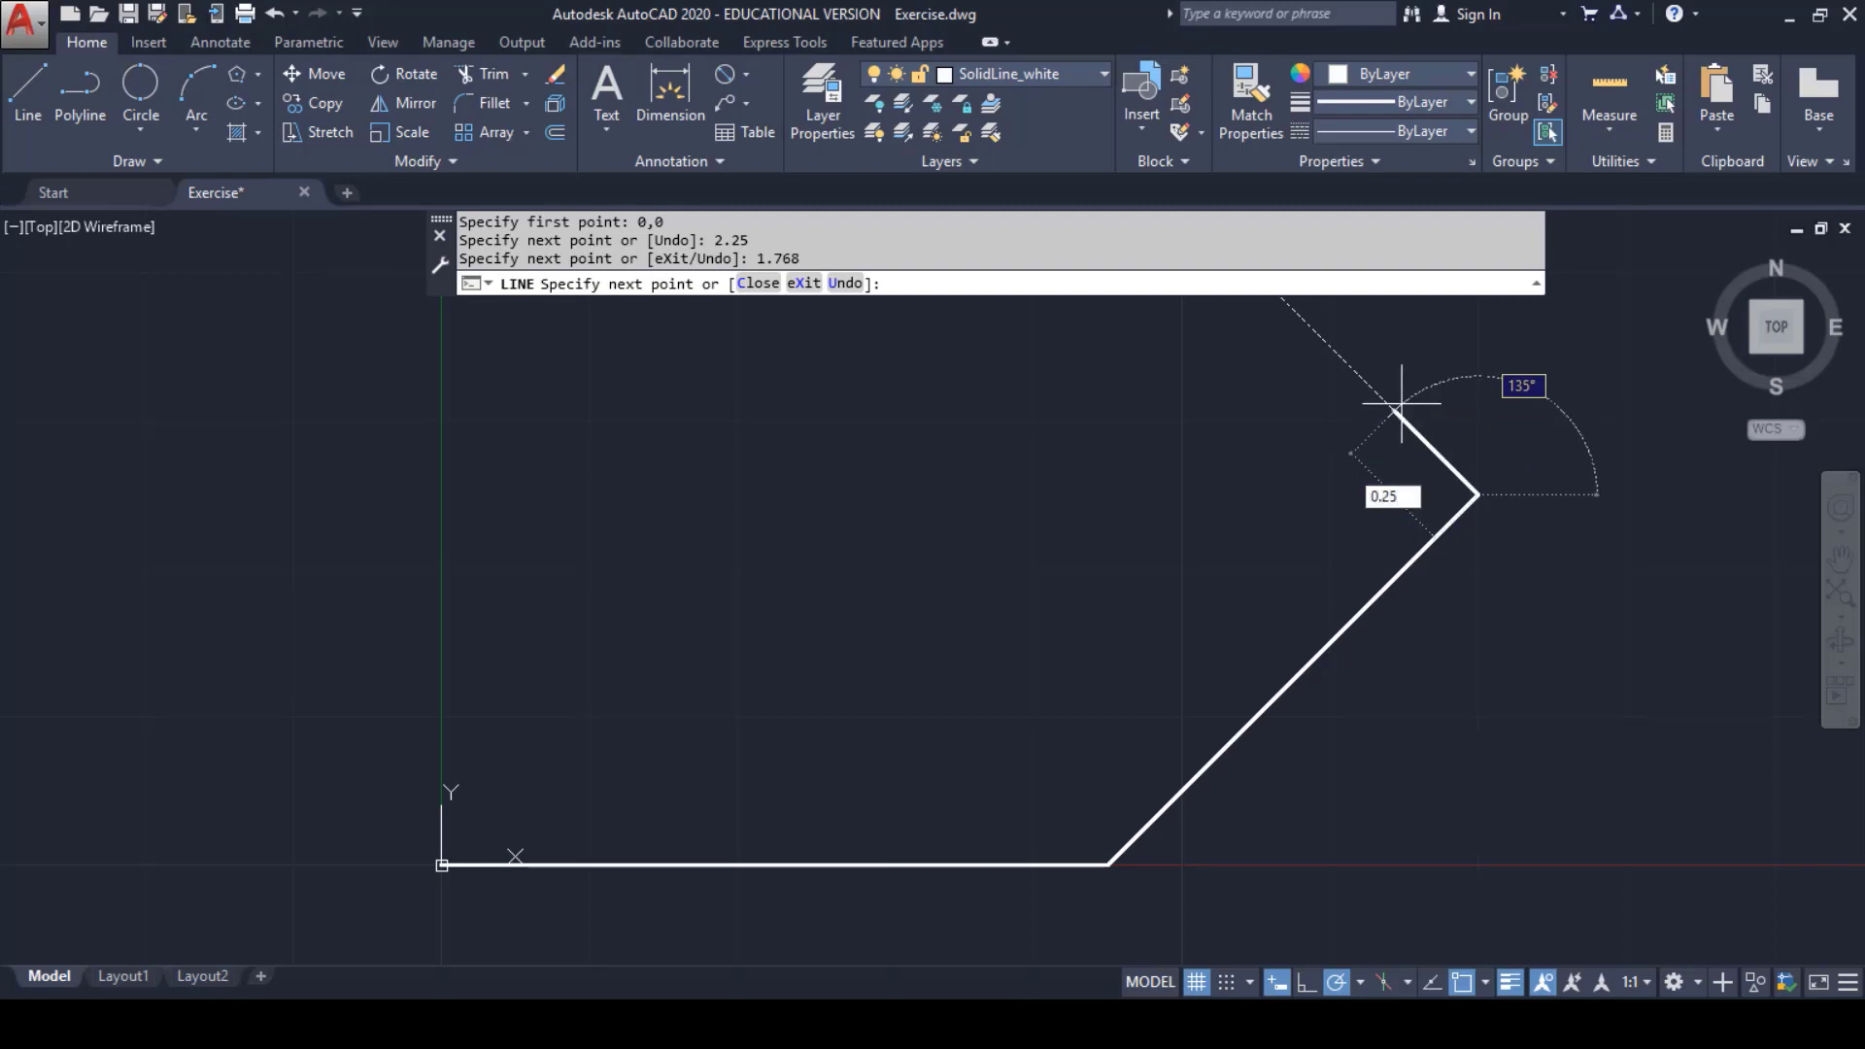
key(Return)
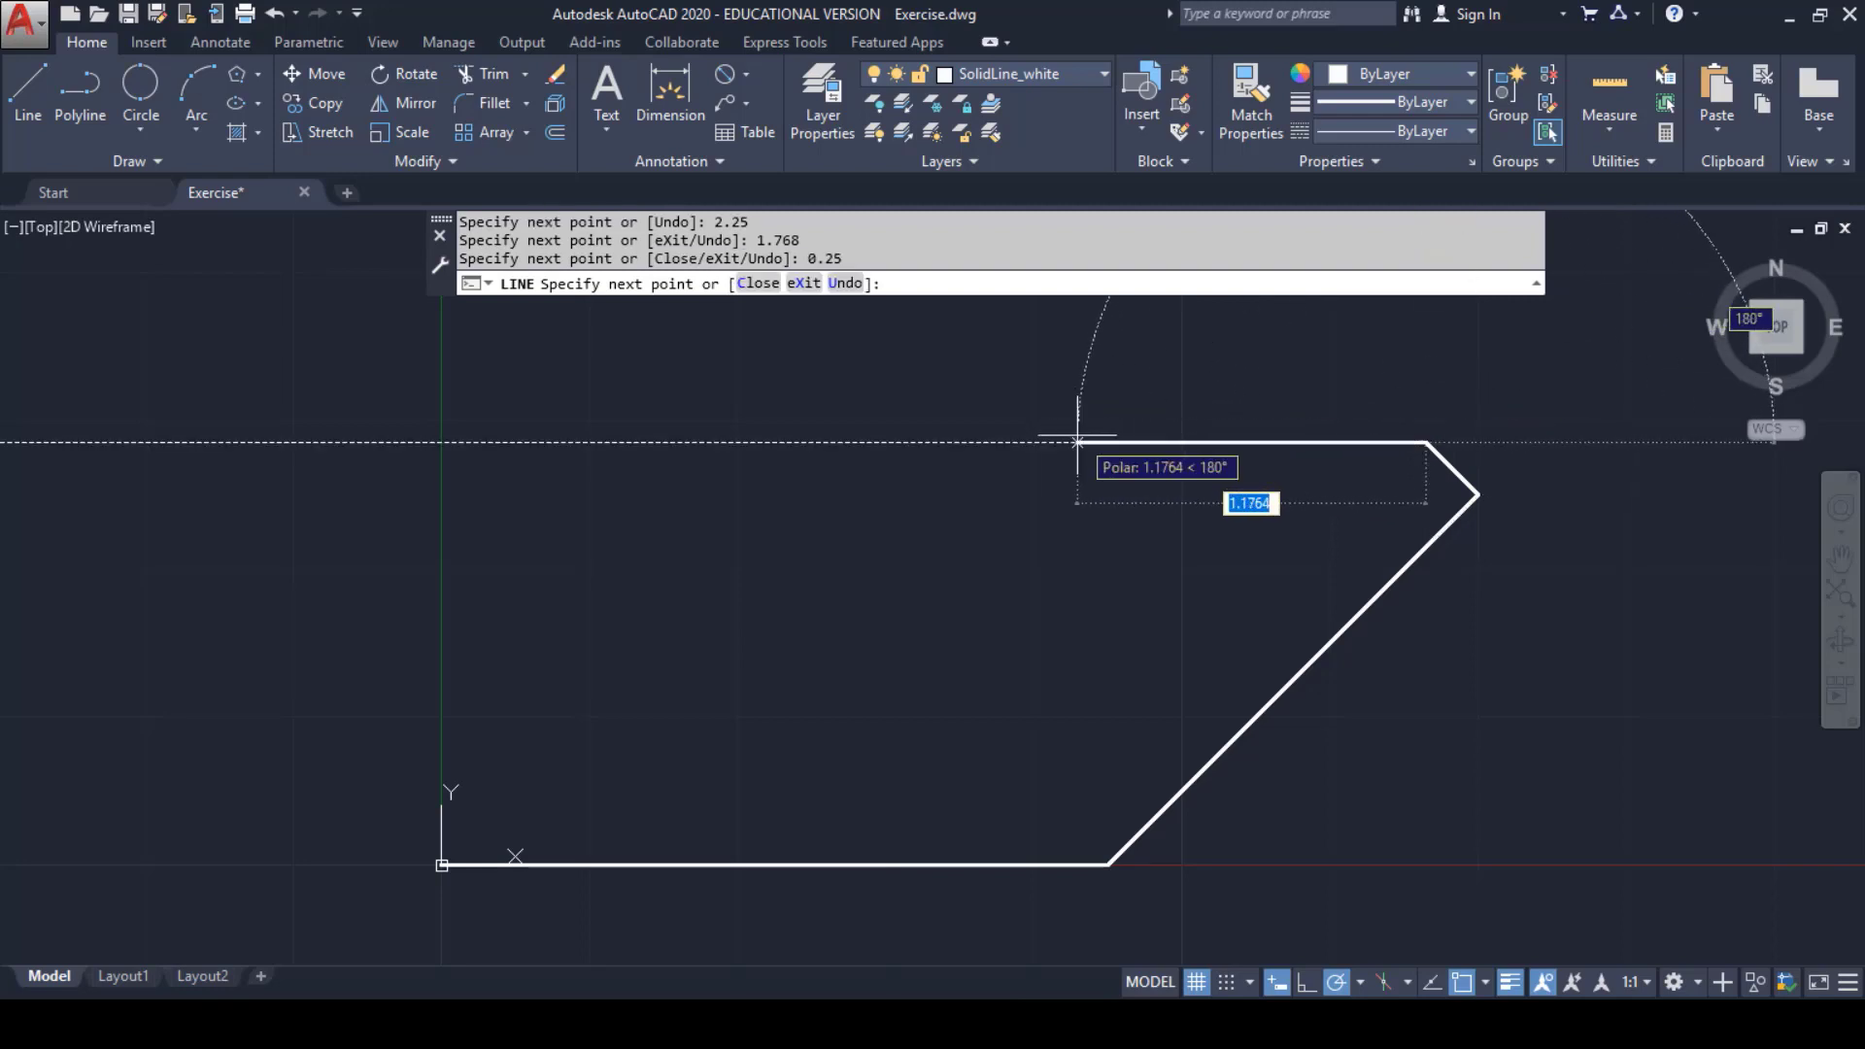
text(1.188)
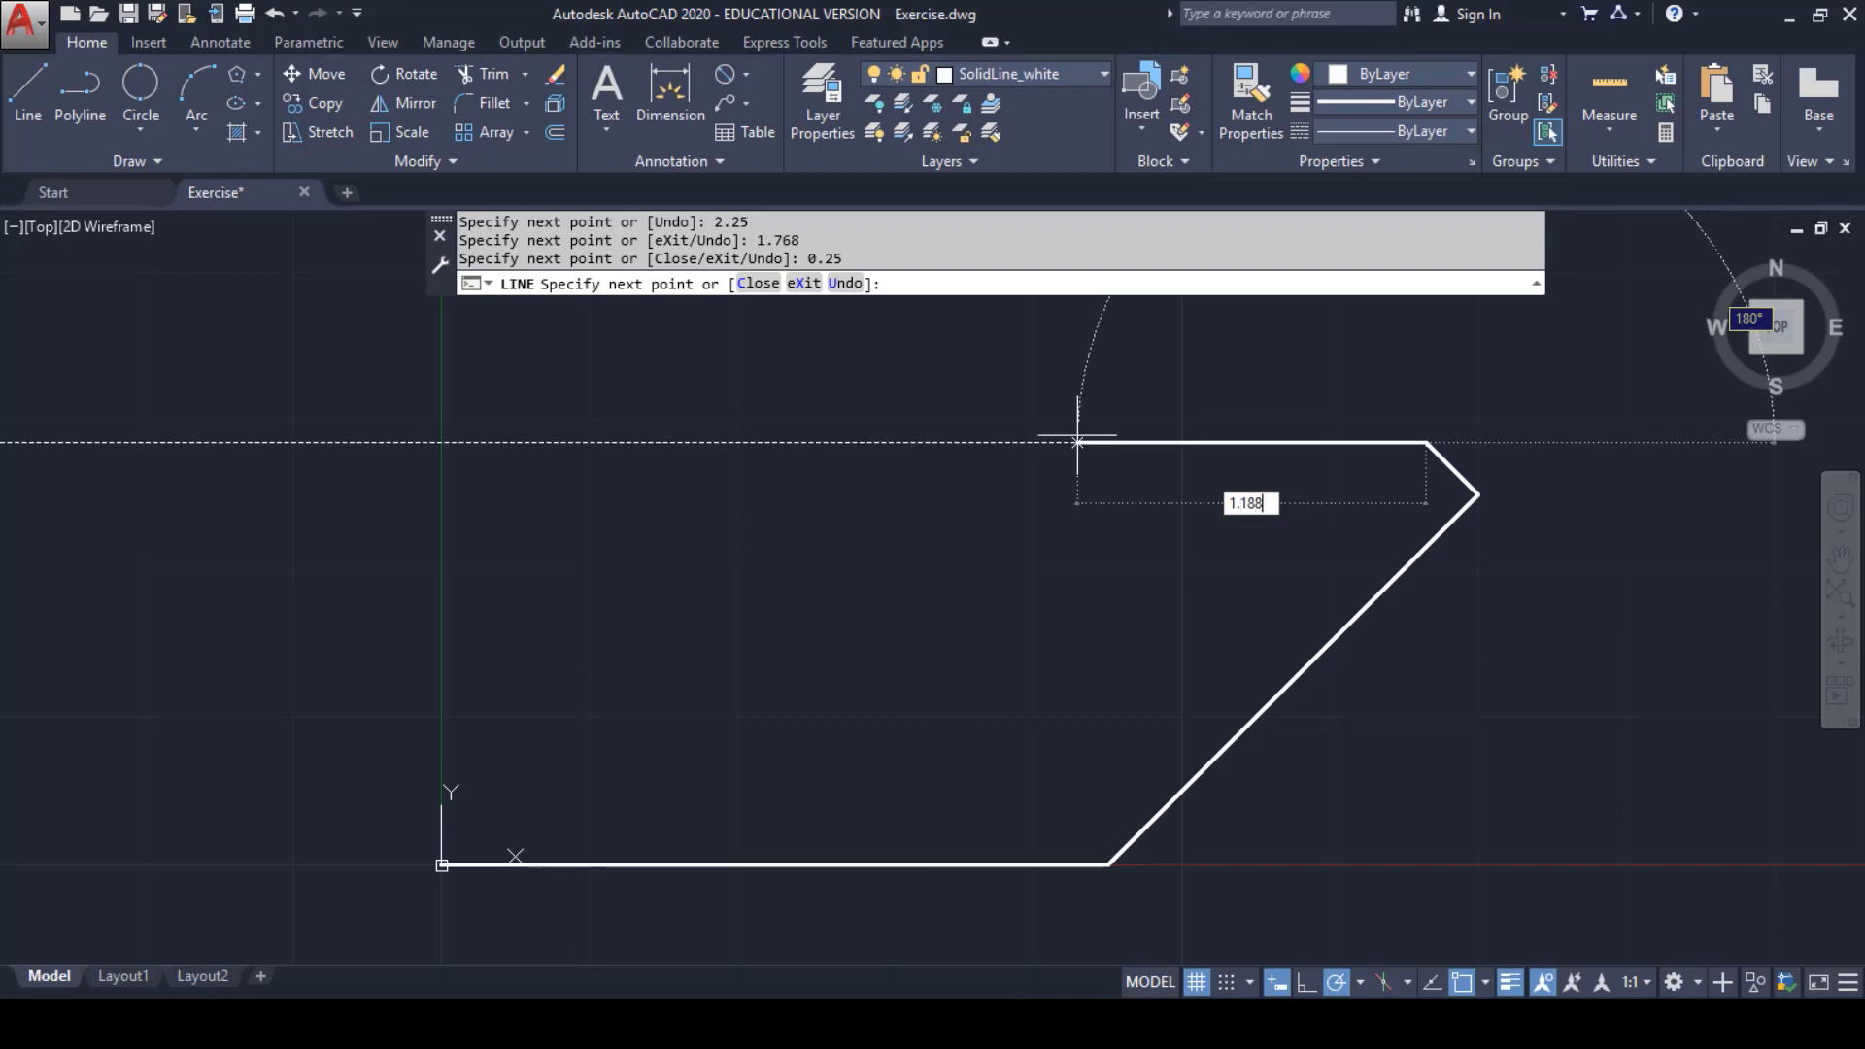
key(Return)
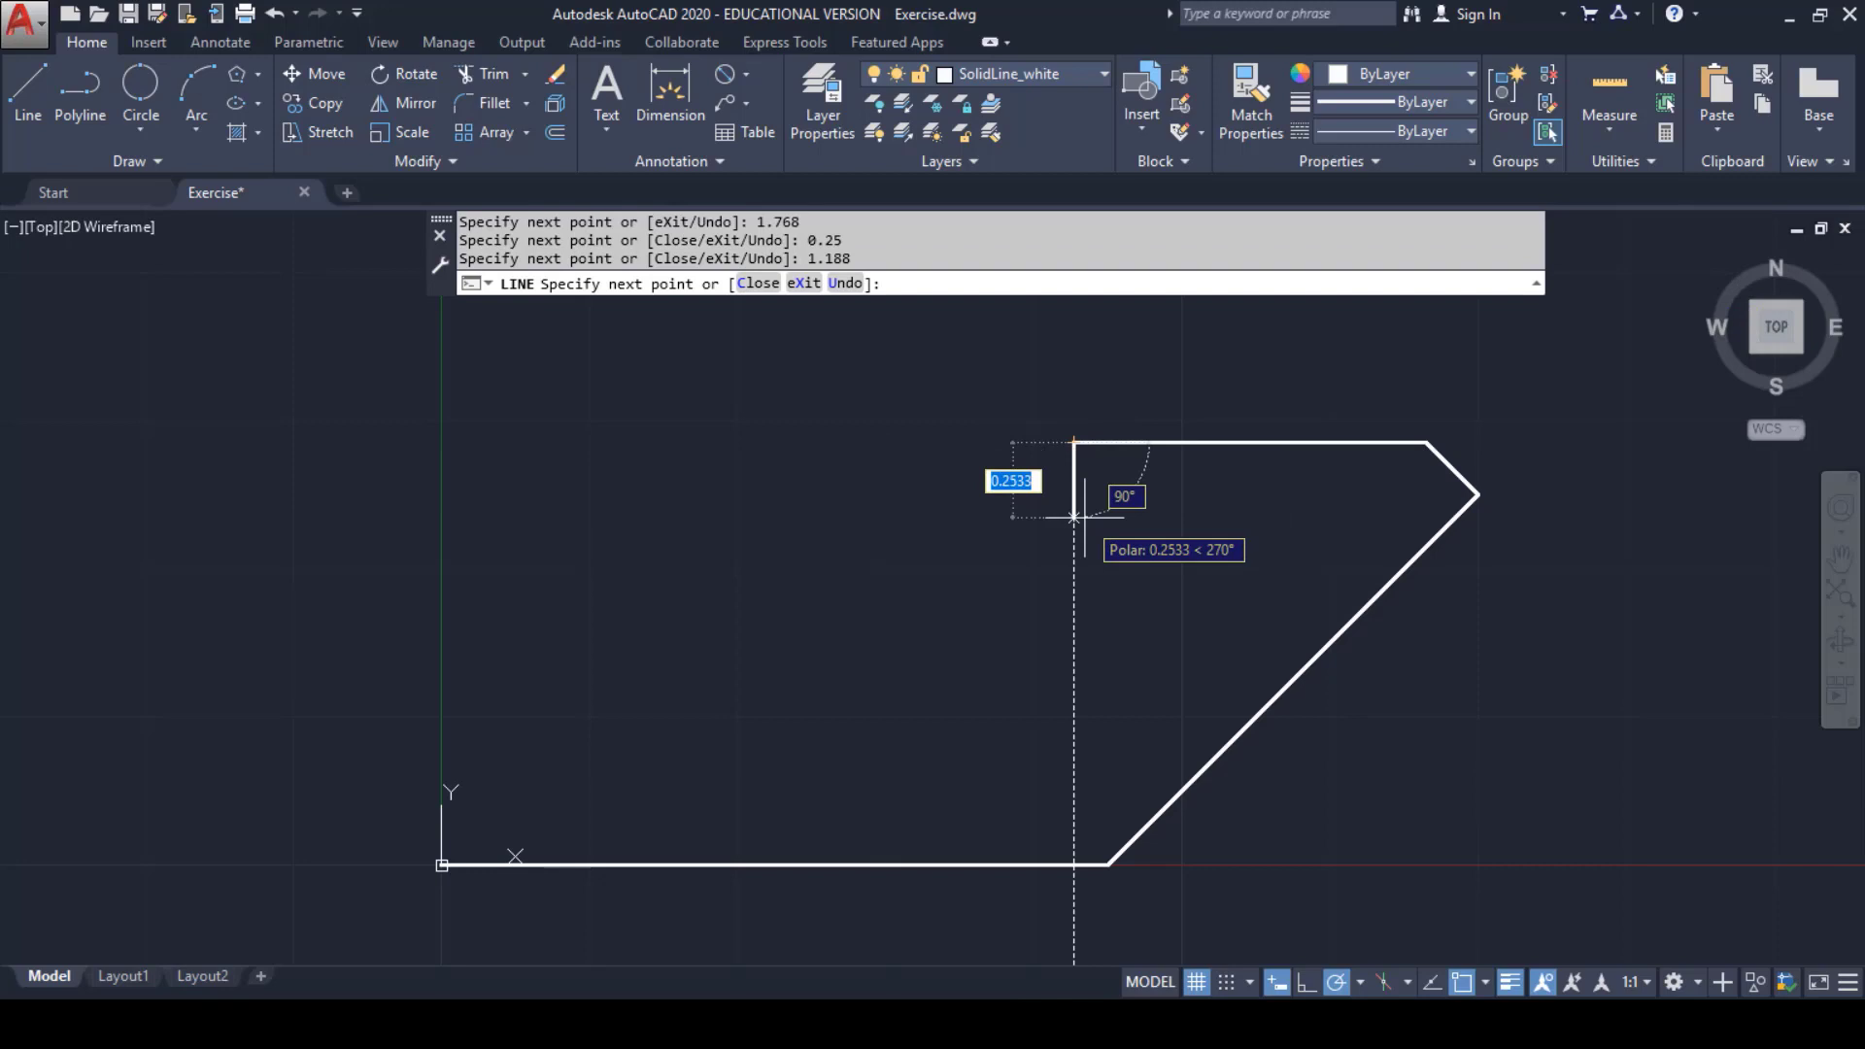
- Continue the outline with a 0.25 segment straight down and a 0.625 segment along the 315° direction
text(0.)
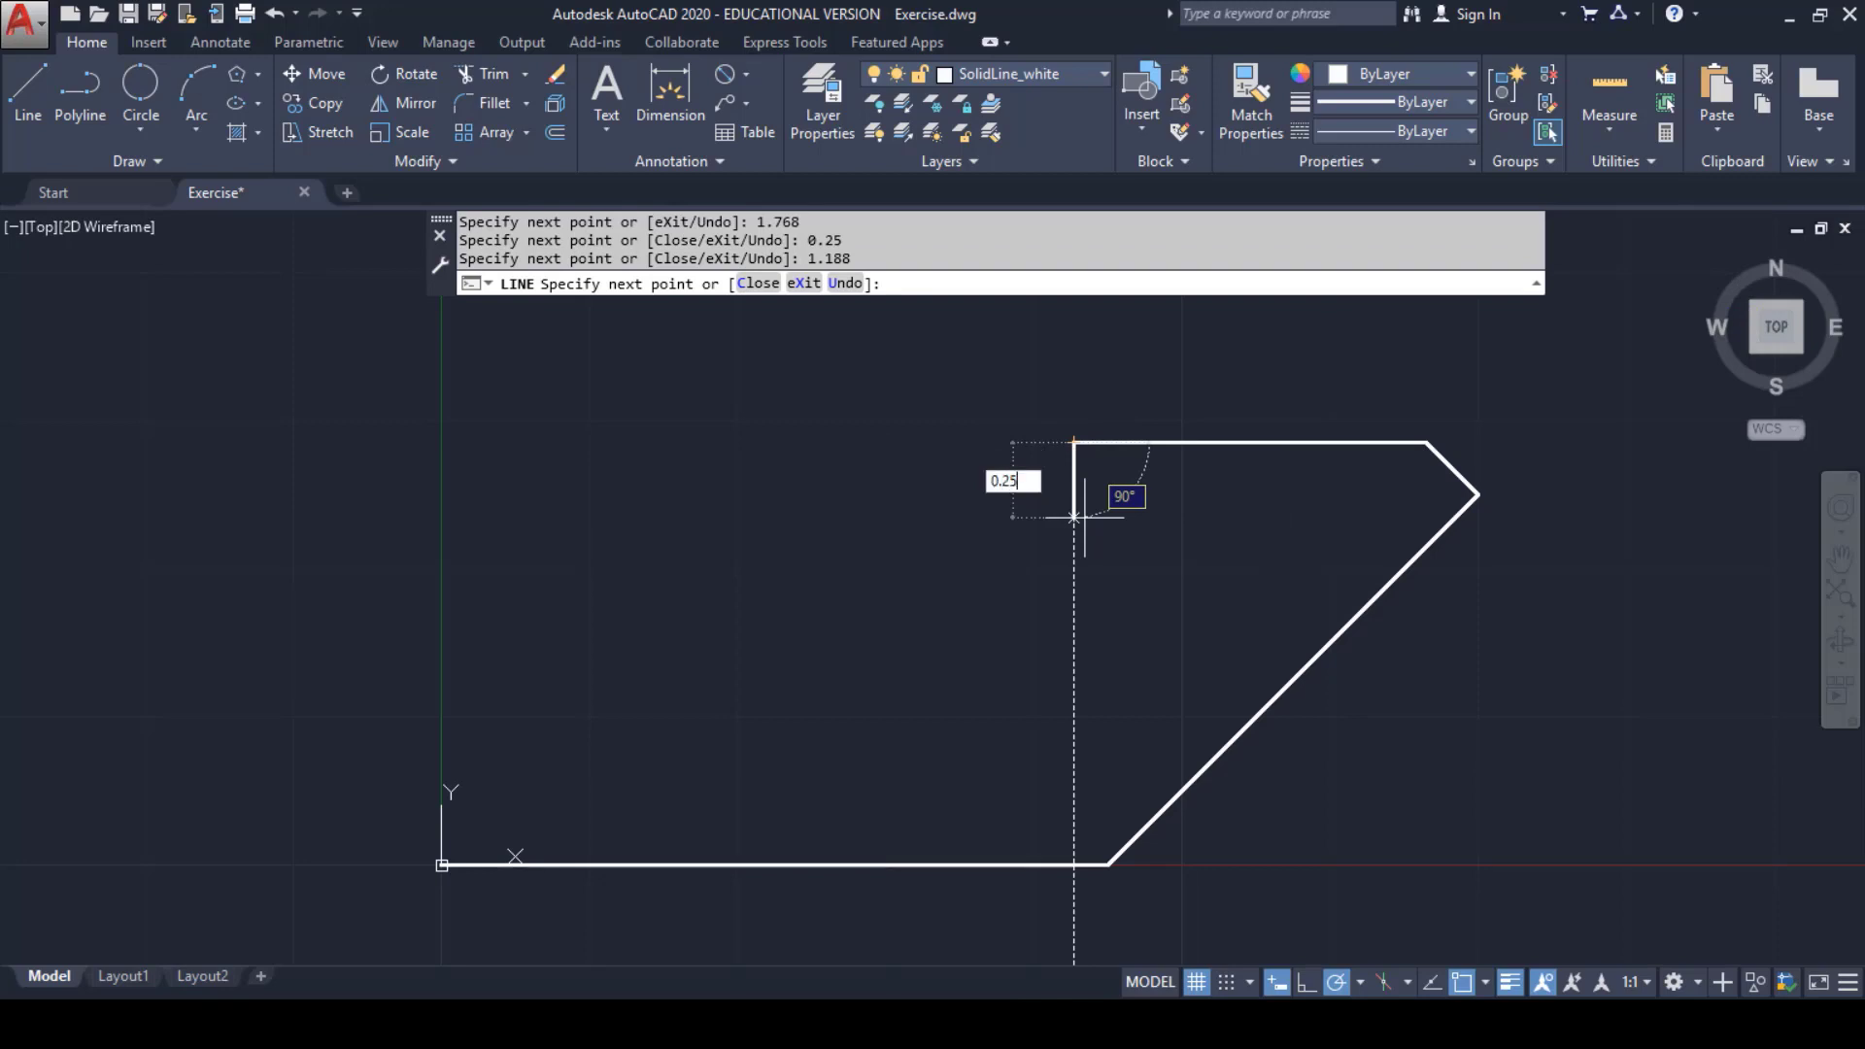
key(Return)
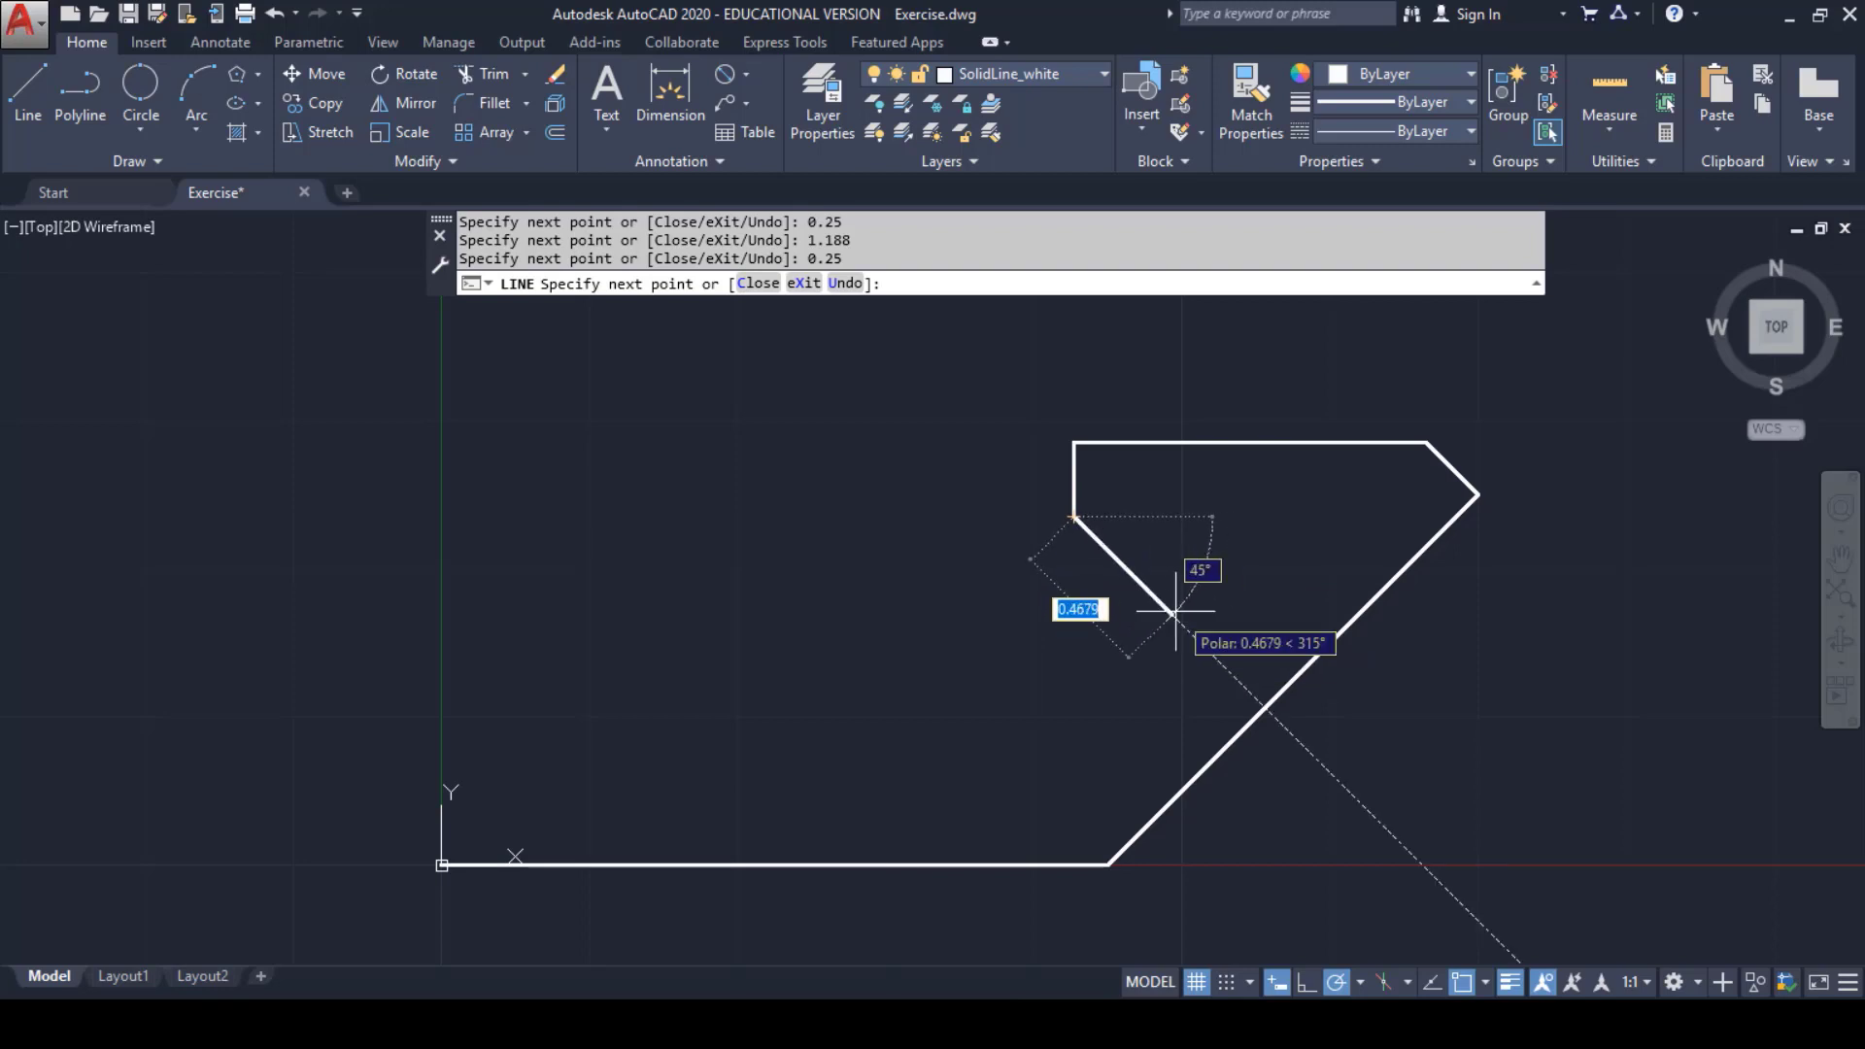
text(0)
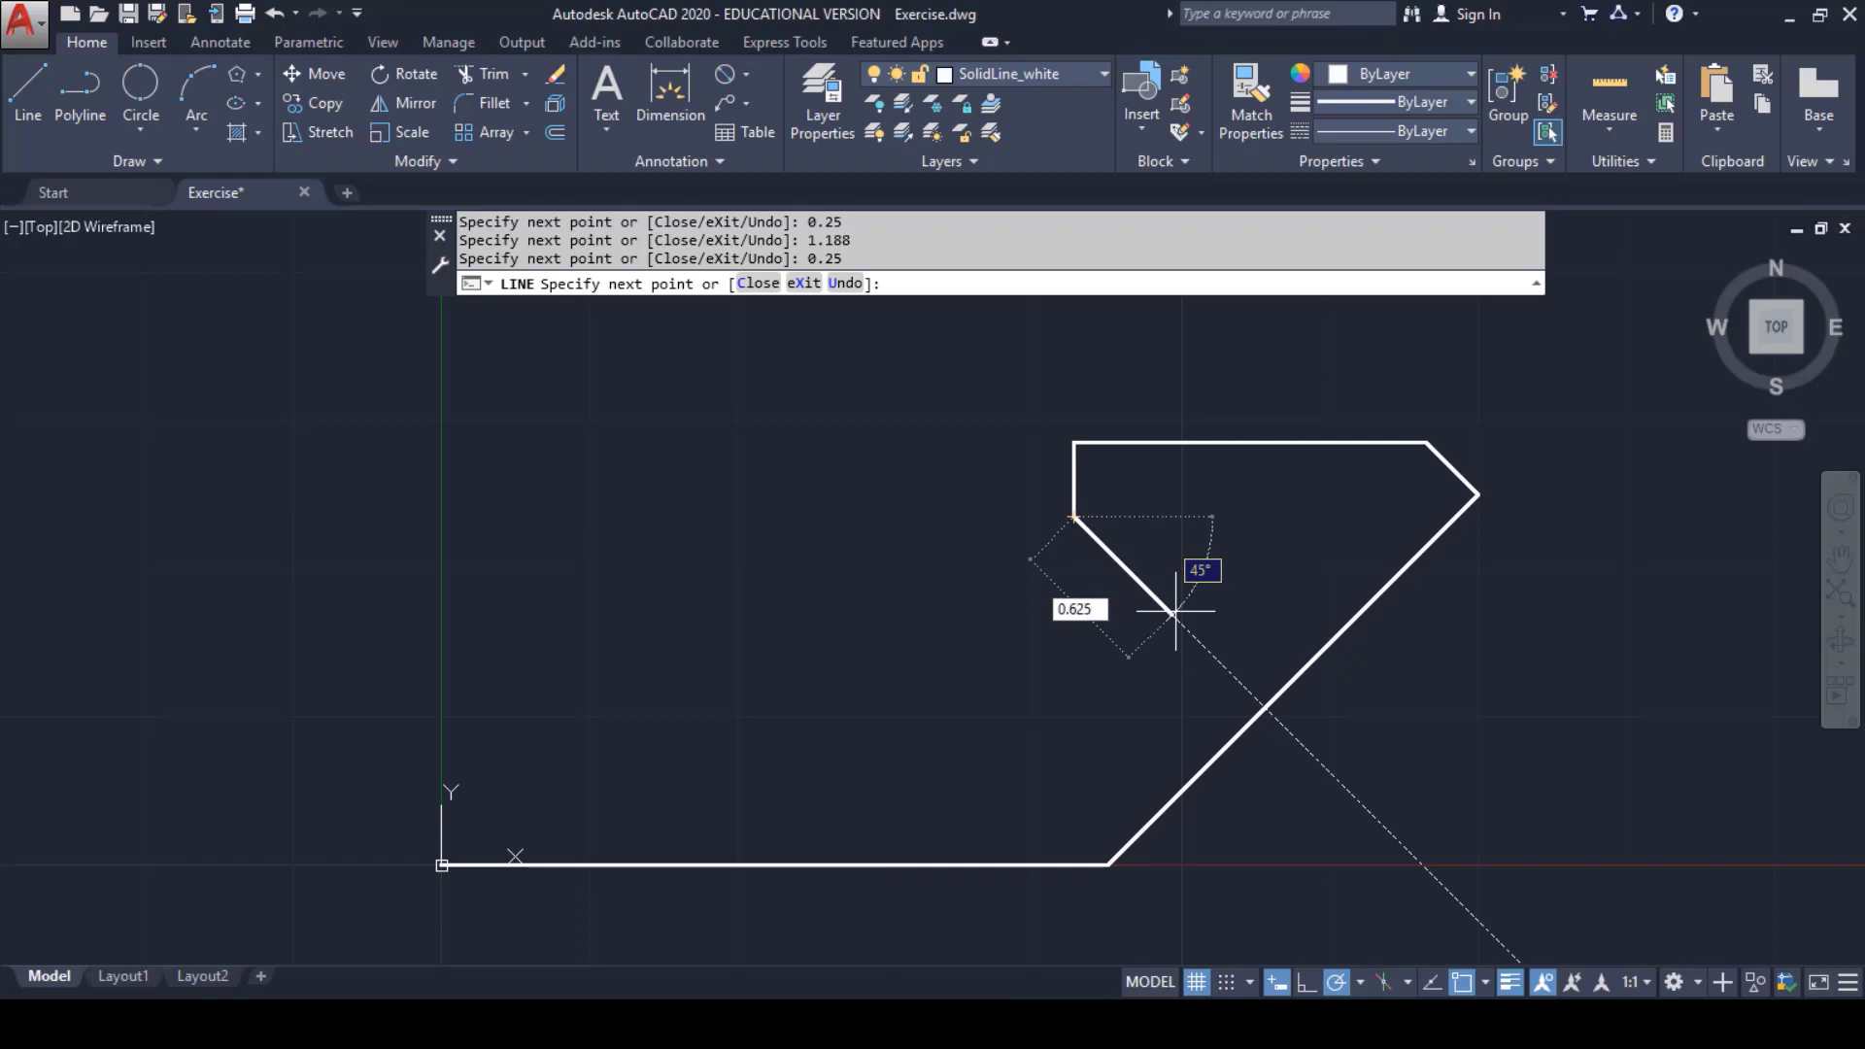
text(.625)
key(Return)
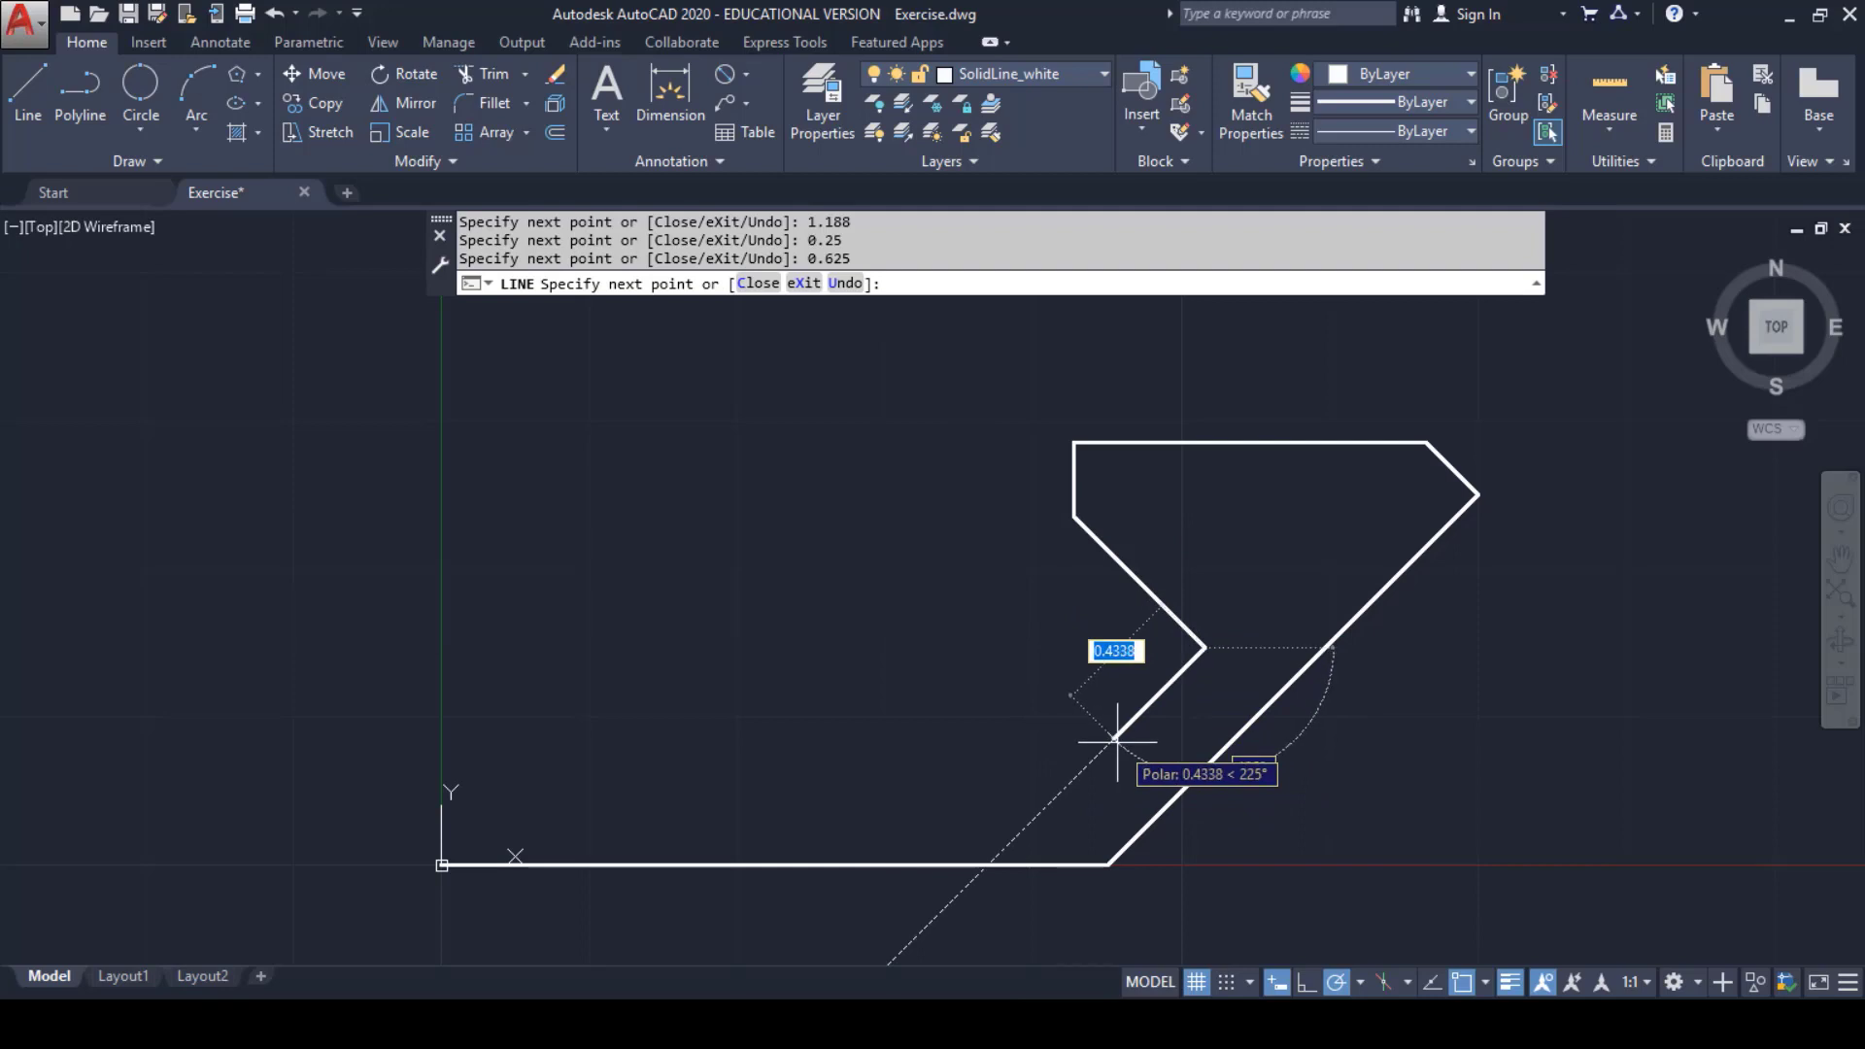
- Continue the outline with a 0.5 segment along the 225° direction and a 1.625 segment along the 135° direction
text(0.)
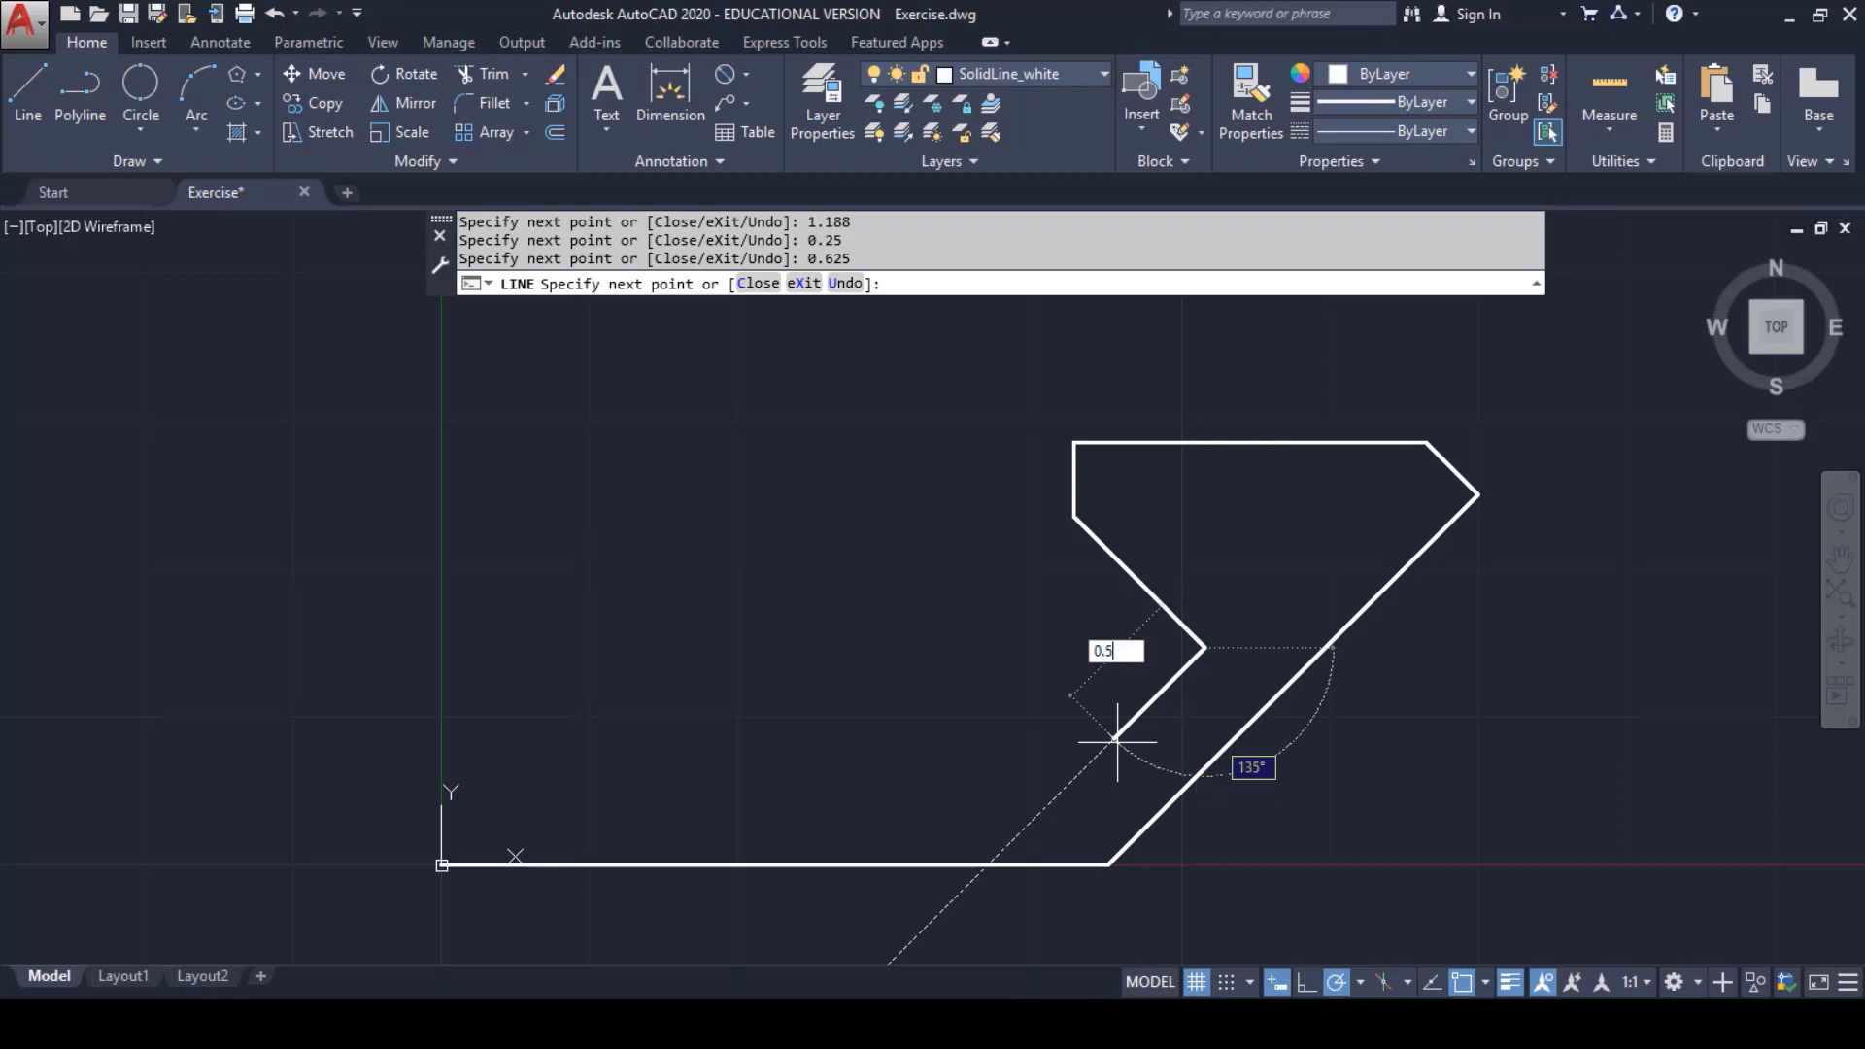
text(5)
key(Return)
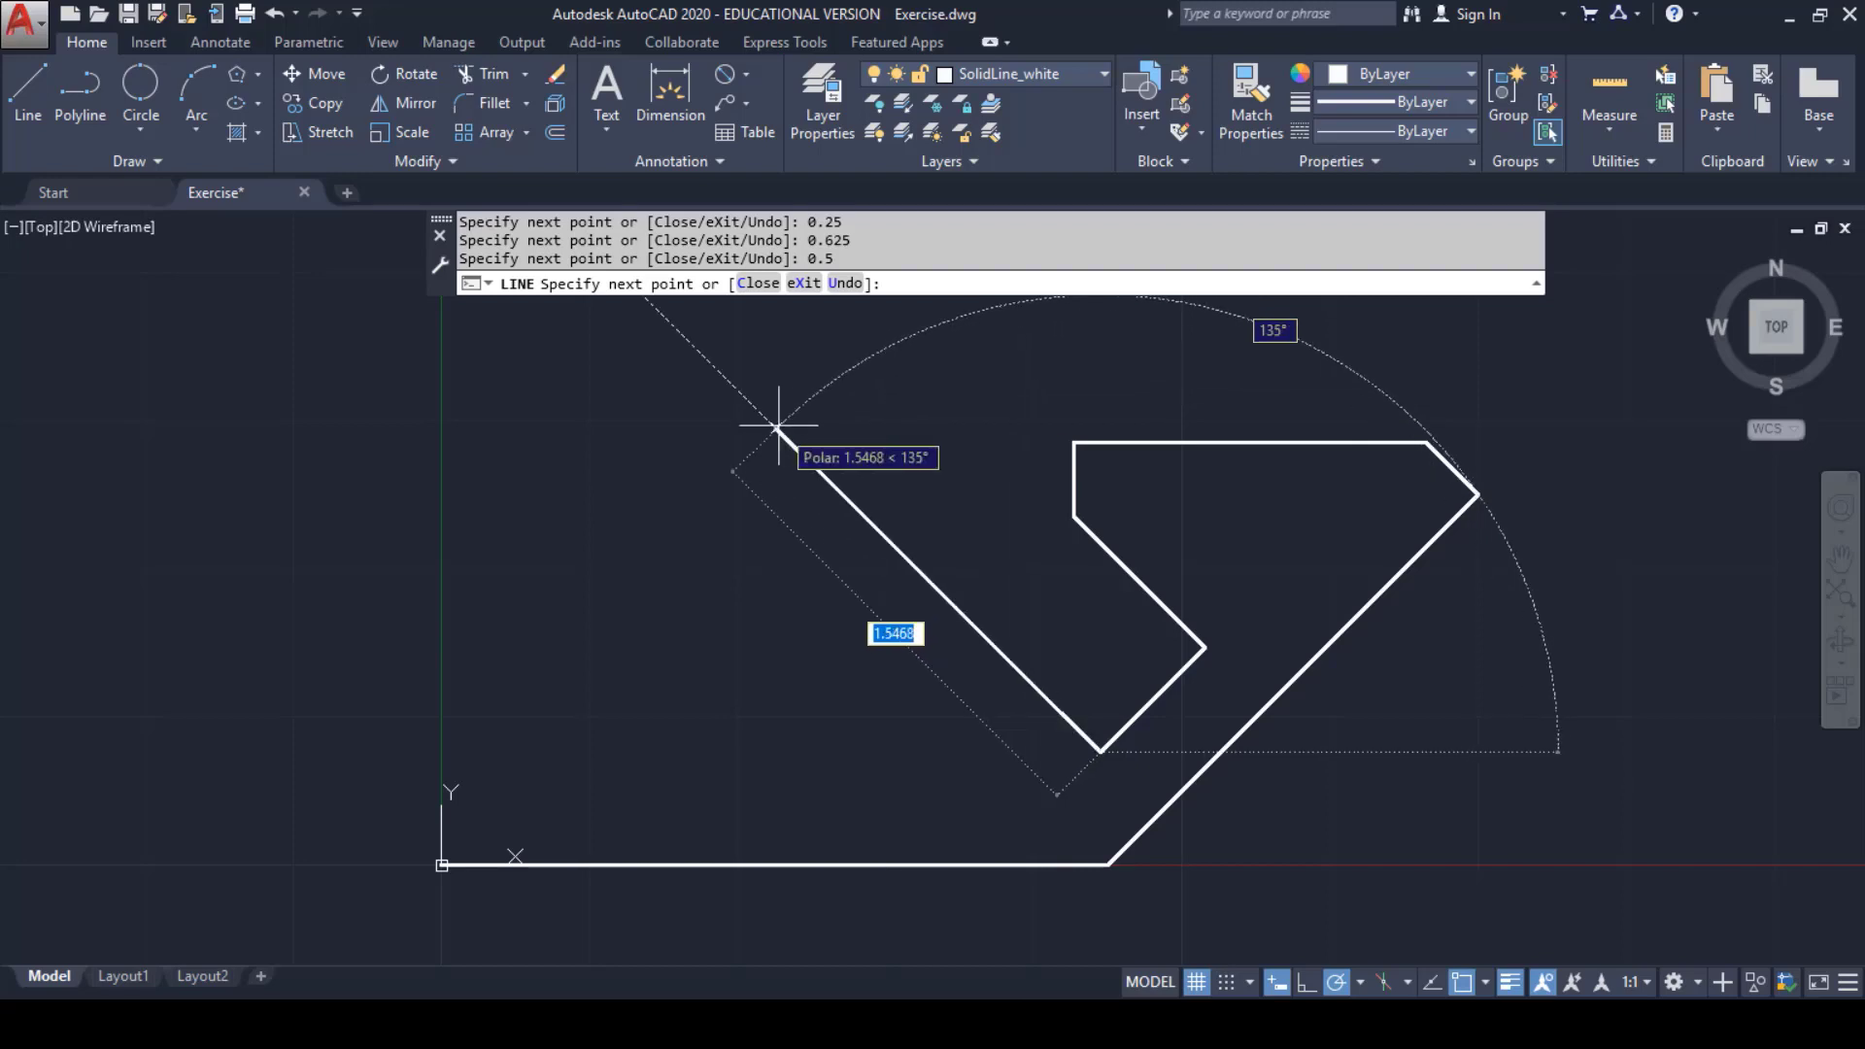
text(1)
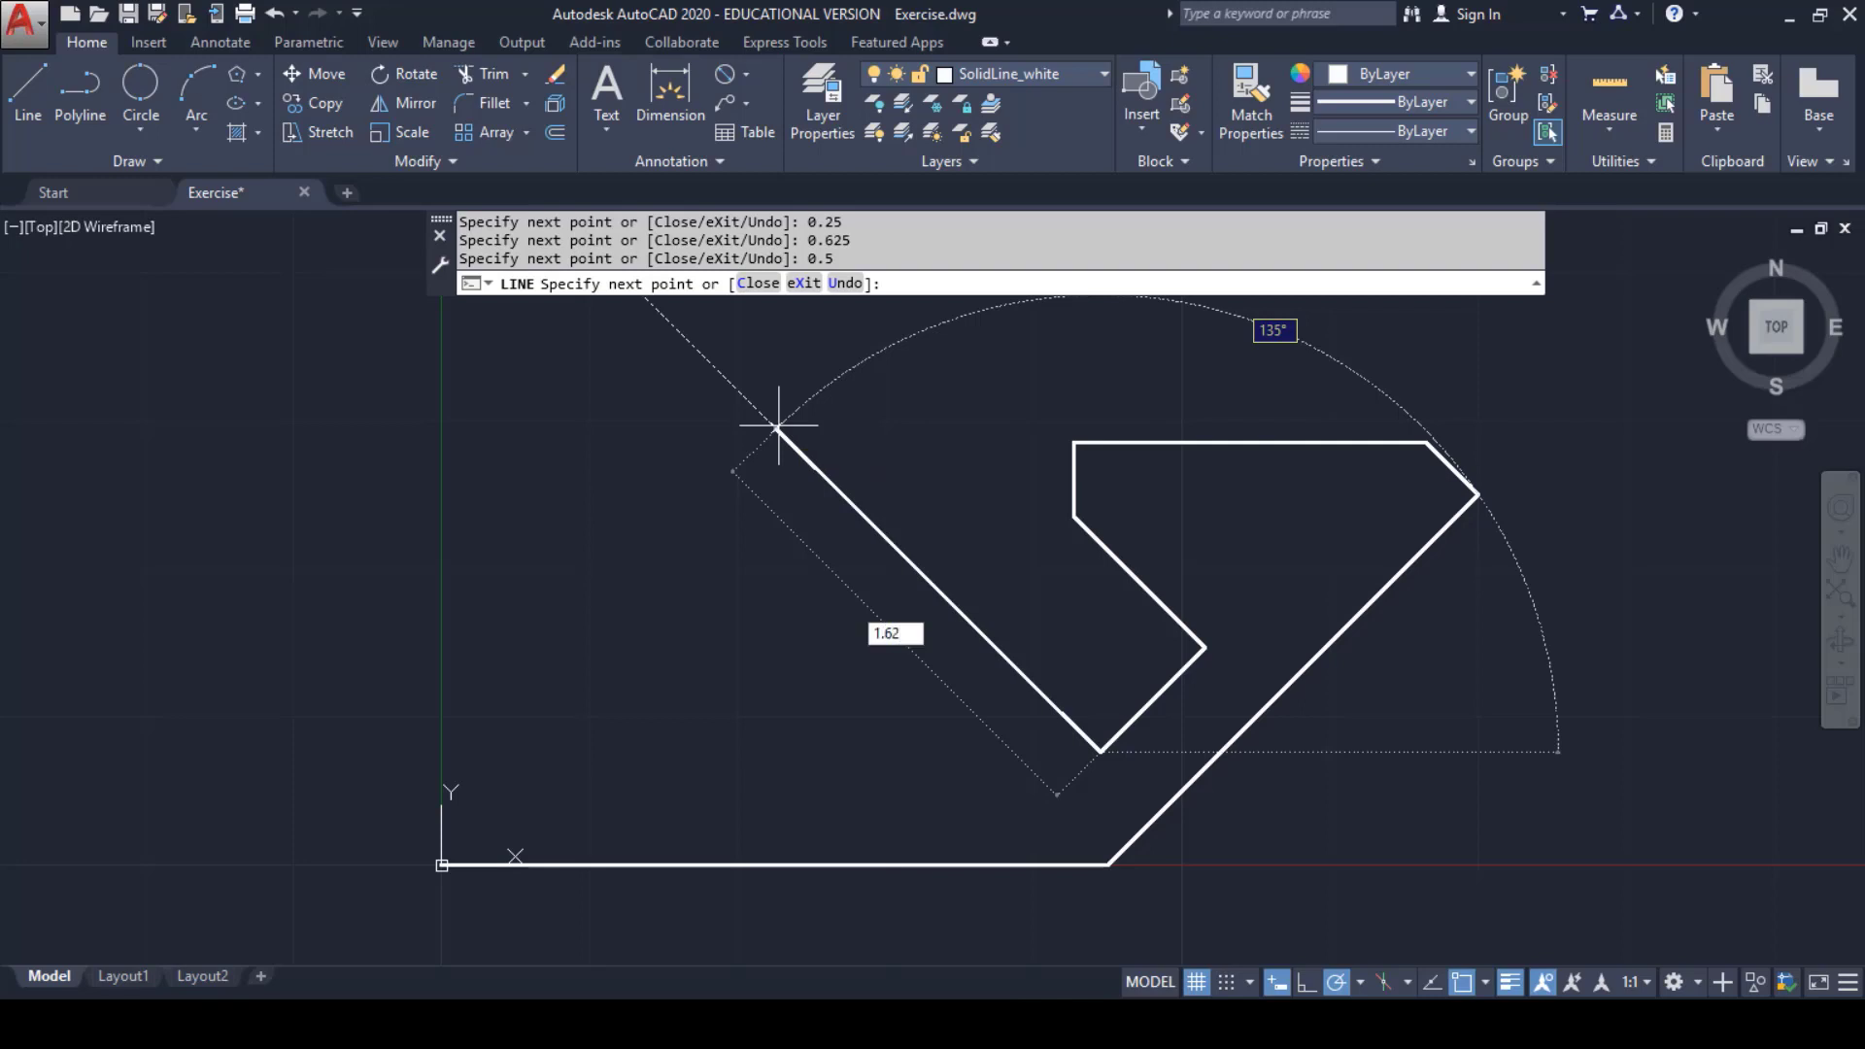
key(Return)
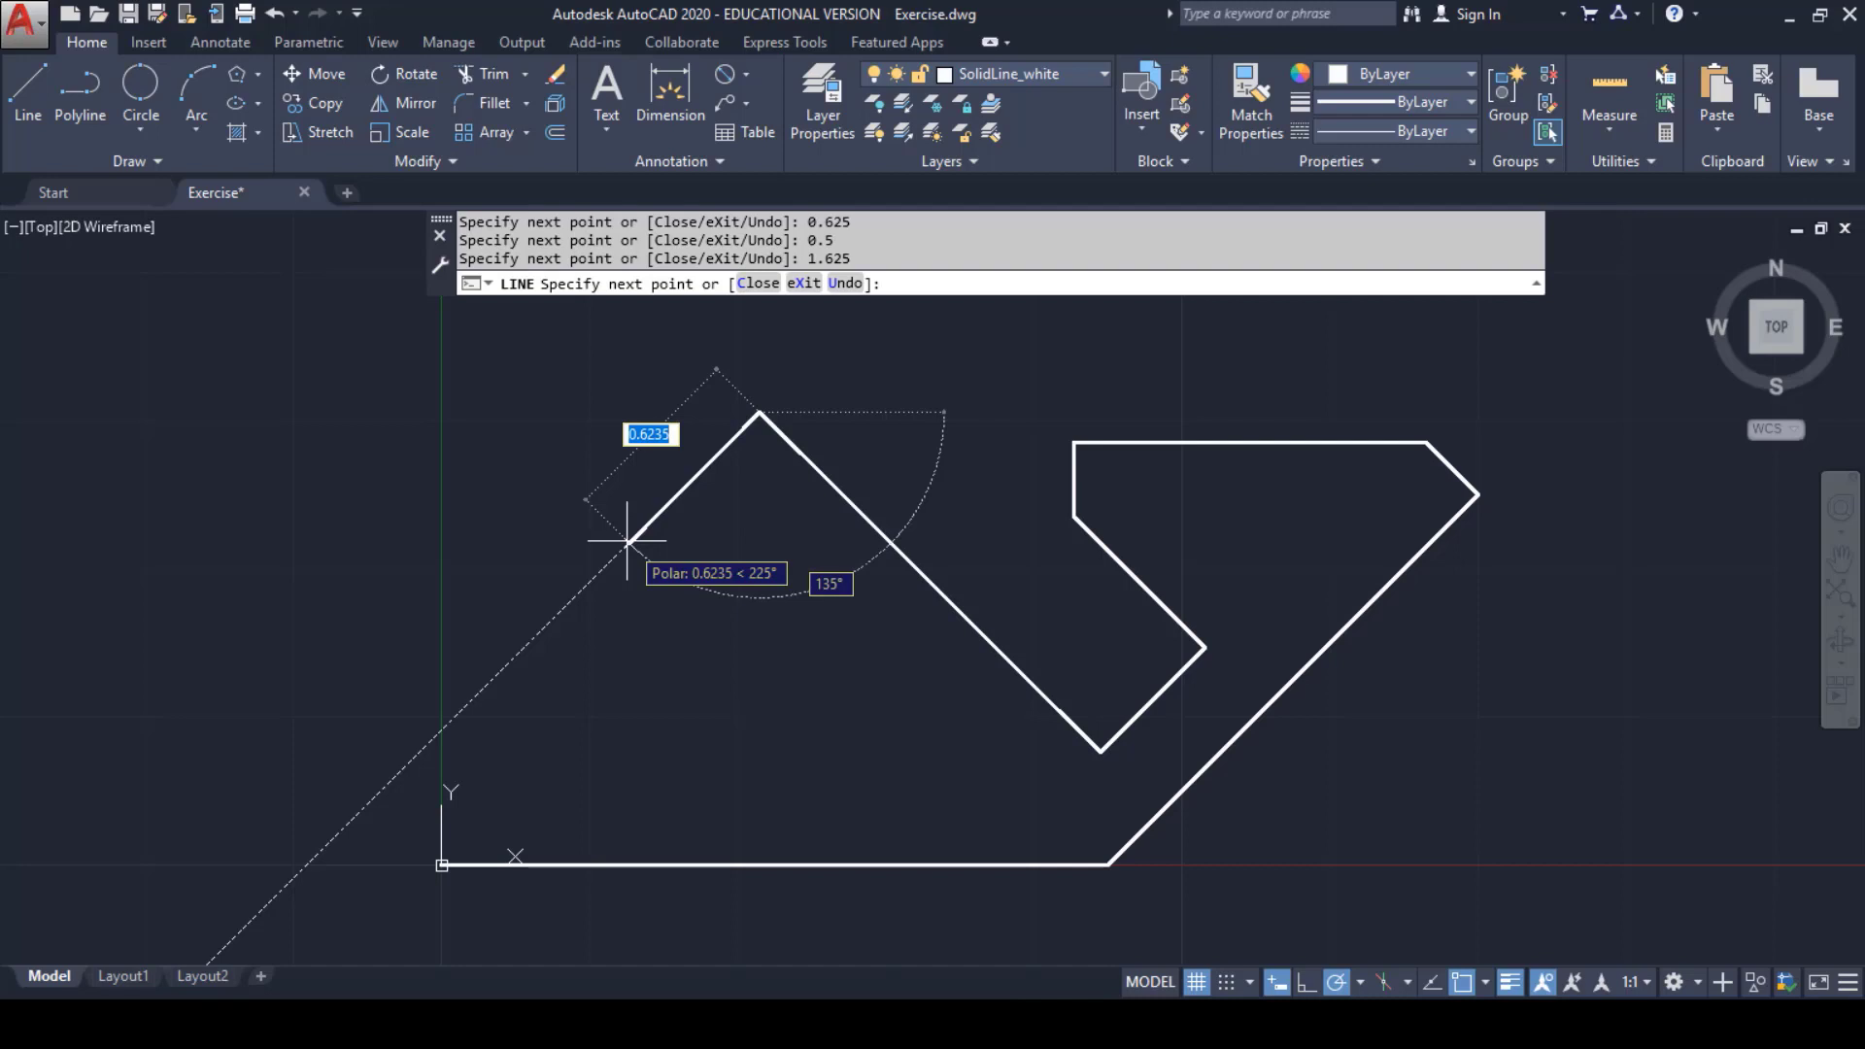
- Add a 0.75 segment along the 225° direction followed by a 0.75 segment straight down at 270°
text(0)
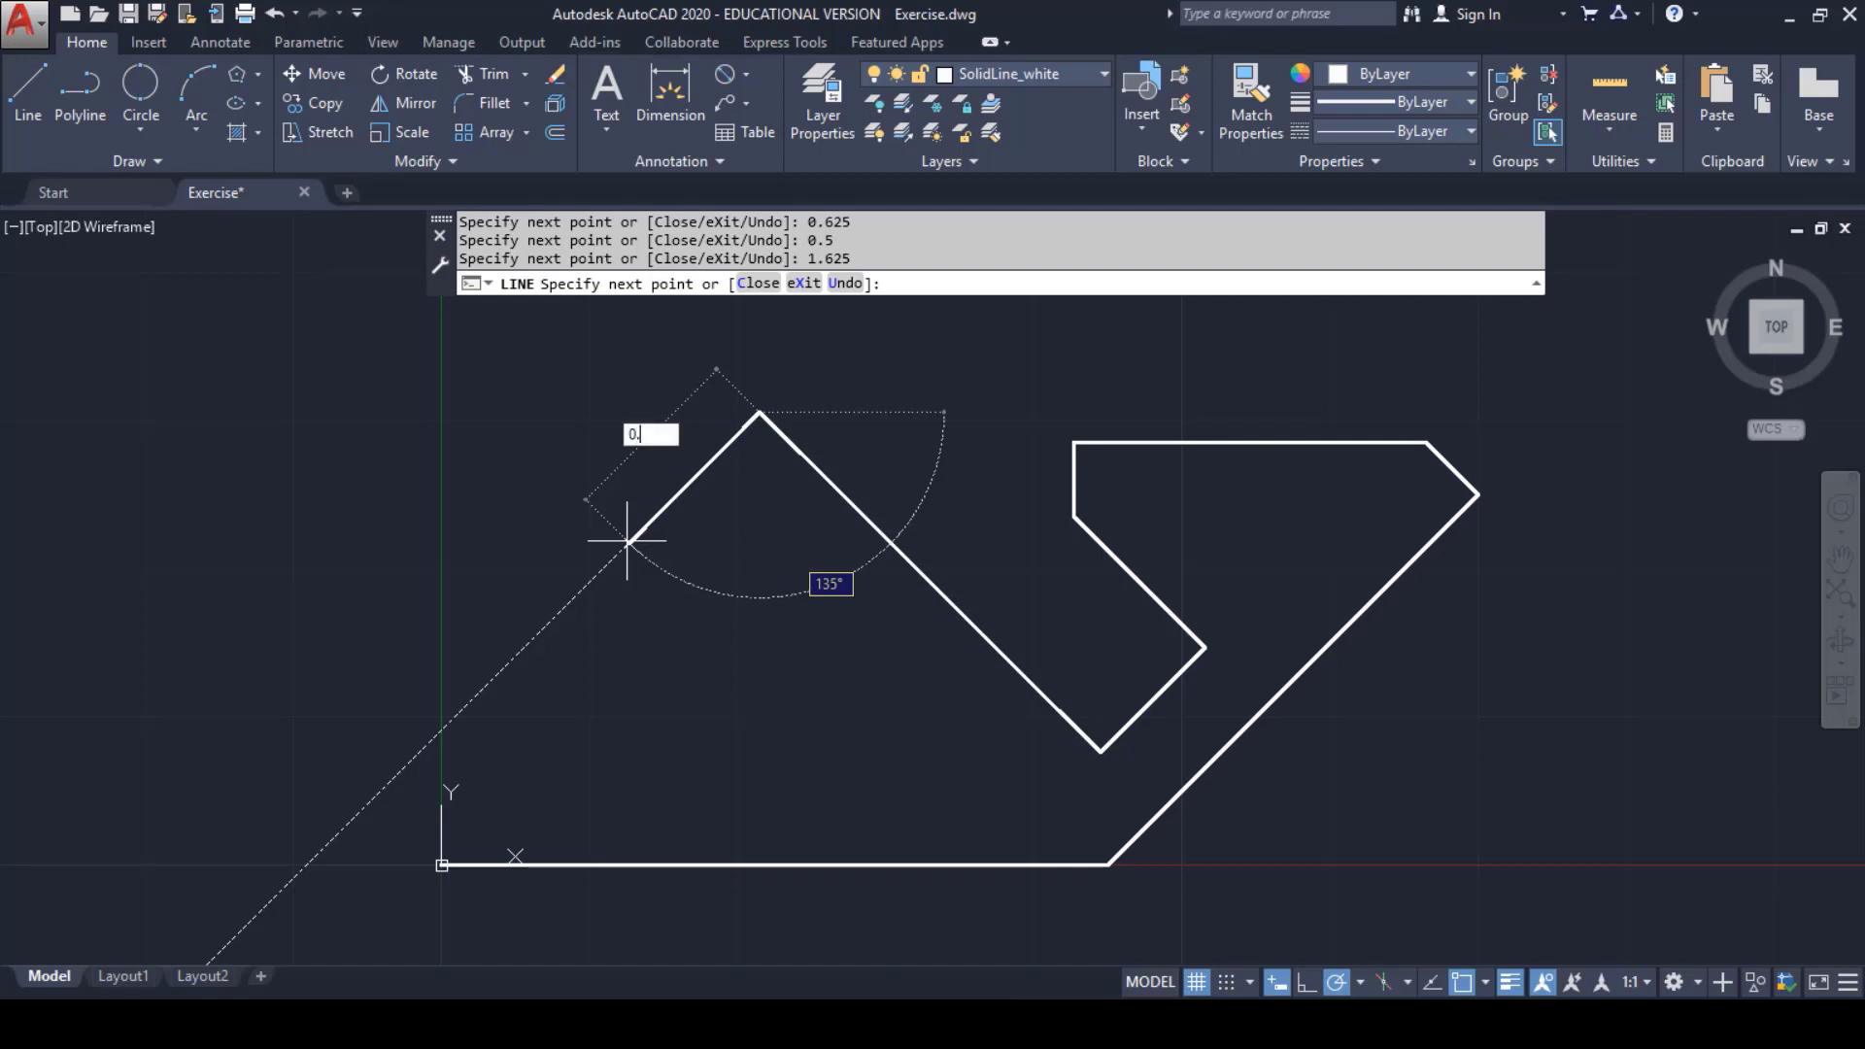
text(.75)
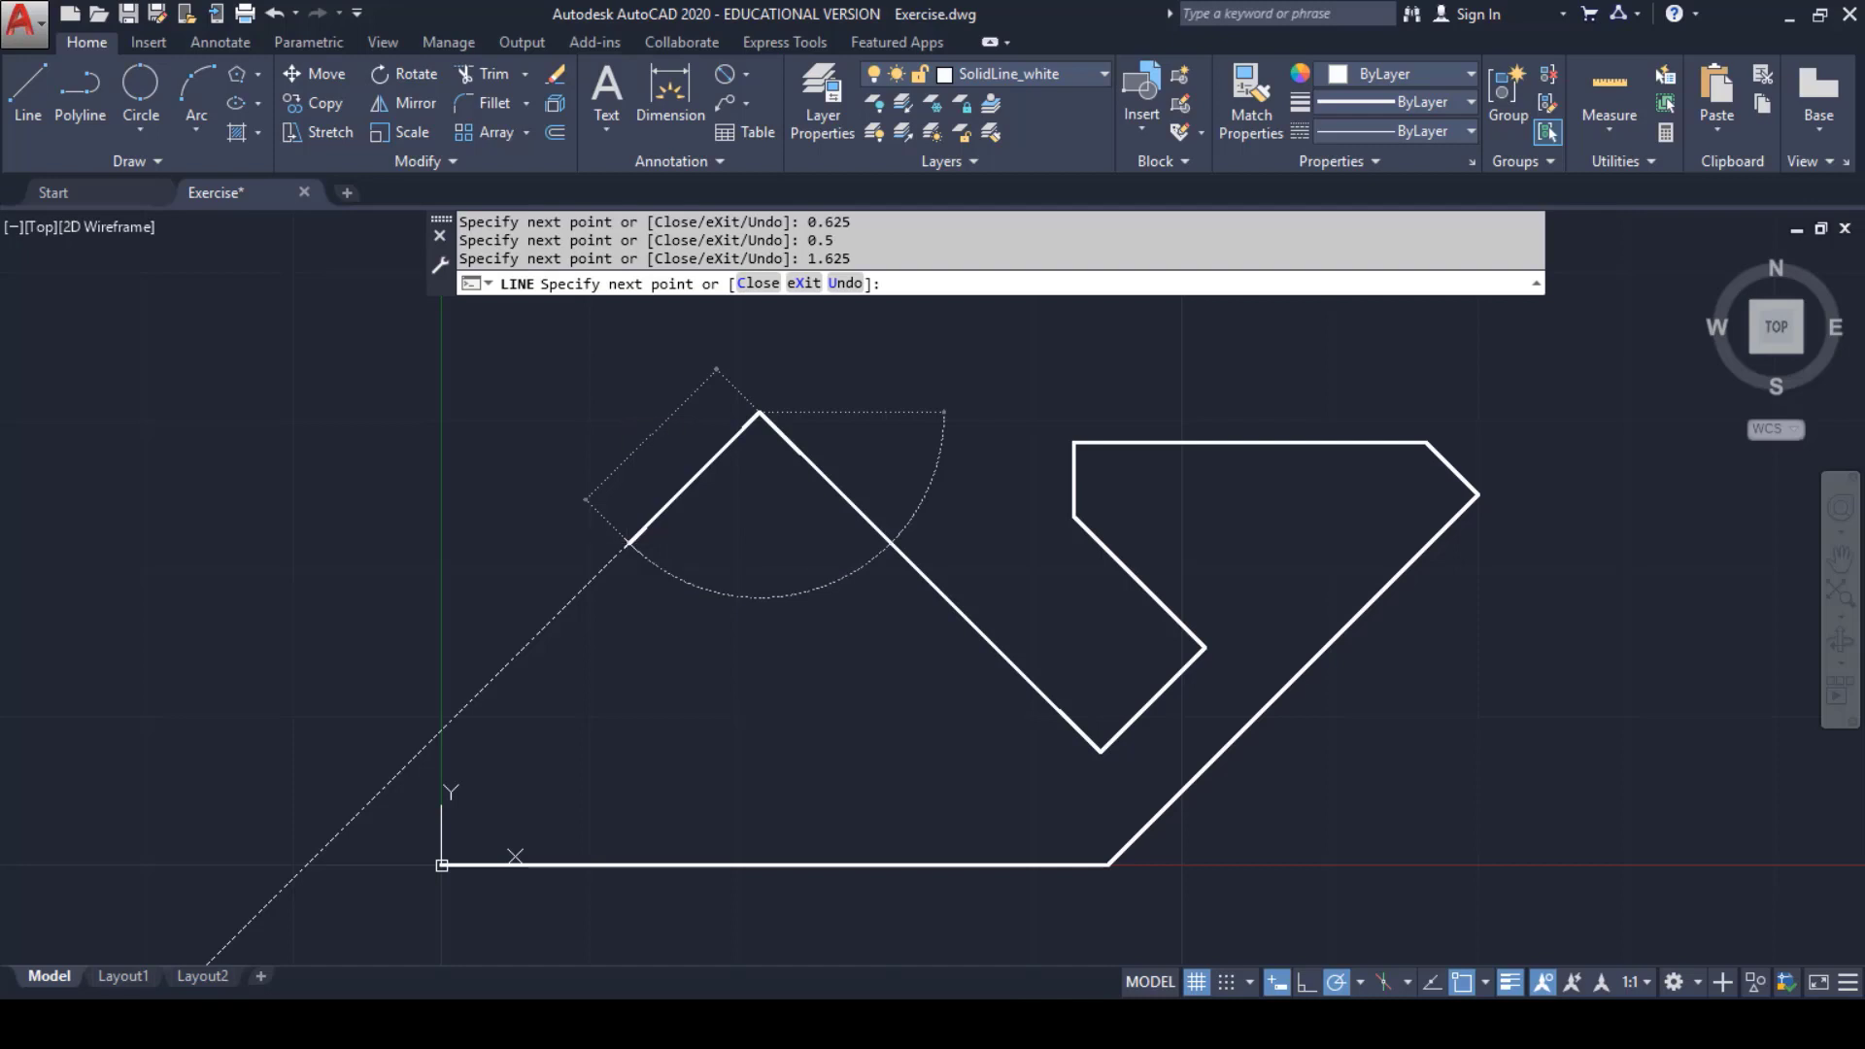
key(Return)
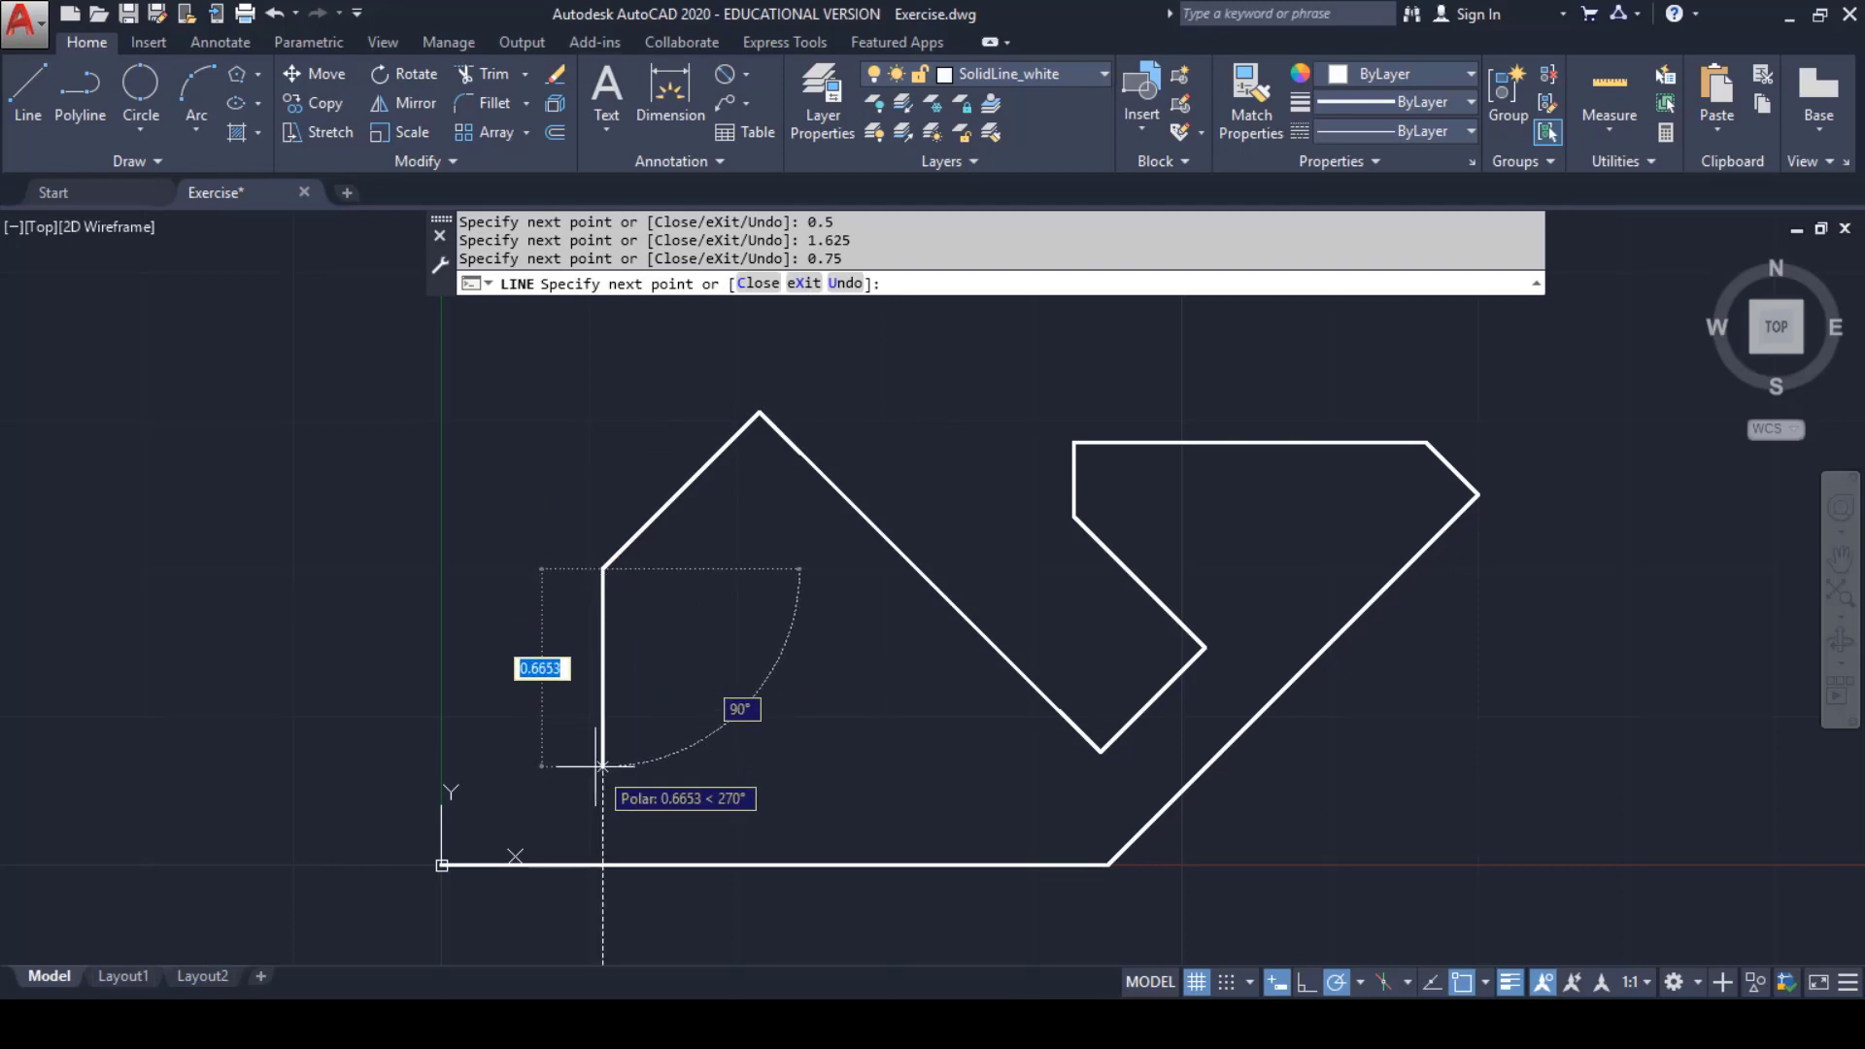
text(0.7)
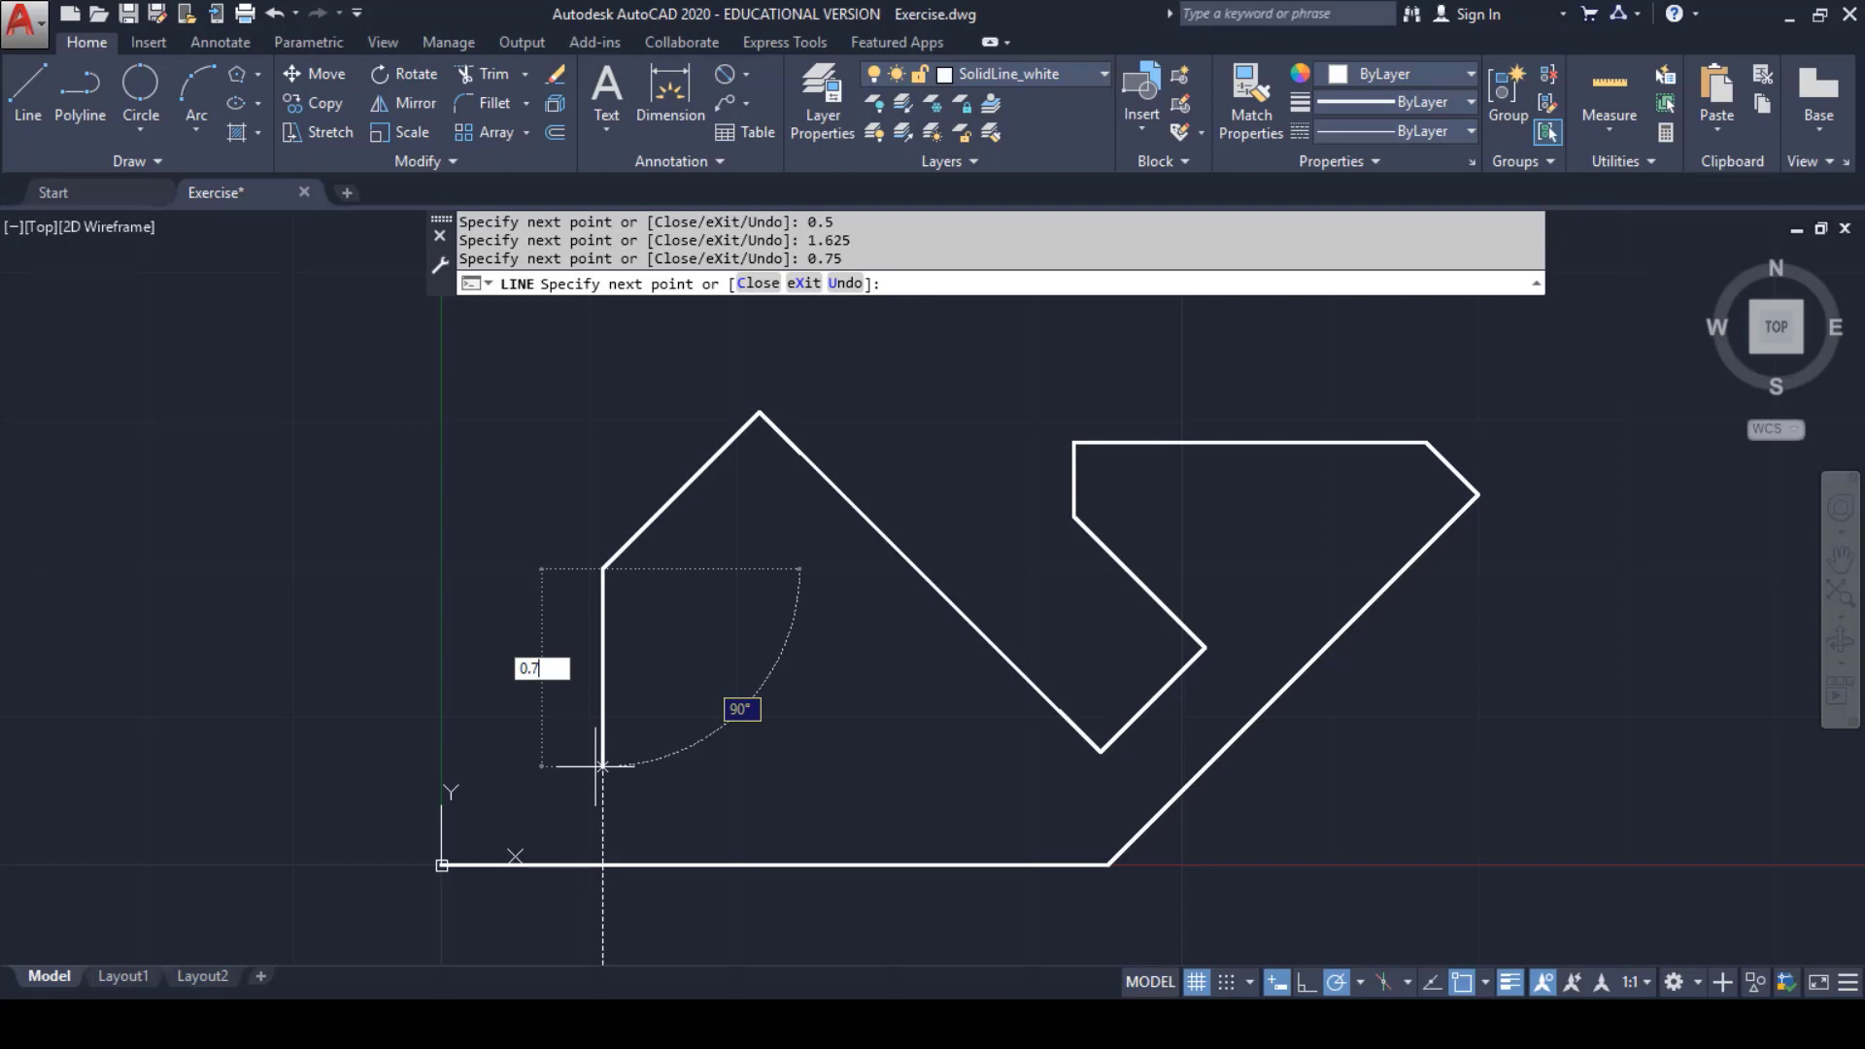
key(Return)
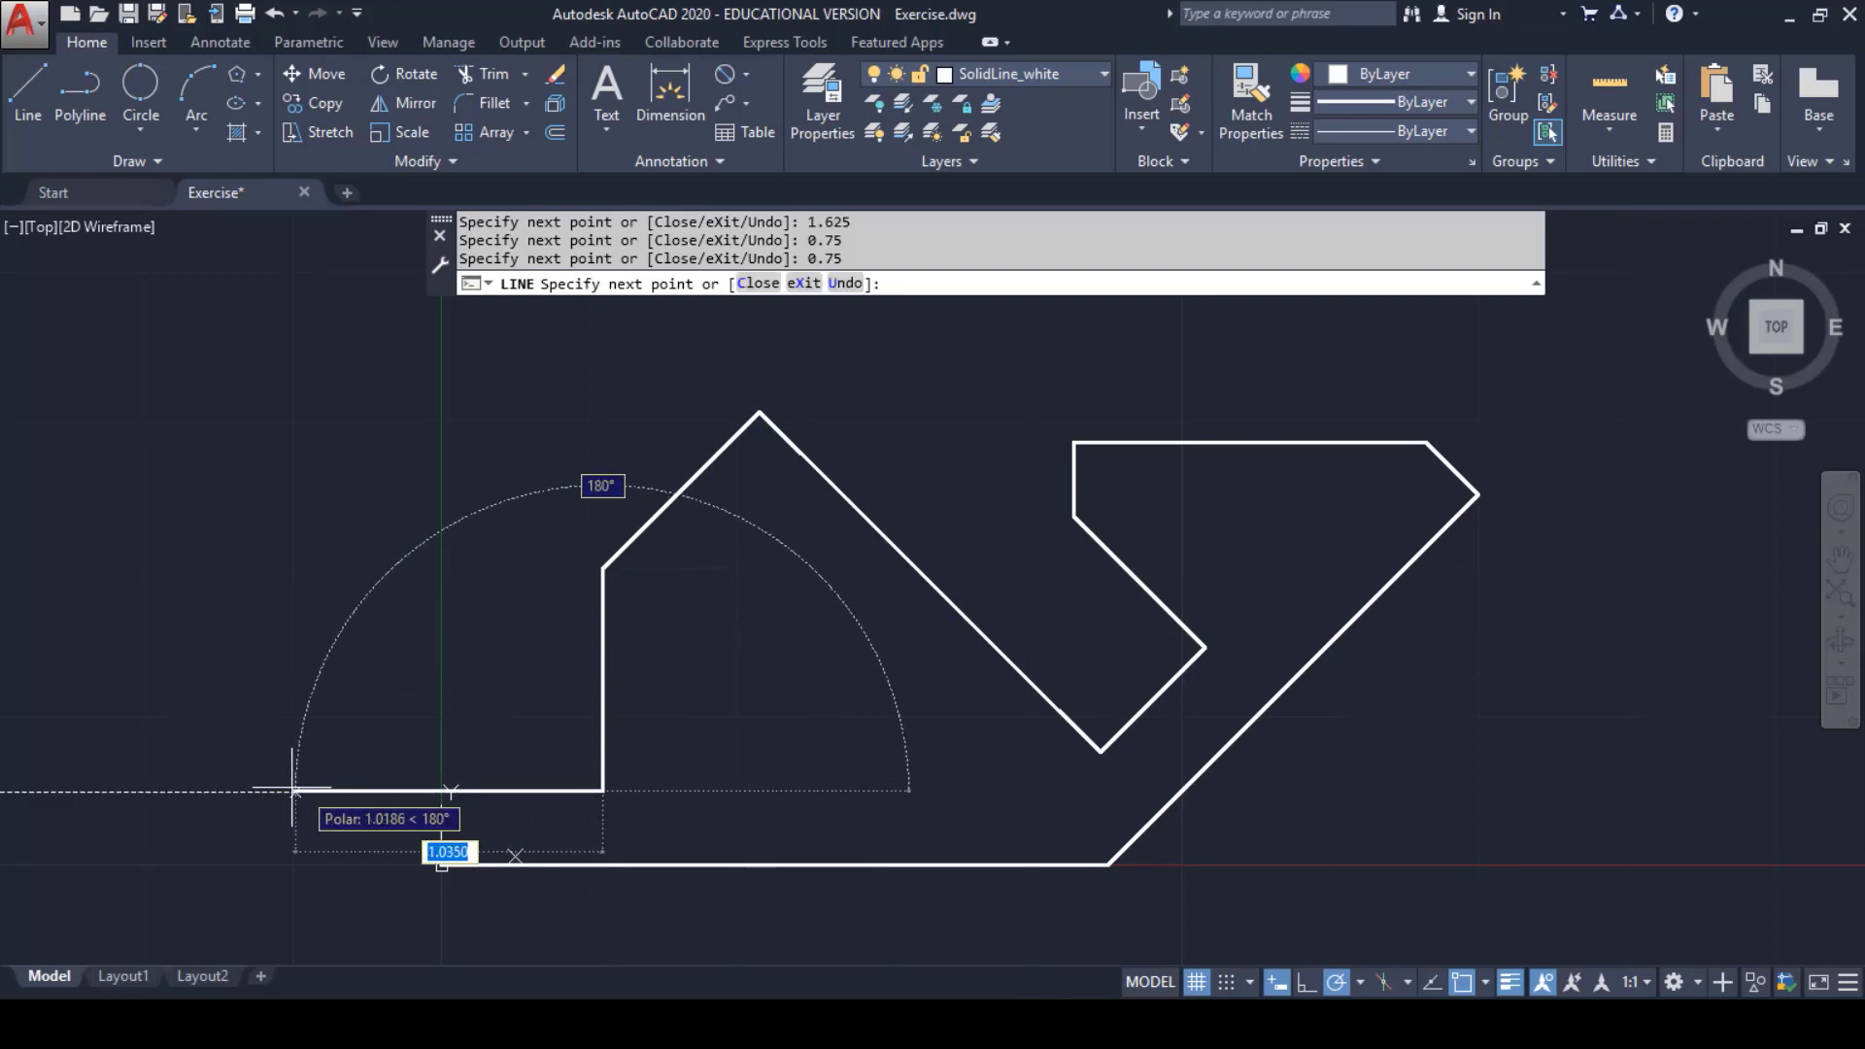
- Extend the outline horizontally at 180° past the Y axis, and draw a separate vertical line from the origin up across it
click(348, 791)
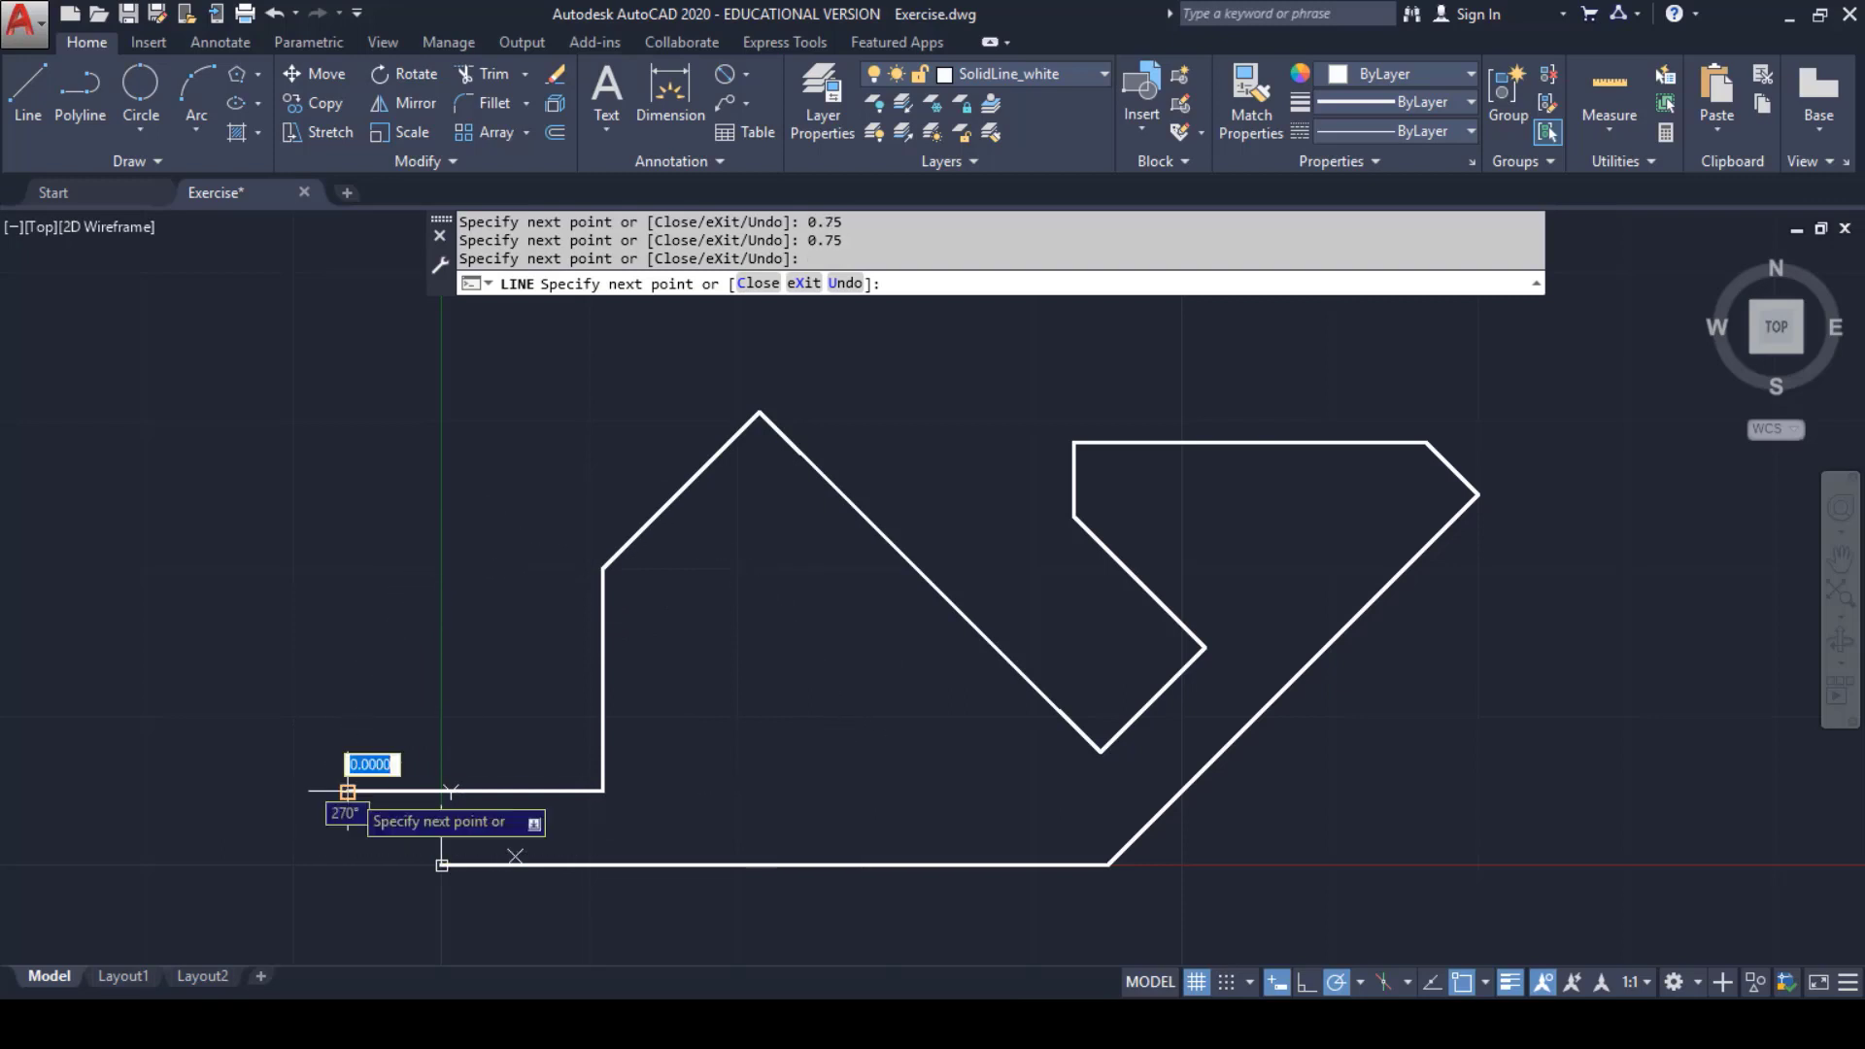
key(Escape)
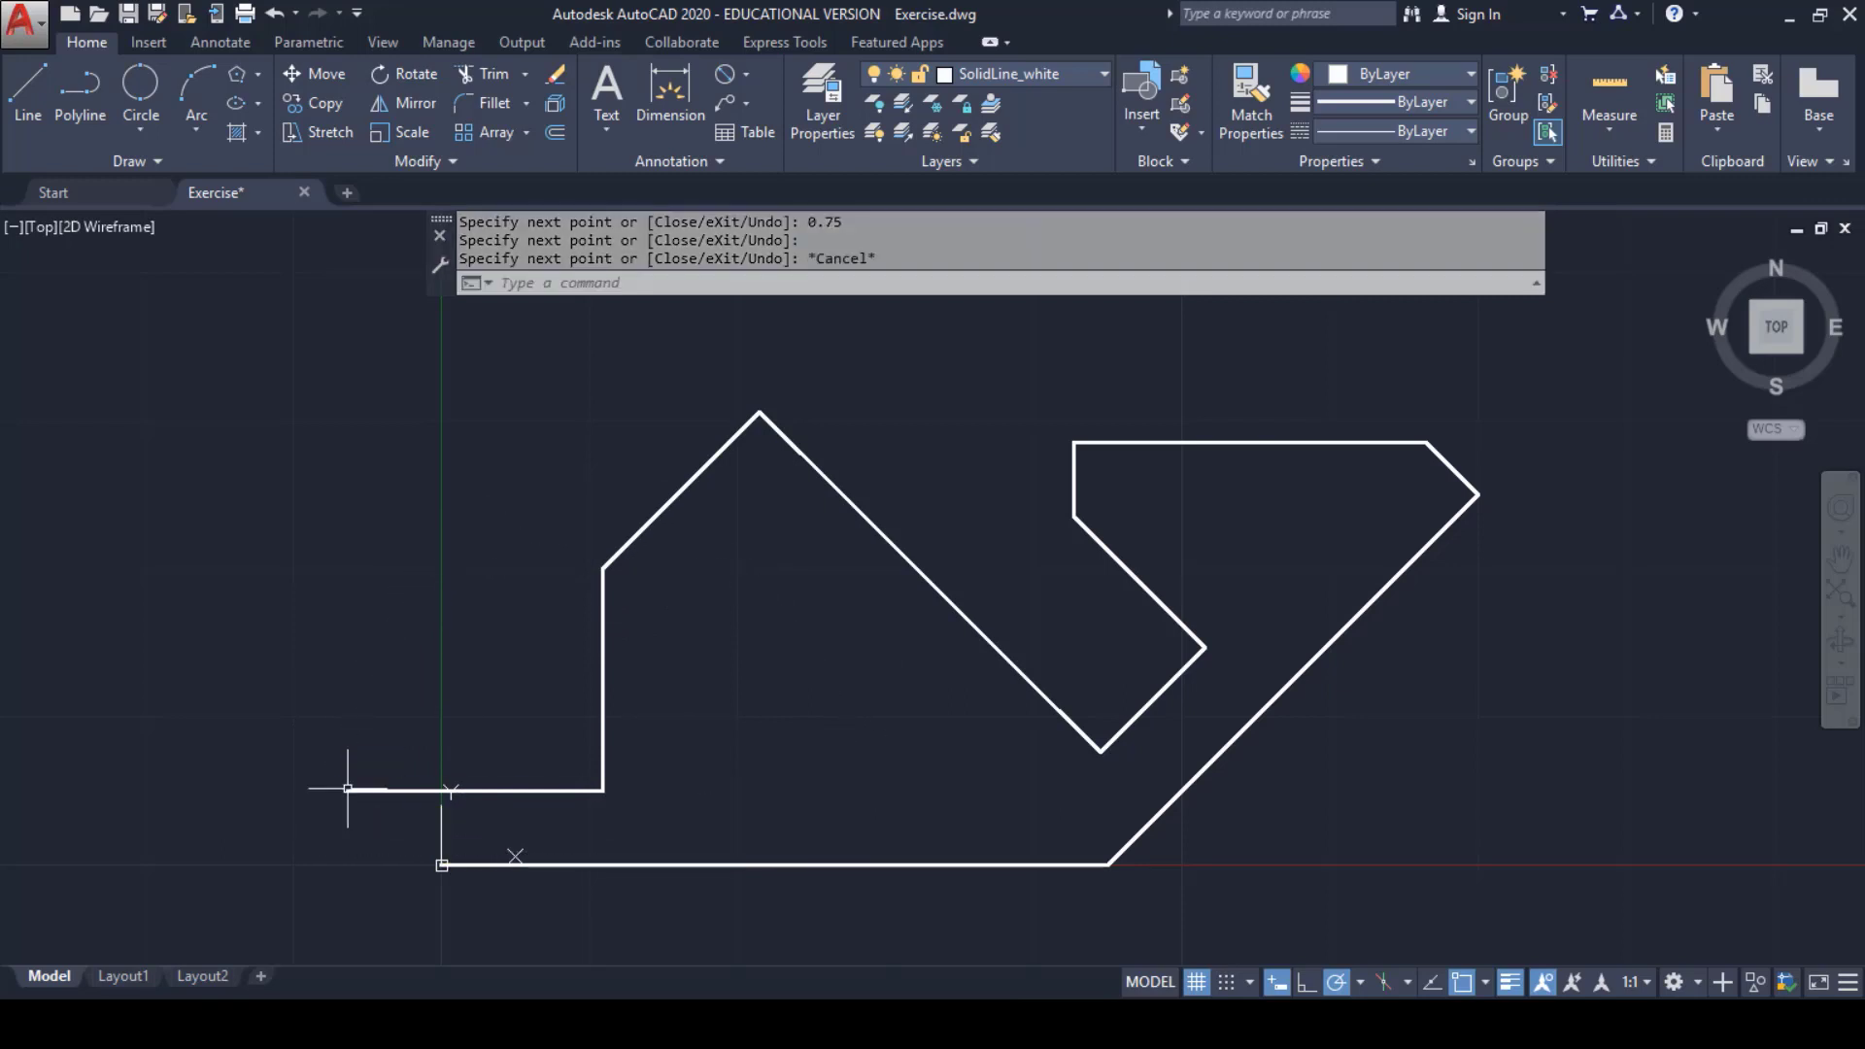
click(23, 98)
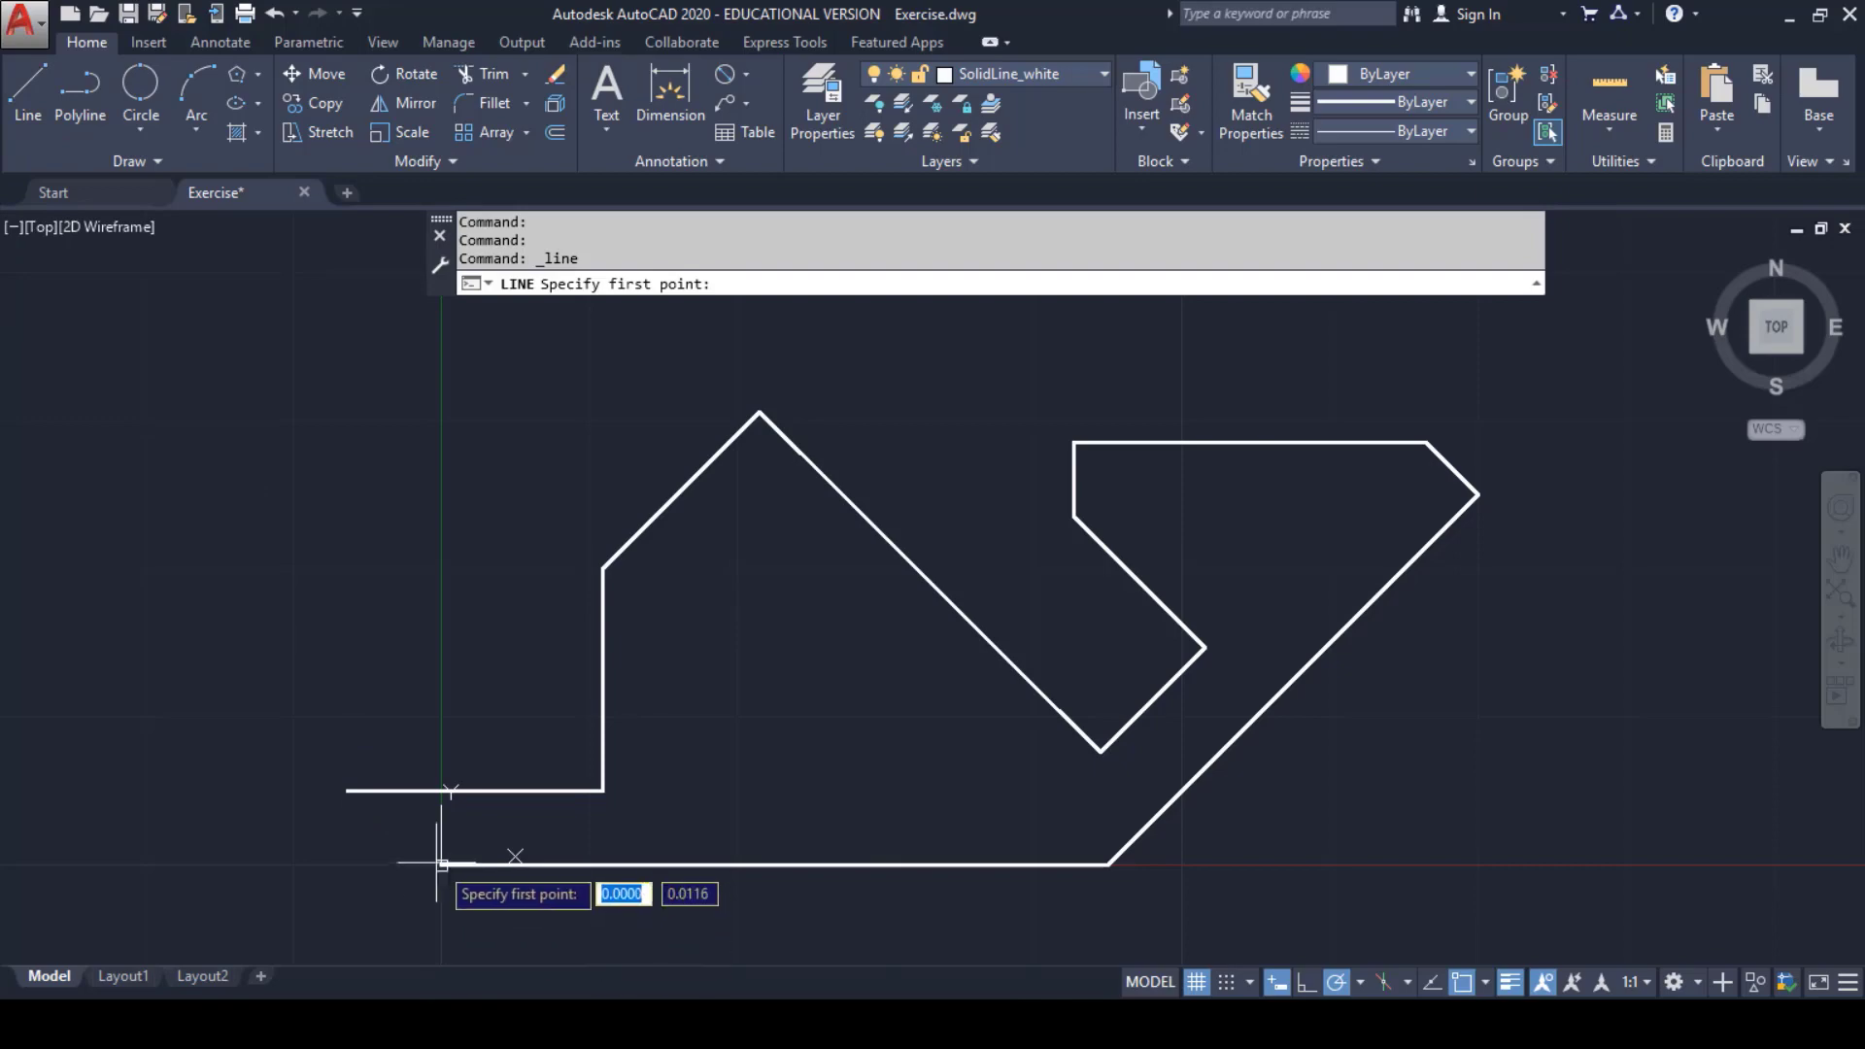
click(441, 864)
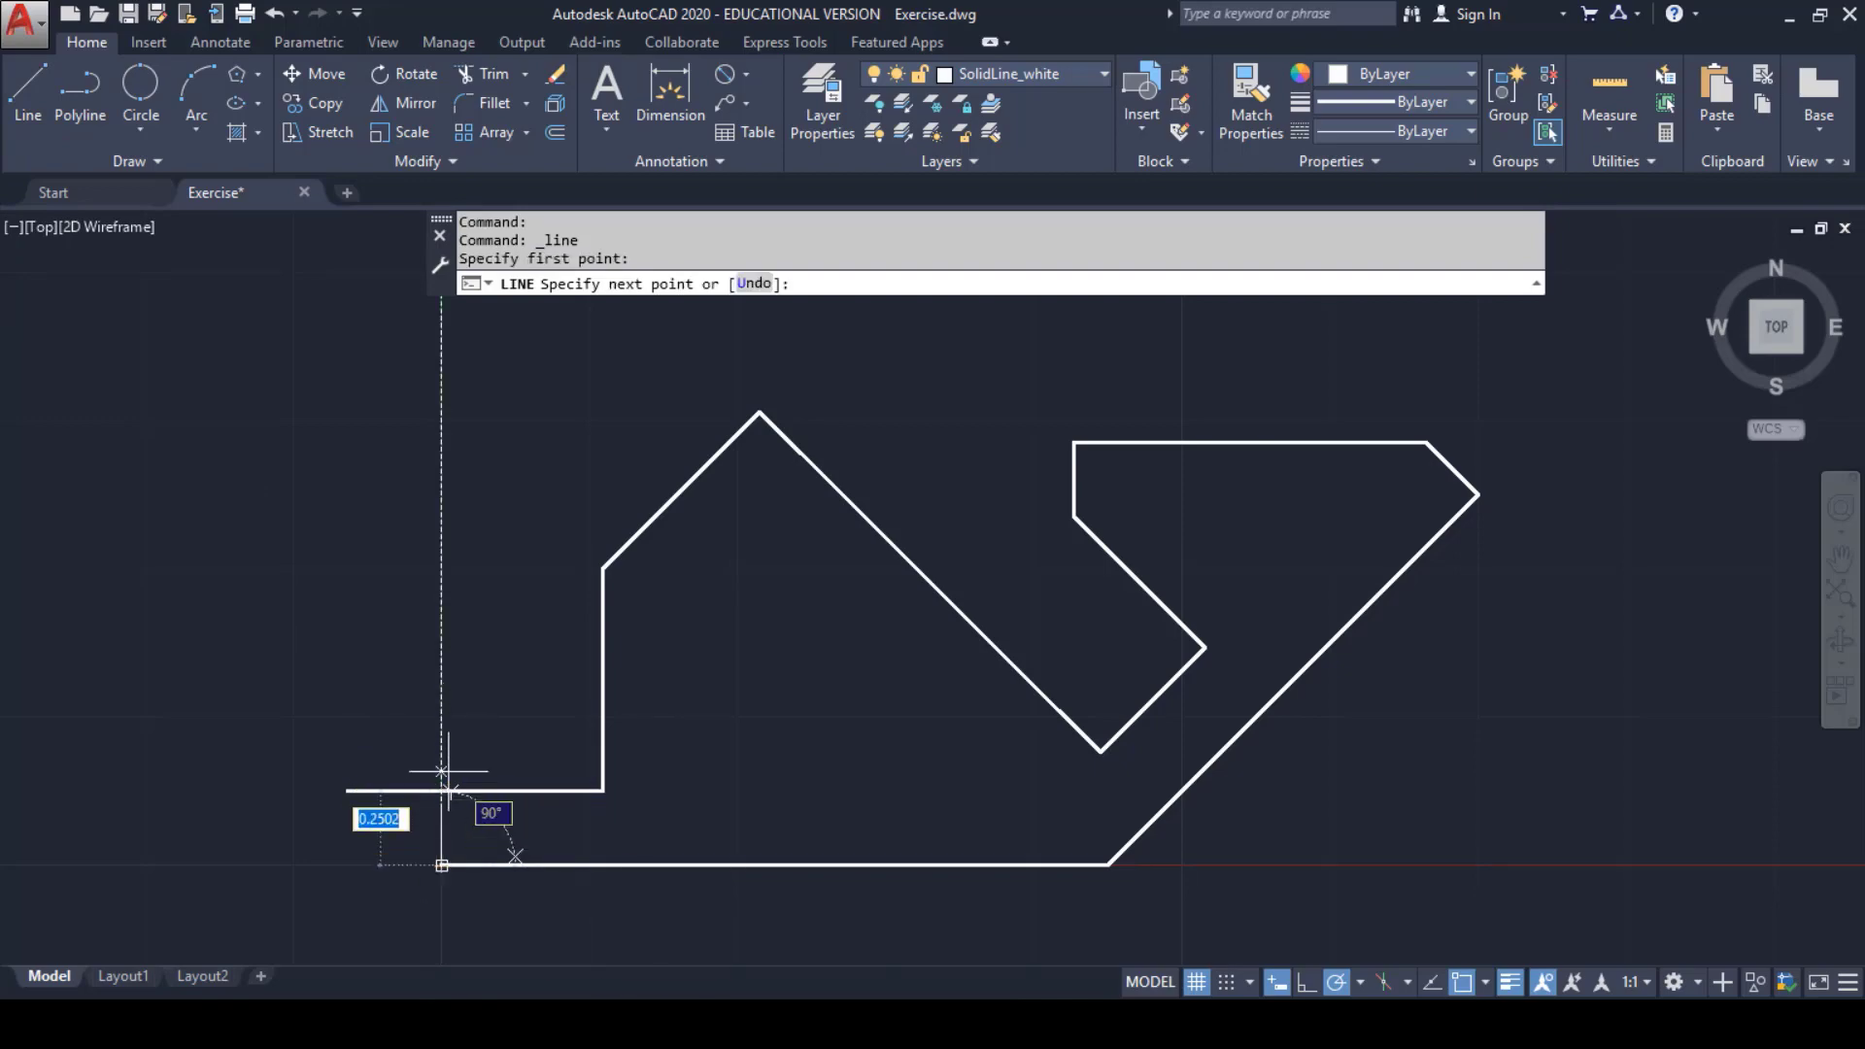
click(441, 717)
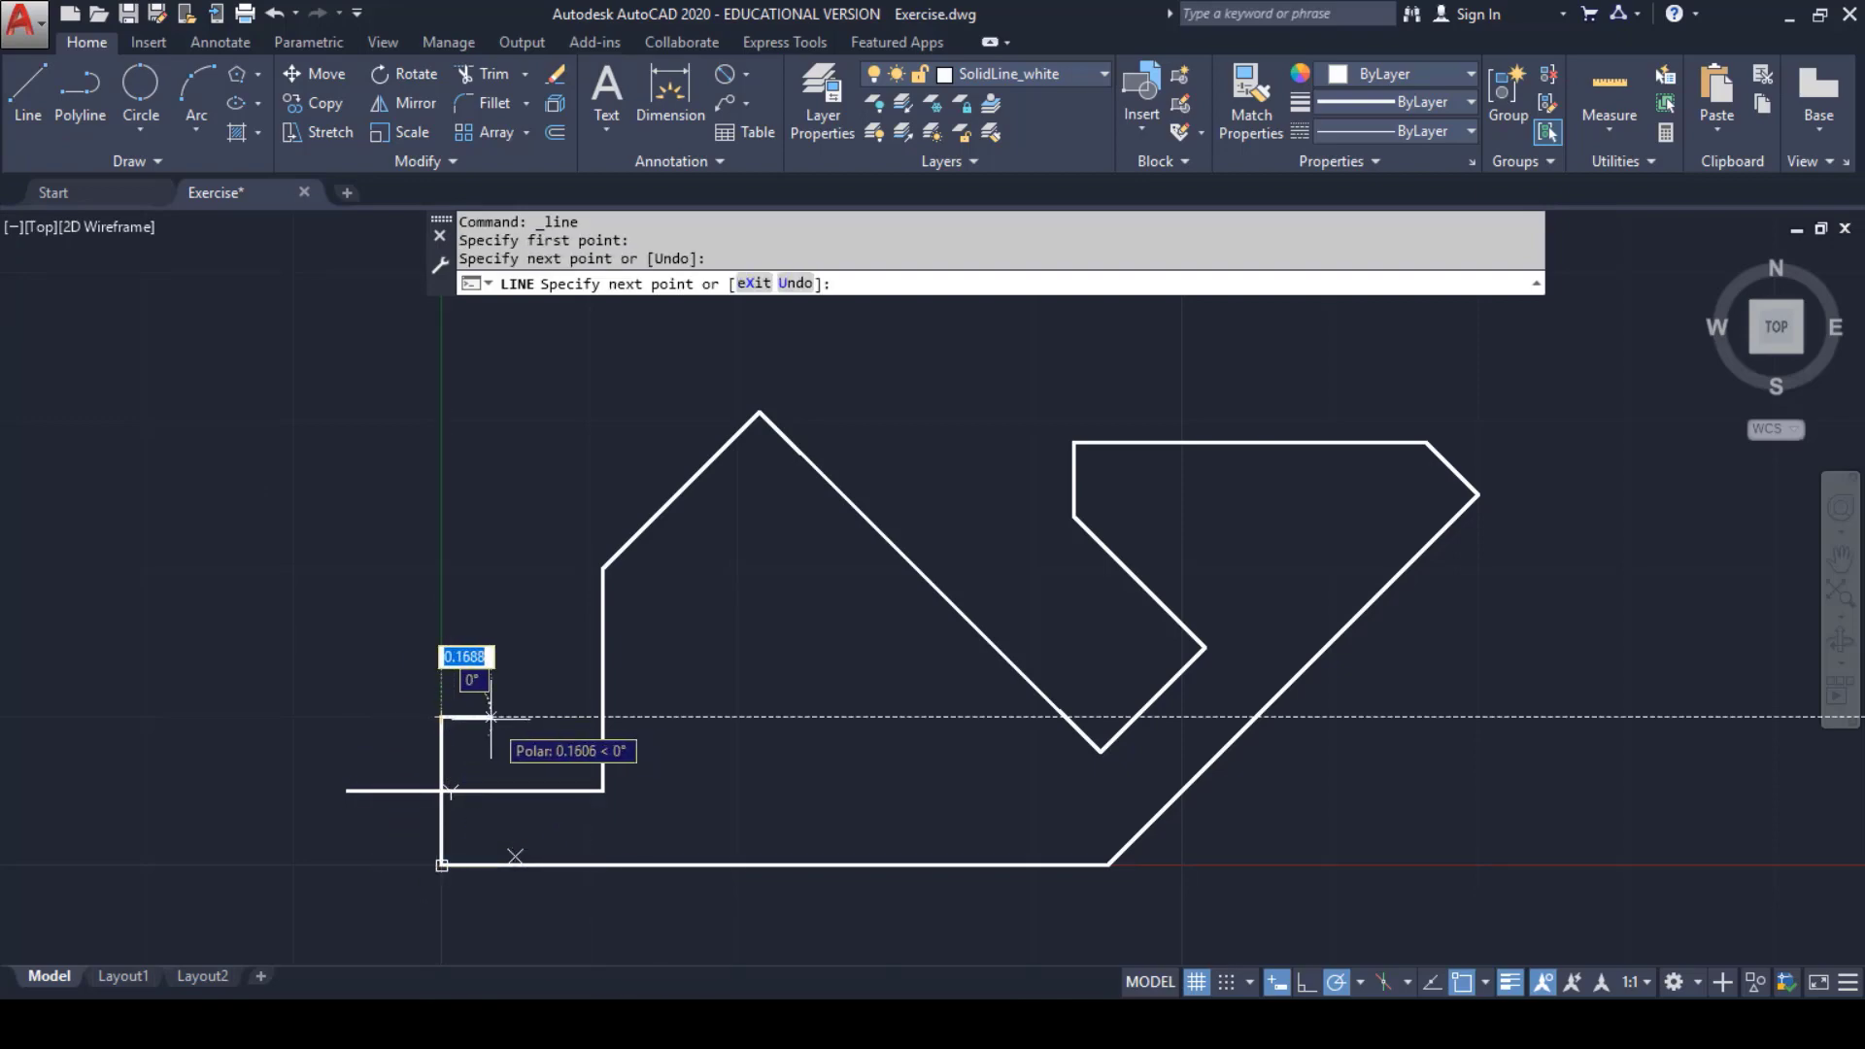
key(Escape)
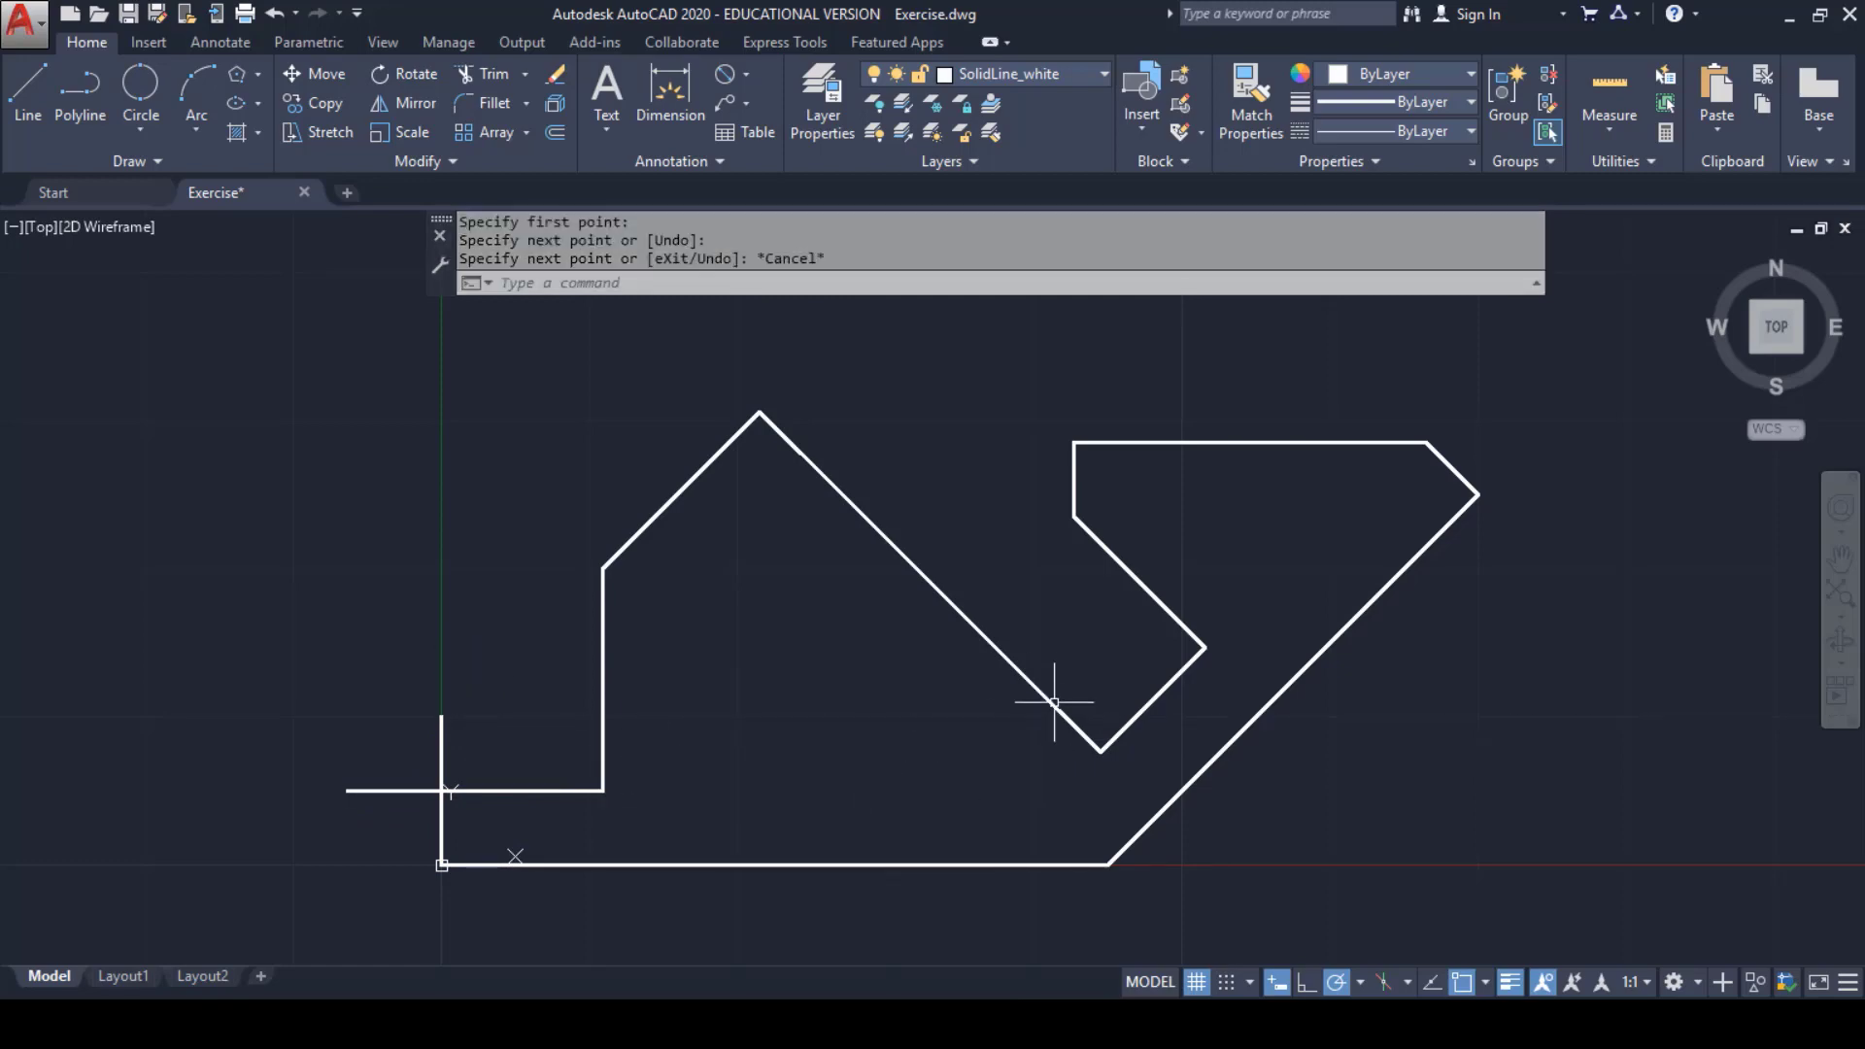
- Trim the overhanging ends of the two crossing lines above the origin, using all outline objects as cutting edges
scroll(1059, 741, up, 6)
scroll(1058, 740, down, 7)
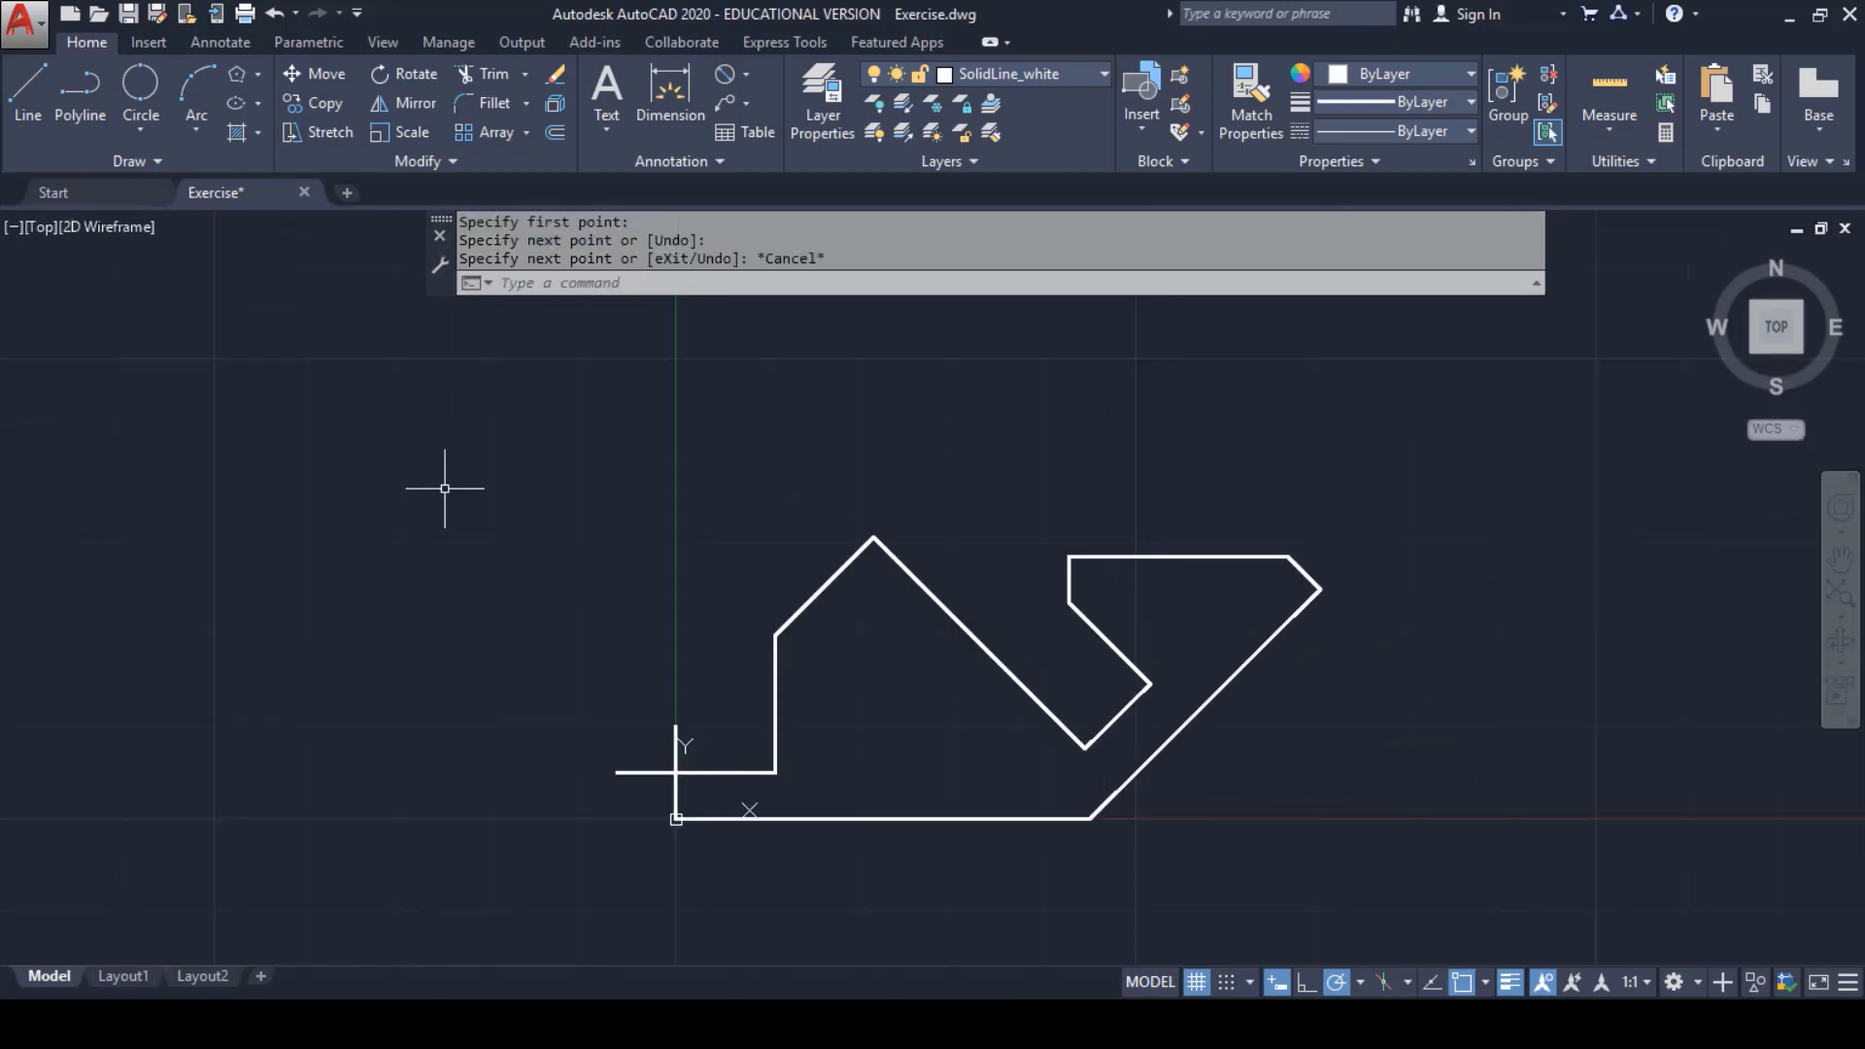
click(486, 78)
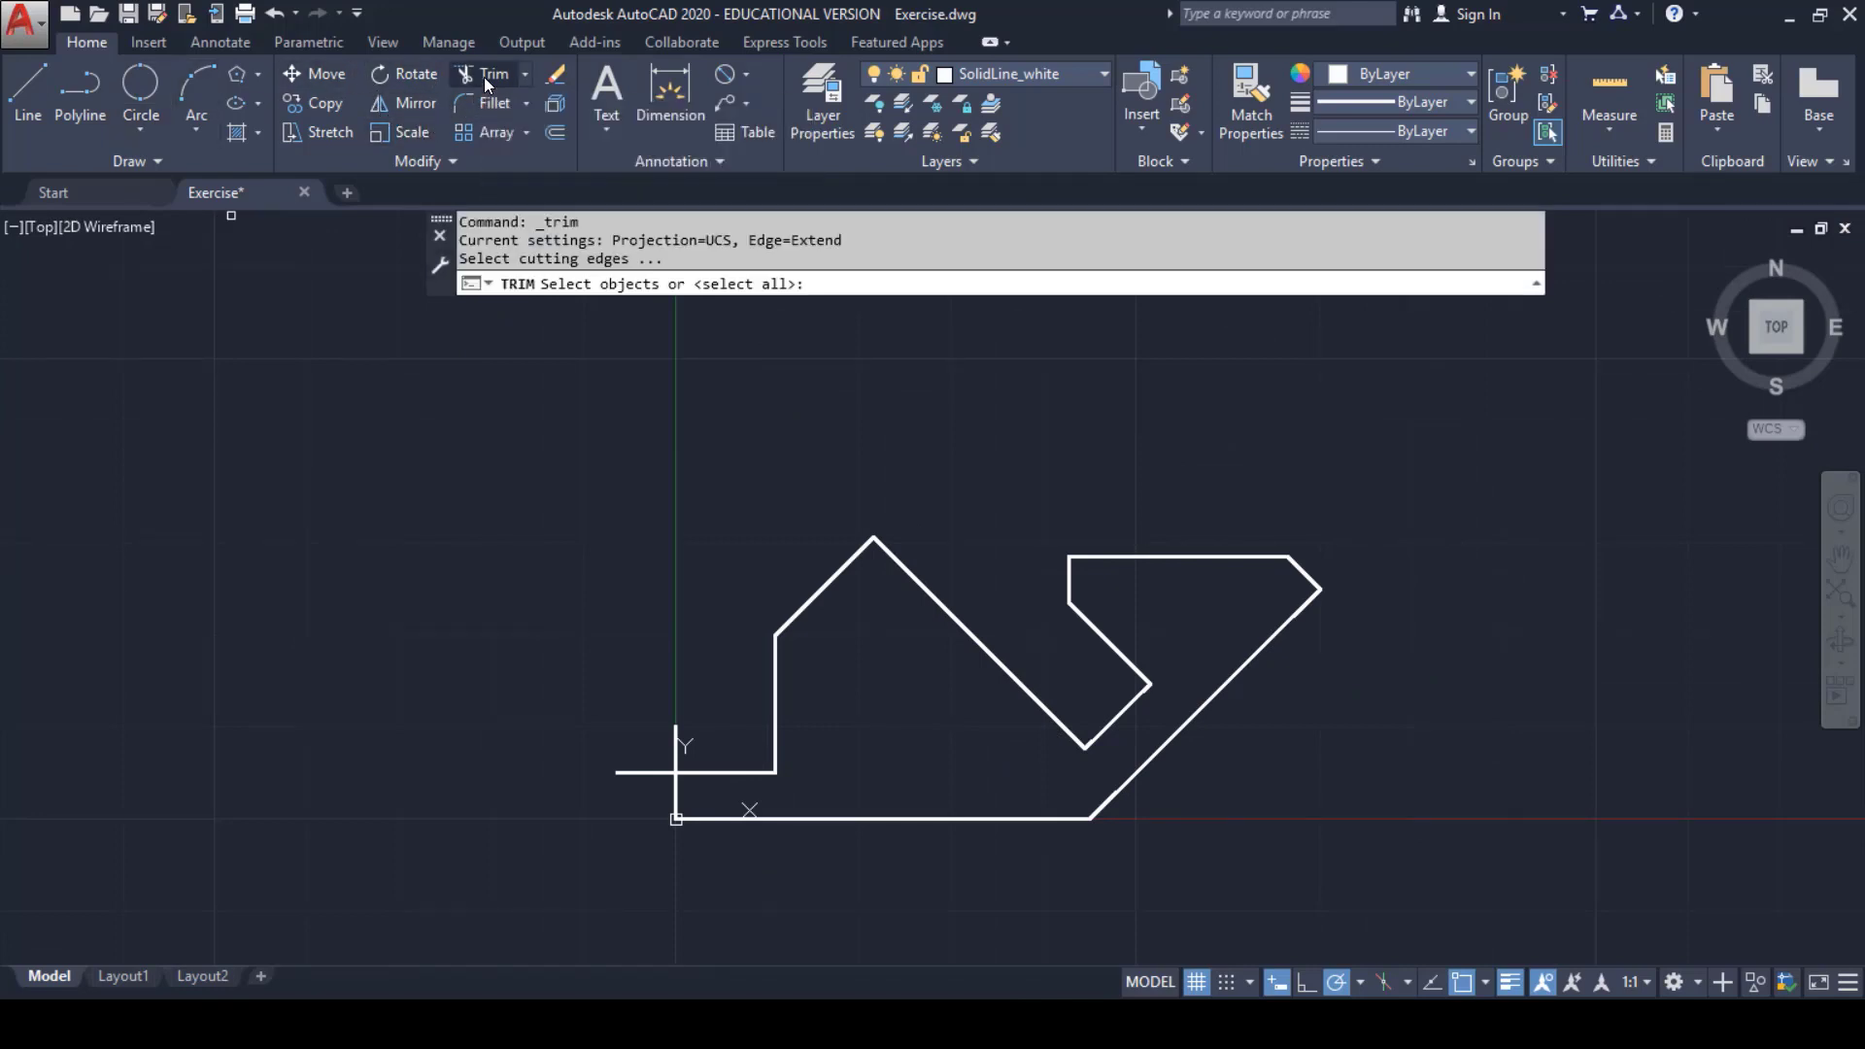
click(547, 396)
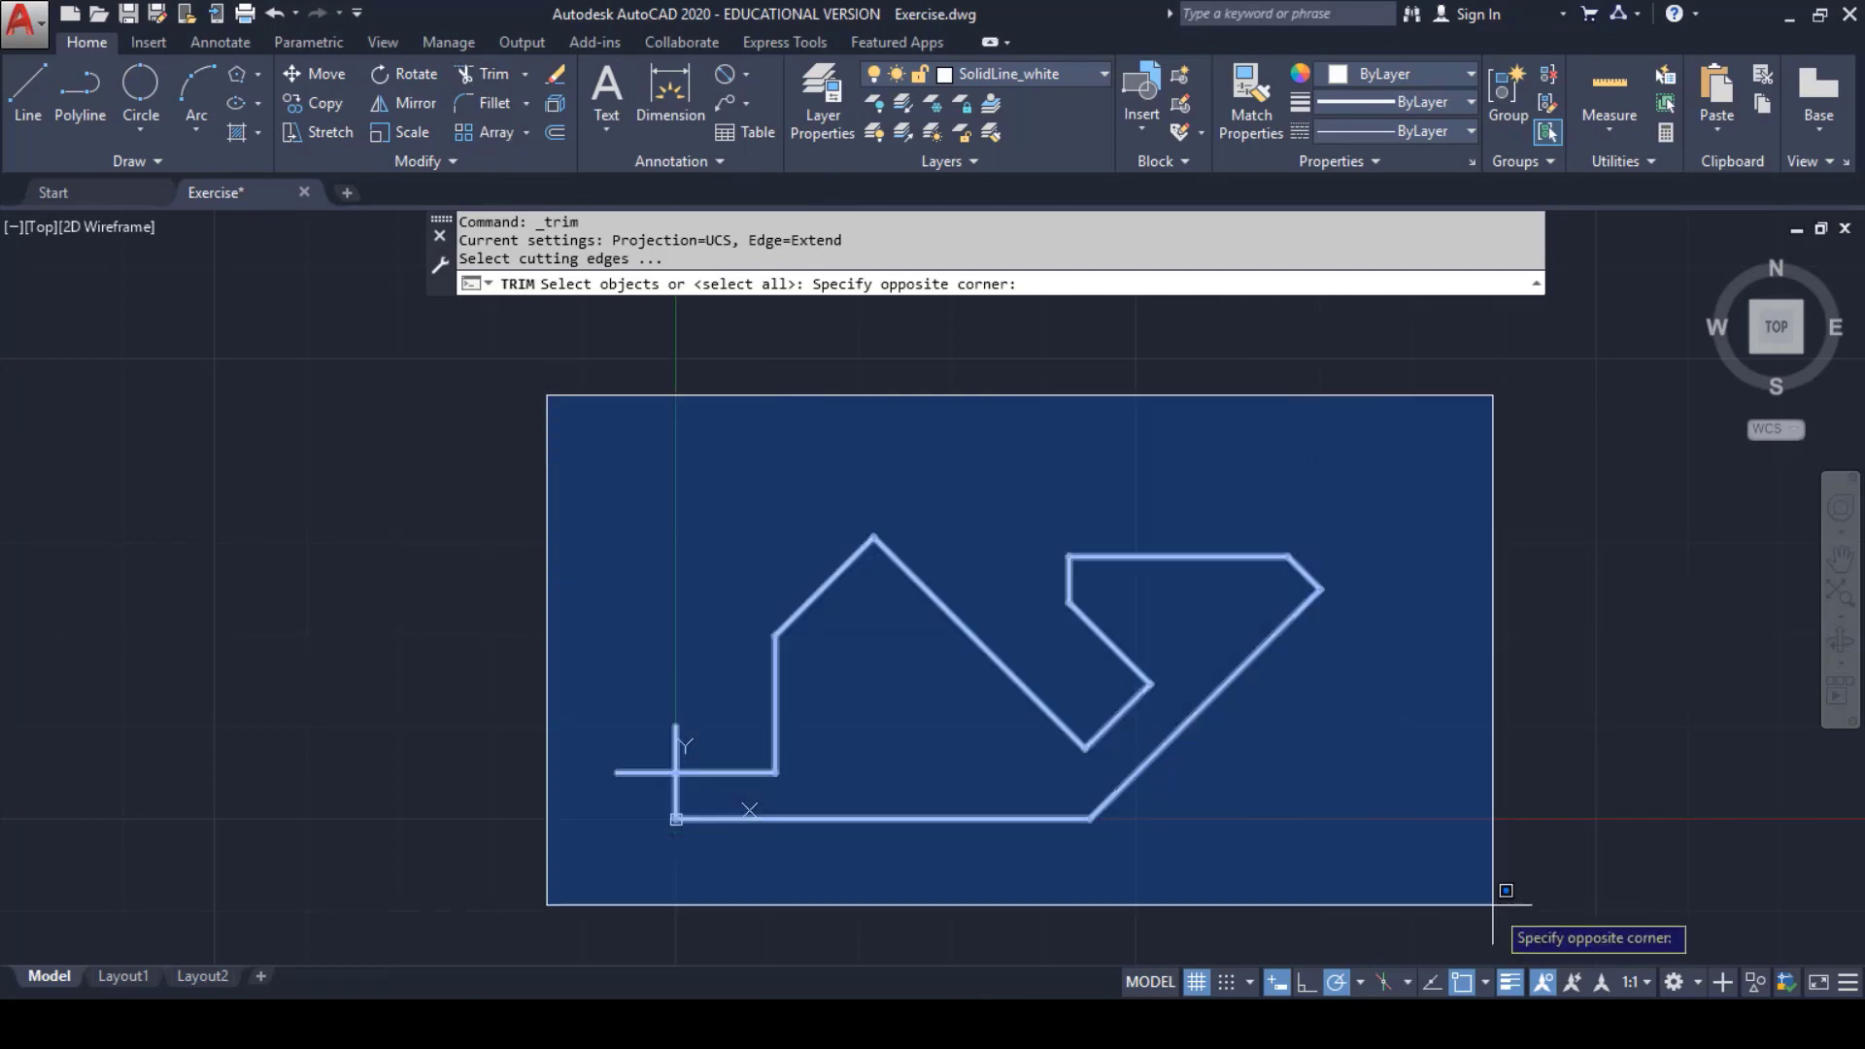
click(1428, 888)
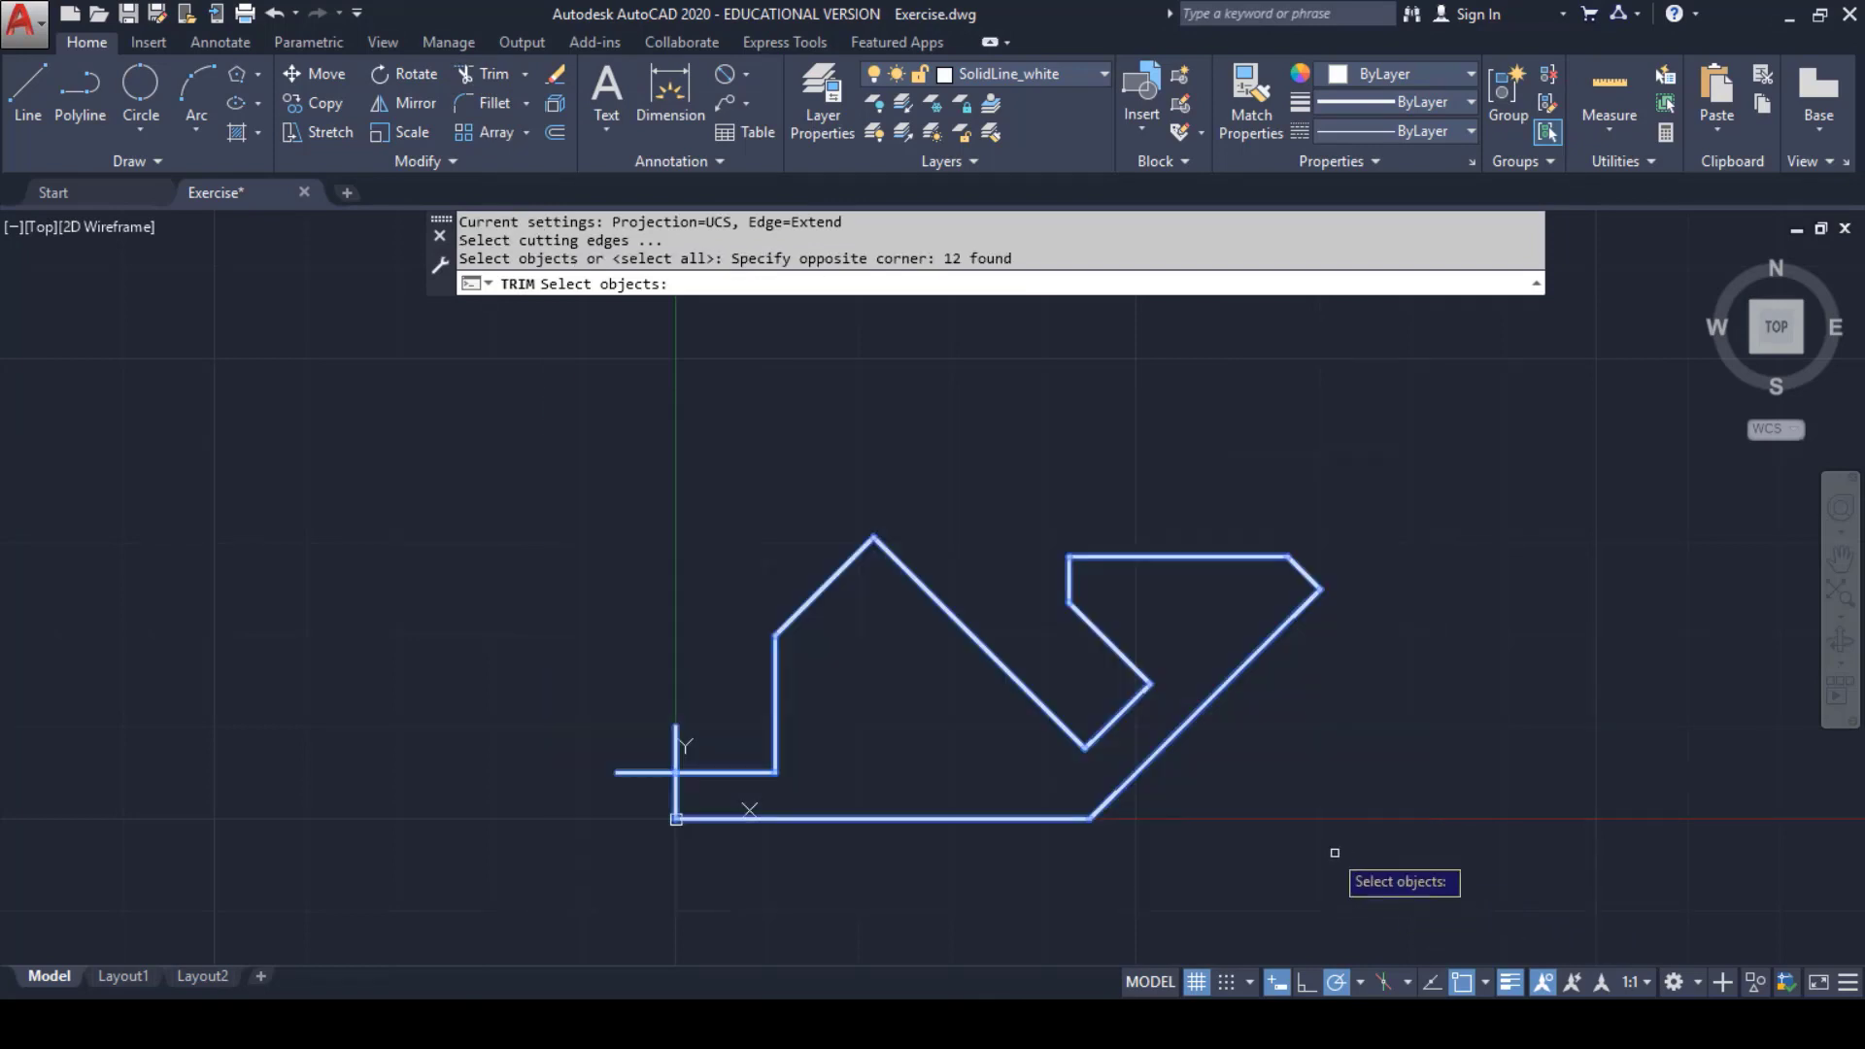
key(Return)
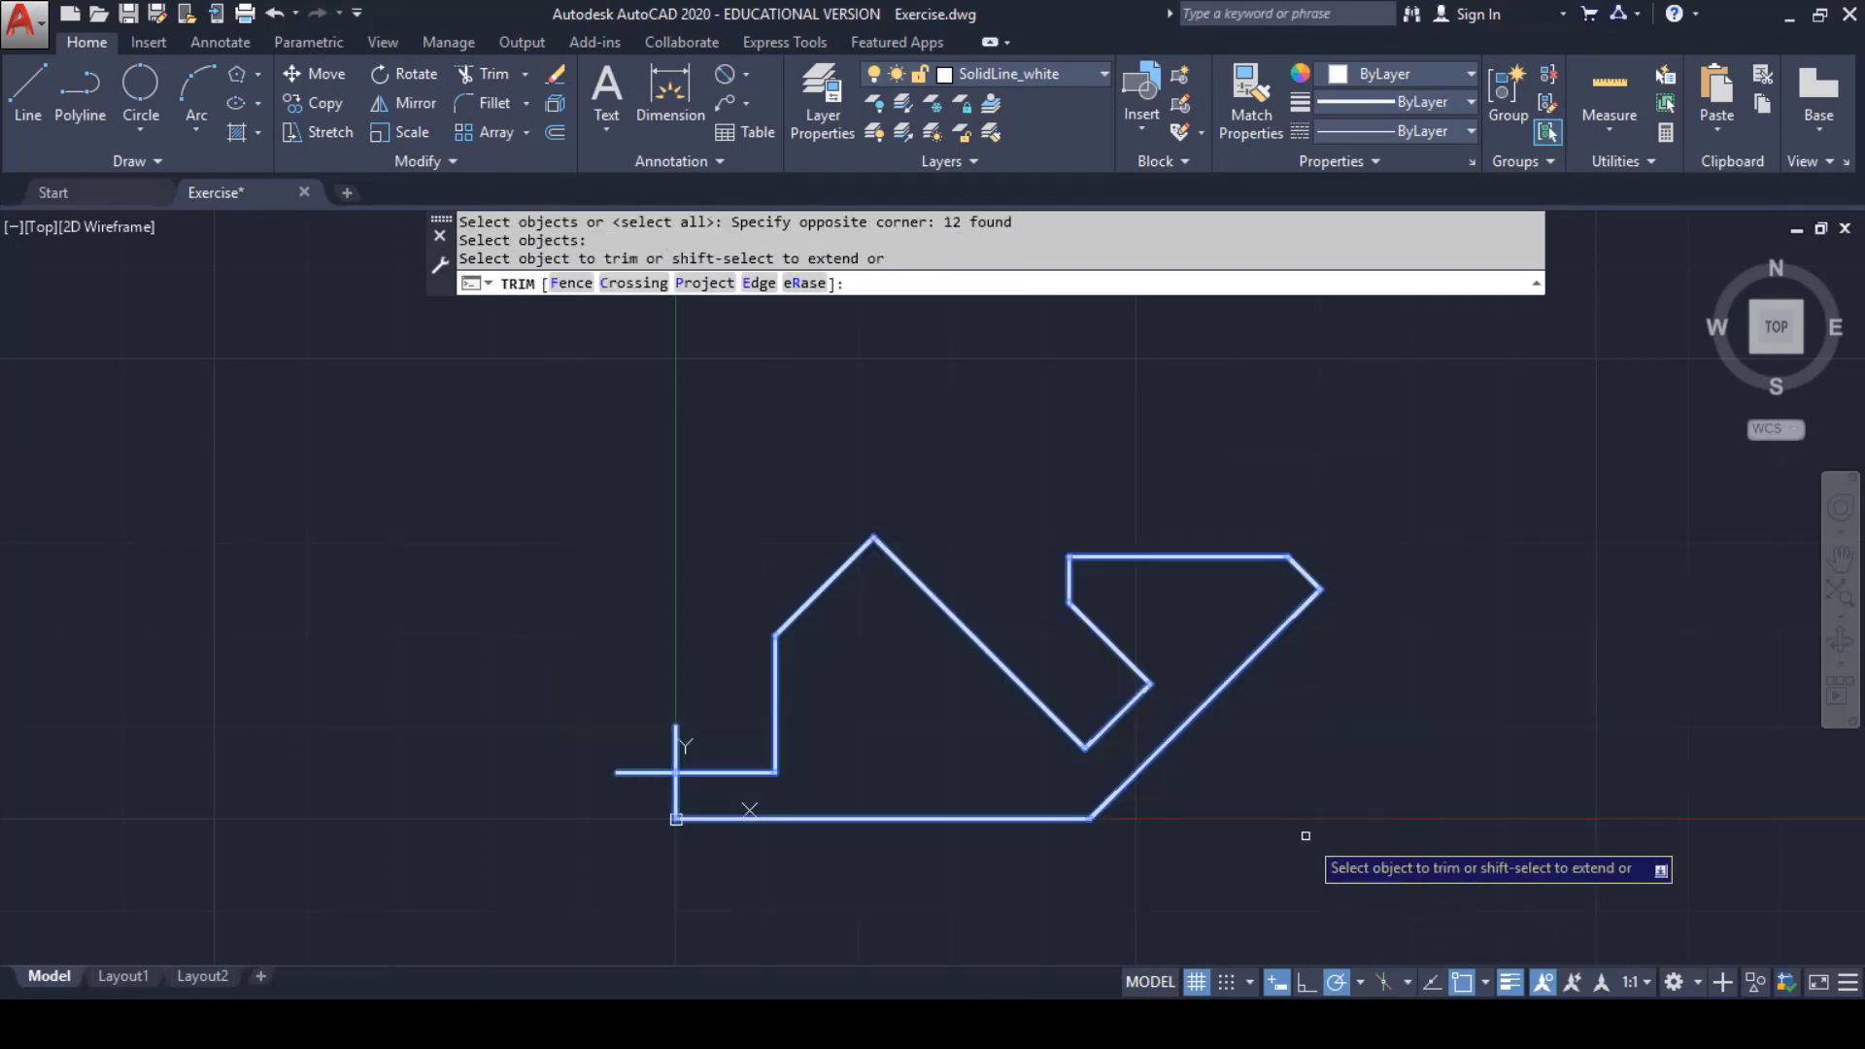
click(648, 775)
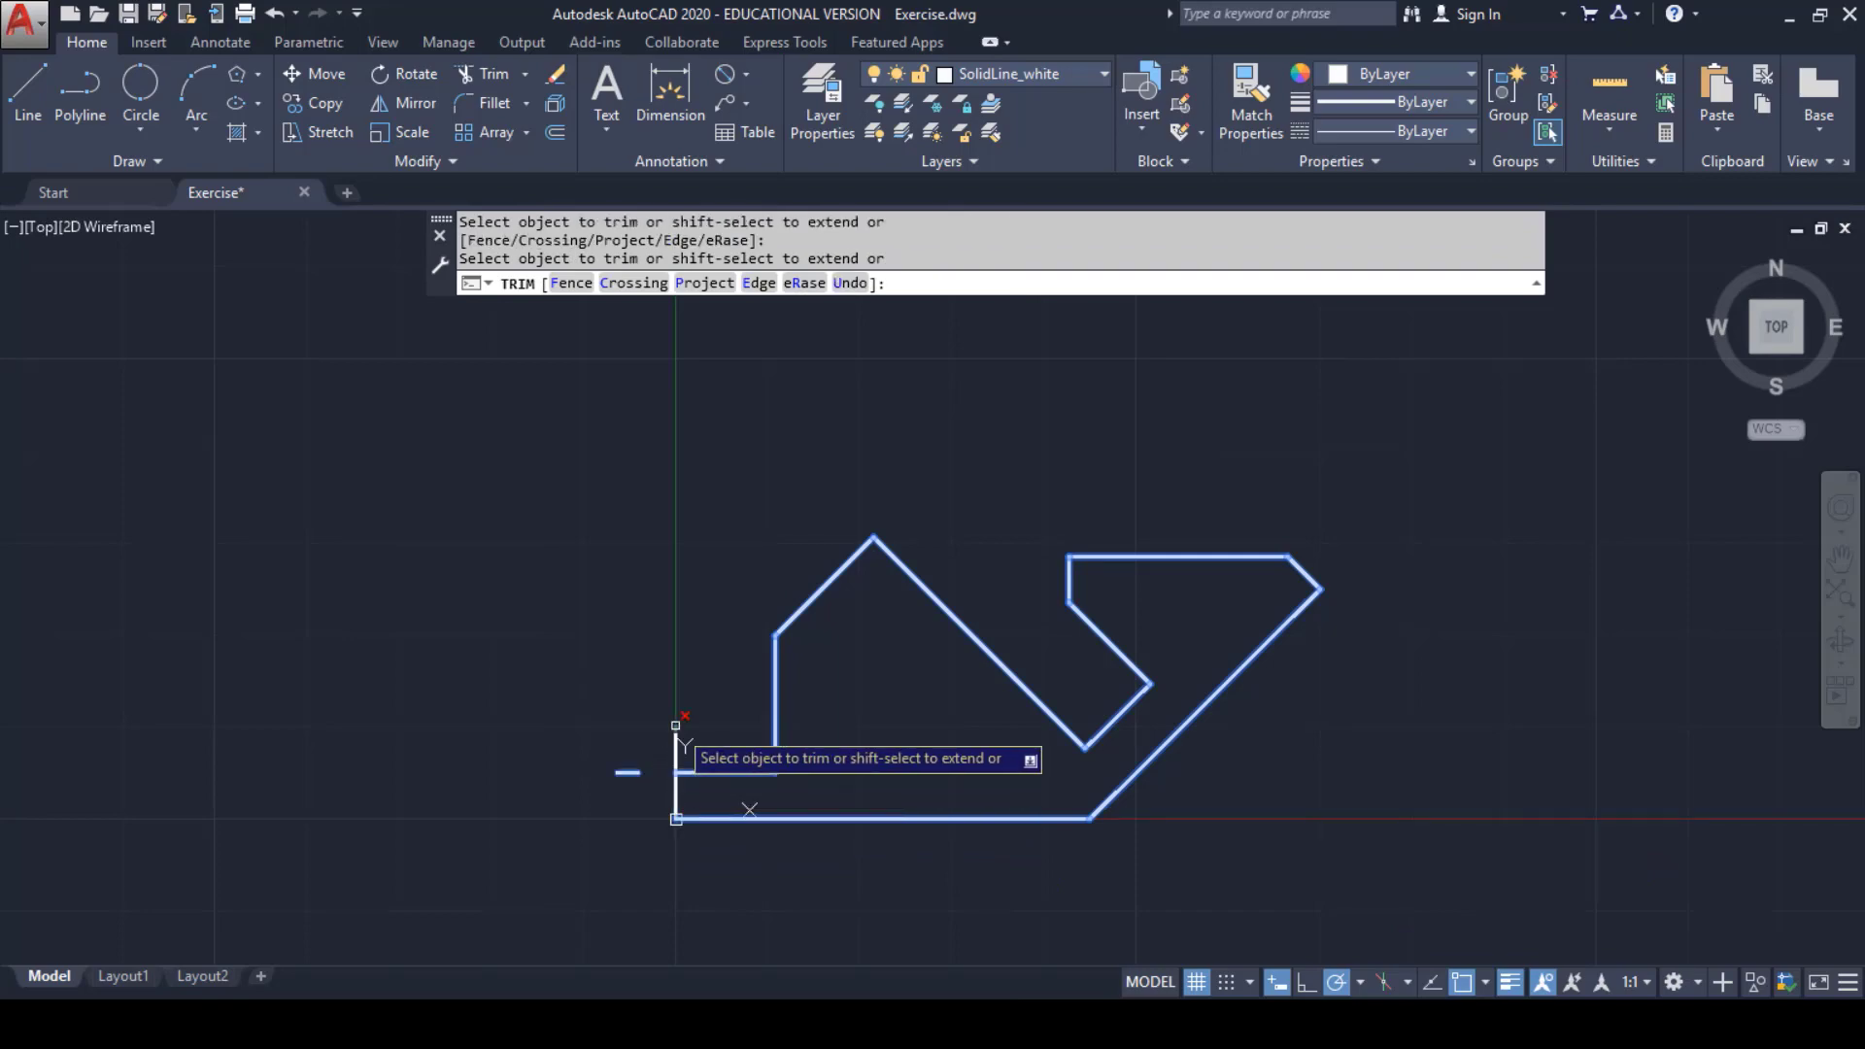
click(629, 772)
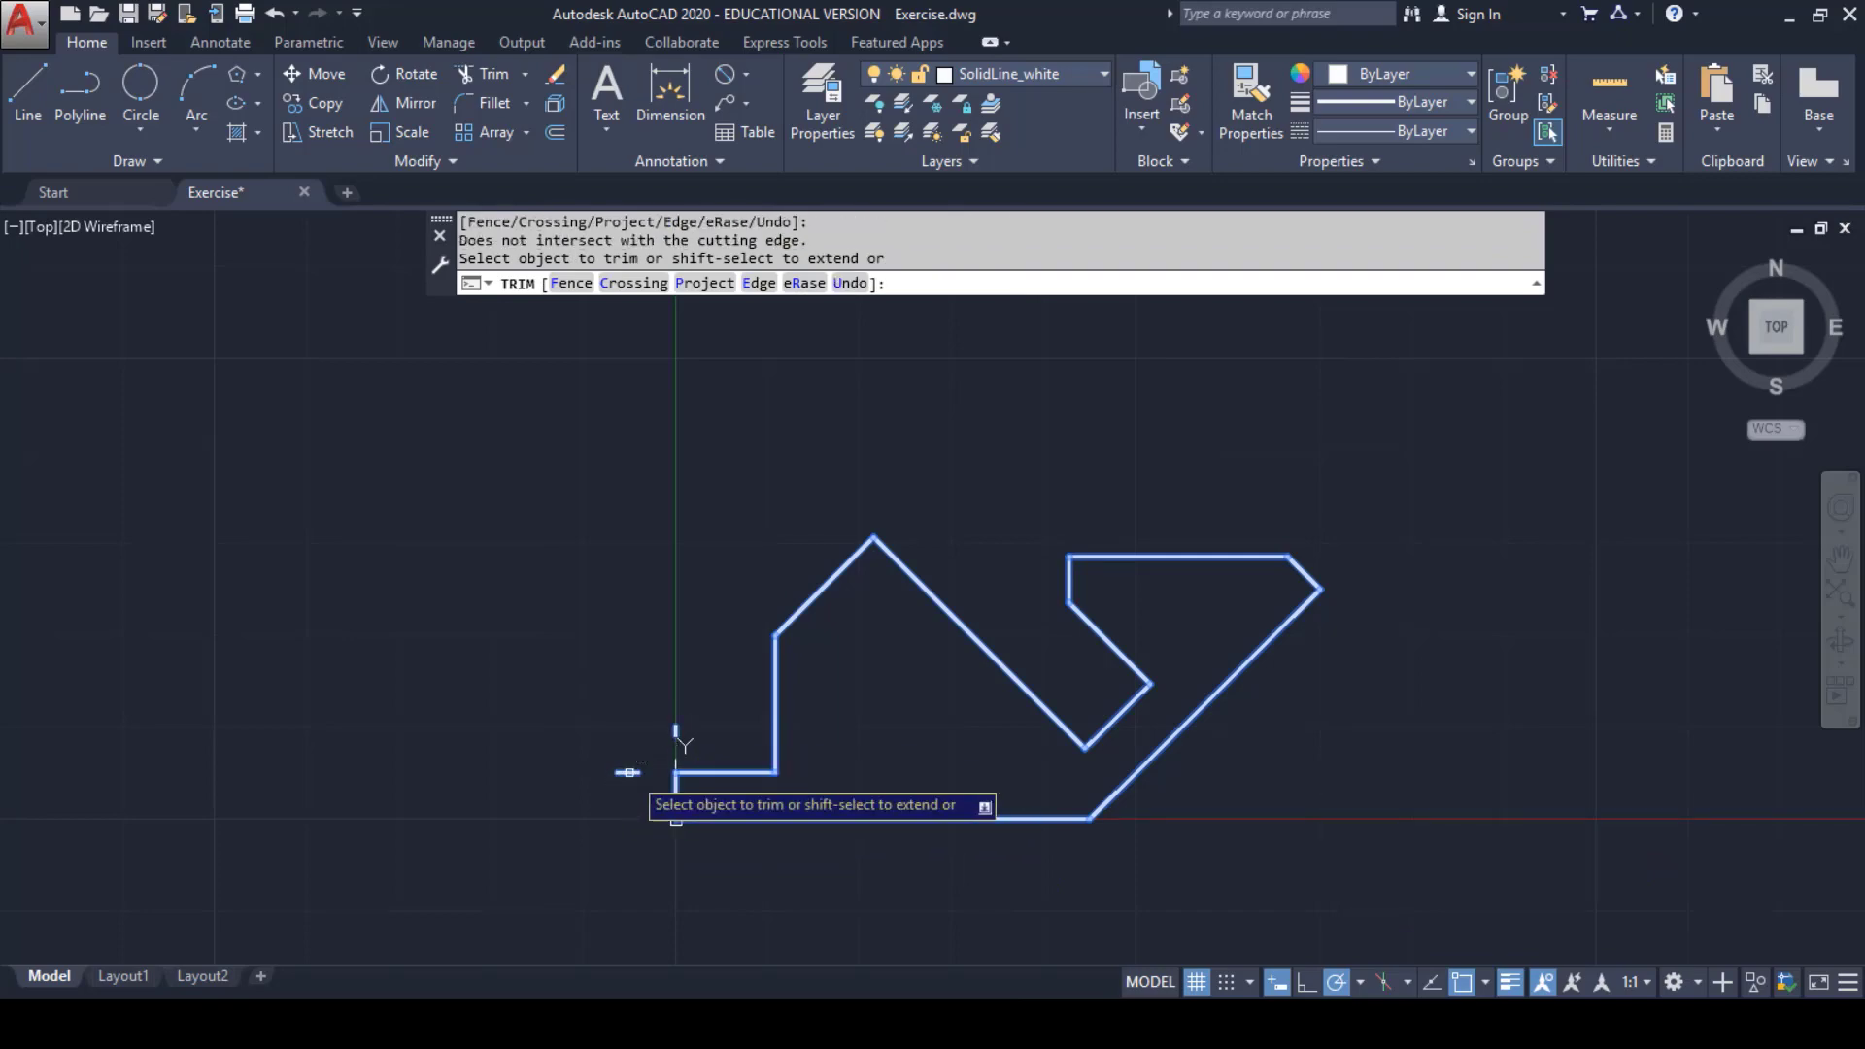
scroll(669, 738, up, 4)
scroll(666, 730, up, 2)
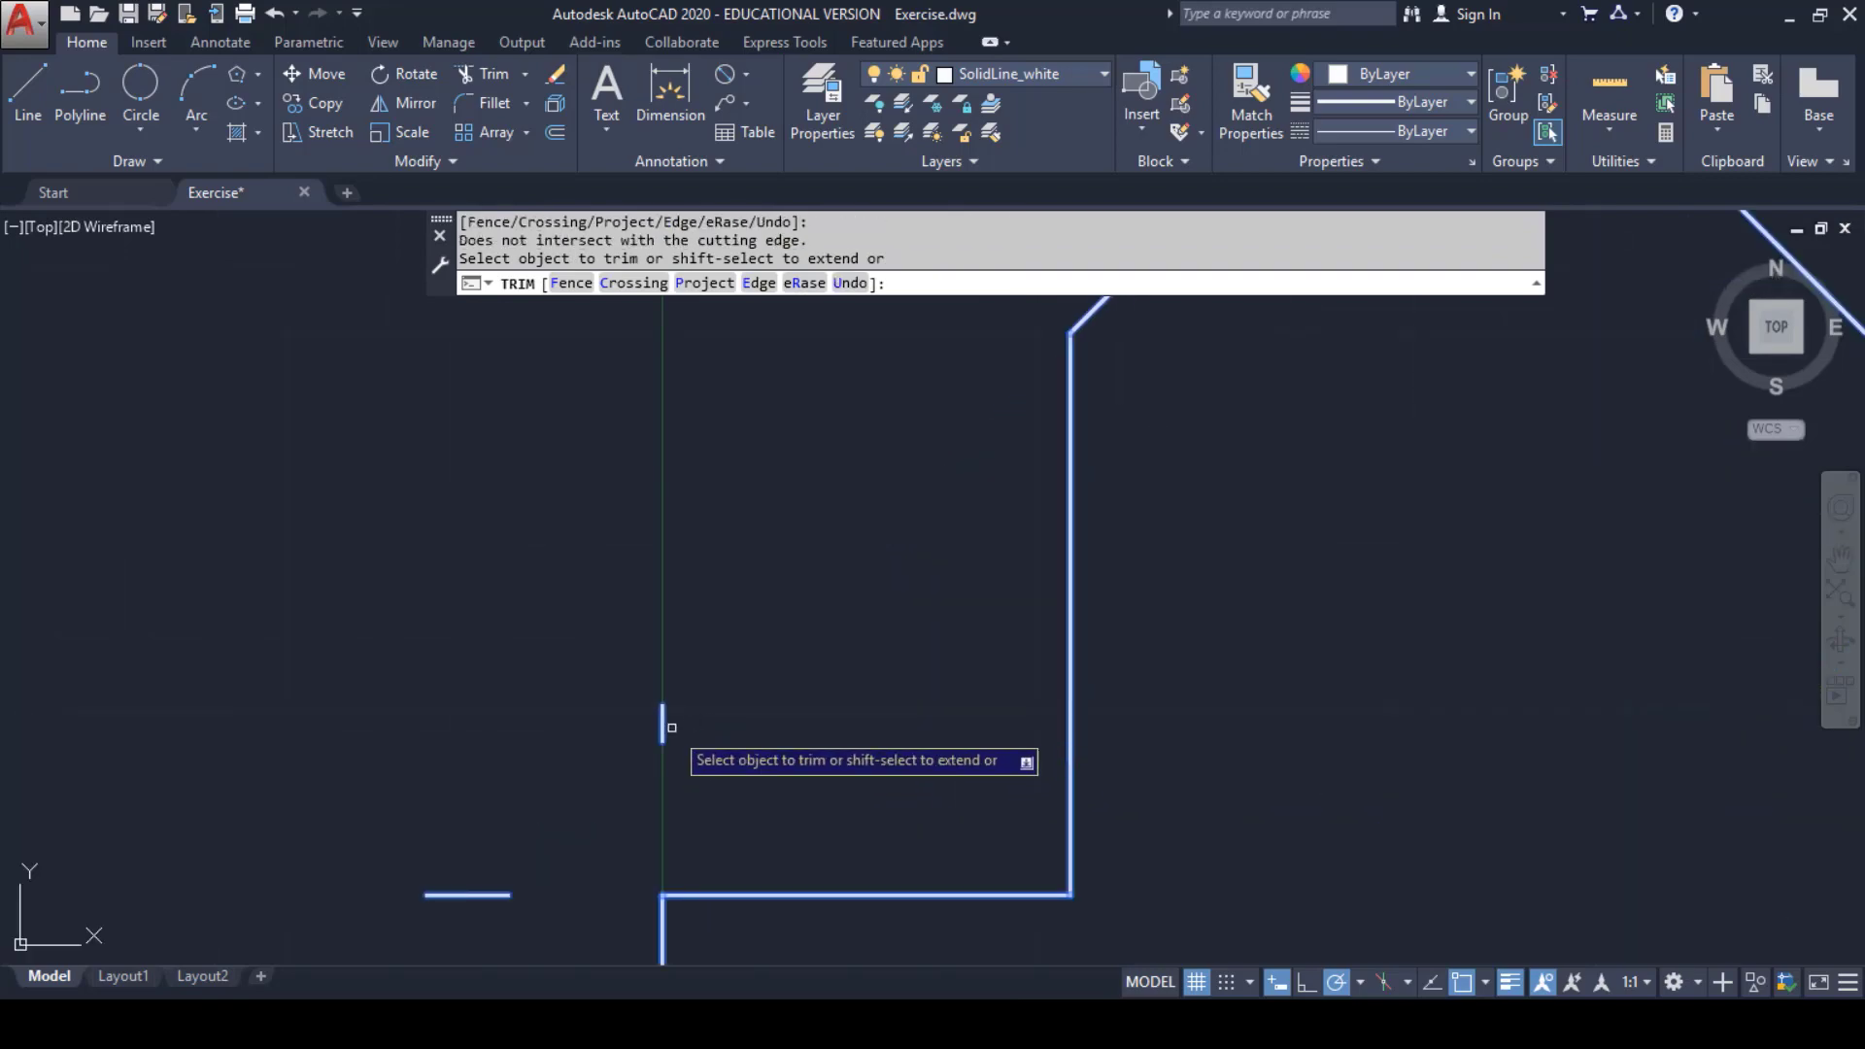
scroll(661, 724, down, 6)
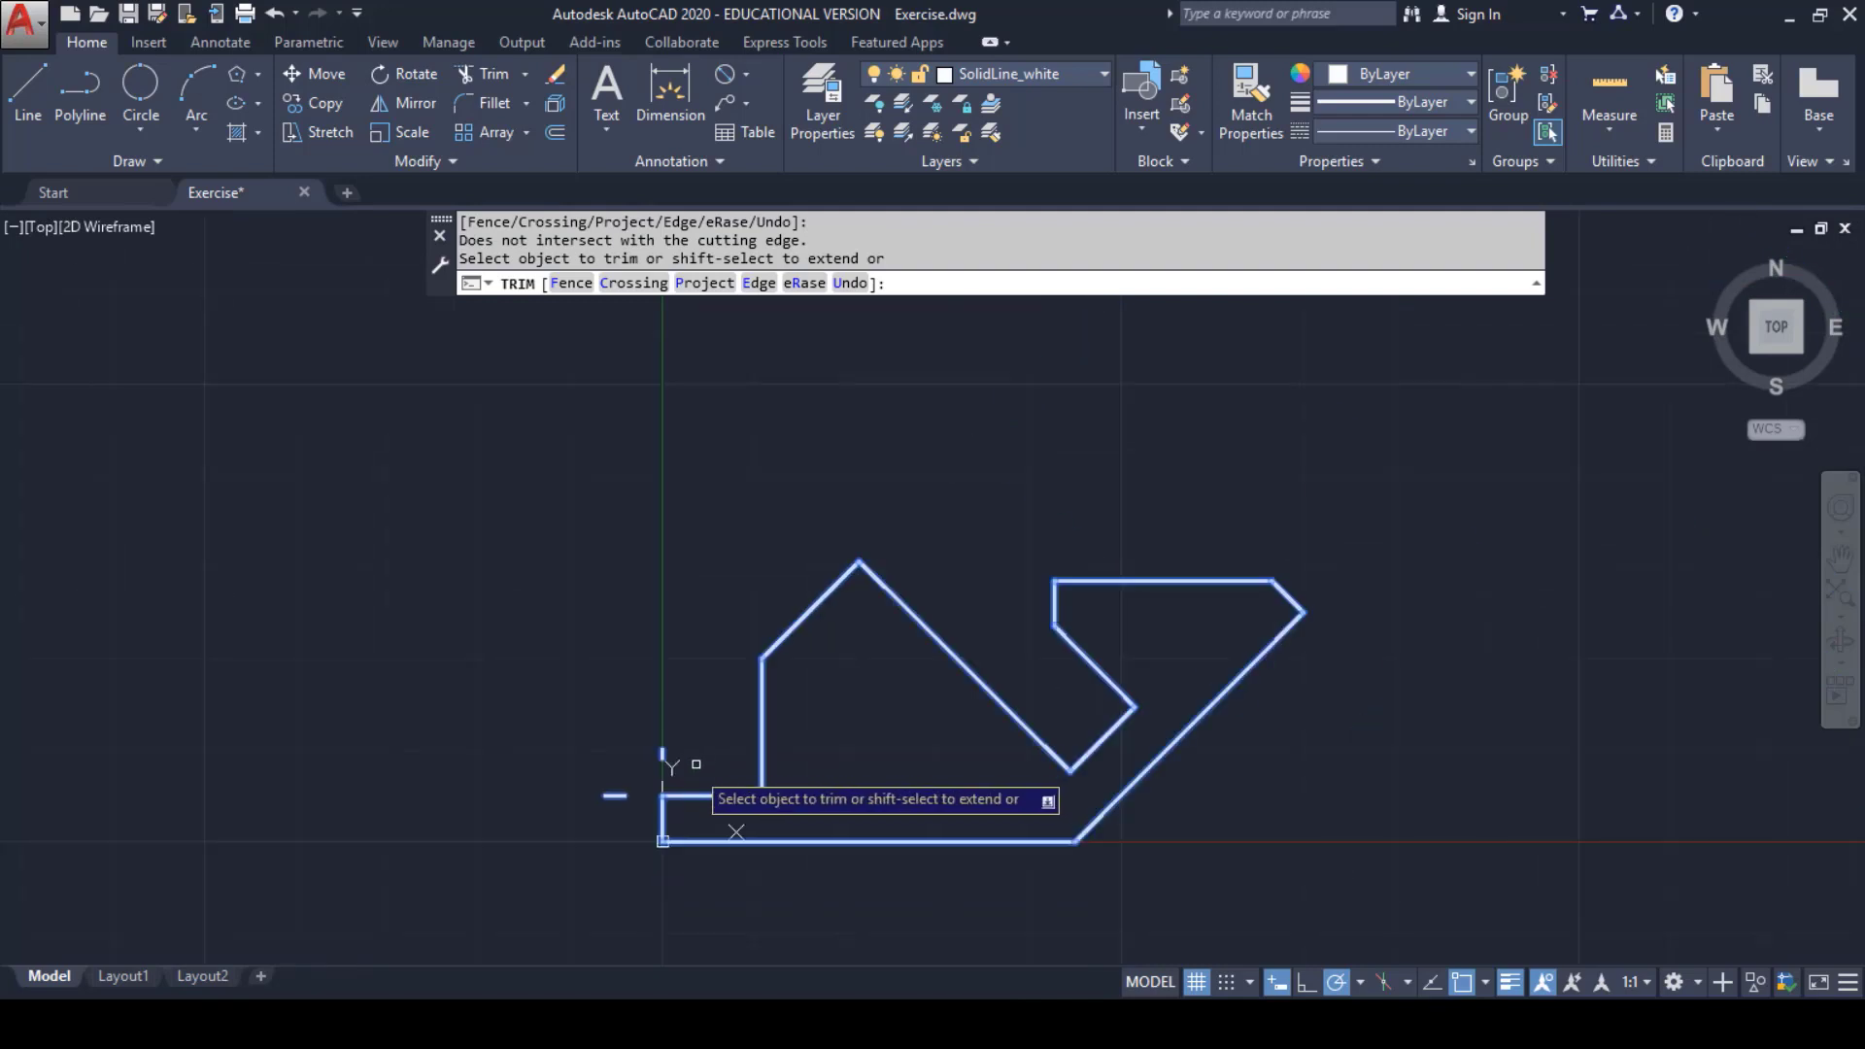
key(Escape)
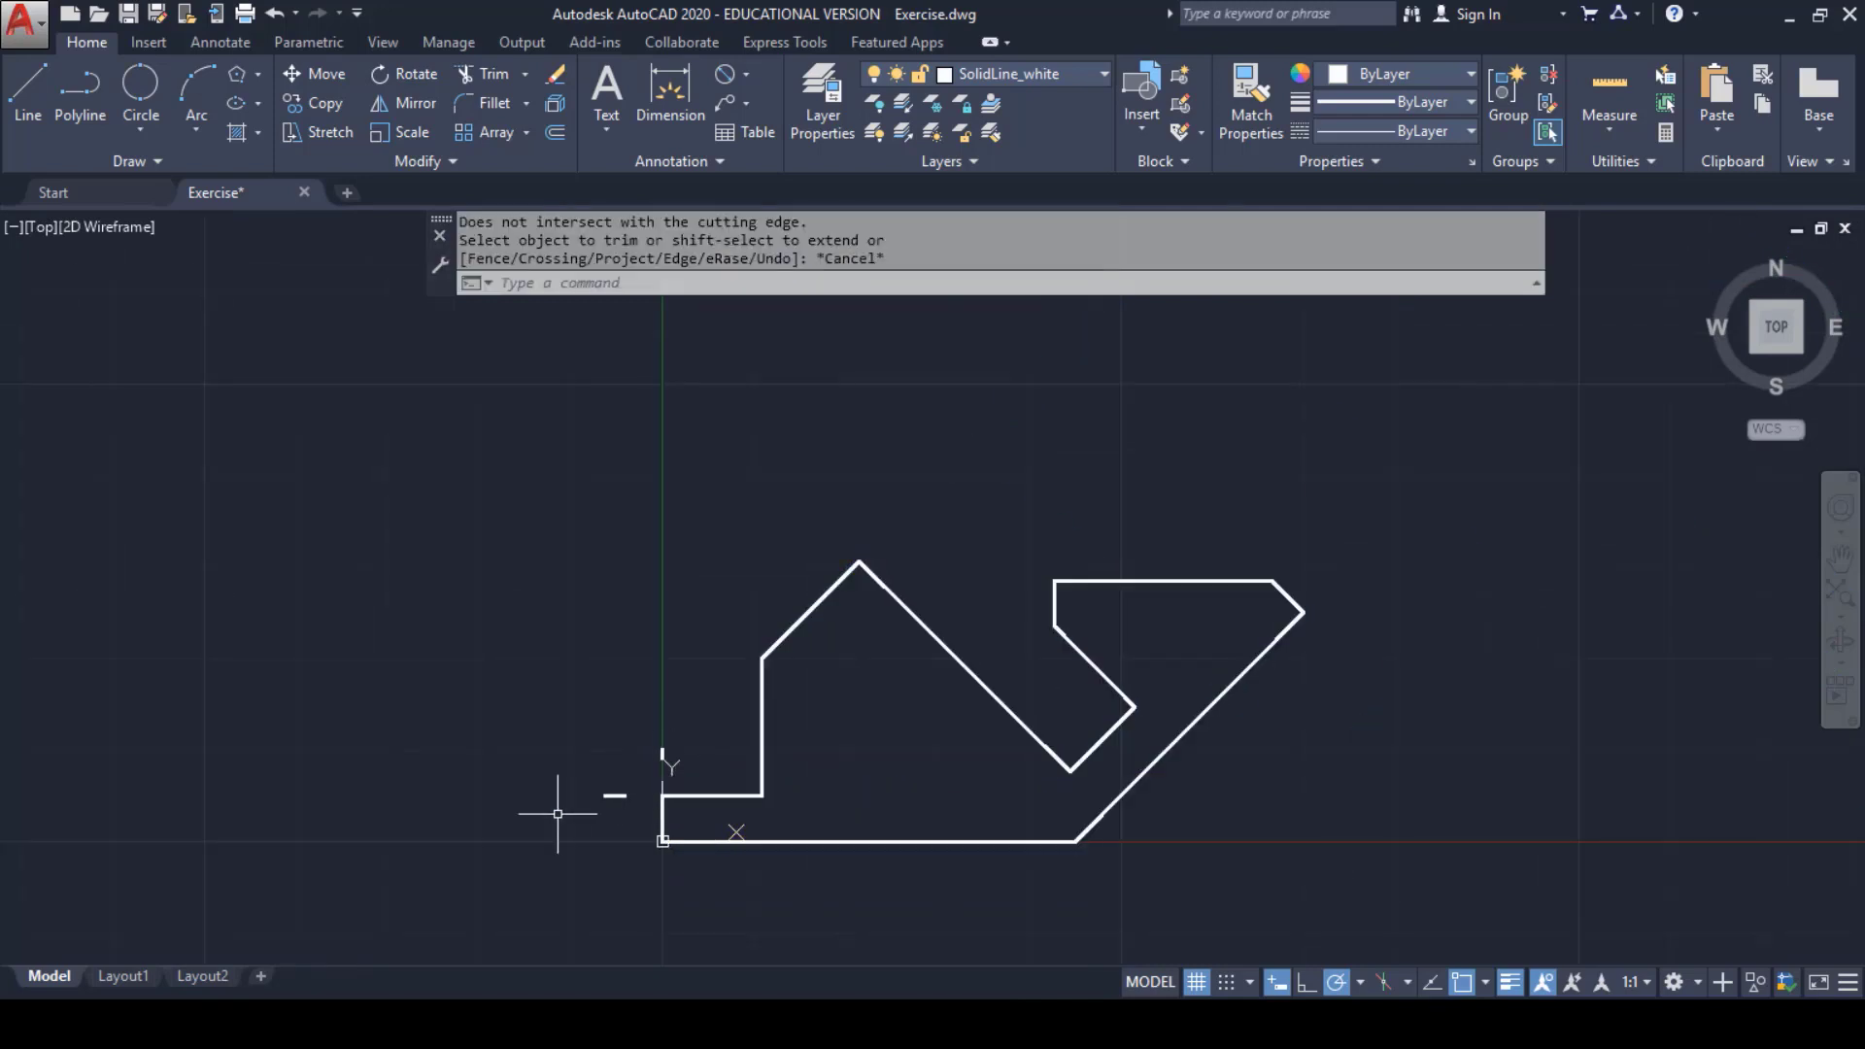
- Erase the two leftover line stubs, one vertical and one horizontal, beyond the corner above the origin
click(663, 753)
key(Delete)
click(616, 795)
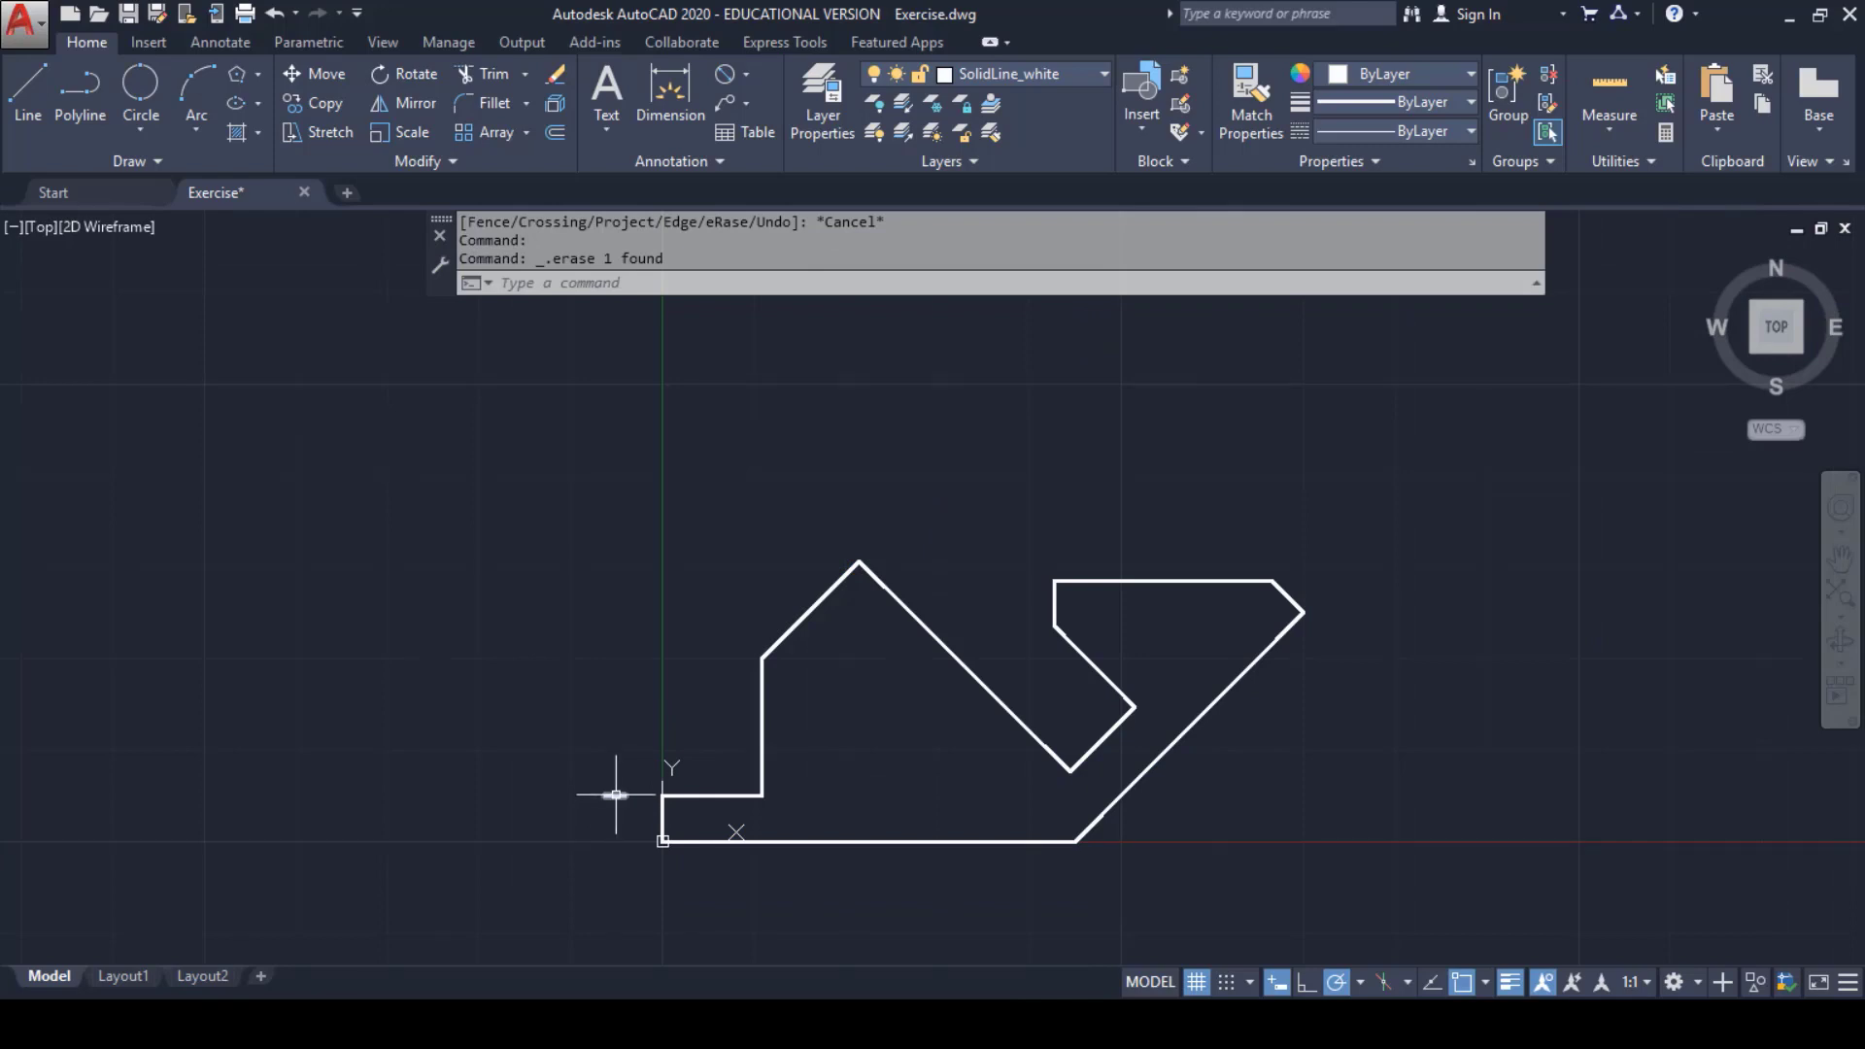
key(Delete)
scroll(1297, 702, up, 2)
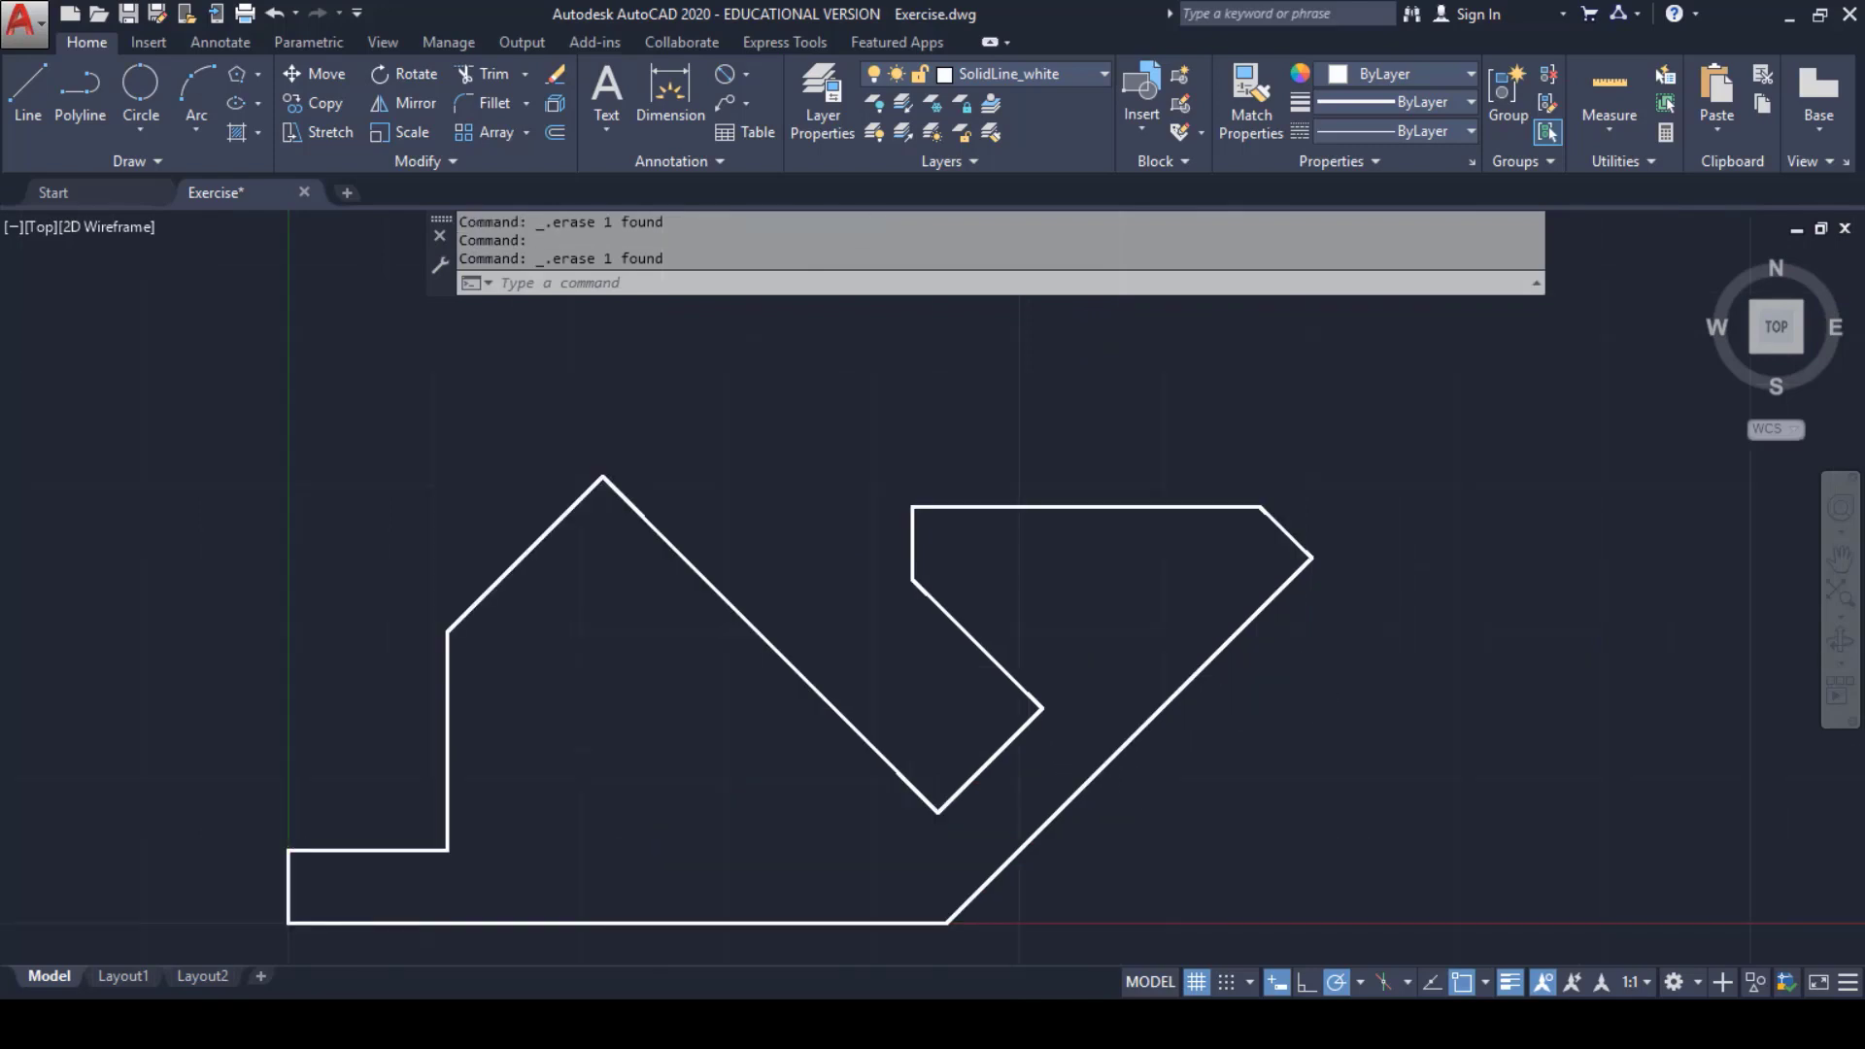
scroll(1297, 703, down, 2)
scroll(1293, 704, up, 2)
mouse_move(1291, 706)
middle_down()
mouse_move(1310, 707)
mouse_move(1338, 589)
middle_up()
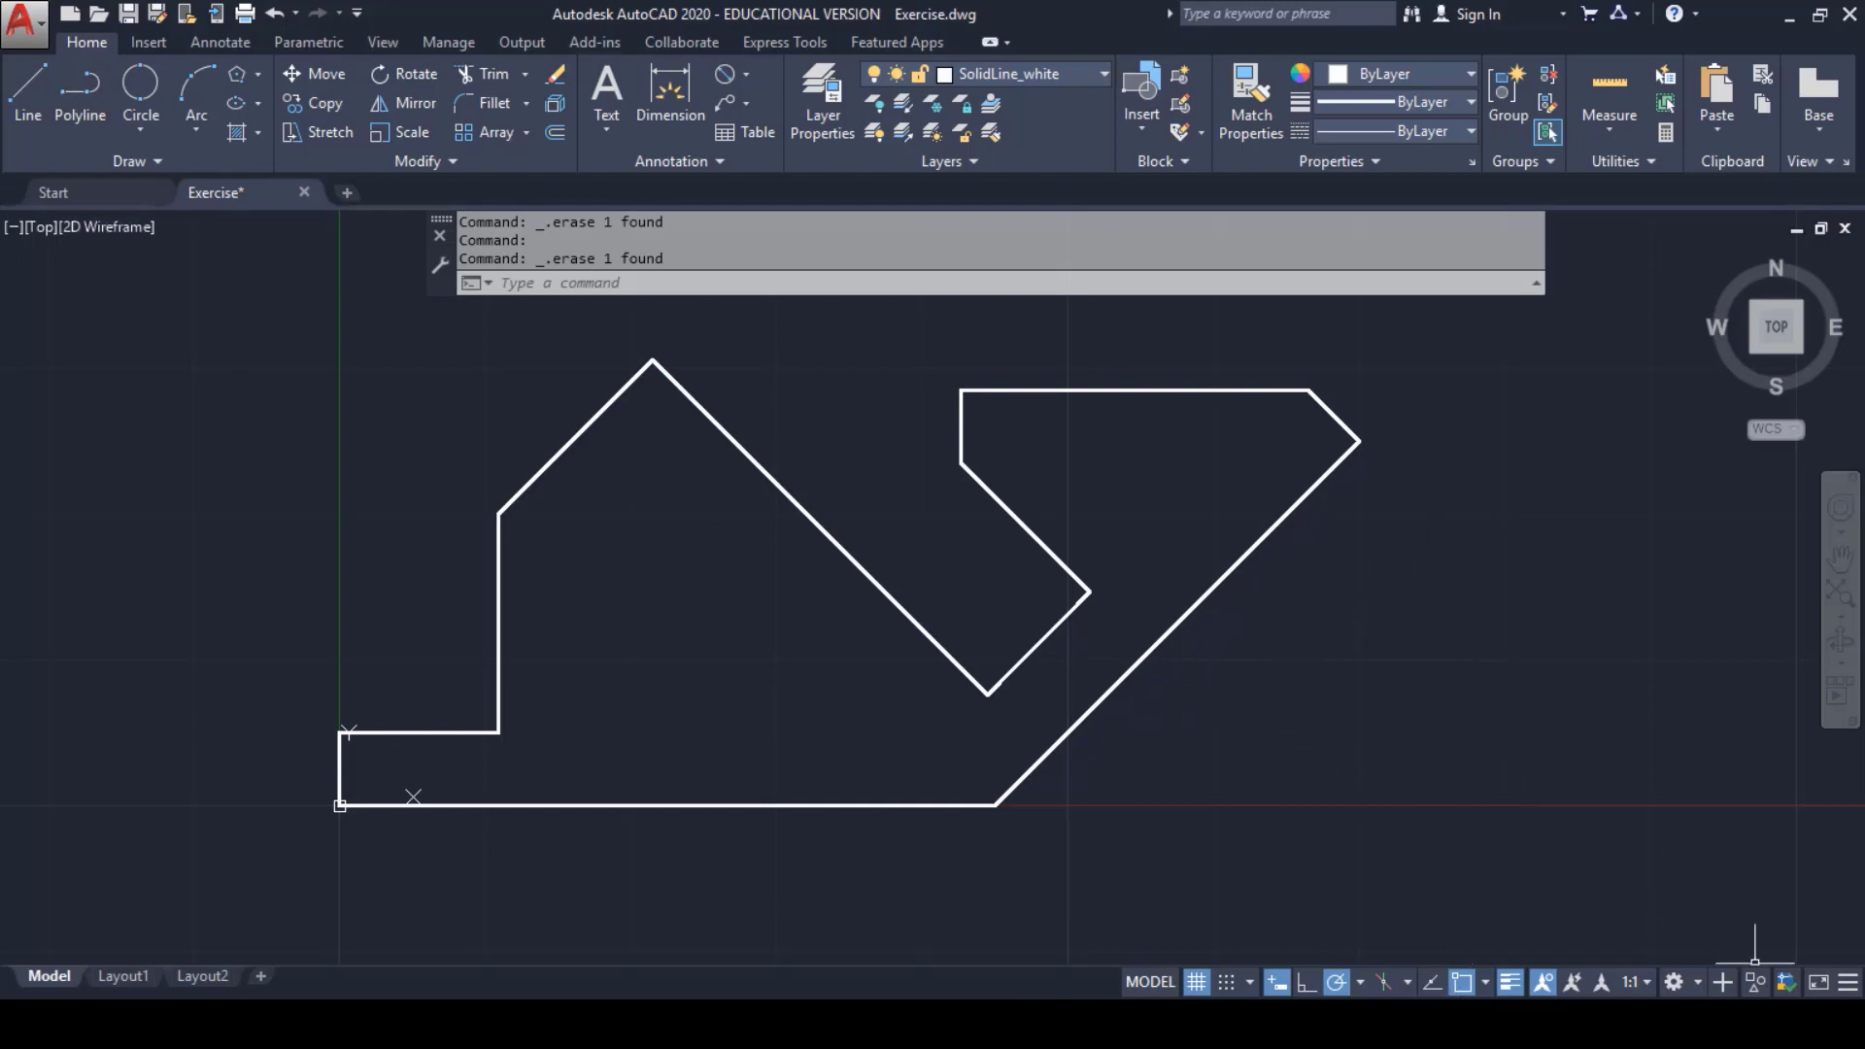
- Switch to BasicObjectCommends_SnapAutoTrack_Part1.pdf in Acrobat Reader and examine the dimensioned curve and solid arrow exercises
click(1756, 1020)
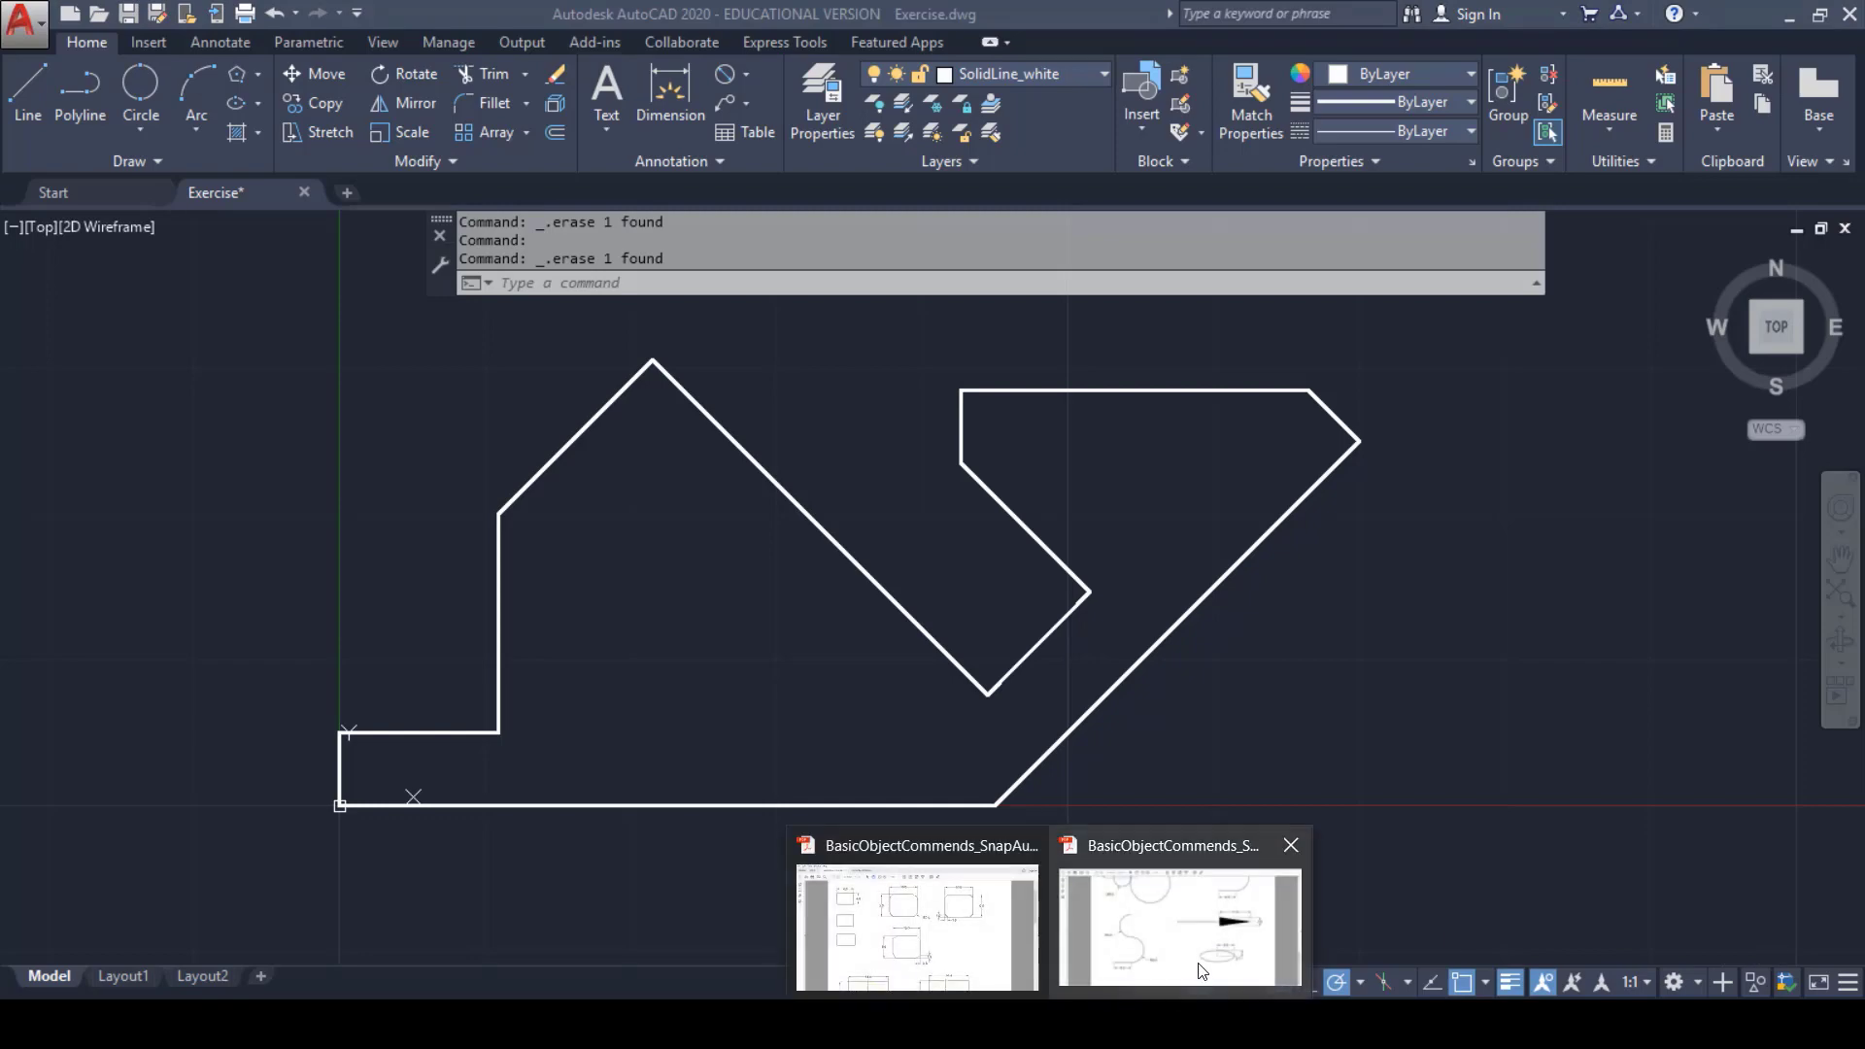
click(1156, 960)
click(1156, 960)
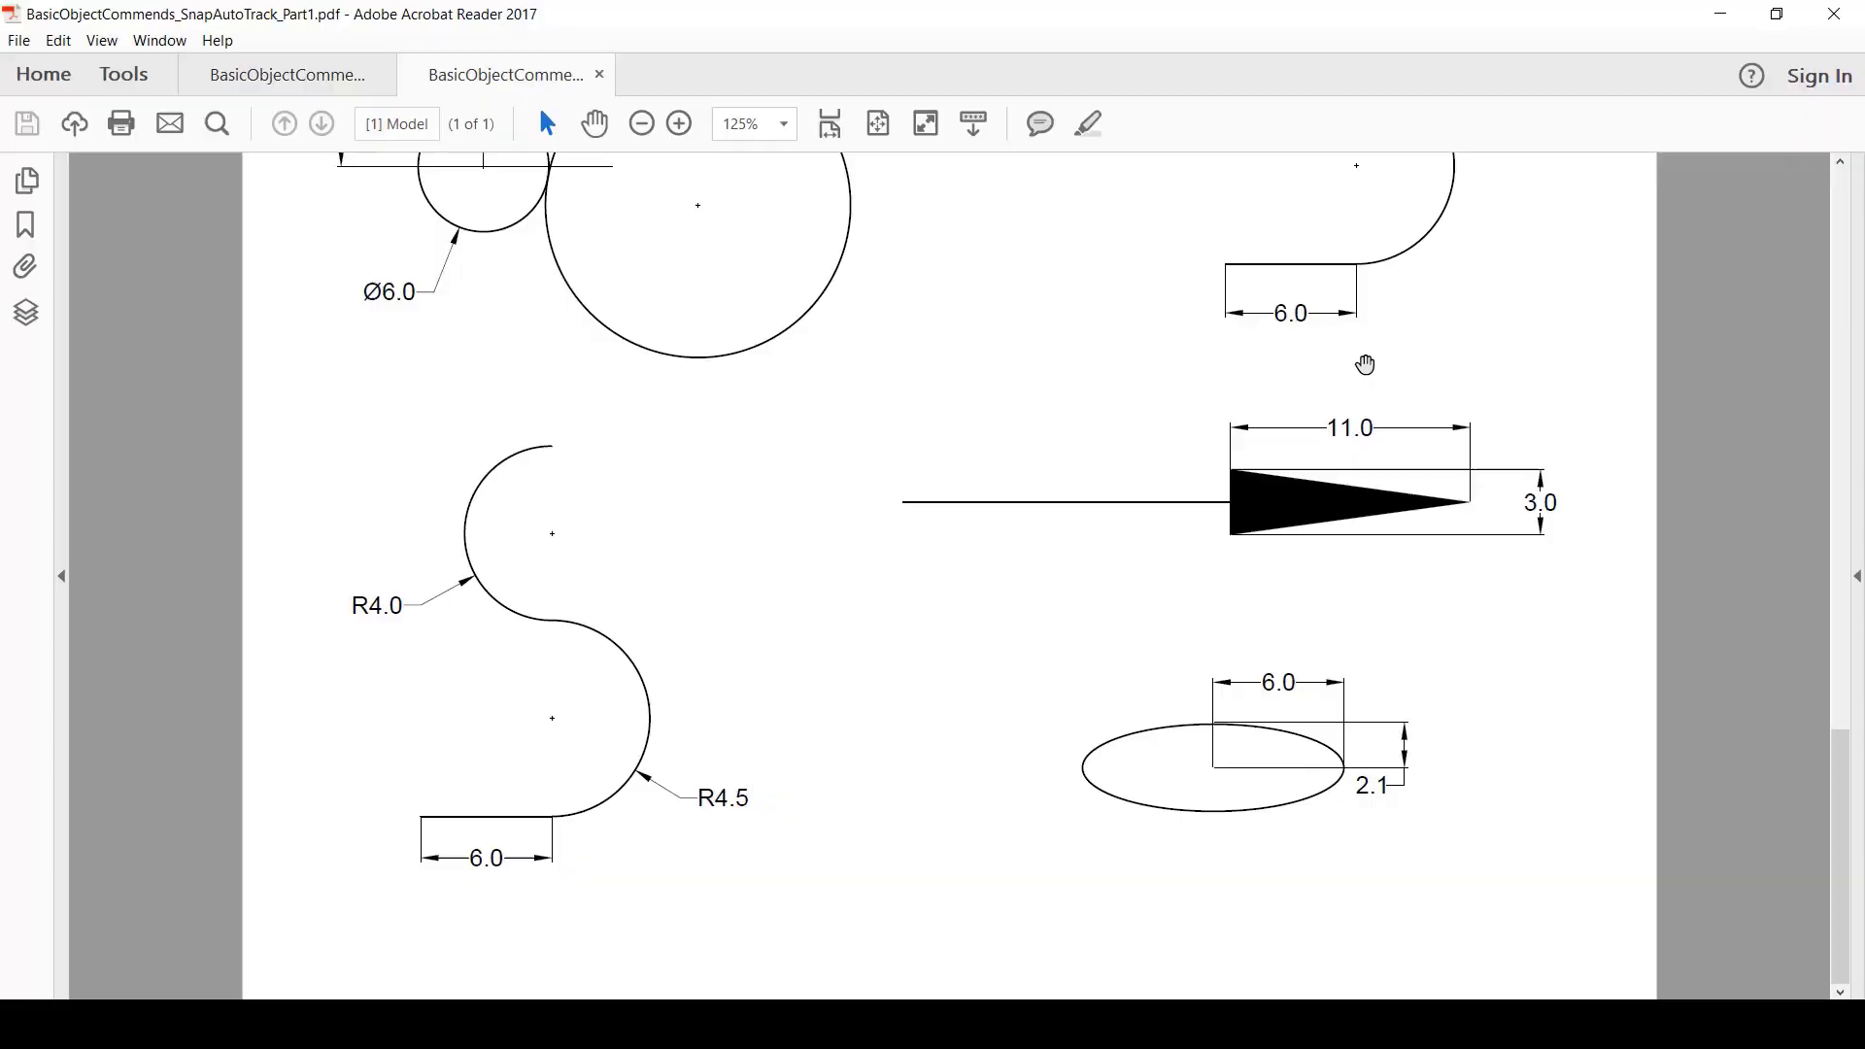
scroll(1246, 576, up, 1)
scroll(1259, 476, up, 1)
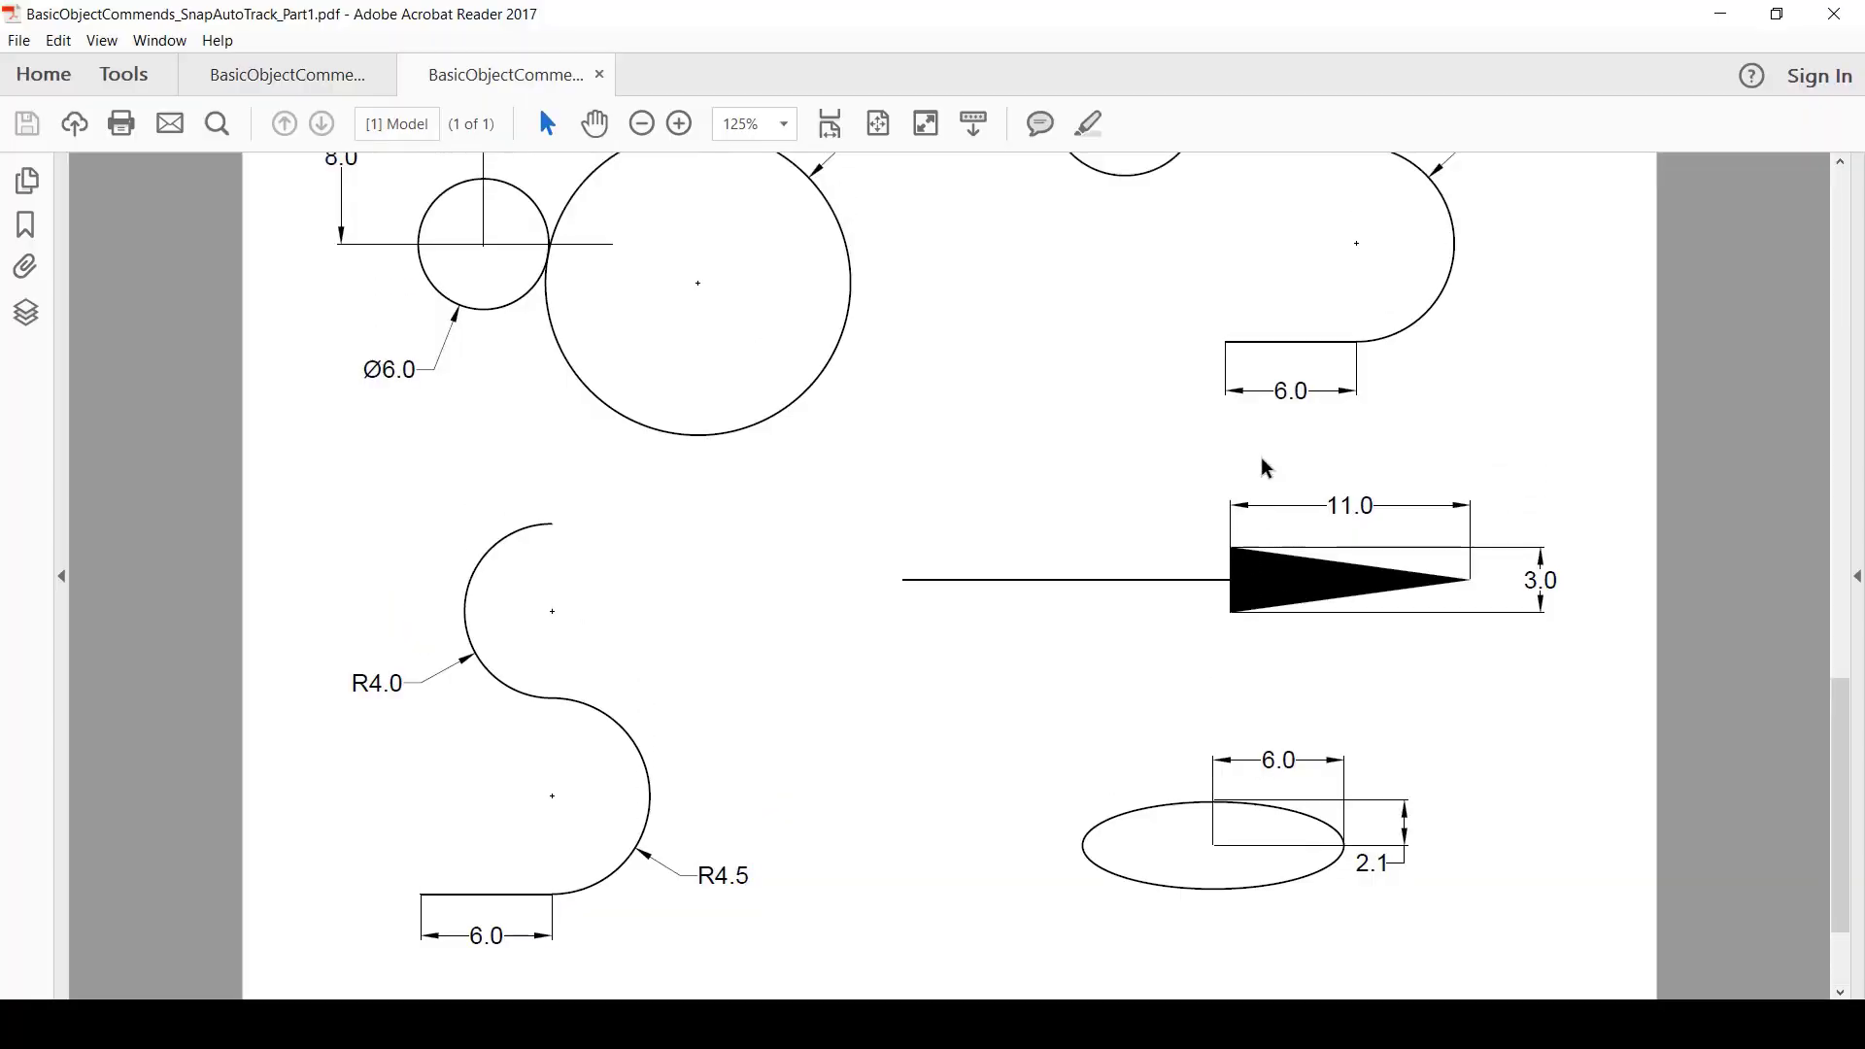
scroll(1165, 495, down, 1)
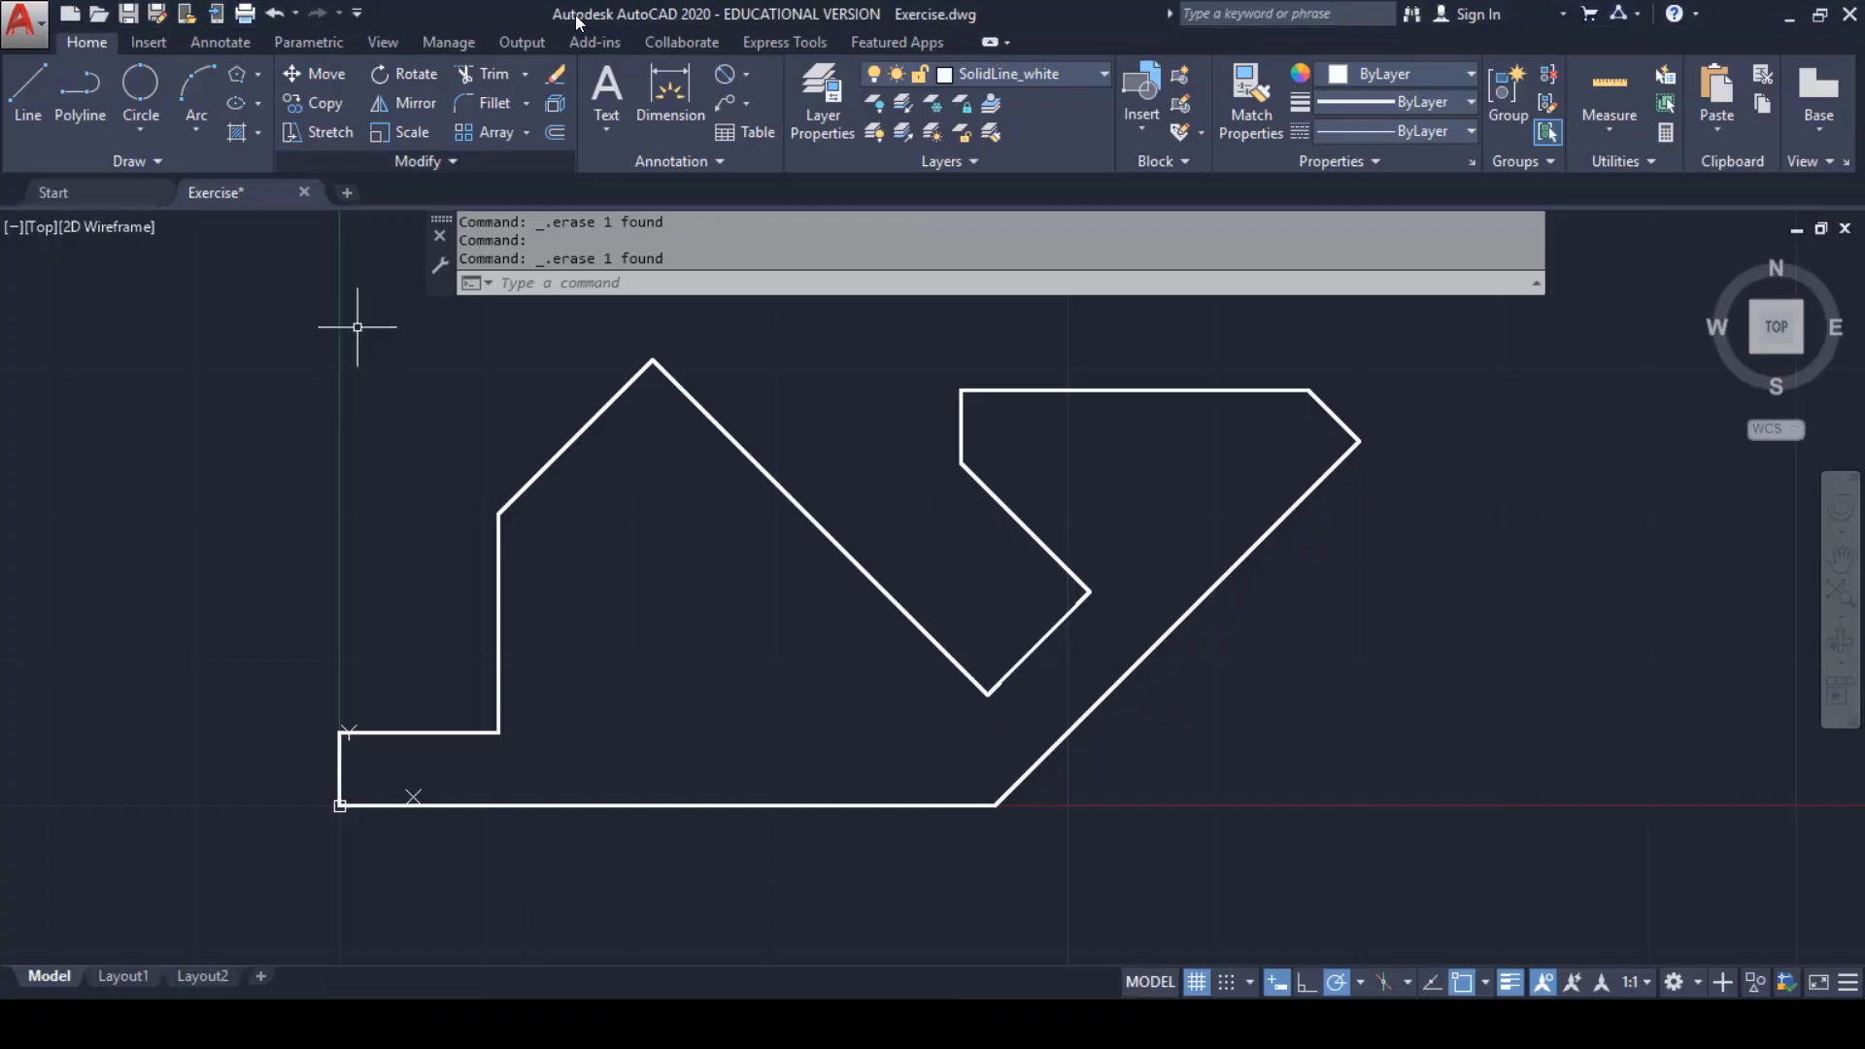
- Return to the AutoCAD drawing and erase the entire finished outline
click(313, 265)
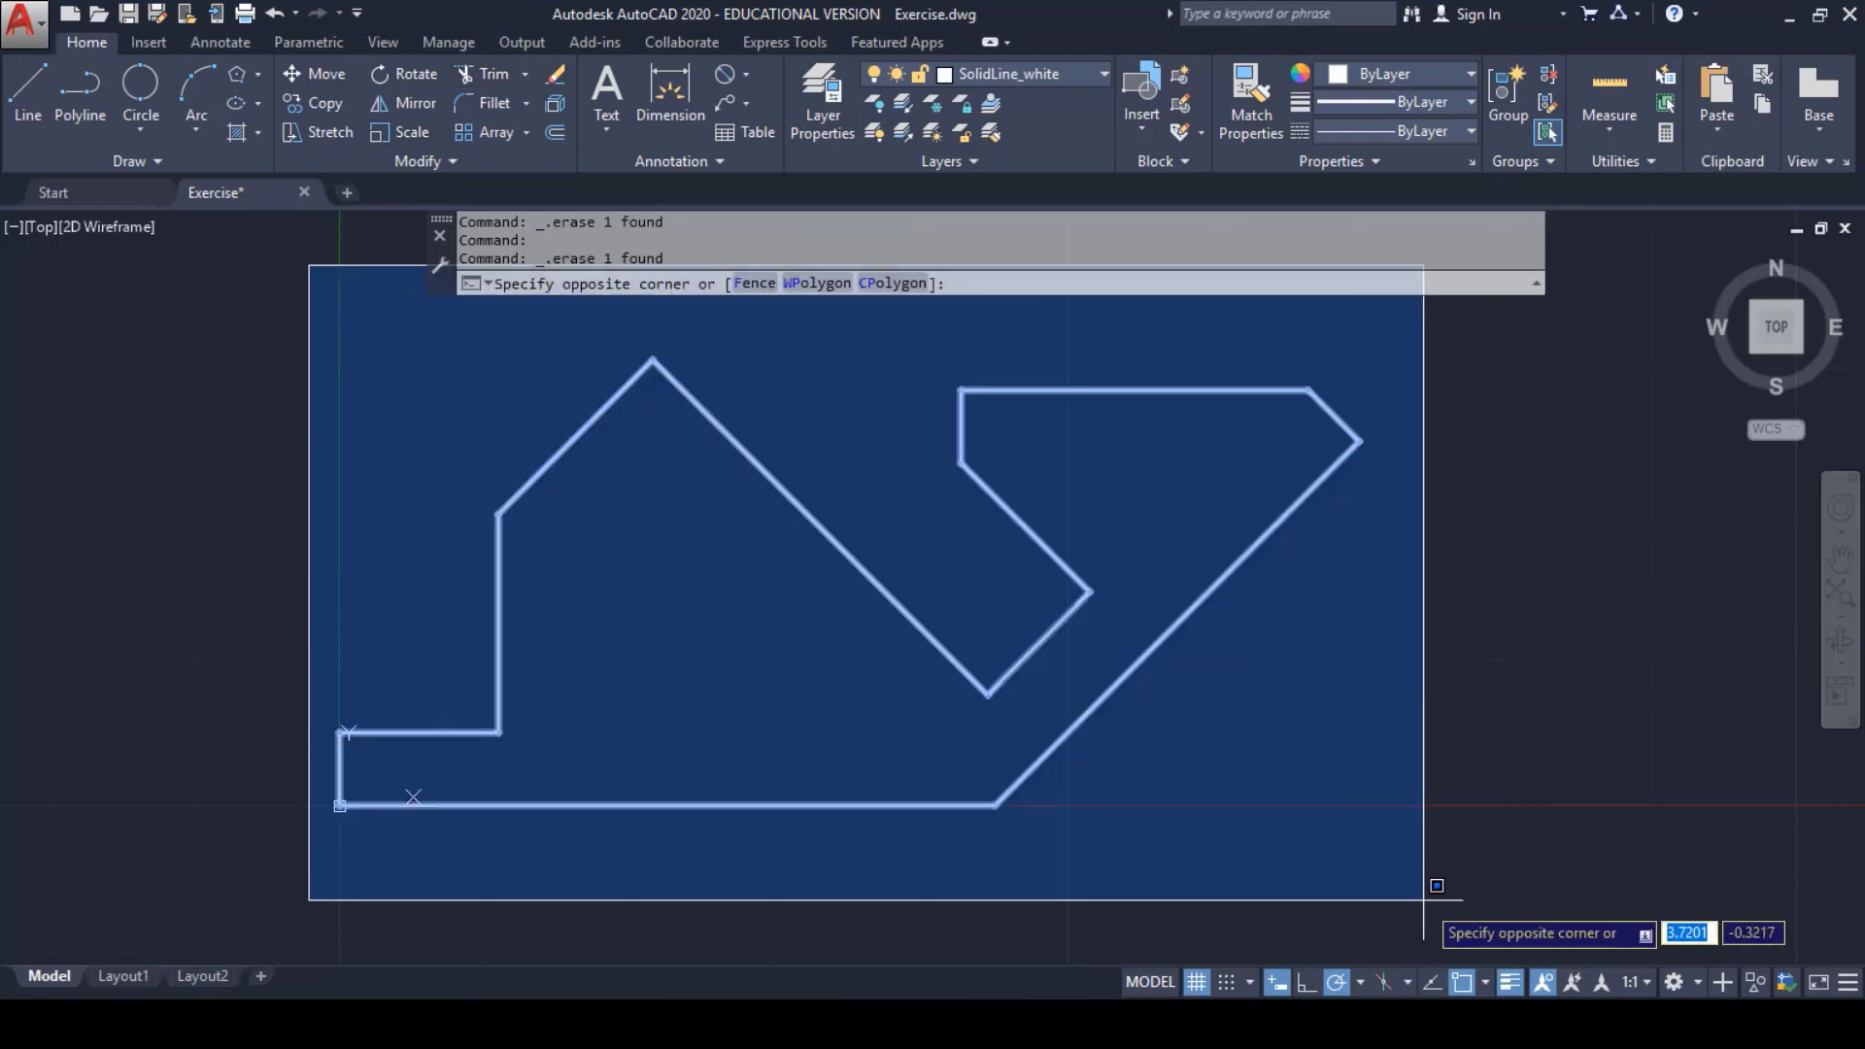
click(1424, 901)
key(Delete)
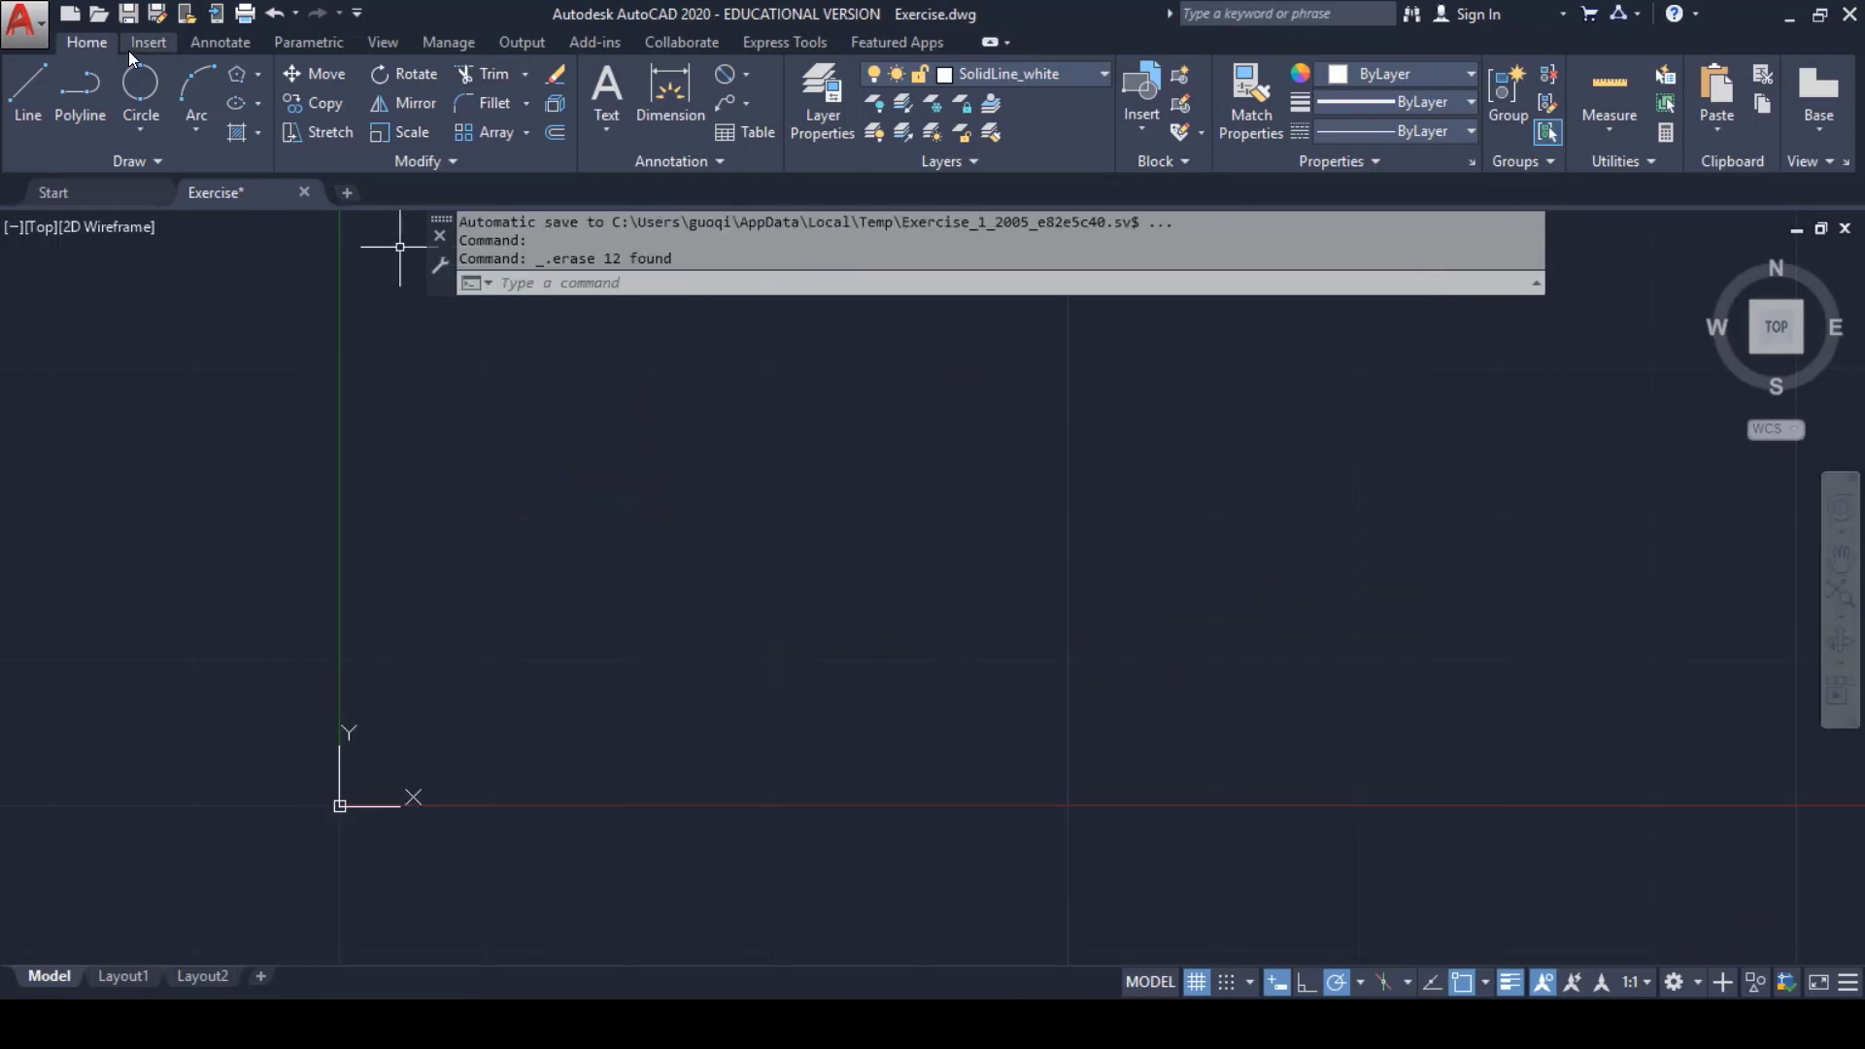
- Start a polyline at the origin (0,0) and draw a horizontal segment 6 units long in the positive X direction
click(95, 122)
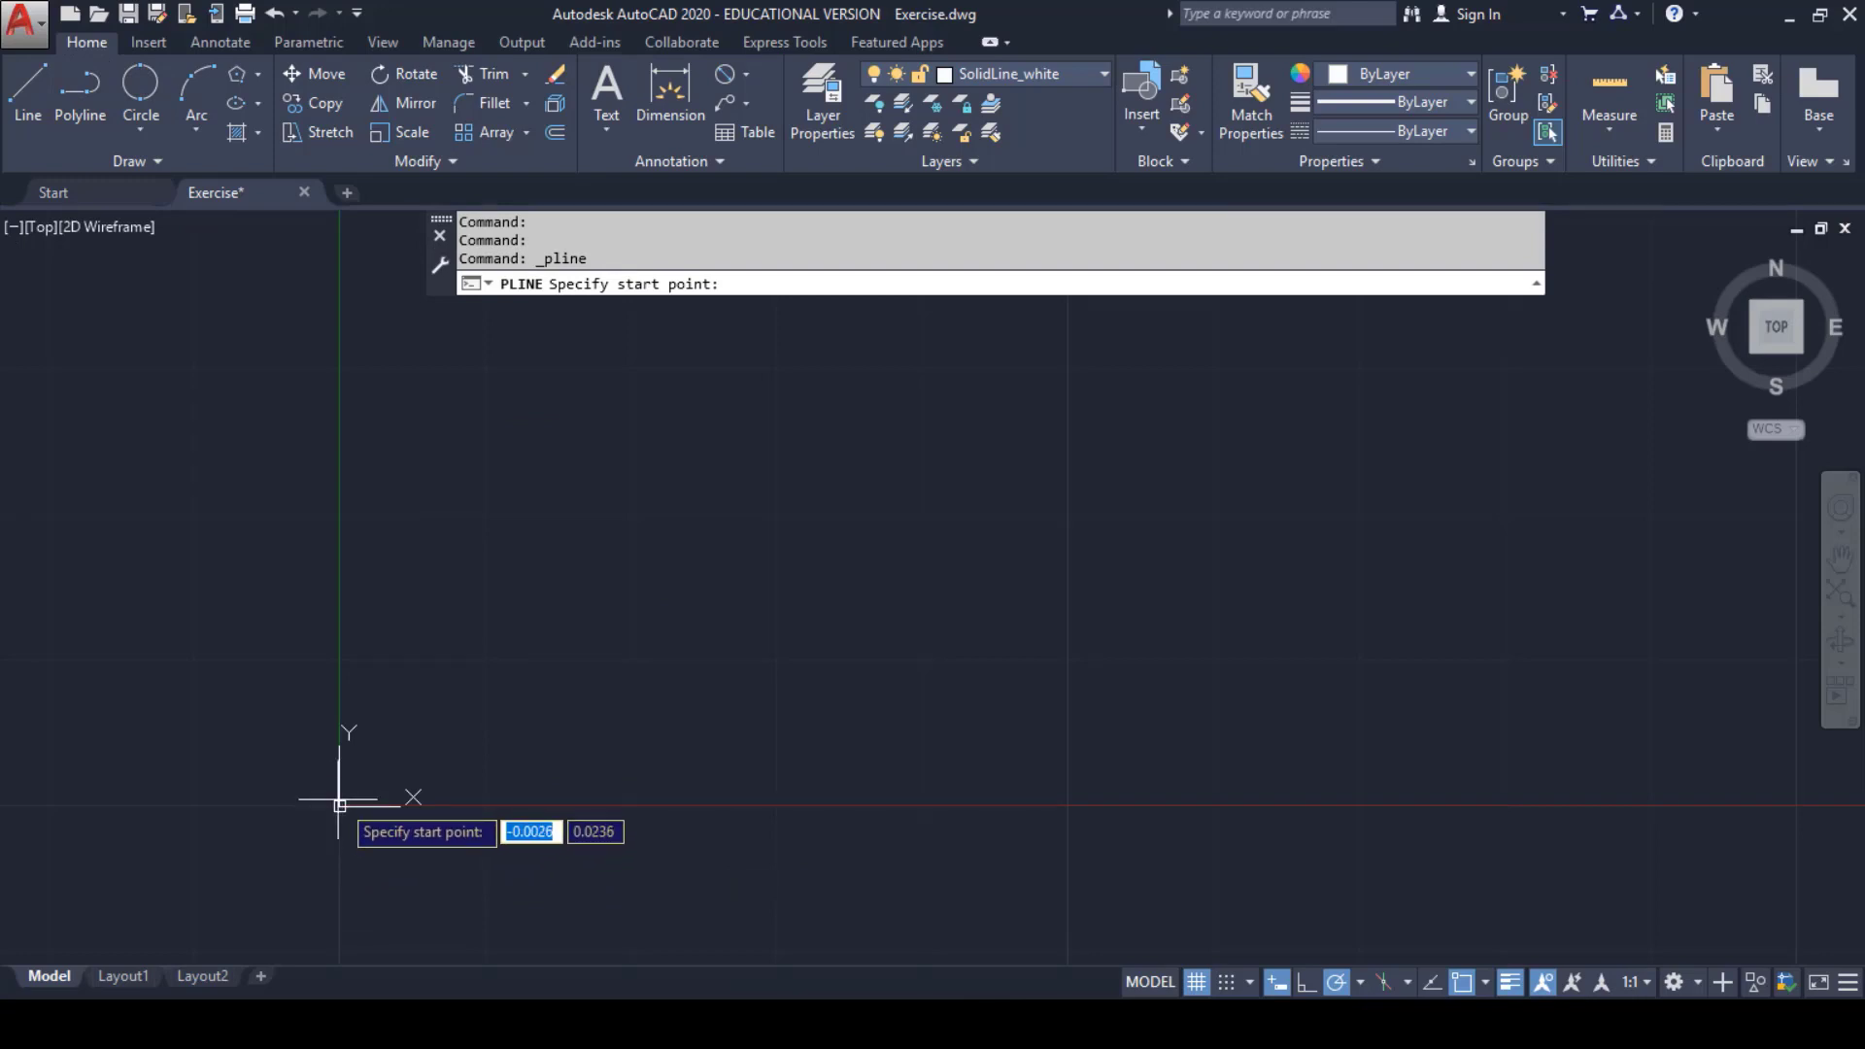
text(0.)
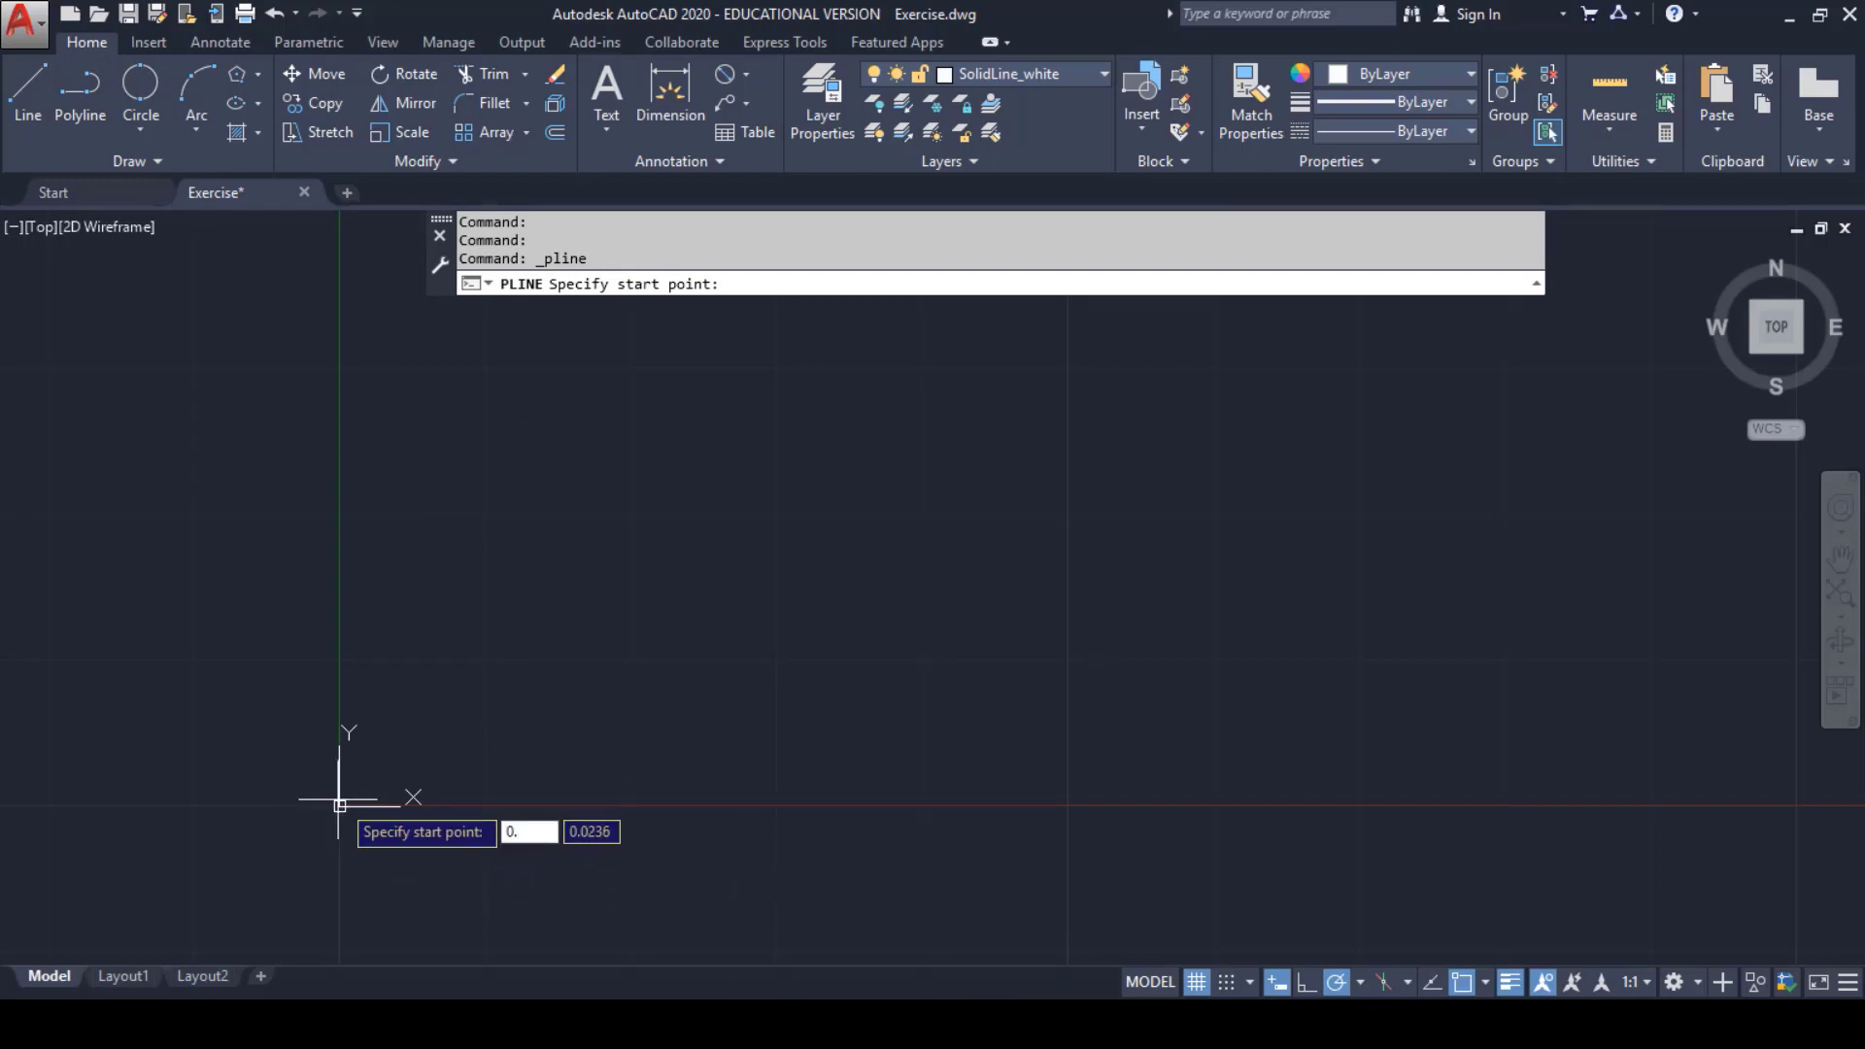
key(Tab)
text(0)
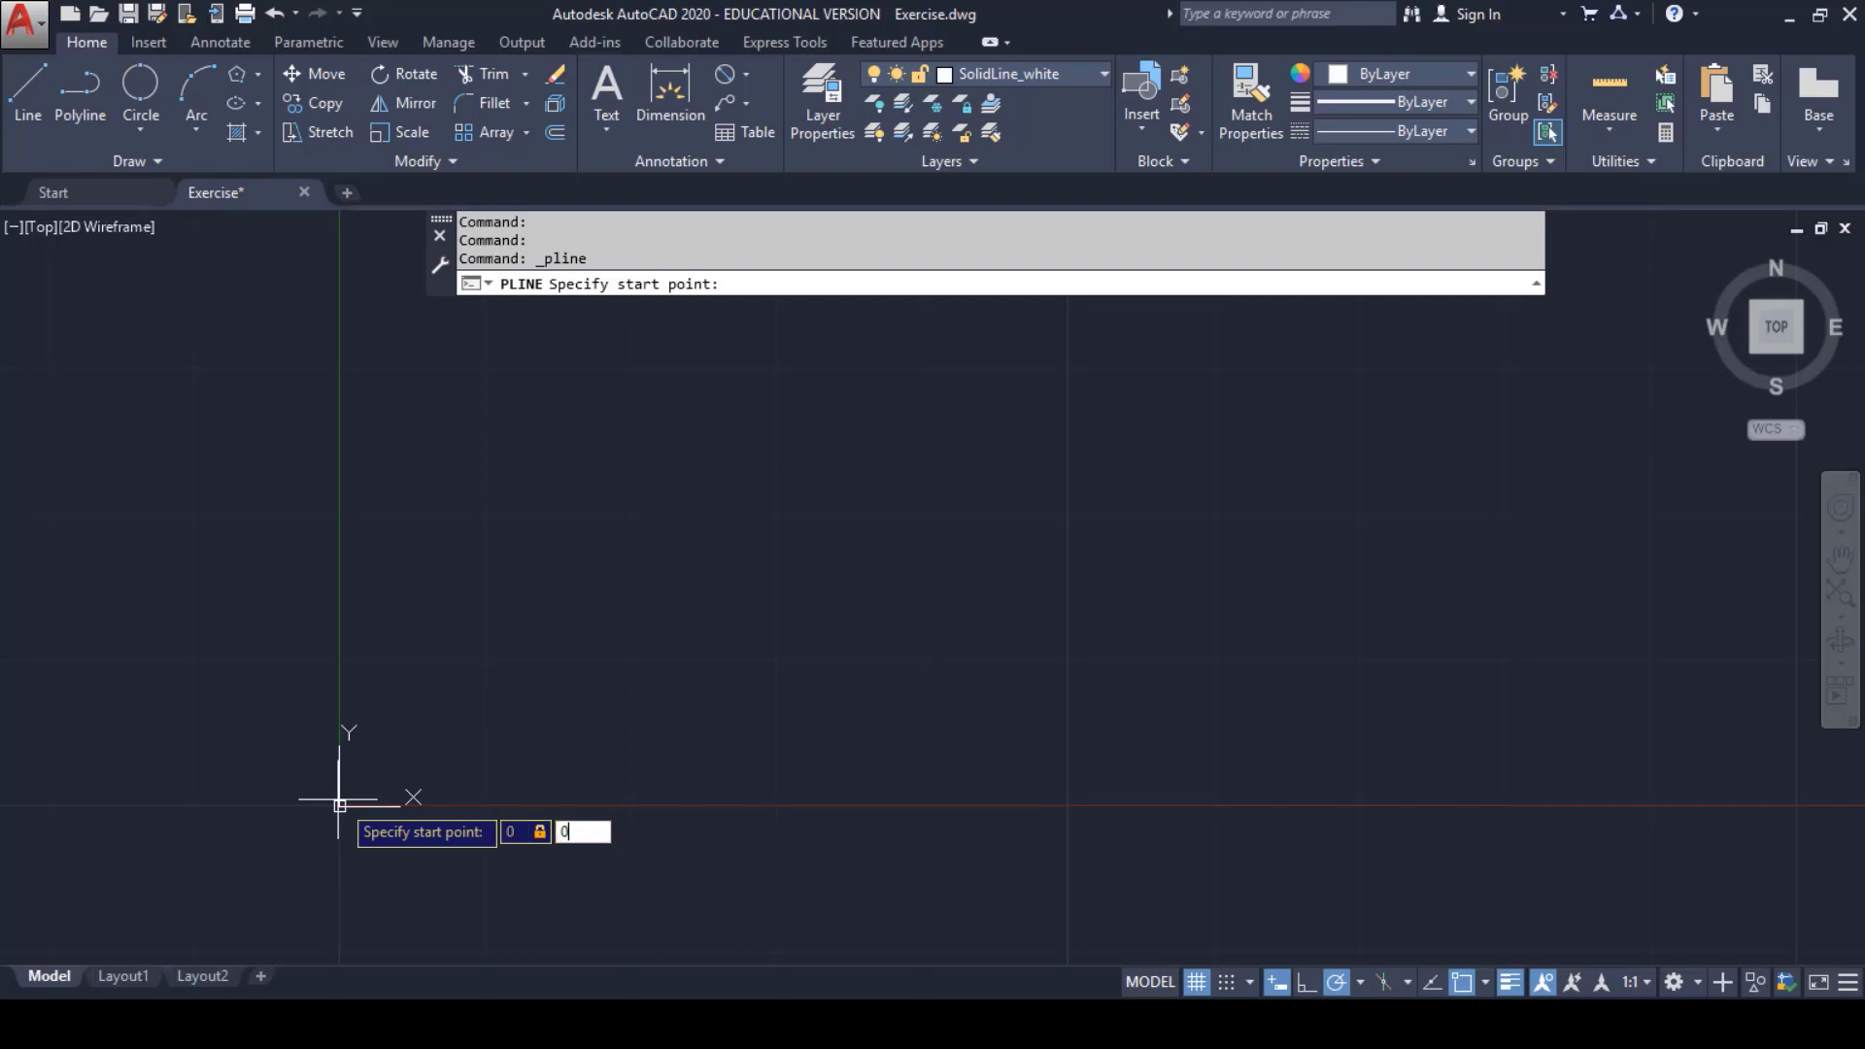
key(Return)
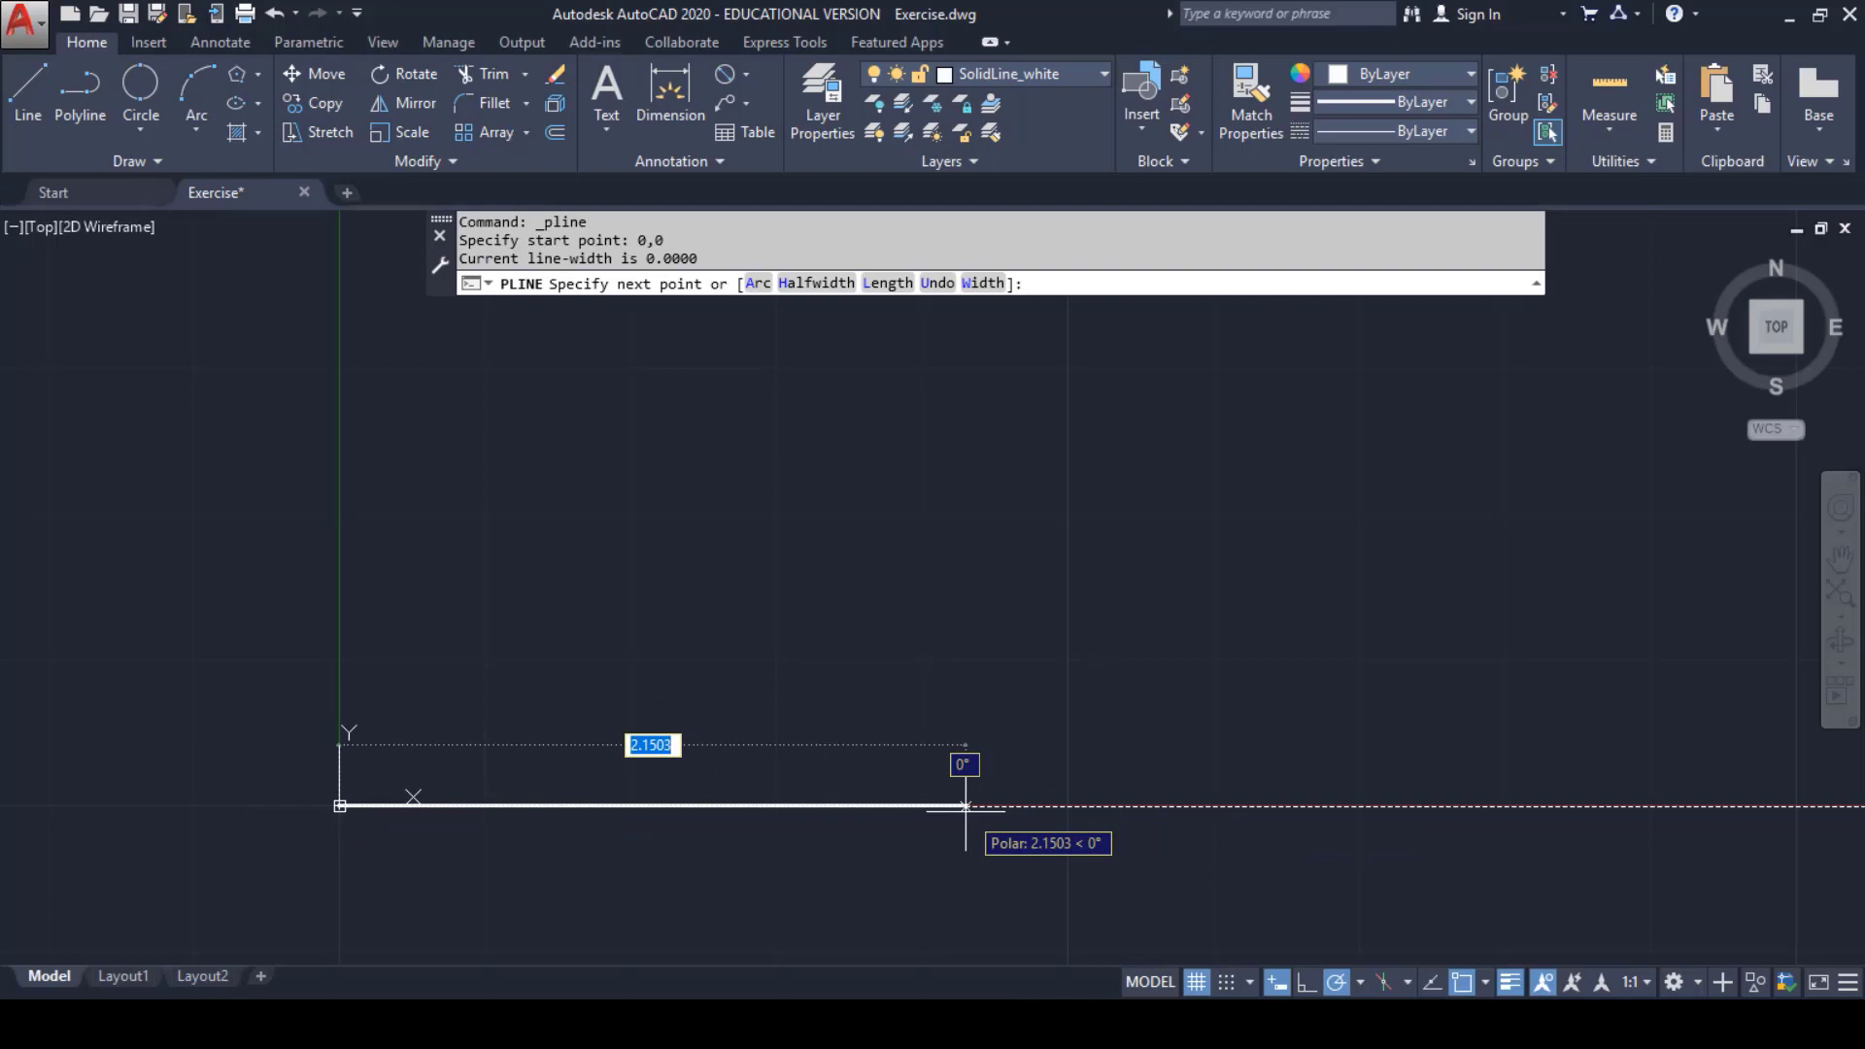
text(6)
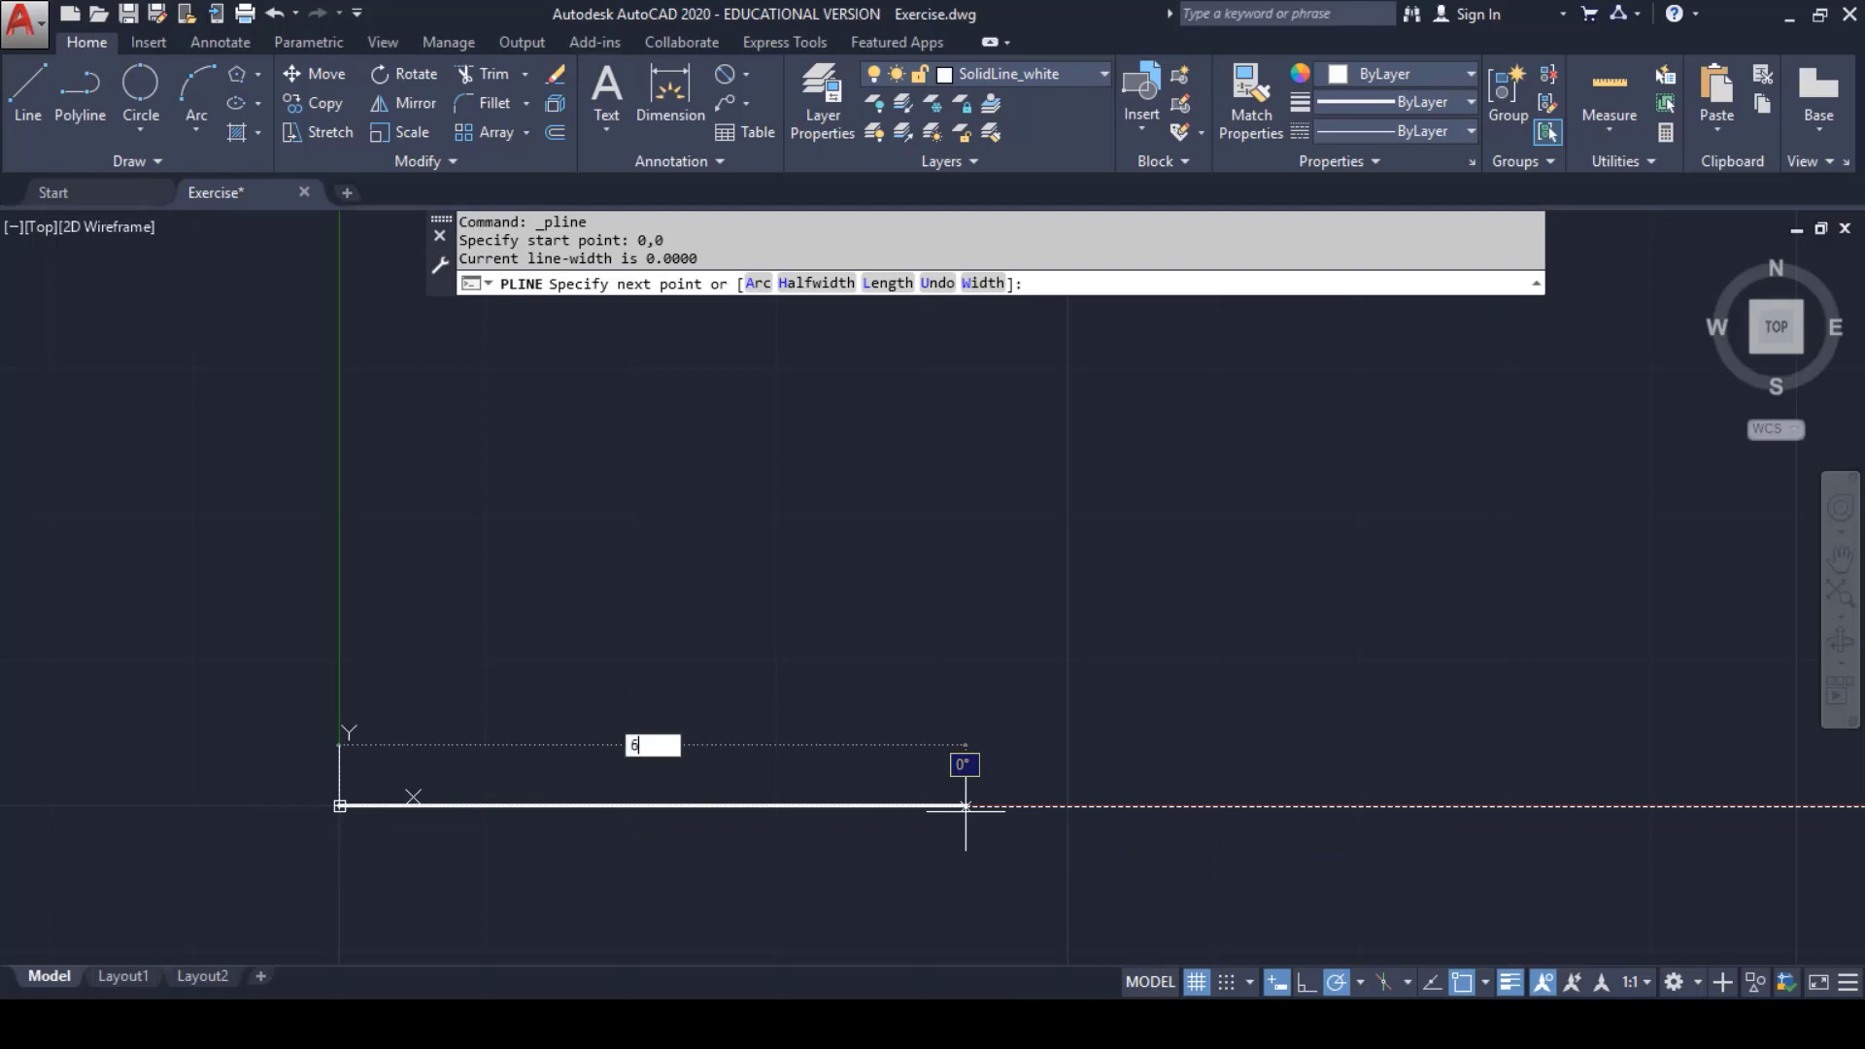
key(Return)
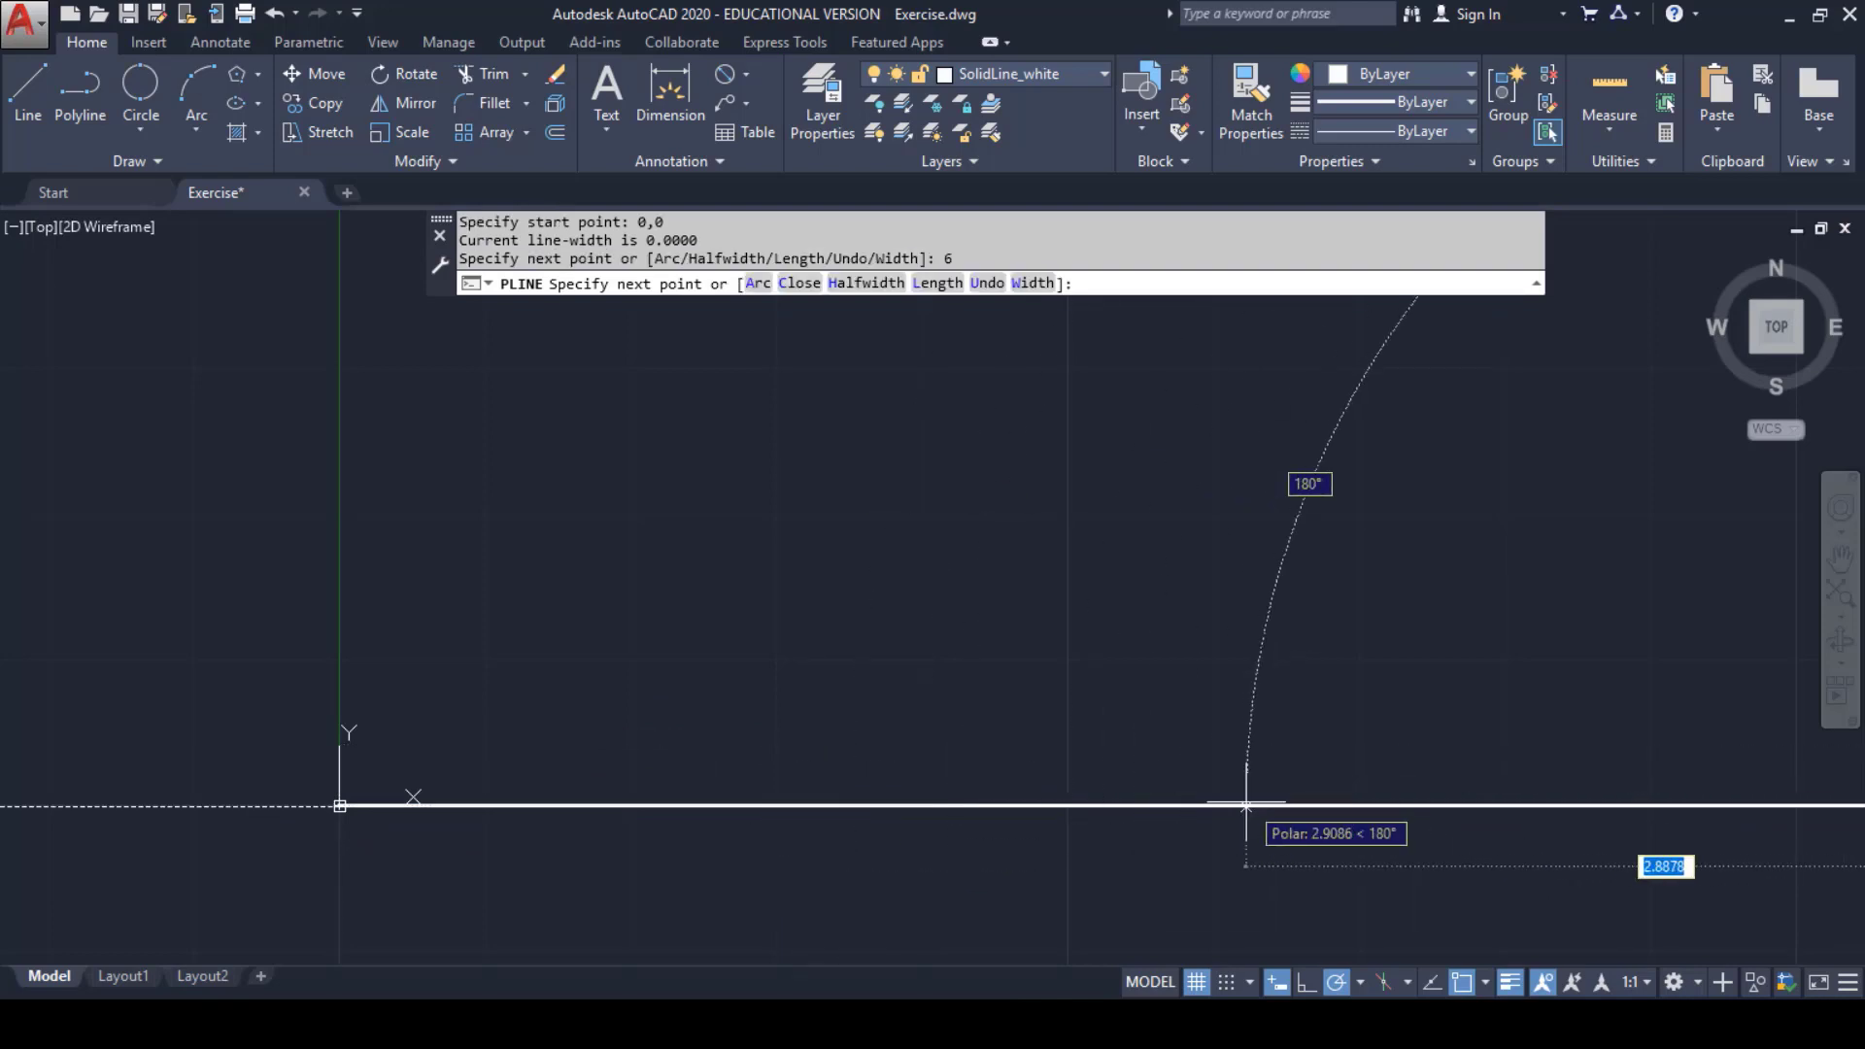
- Check the S-curve exercise in the PDF, return to AutoCAD and continue the polyline with an arc ending 4.5 units straight above the segment's end
scroll(1249, 803, down, 1)
middle_drag(850, 801, 1245, 801)
middle_drag(1634, 793, 1453, 780)
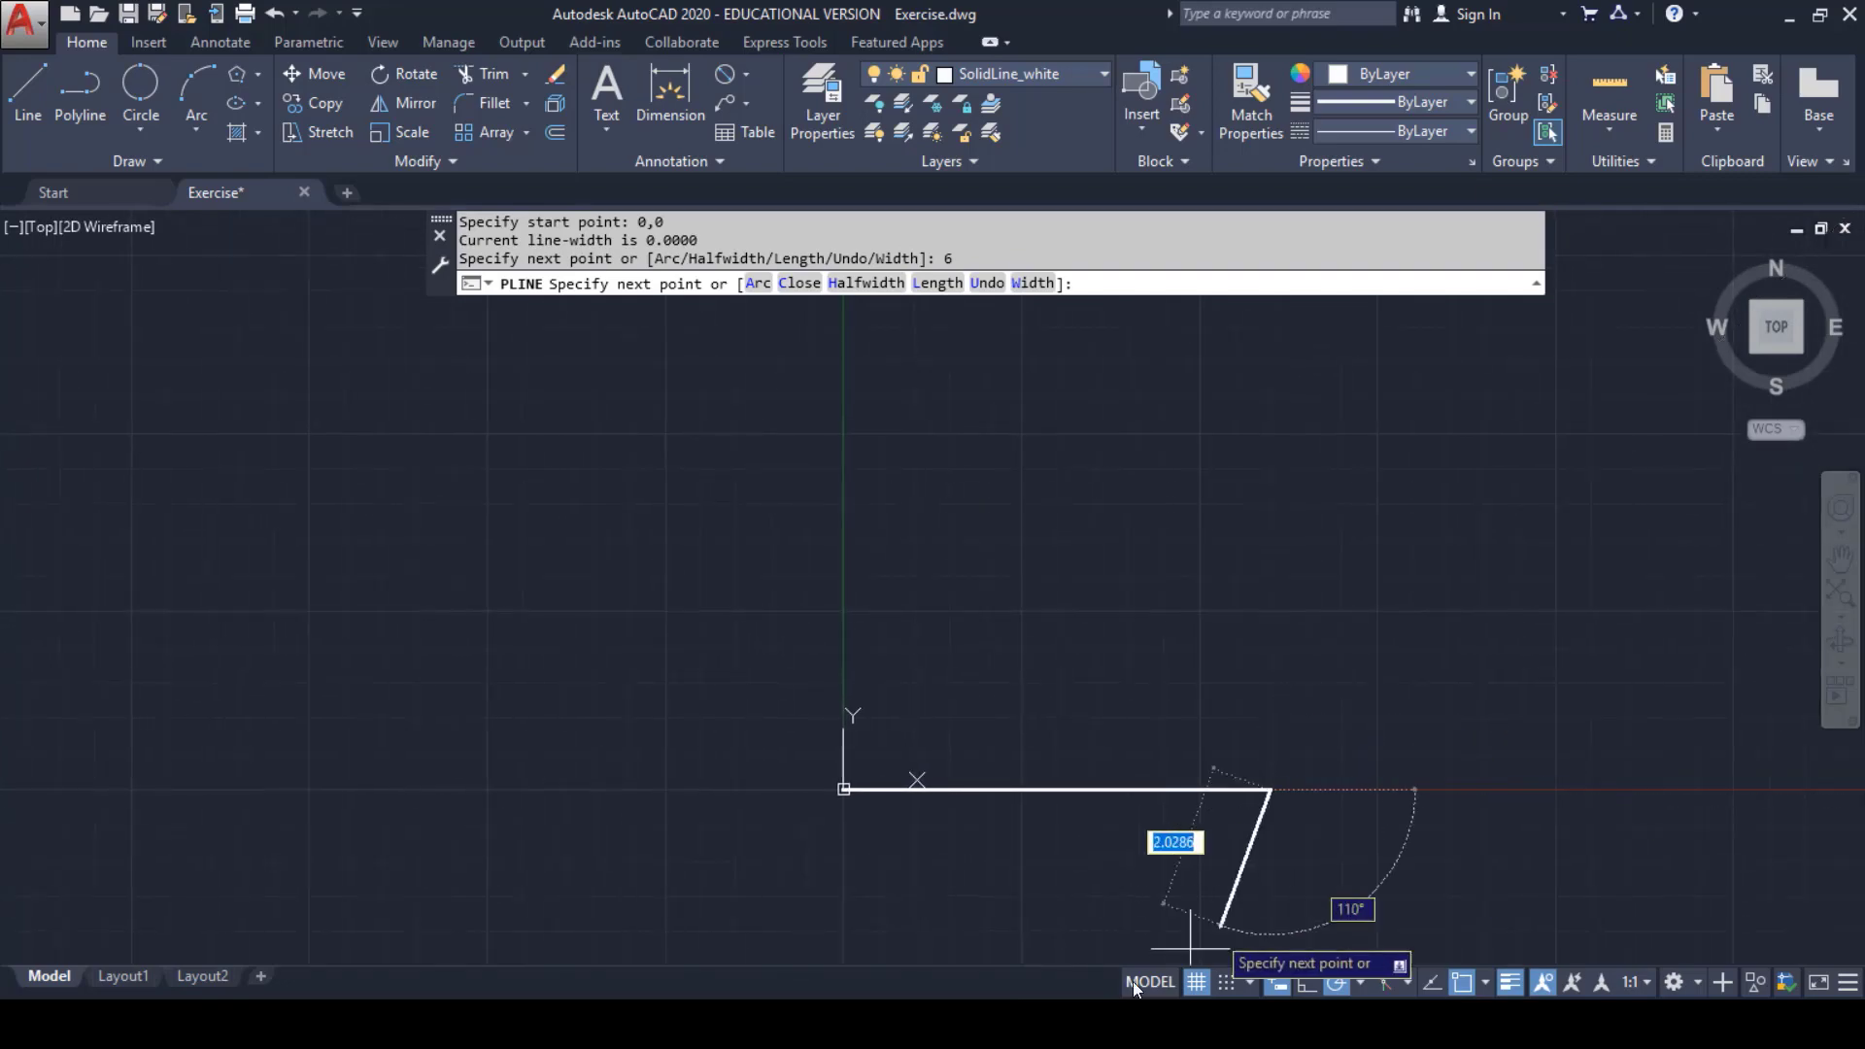
click(1049, 1020)
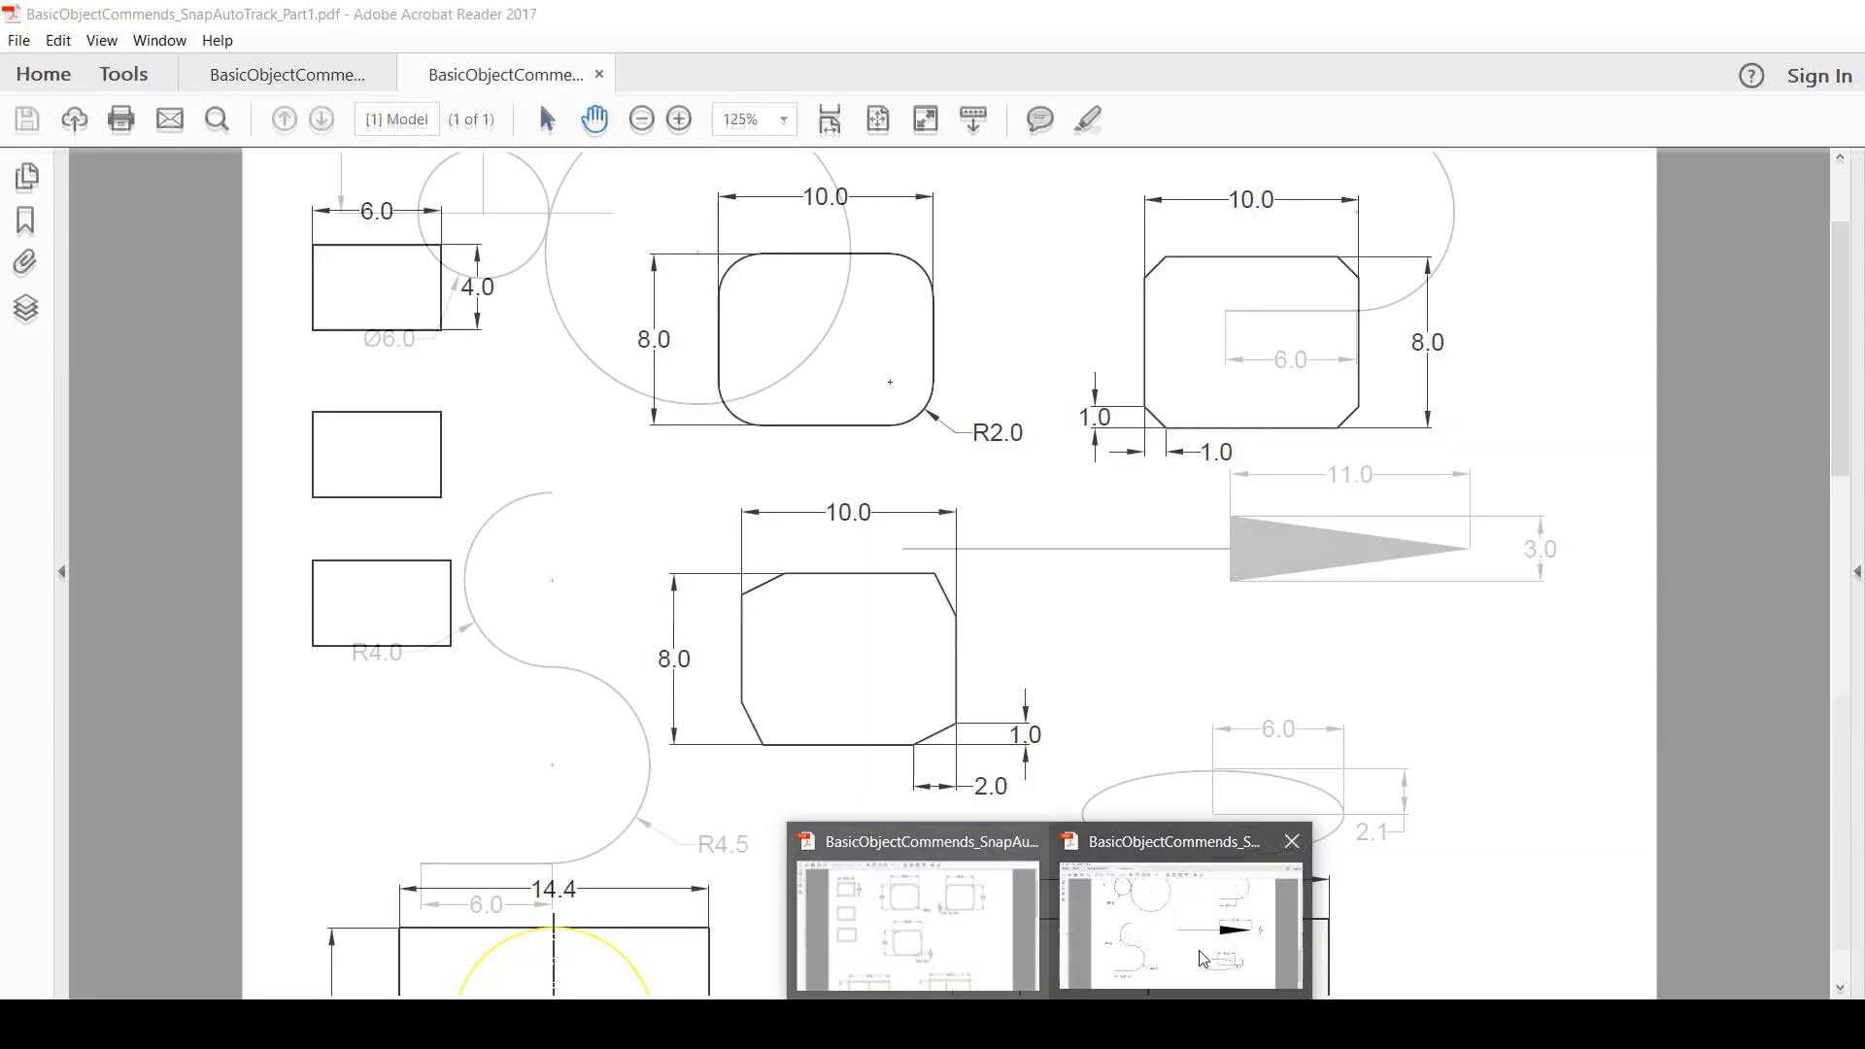
click(1202, 959)
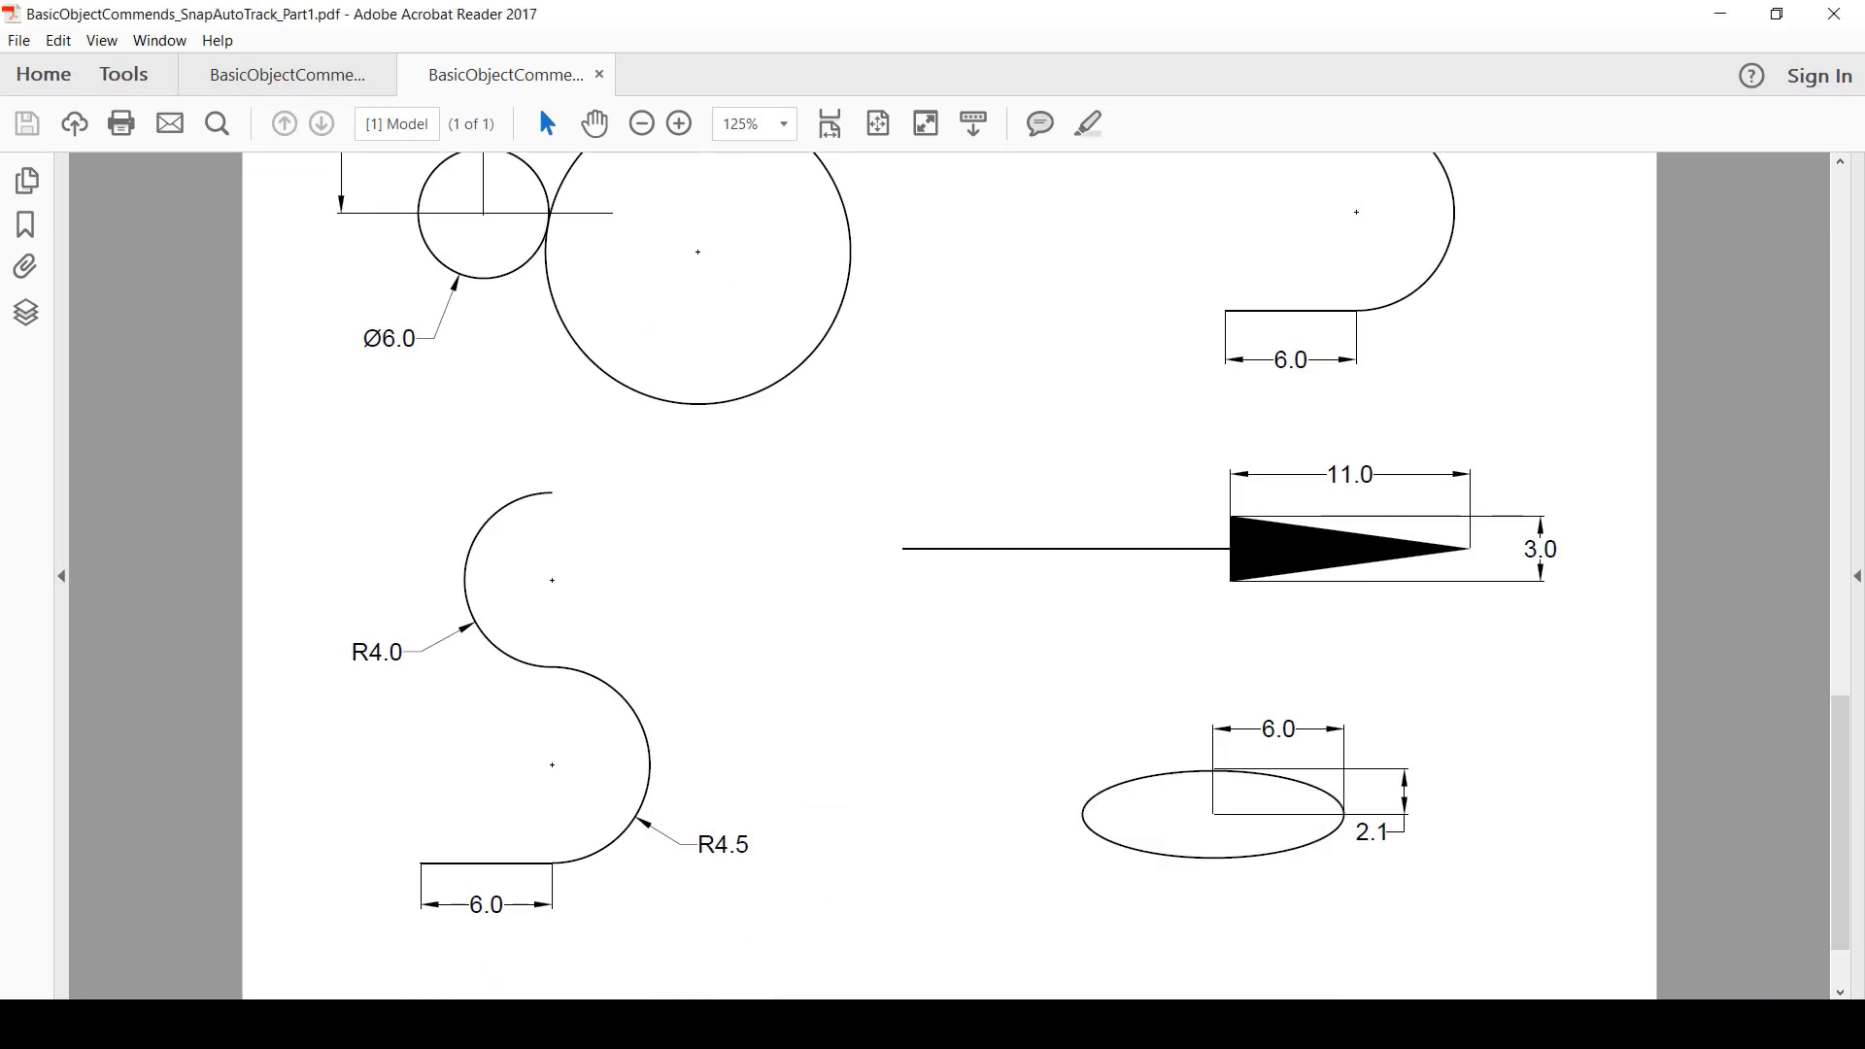
key(alt+Tab)
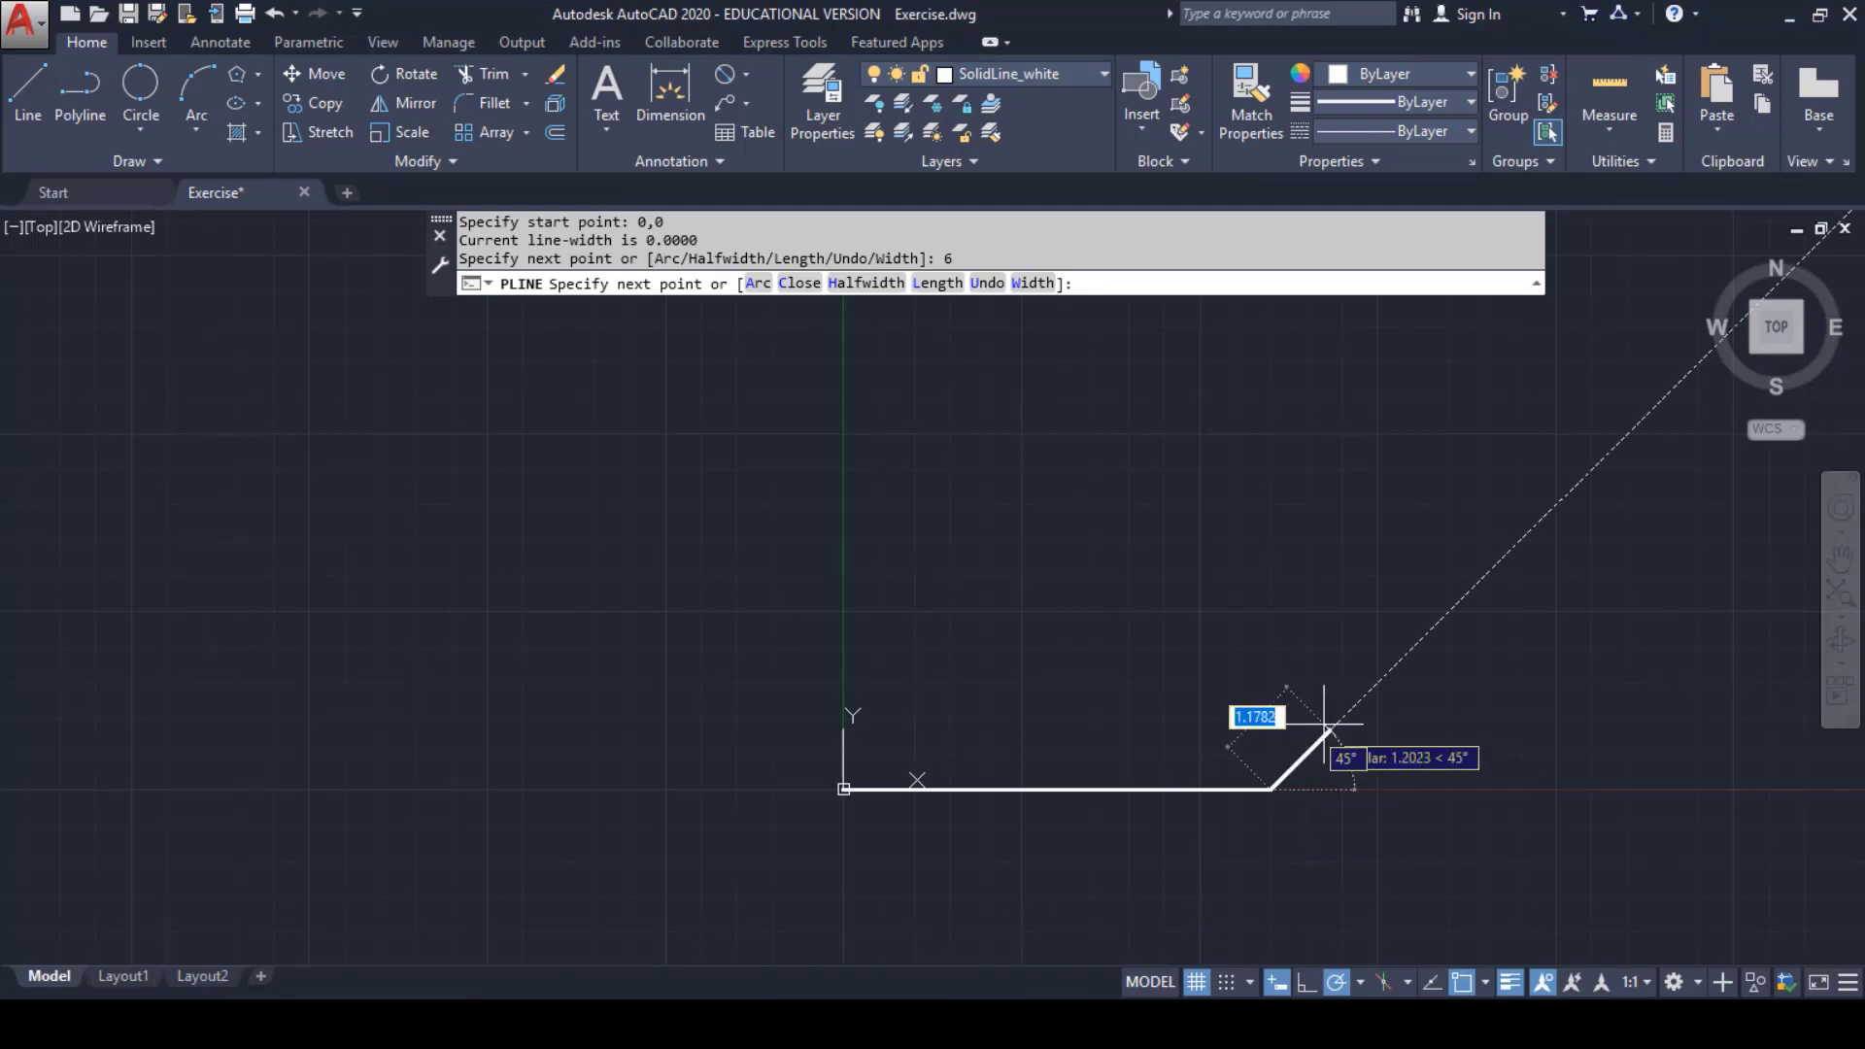
click(752, 286)
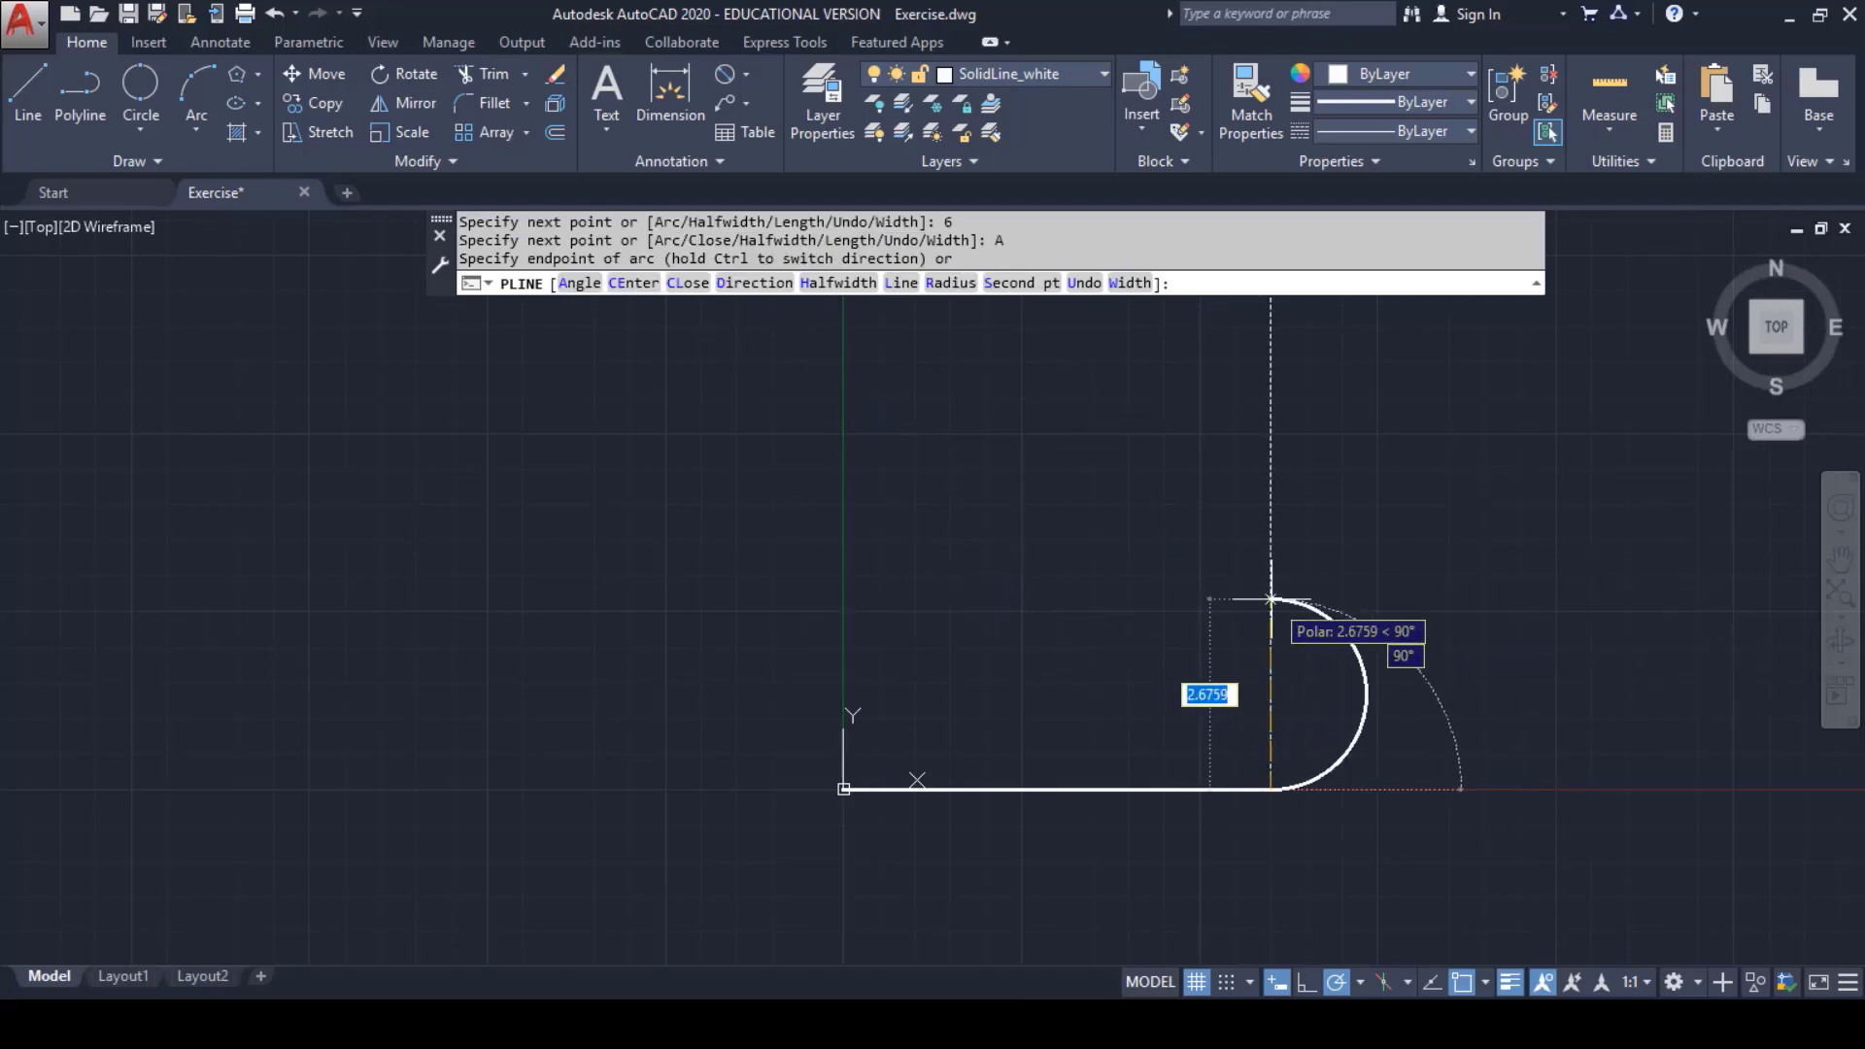
text(4.5)
key(Return)
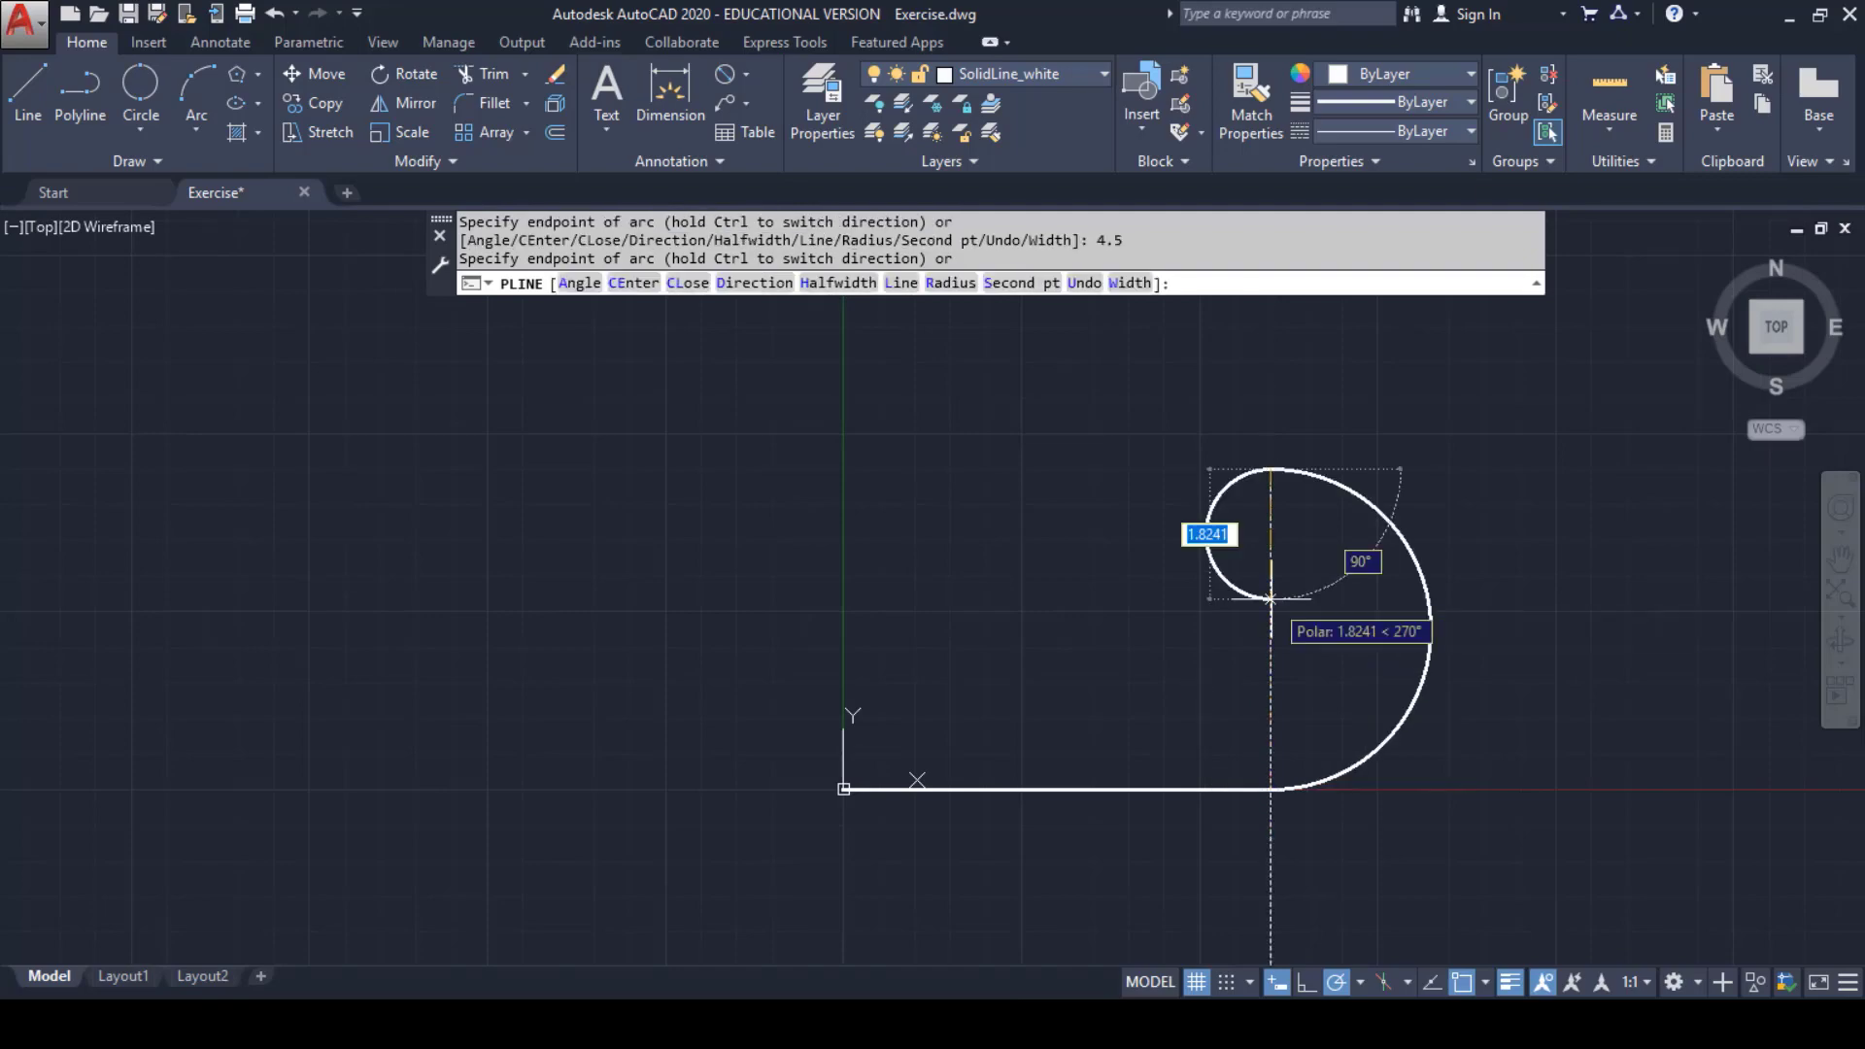
- Add a second, oppositely curved arc ending 4 units straight above the first arc's end, and finish the polyline
scroll(1280, 386, up, 2)
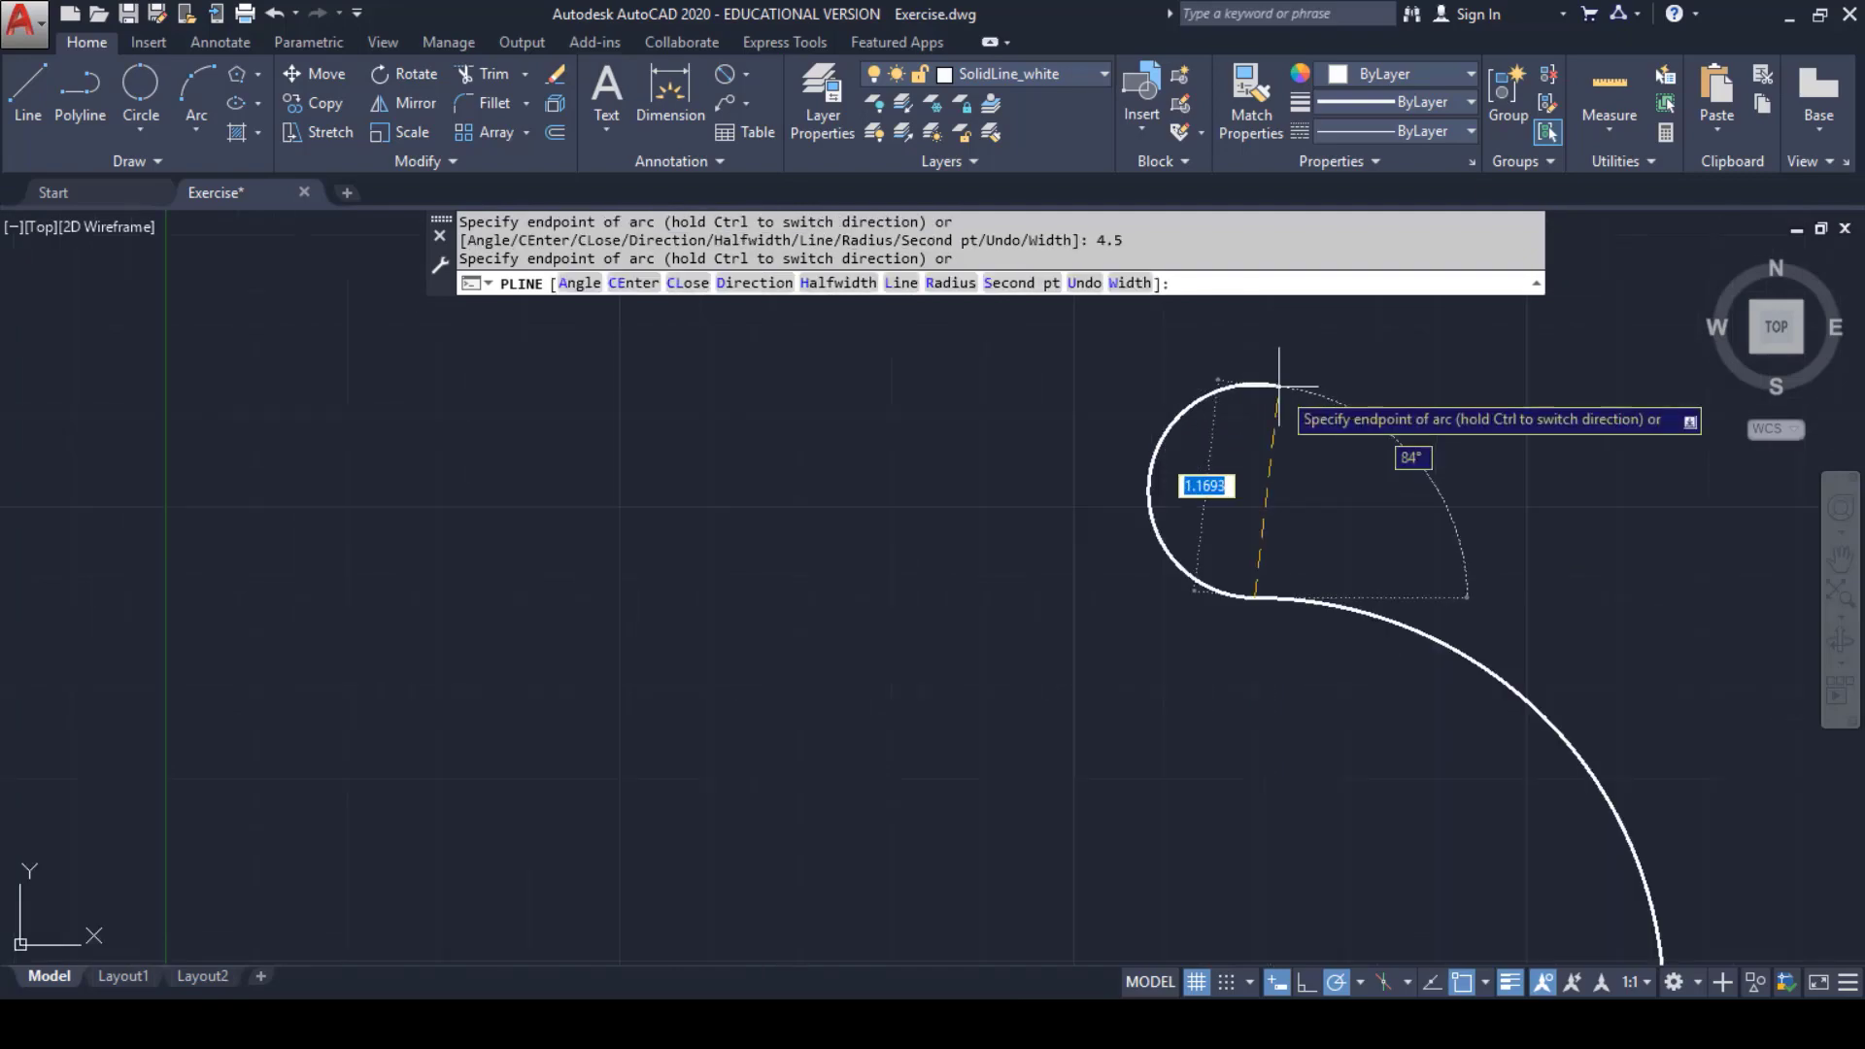
scroll(1314, 381, down, 2)
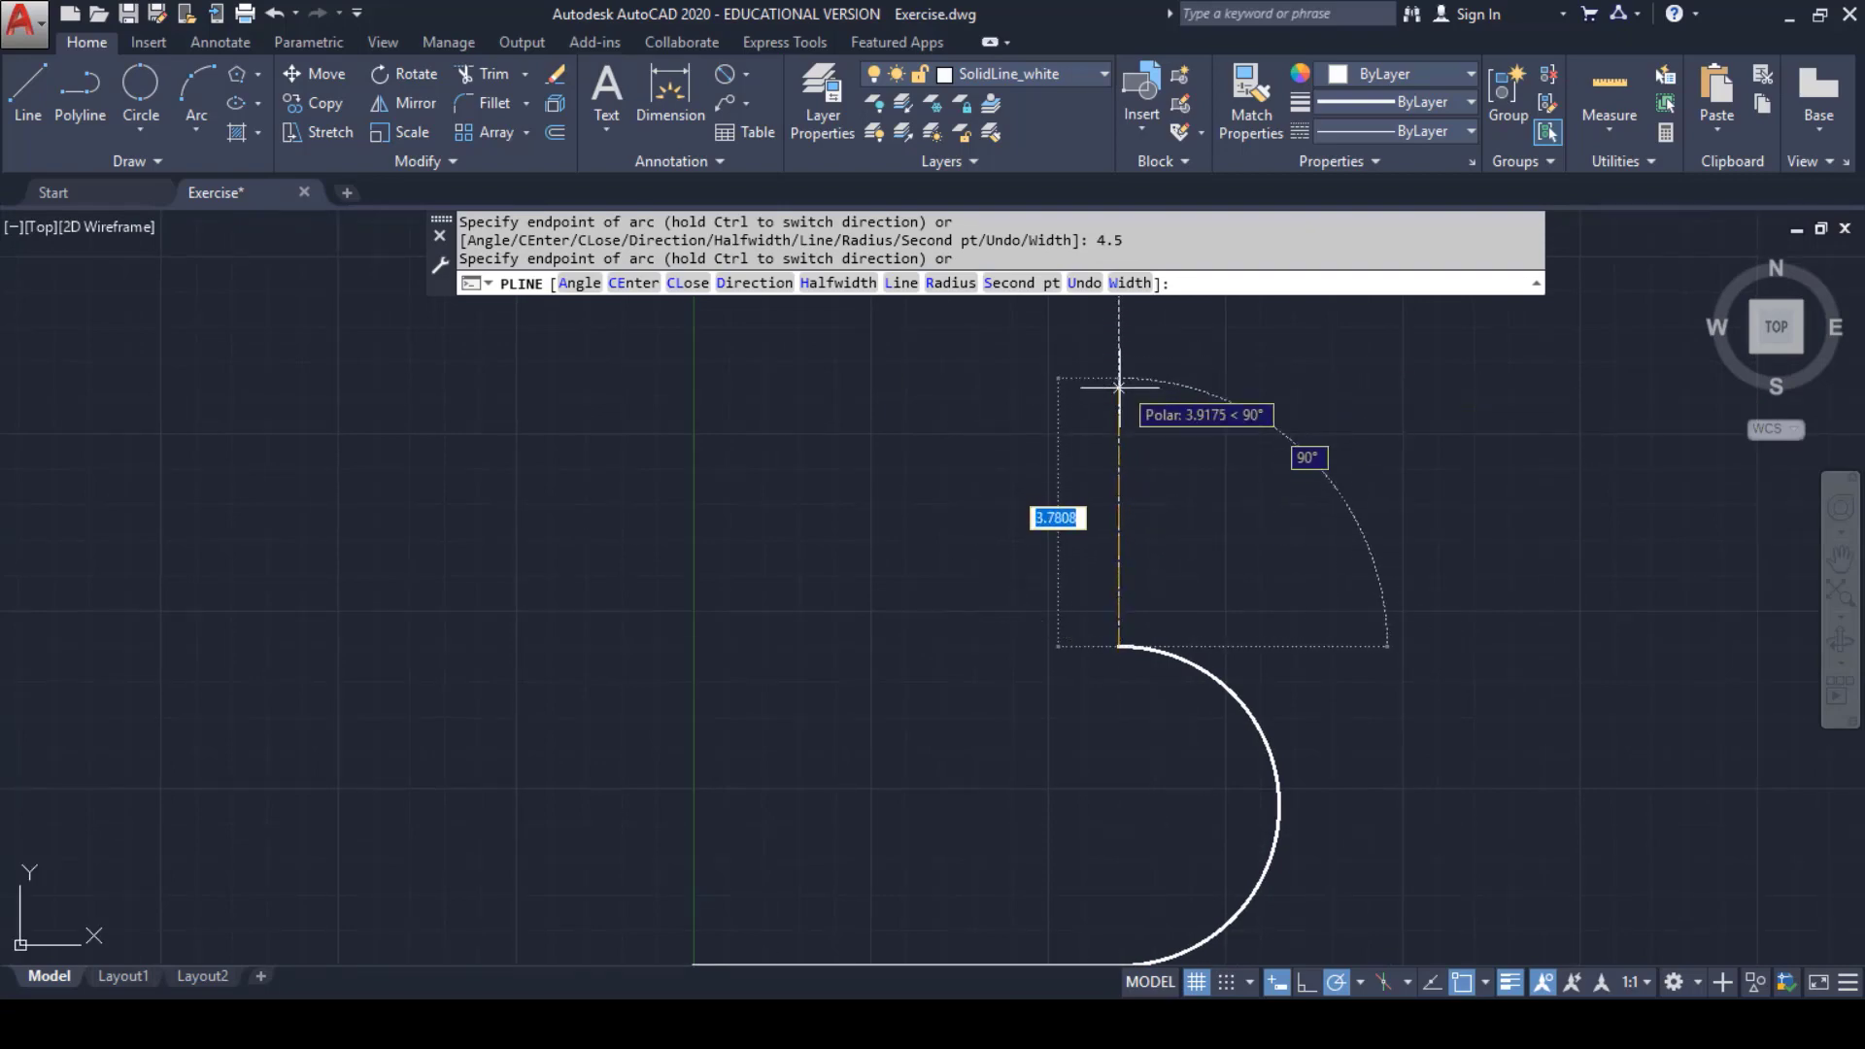
key(ctrl)
text(4)
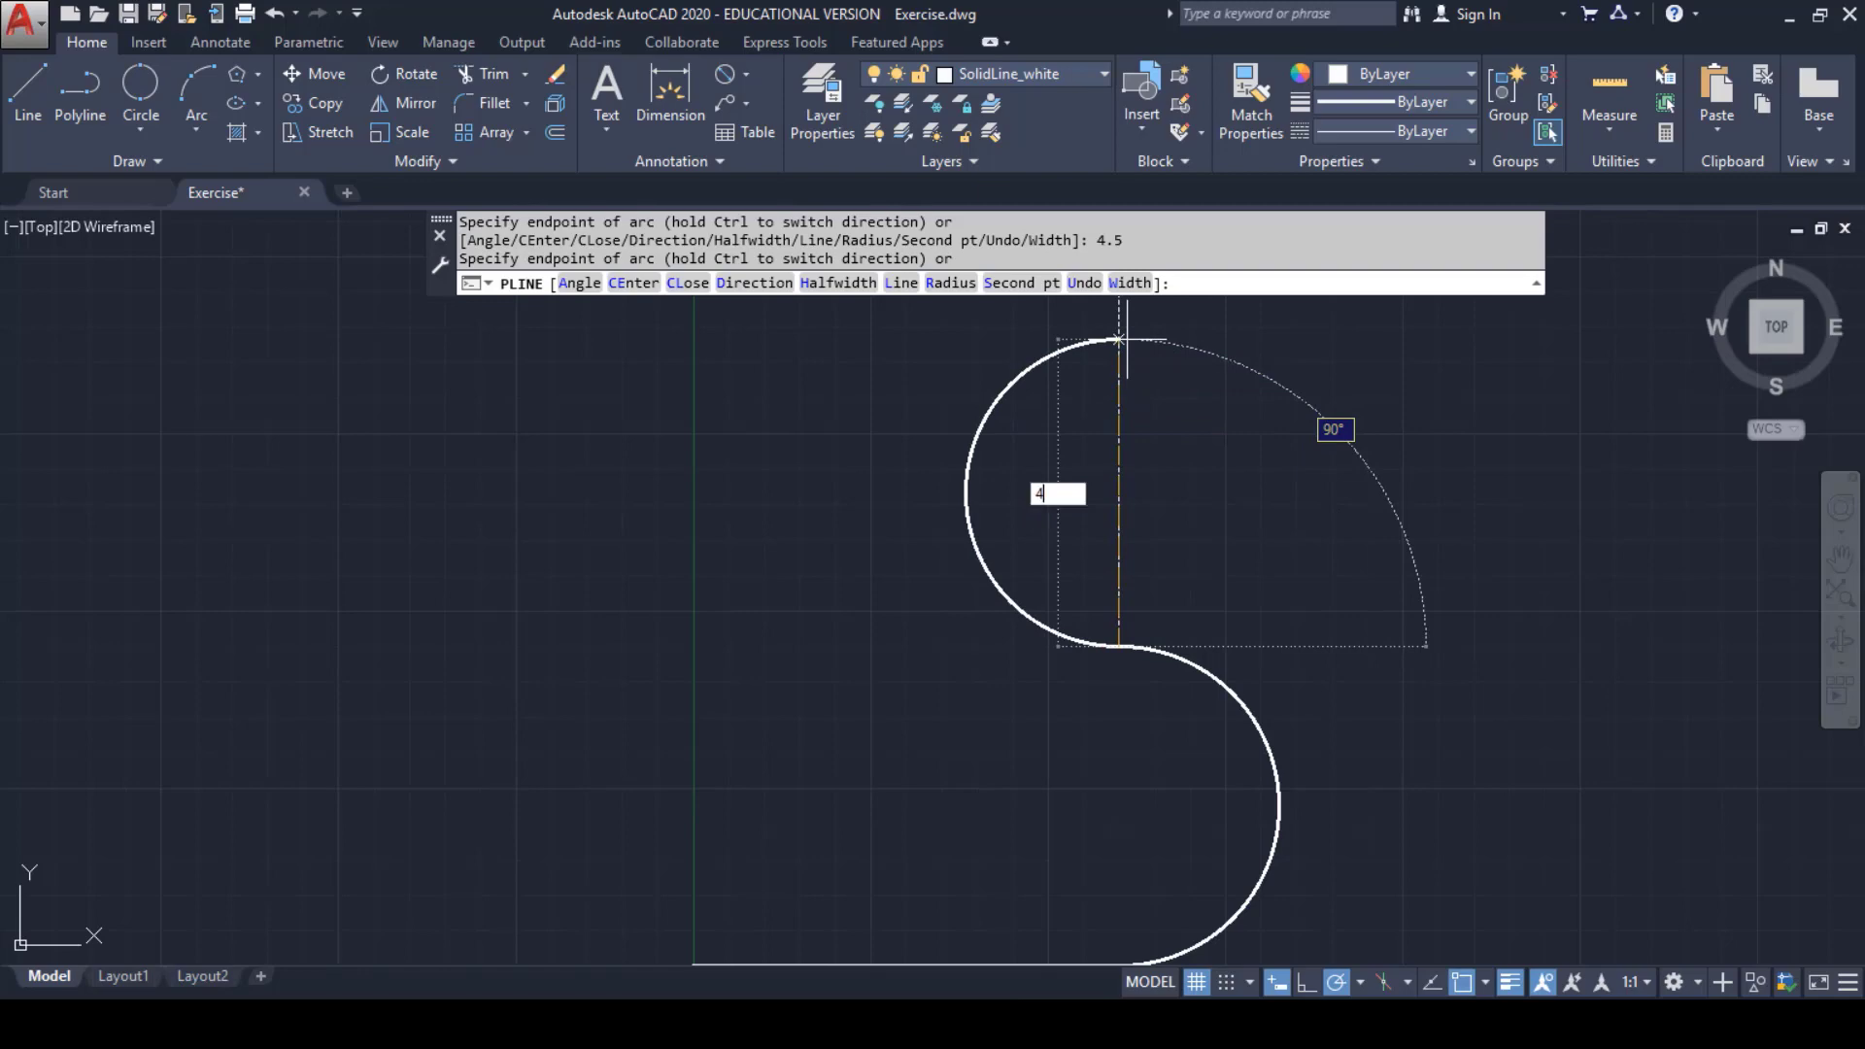
key(Return)
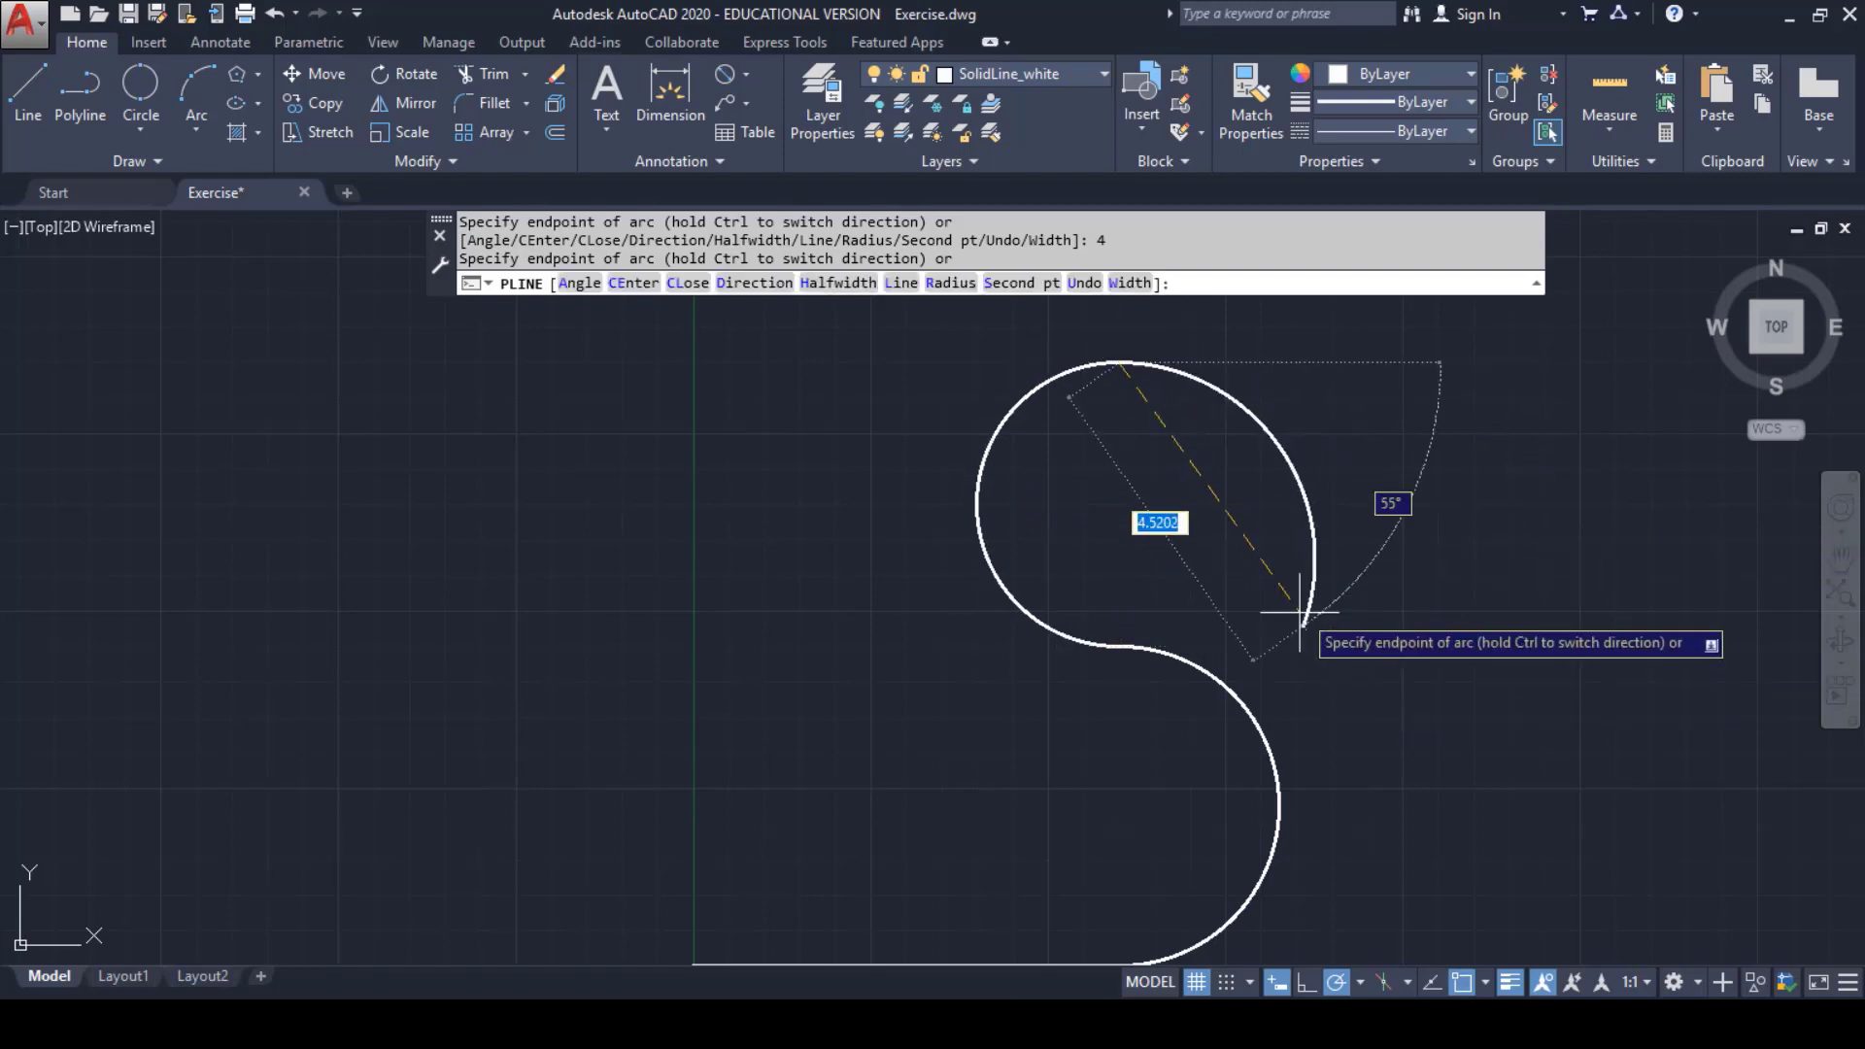
key(Escape)
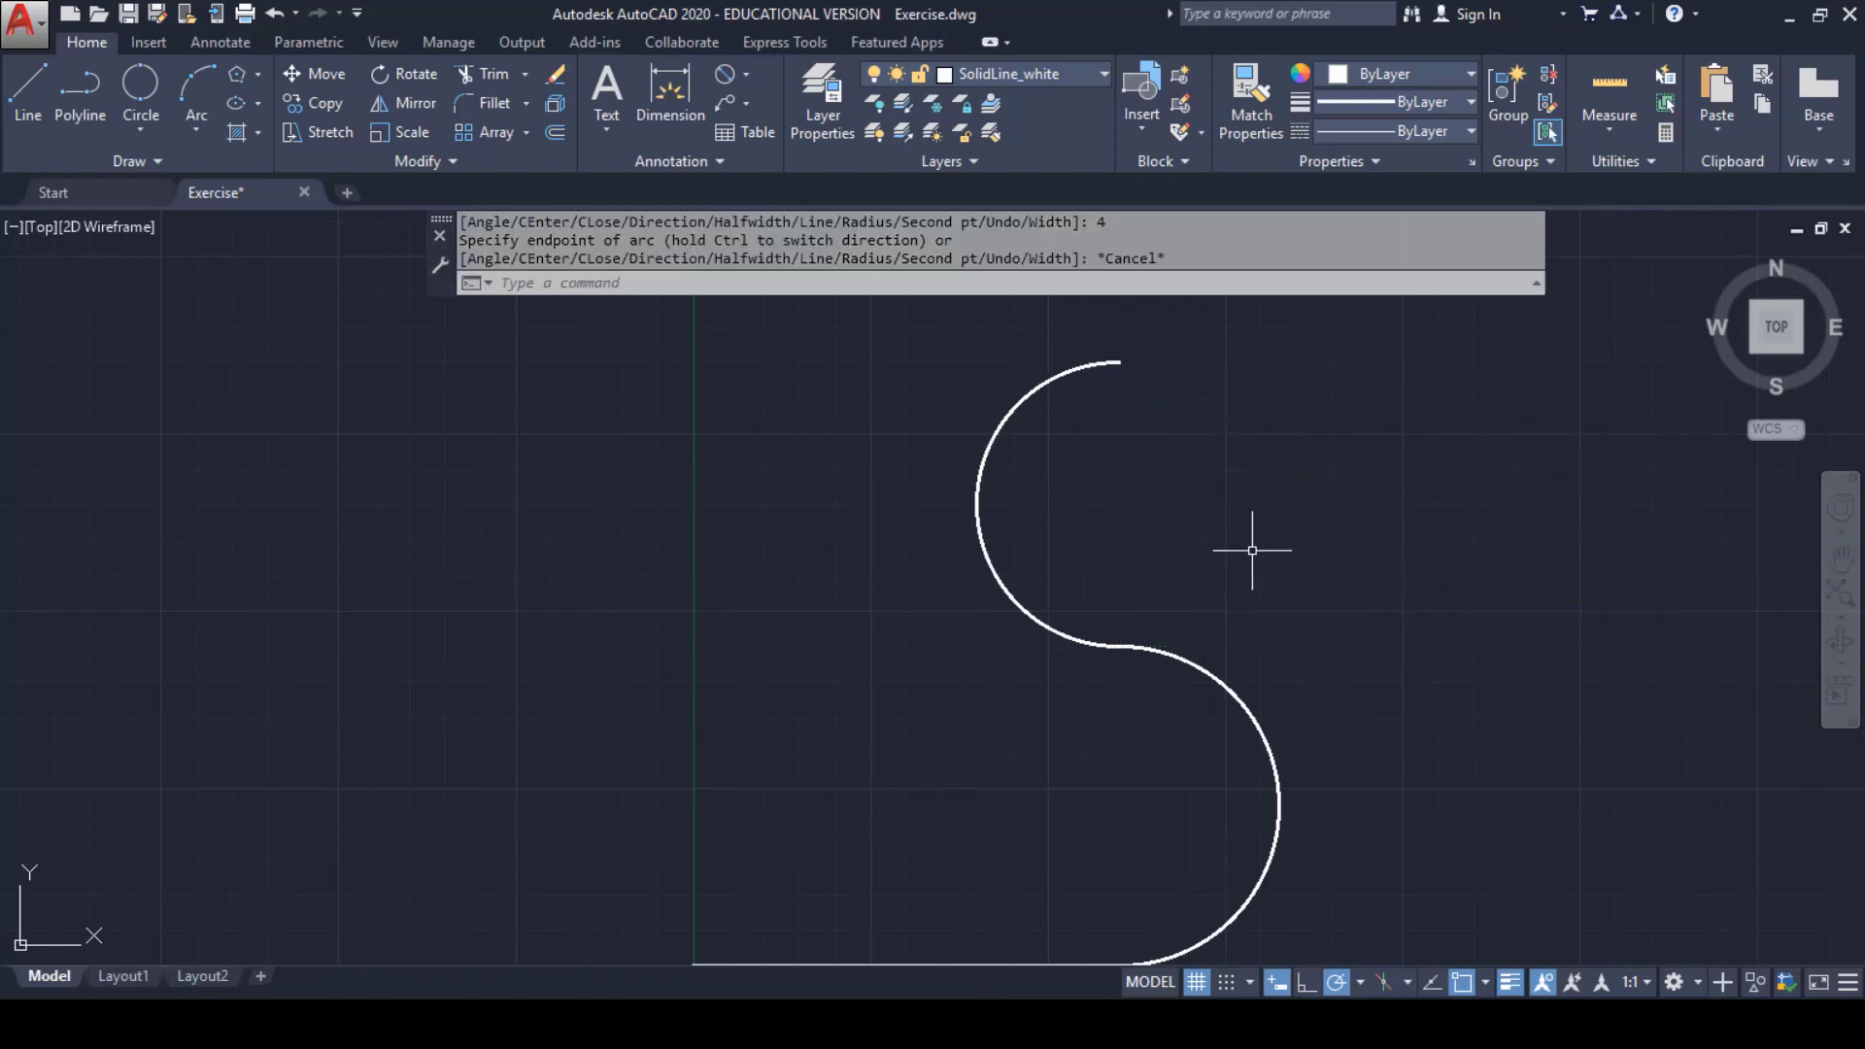
scroll(1253, 551, down, 2)
middle_drag(1254, 550, 845, 558)
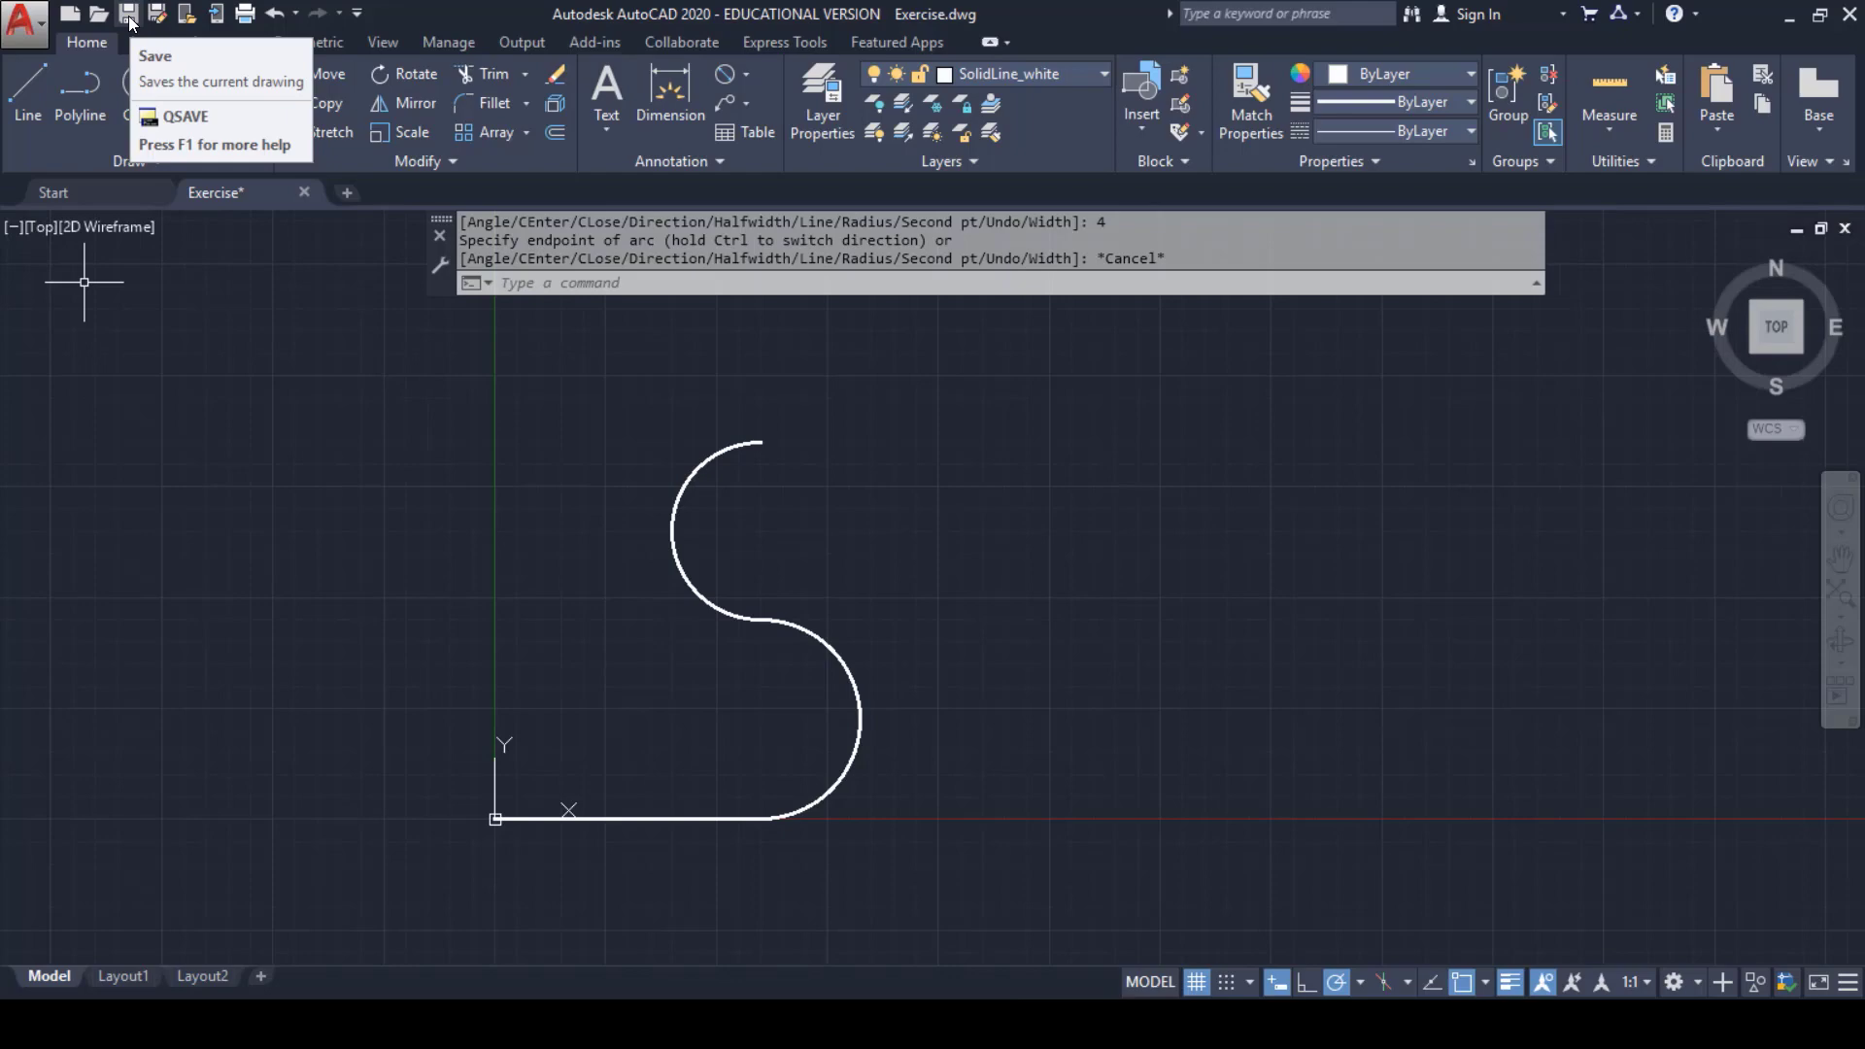
- Examine the solid arrow exercise in the PDF, return to AutoCAD and start a new polyline in the empty area right of the S-curve
mouse_move(1050, 1025)
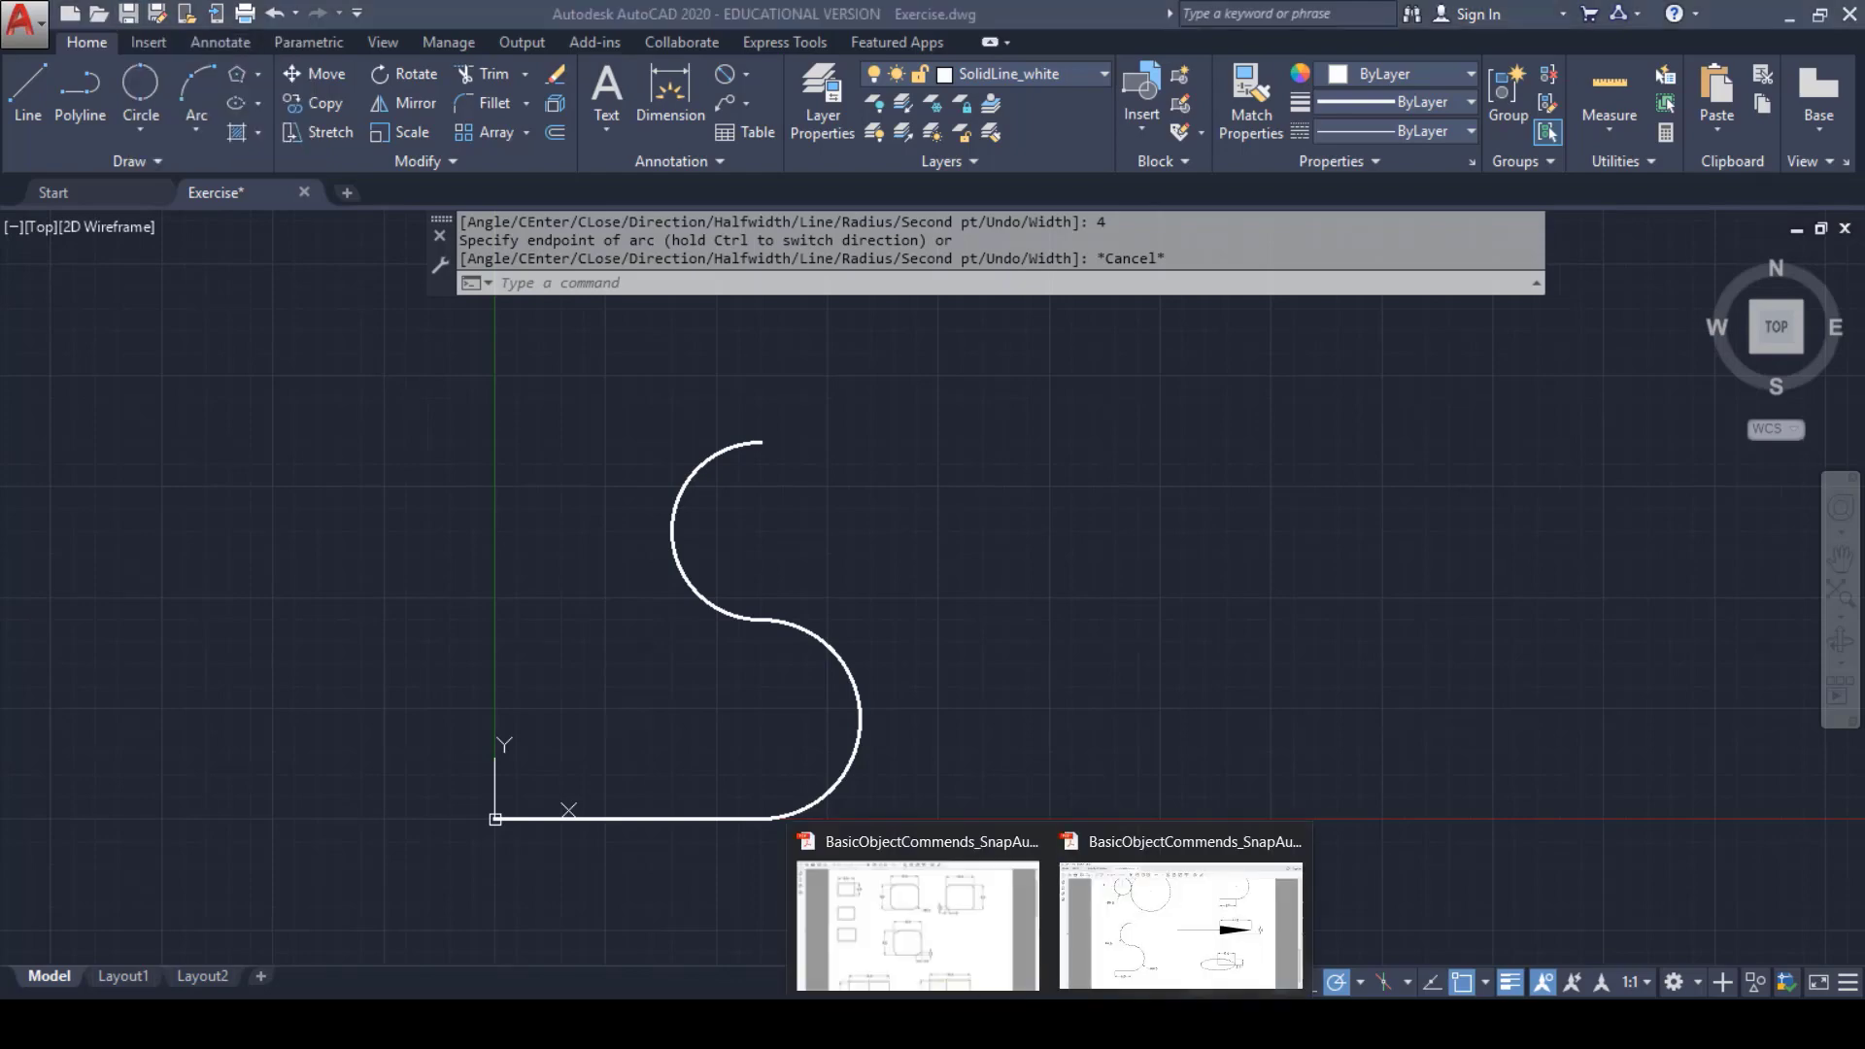
click(902, 940)
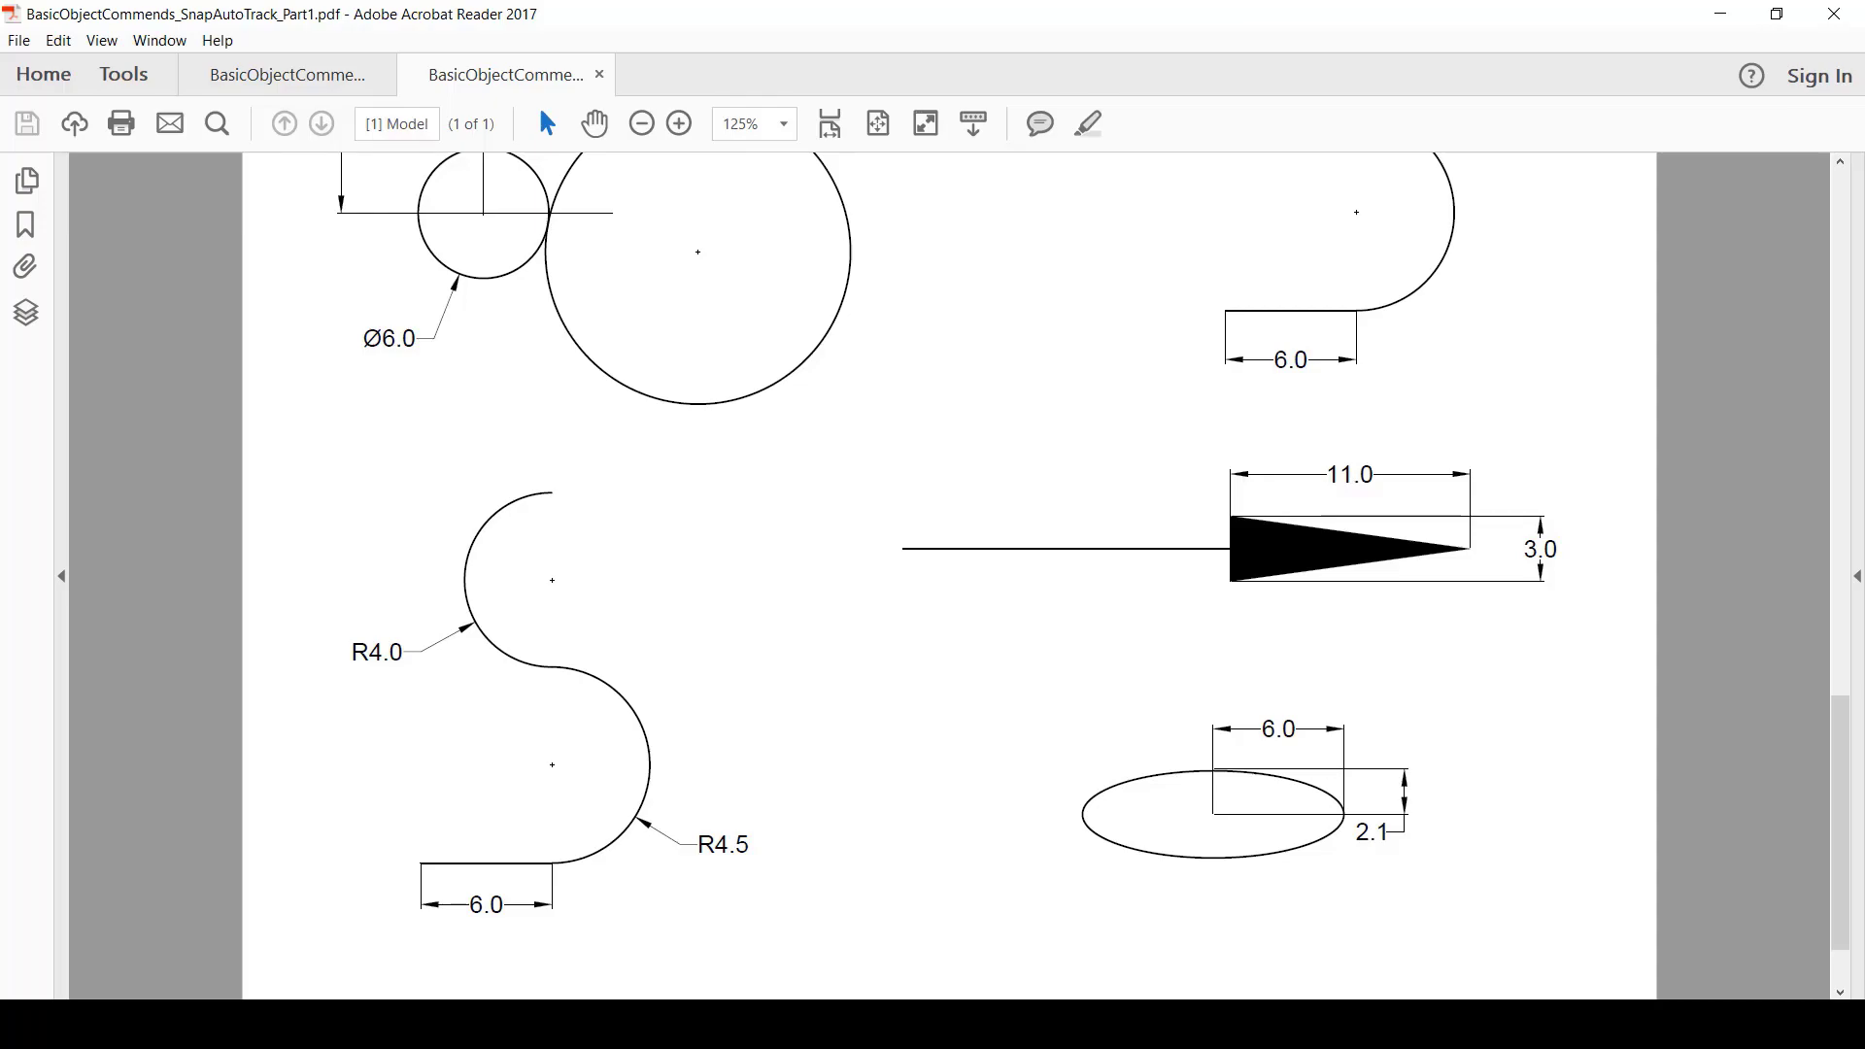
key(alt+Tab)
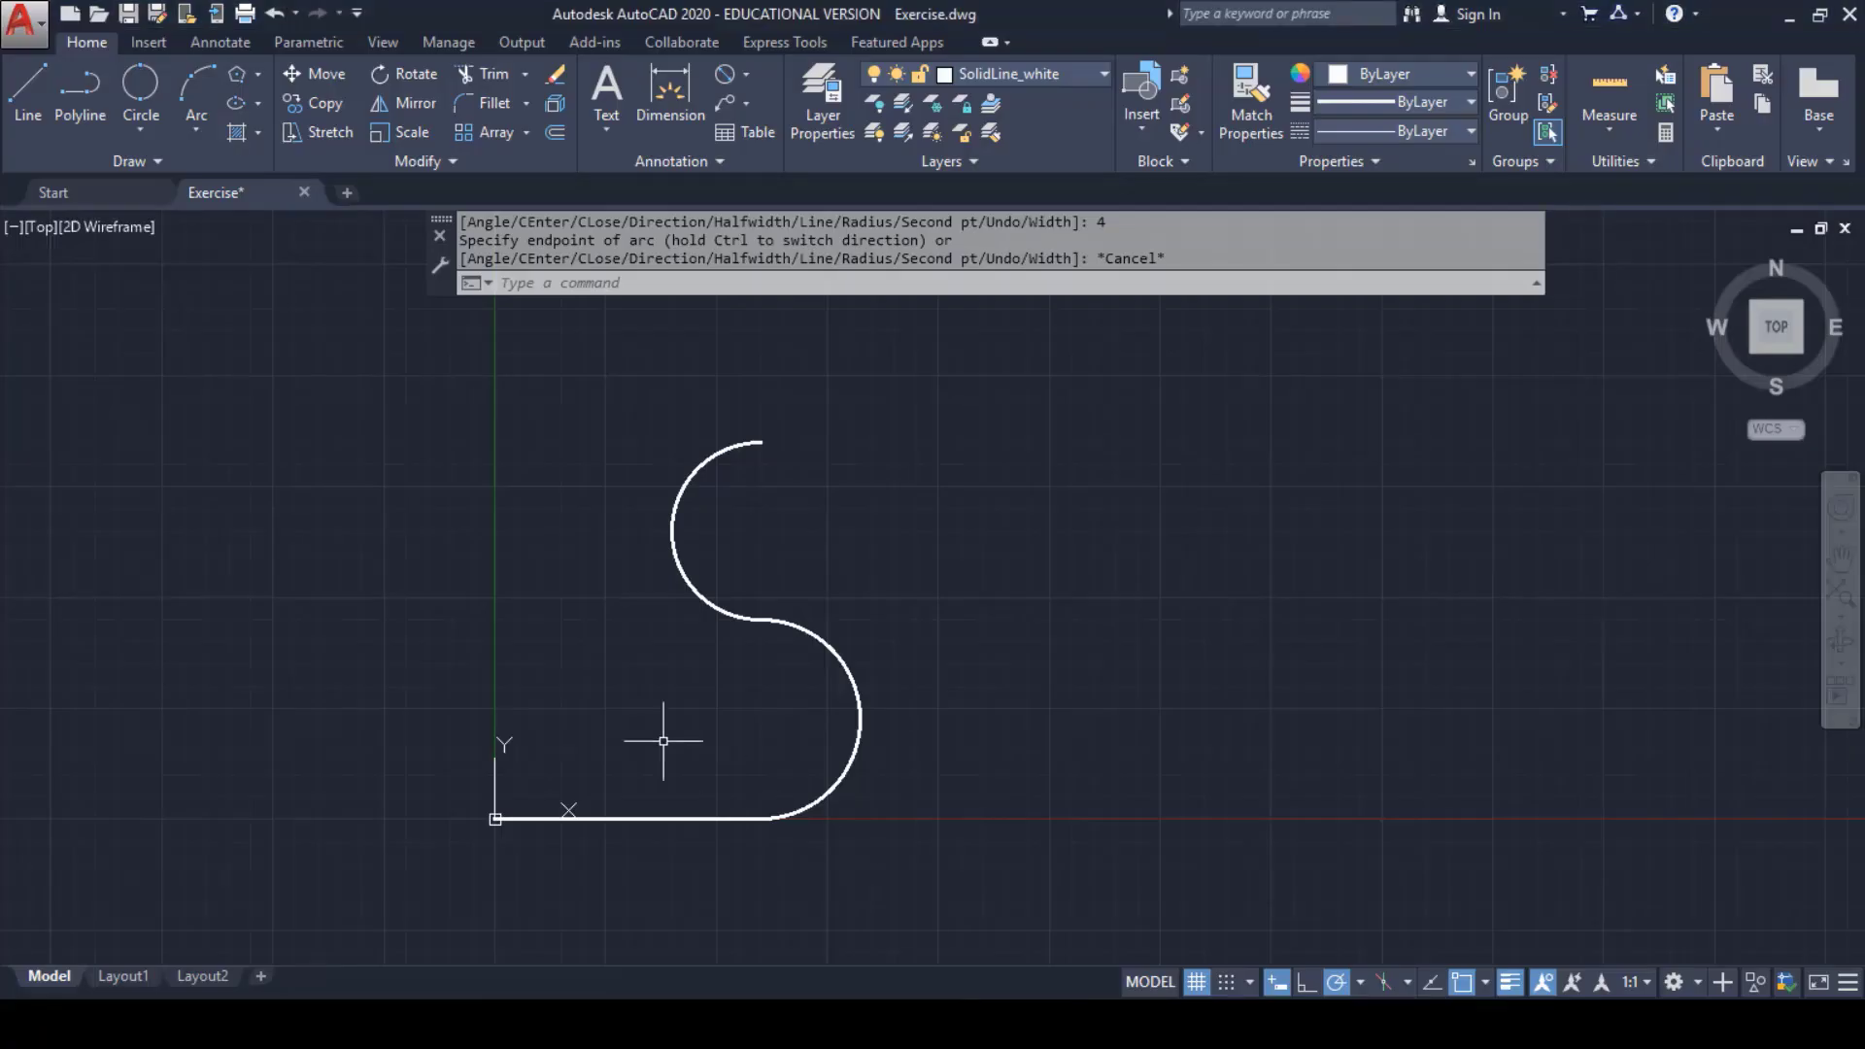
click(71, 129)
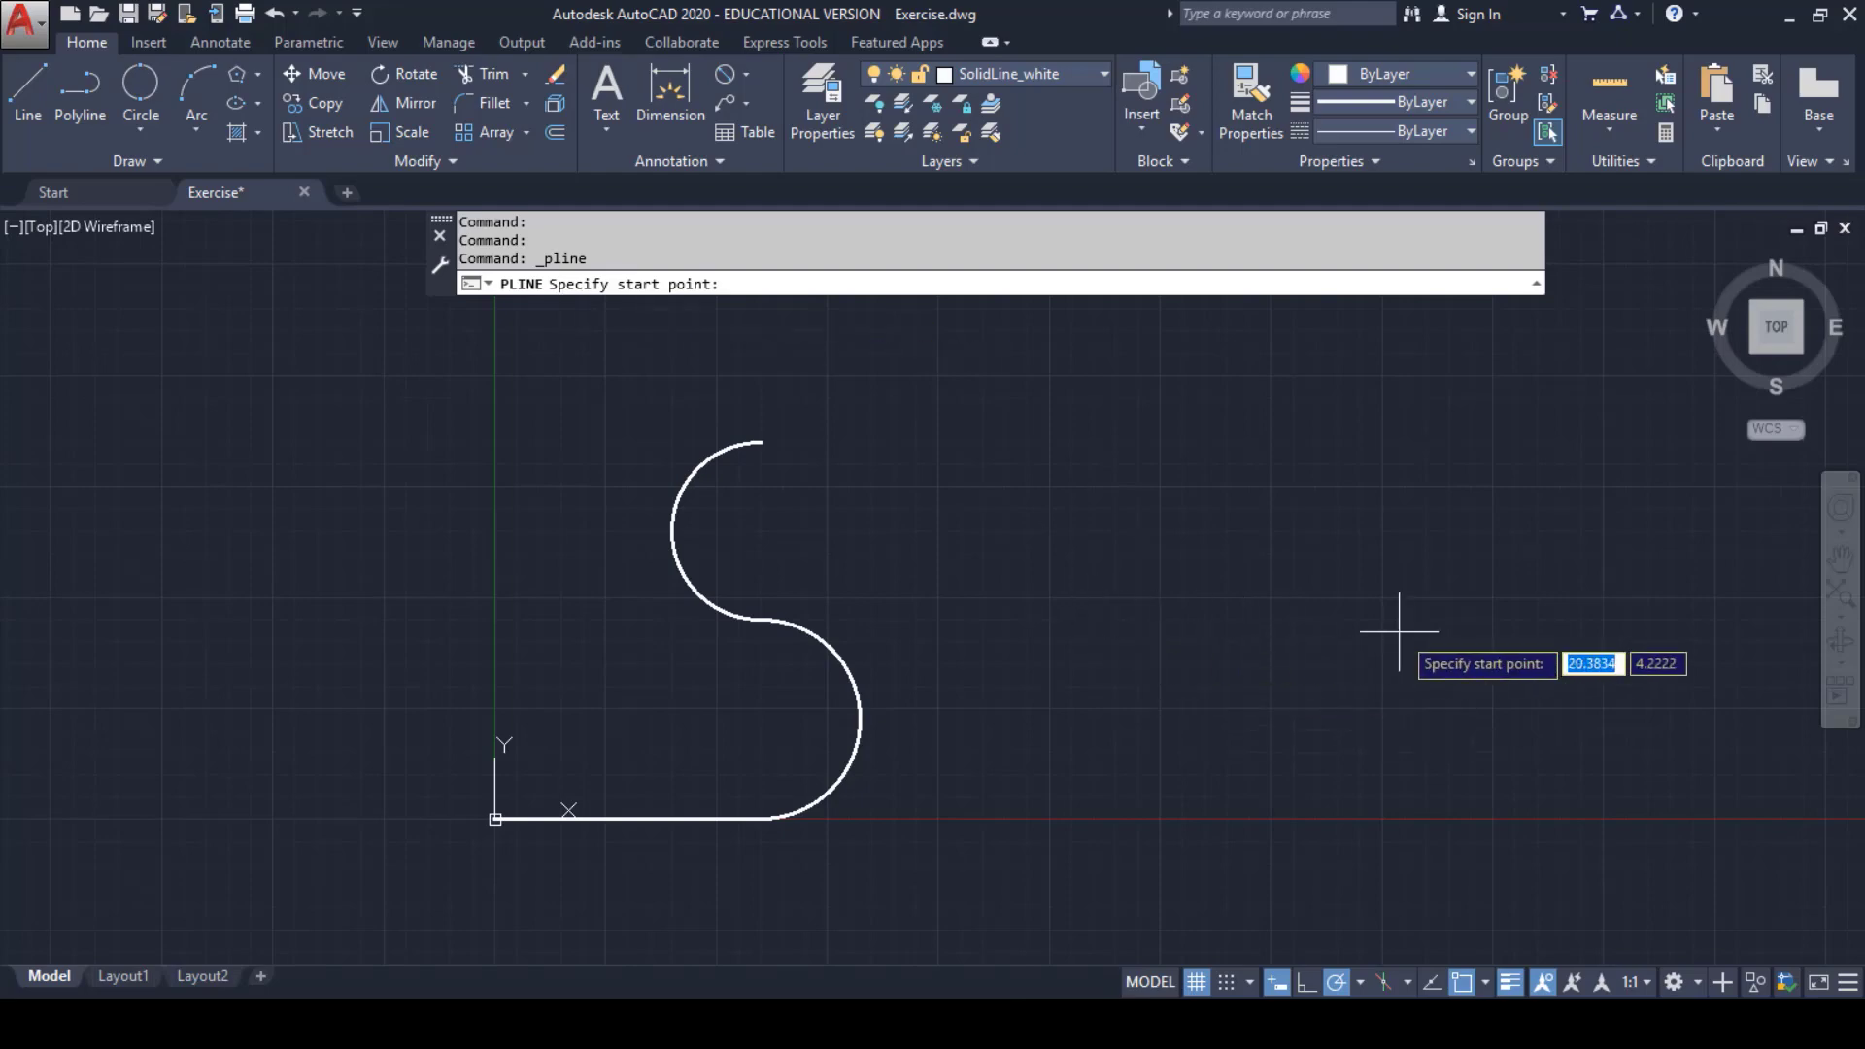
click(1461, 638)
middle_drag(1664, 614, 1173, 649)
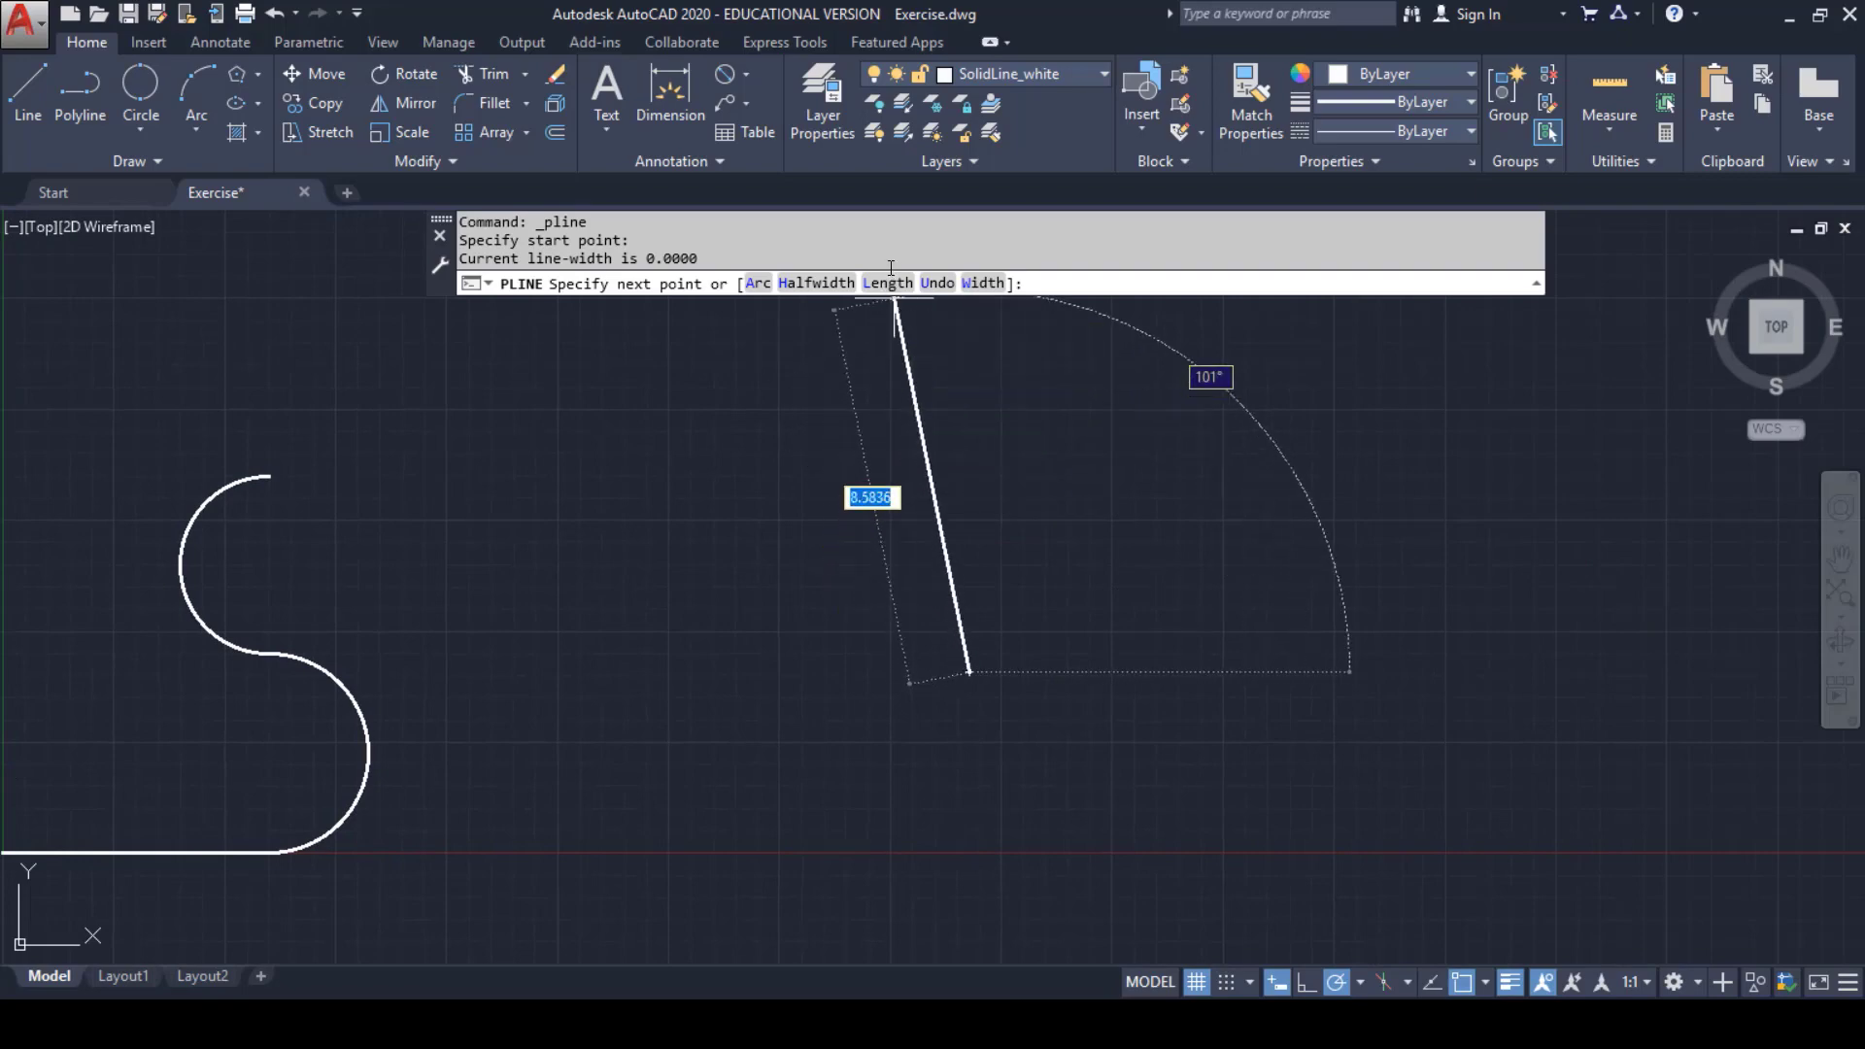
- Set the polyline's starting width to 3 and ending width to 0, rechecking the arrow dimensions in the PDF
click(983, 283)
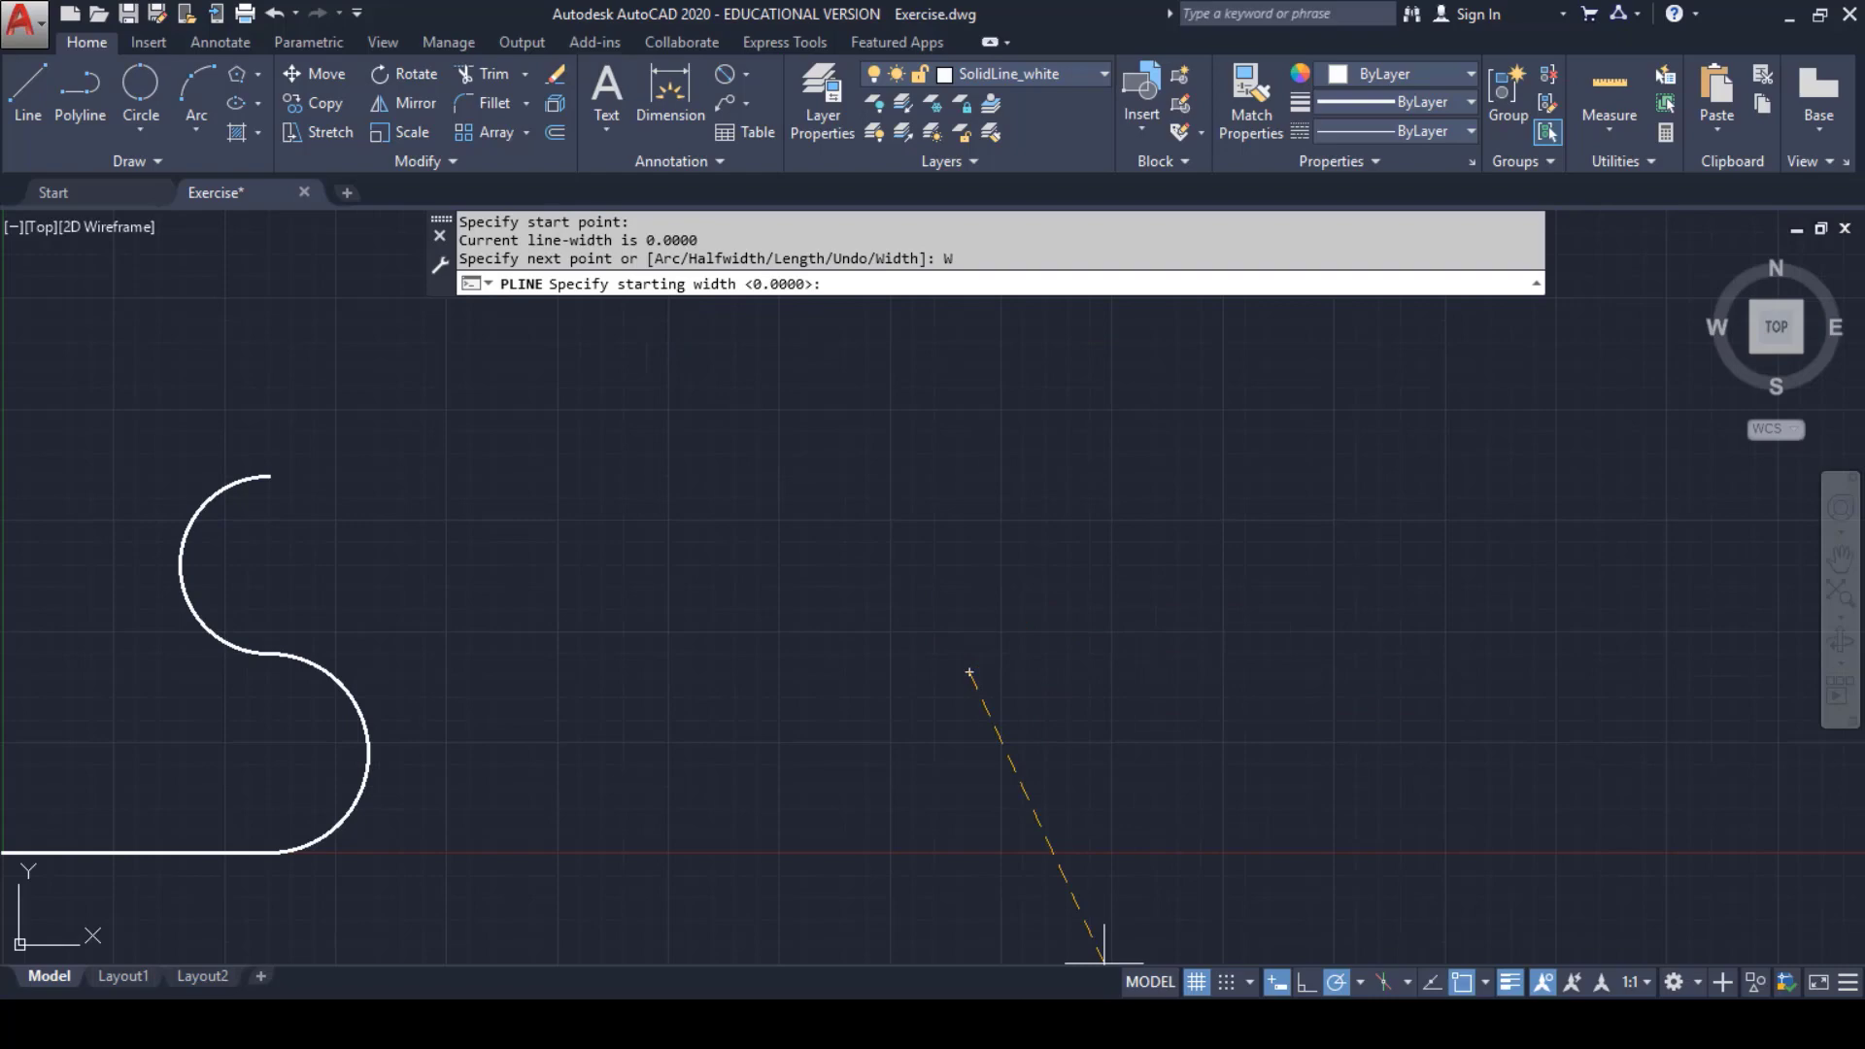
mouse_move(1049, 1019)
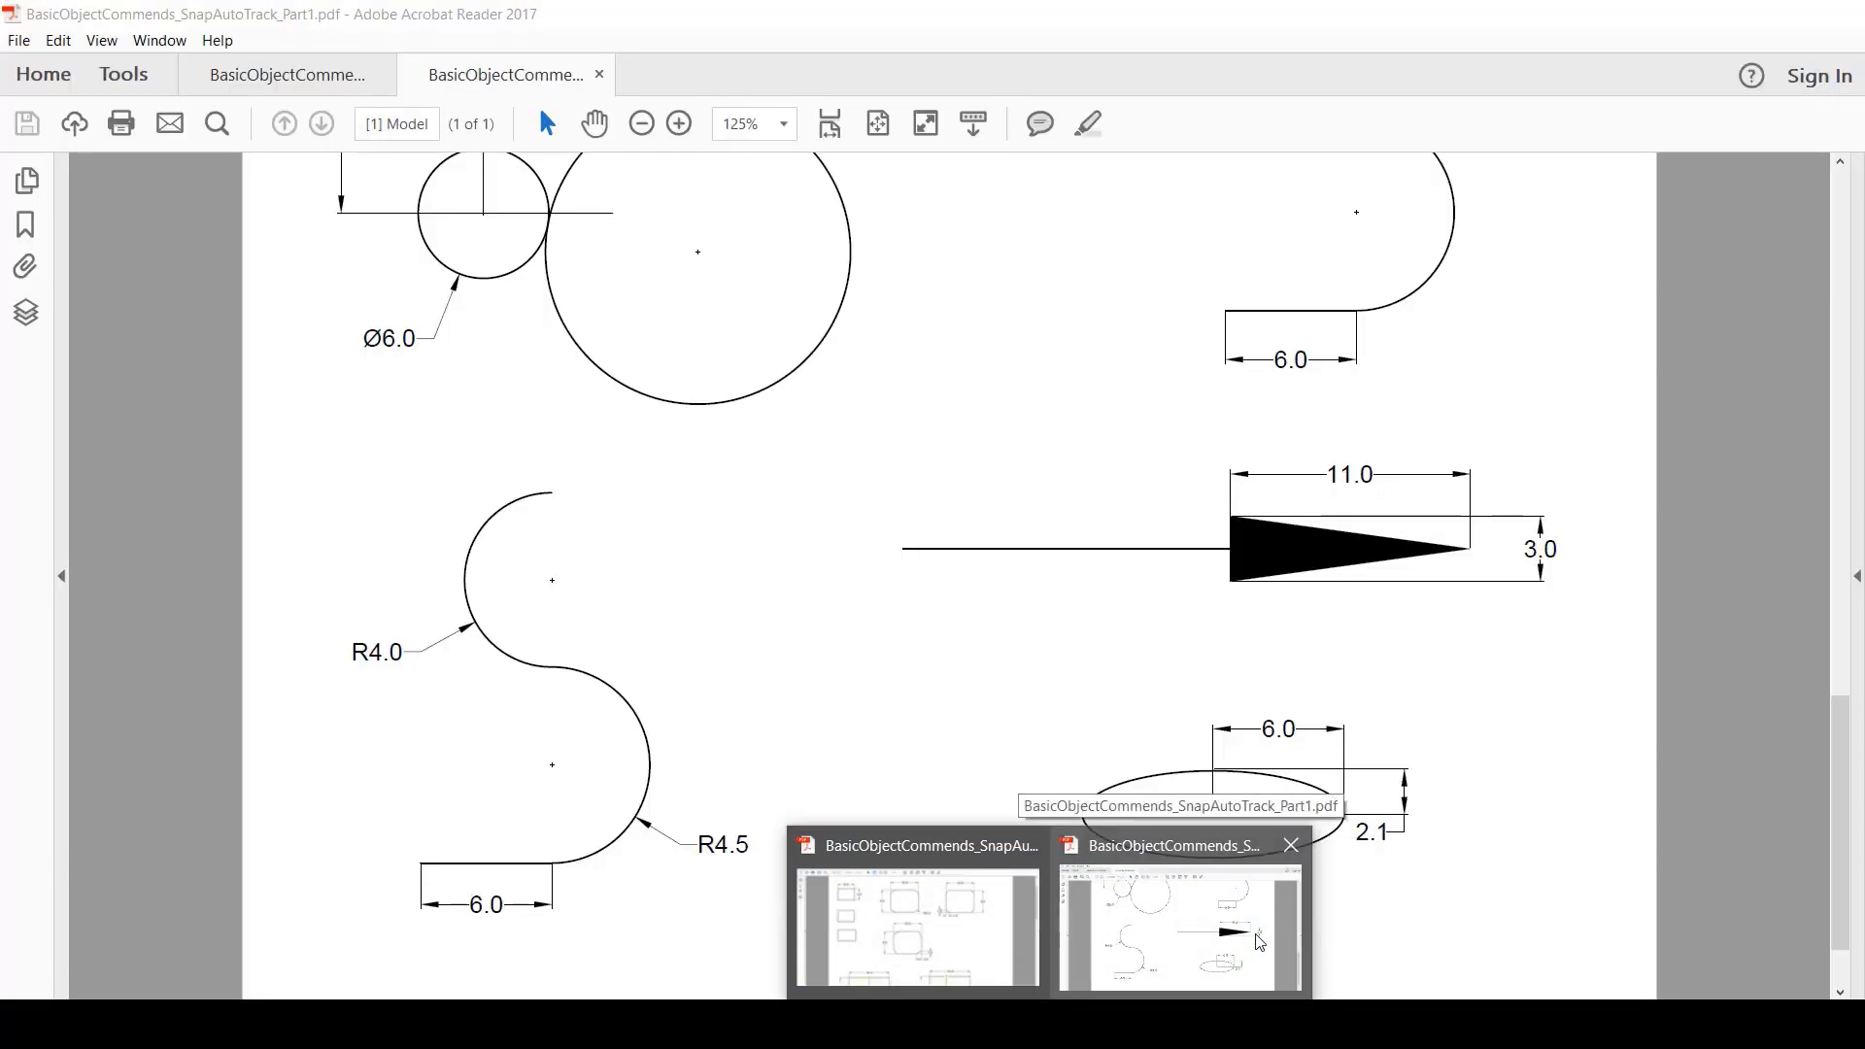
click(1257, 936)
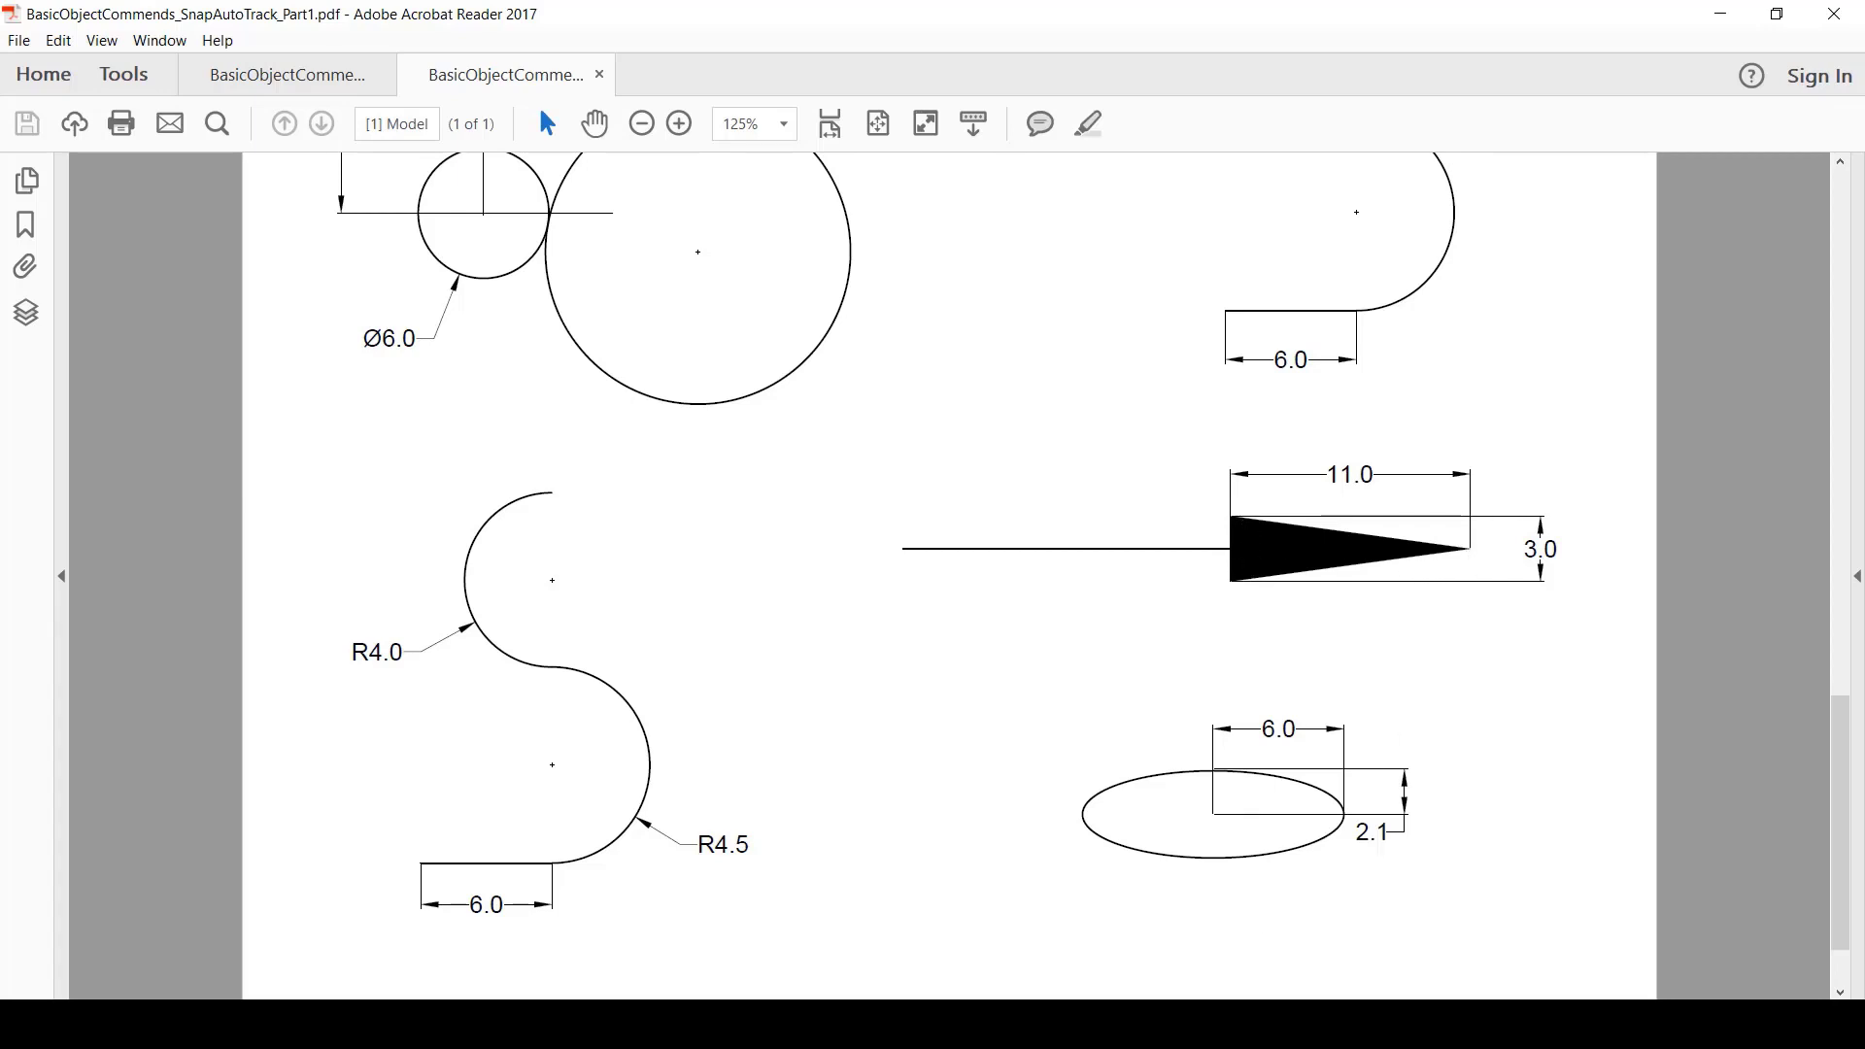
key(alt+Tab)
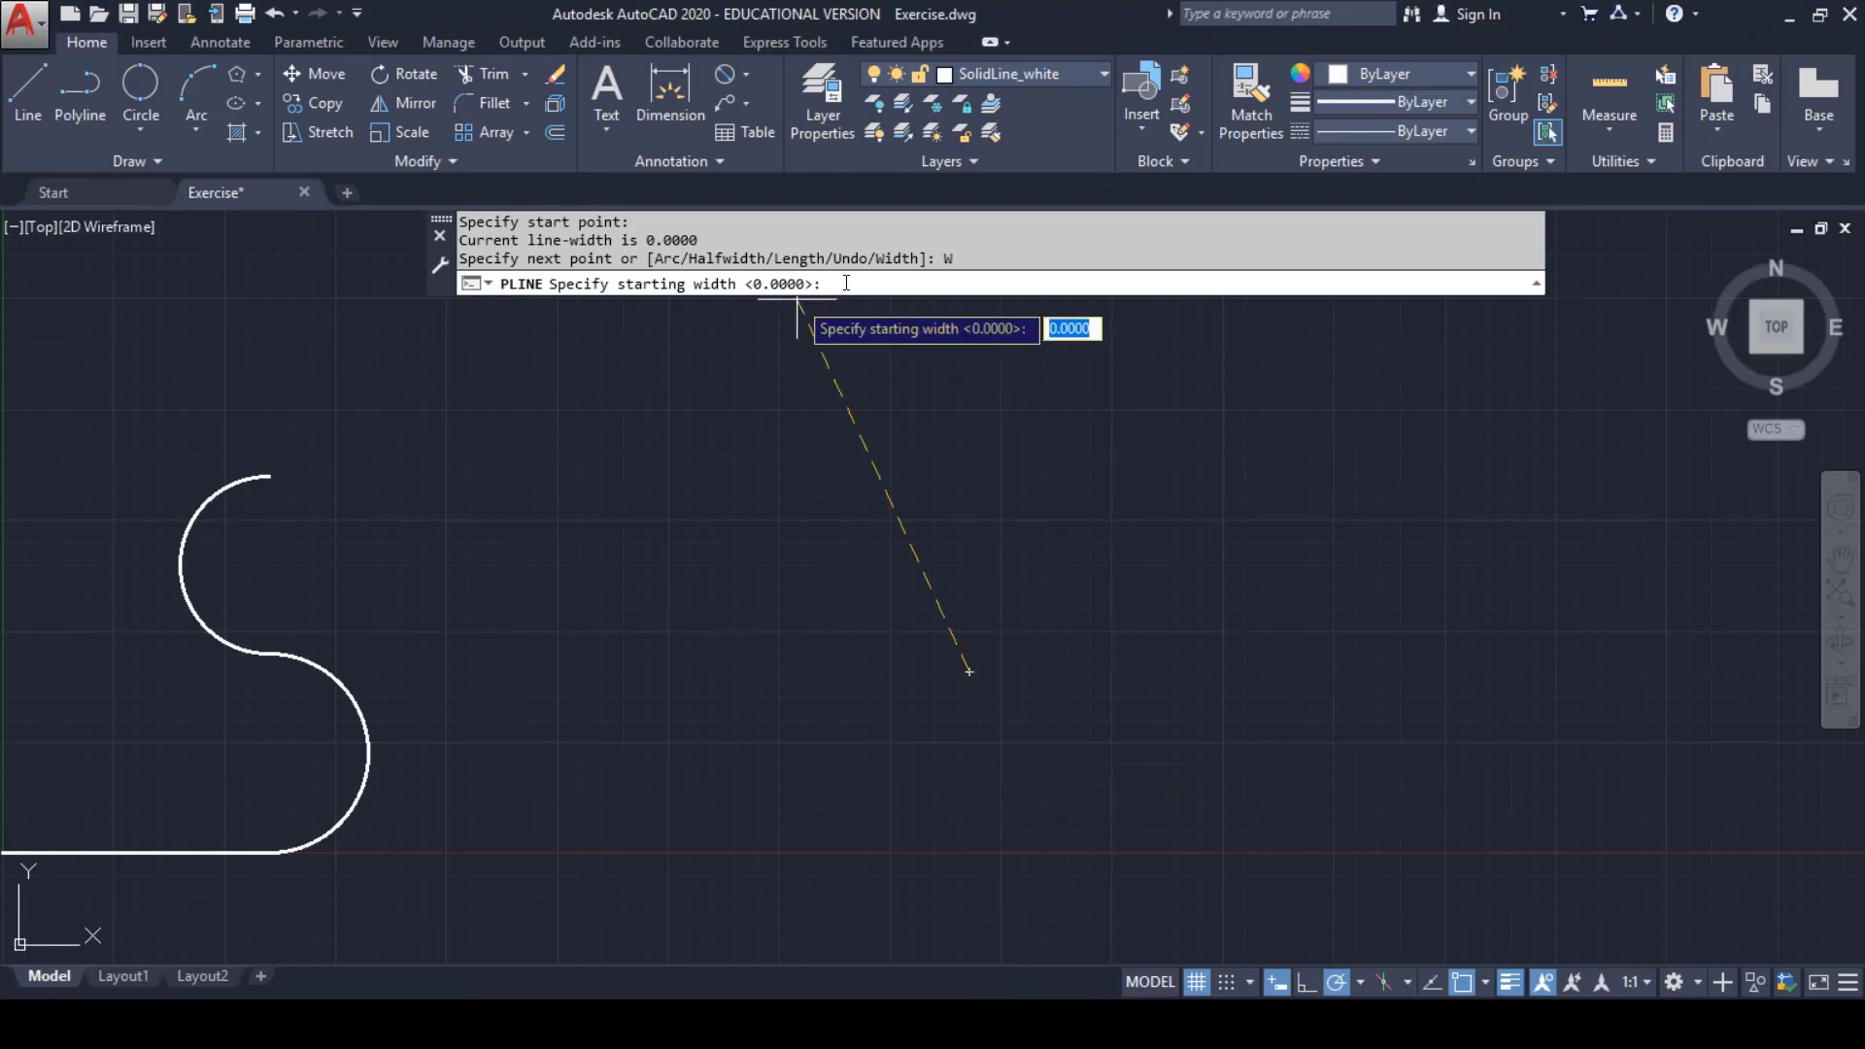
text(3)
key(Return)
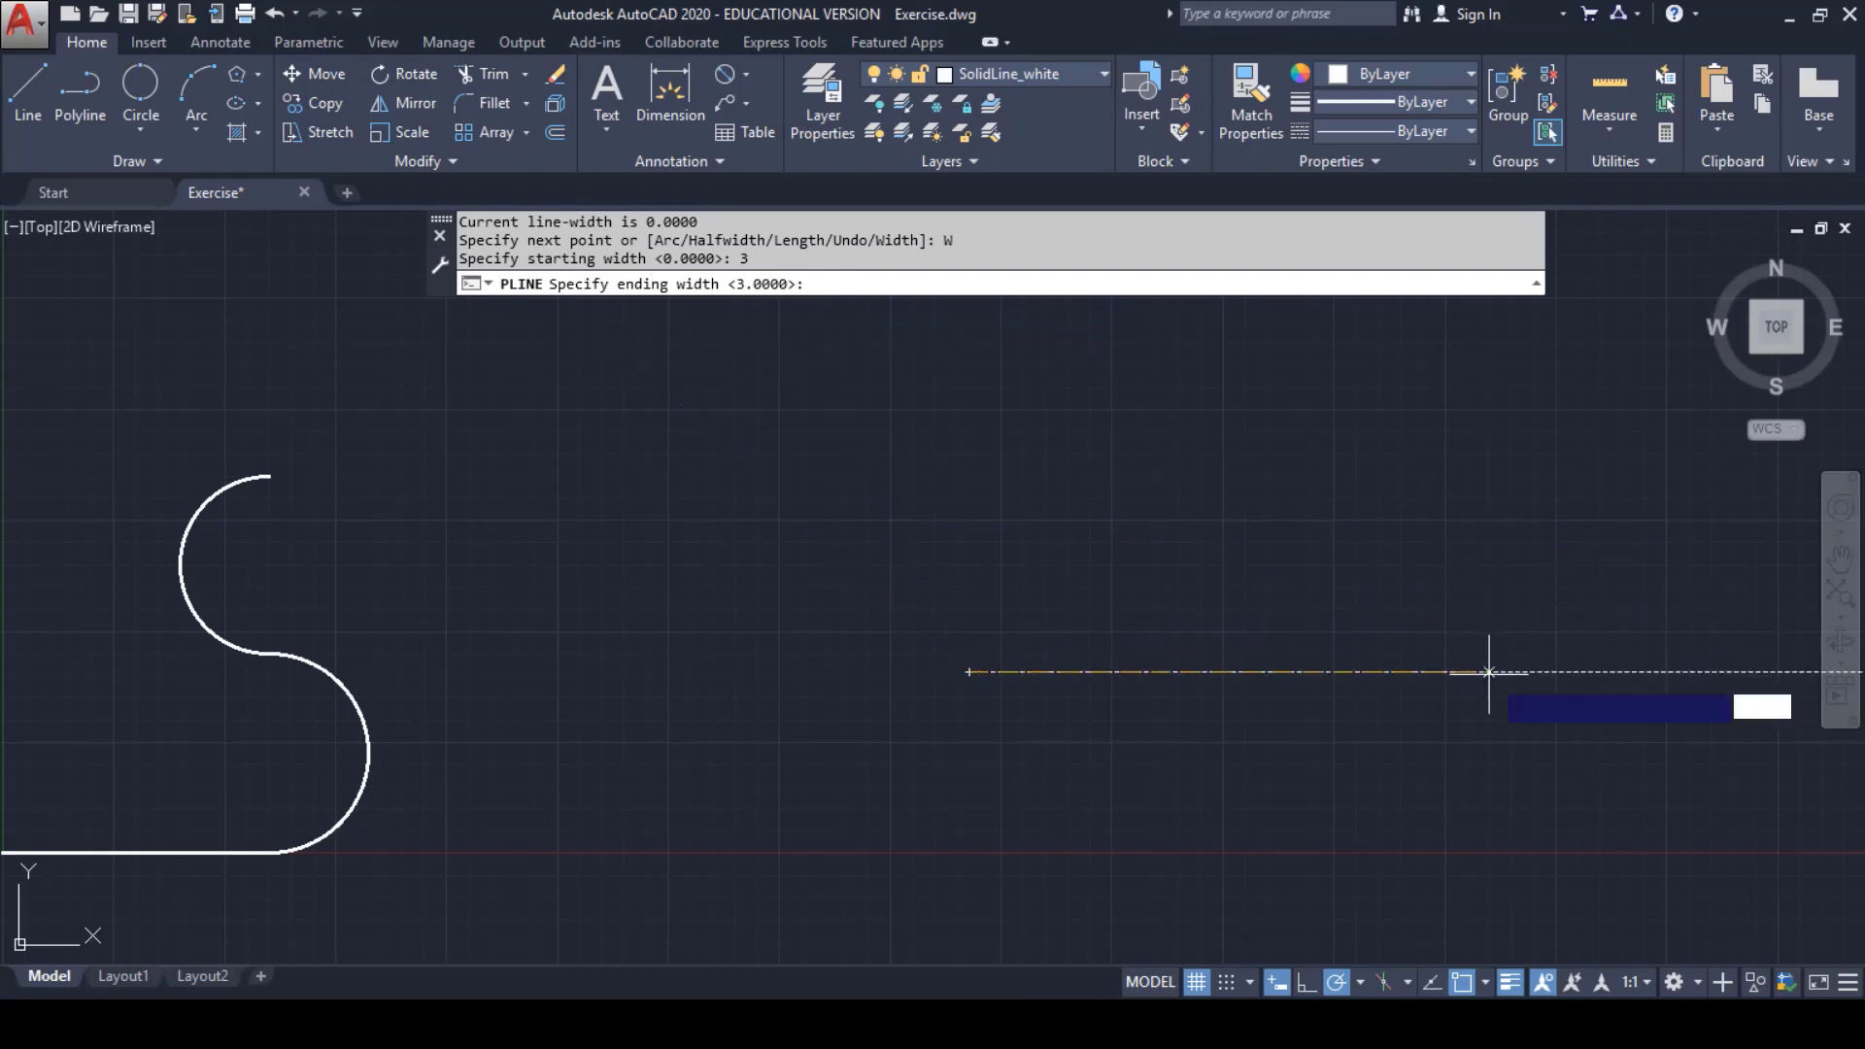
text(0)
key(Return)
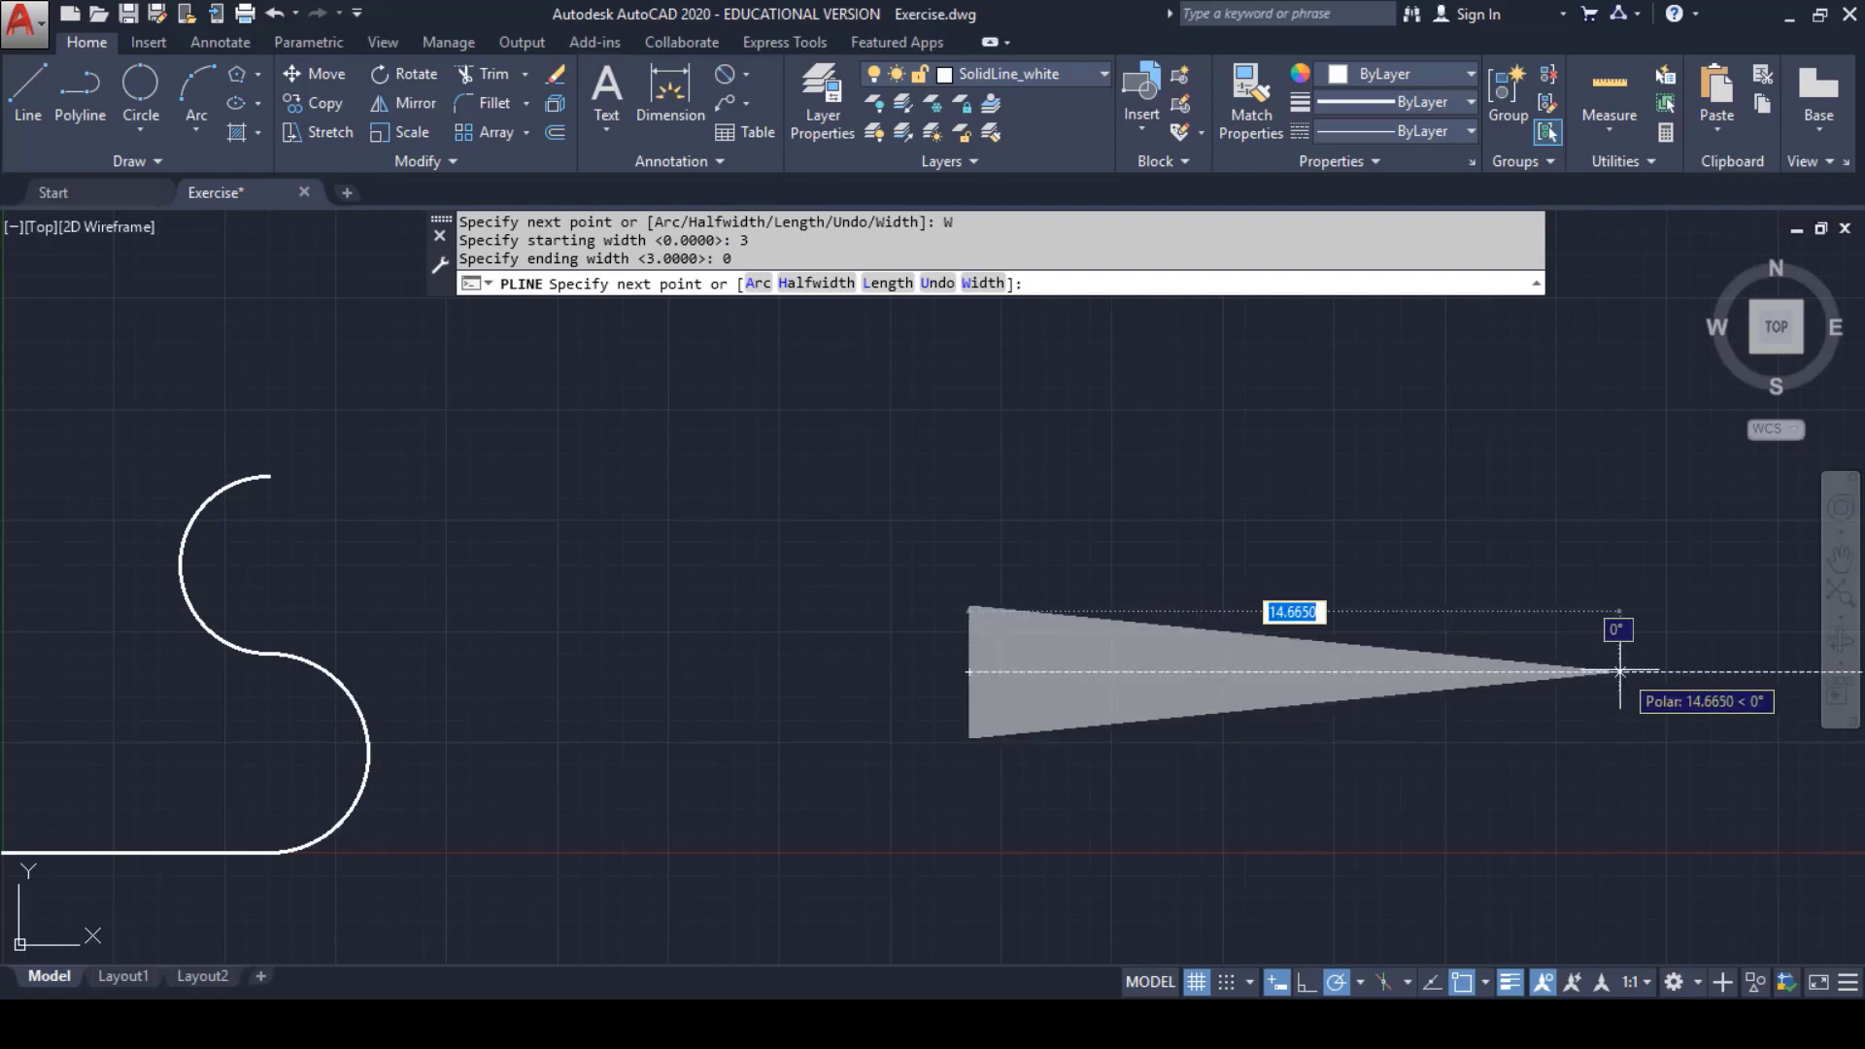
- Draw the tapered arrowhead segment horizontally, 11 units long in the positive X direction, and finish the polyline
text(11)
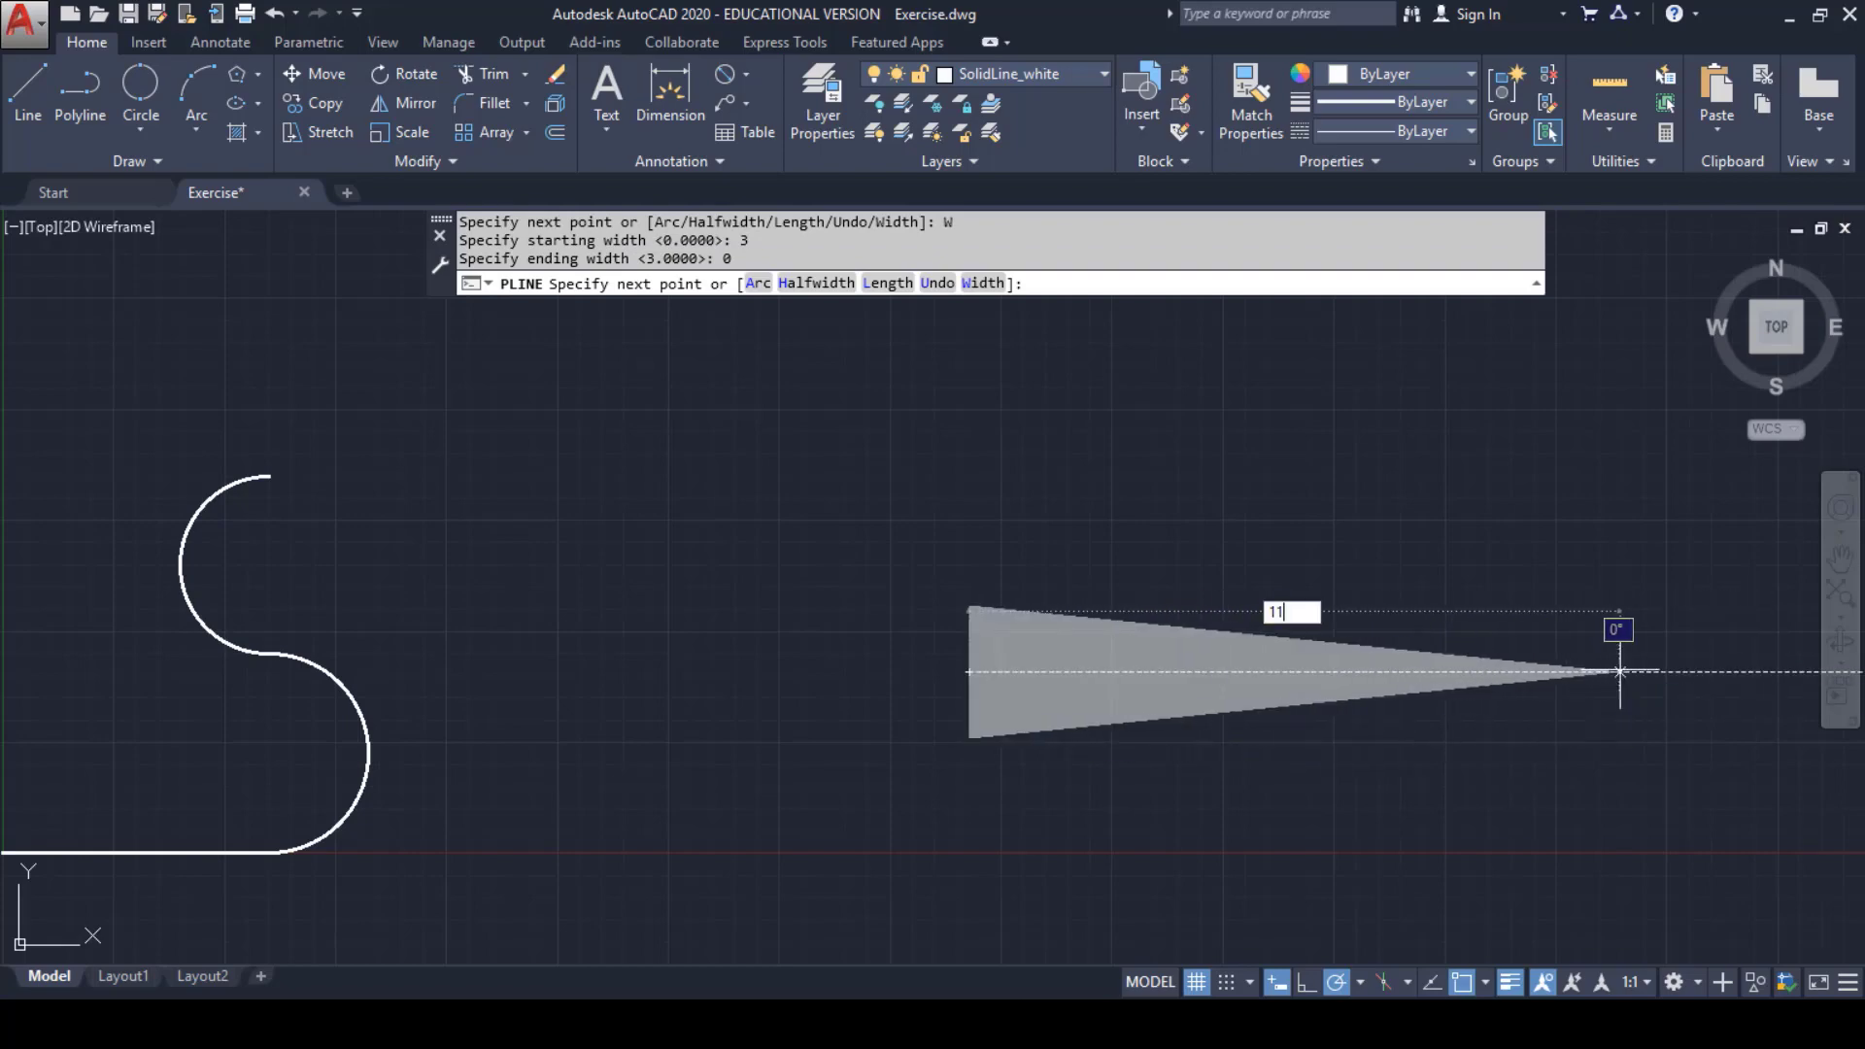
key(Return)
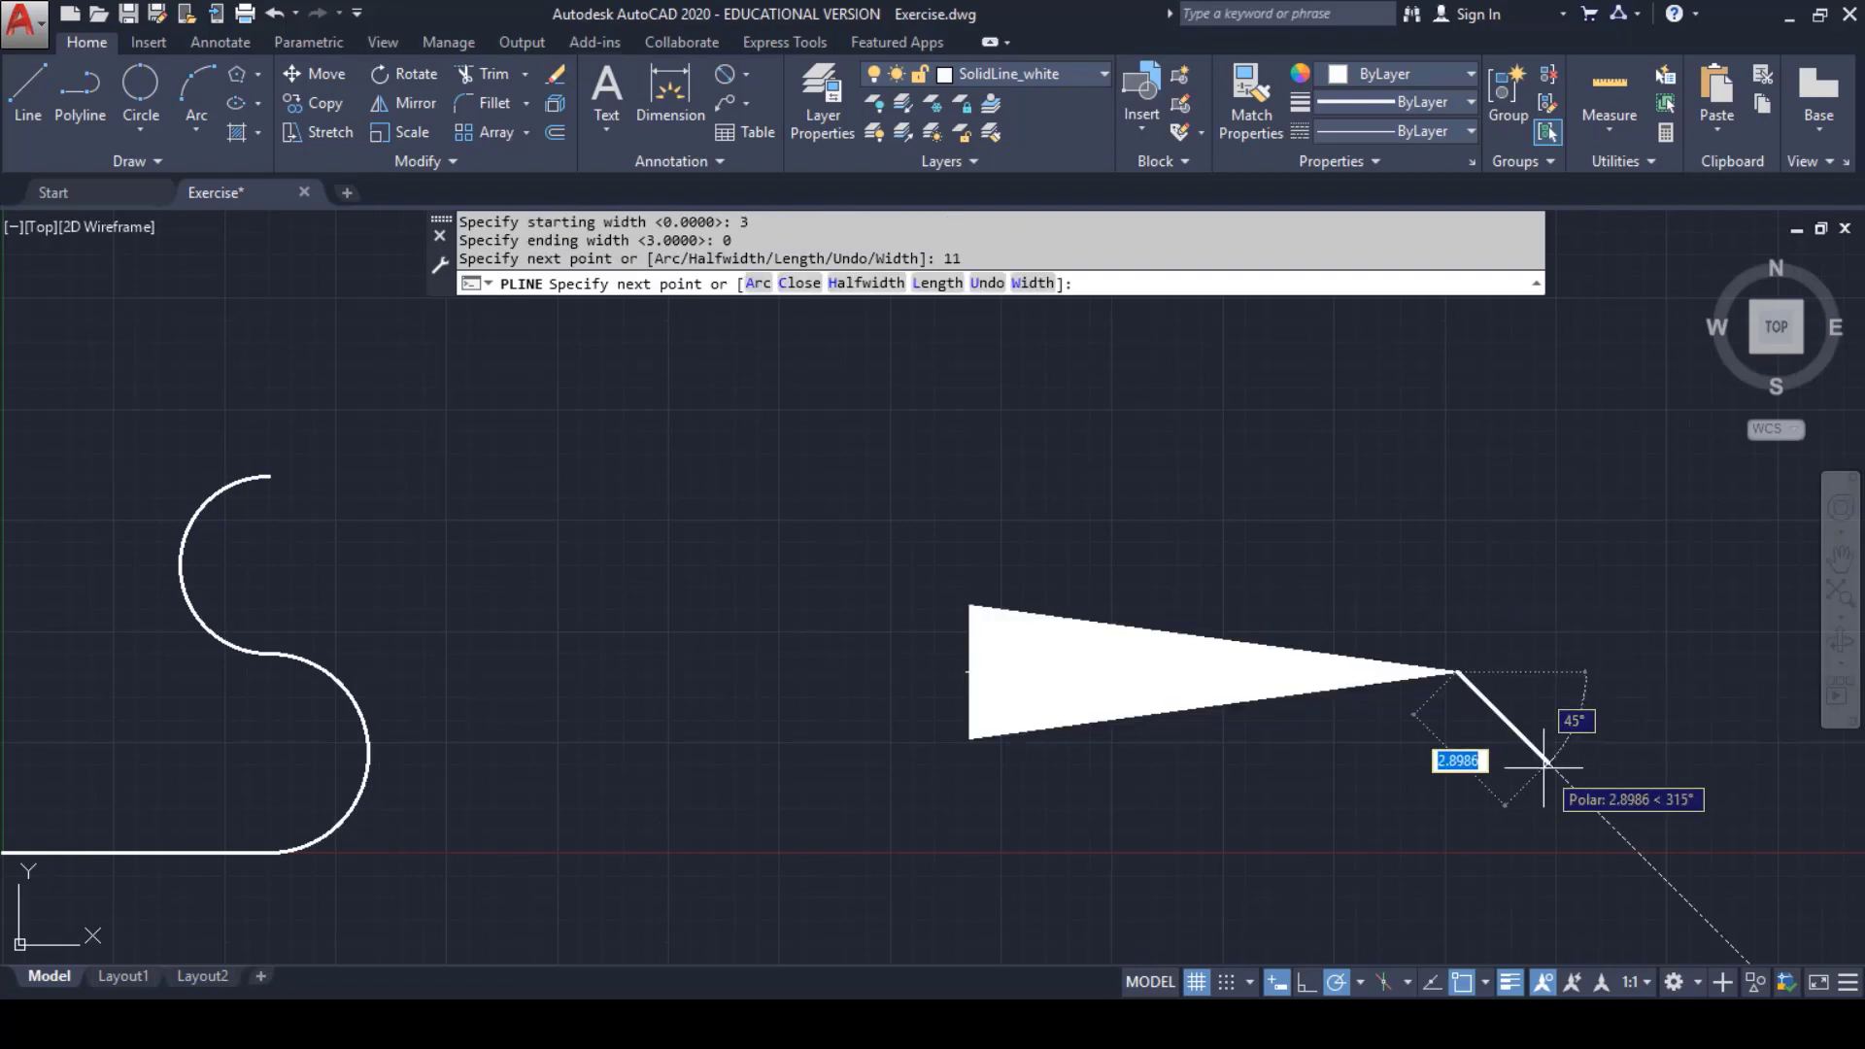
key(Escape)
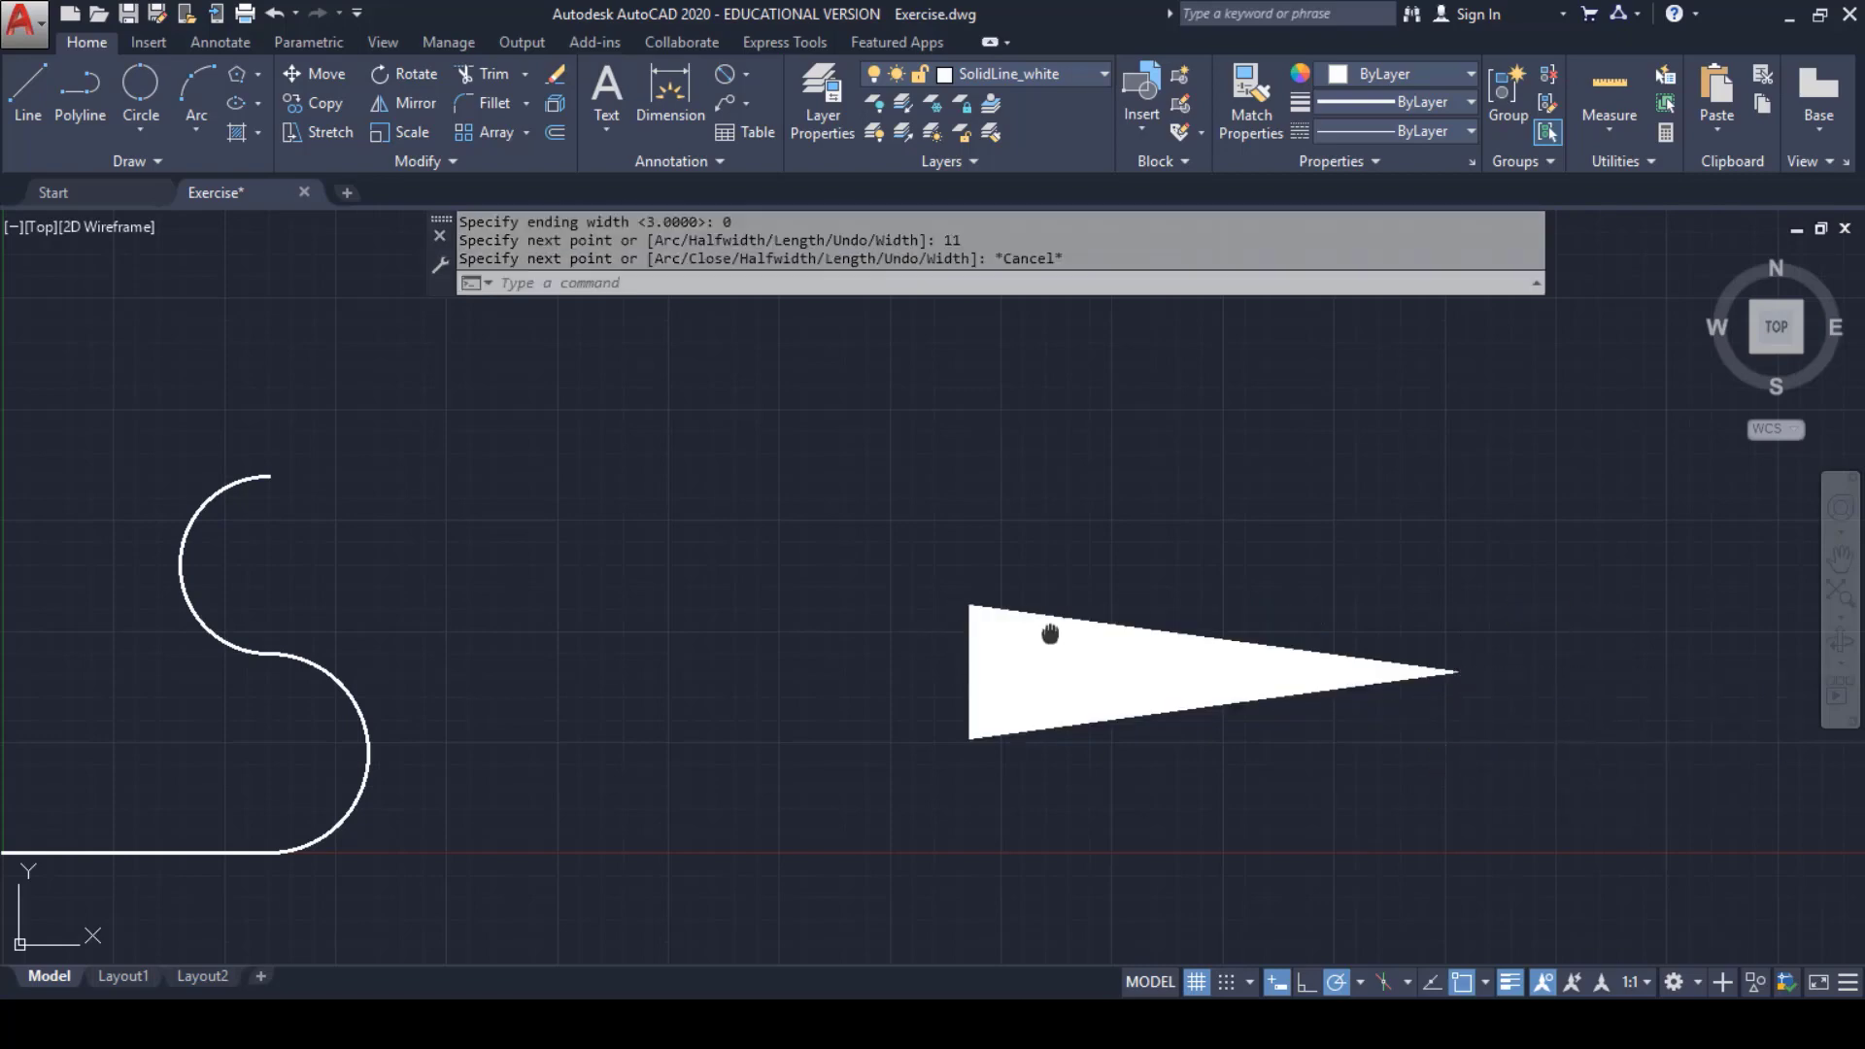
middle_drag(1049, 638, 1067, 611)
scroll(1071, 602, down, 2)
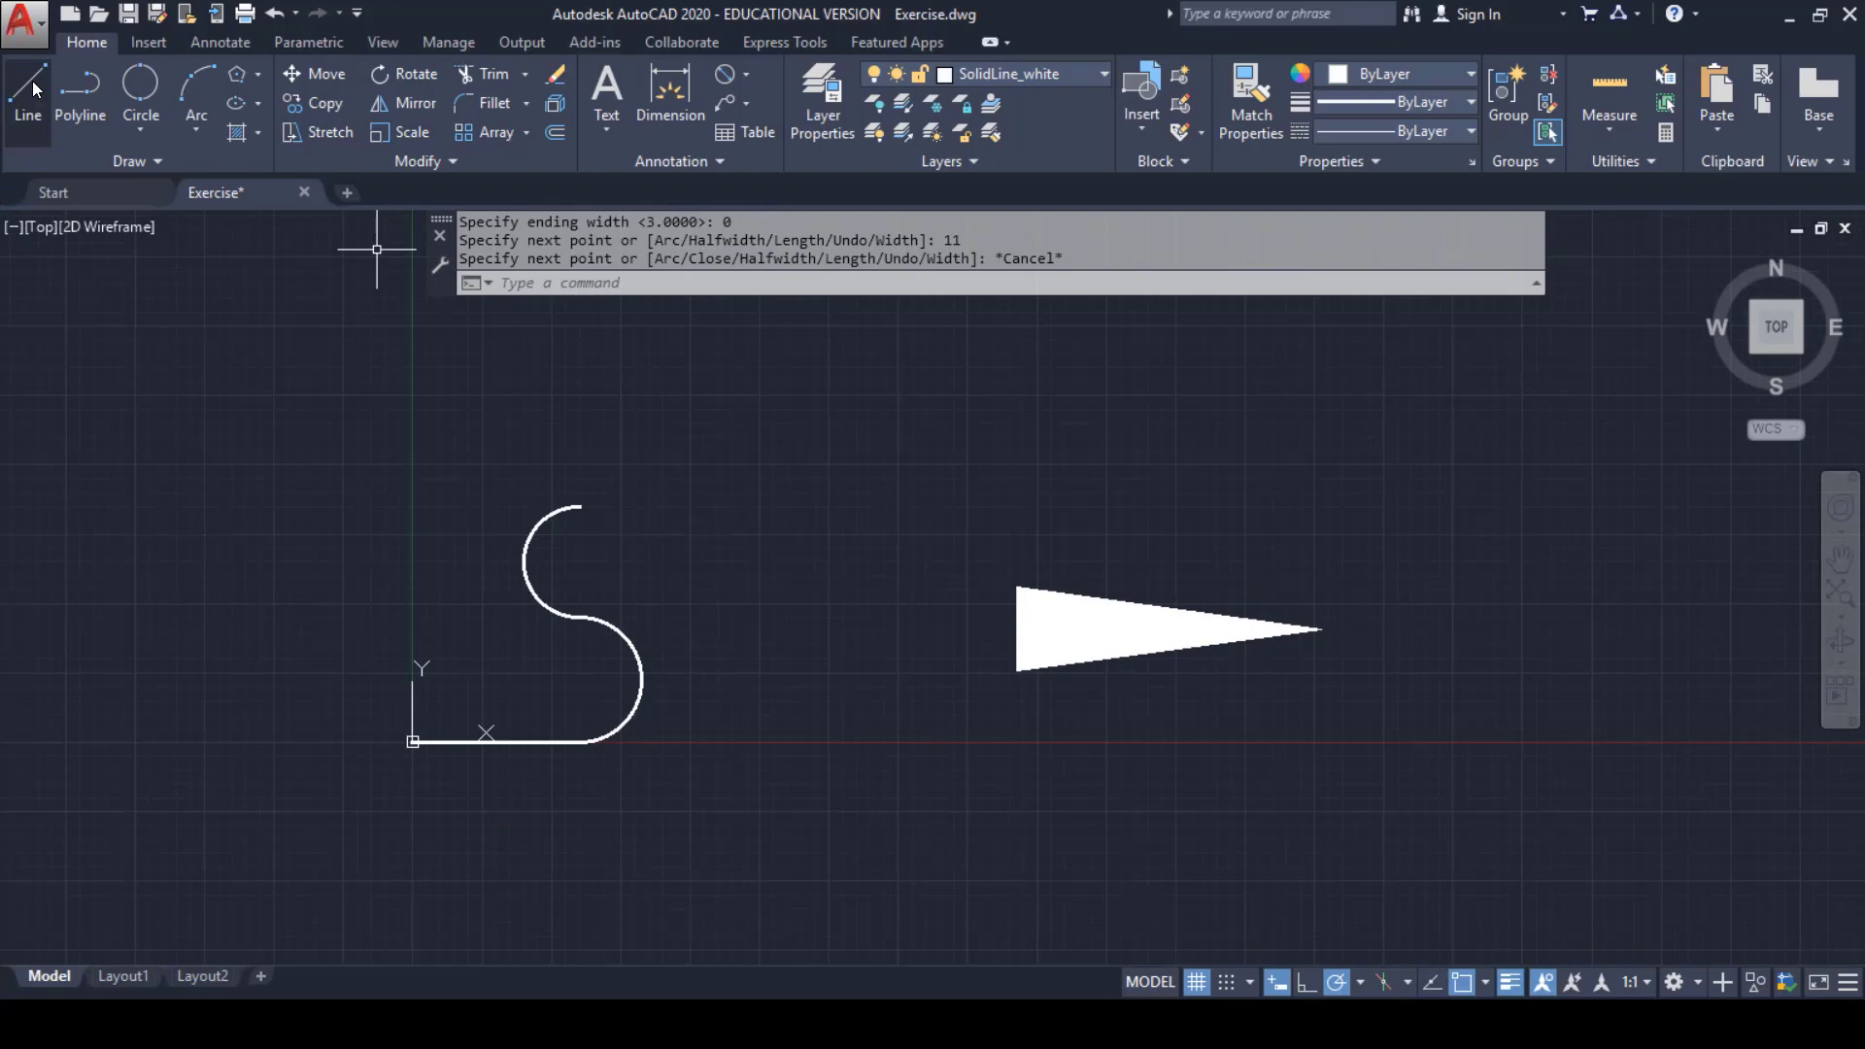
- Draw the arrow's shaft as a horizontal line from the midpoint of the arrowhead's base in the negative X direction
click(34, 89)
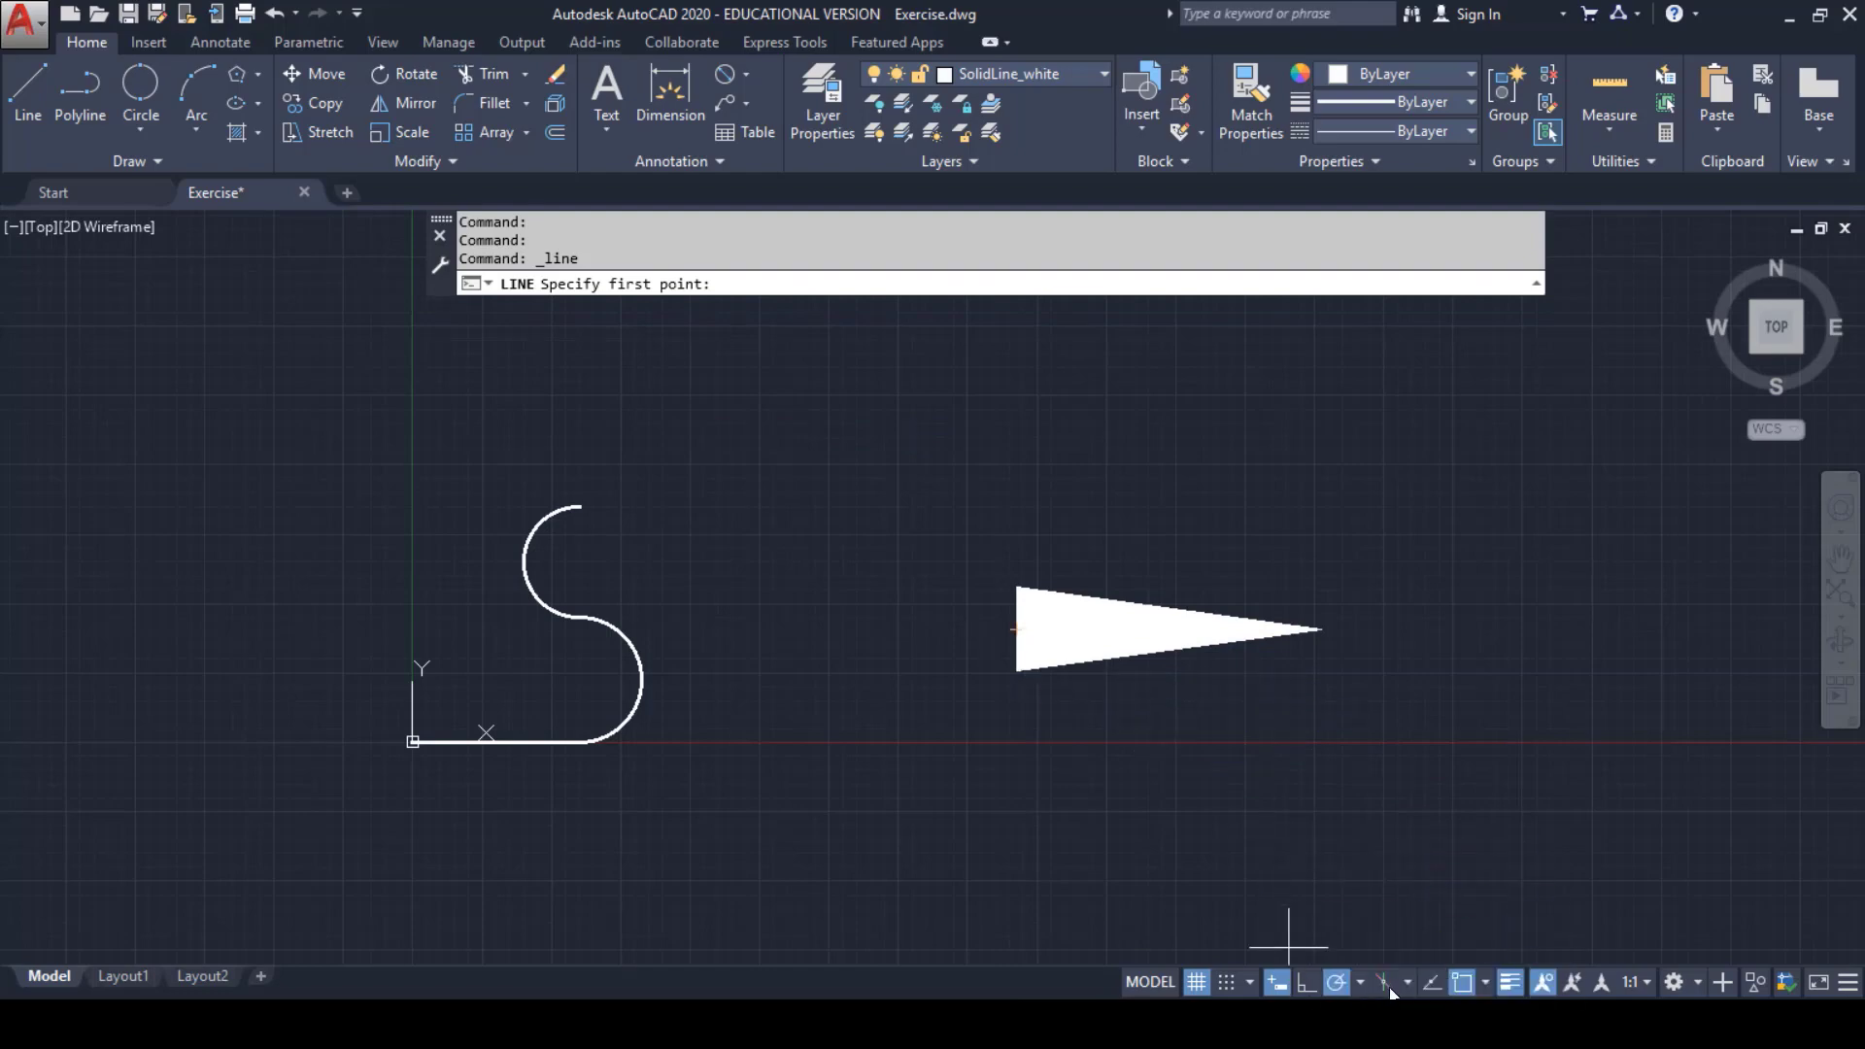
click(1485, 981)
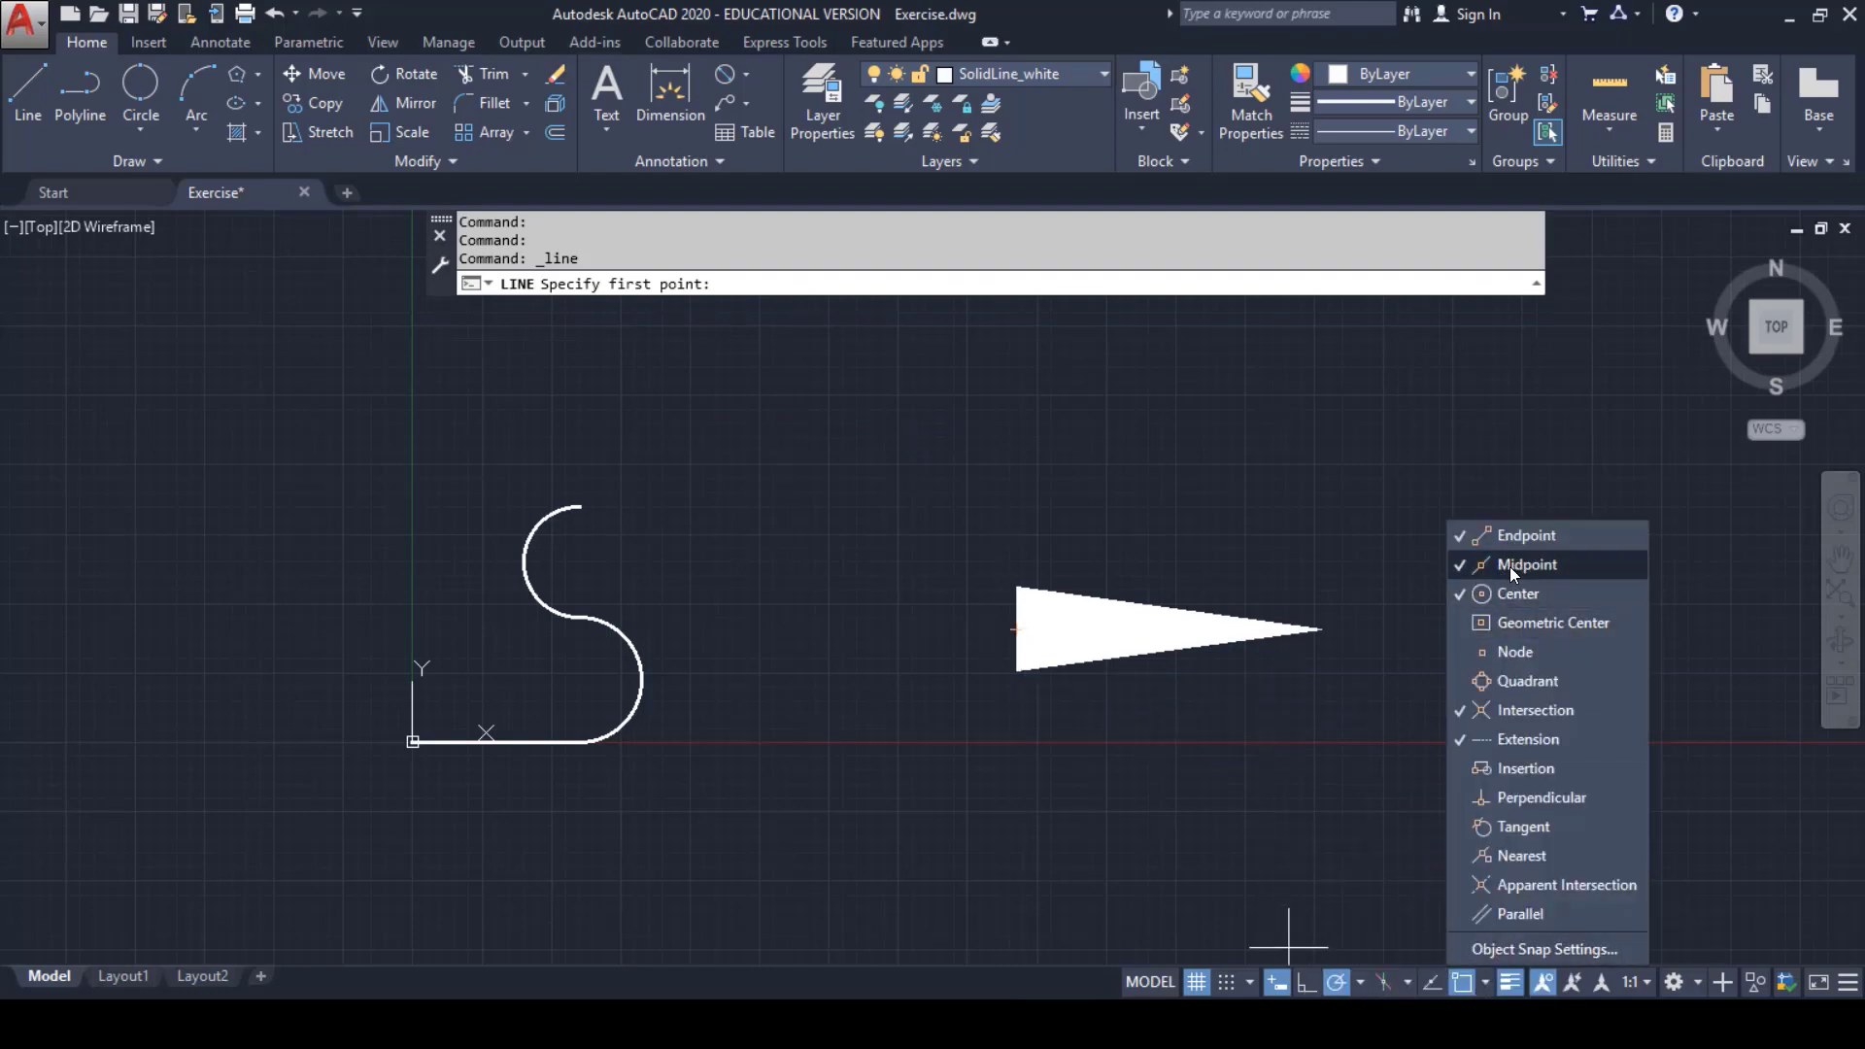
click(1255, 971)
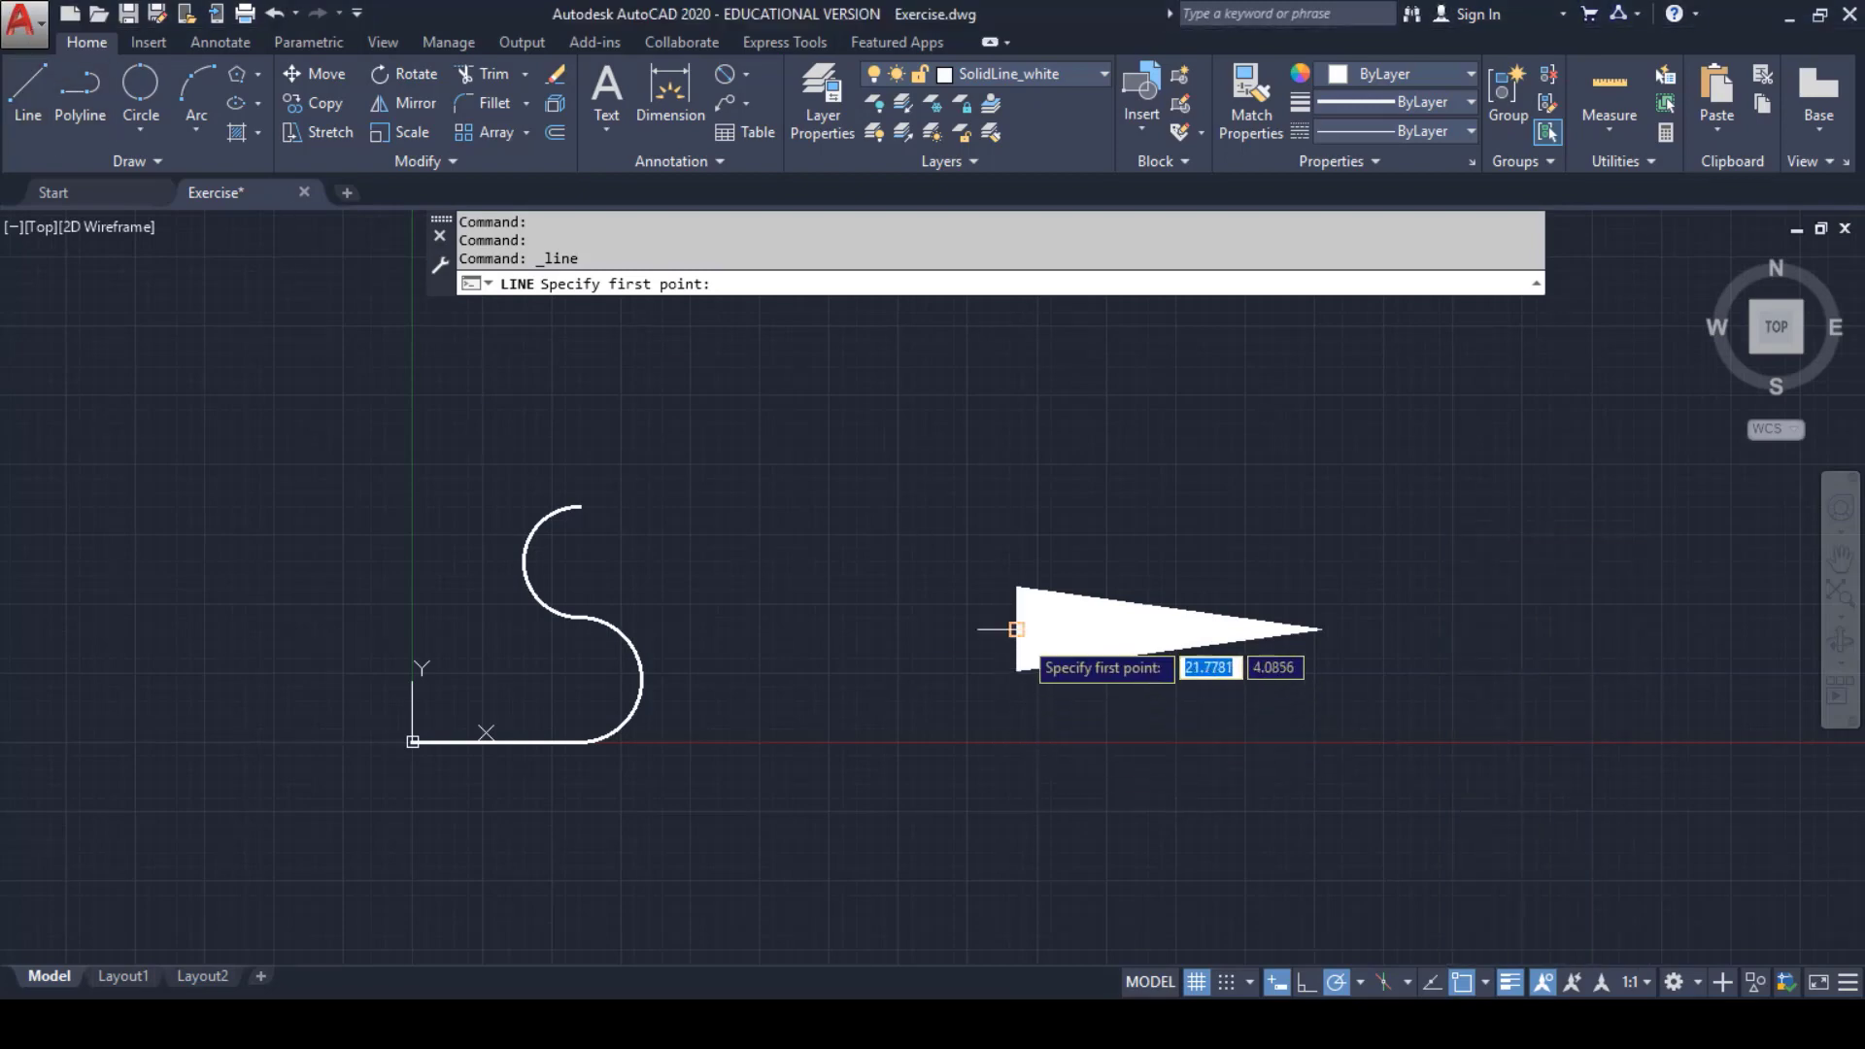
click(1016, 630)
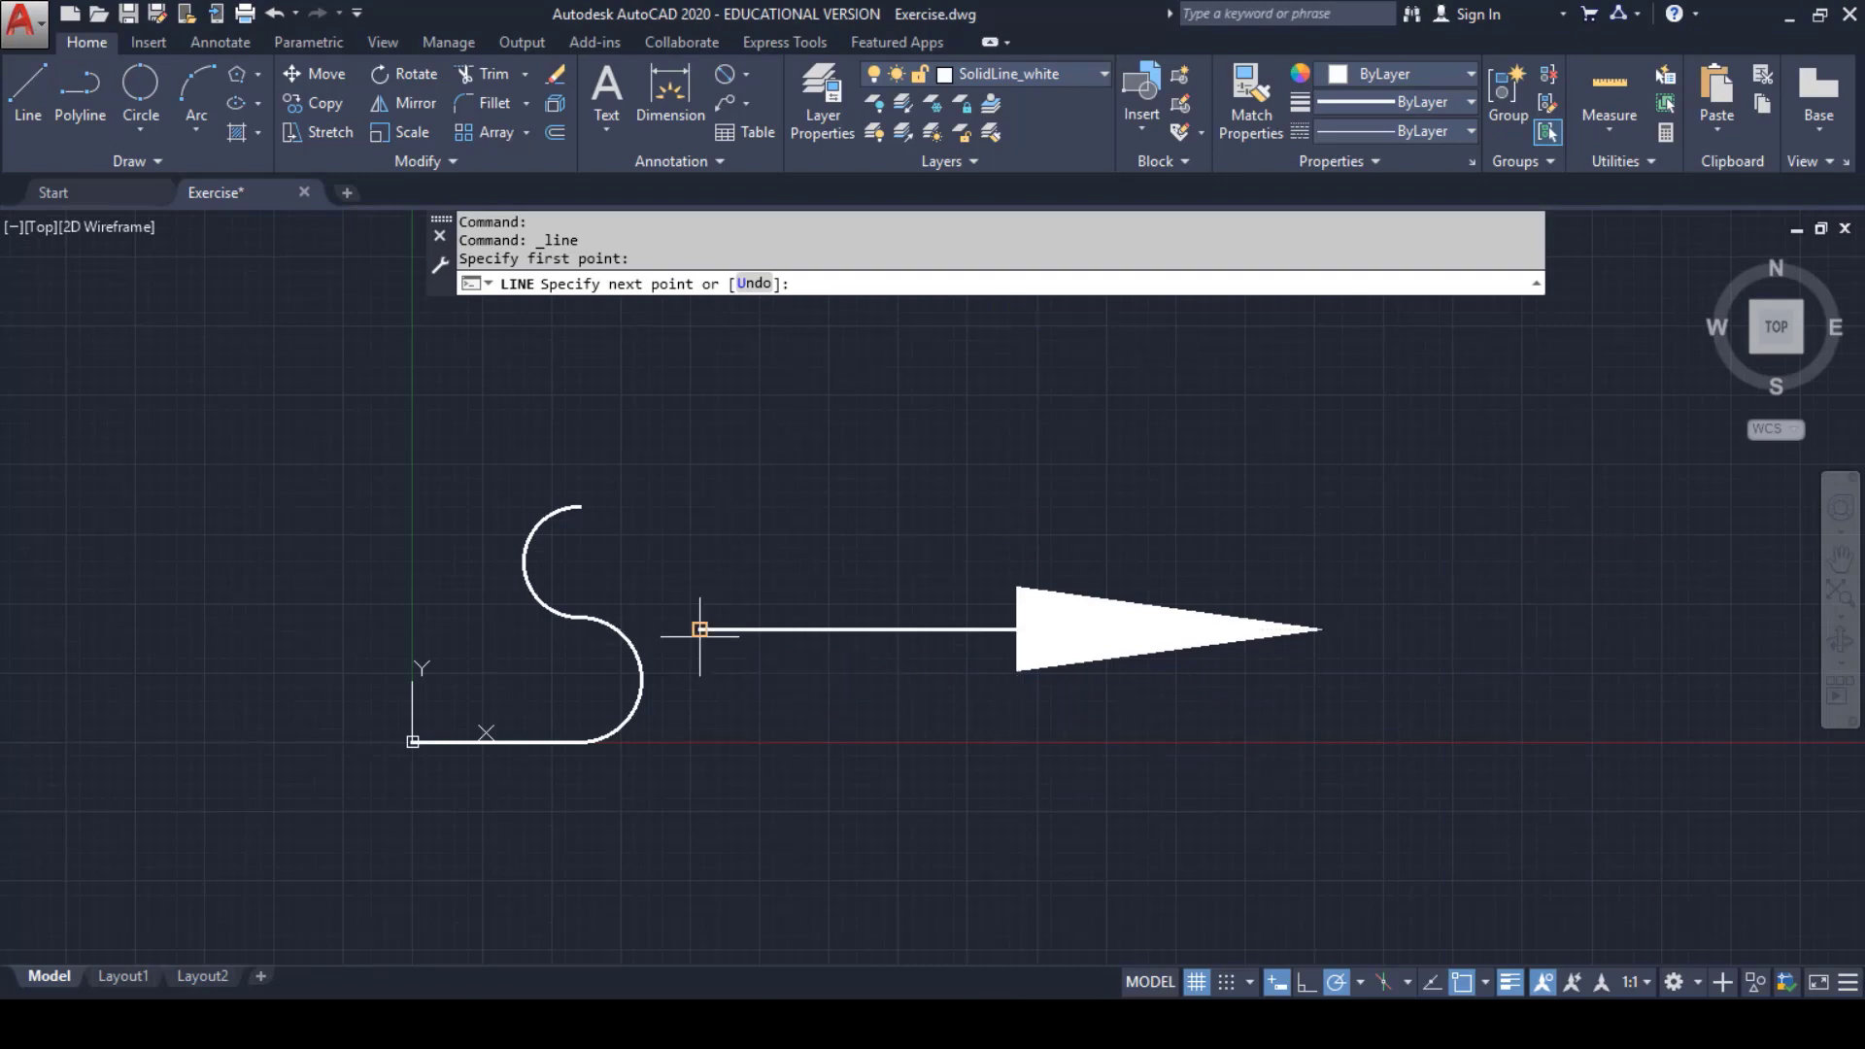
click(700, 629)
key(Escape)
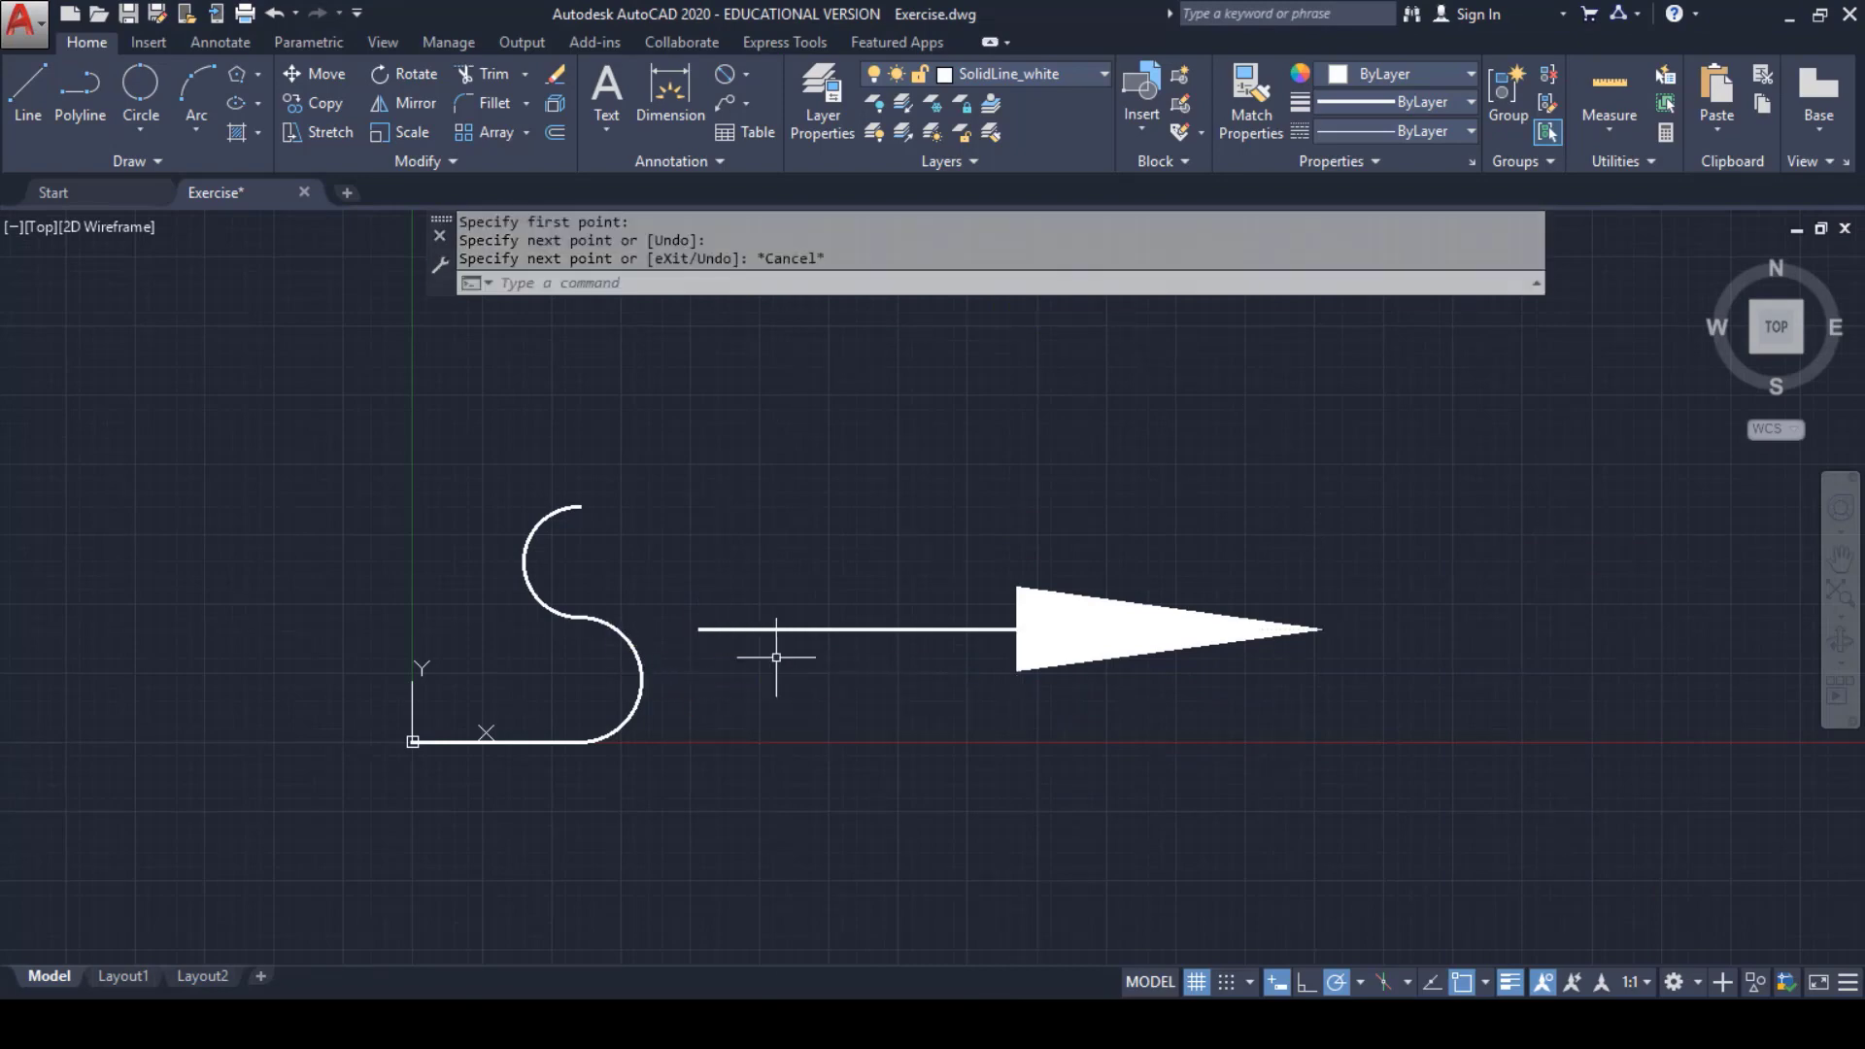
- Draw a center-defined ellipse below the S-curve with semi-axes of 6 horizontally and 2.1 vertically, checking the dimensions in the exercise PDF
mouse_move(1315, 761)
middle_down()
mouse_move(1312, 642)
mouse_move(1274, 566)
middle_up()
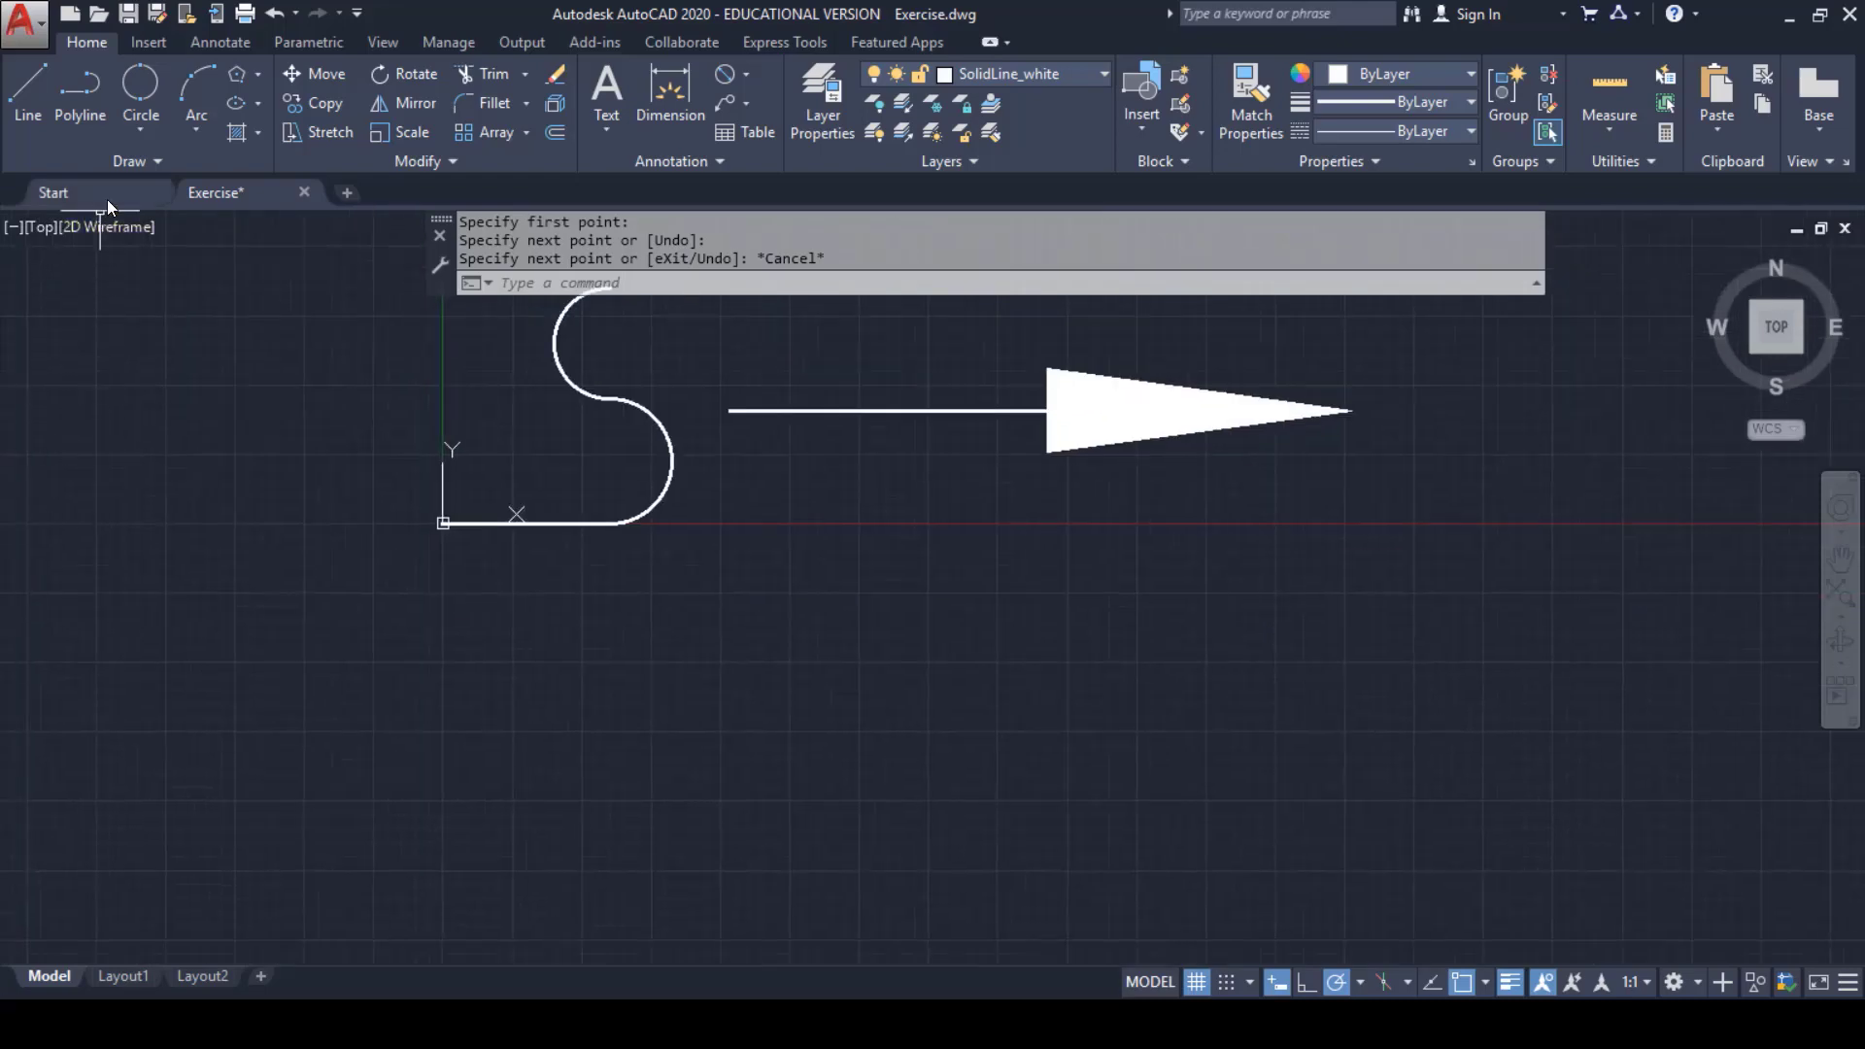
click(258, 107)
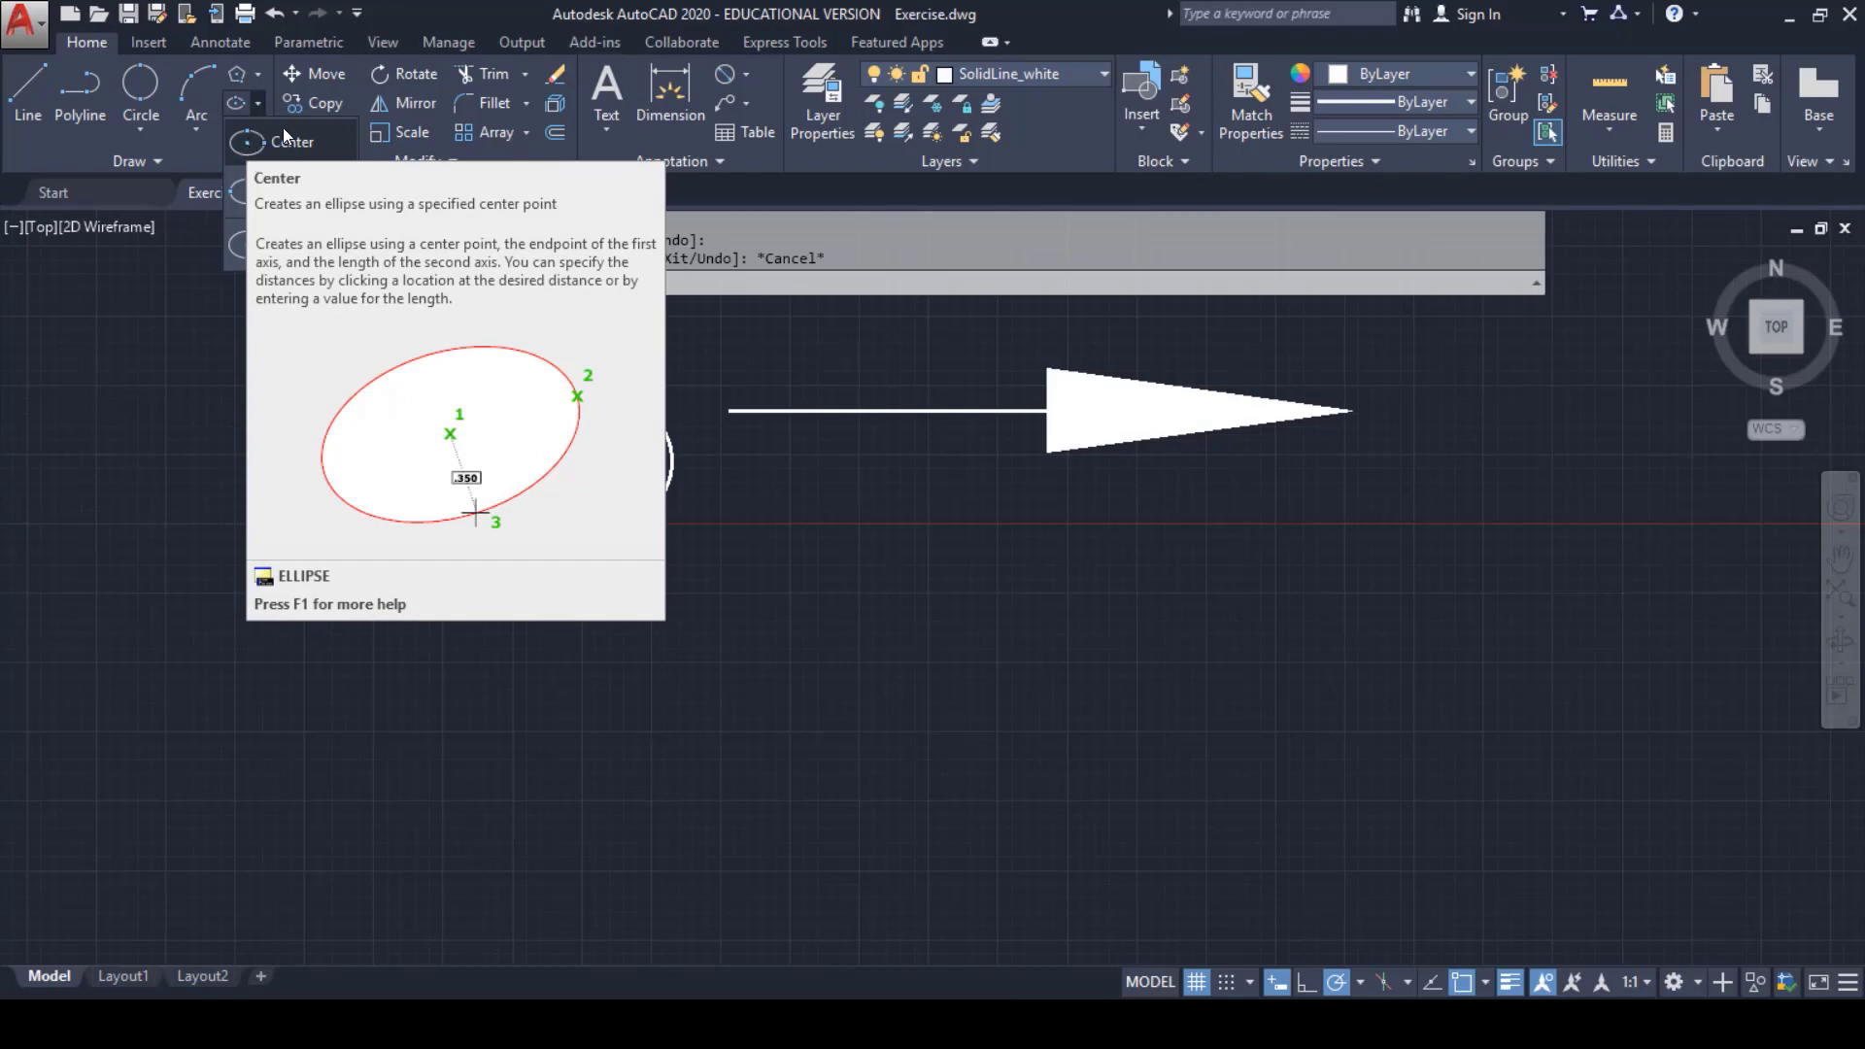
click(278, 148)
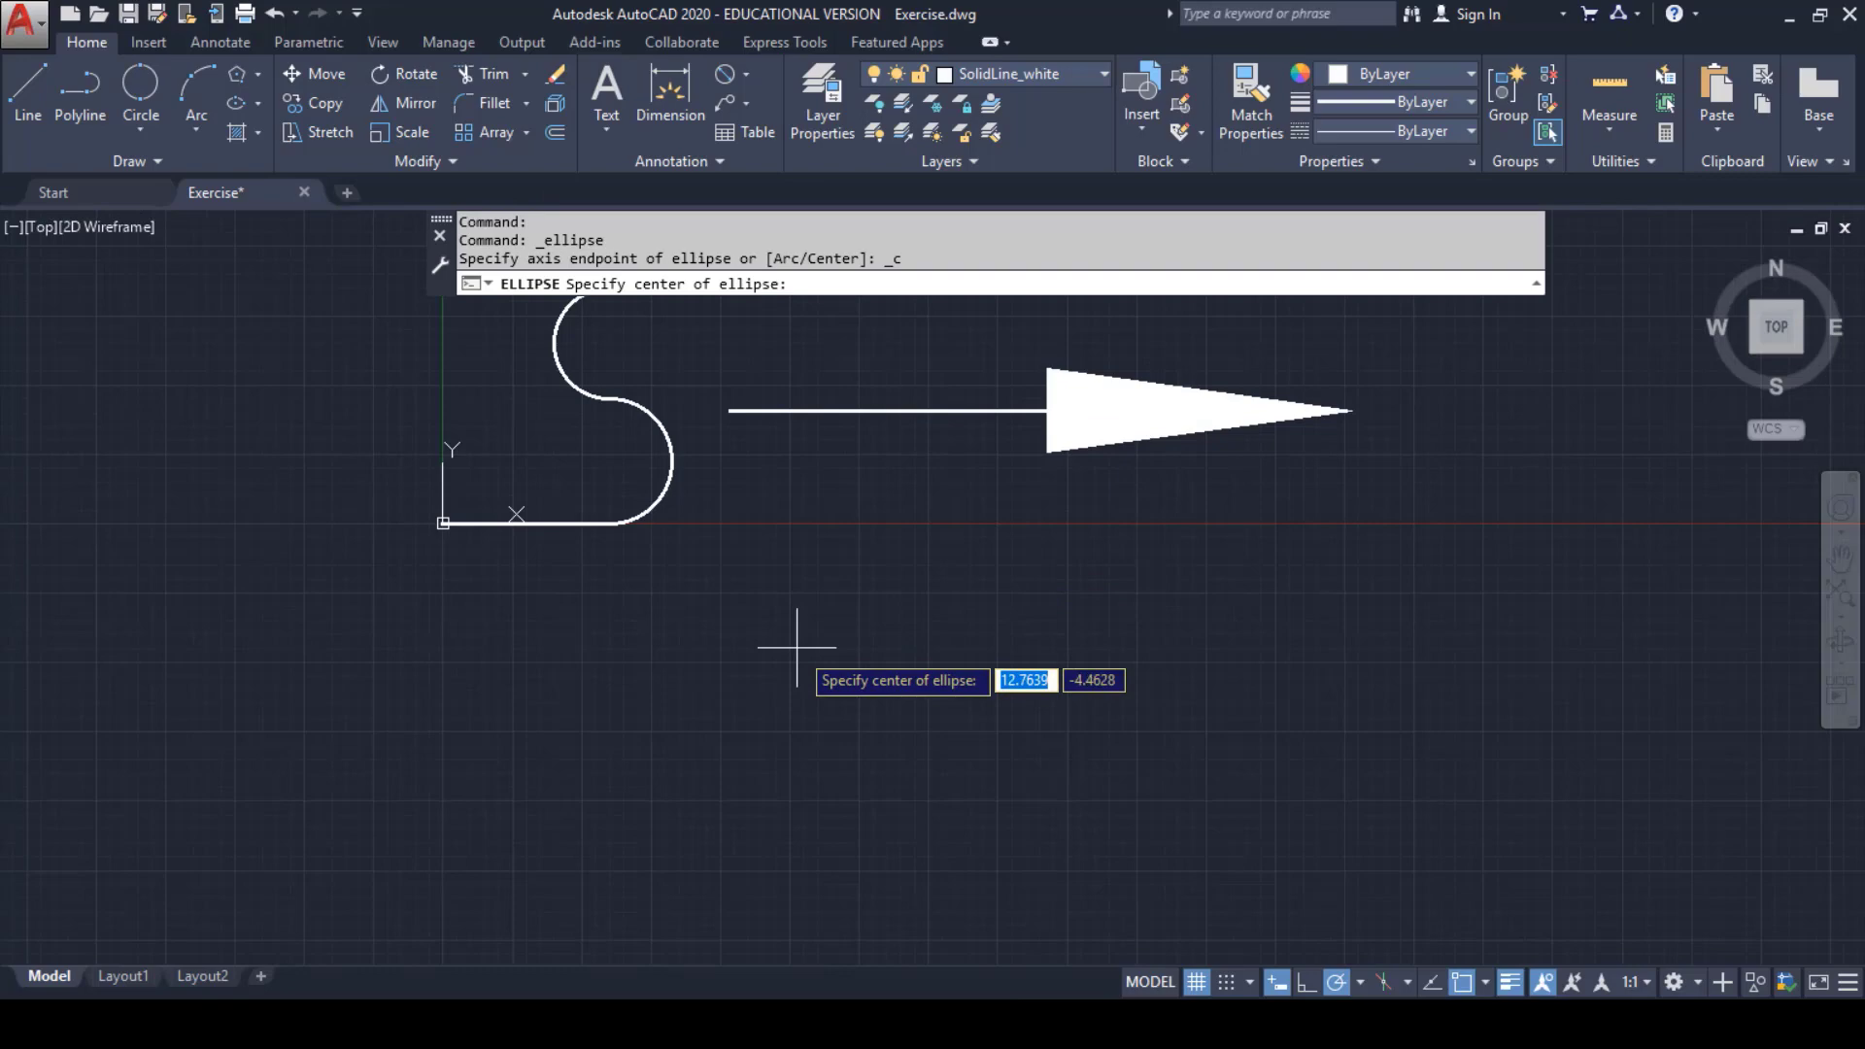
click(670, 806)
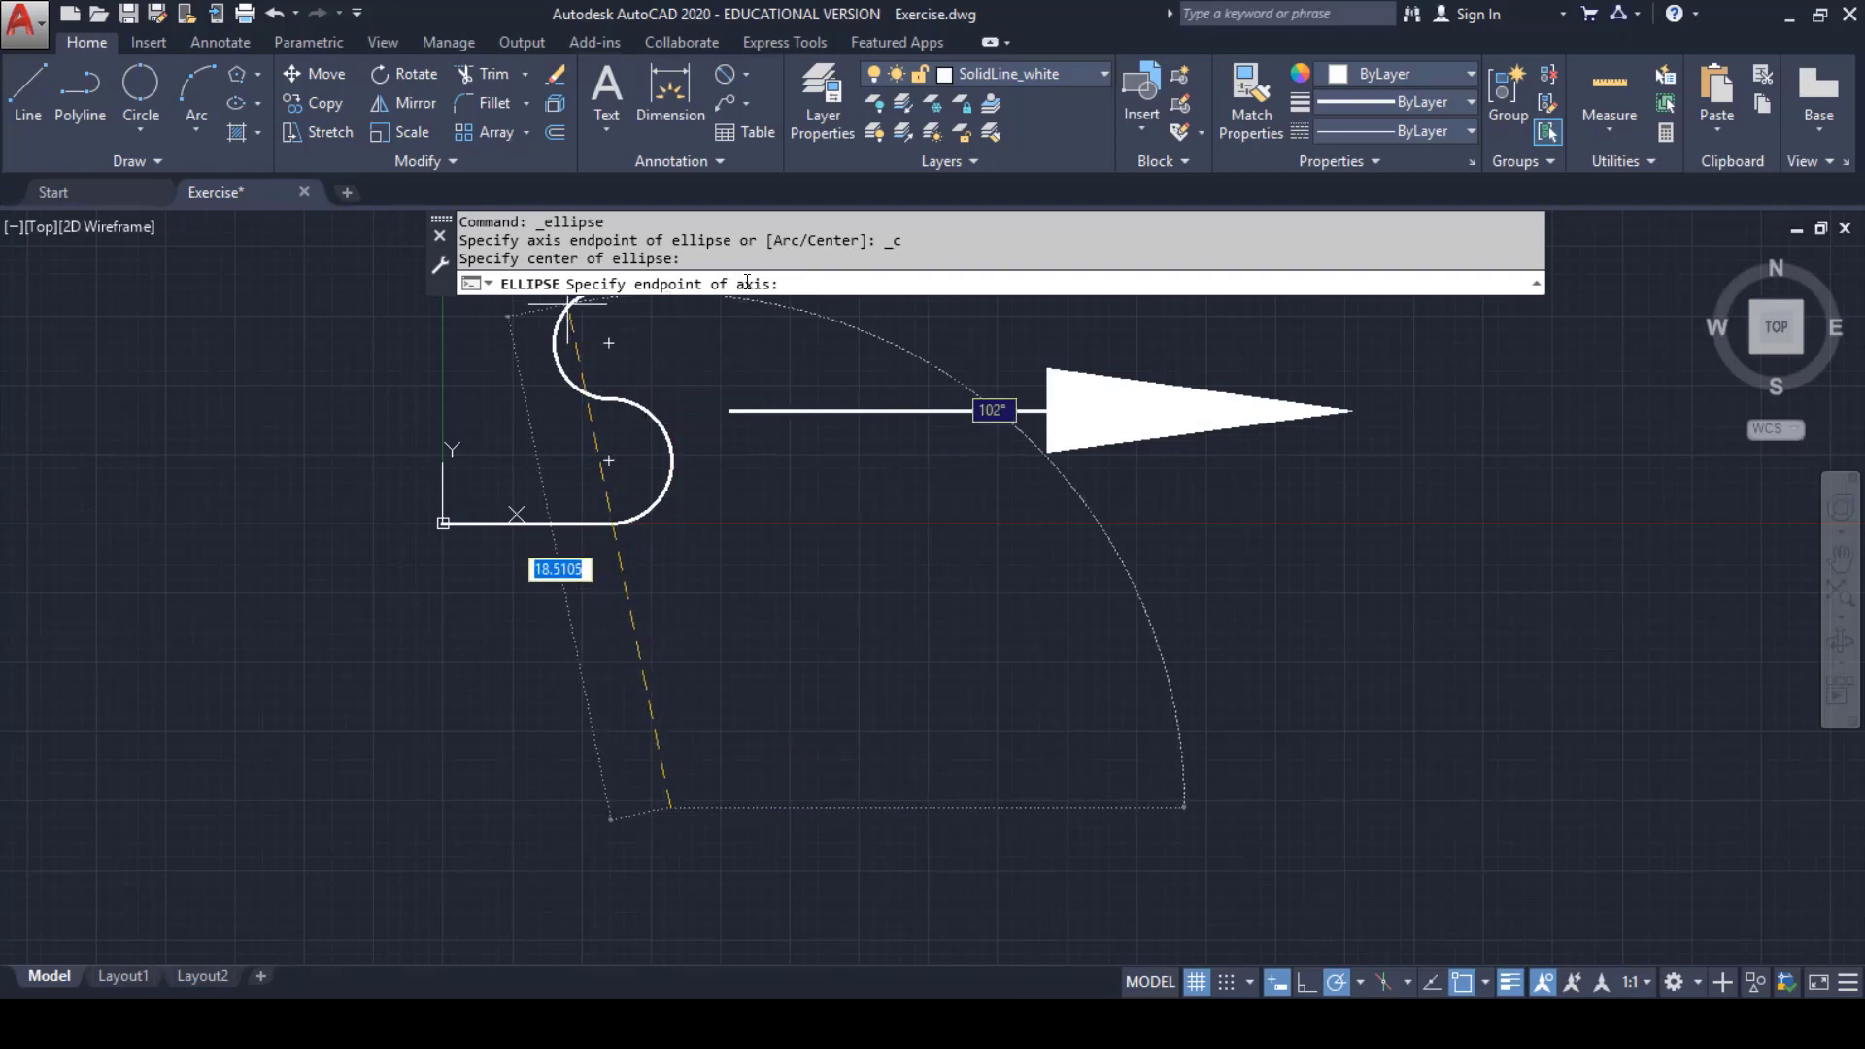
mouse_move(1057, 1025)
click(1185, 962)
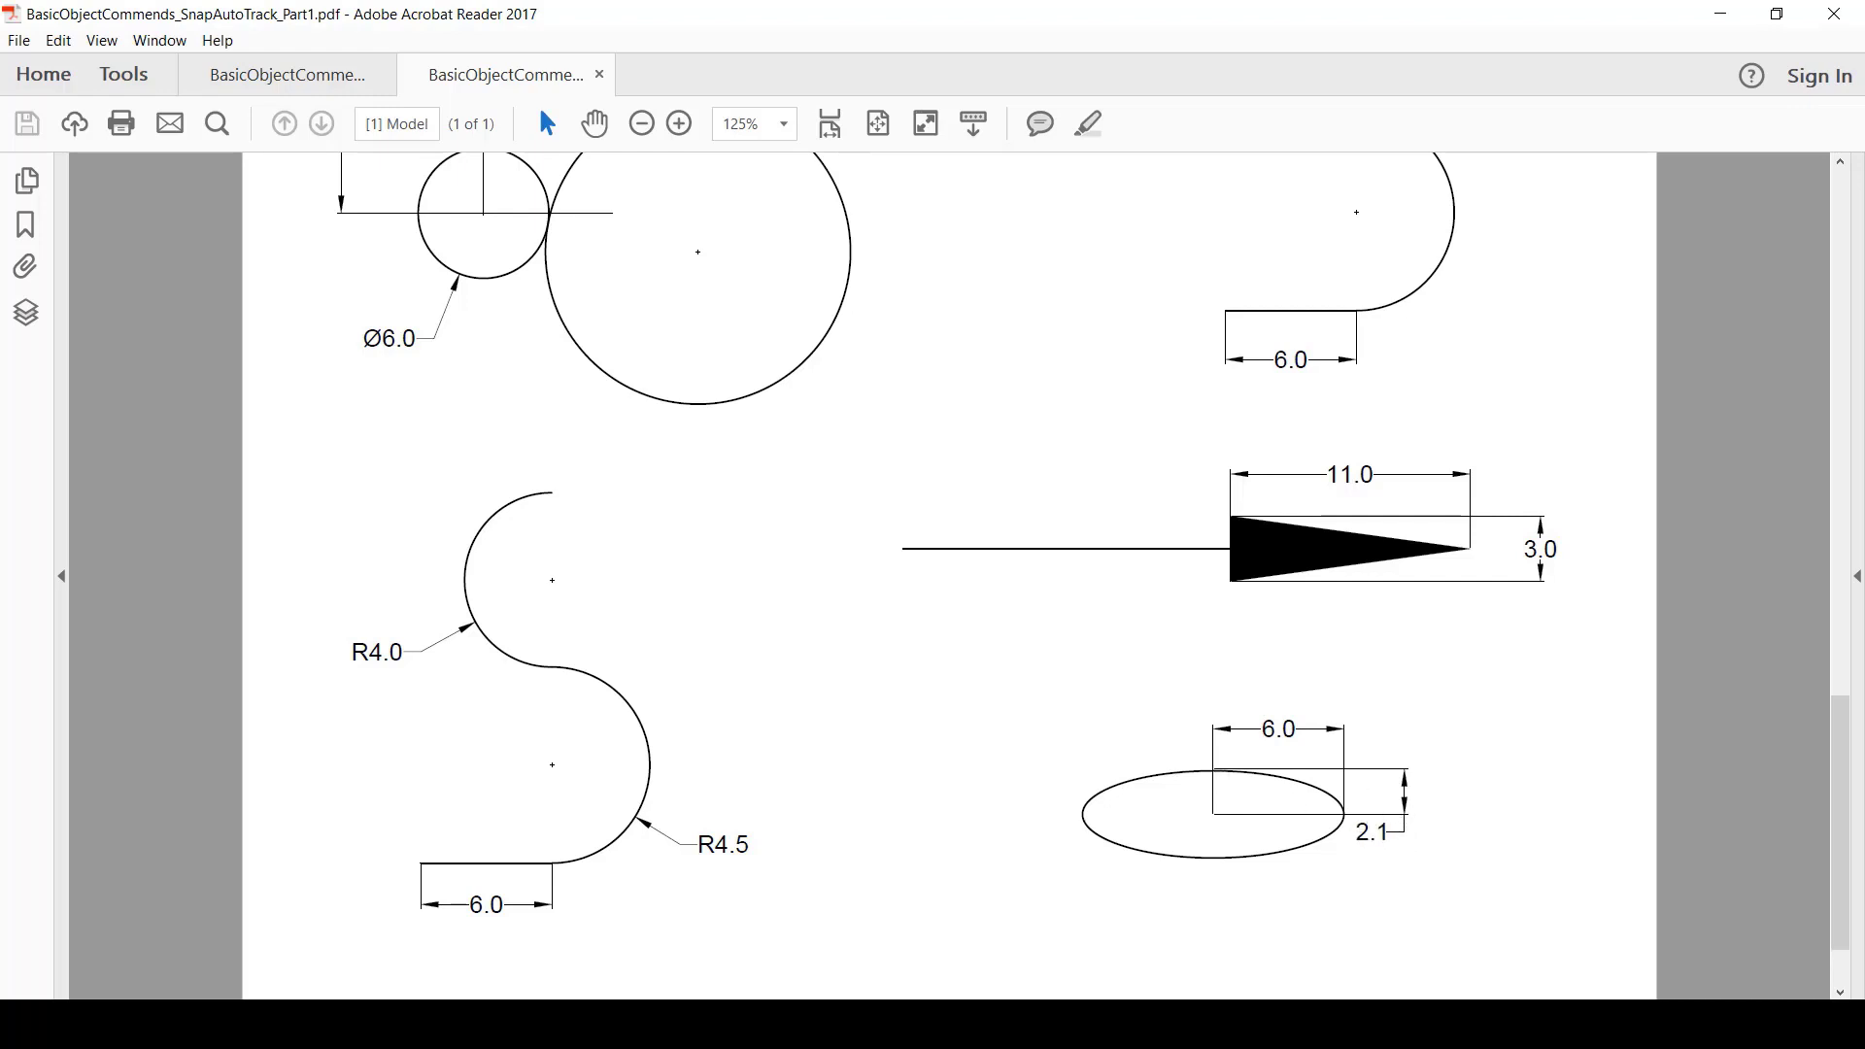
key(alt+Tab)
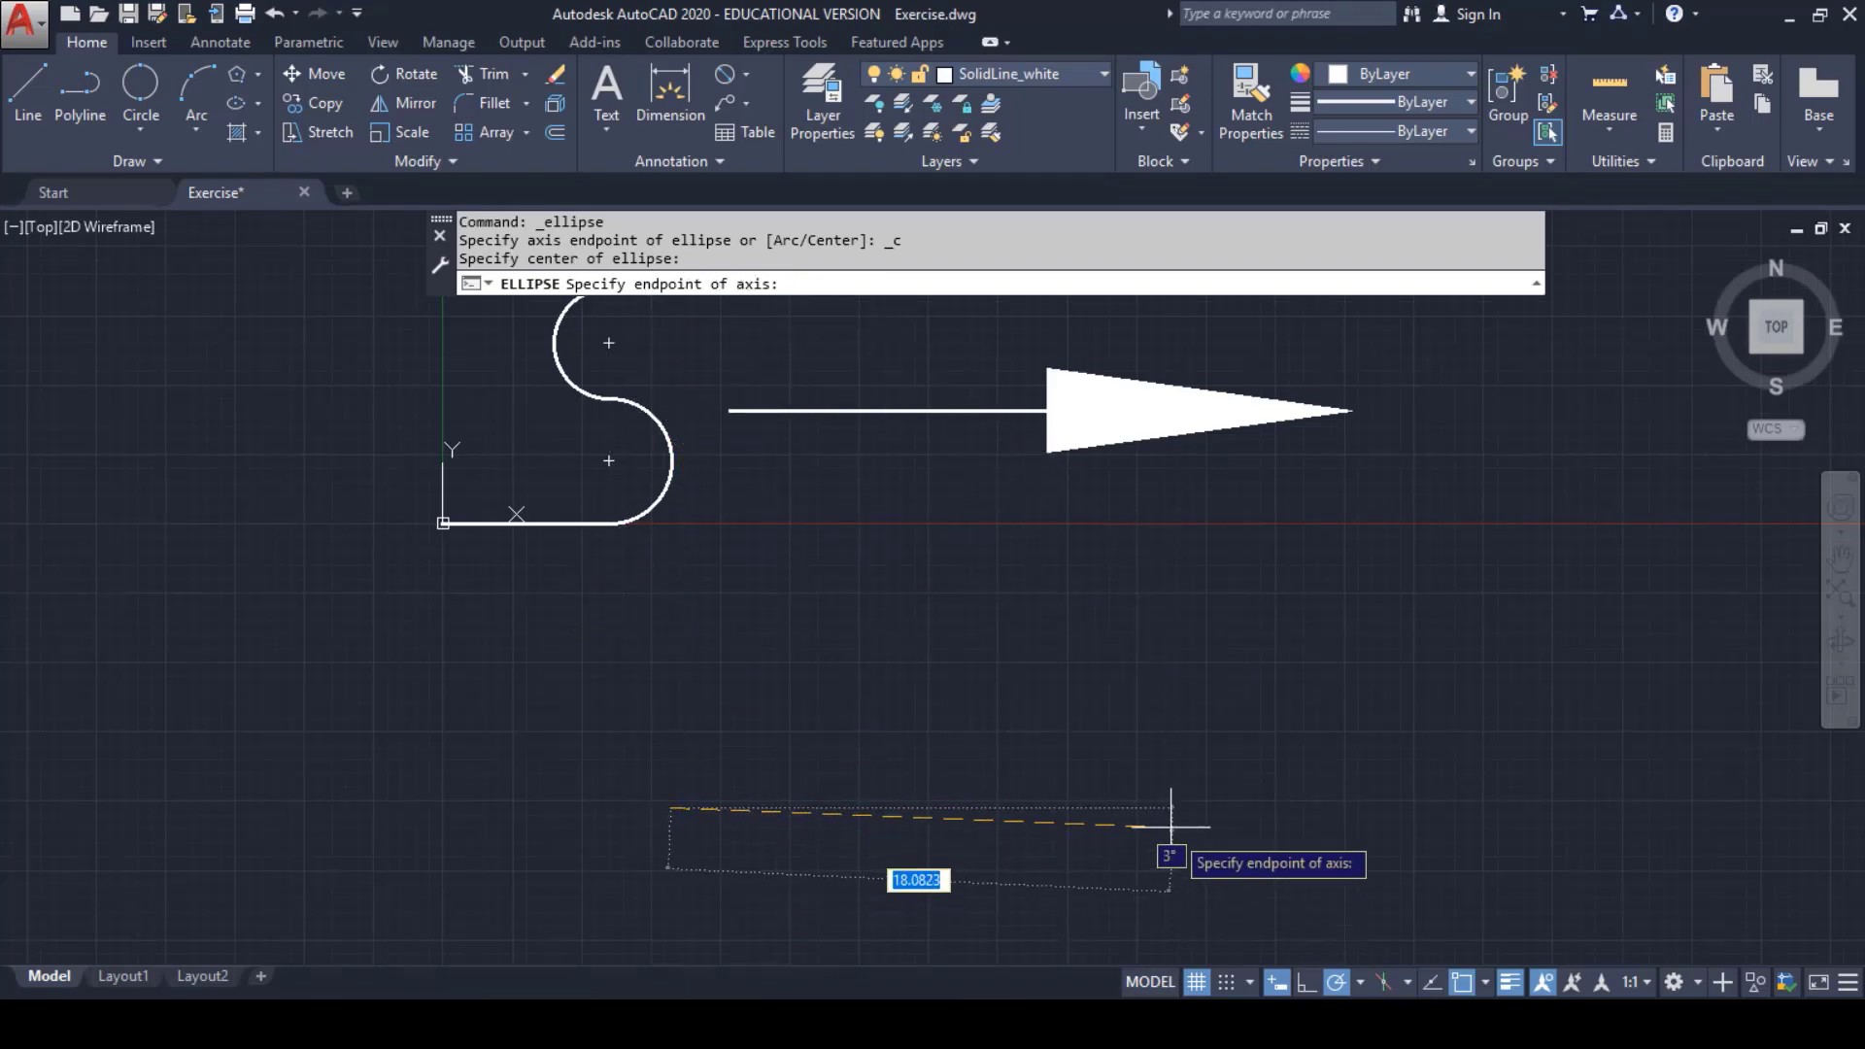
text(6)
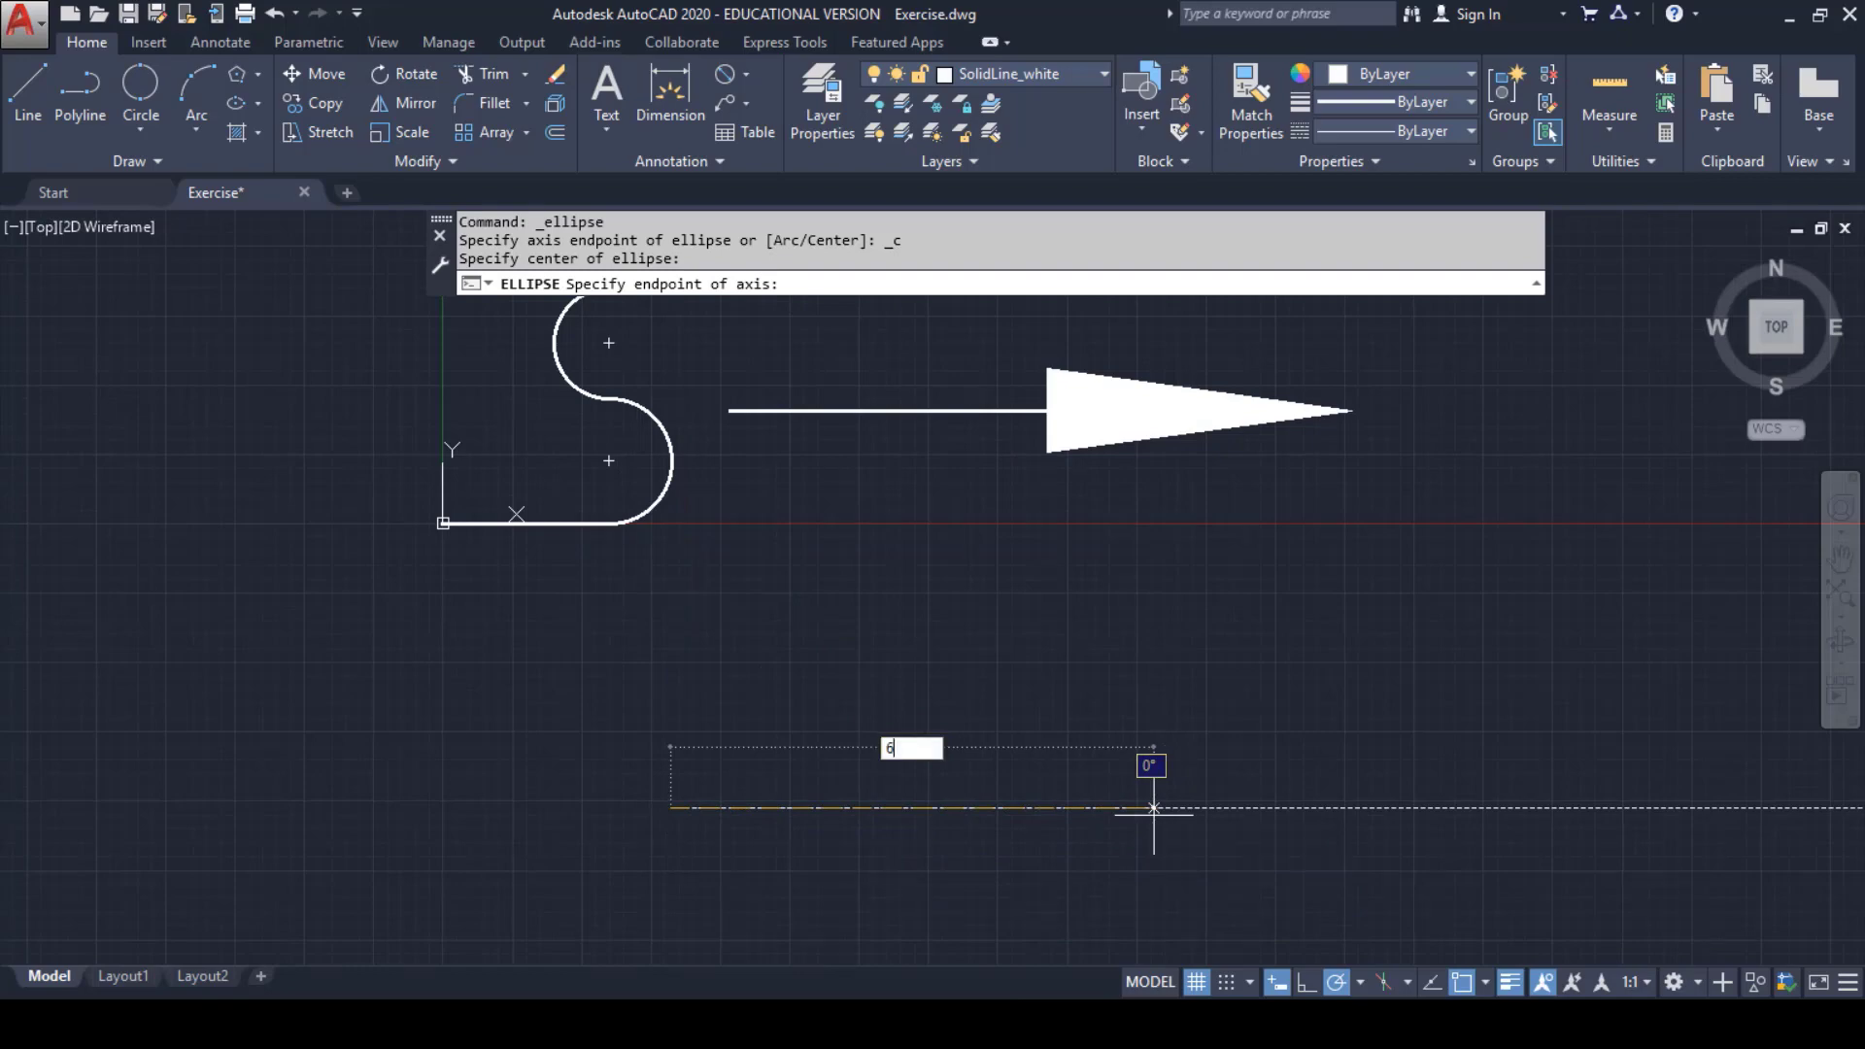
key(Return)
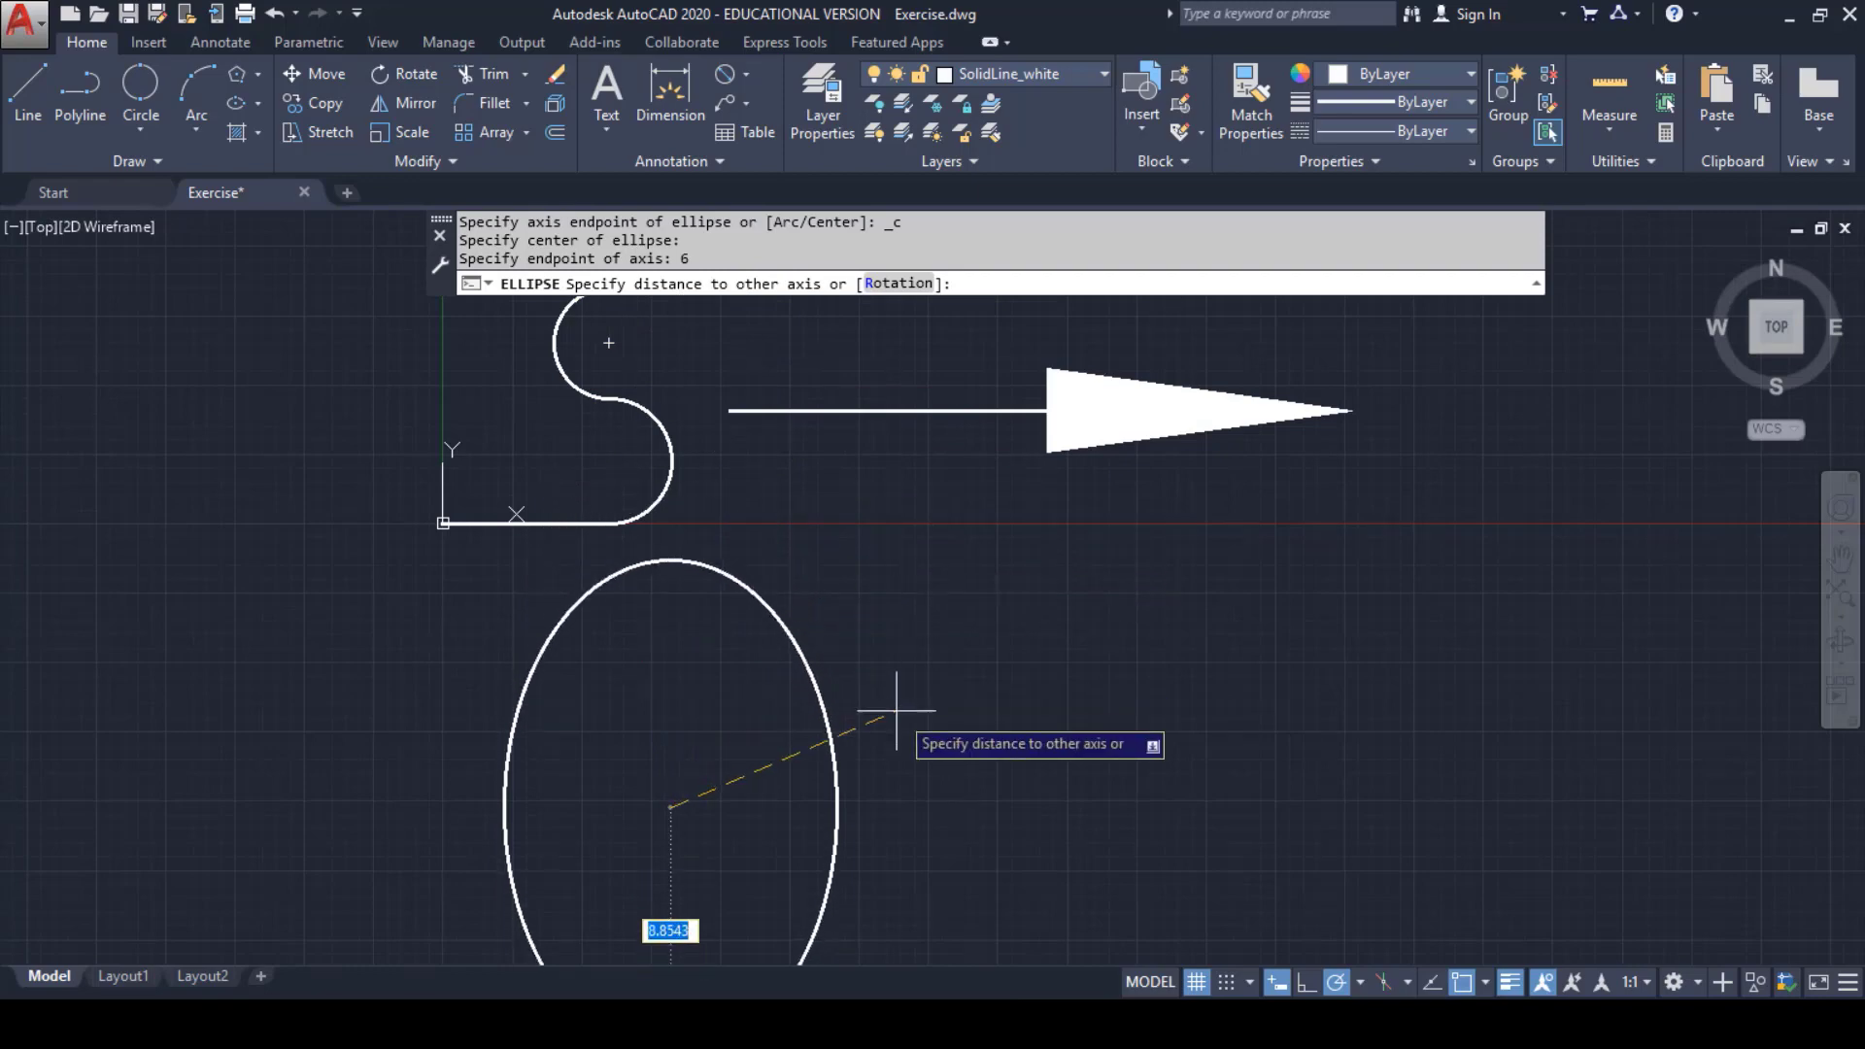
text(2.1)
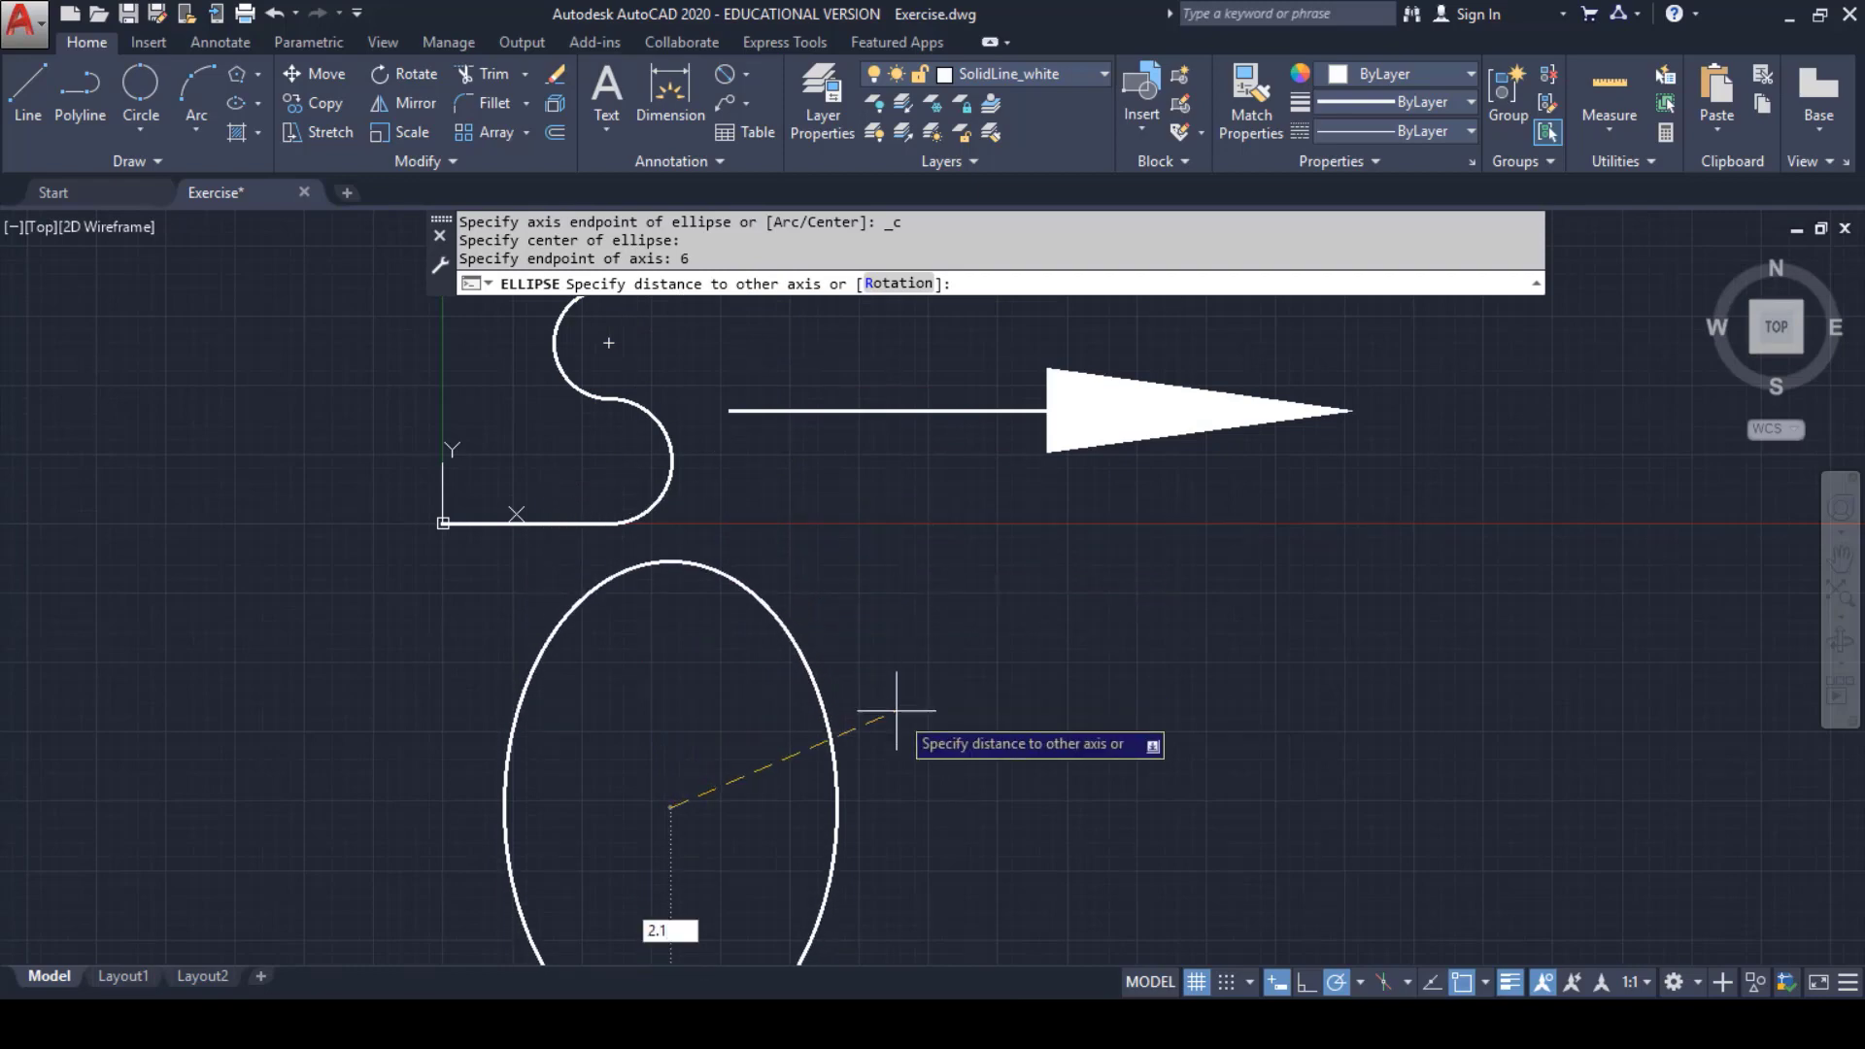
key(Return)
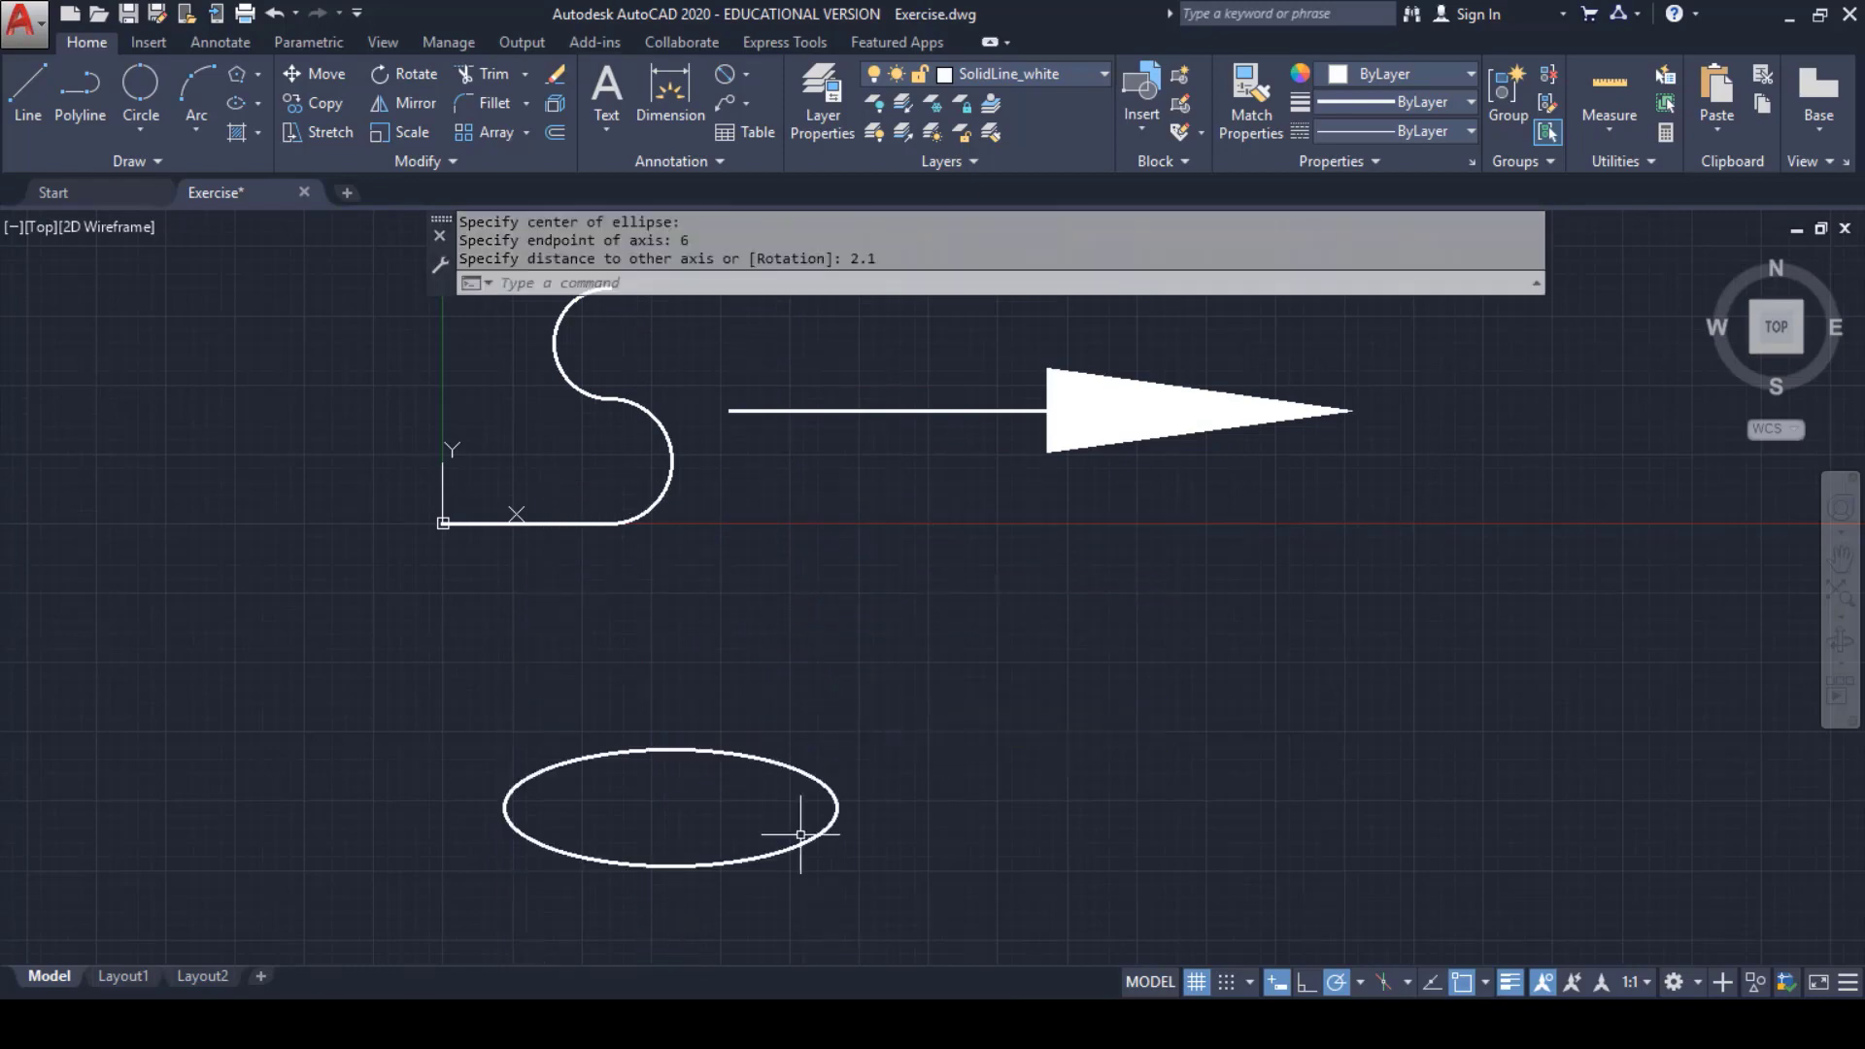
- Save the drawing under the new name ClassExercise on the Desktop
click(156, 15)
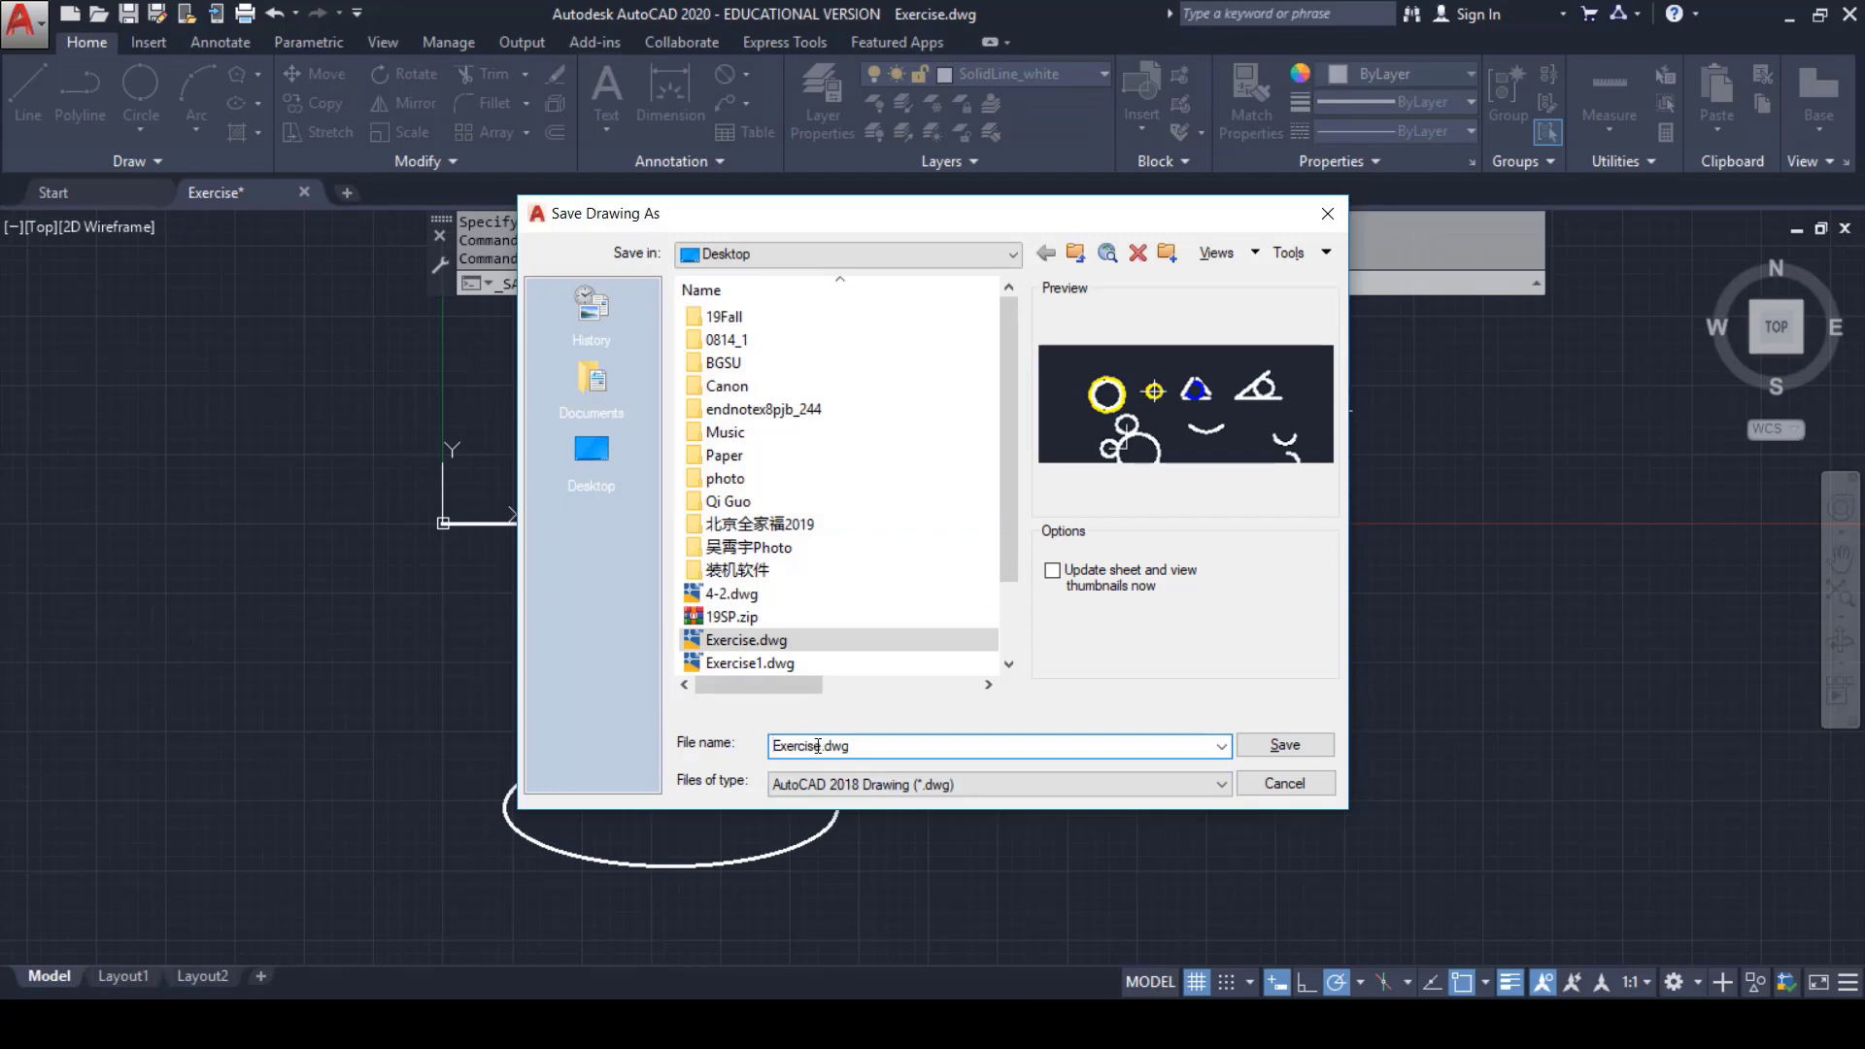
drag(821, 745, 757, 746)
text(Cl)
key(BackSpace)
key(BackSpace)
text(x)
click(1326, 745)
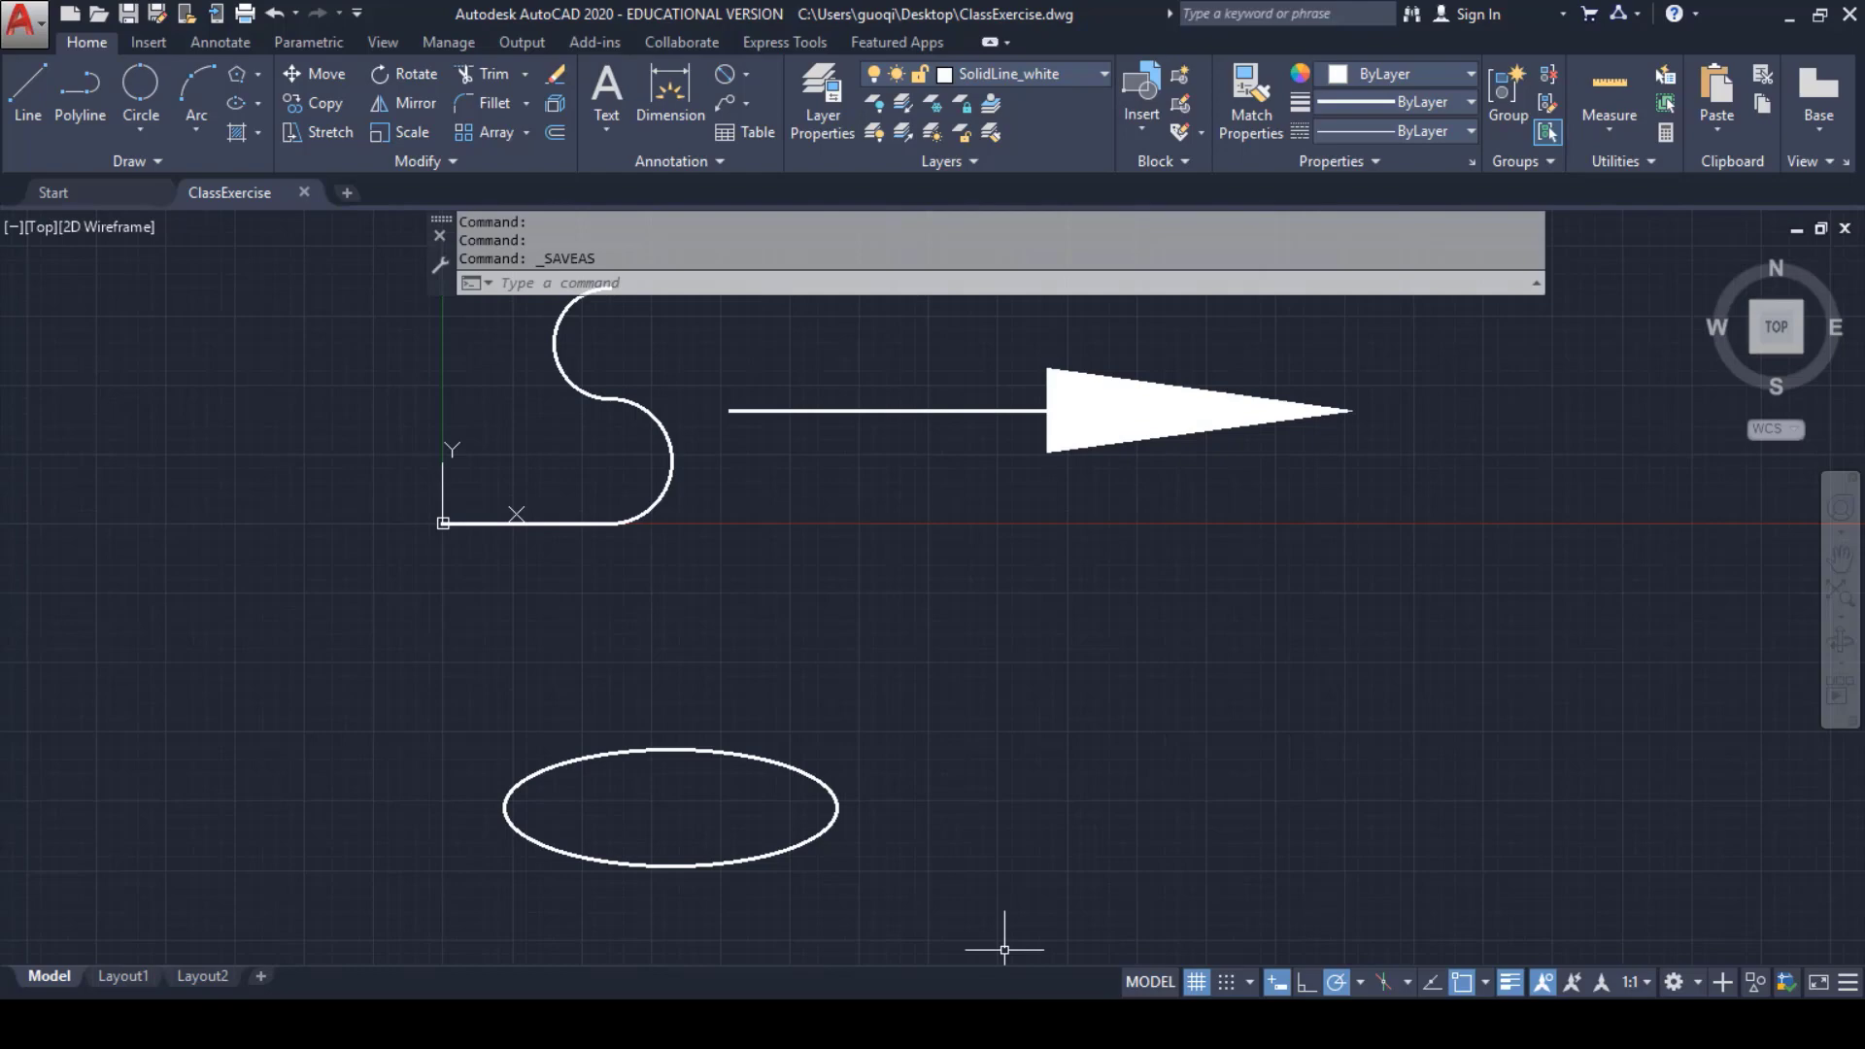
- Switch to the BasicObjectCommends_SnapAutoTrack_Part2 PDF in Acrobat Reader and examine the rectangle exercises and their dimensions
mouse_move(1152, 972)
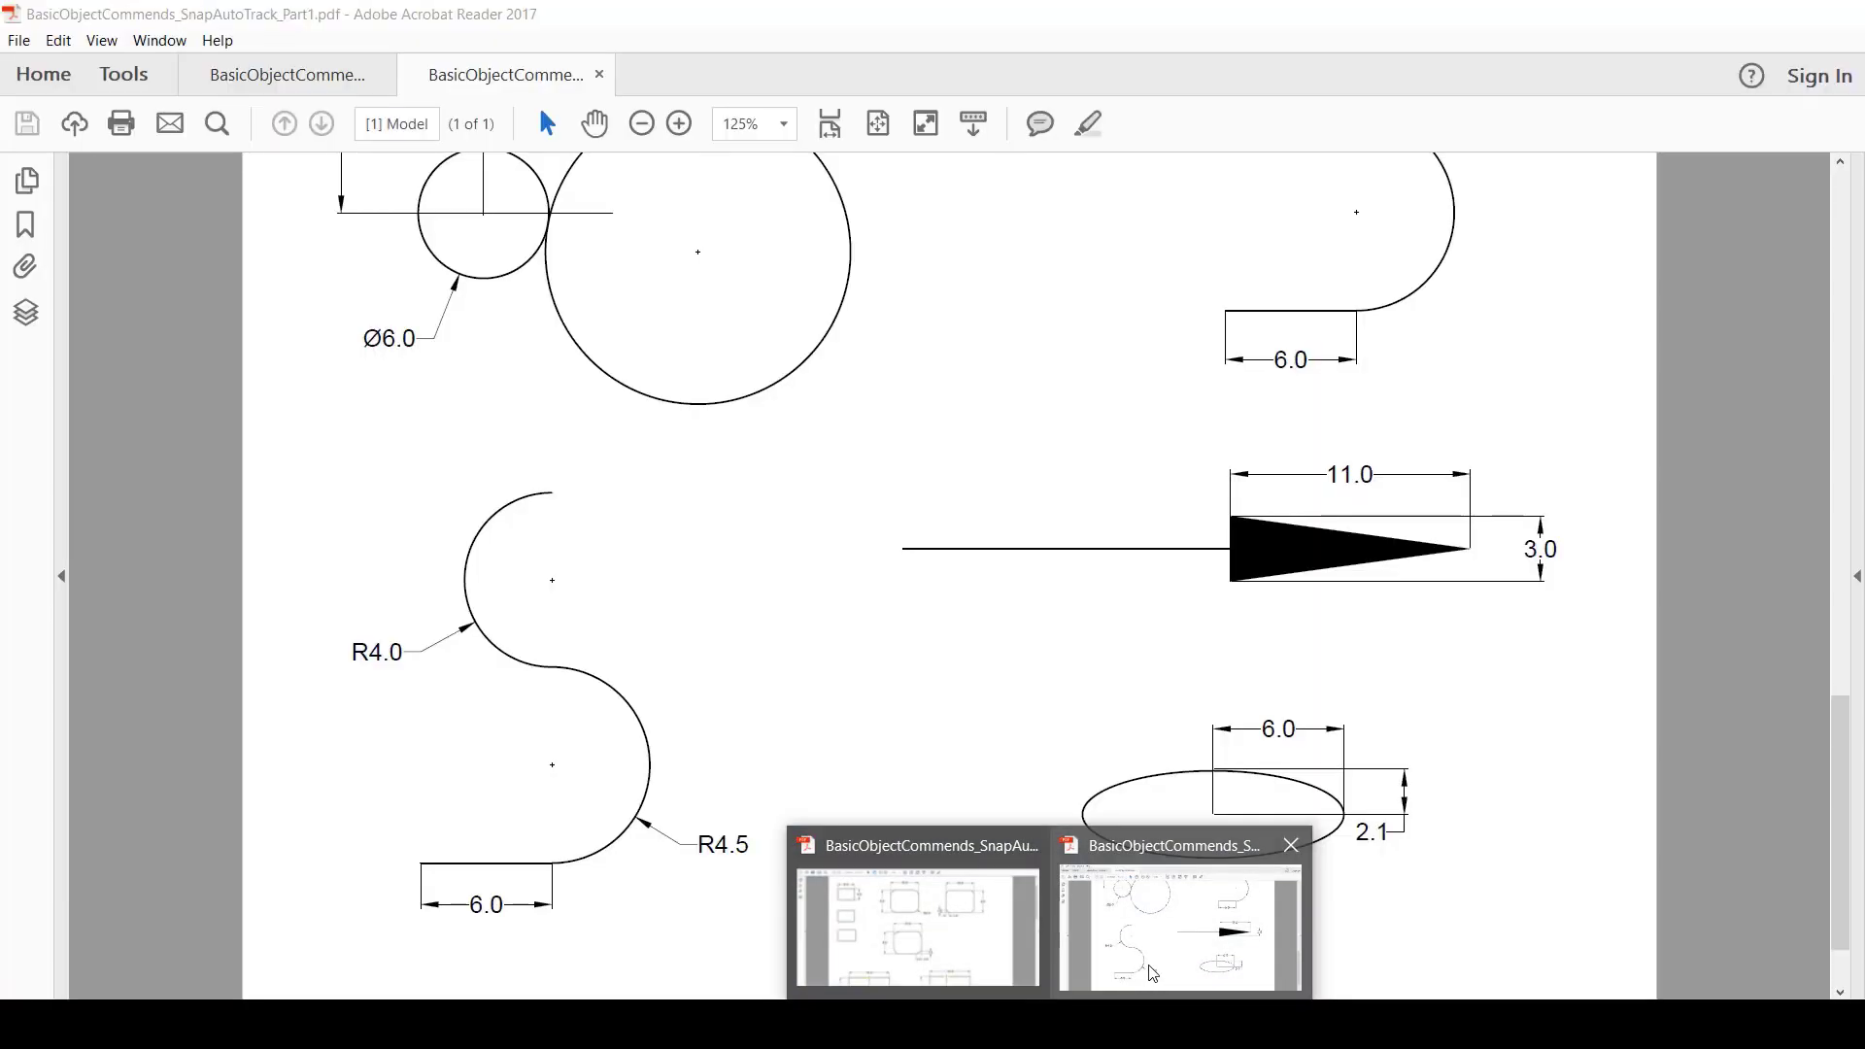
click(977, 966)
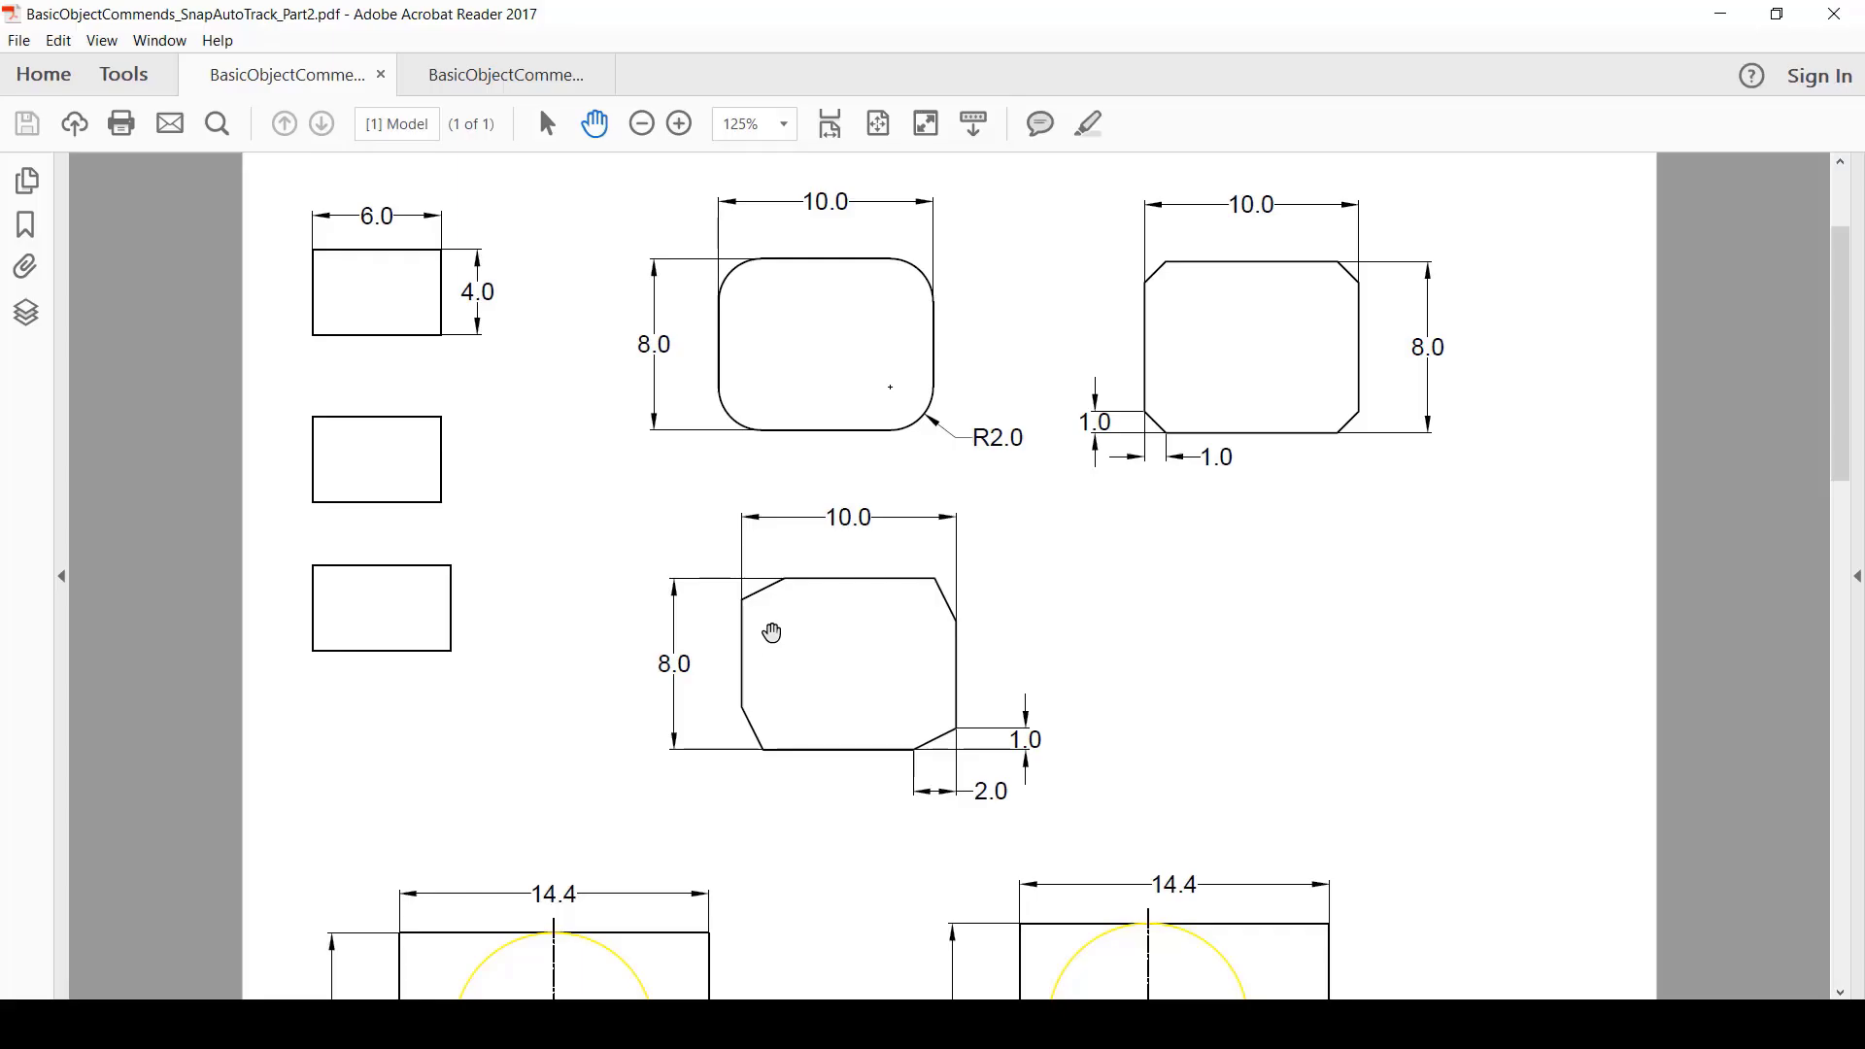
scroll(798, 636, down, 4)
scroll(787, 626, up, 5)
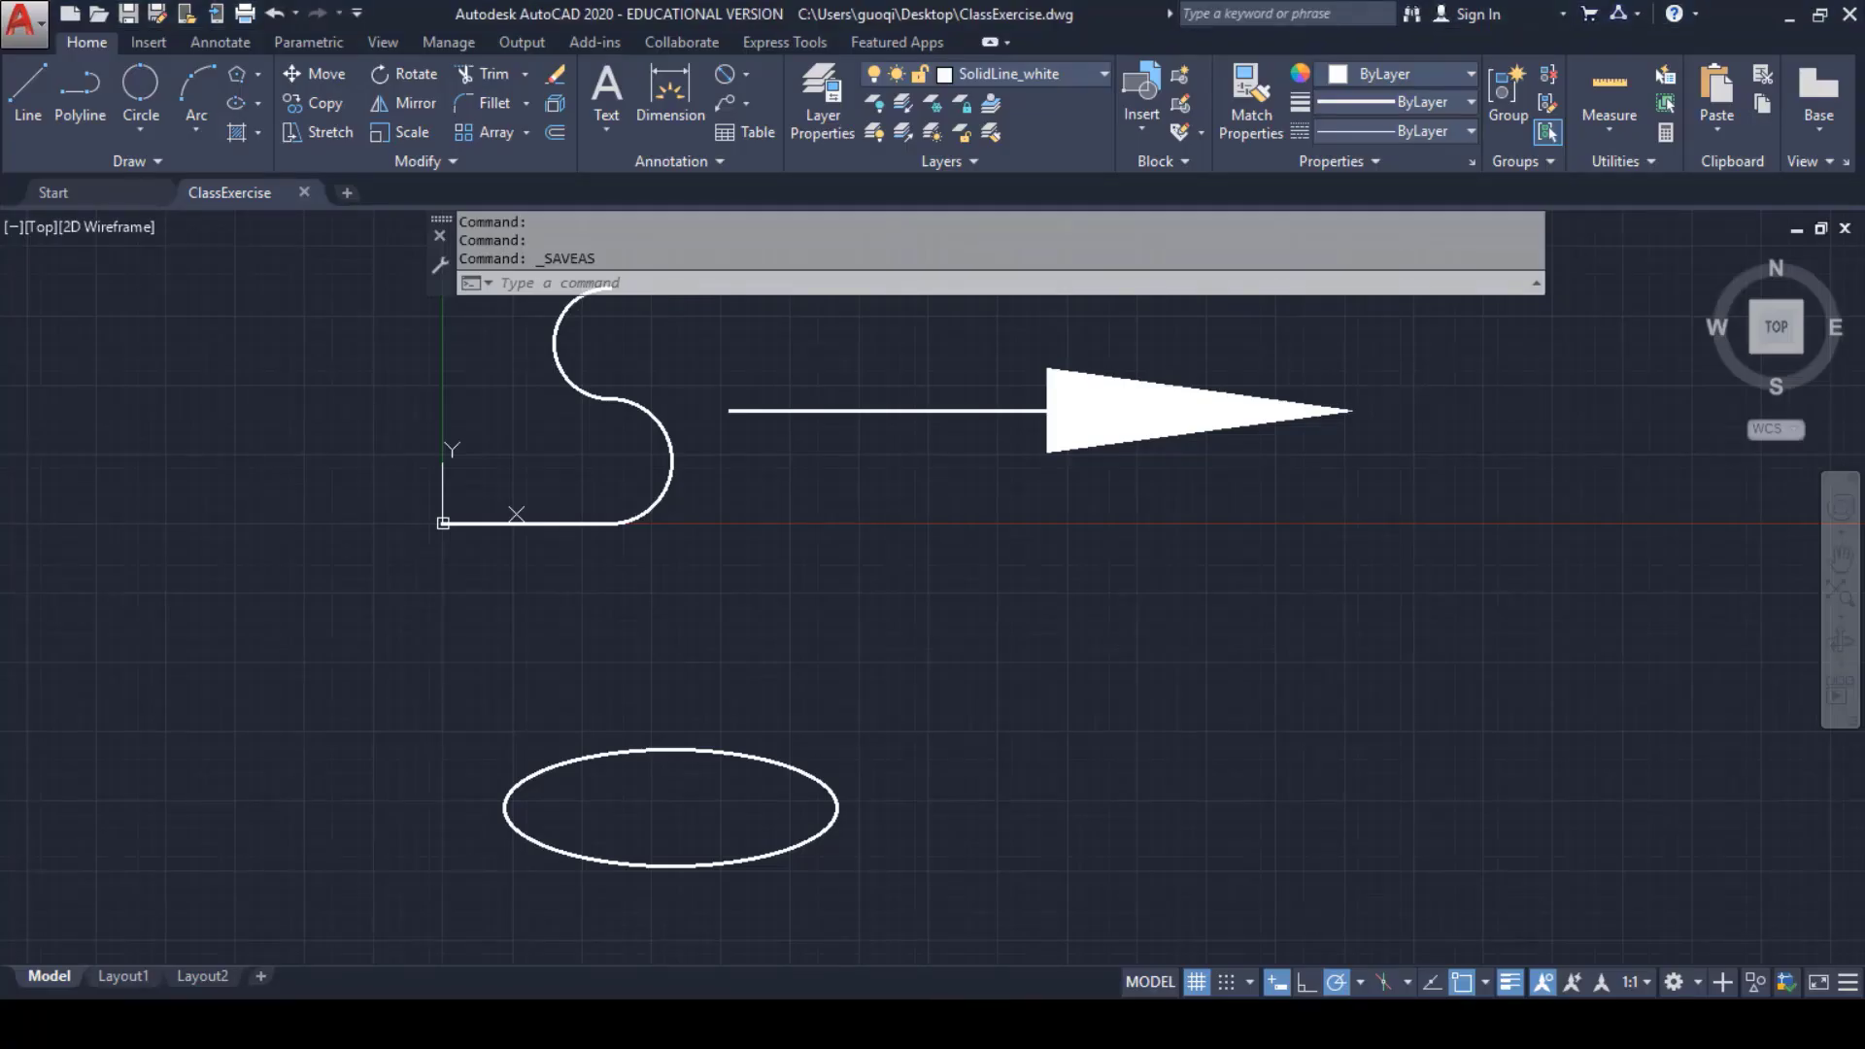
- Return to AutoCAD and draw a rectangle below the arrow with its opposite corner offset 6 in X and -4 in Y
click(259, 73)
click(277, 114)
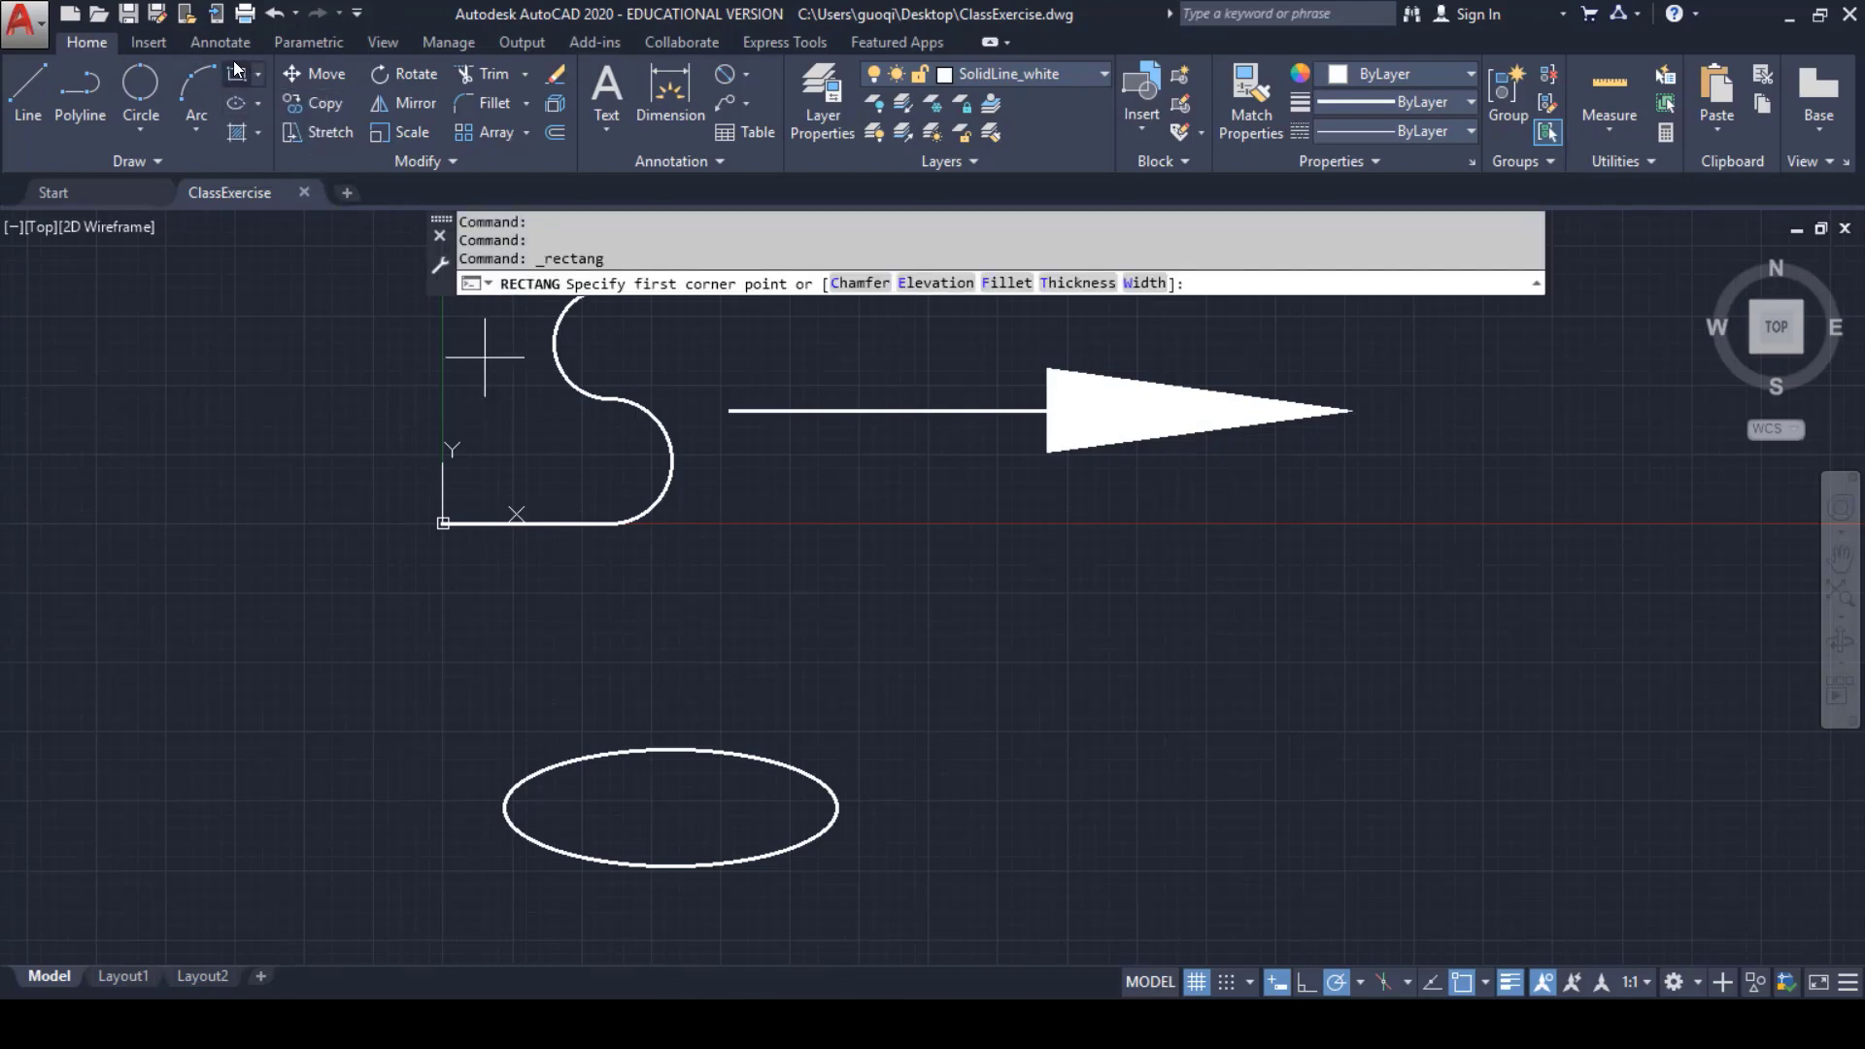
click(259, 75)
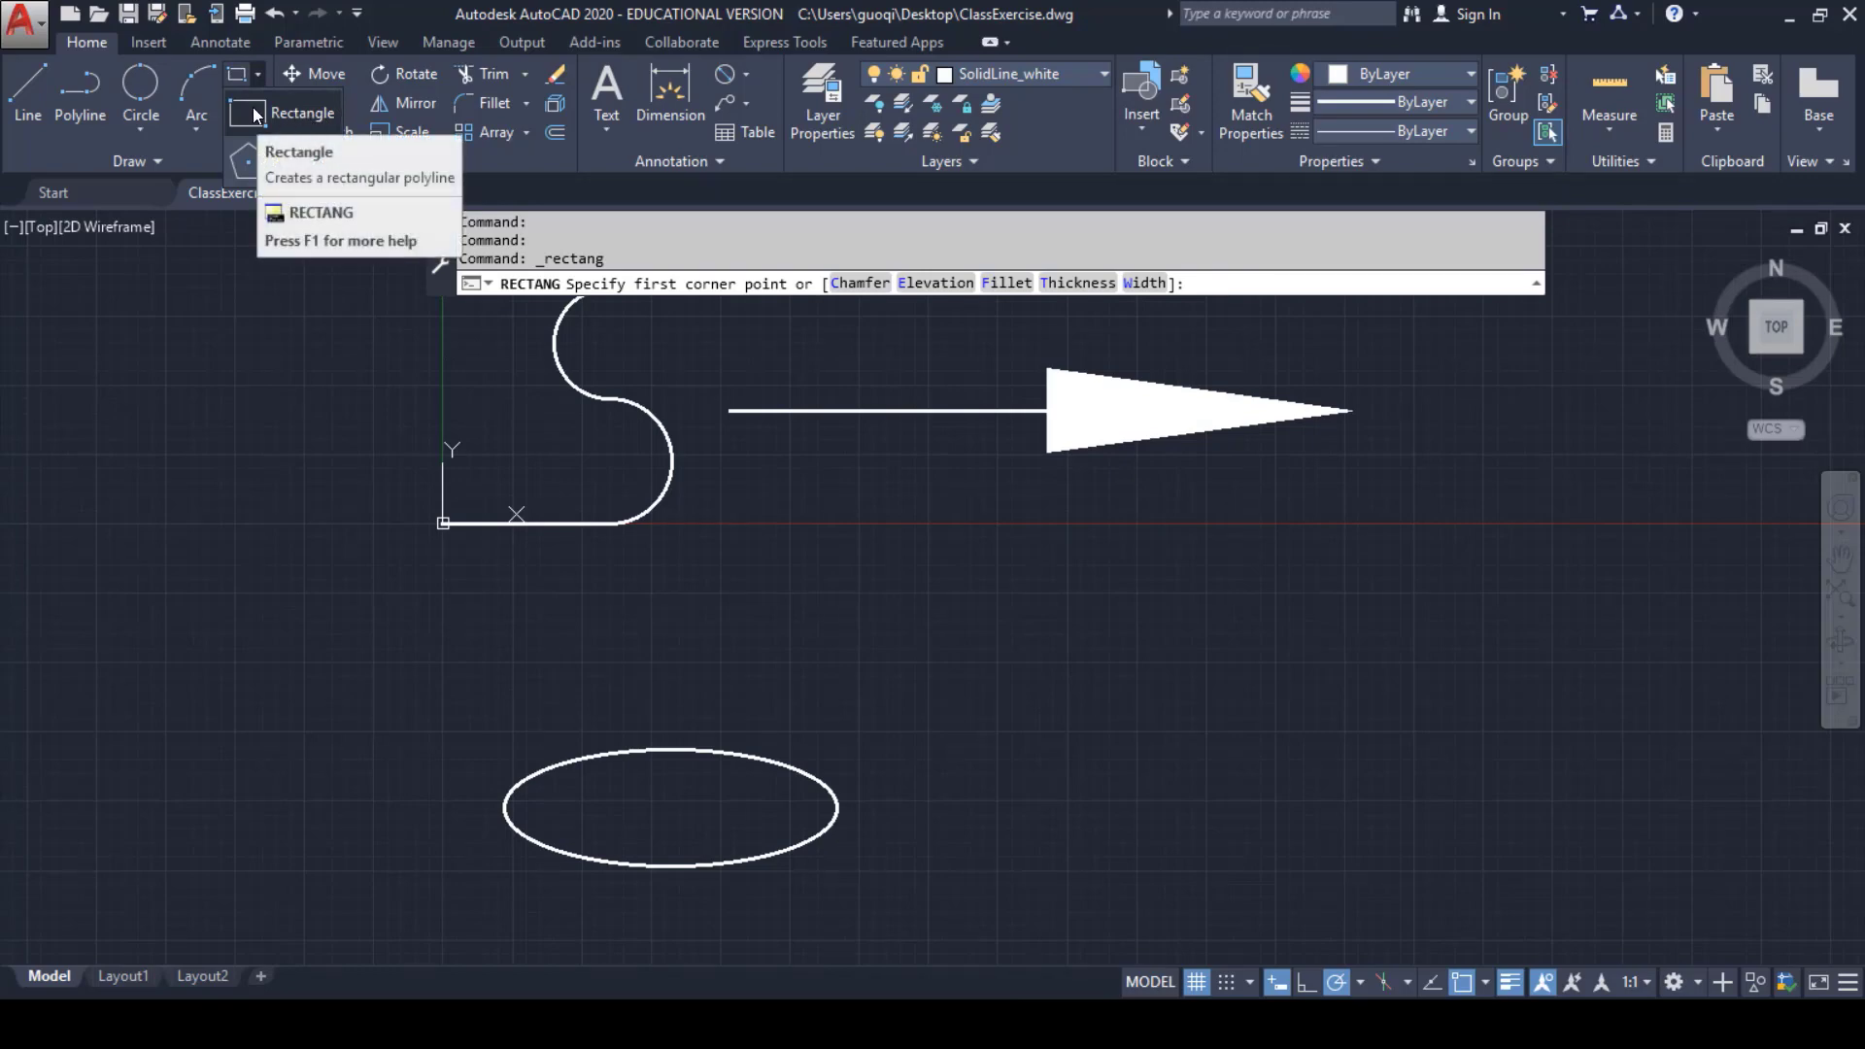
click(252, 110)
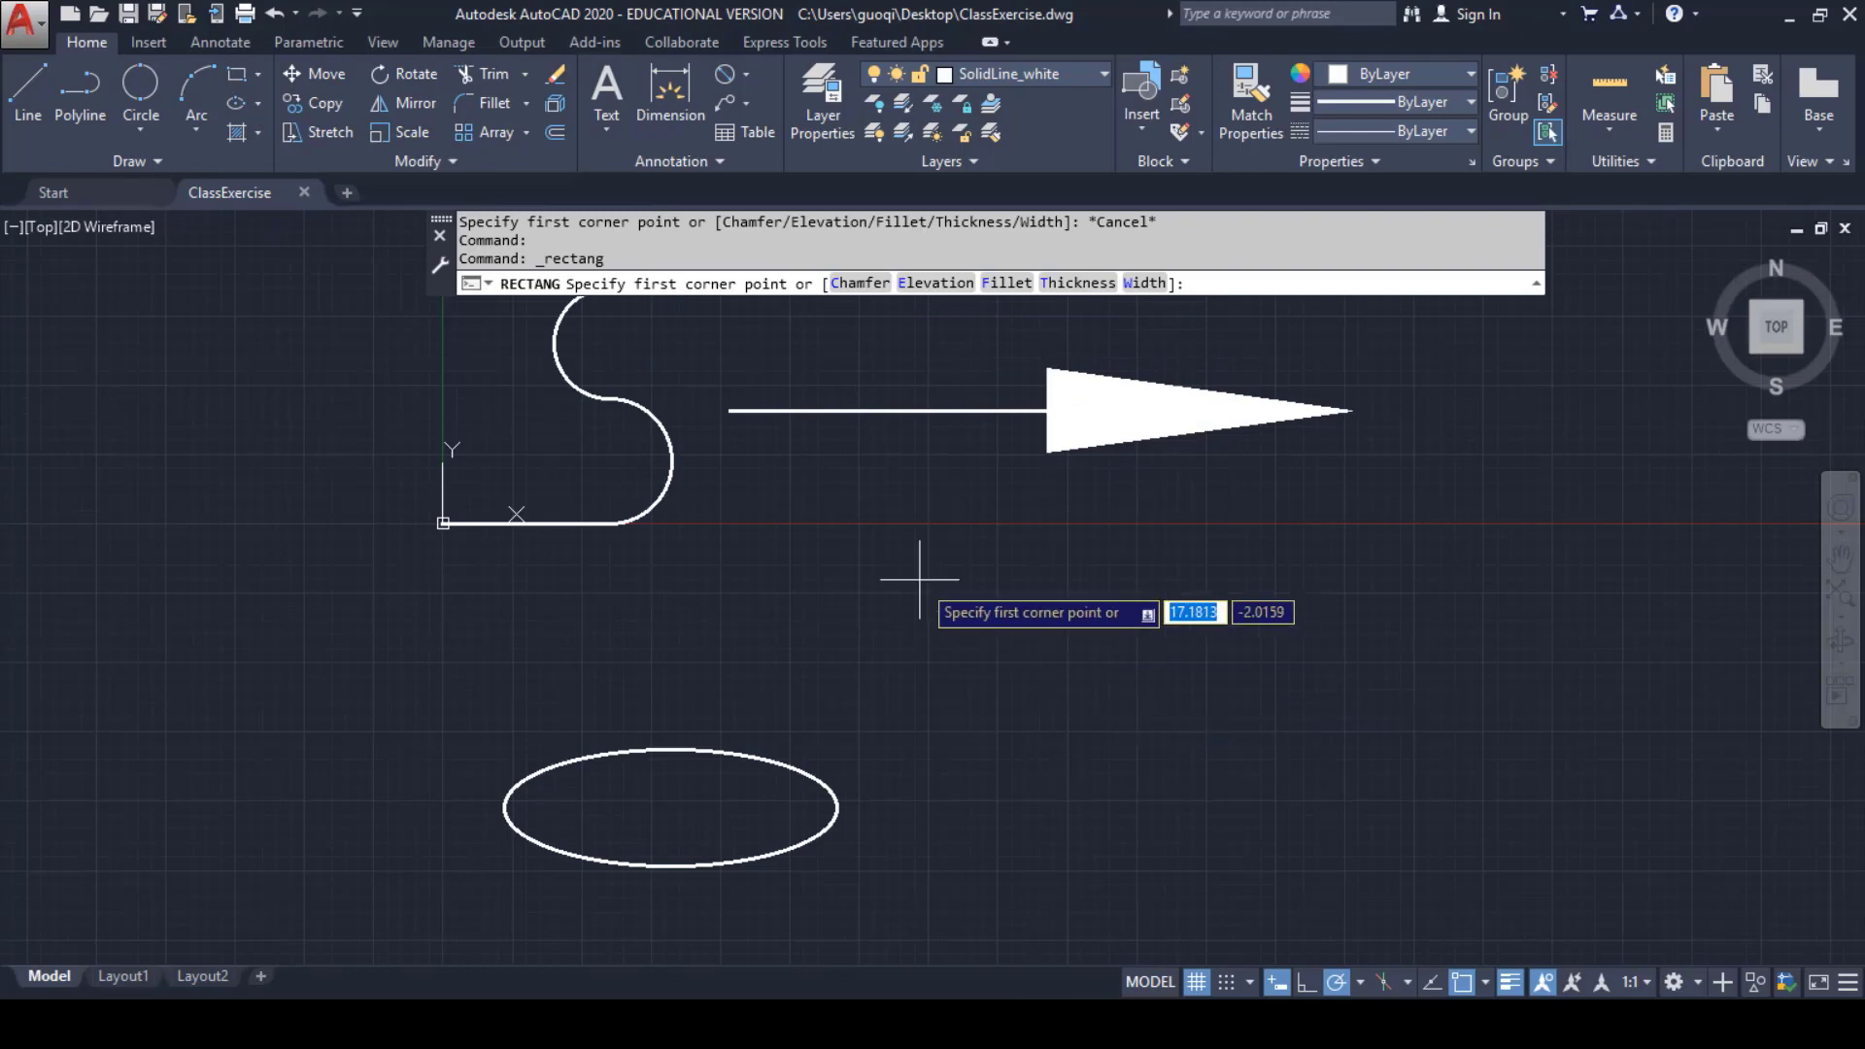
click(1027, 603)
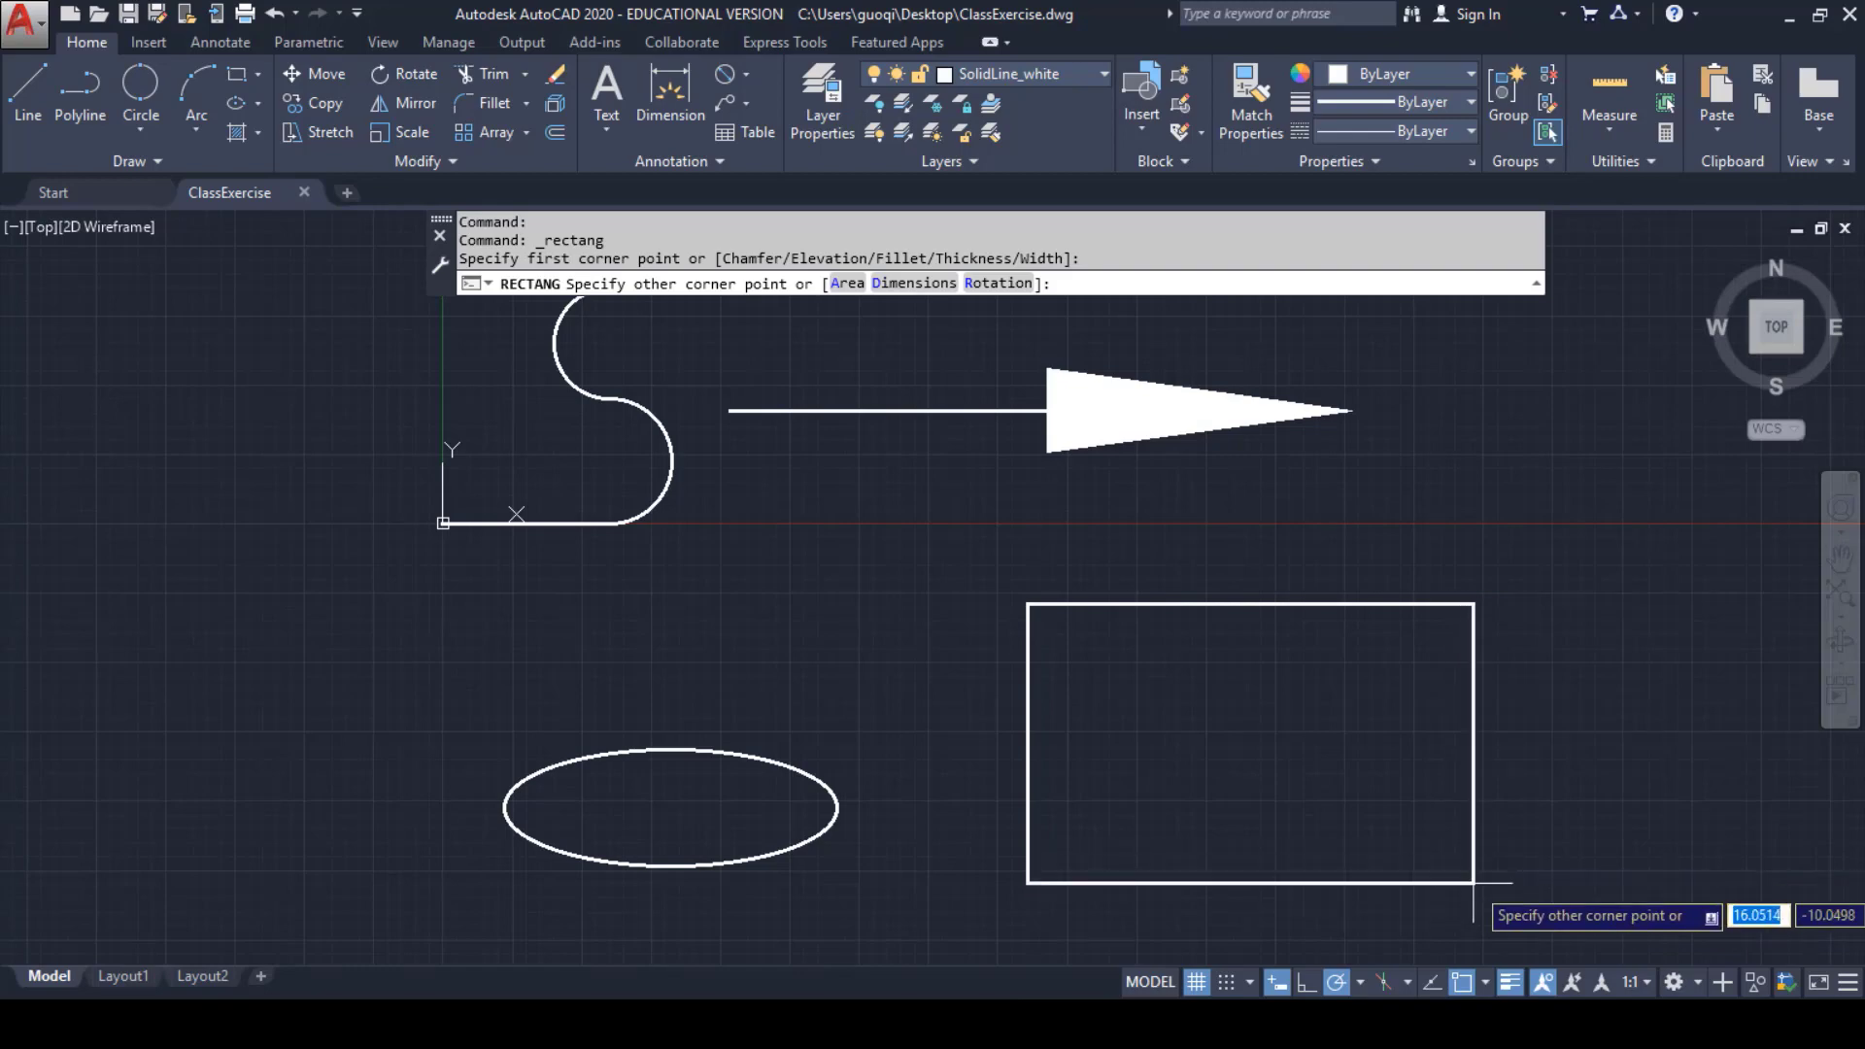
text(6)
key(Tab)
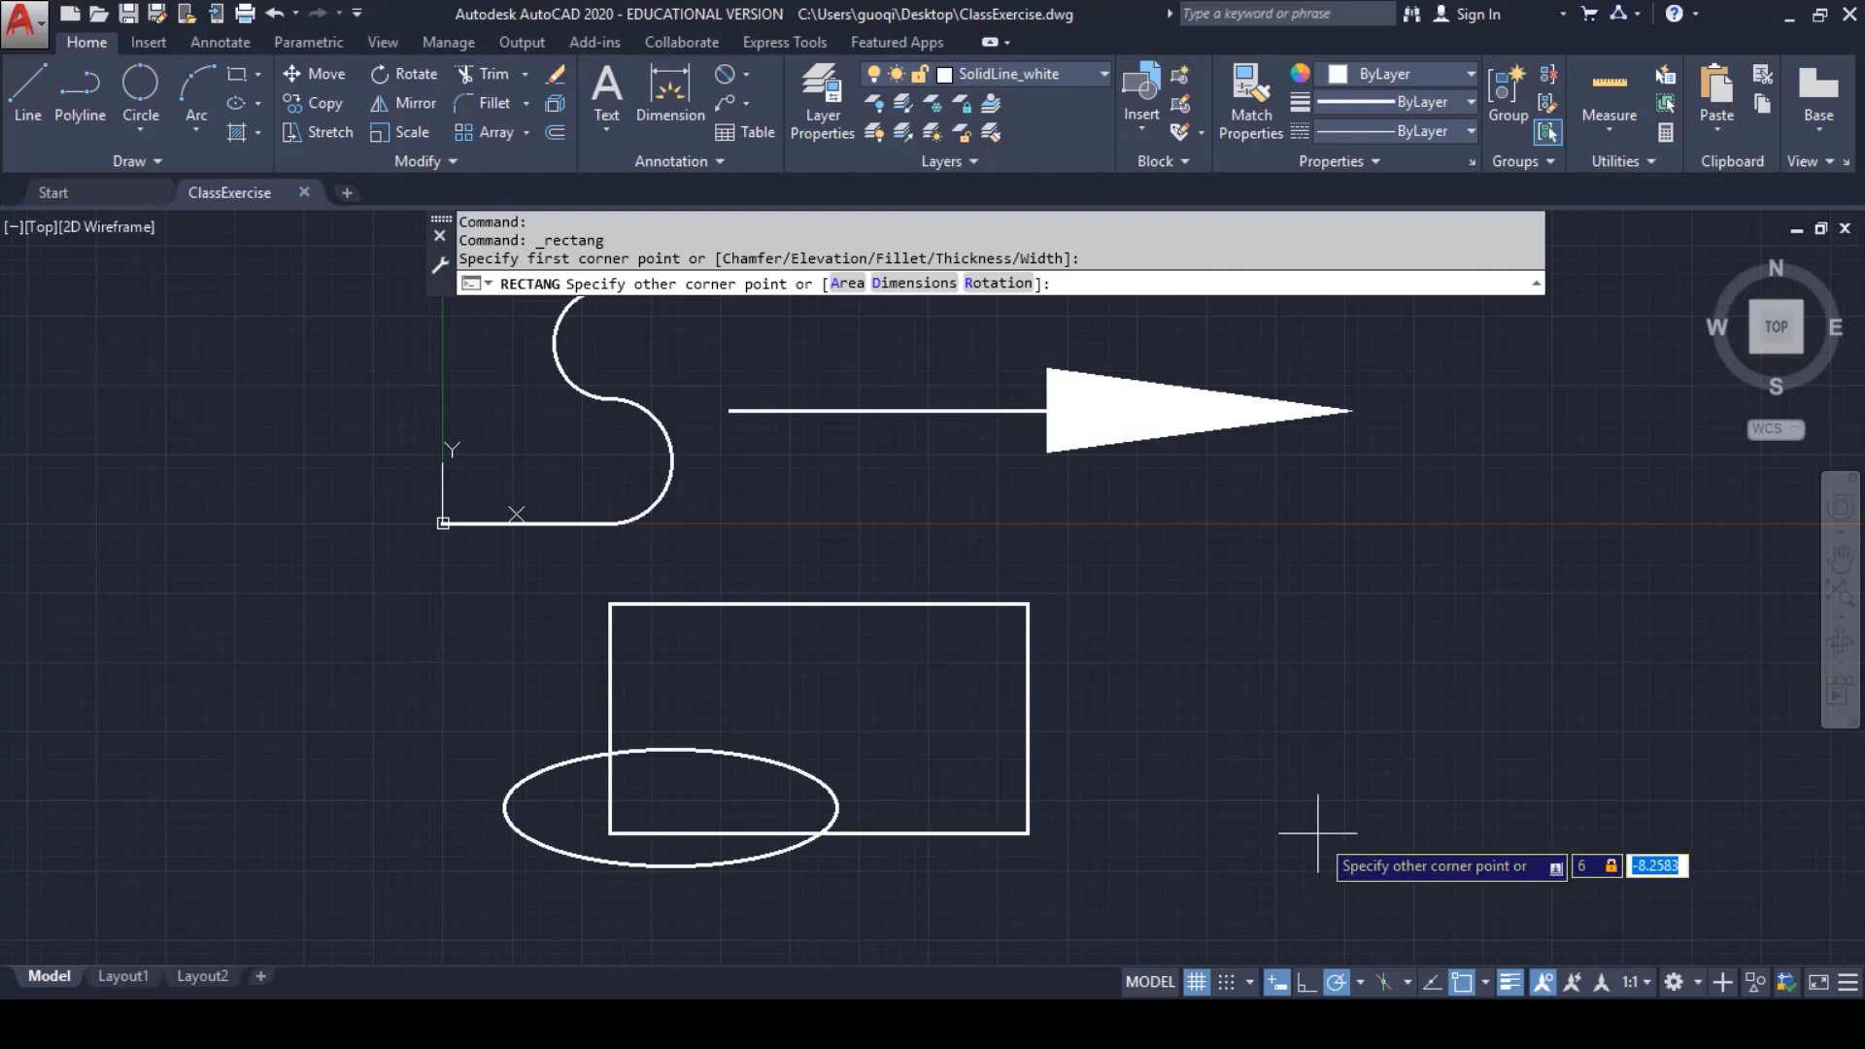
text(-4)
key(Return)
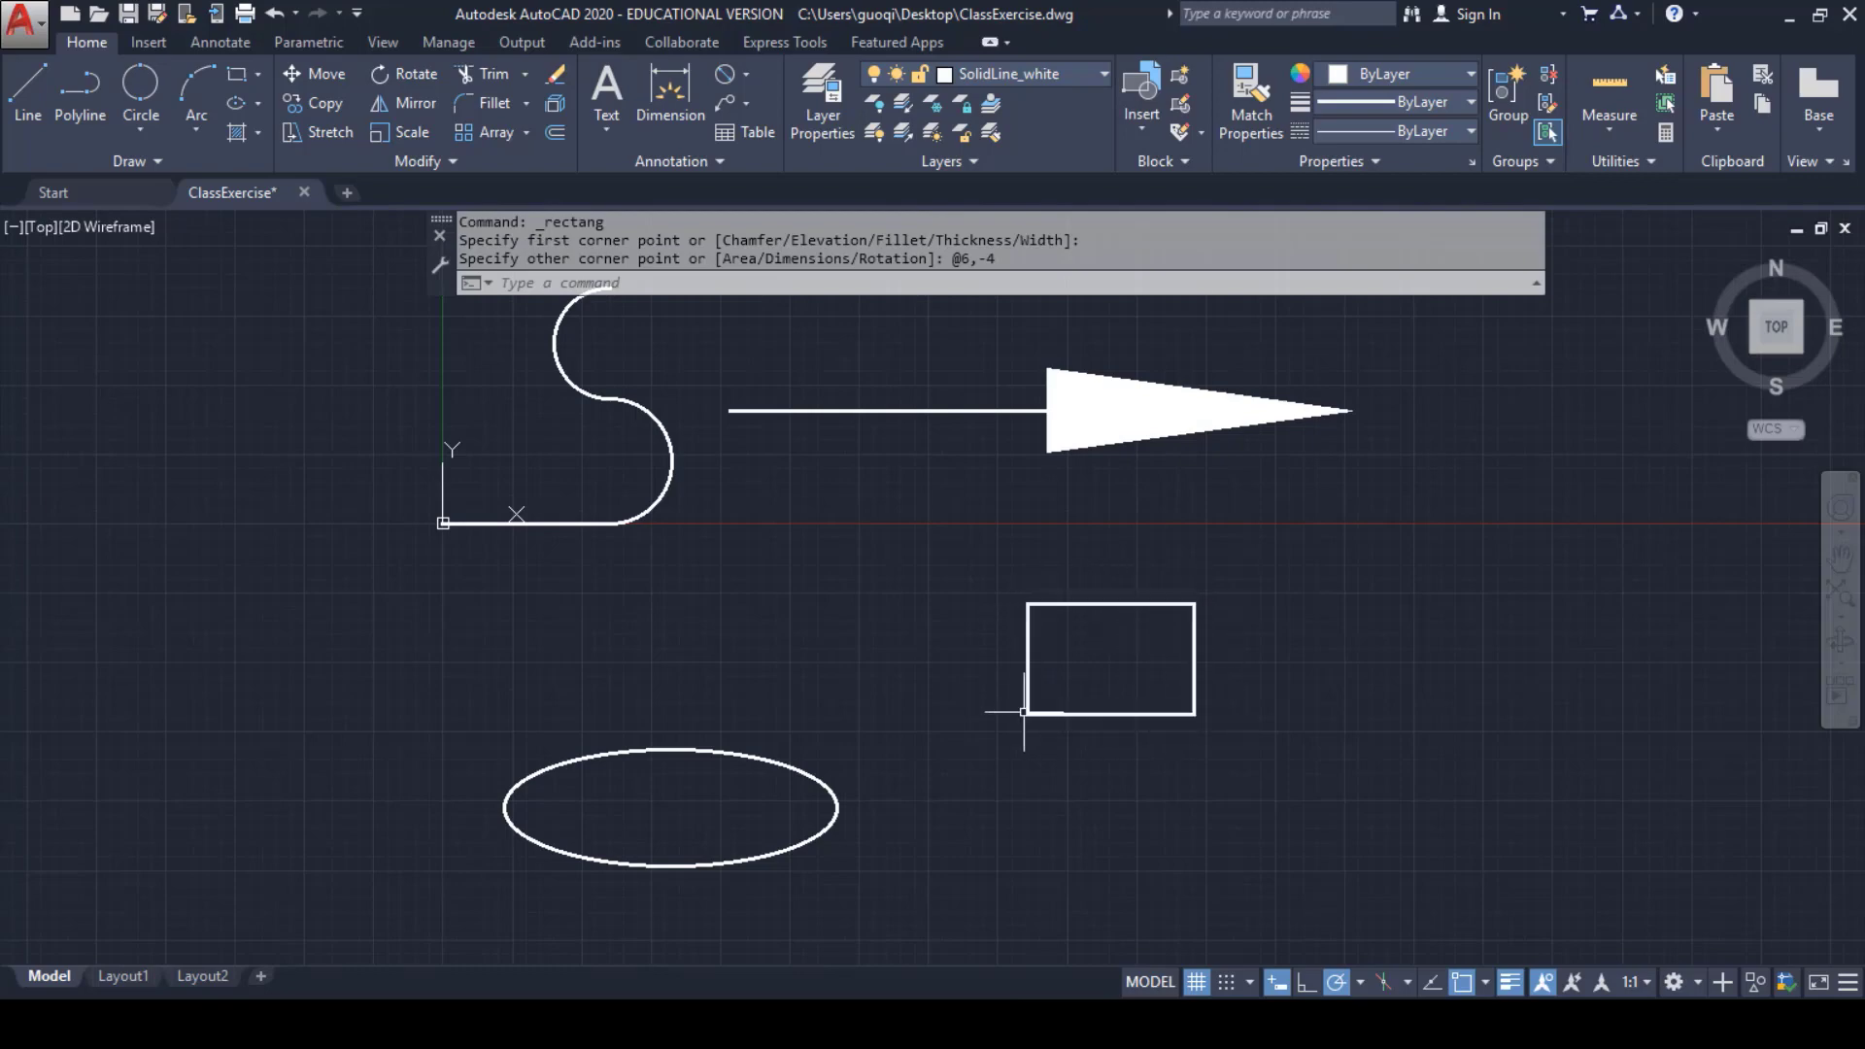
- Draw a second 6 by 4 rectangle from four separate lines, level with the first one and to its right
click(27, 97)
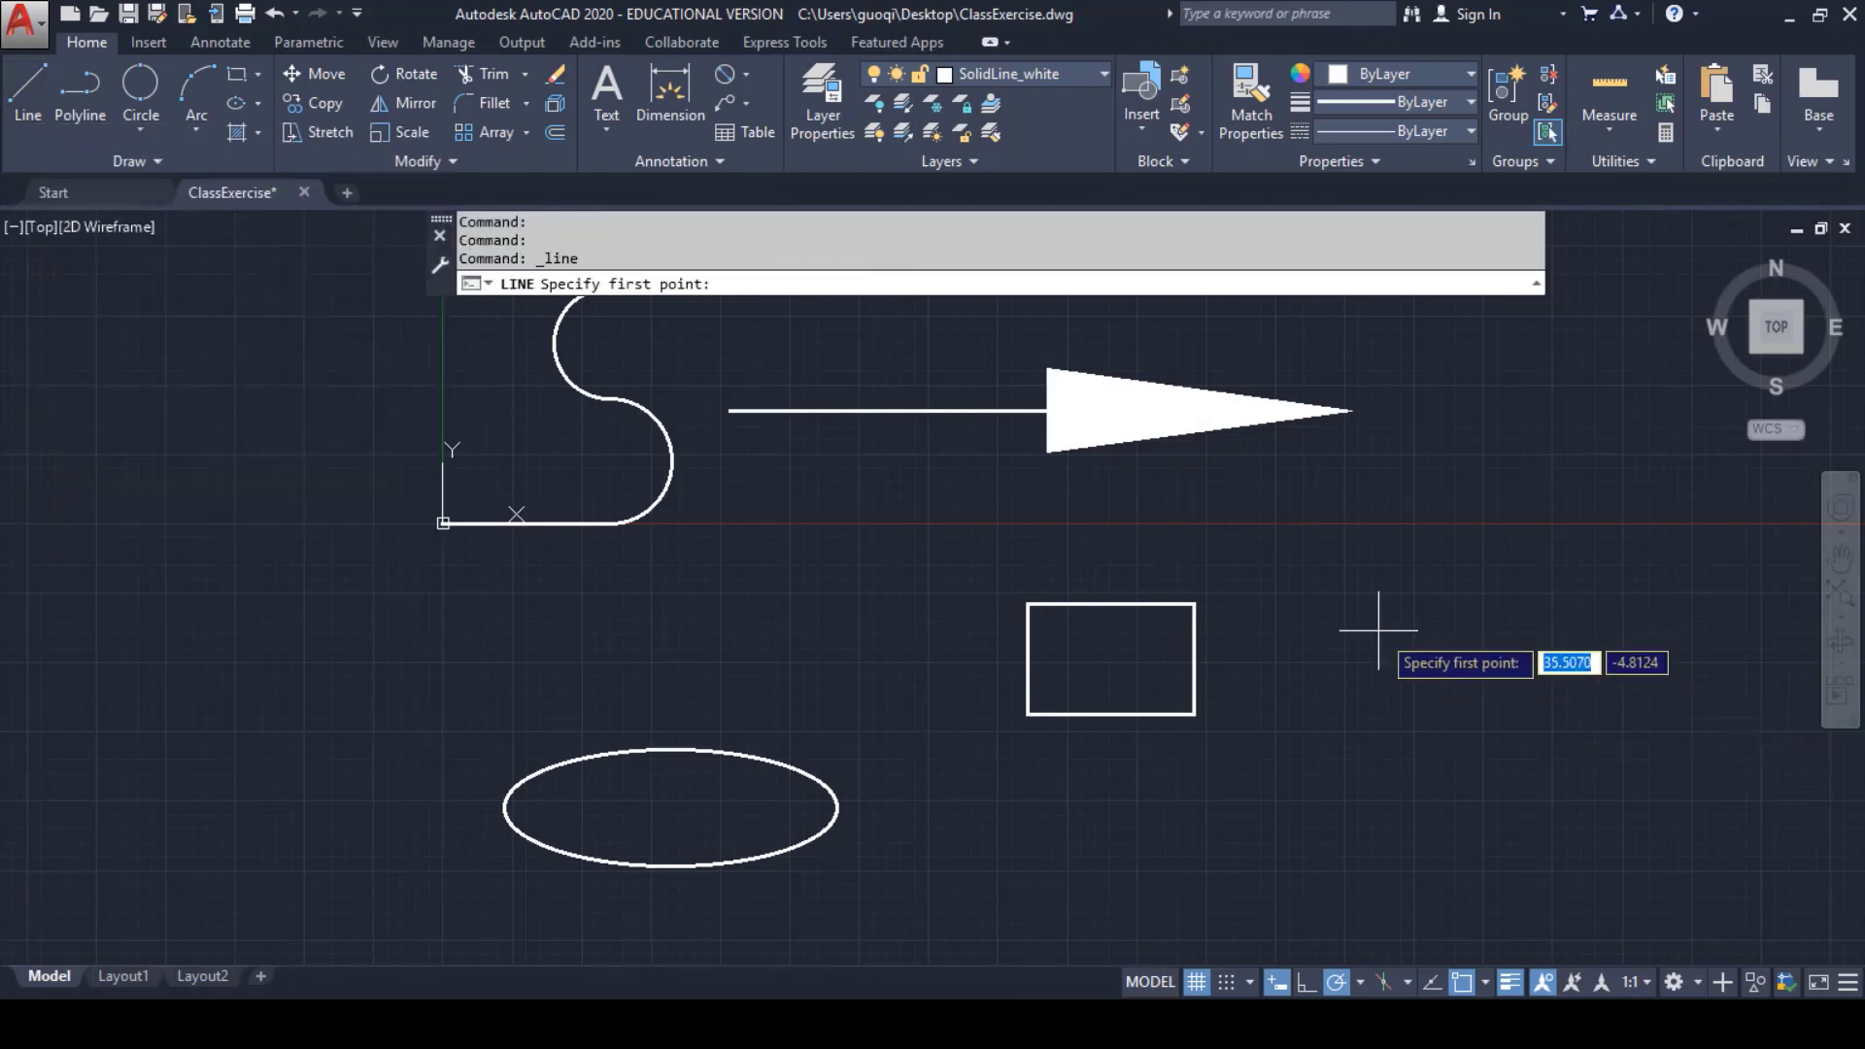
click(1312, 604)
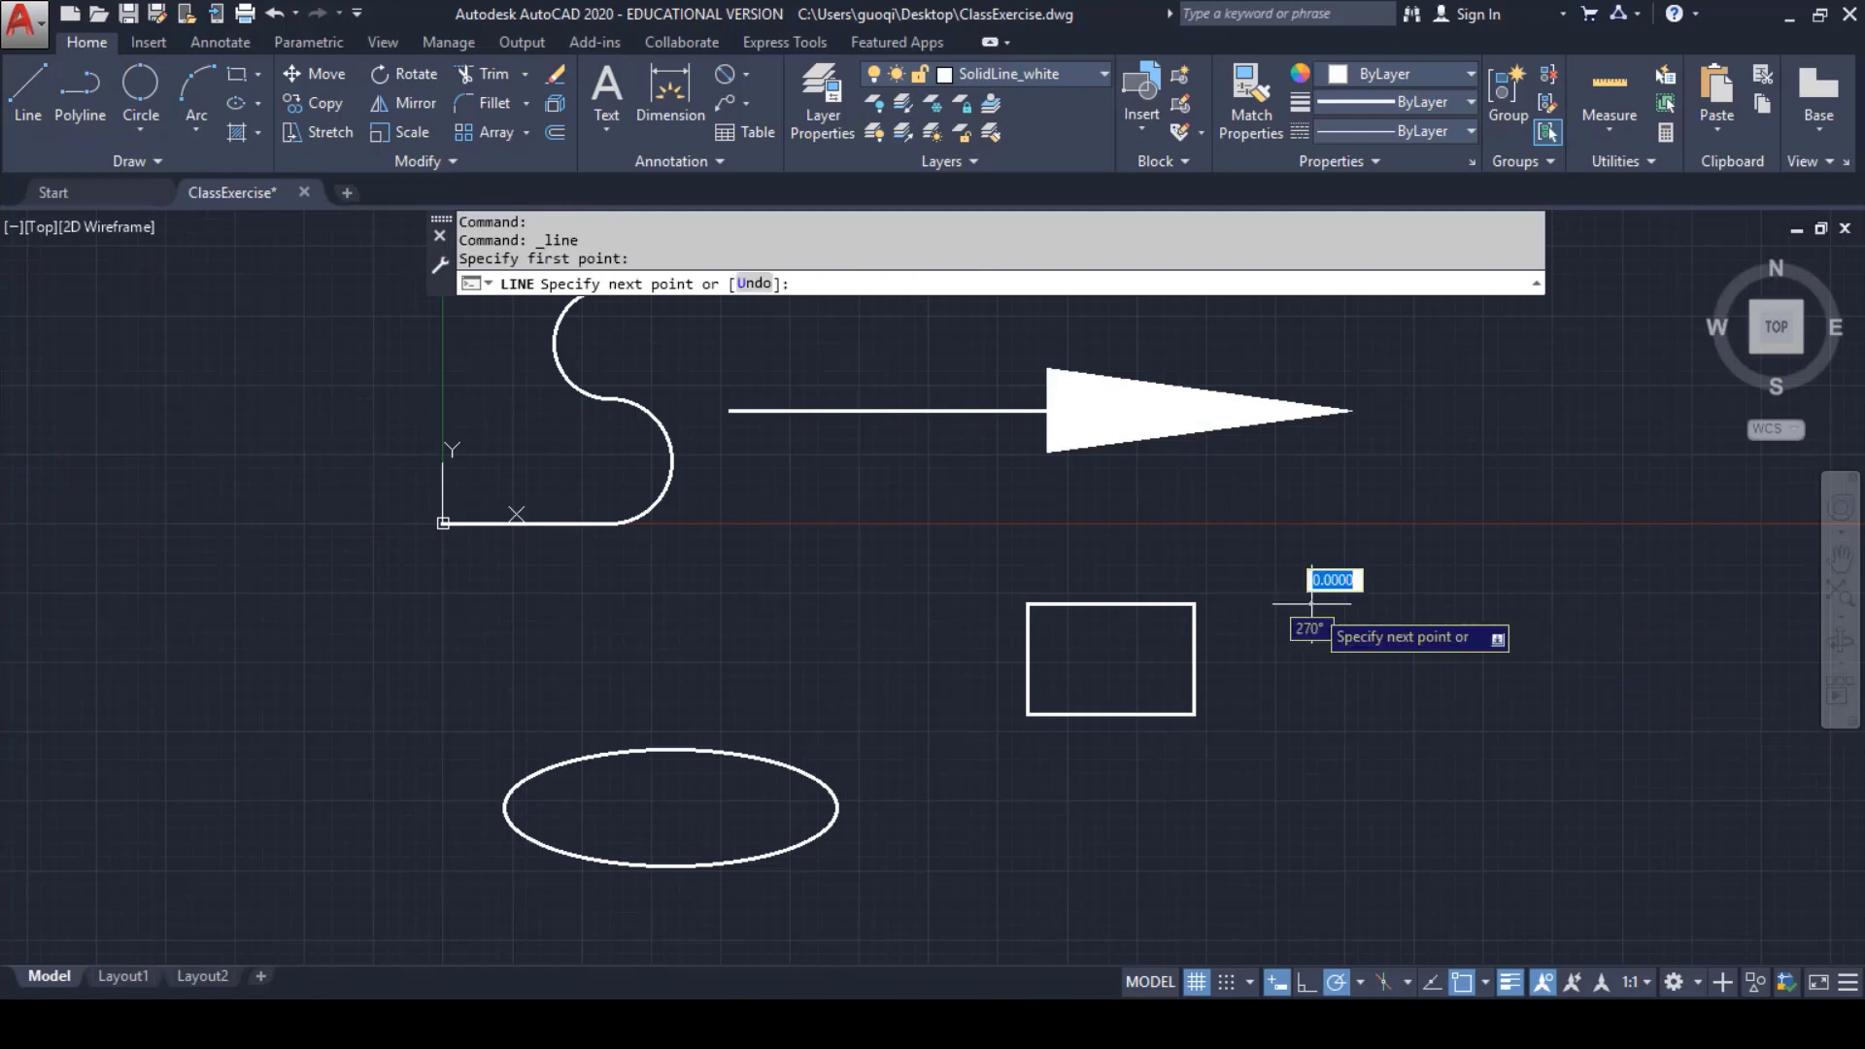
text(6)
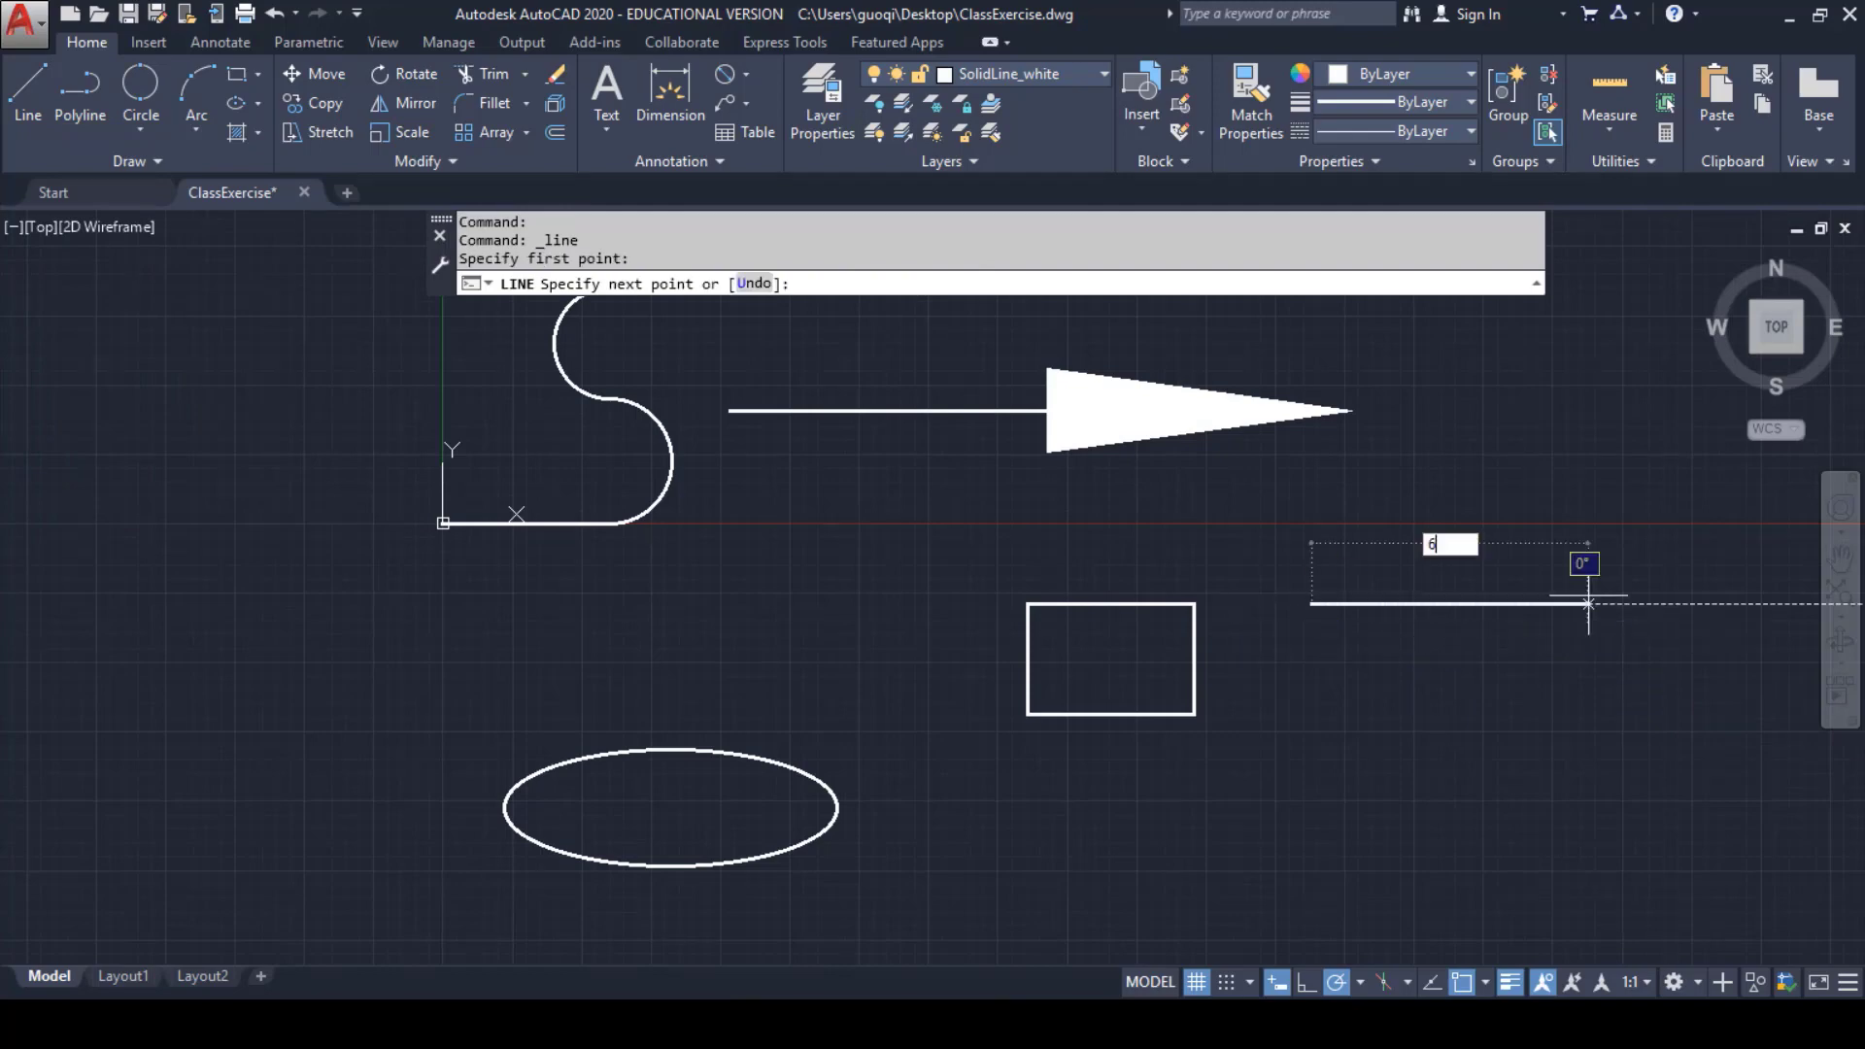
key(Return)
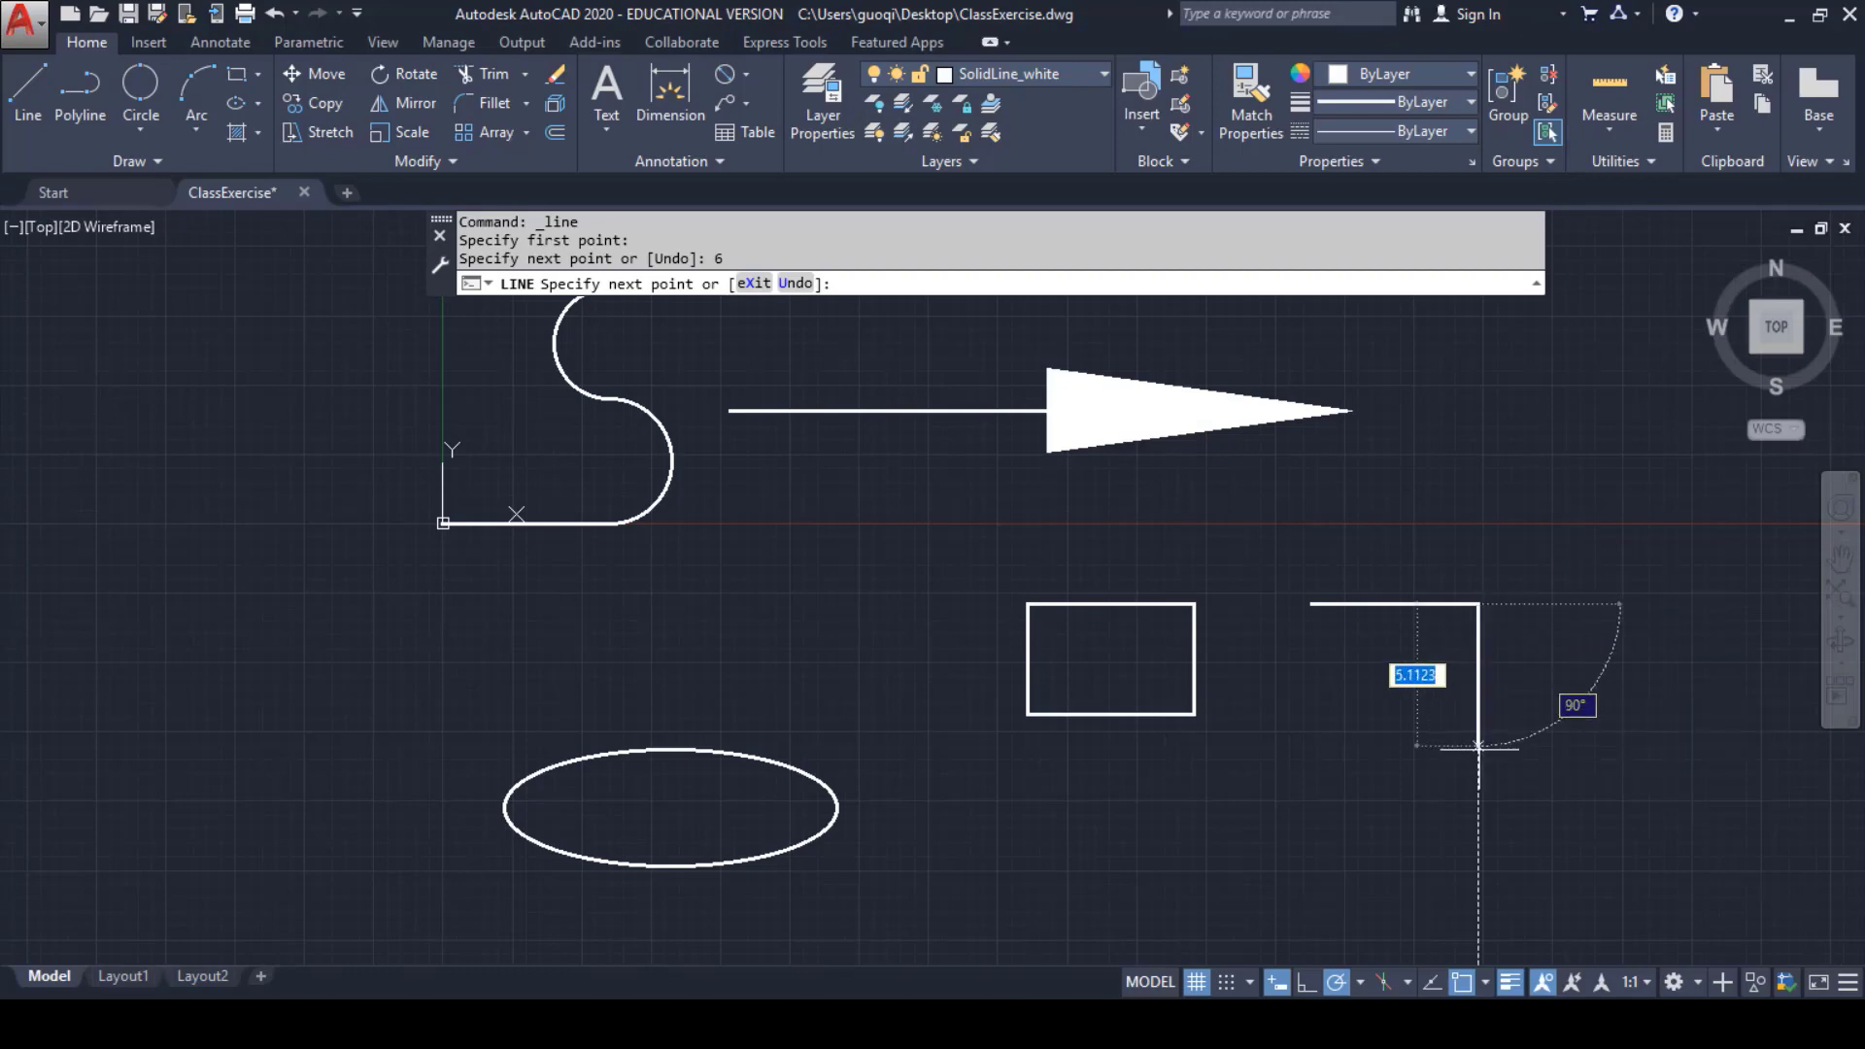
text(4)
key(Return)
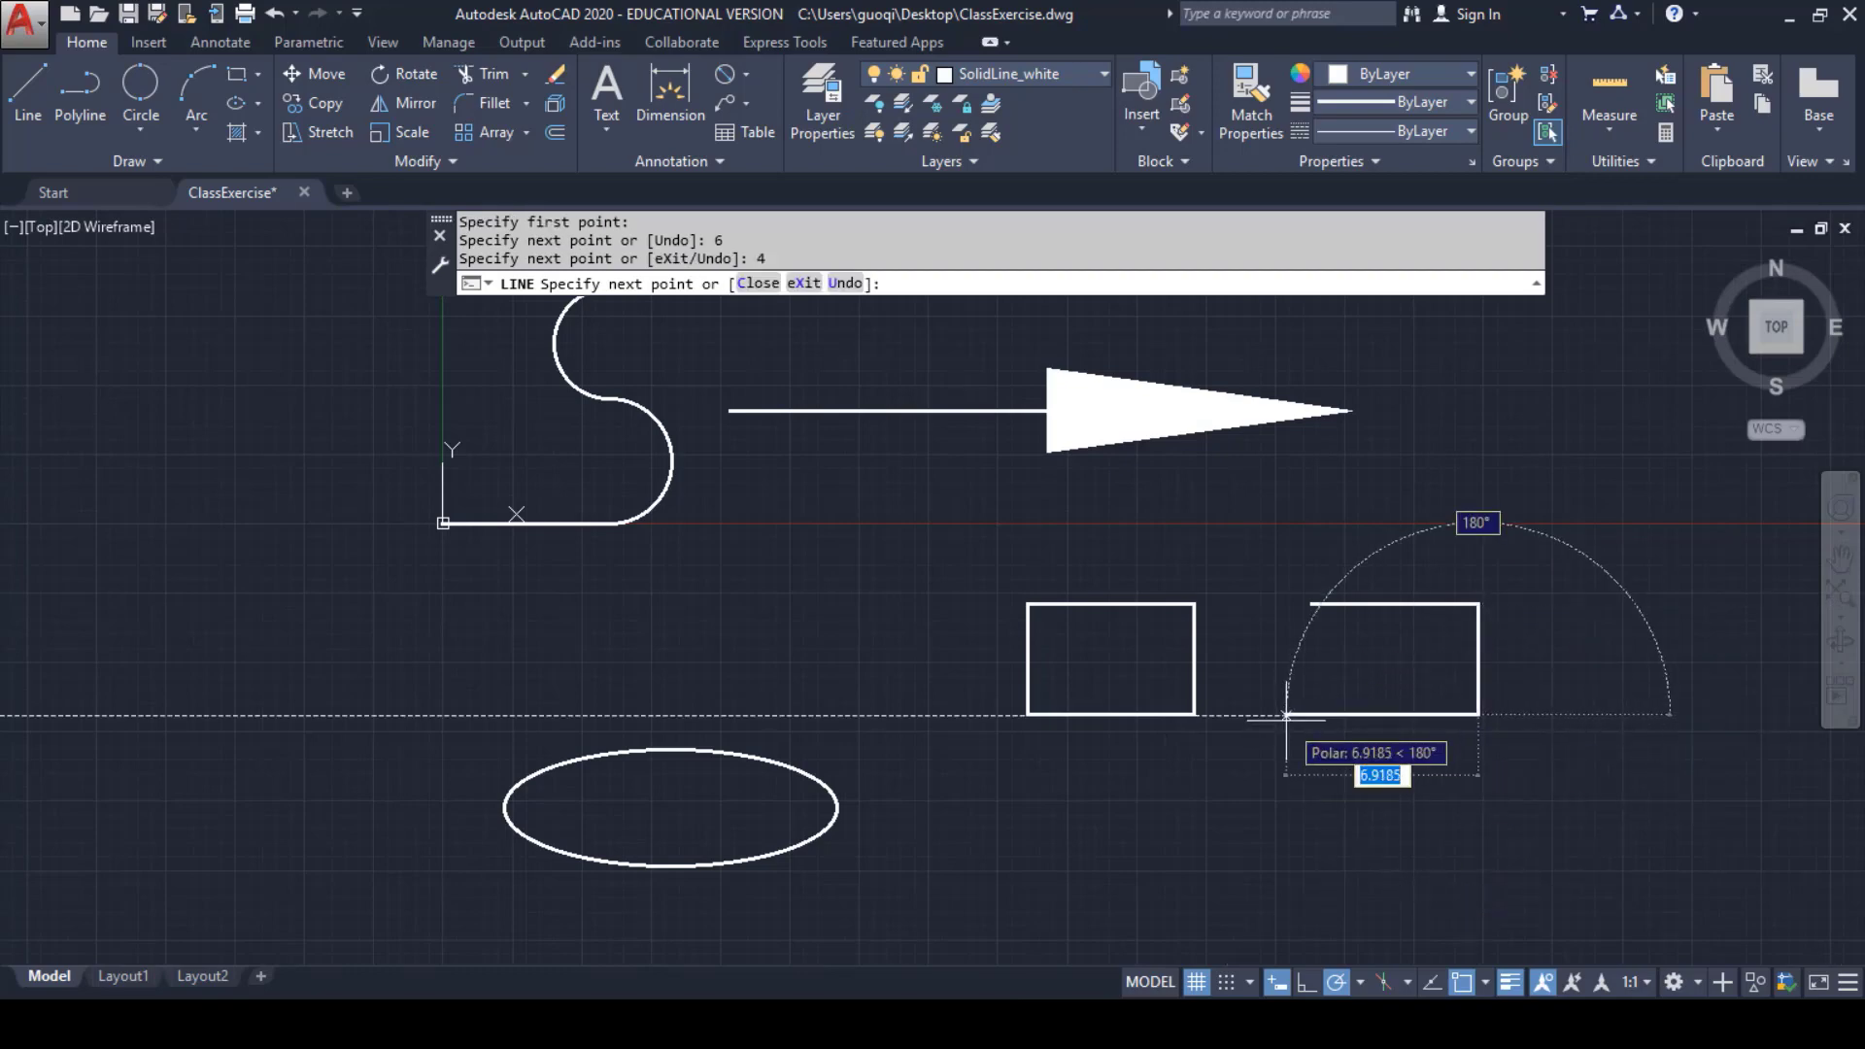
text(6)
key(Return)
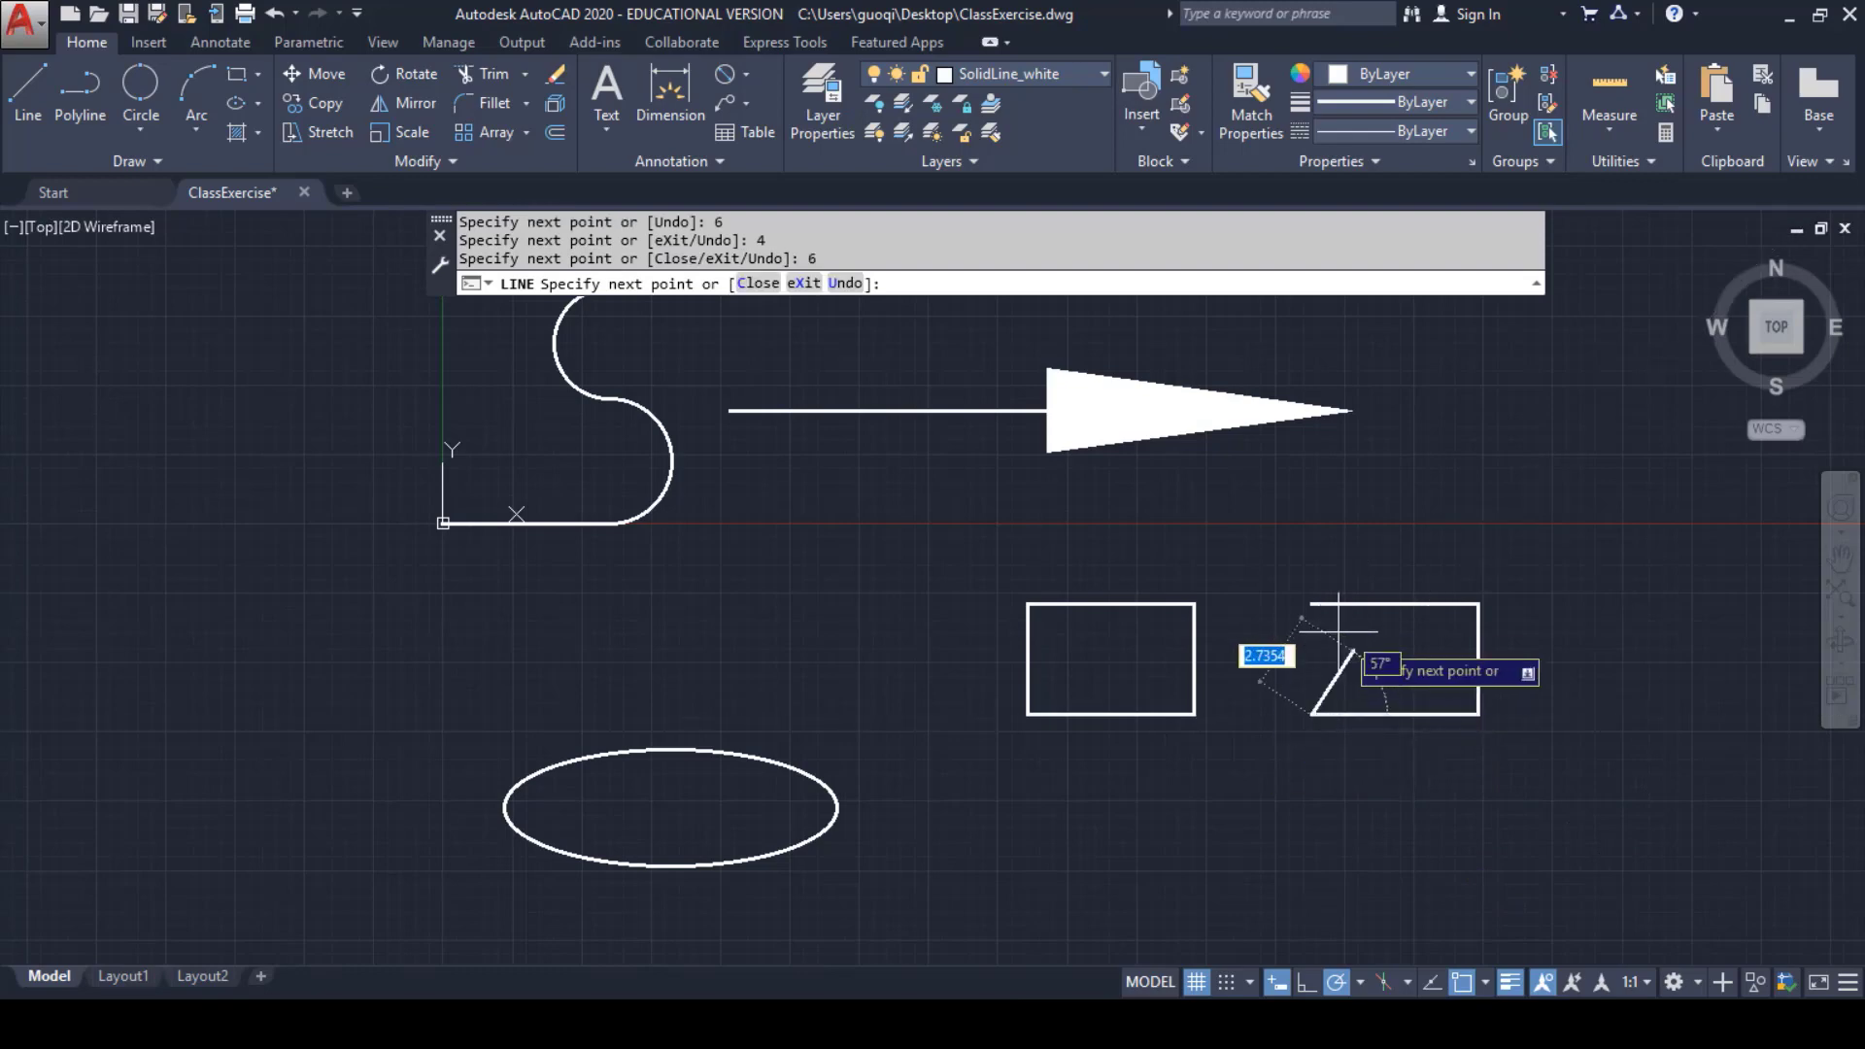
click(1313, 603)
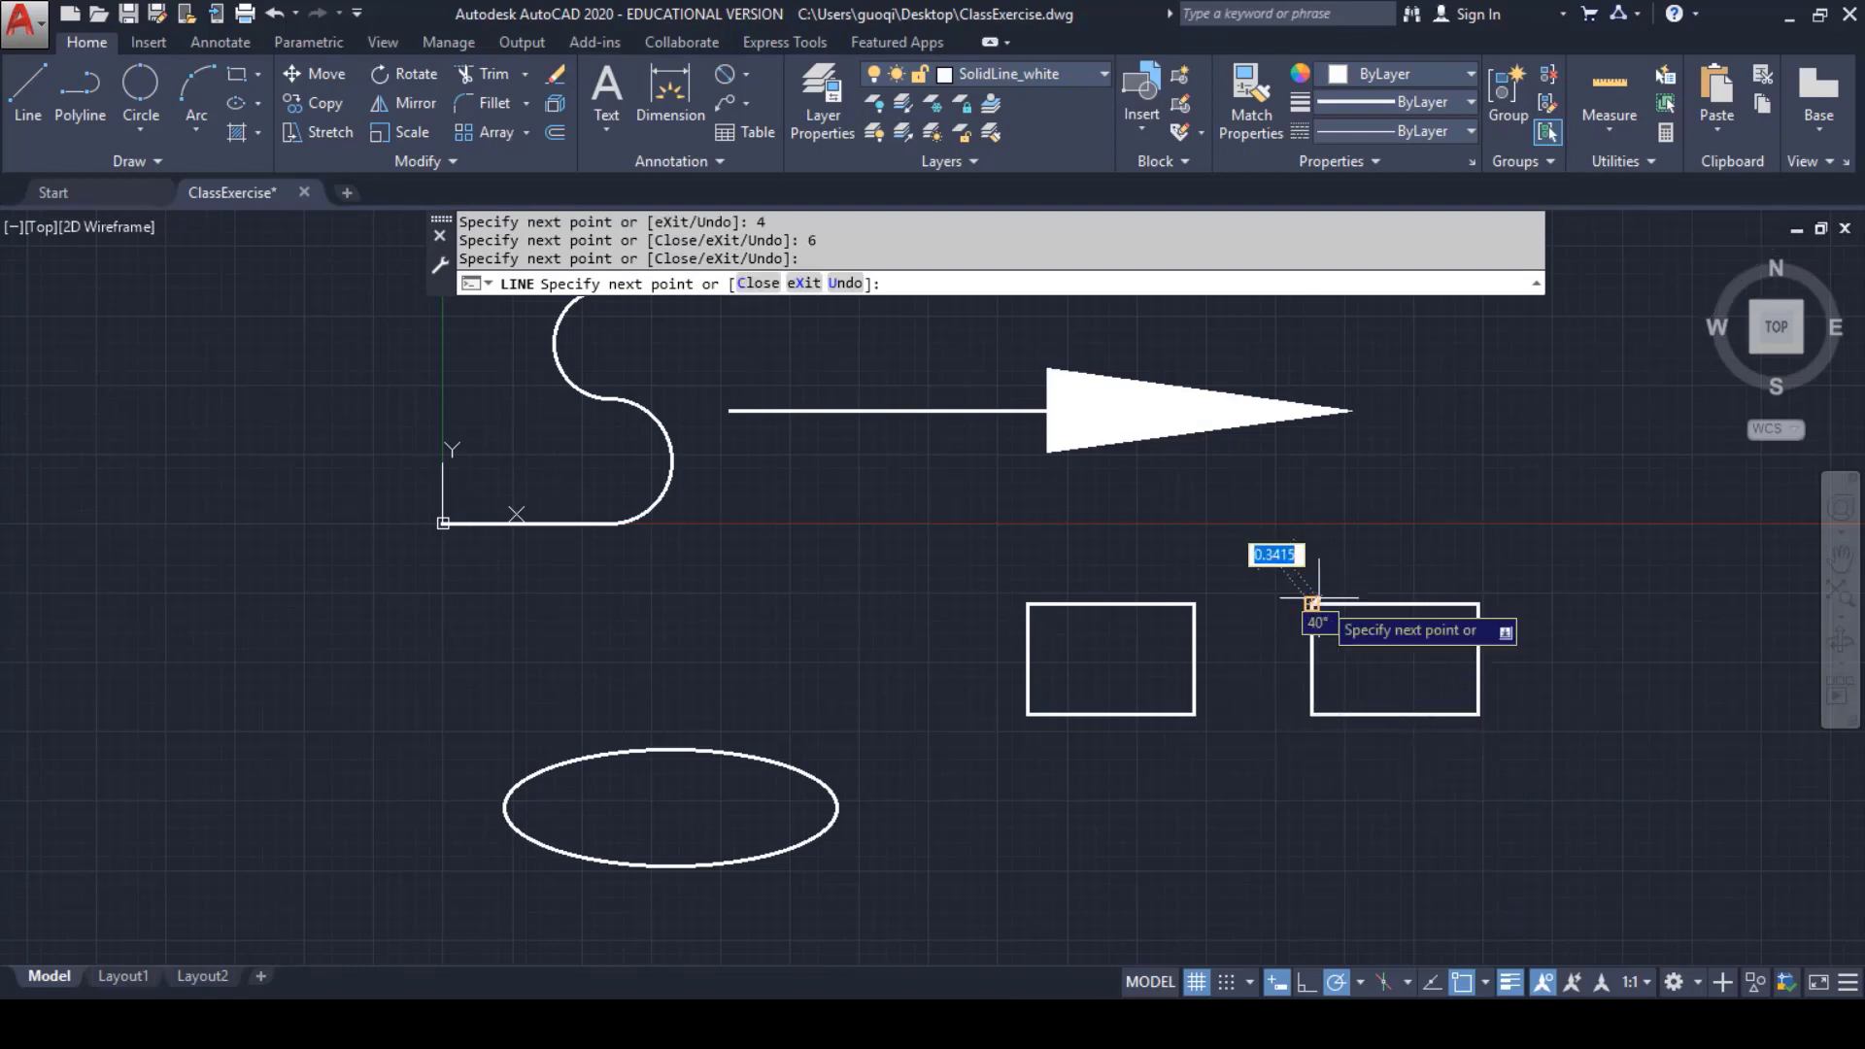
key(Escape)
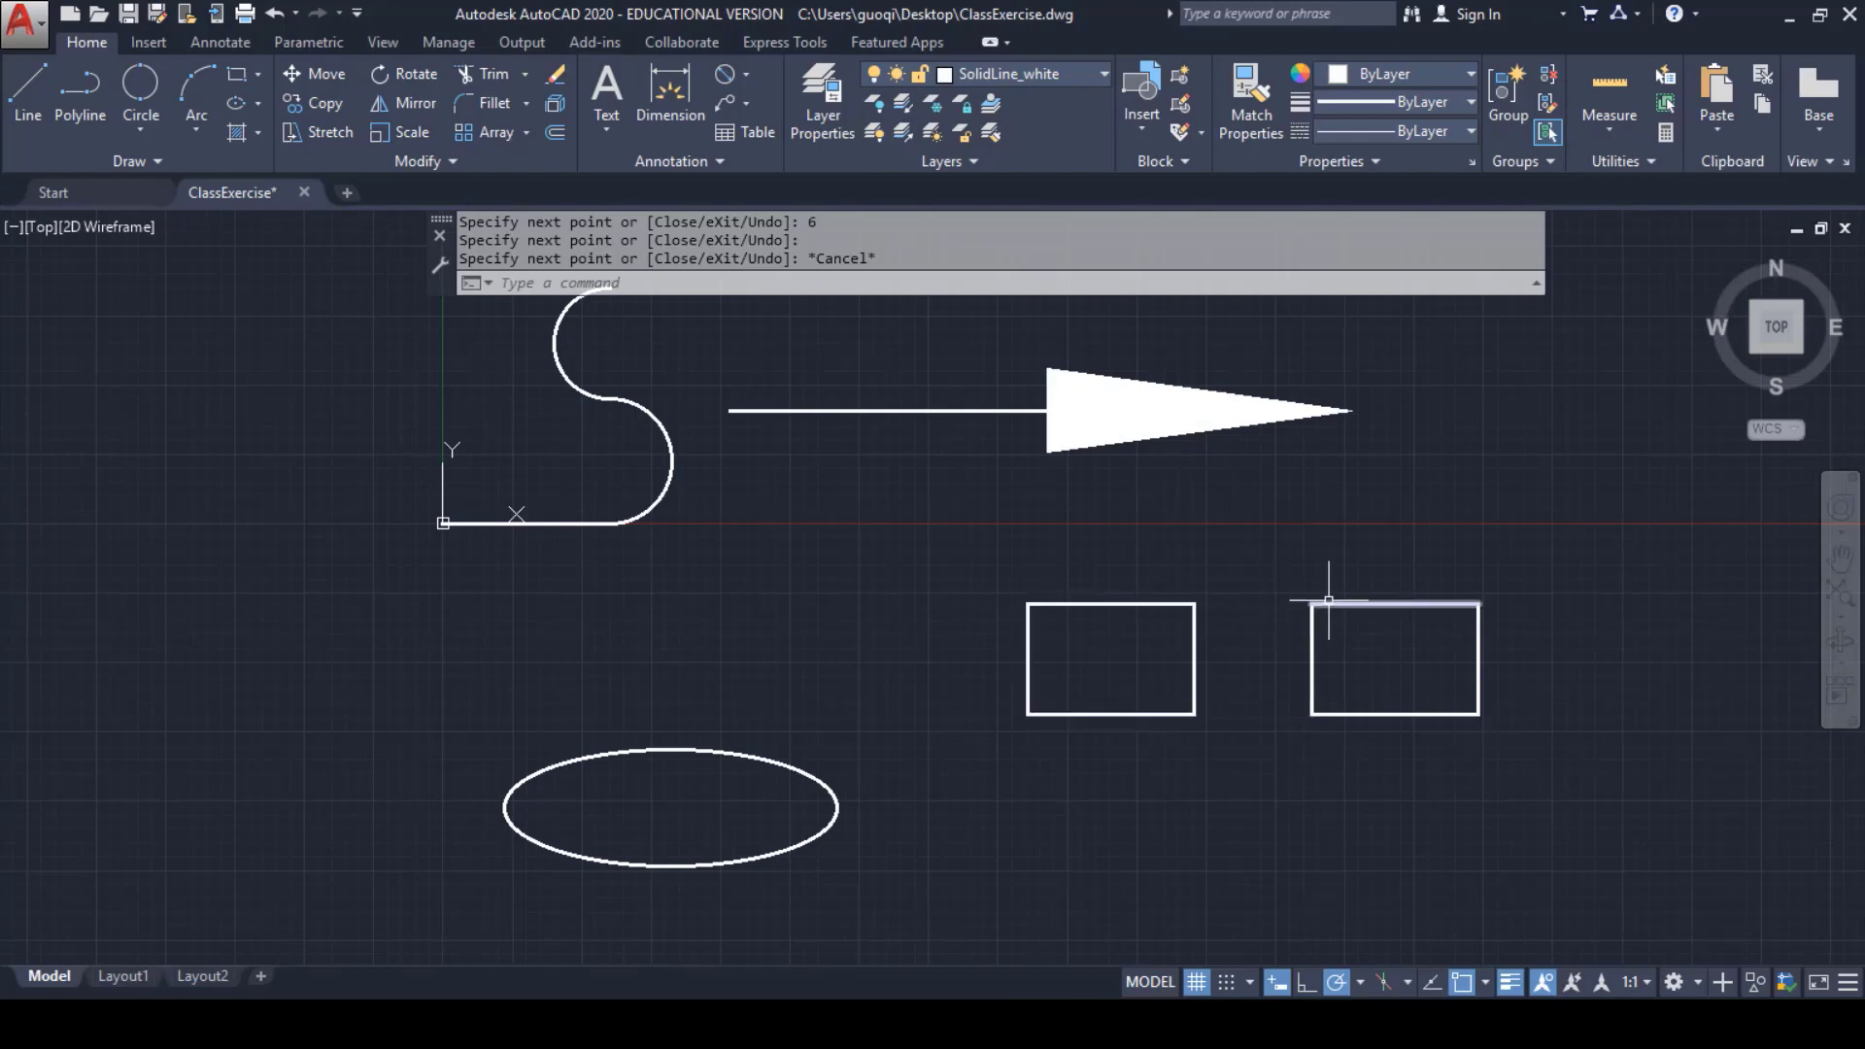
- Select the 6 by 4 rectangle drawn with the Rectangle command and inspect its grips as a single object
click(1120, 601)
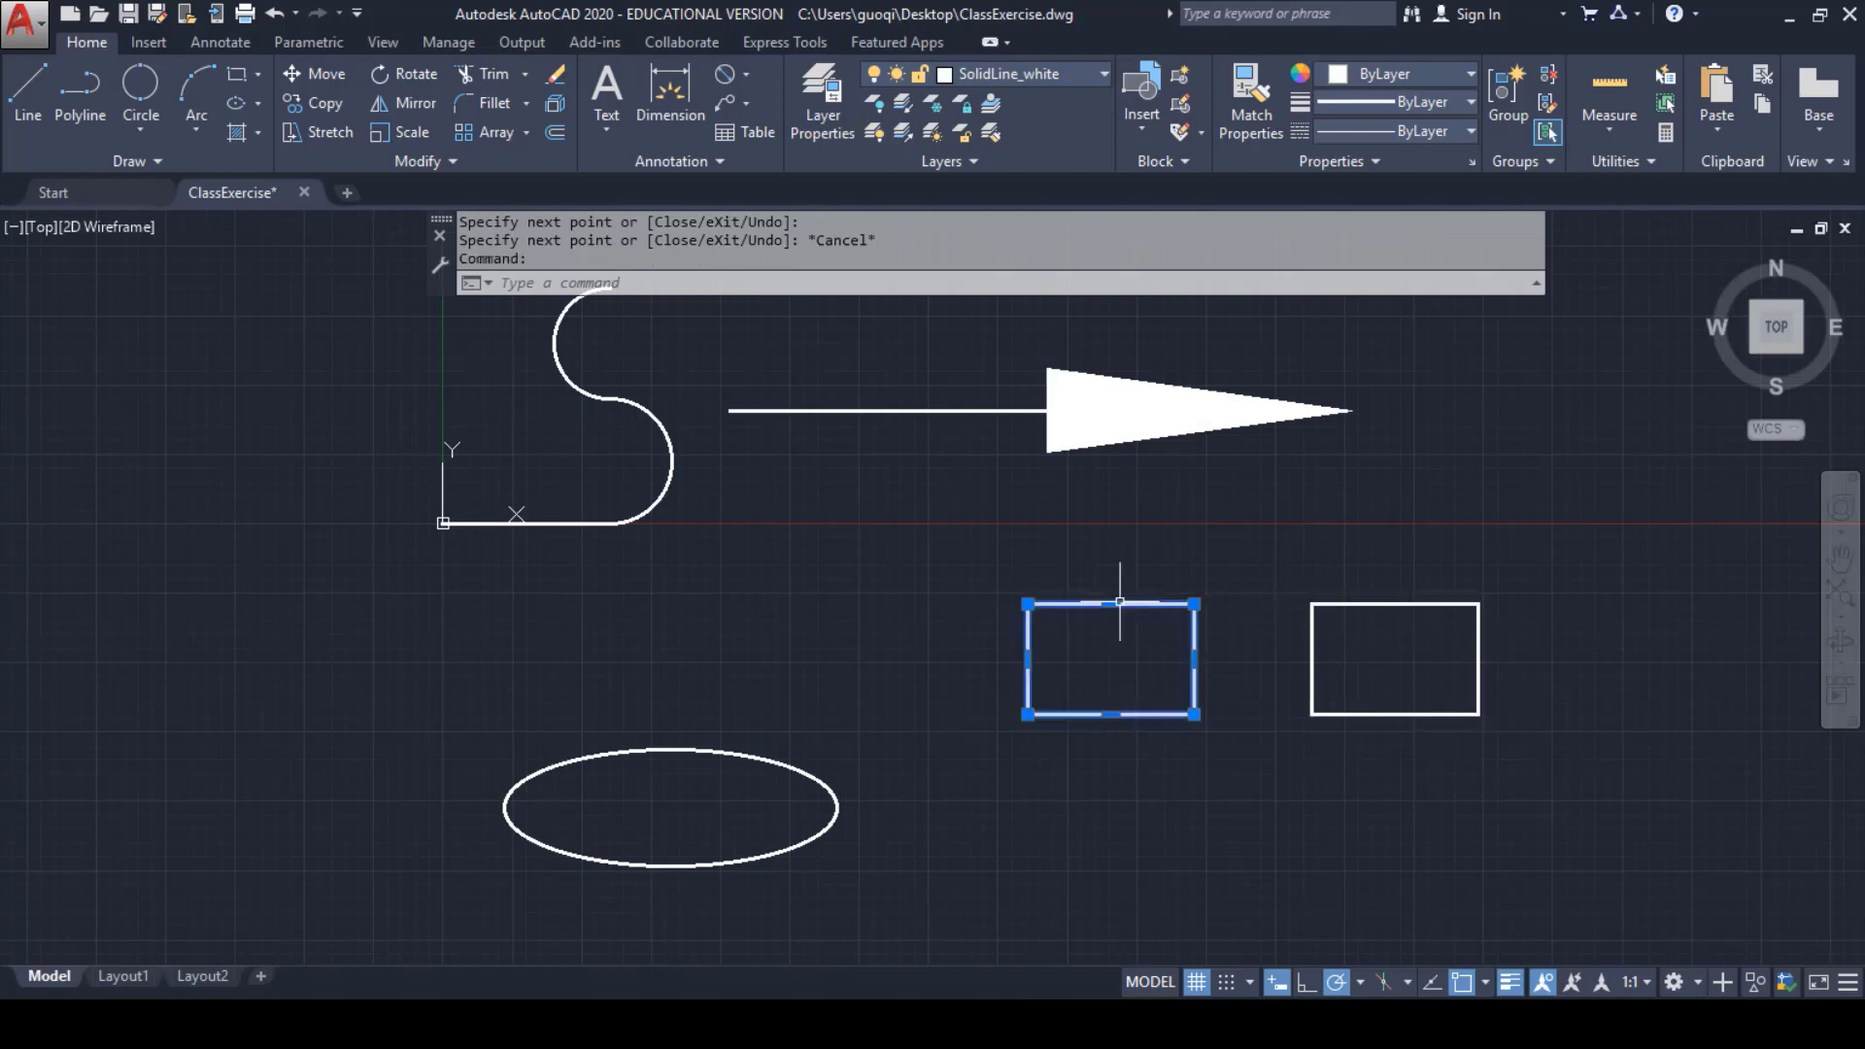
text(RECTANG)
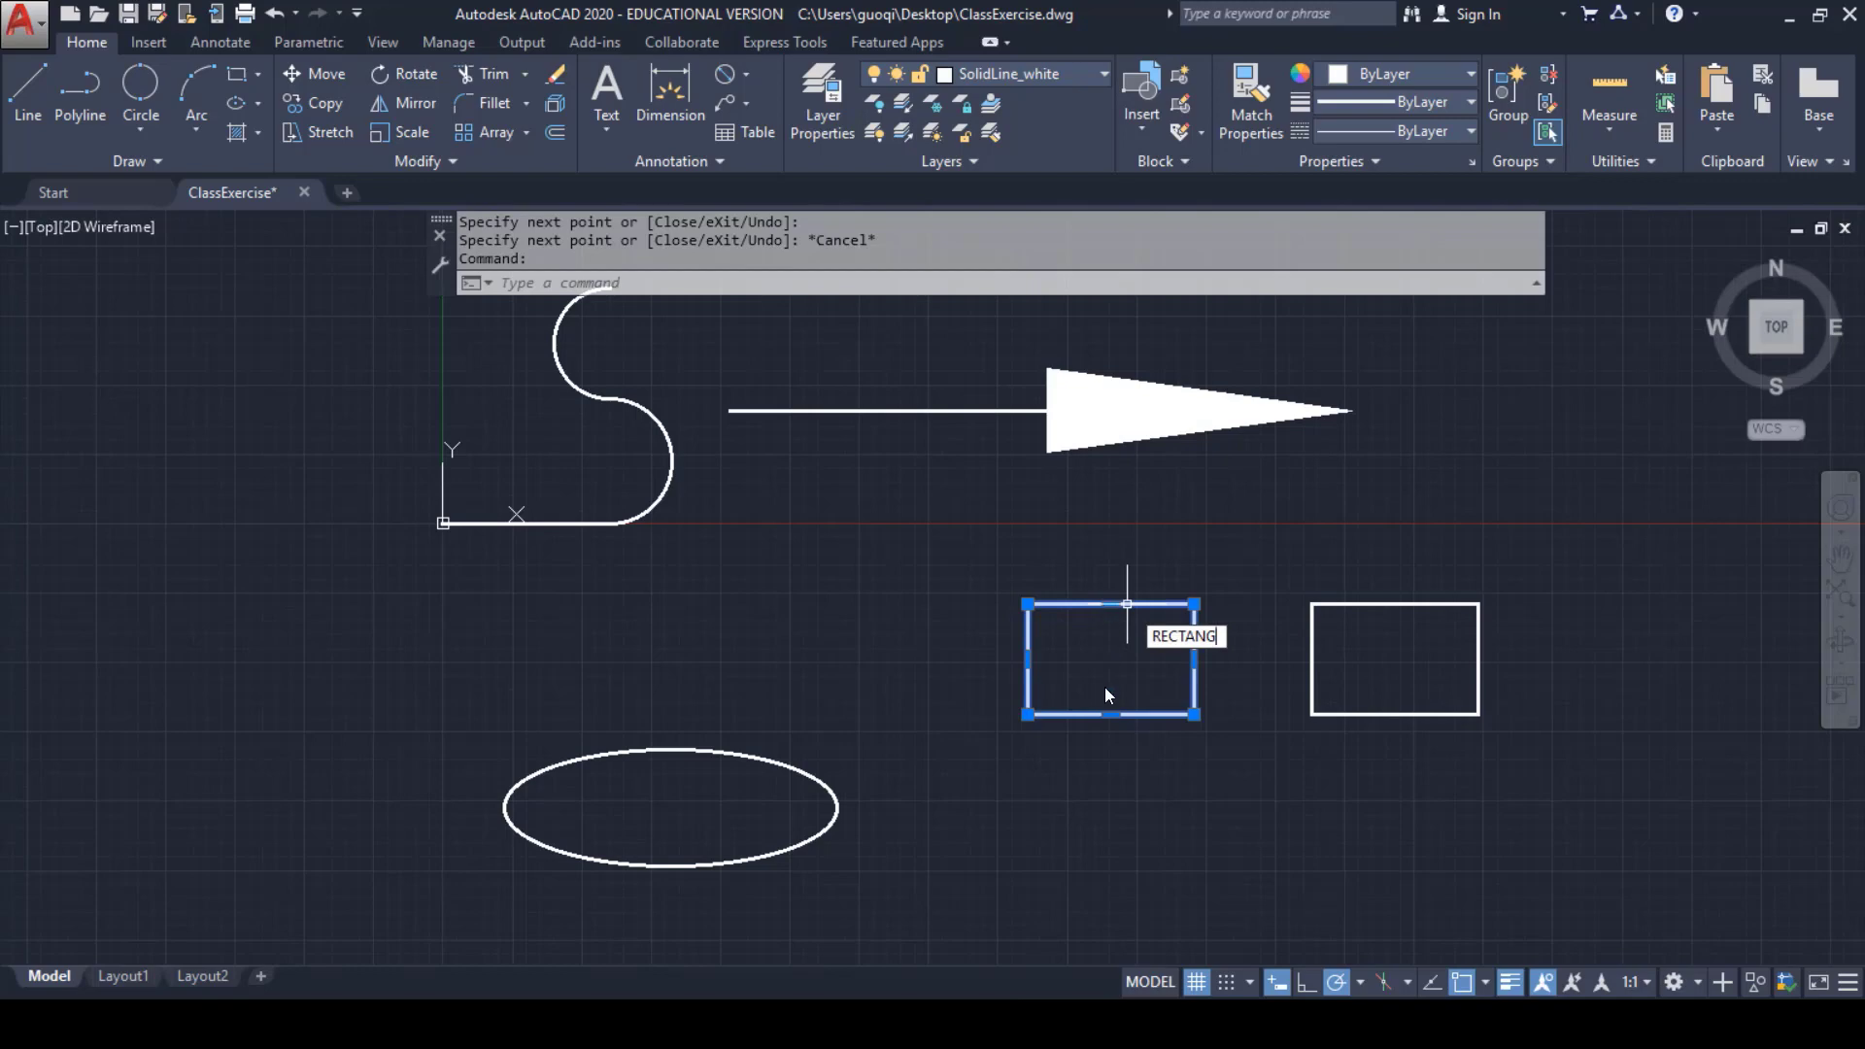
click(1112, 715)
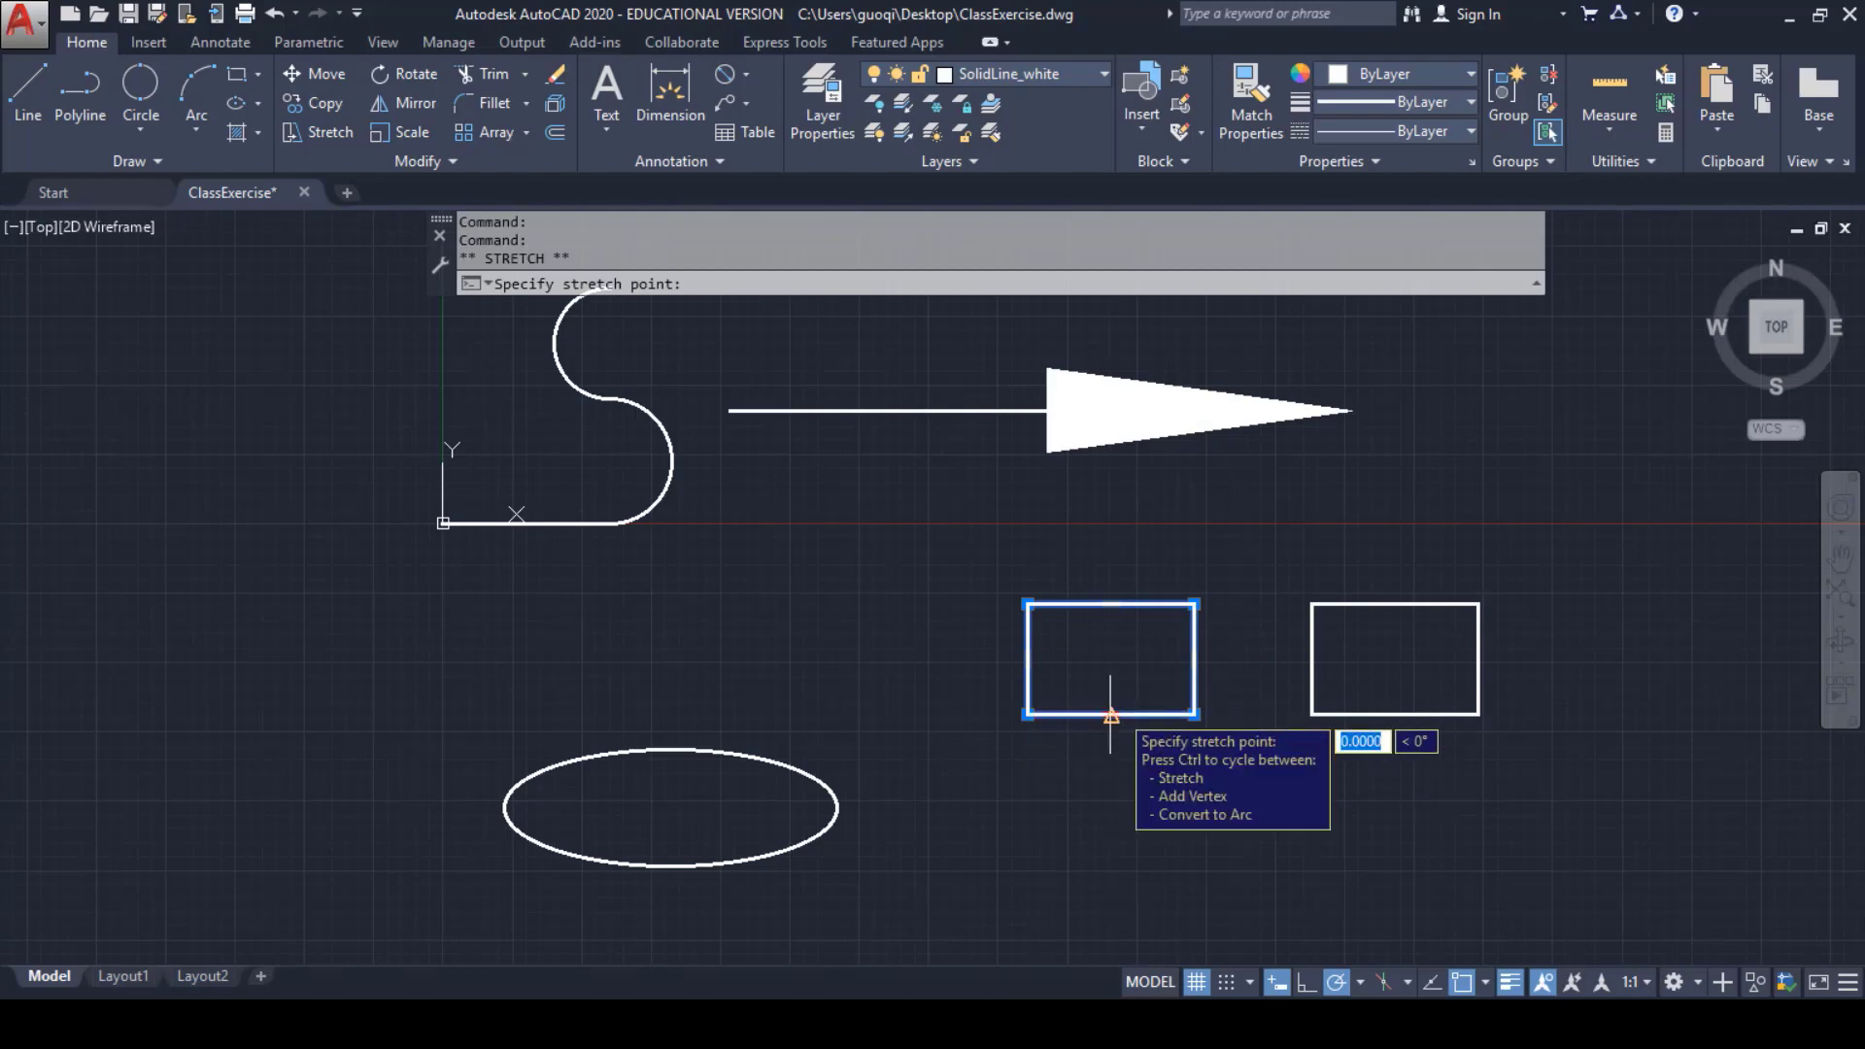
key(Escape)
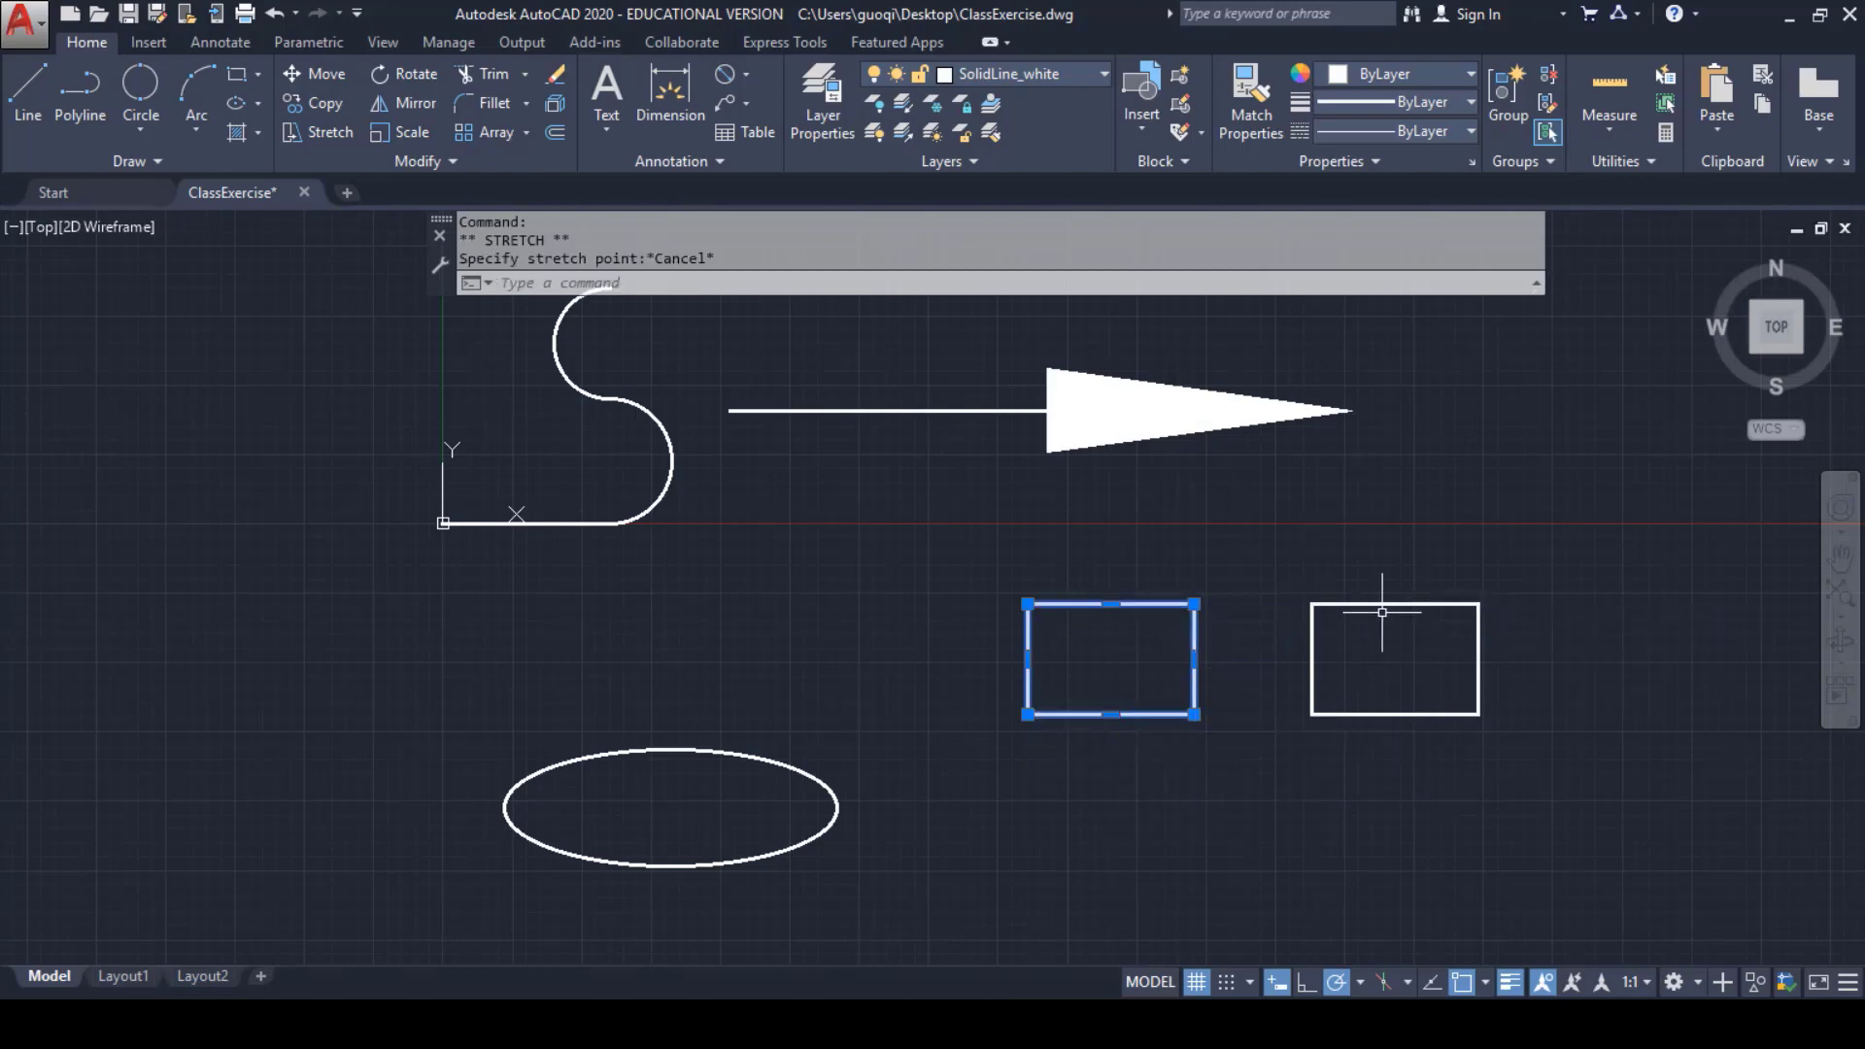
key(Escape)
- Try moving the top line of the four-line rectangle upward by its midpoint grip, and undo the move
click(1389, 600)
text(LINE)
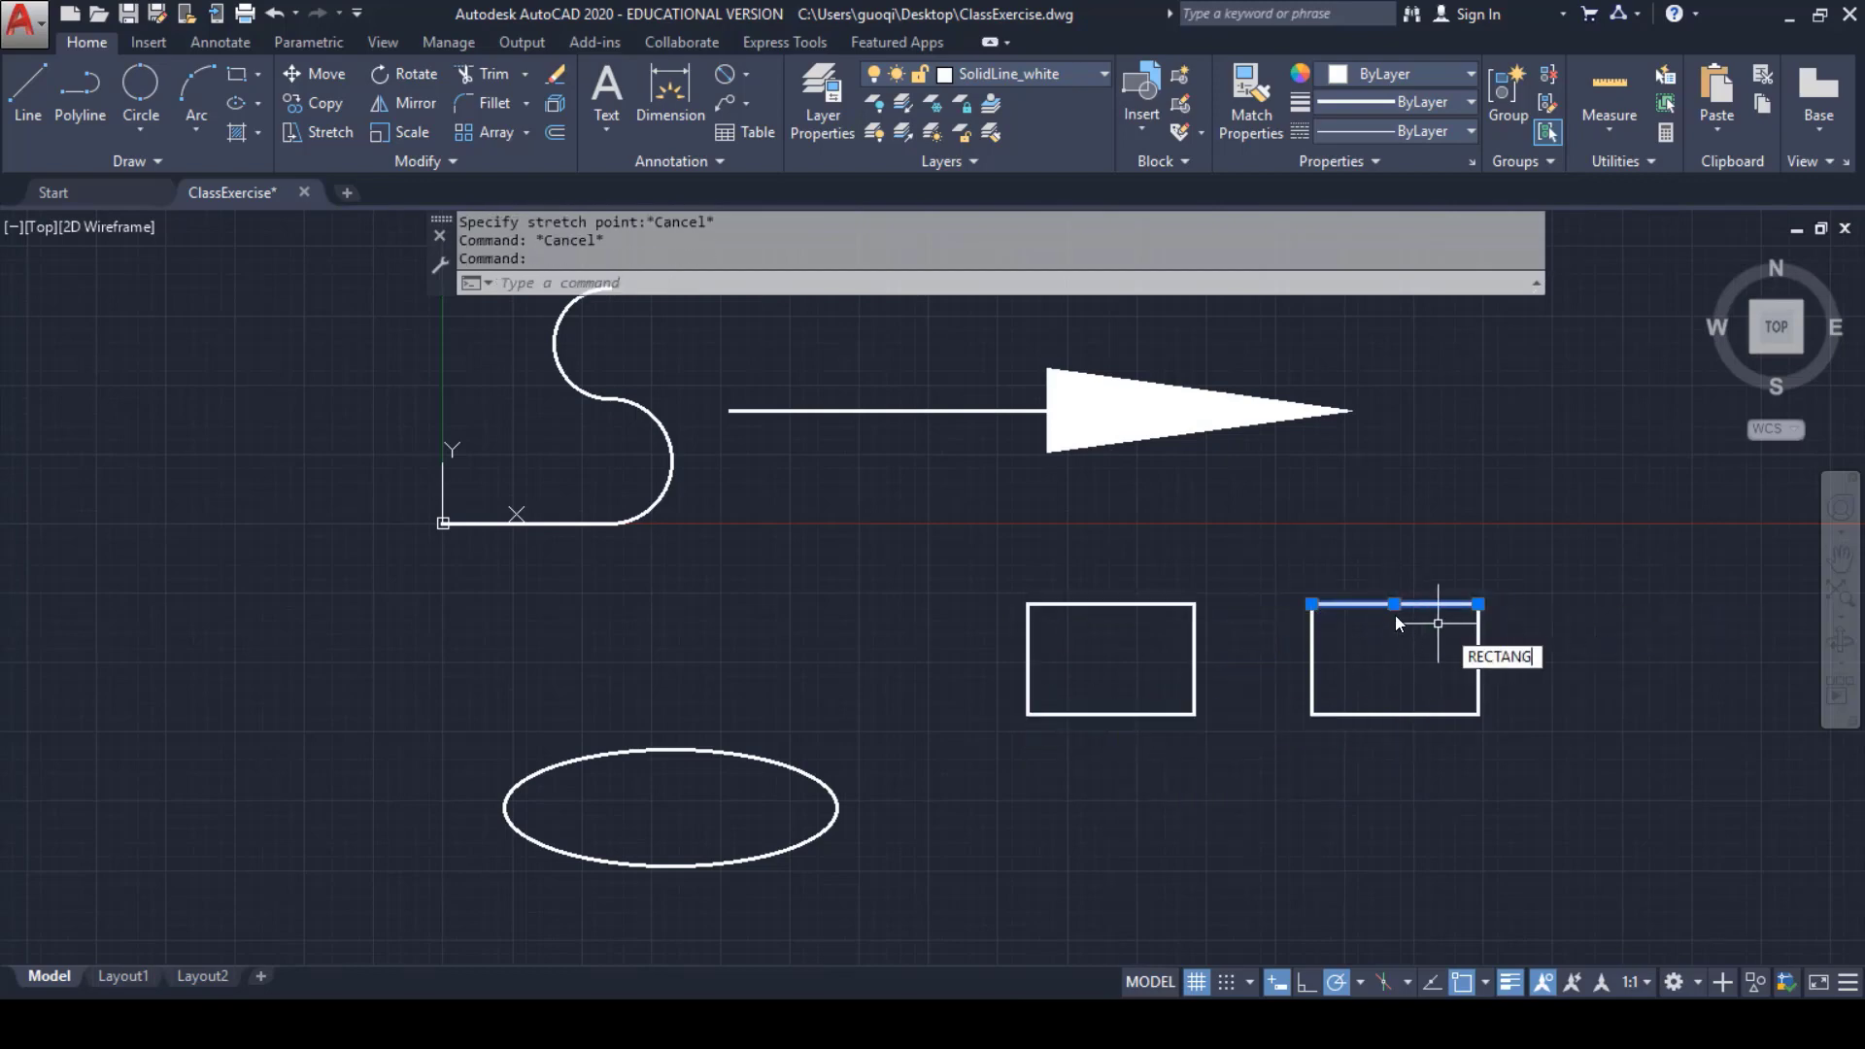
click(1395, 605)
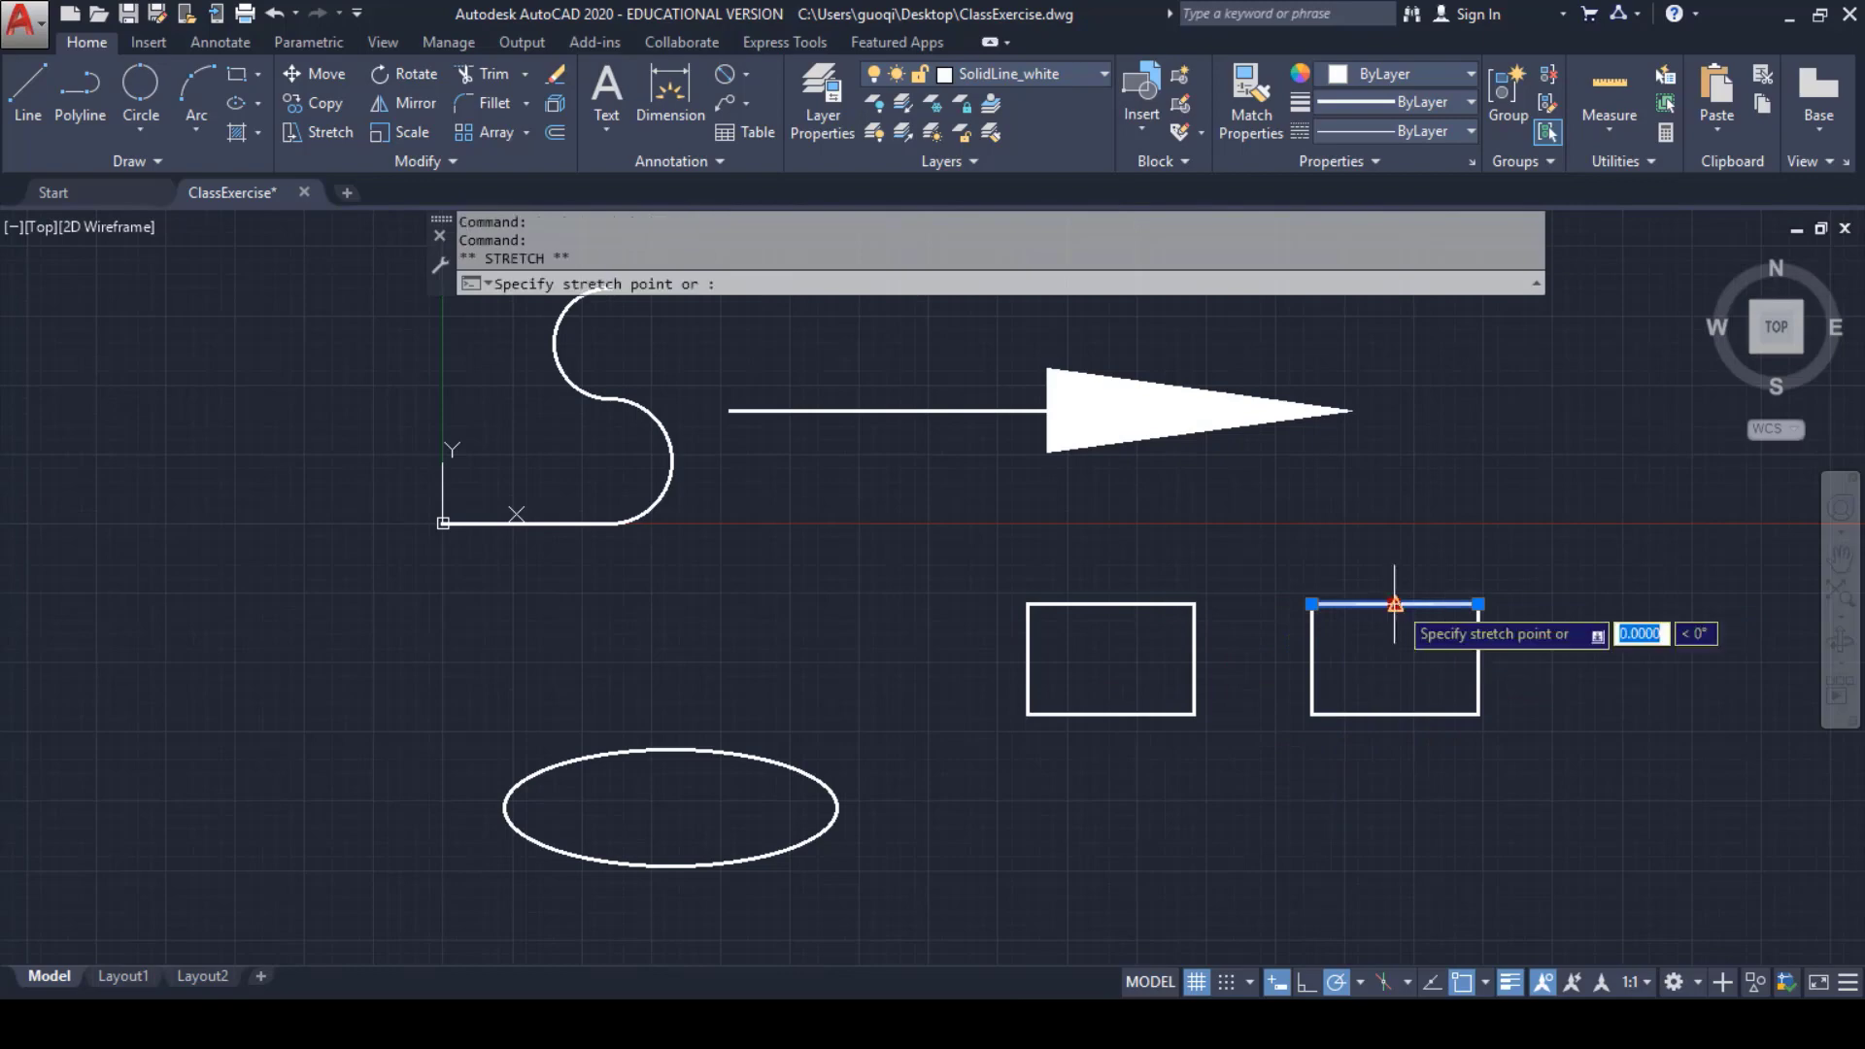
click(1421, 525)
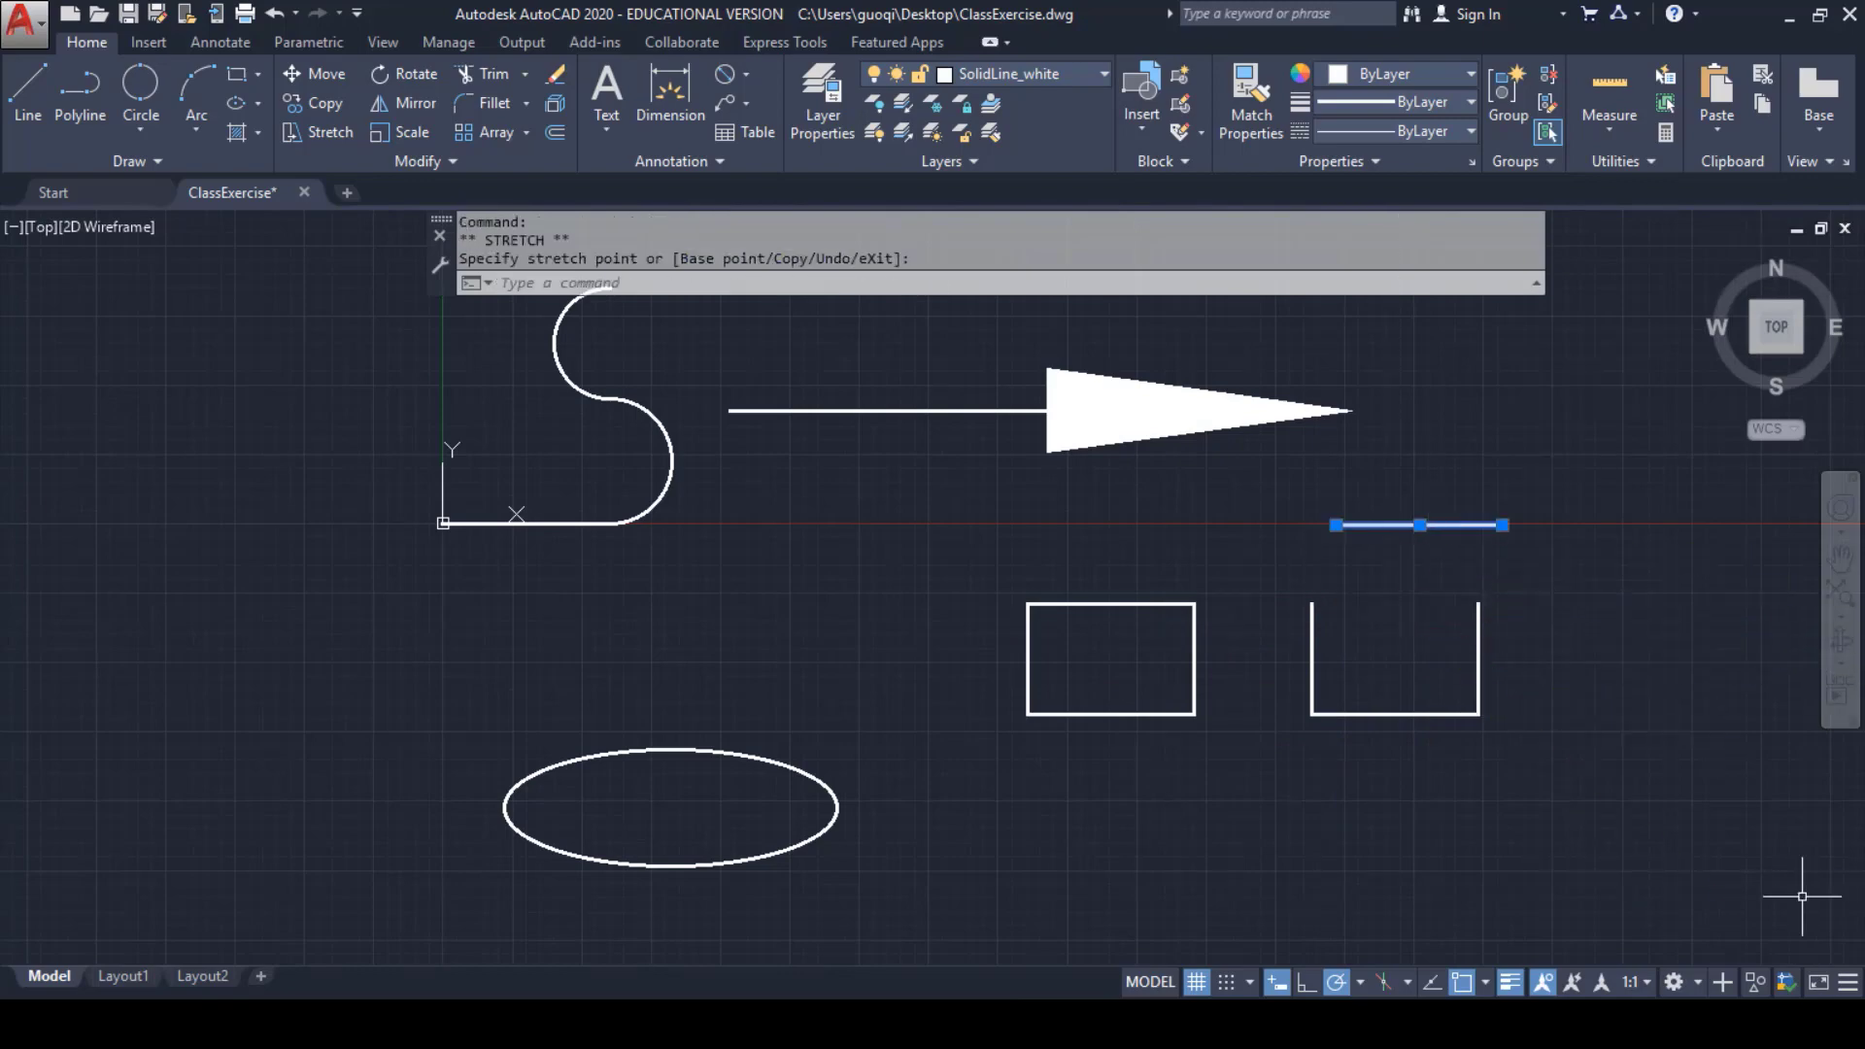
click(276, 14)
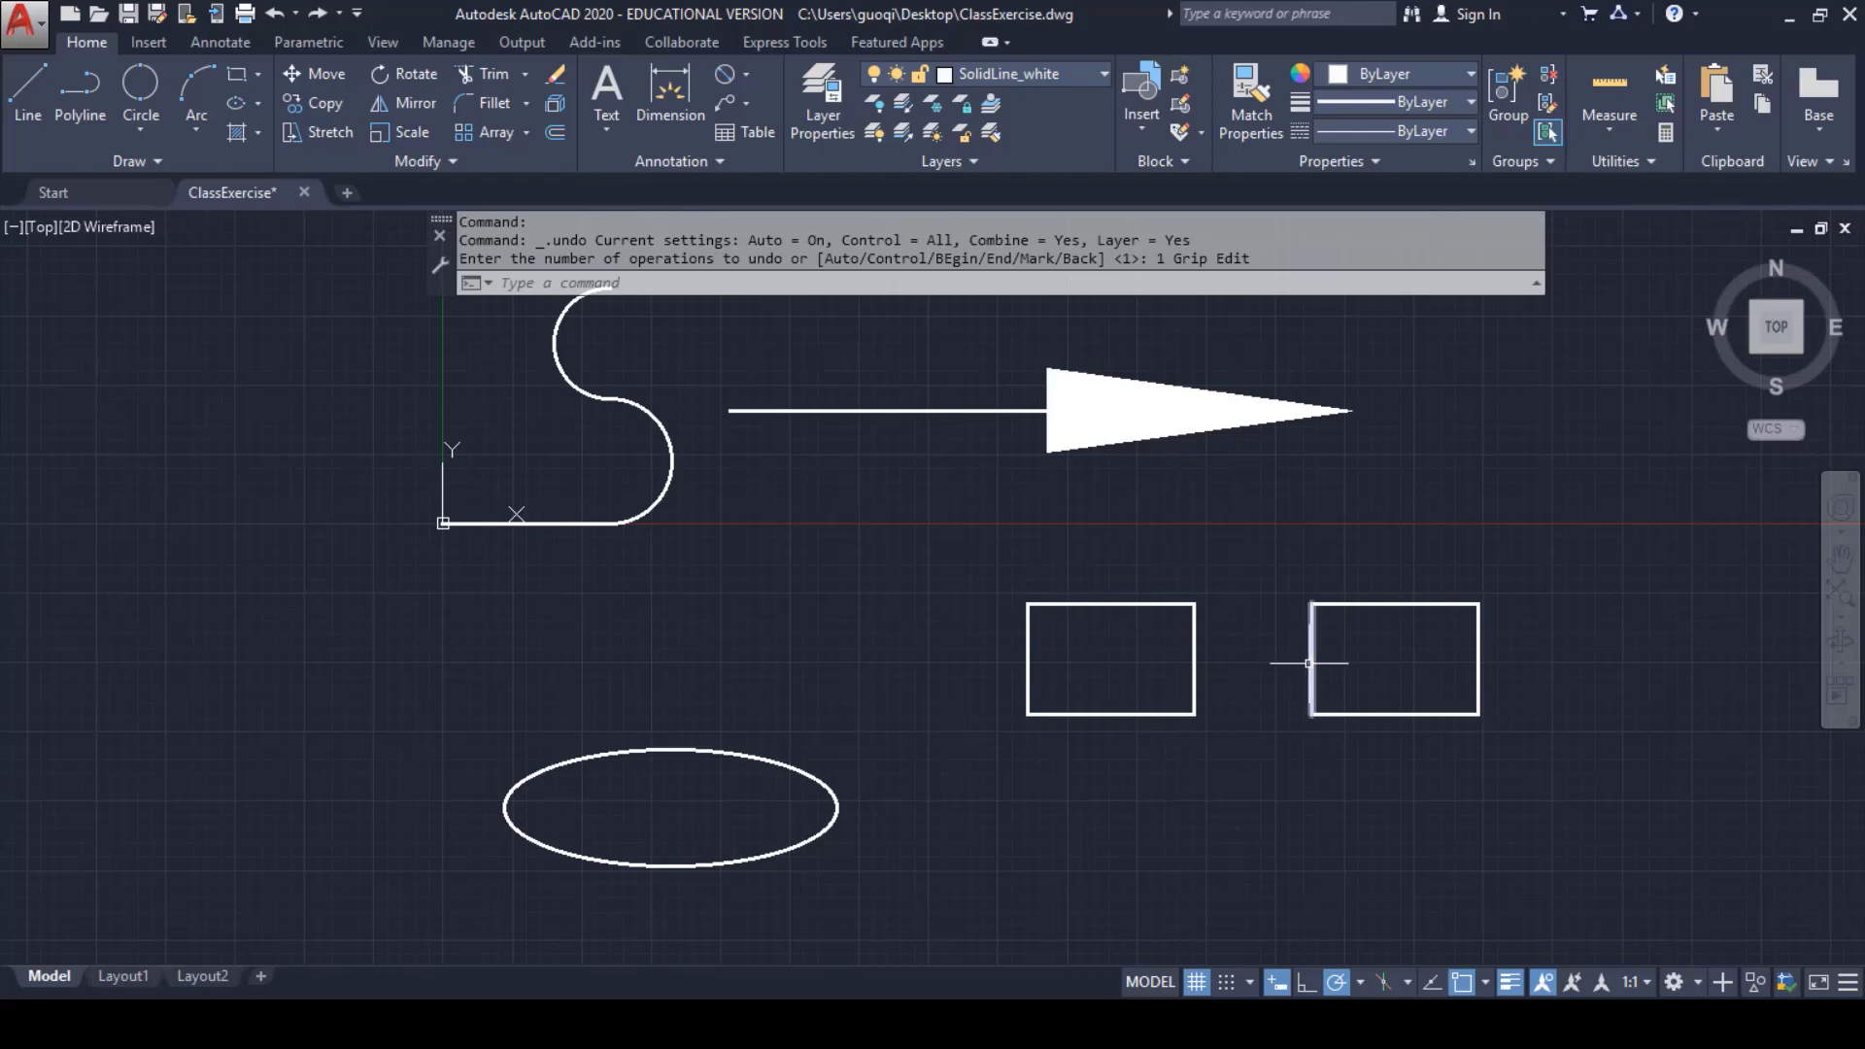
- Try joining the four separate lines of the second rectangle into one polyline, and undo the join
click(439, 163)
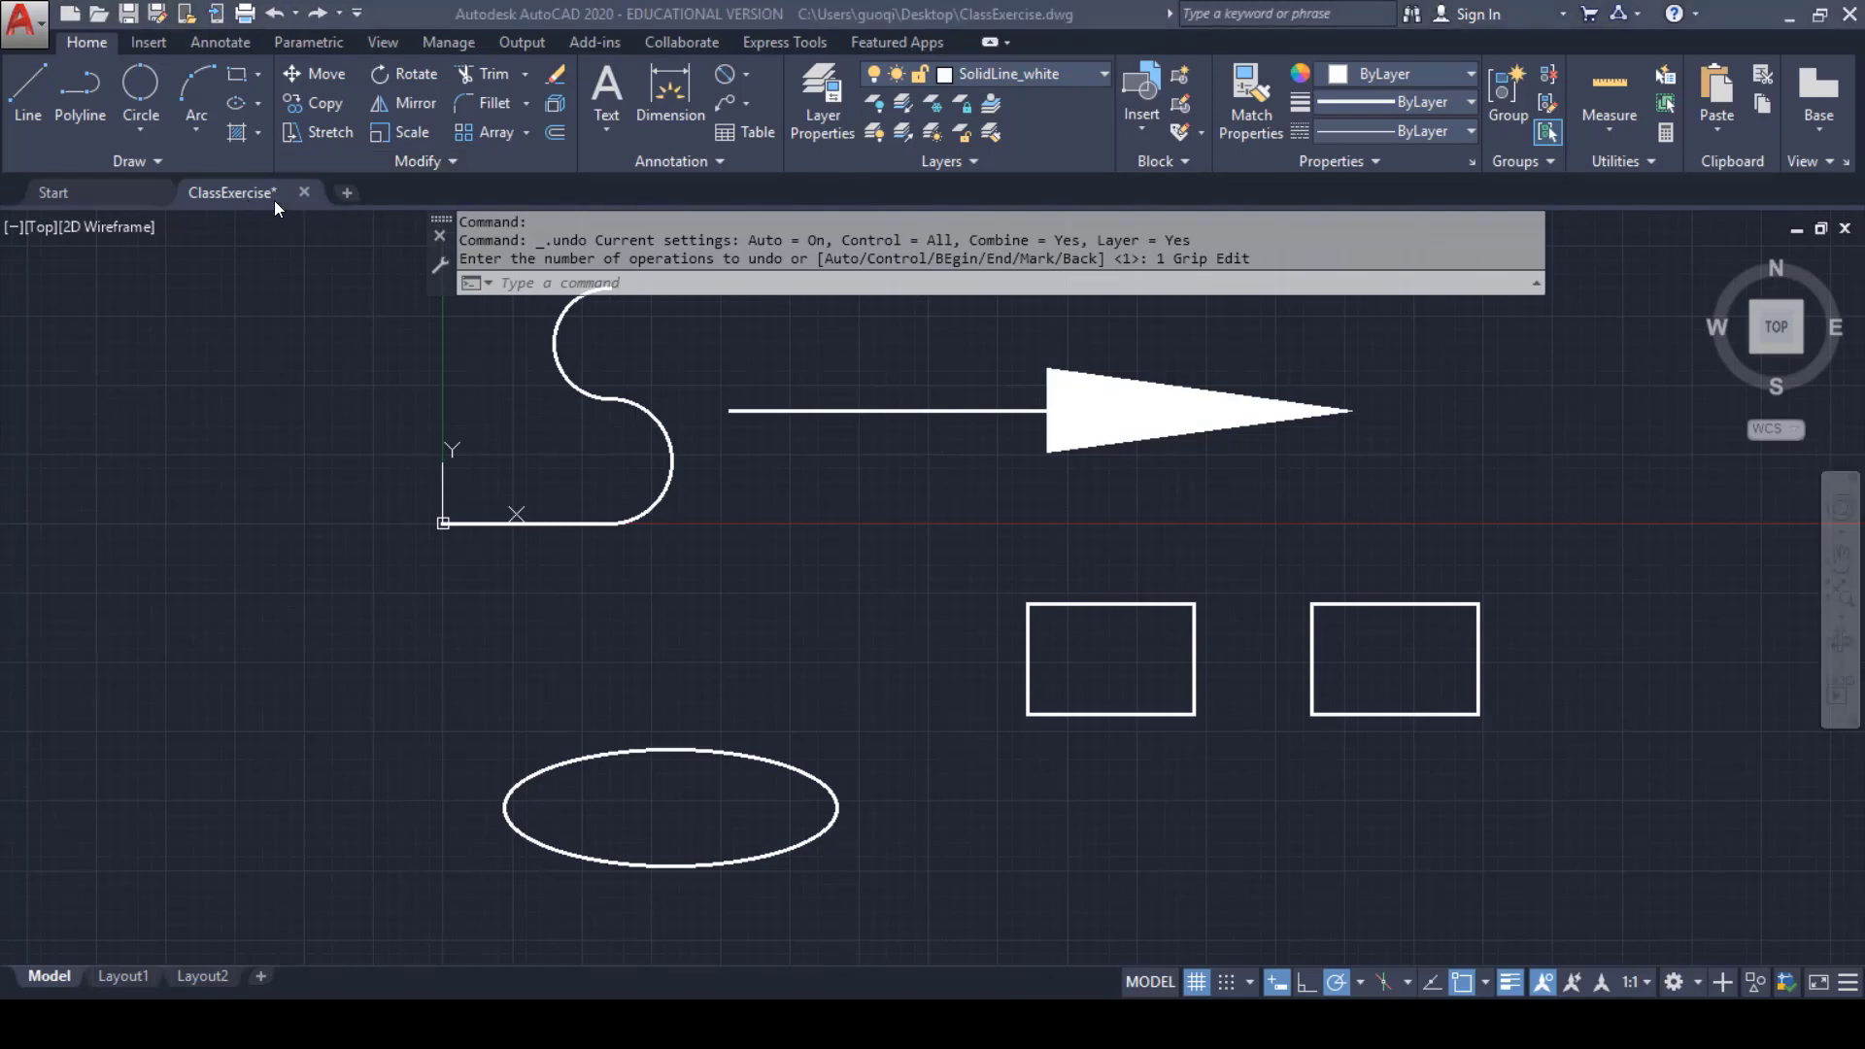
click(452, 162)
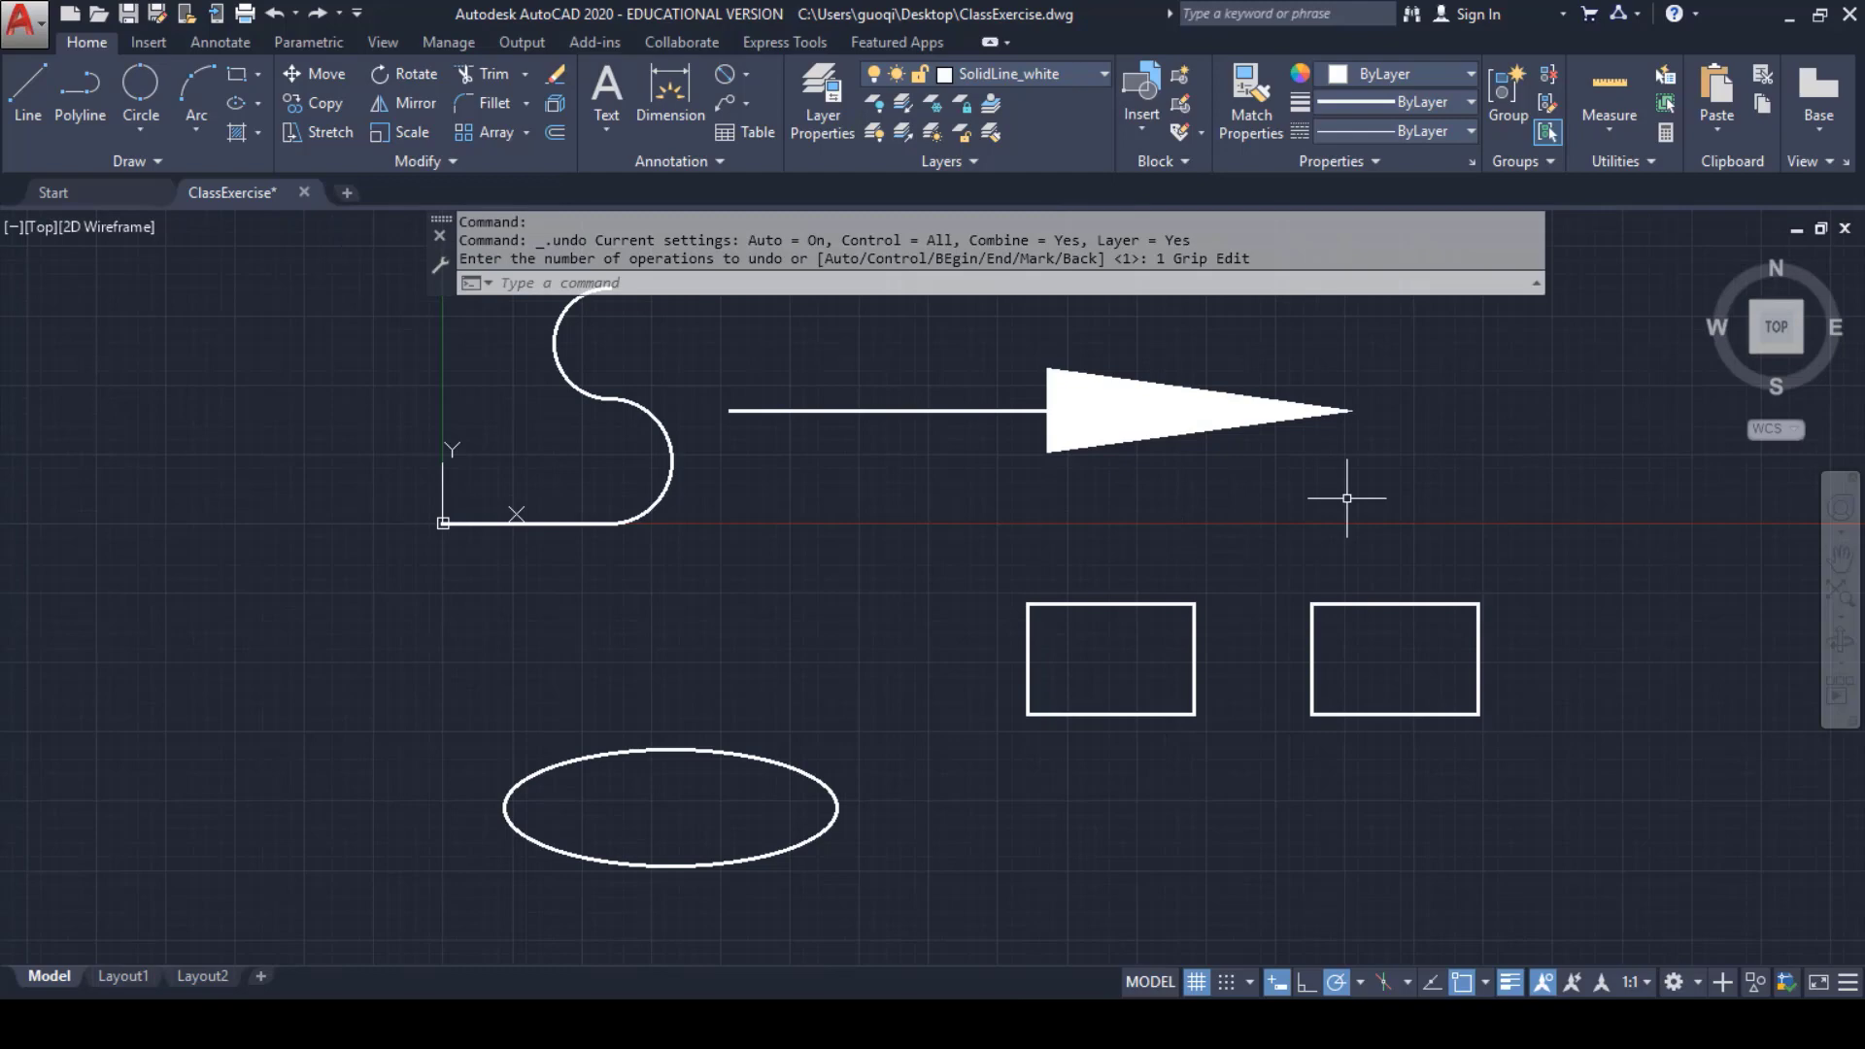
text(JOIN)
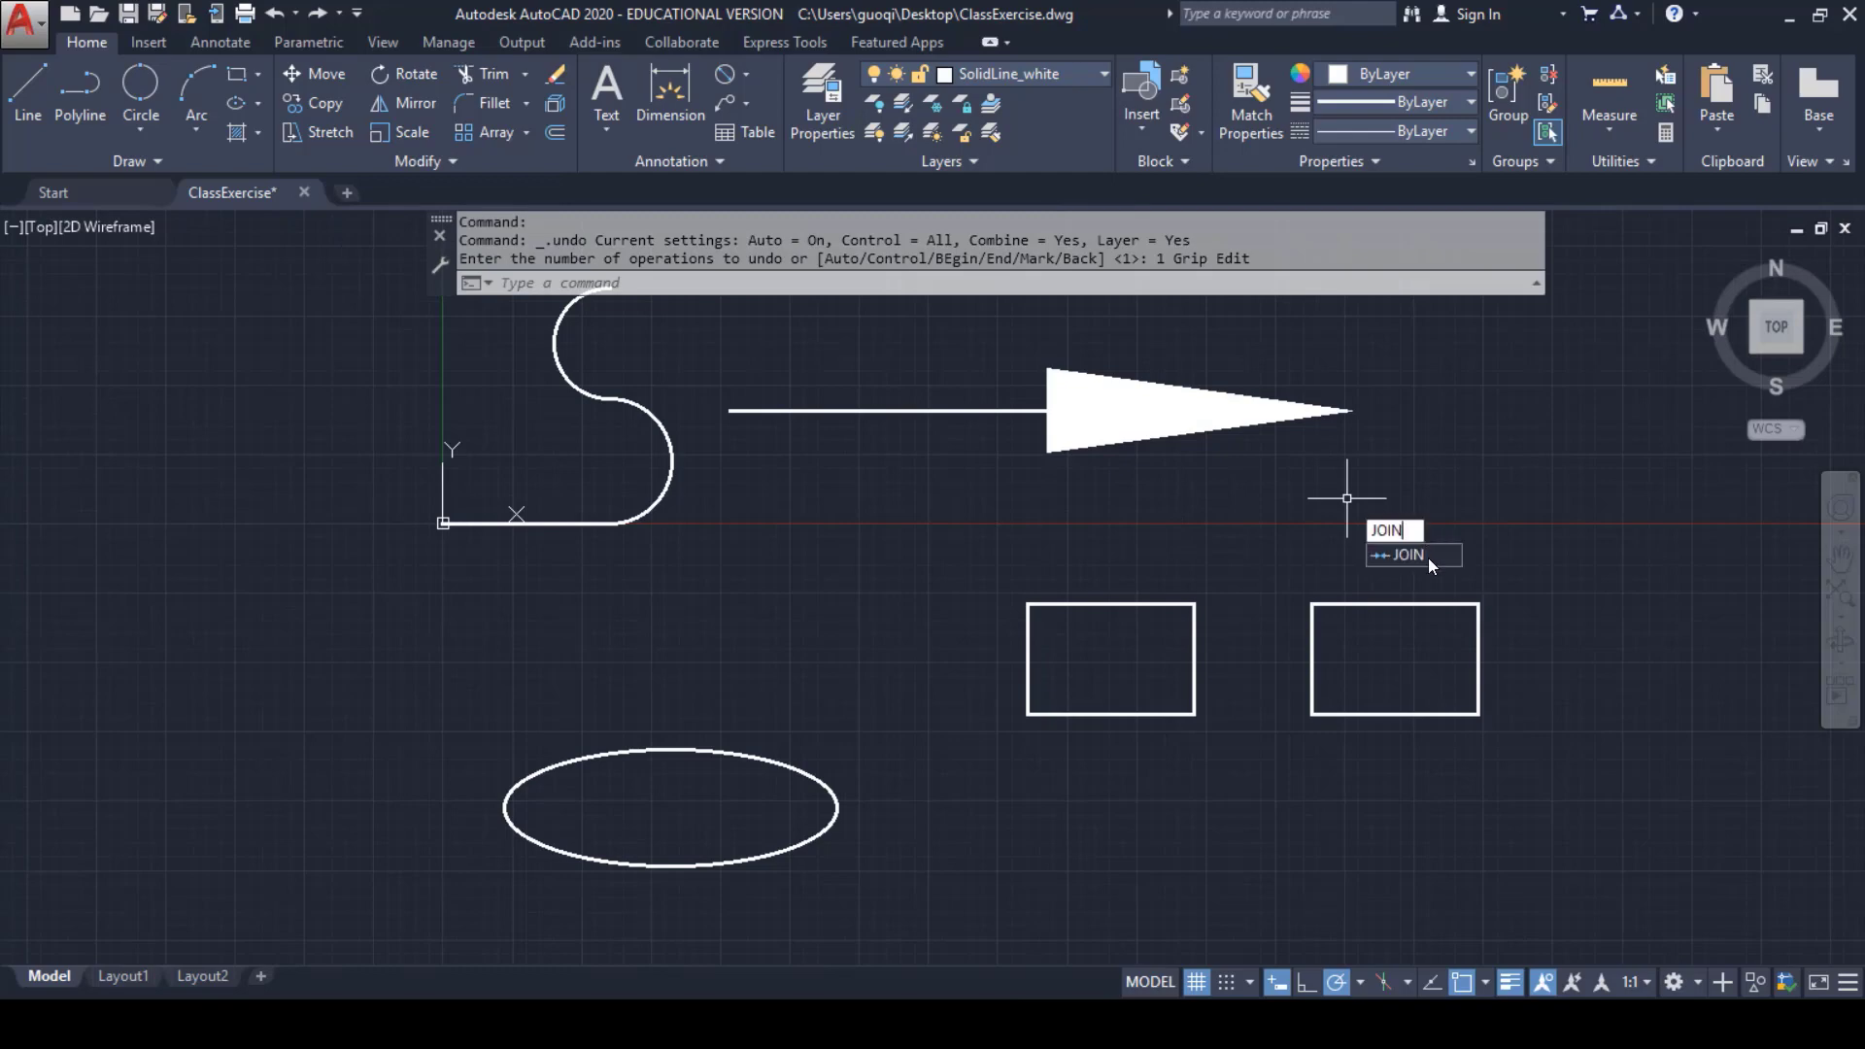
click(1428, 559)
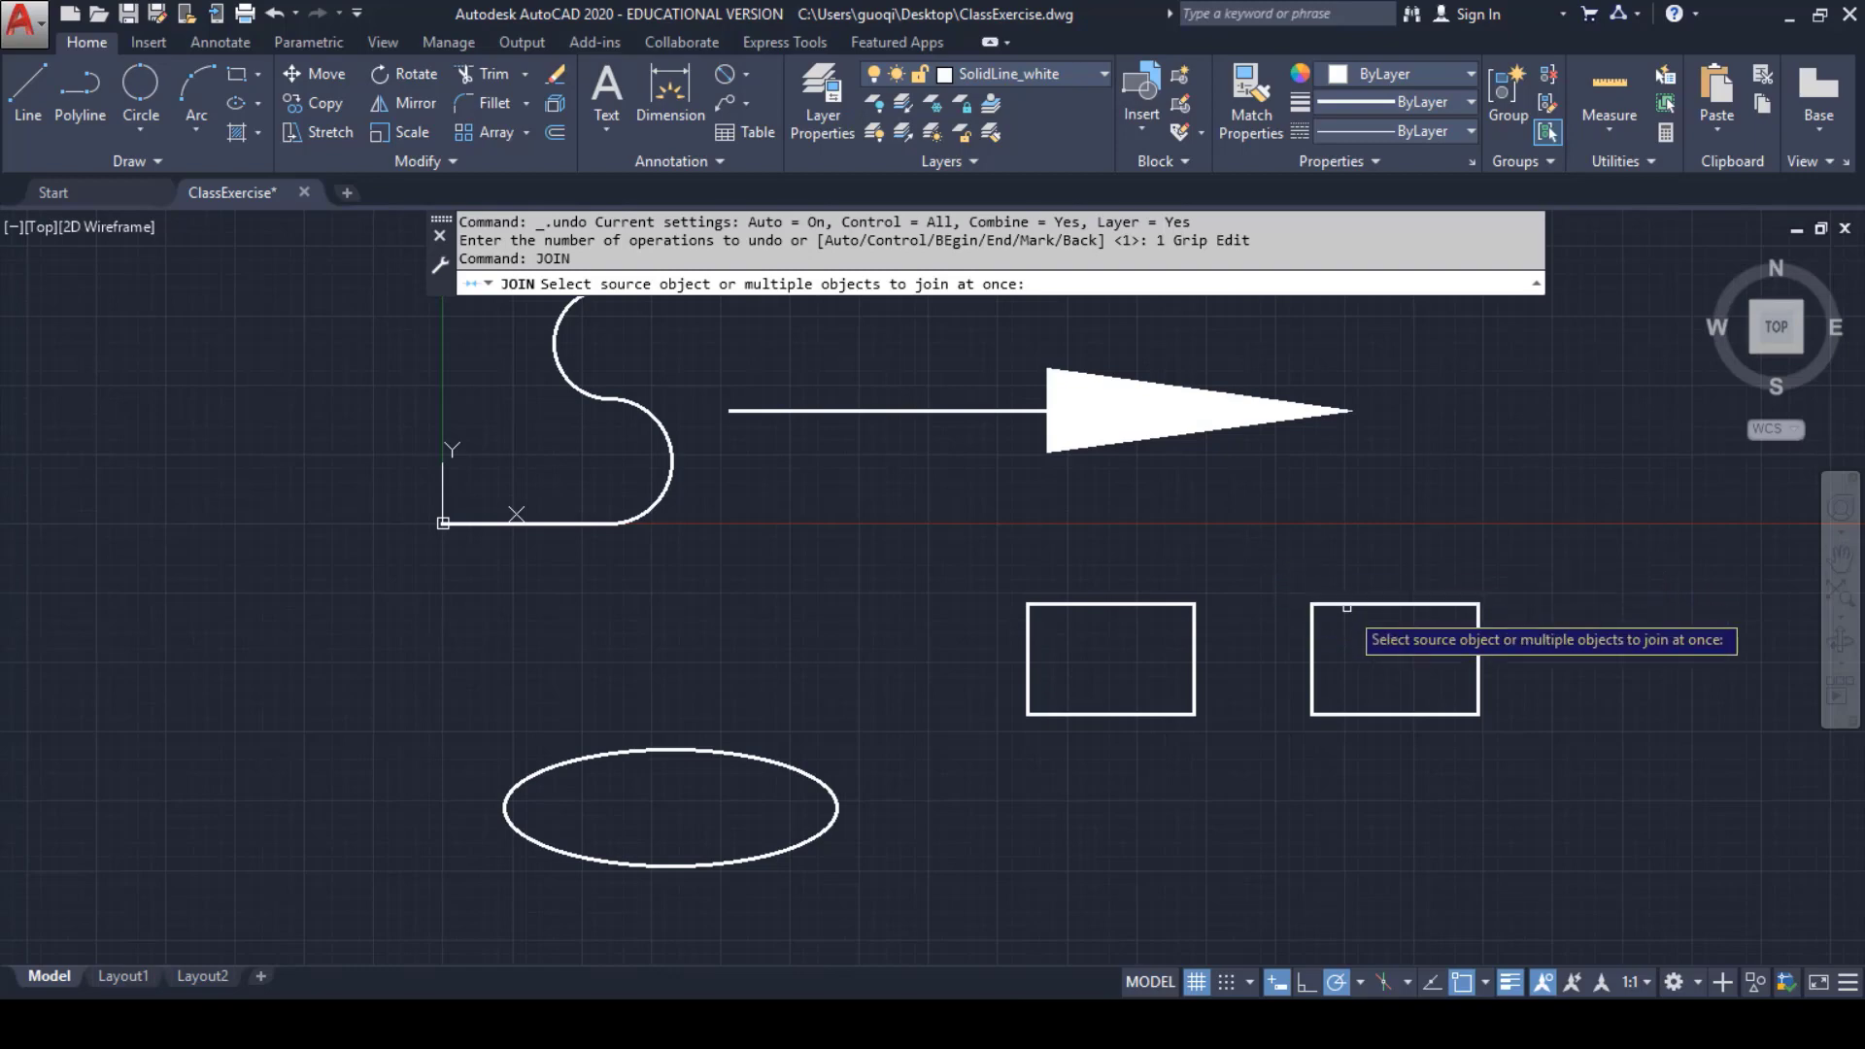
click(1260, 552)
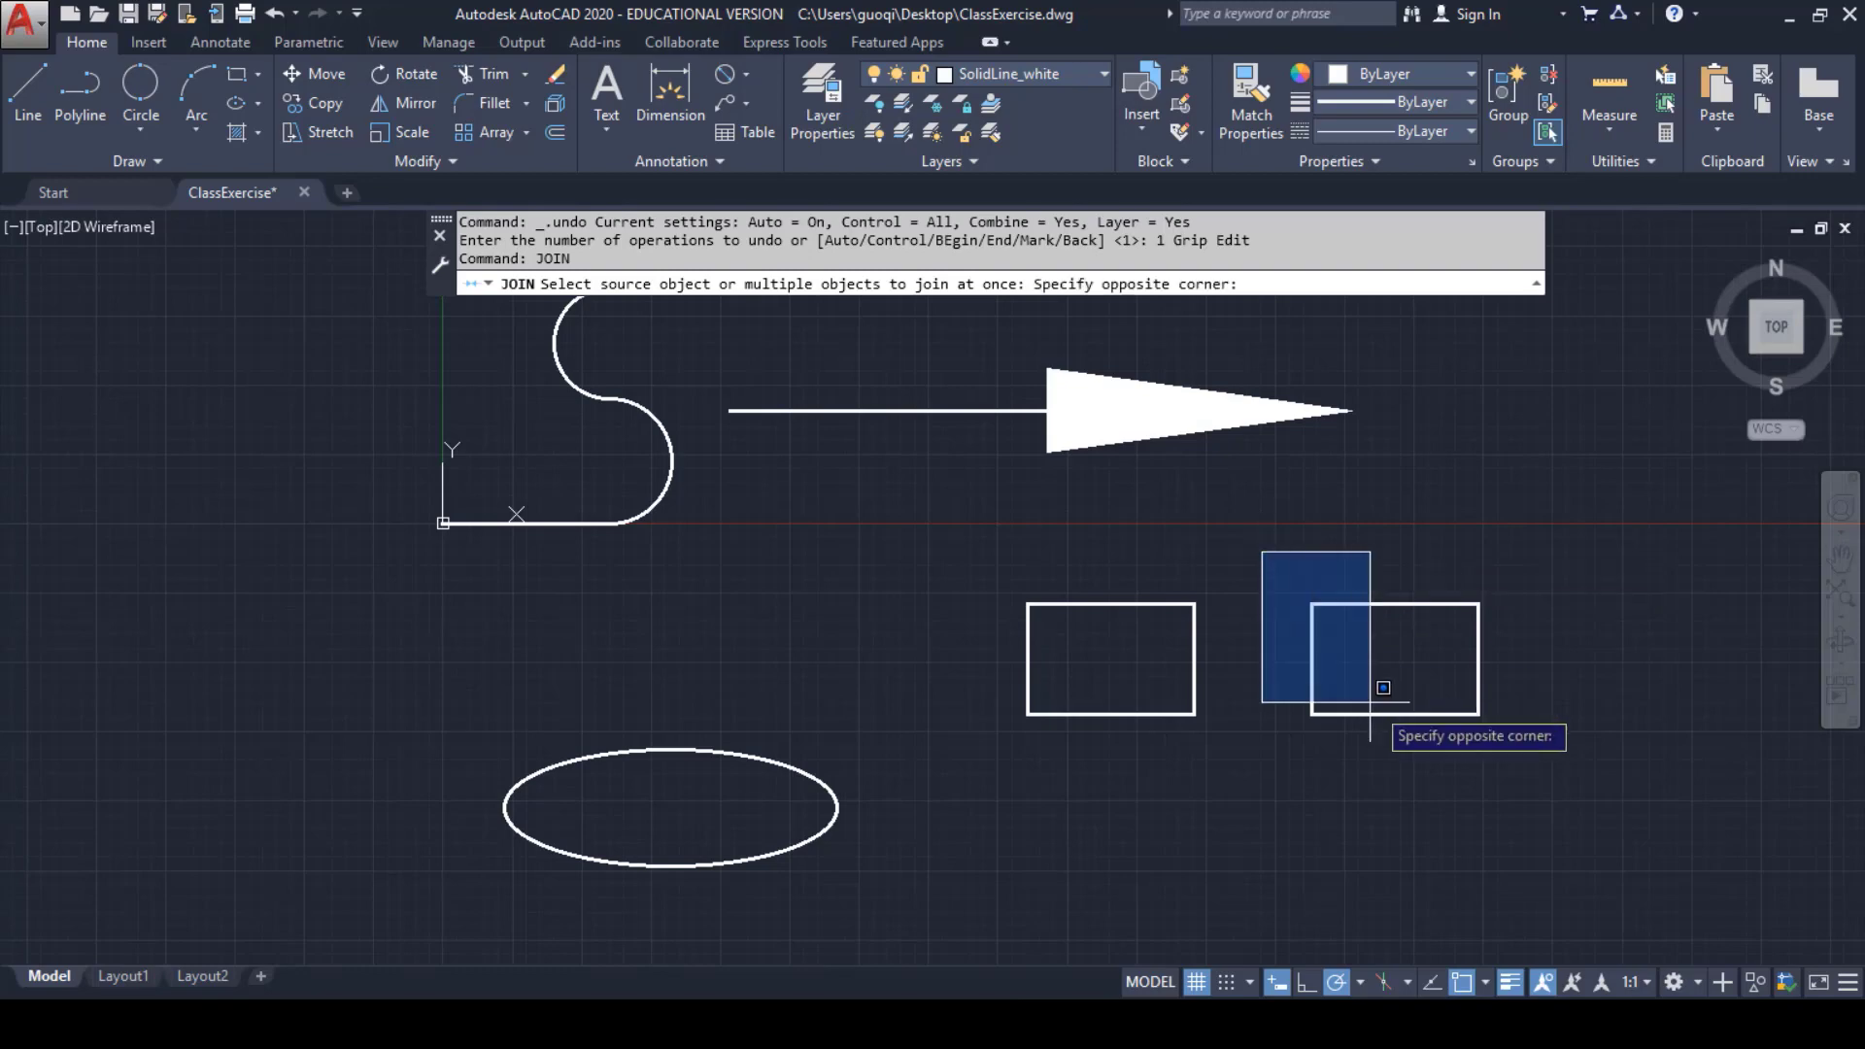
click(1543, 760)
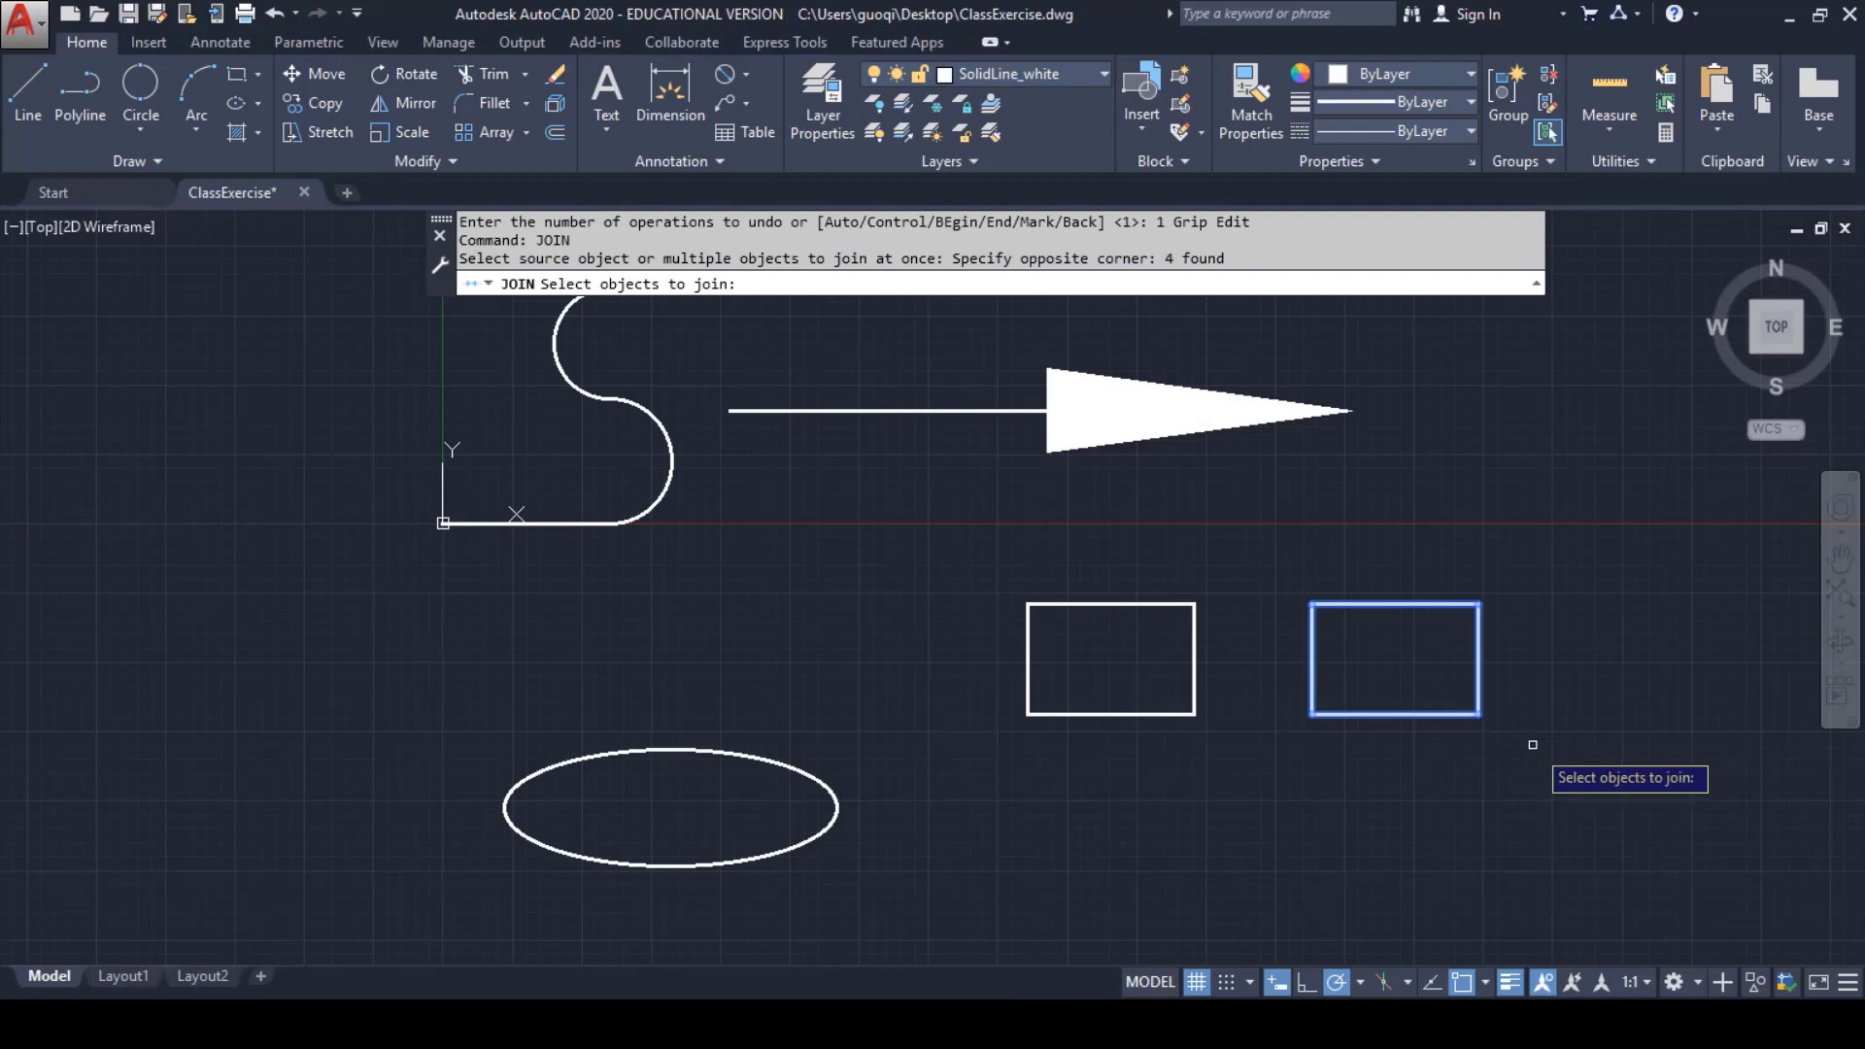
key(Return)
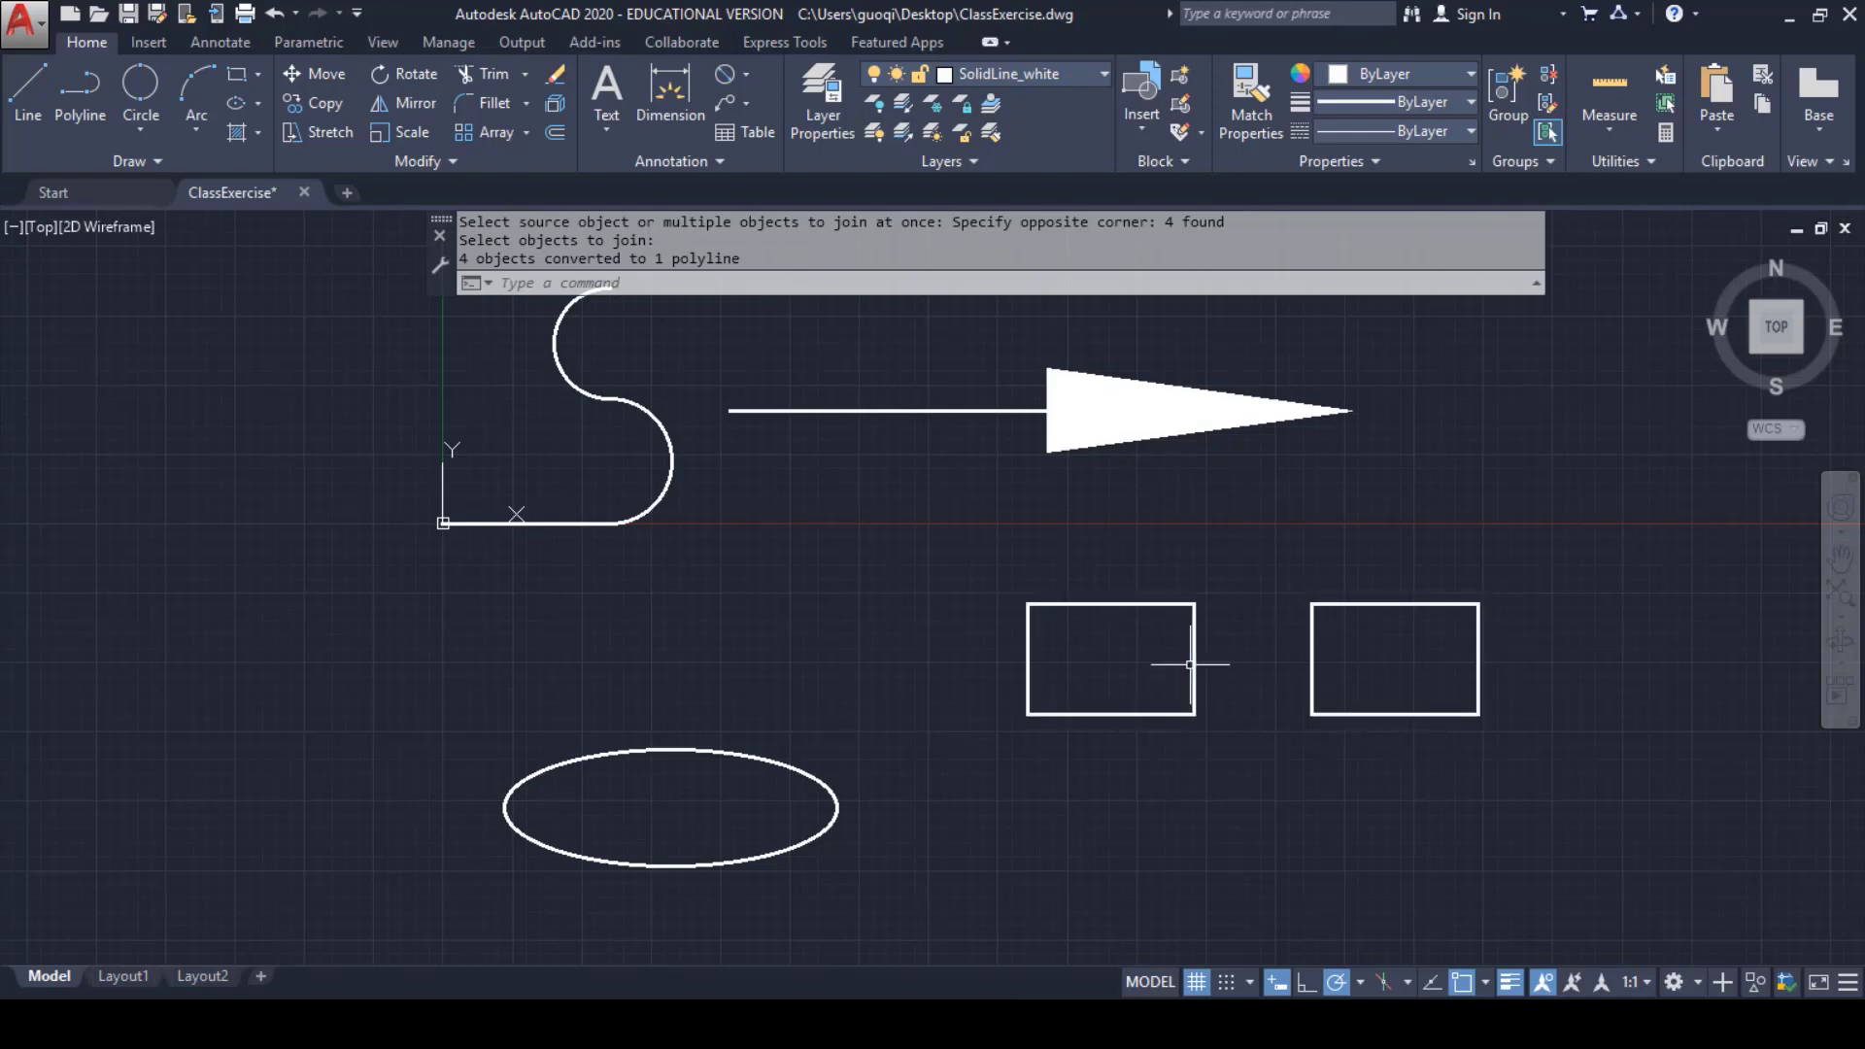
click(275, 12)
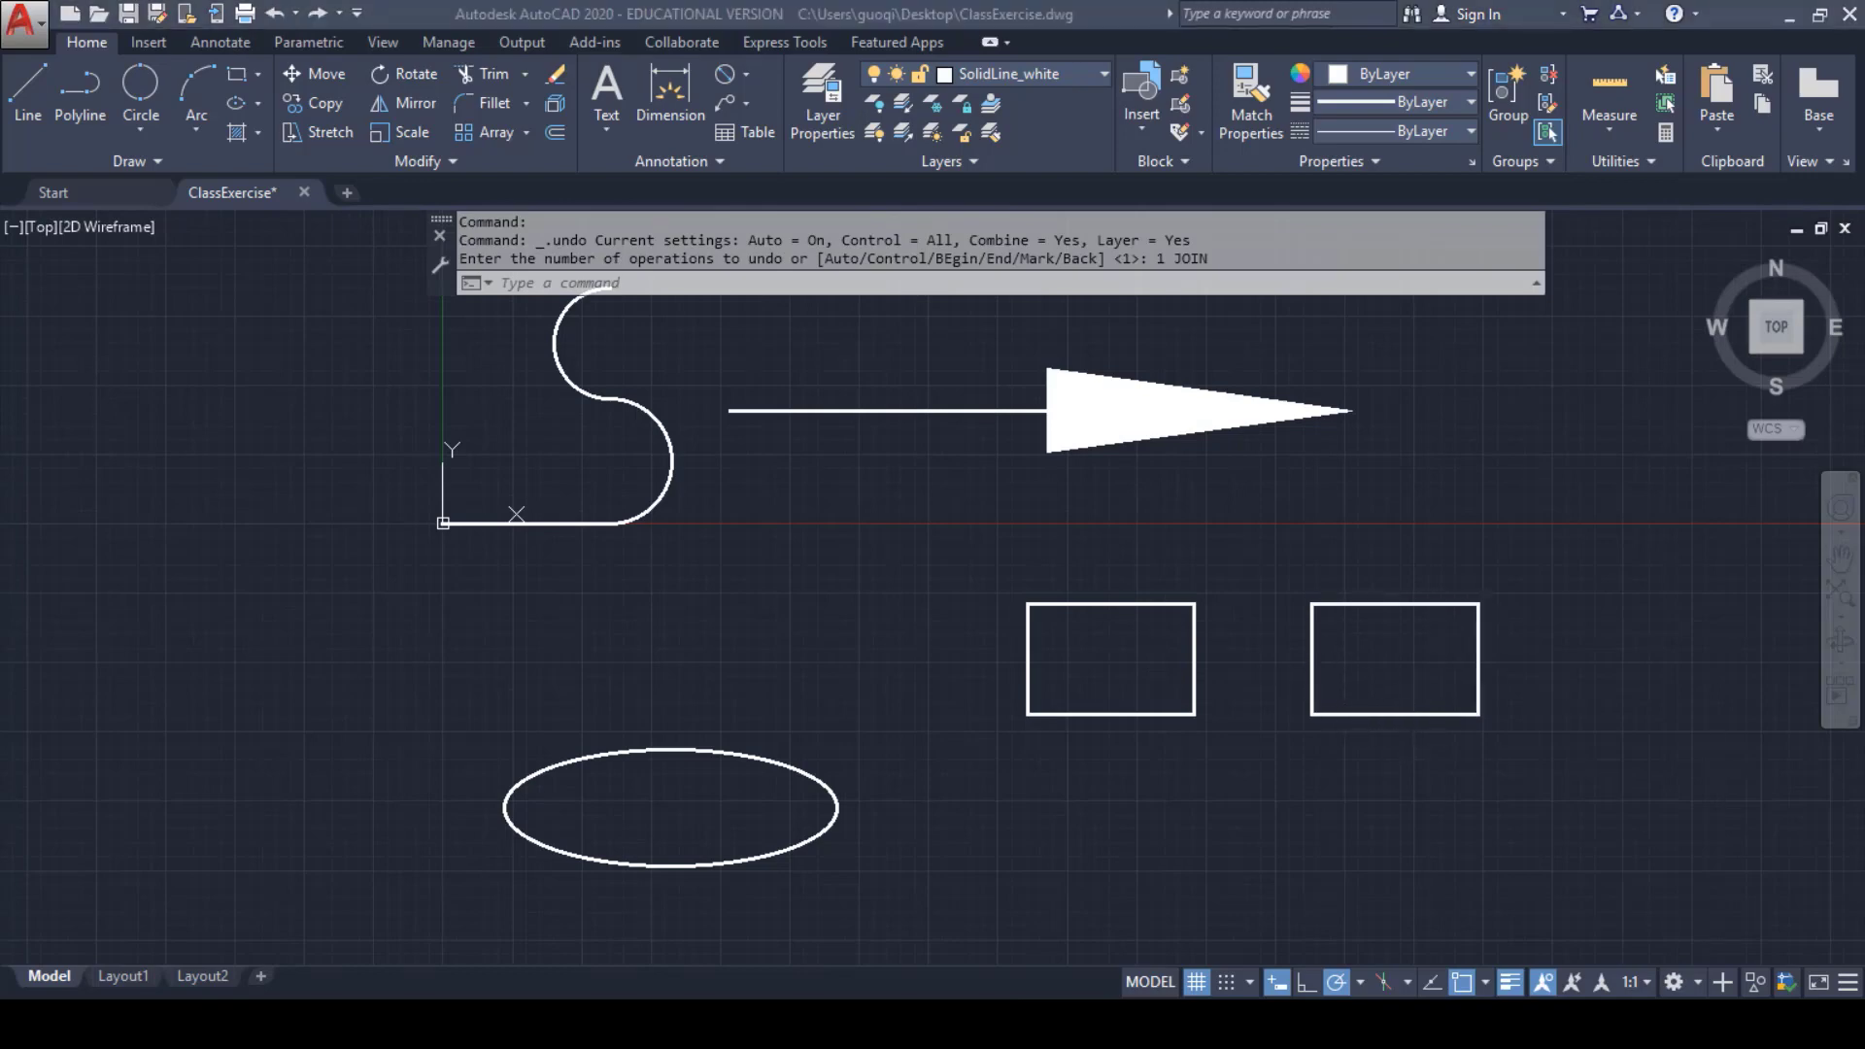
- Check the rounded rectangle's dimensions in the Part 2 PDF in Acrobat Reader and return to AutoCAD
mouse_move(1062, 1025)
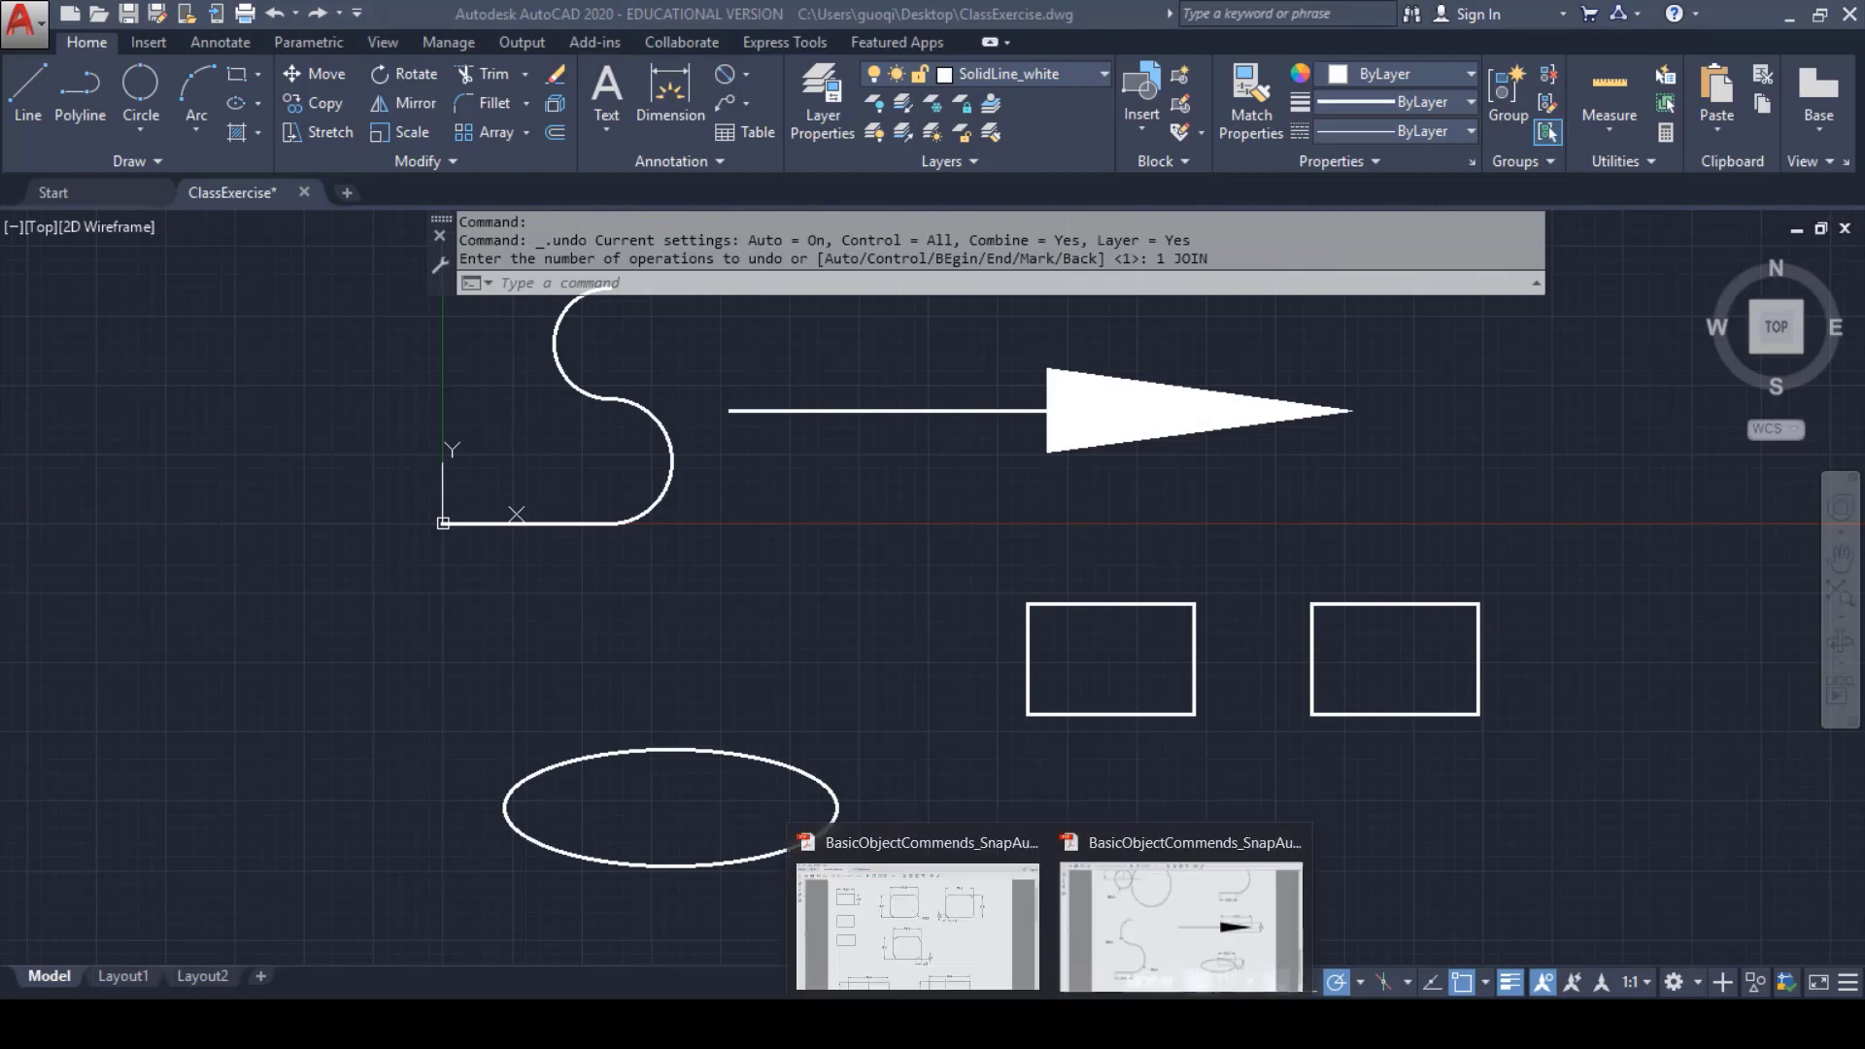
click(949, 949)
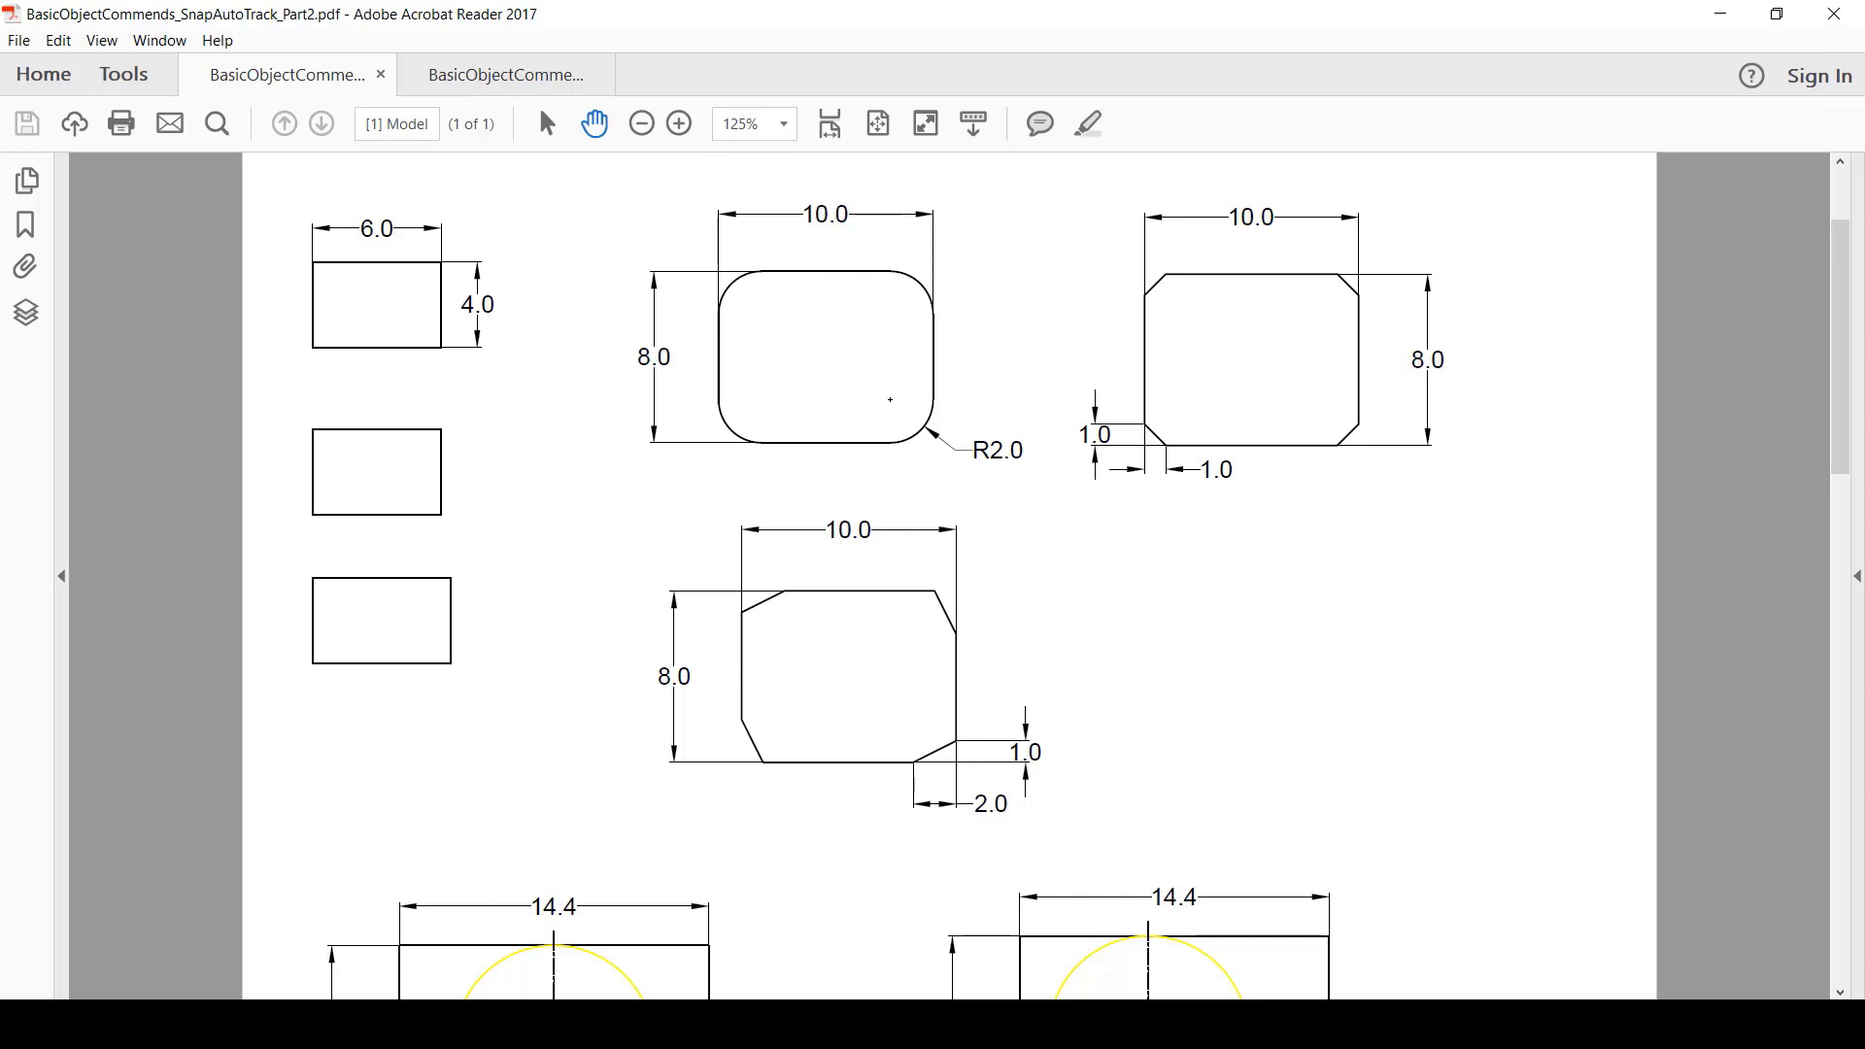
key(alt+Tab)
- Draw a rectangle below the ellipse with fillet radius 2 and its opposite corner offset 10 in X and -8 in Y
scroll(1084, 887, up, 2)
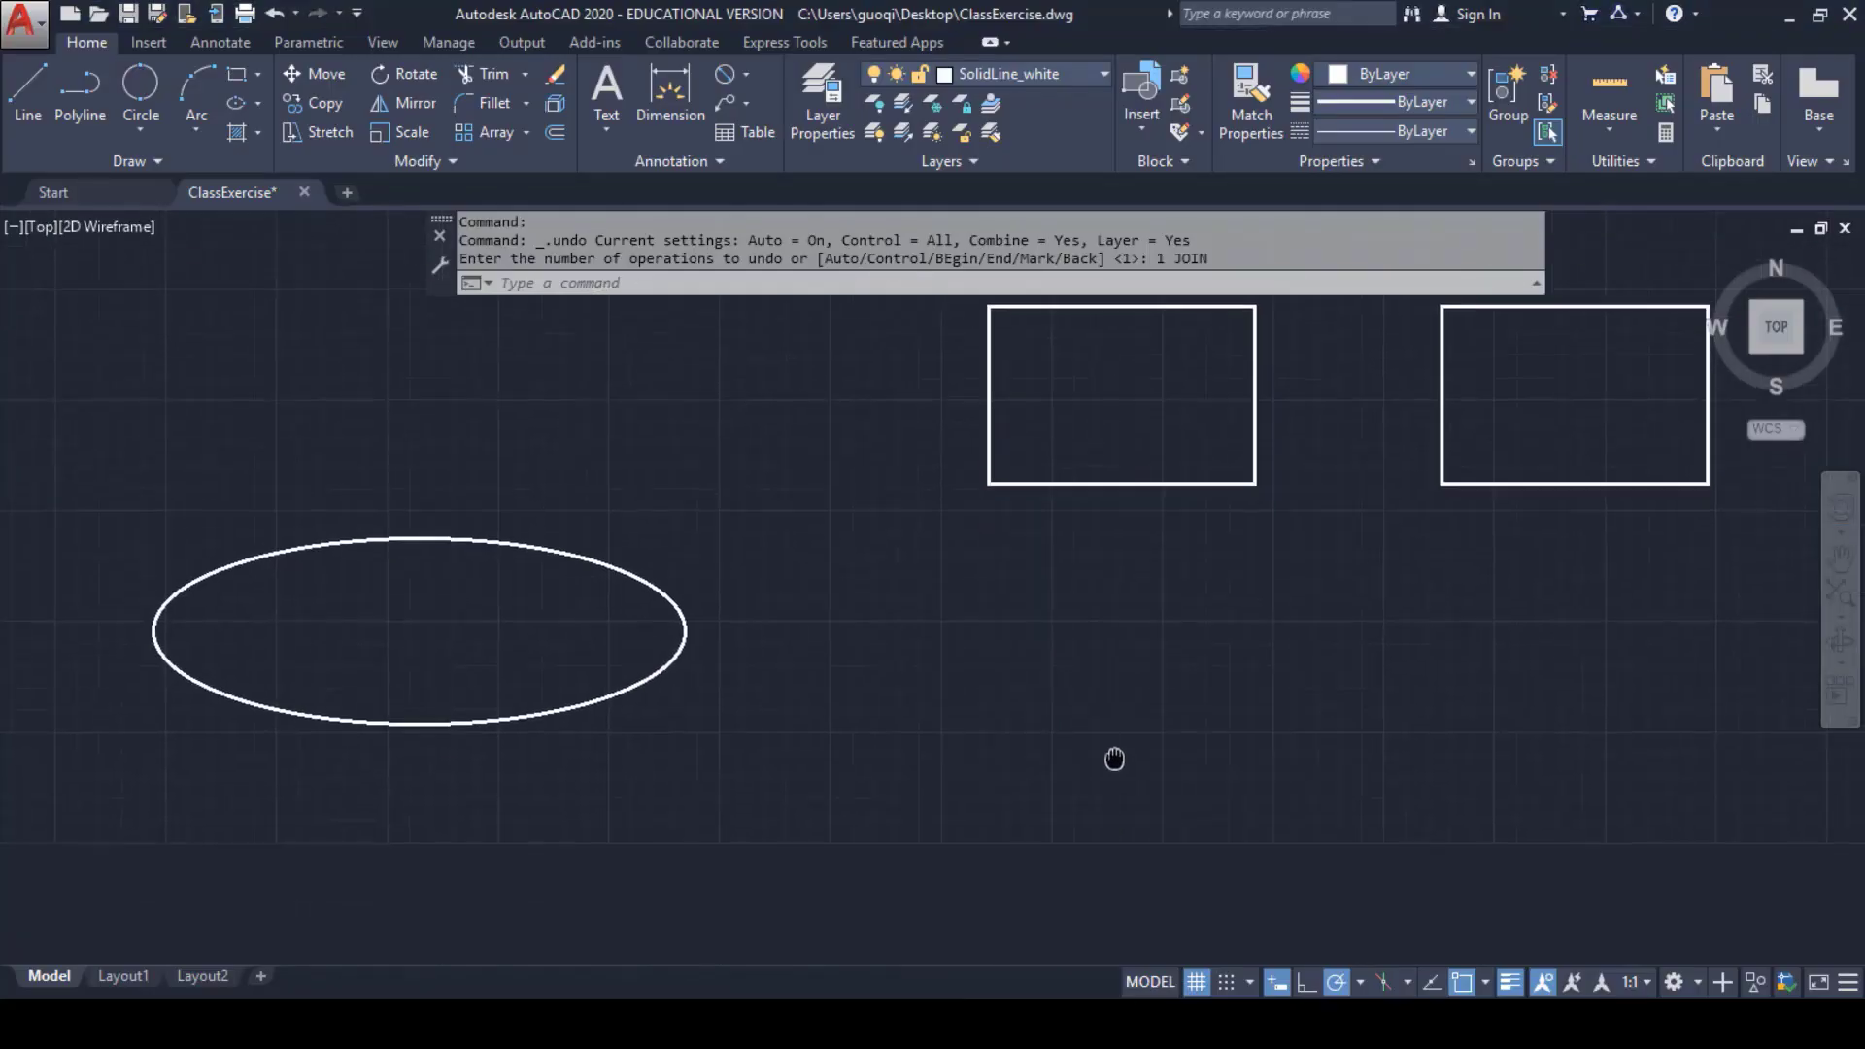
middle_drag(1111, 758, 1215, 579)
scroll(1215, 579, down, 2)
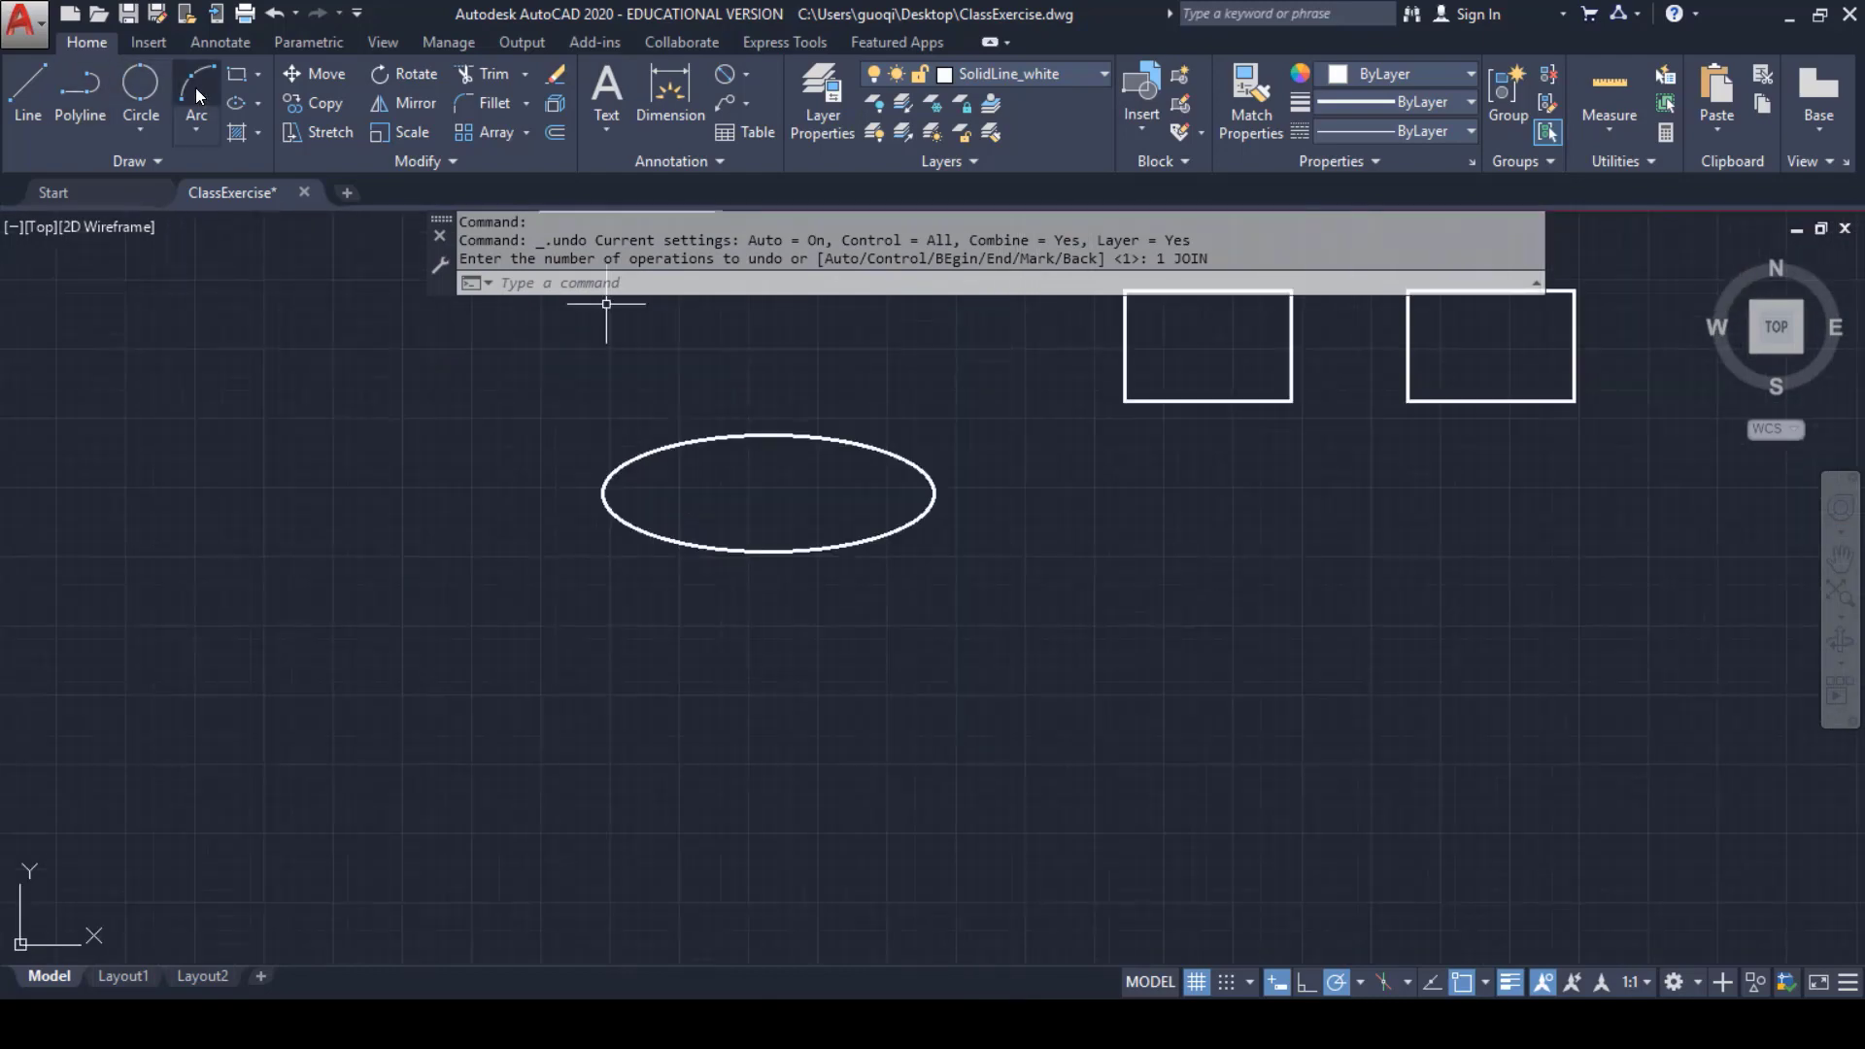
click(243, 70)
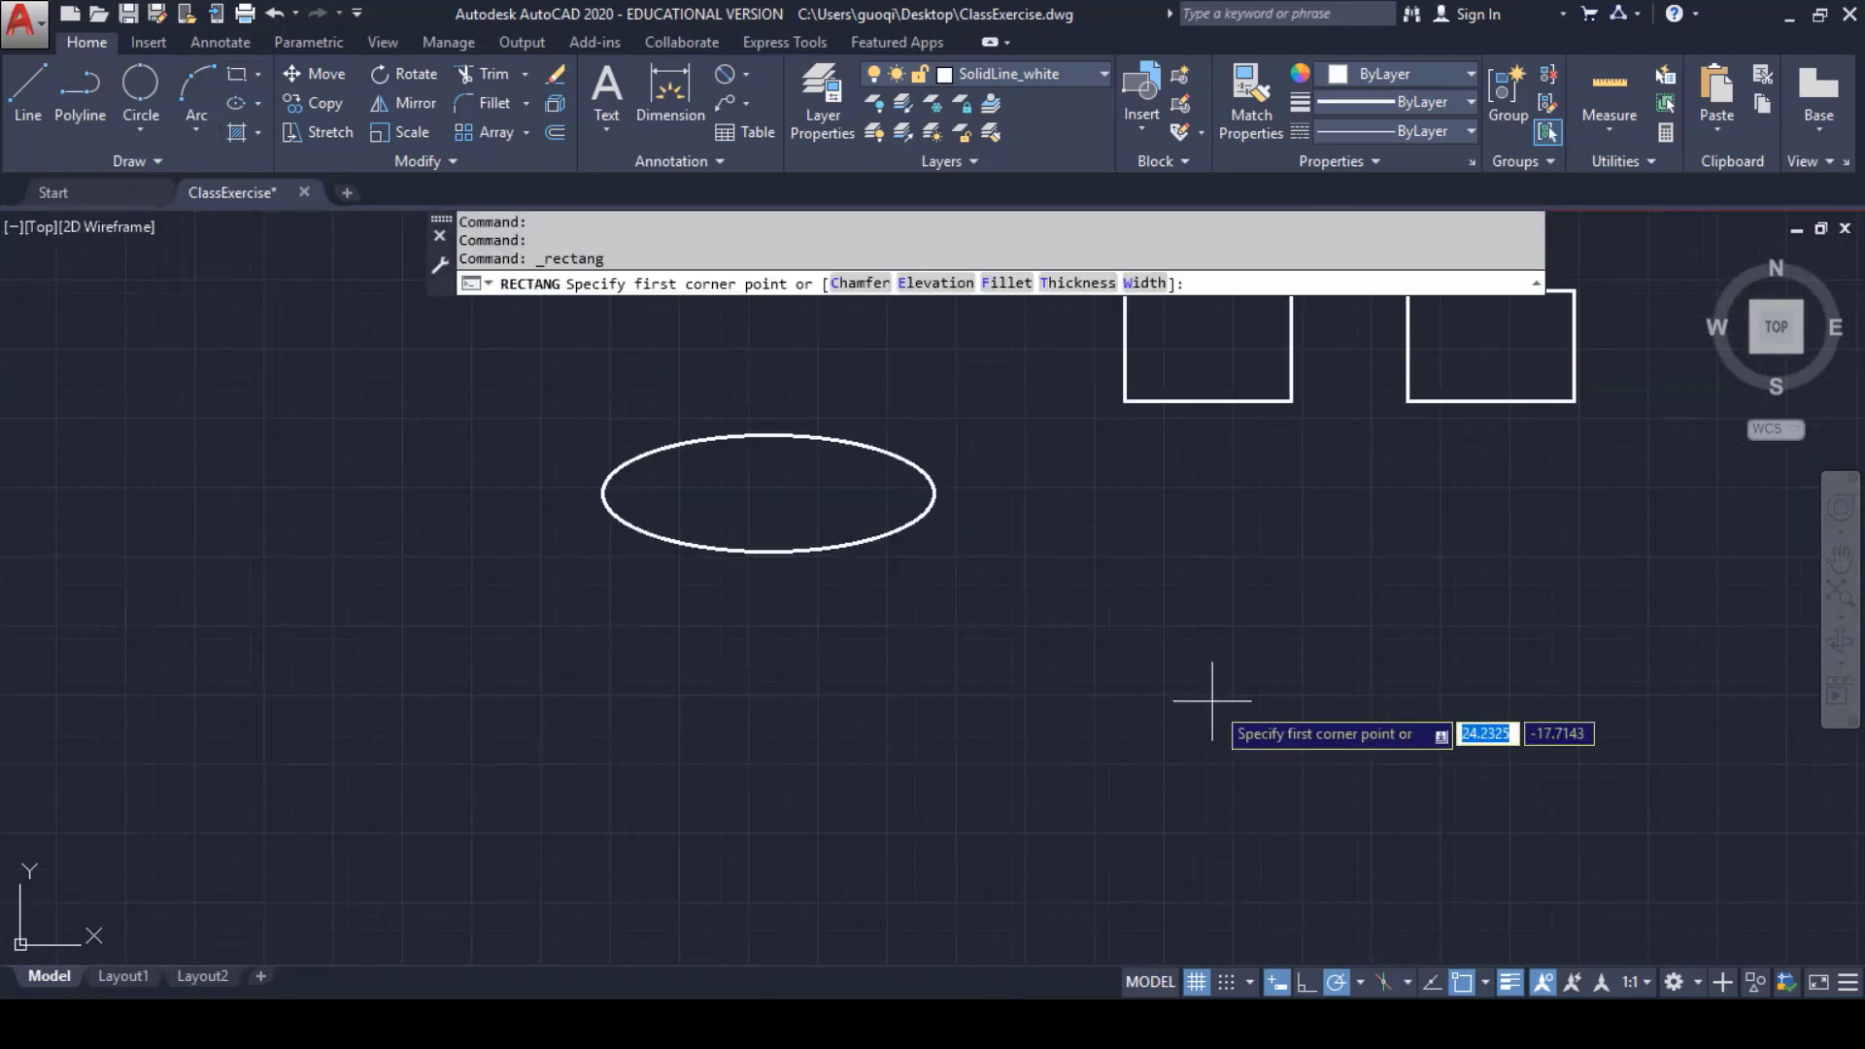
middle_drag(1215, 699, 975, 621)
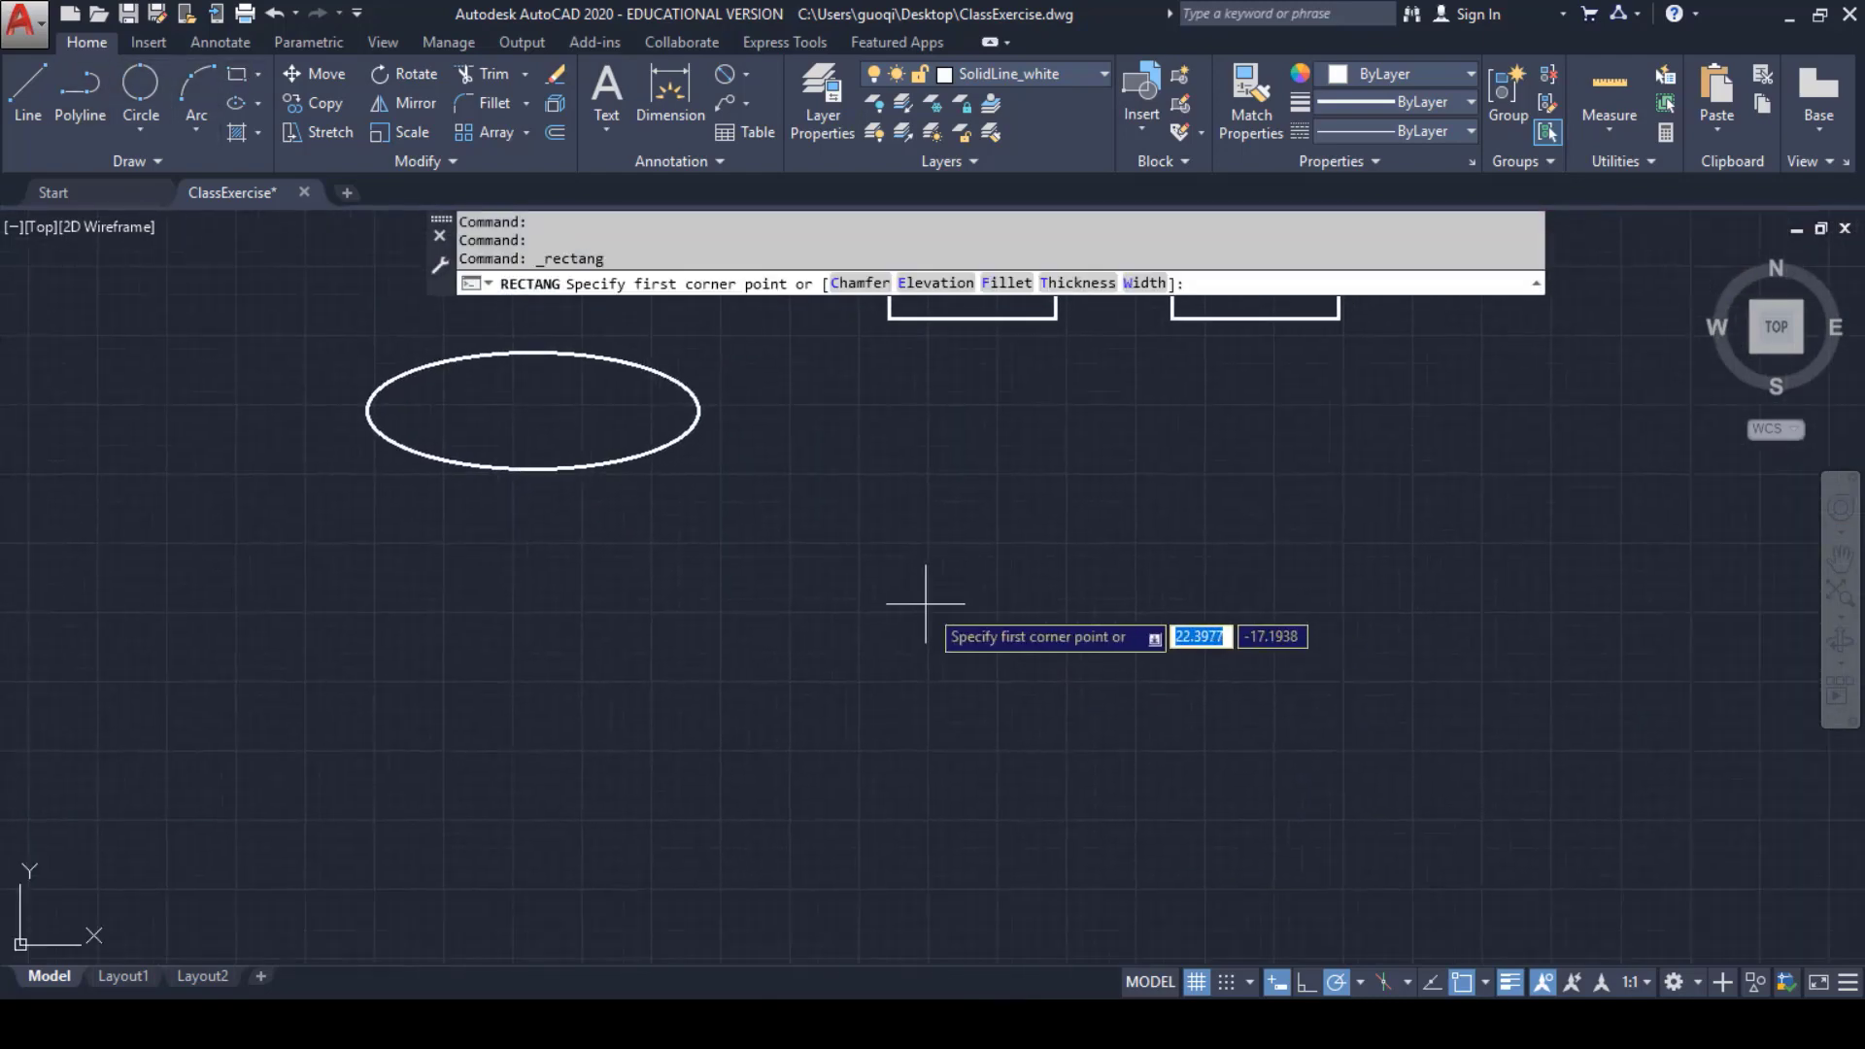
click(990, 285)
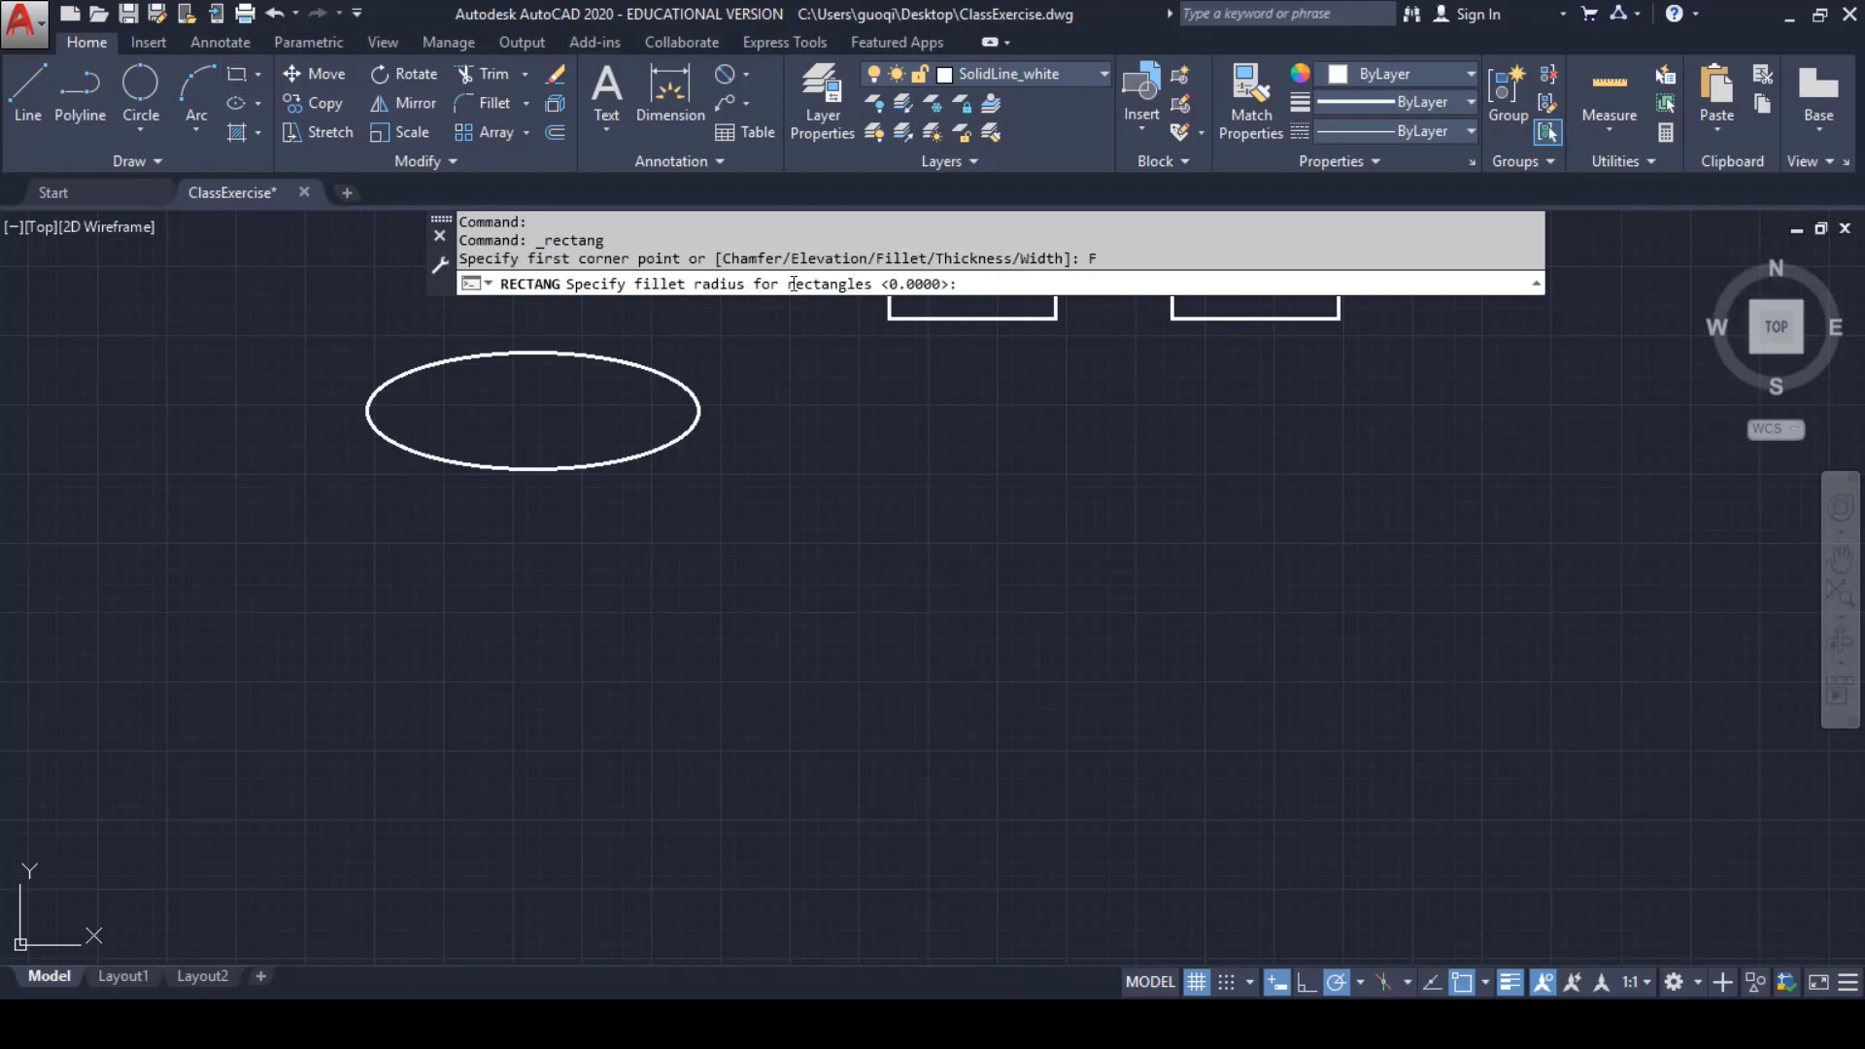
text(2)
key(Return)
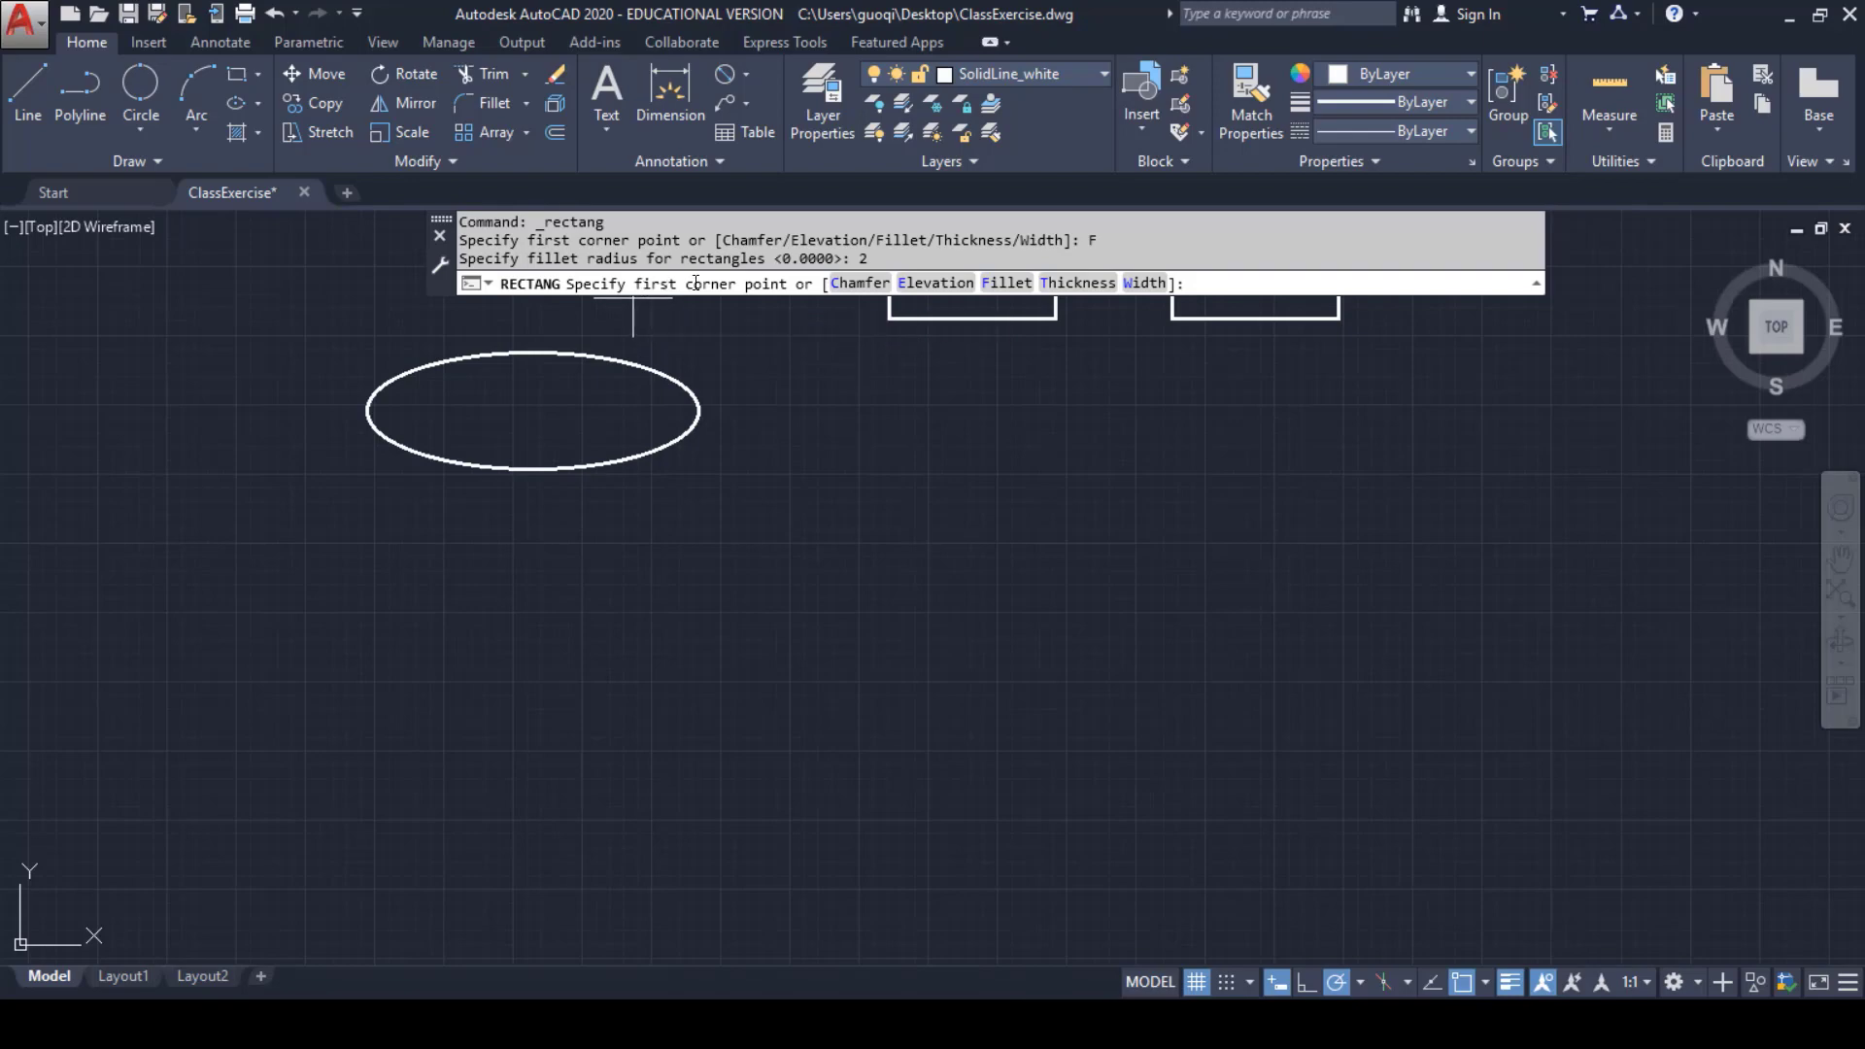
click(402, 639)
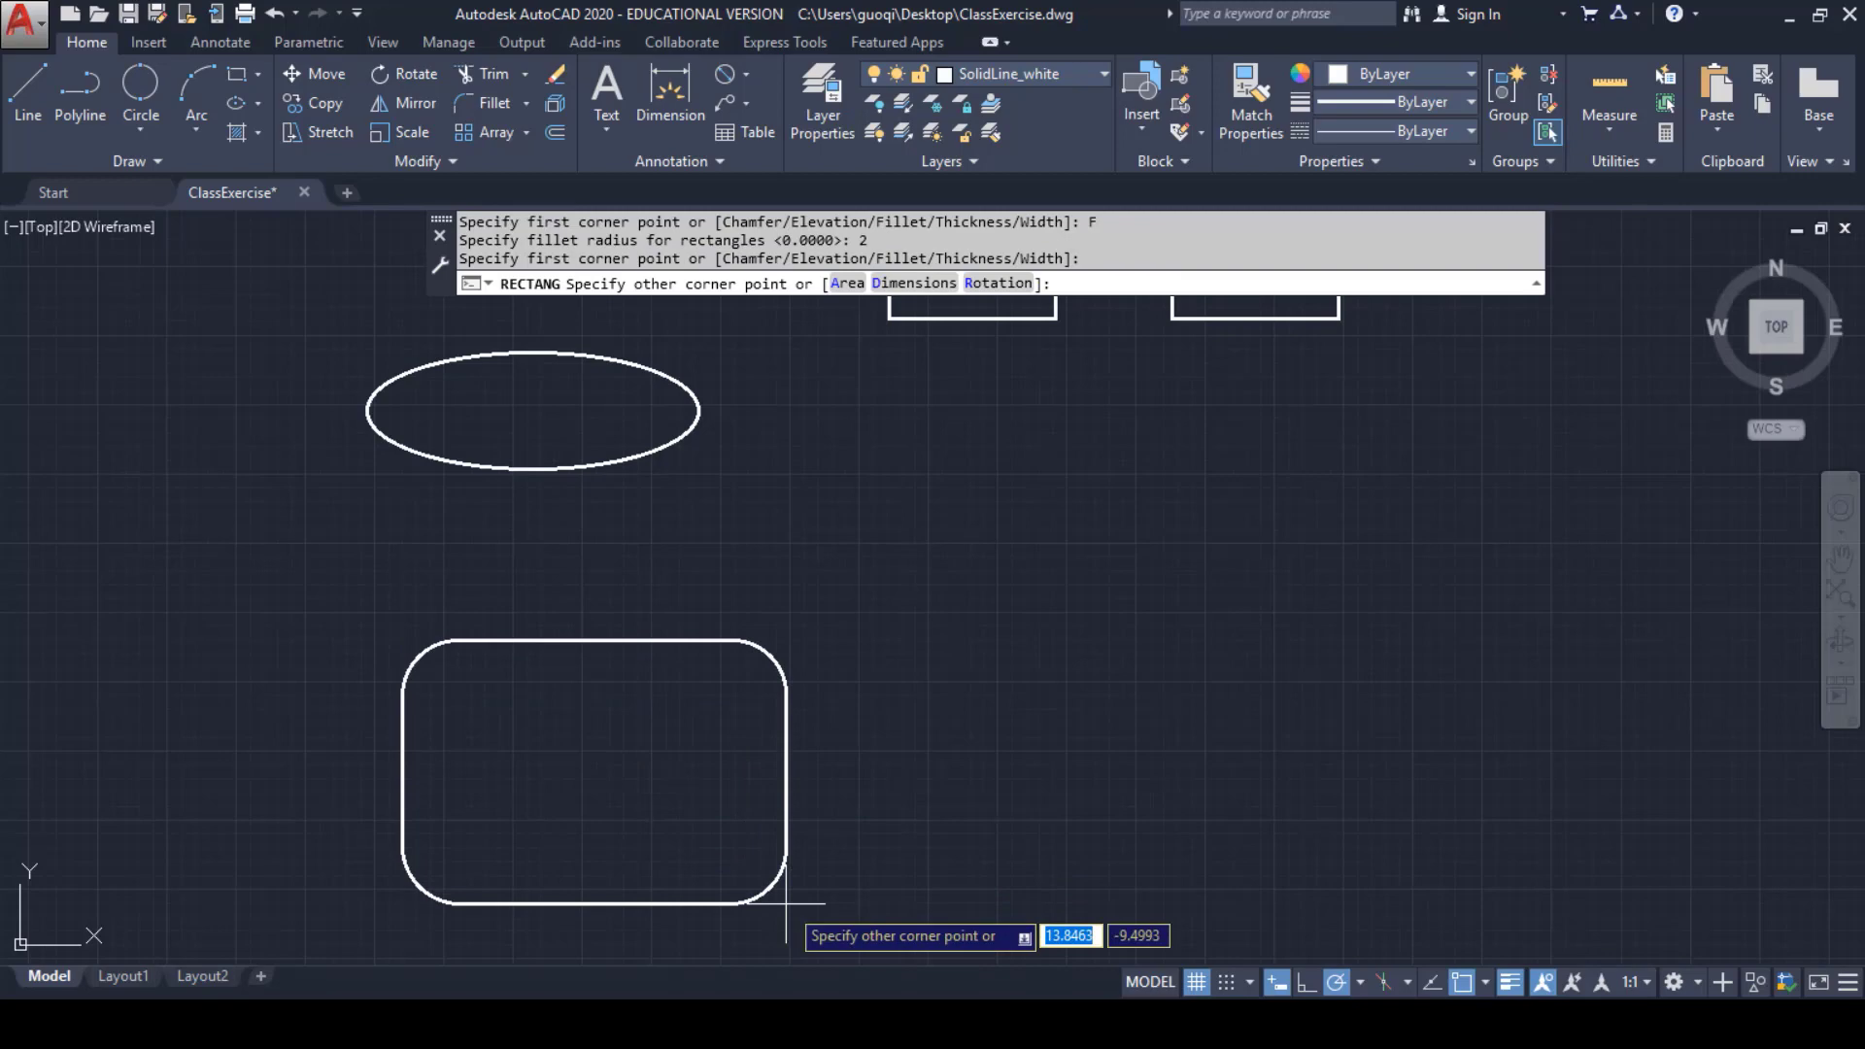
text(10)
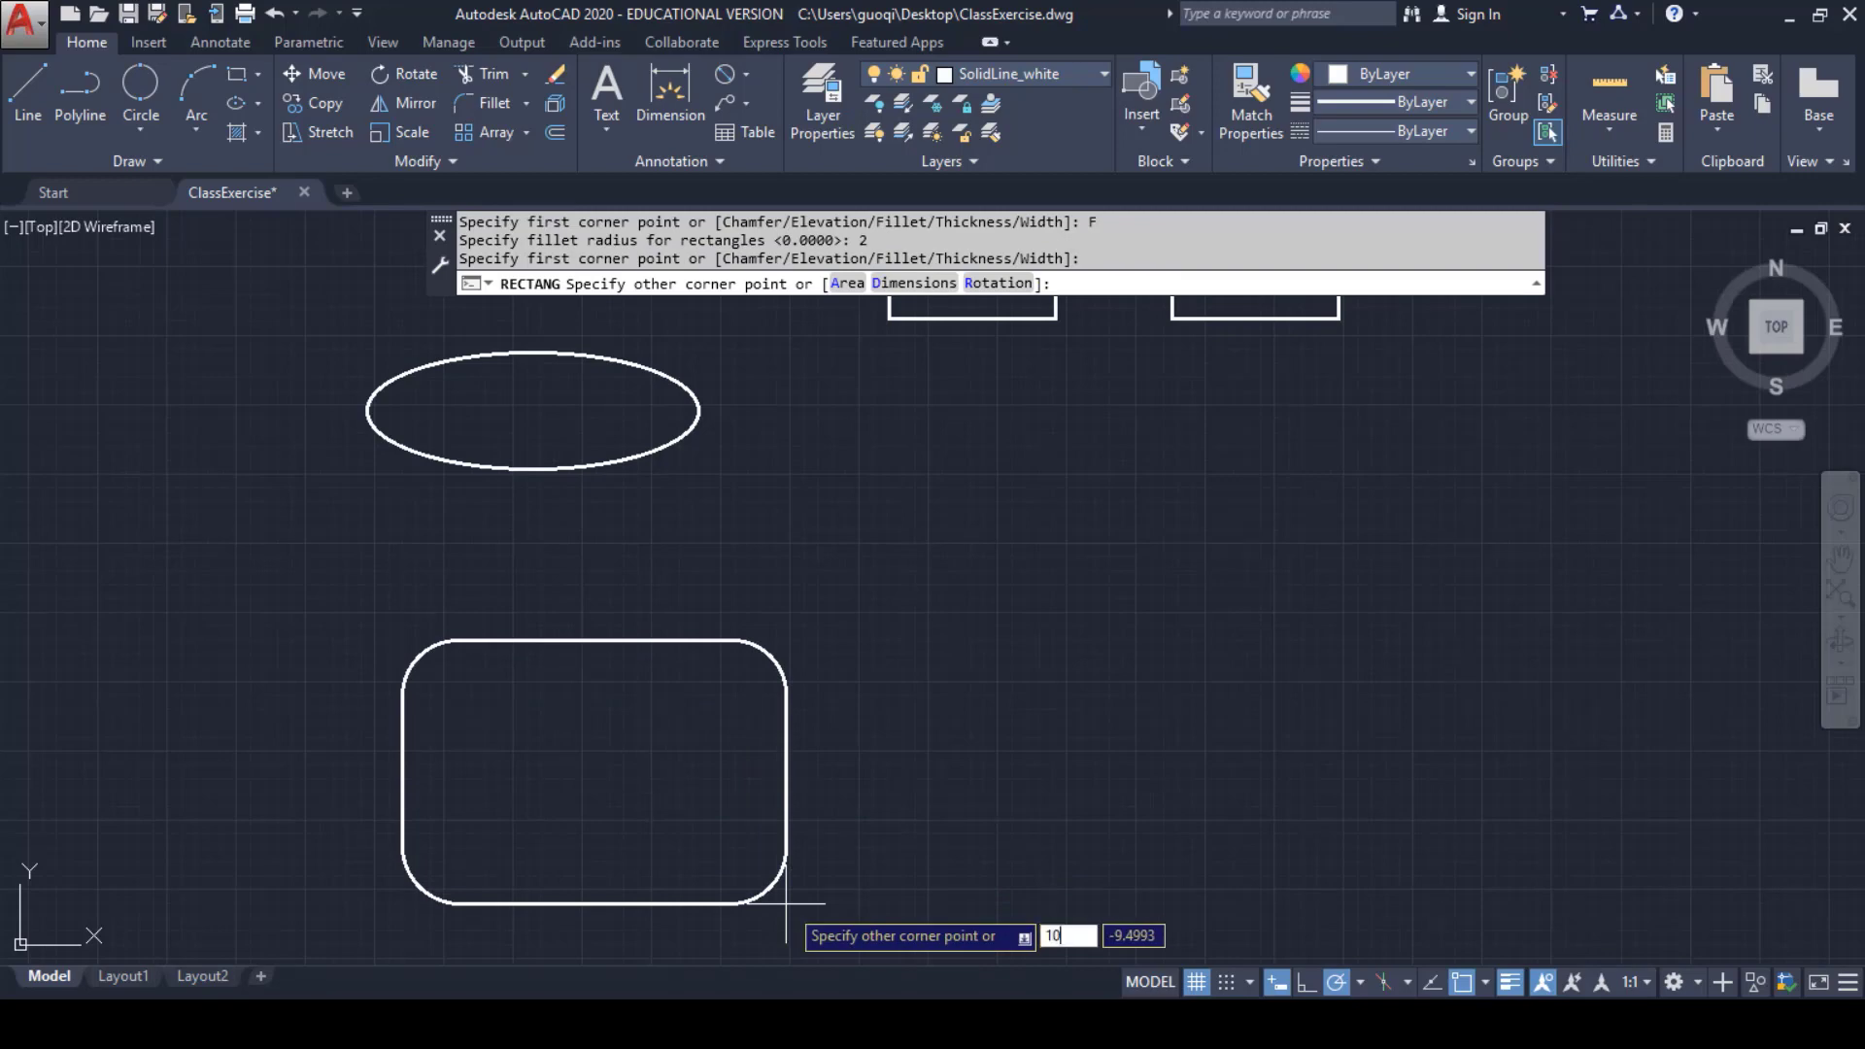
key(Tab)
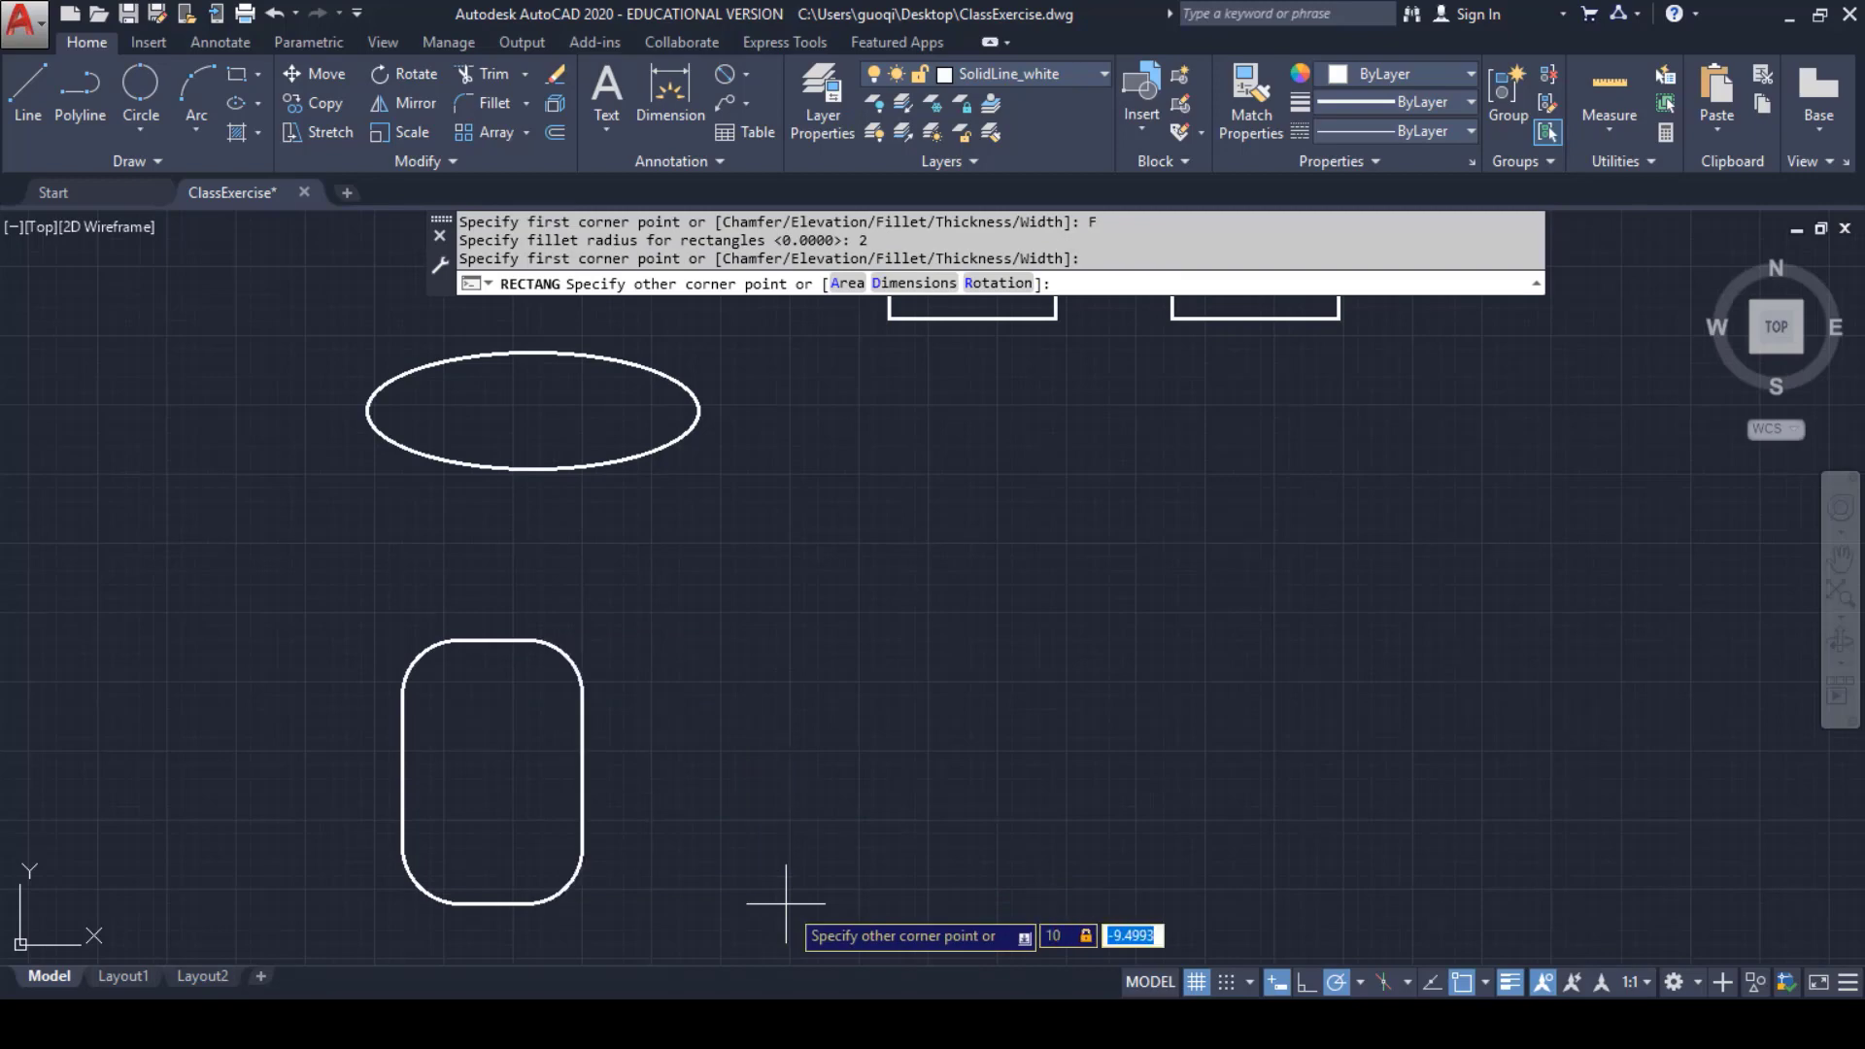
text(-8)
key(Return)
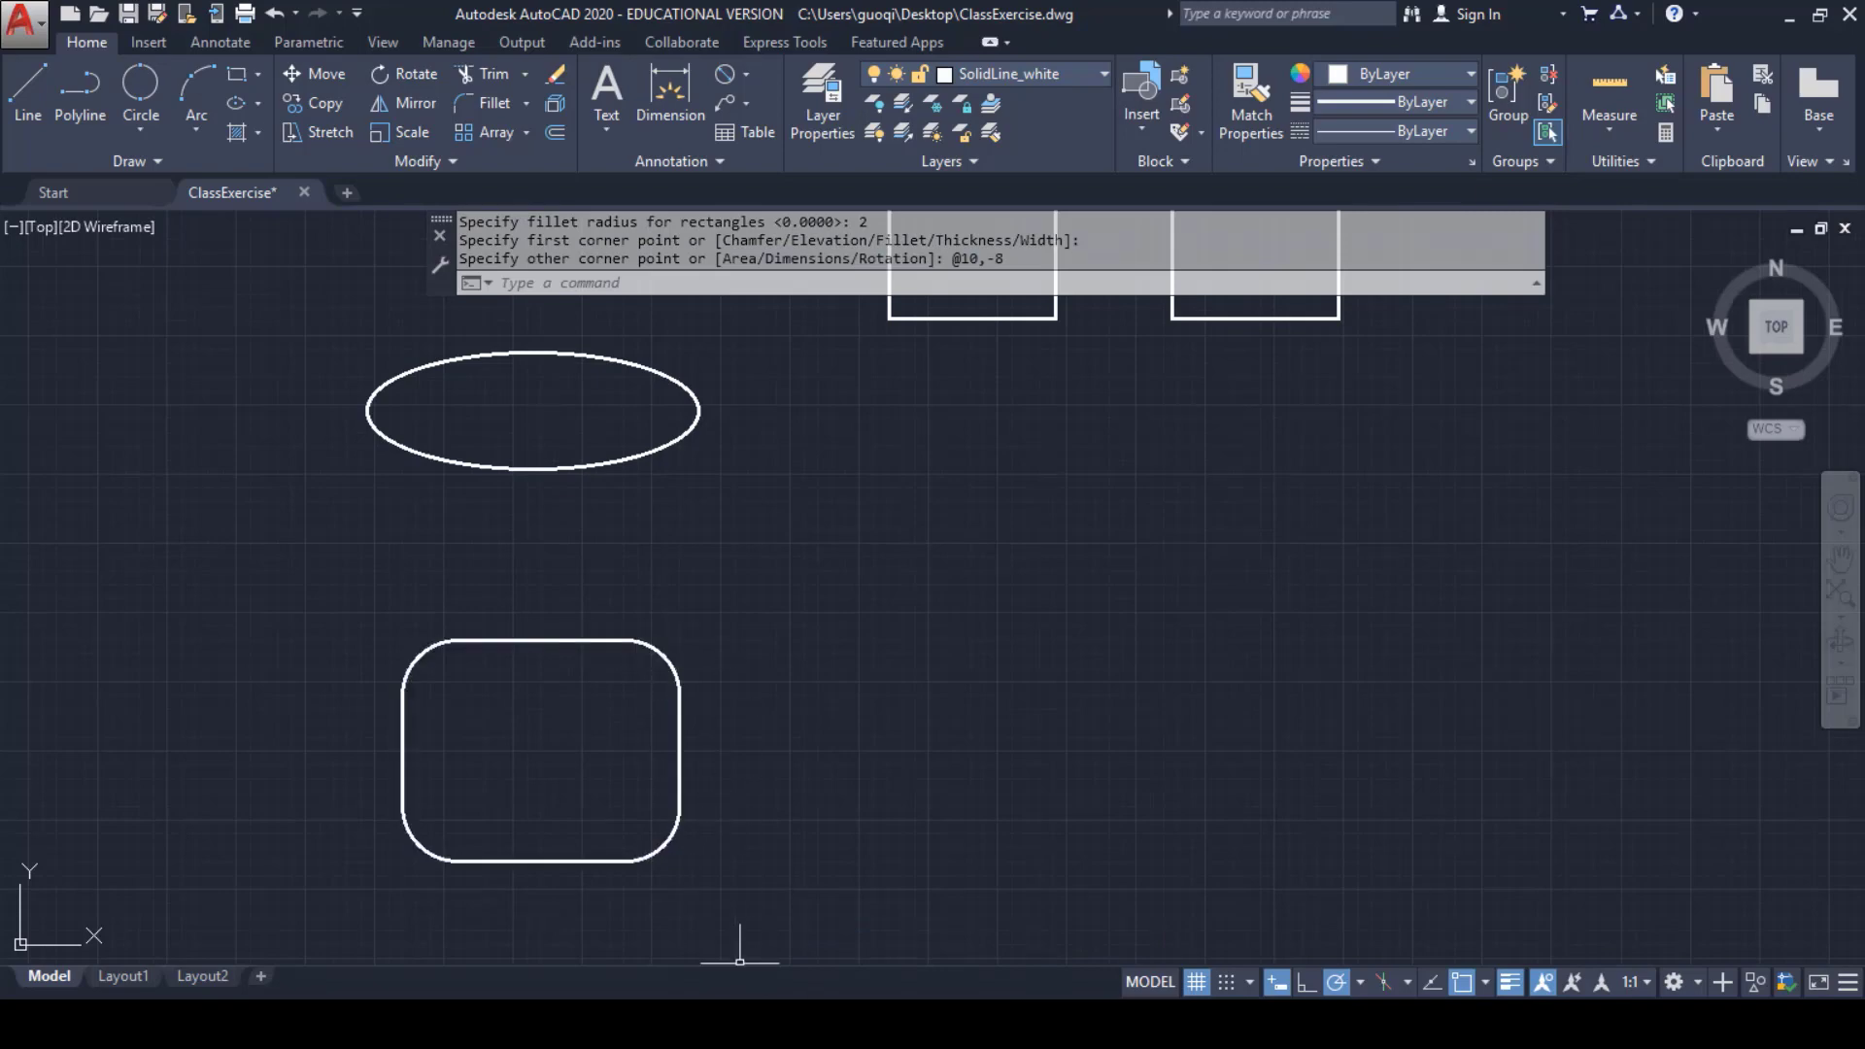
- Examine the equally chamfered rectangle's size and corner distances in the Part 2 PDF in Acrobat Reader and return to AutoCAD
click(1011, 951)
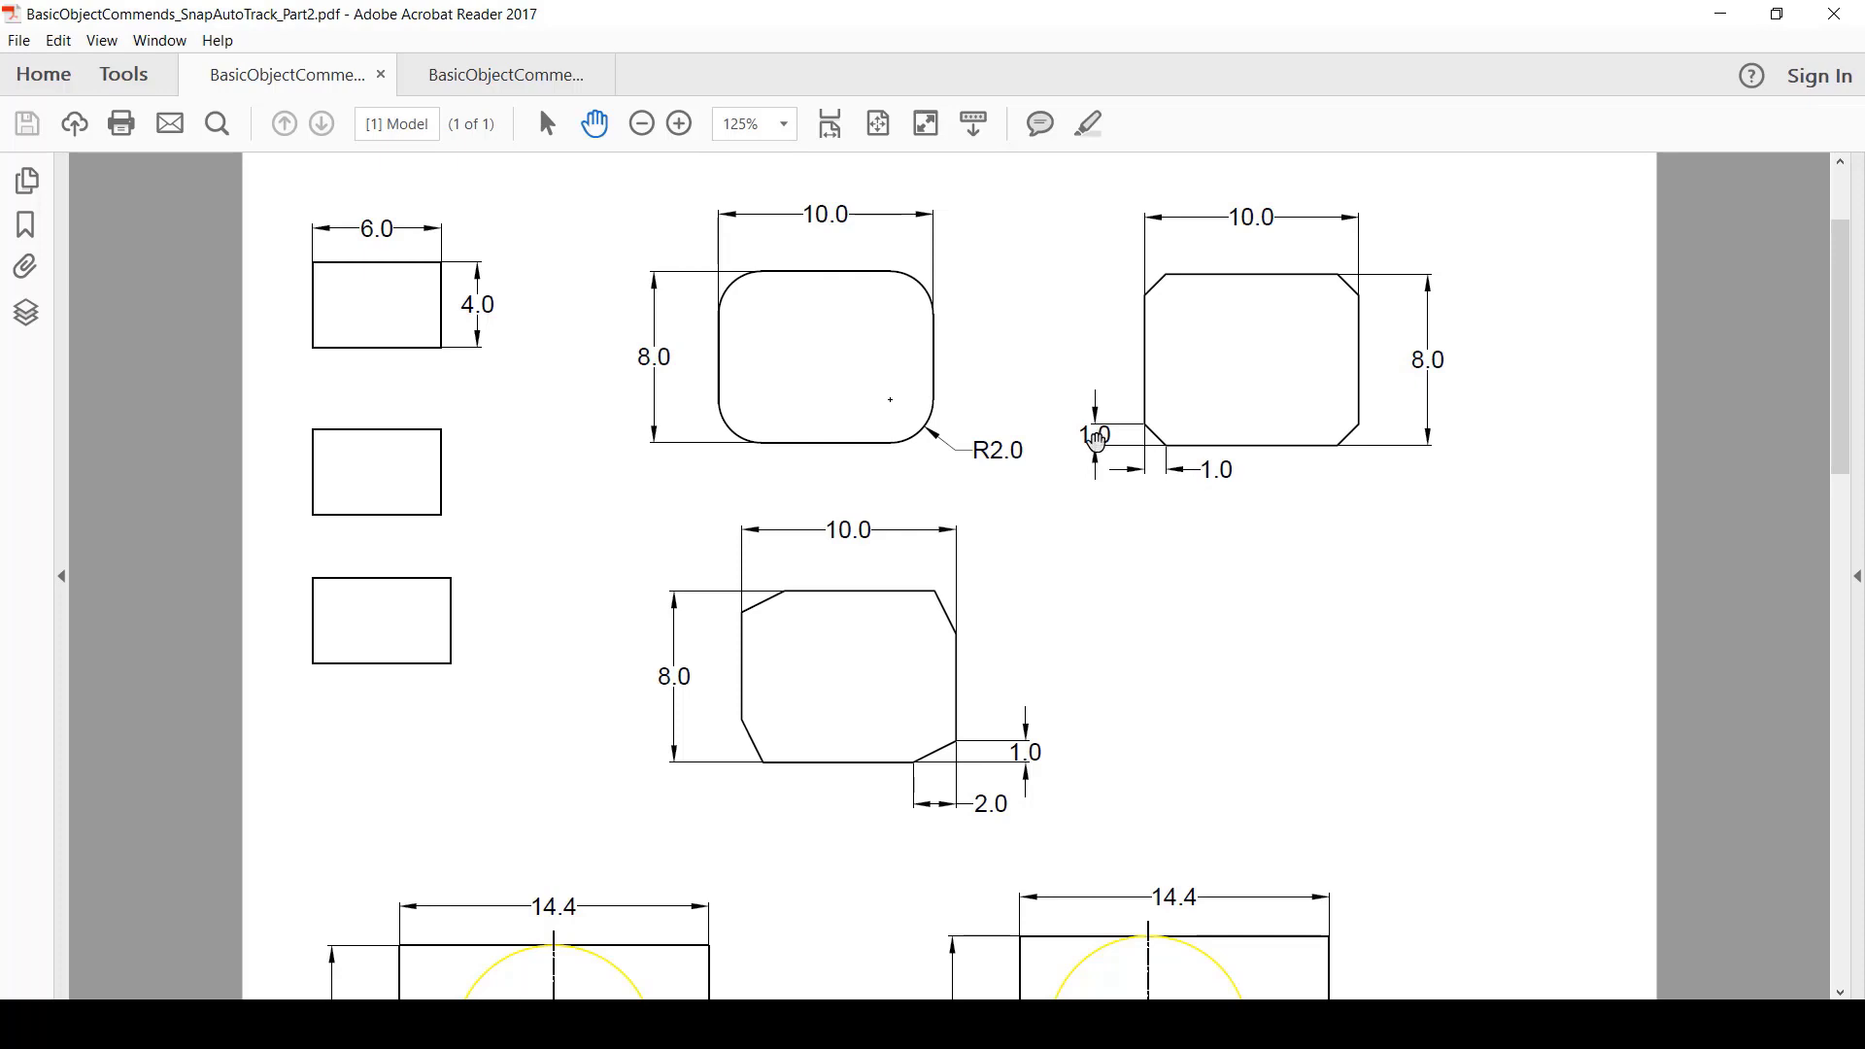
key(alt+Tab)
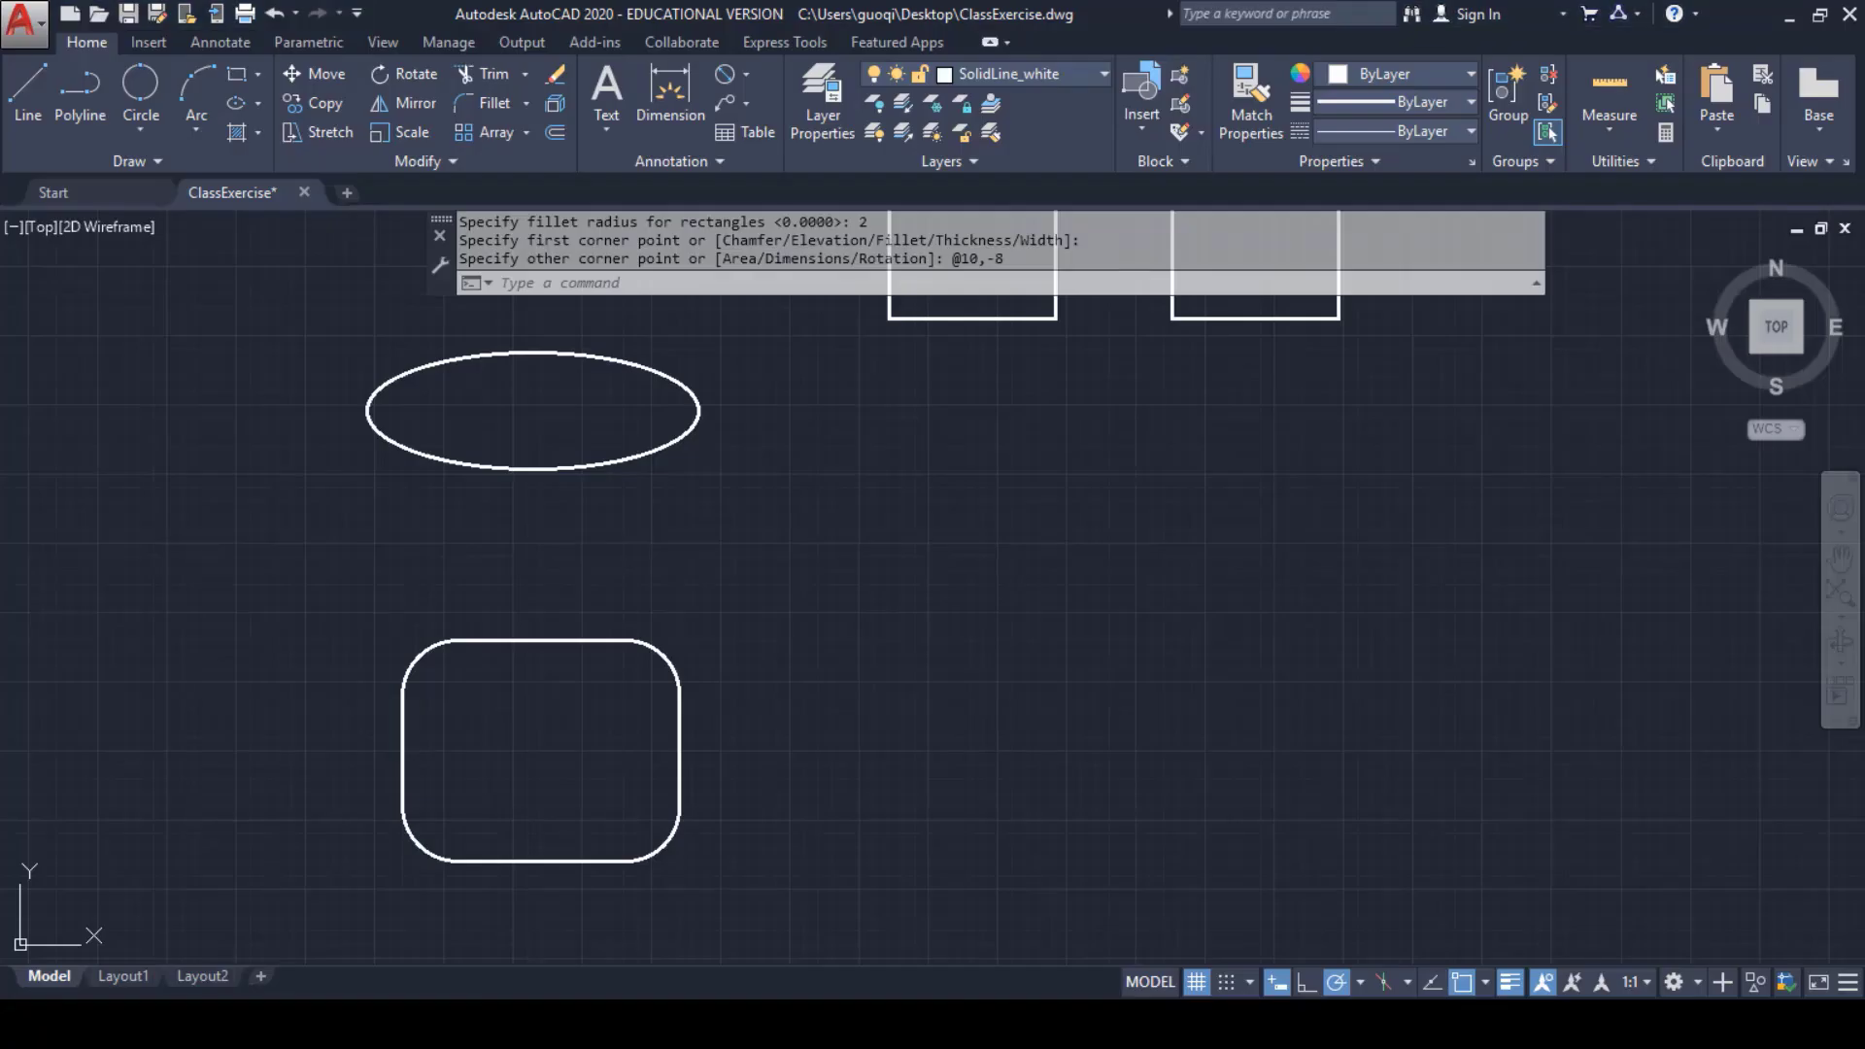
key(alt+Tab)
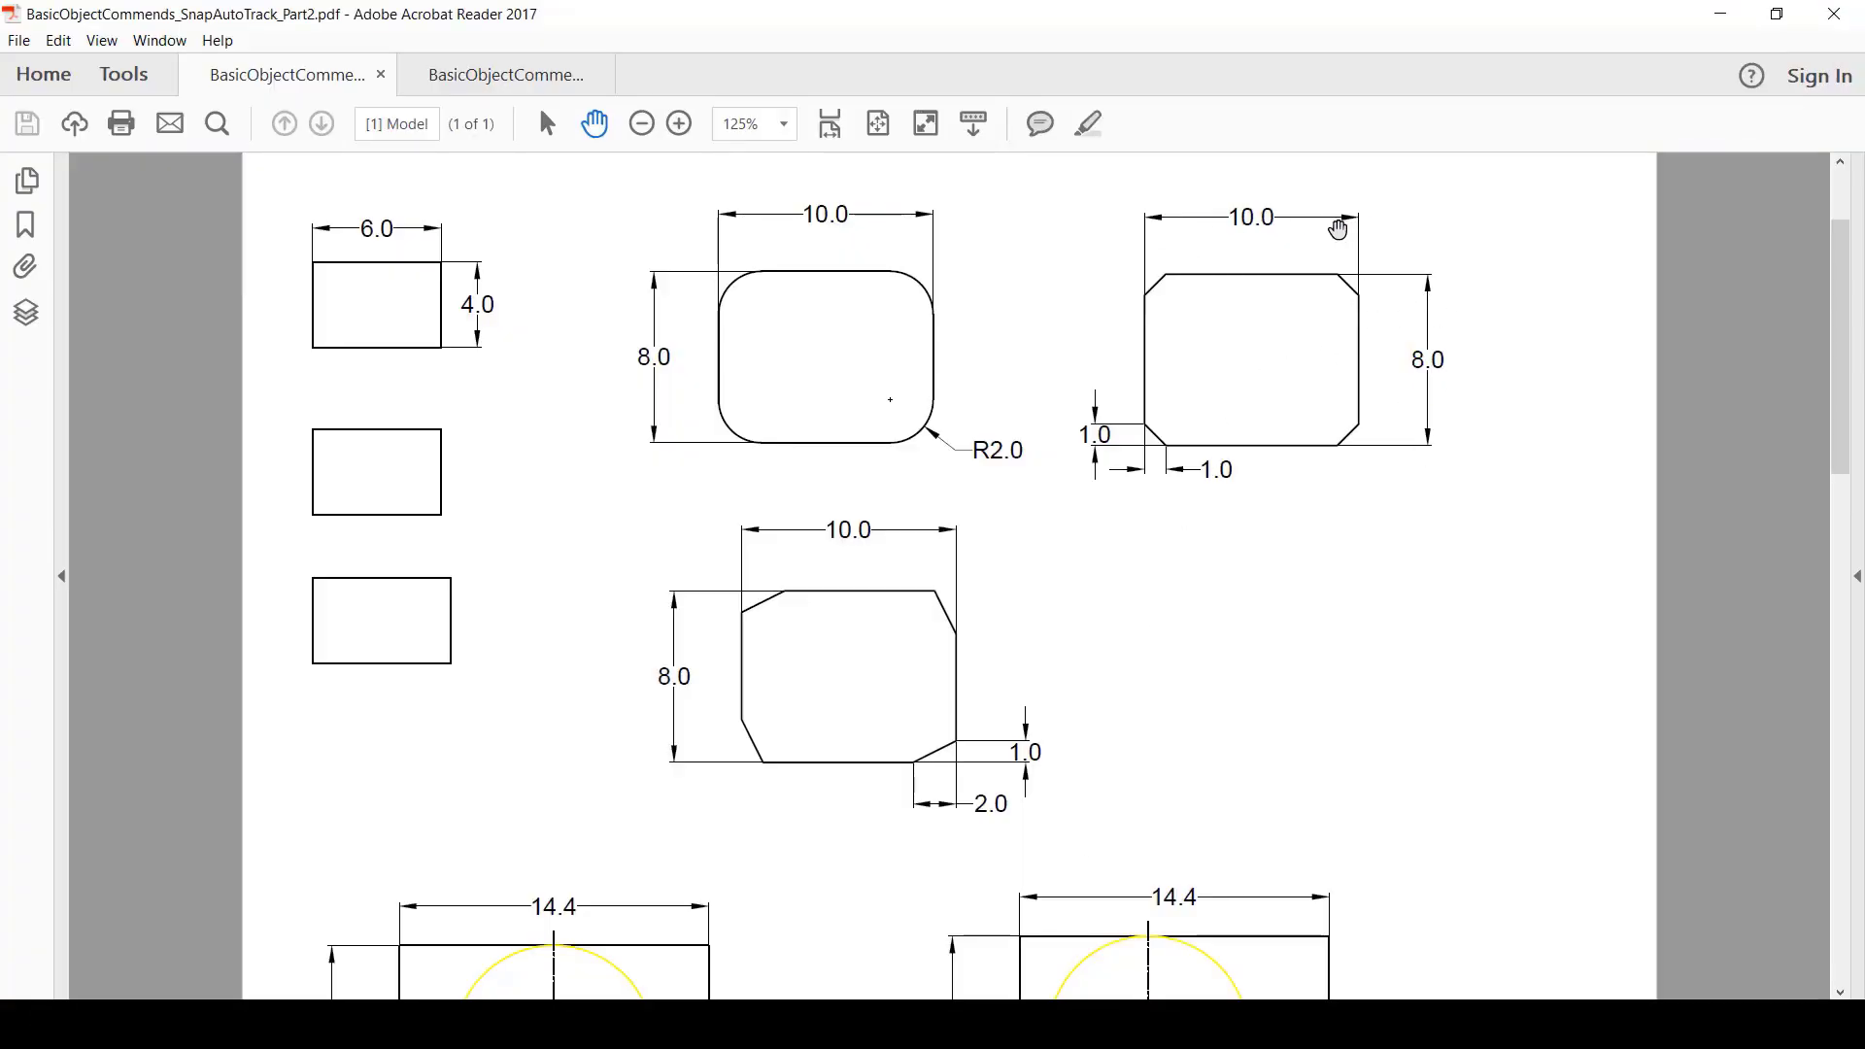
key(alt+Tab)
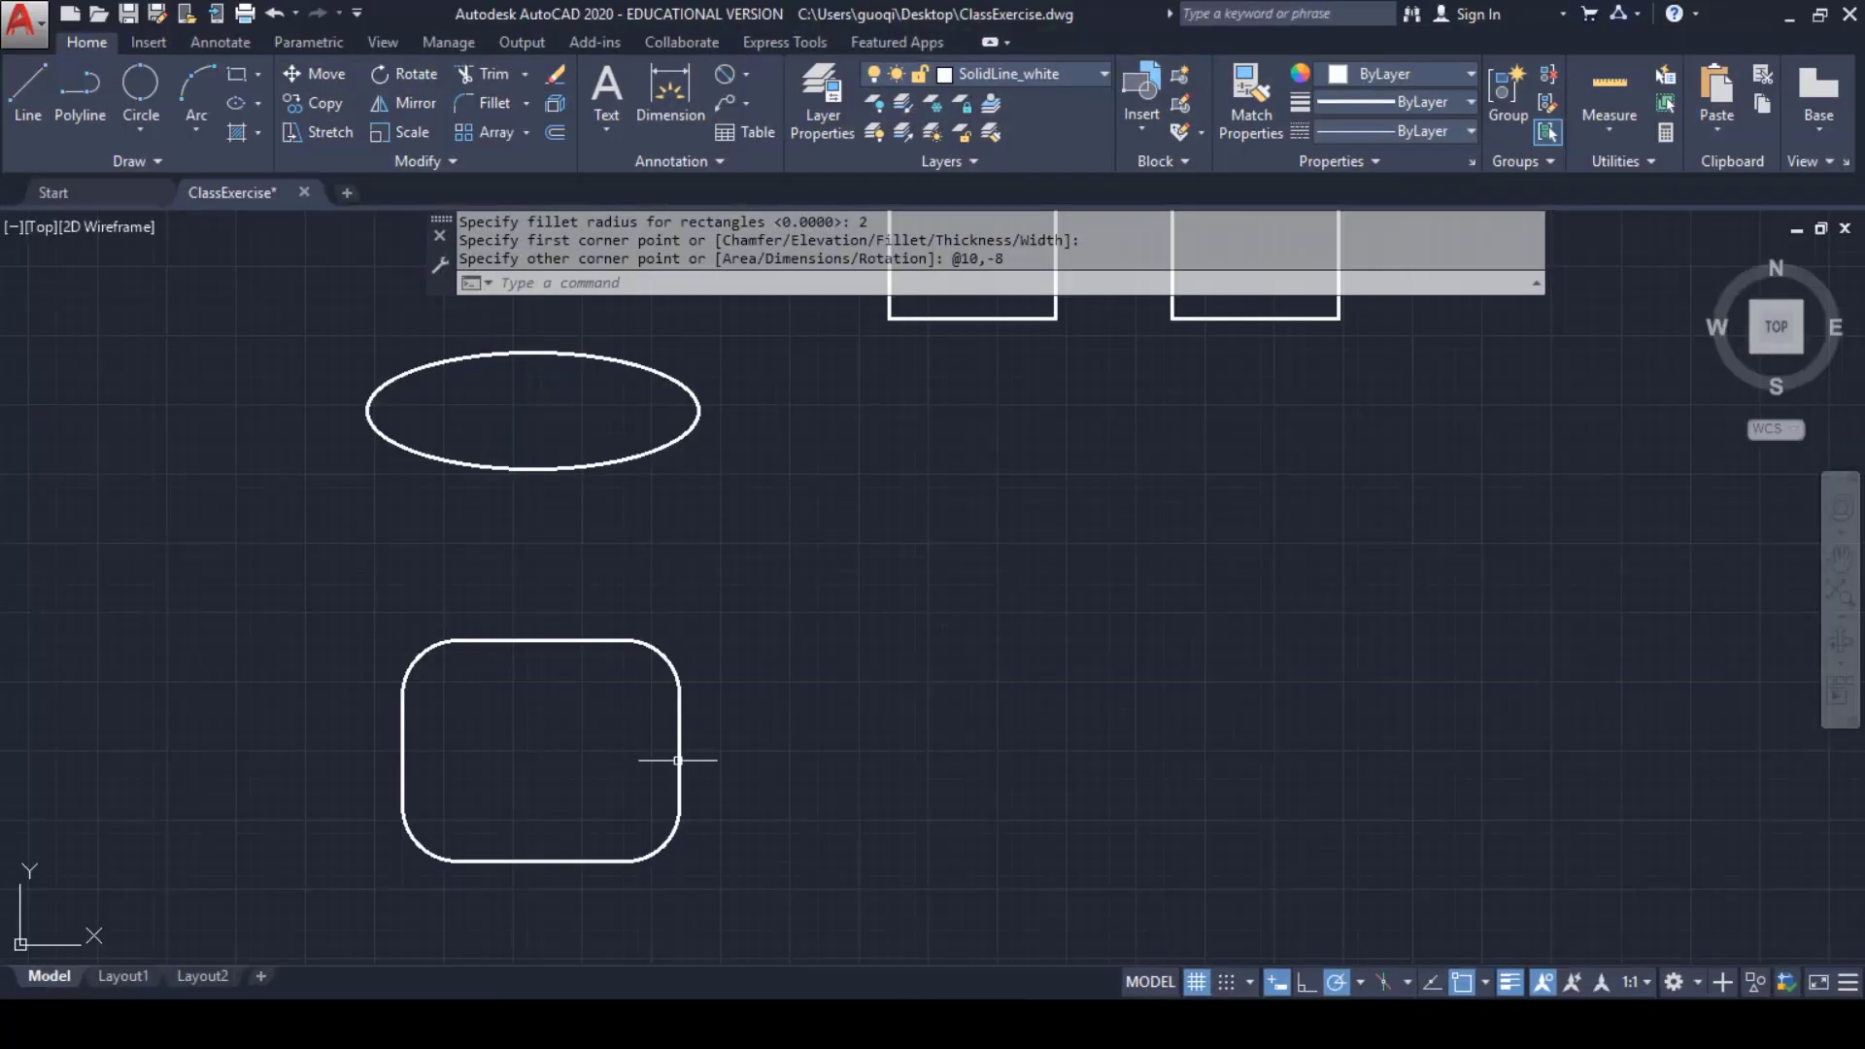
- Draw a rectangle beside the rounded one with both chamfer distances 1 and its opposite corner offset 10 in X and -8 in Y
click(237, 72)
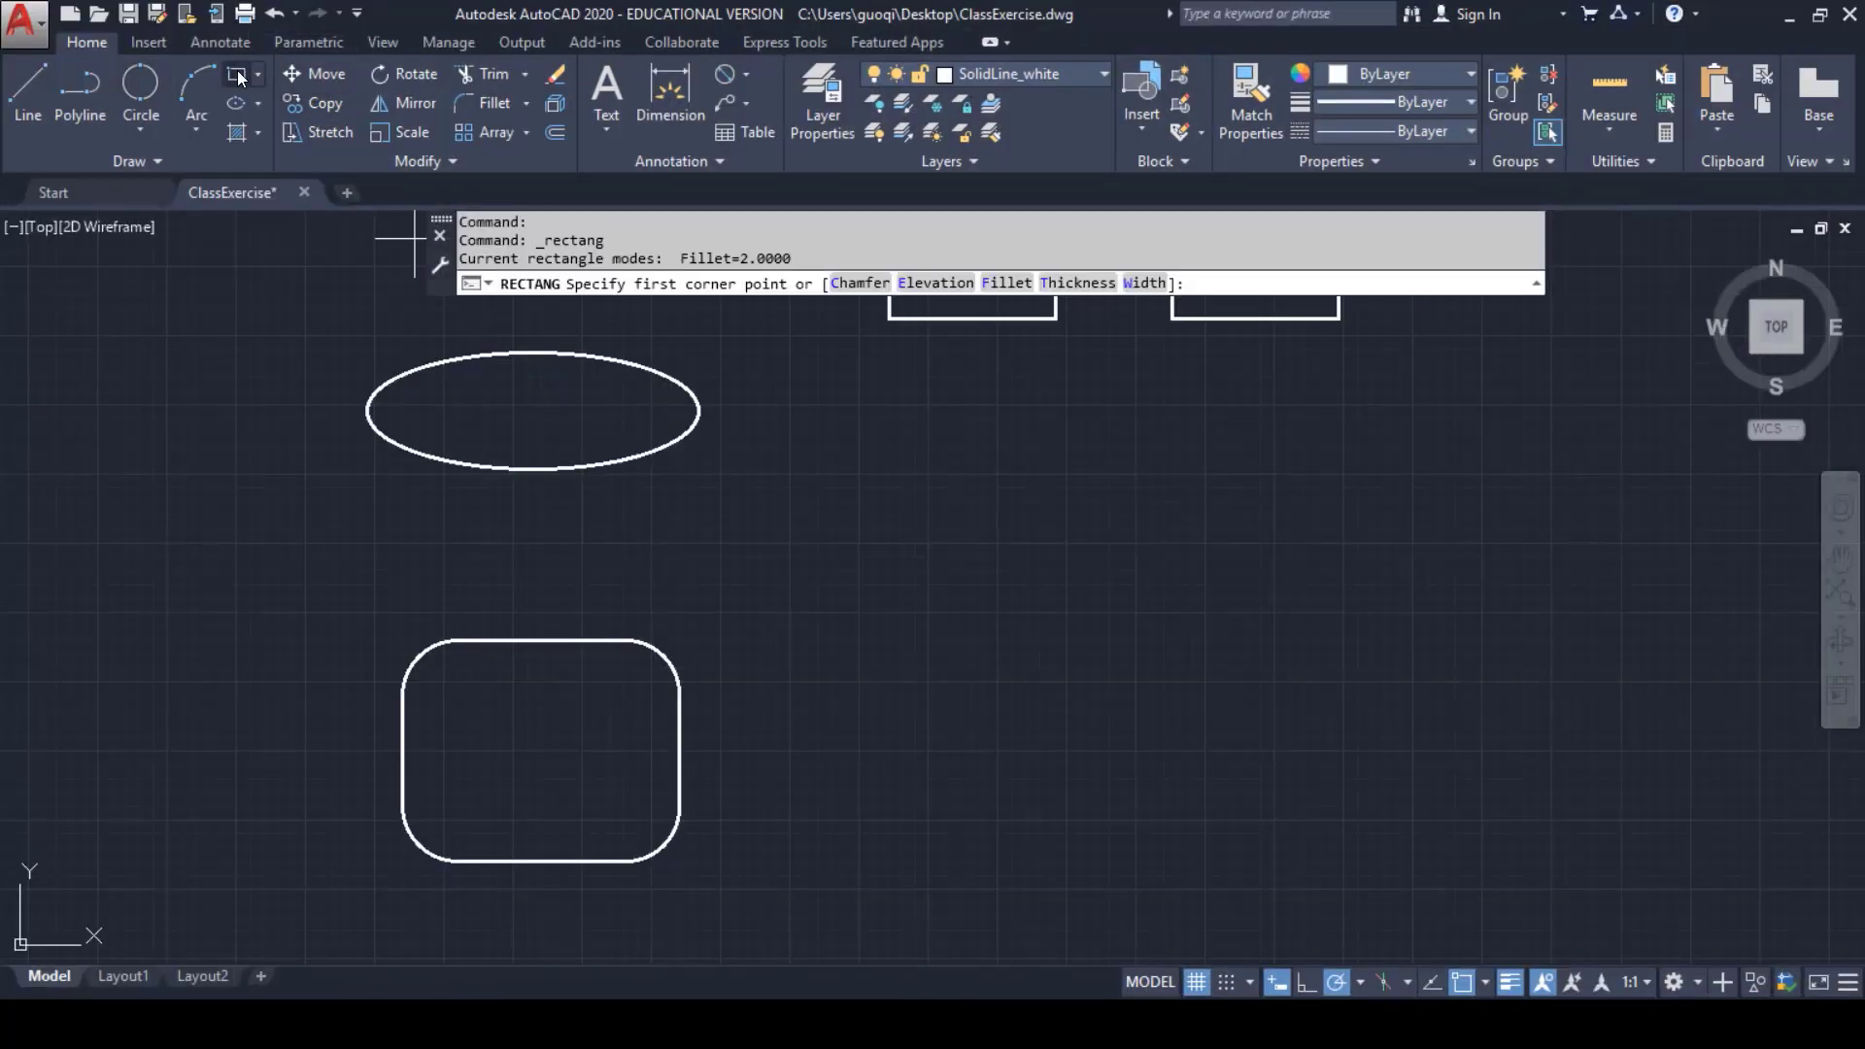
click(861, 283)
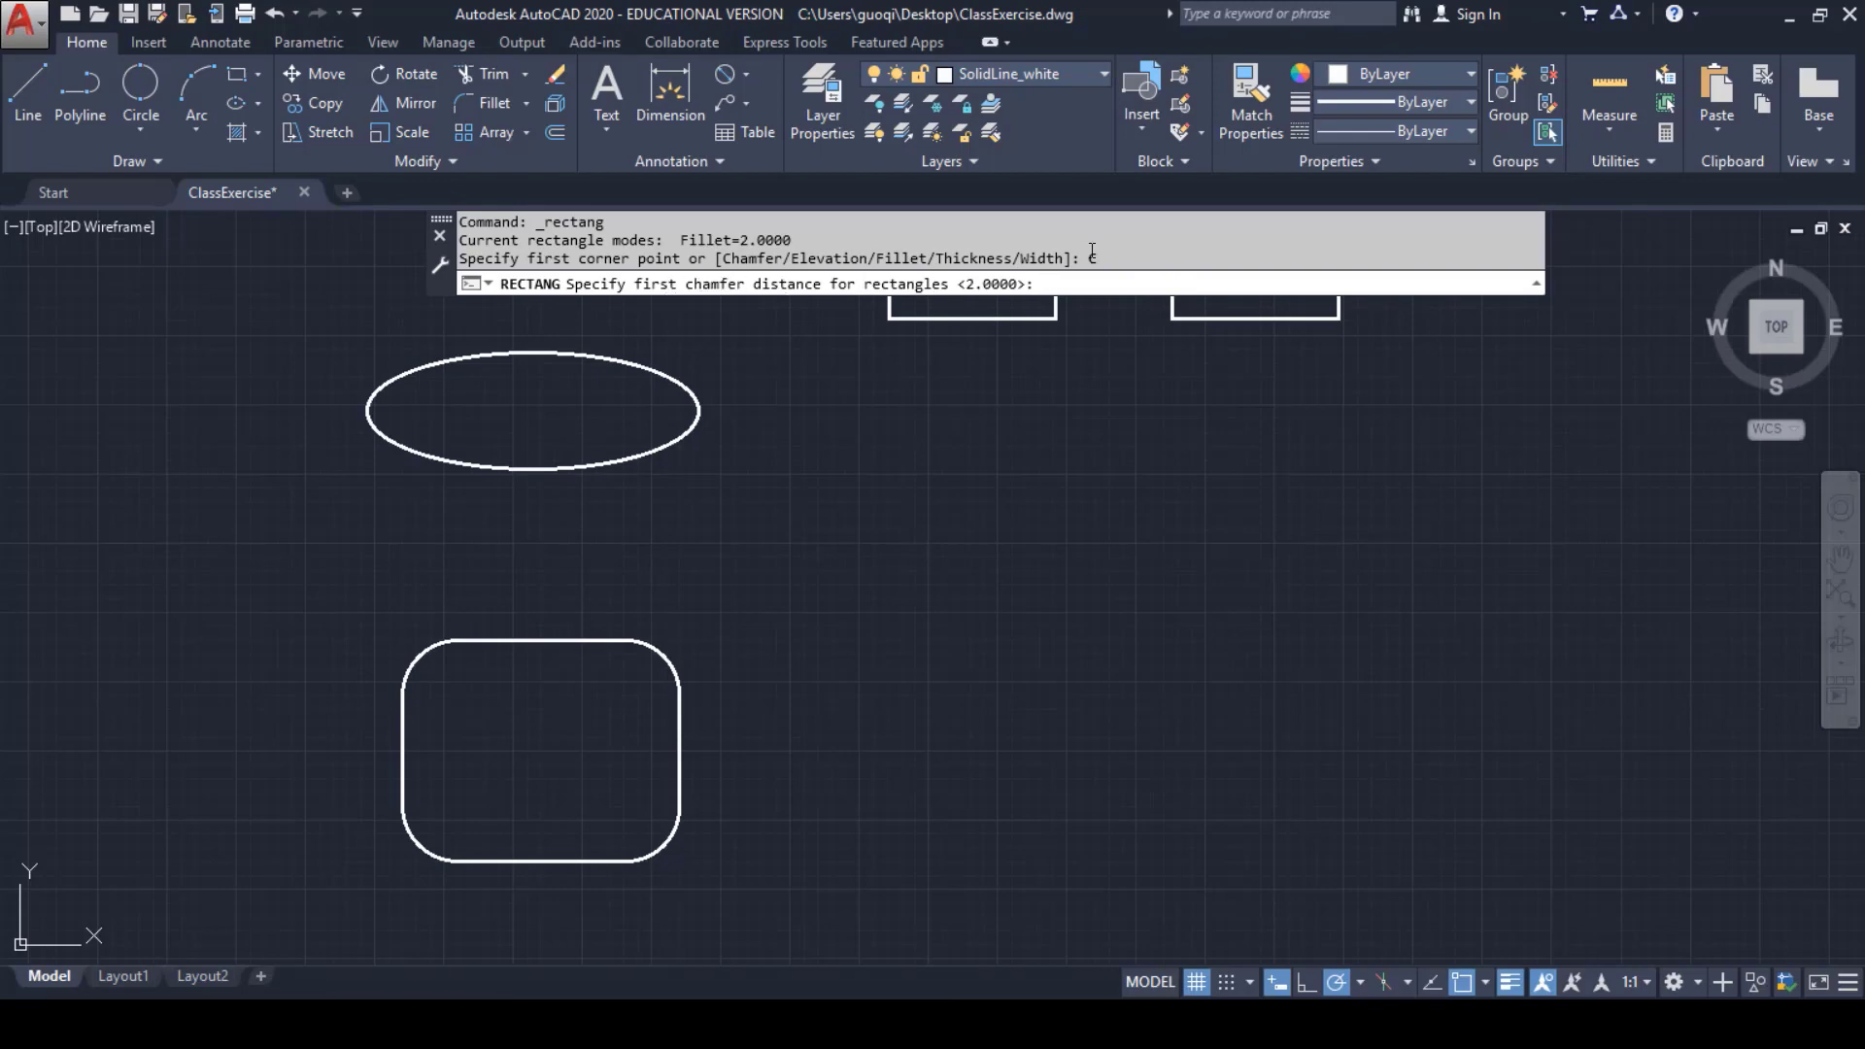
text(1)
key(Return)
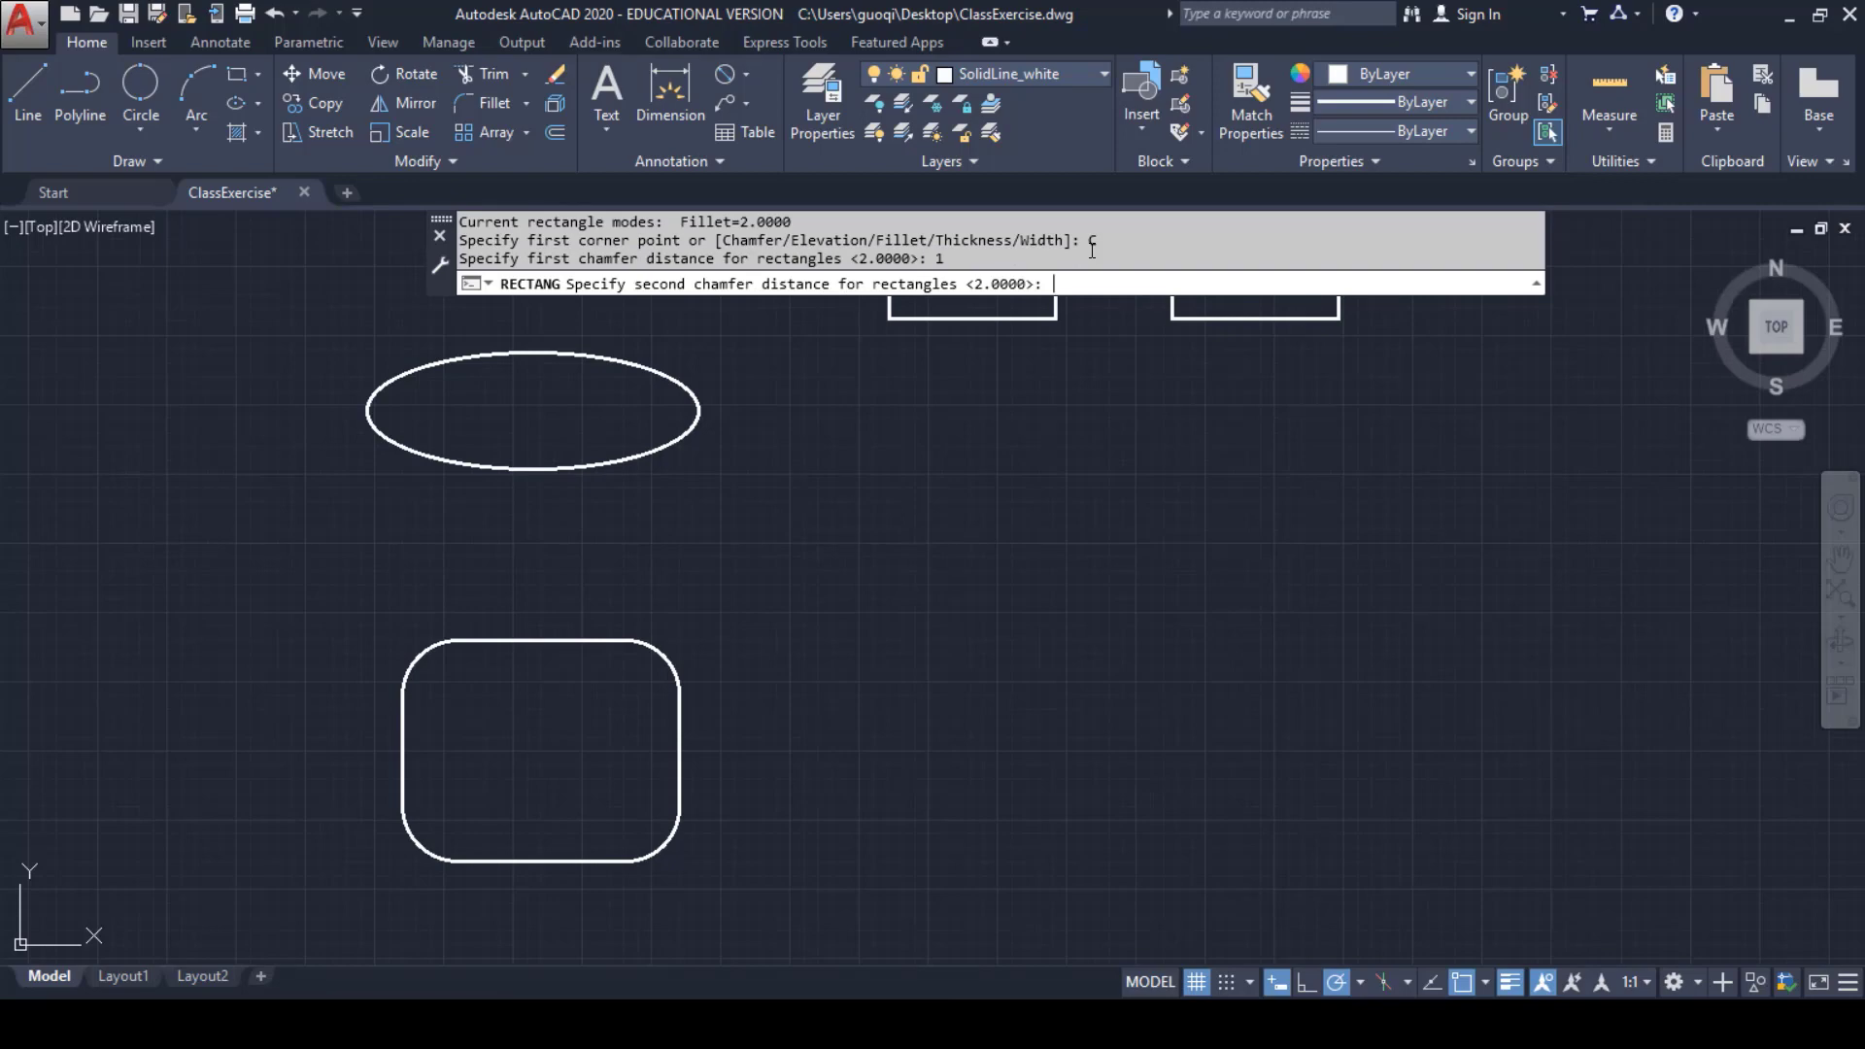
text(1)
key(Return)
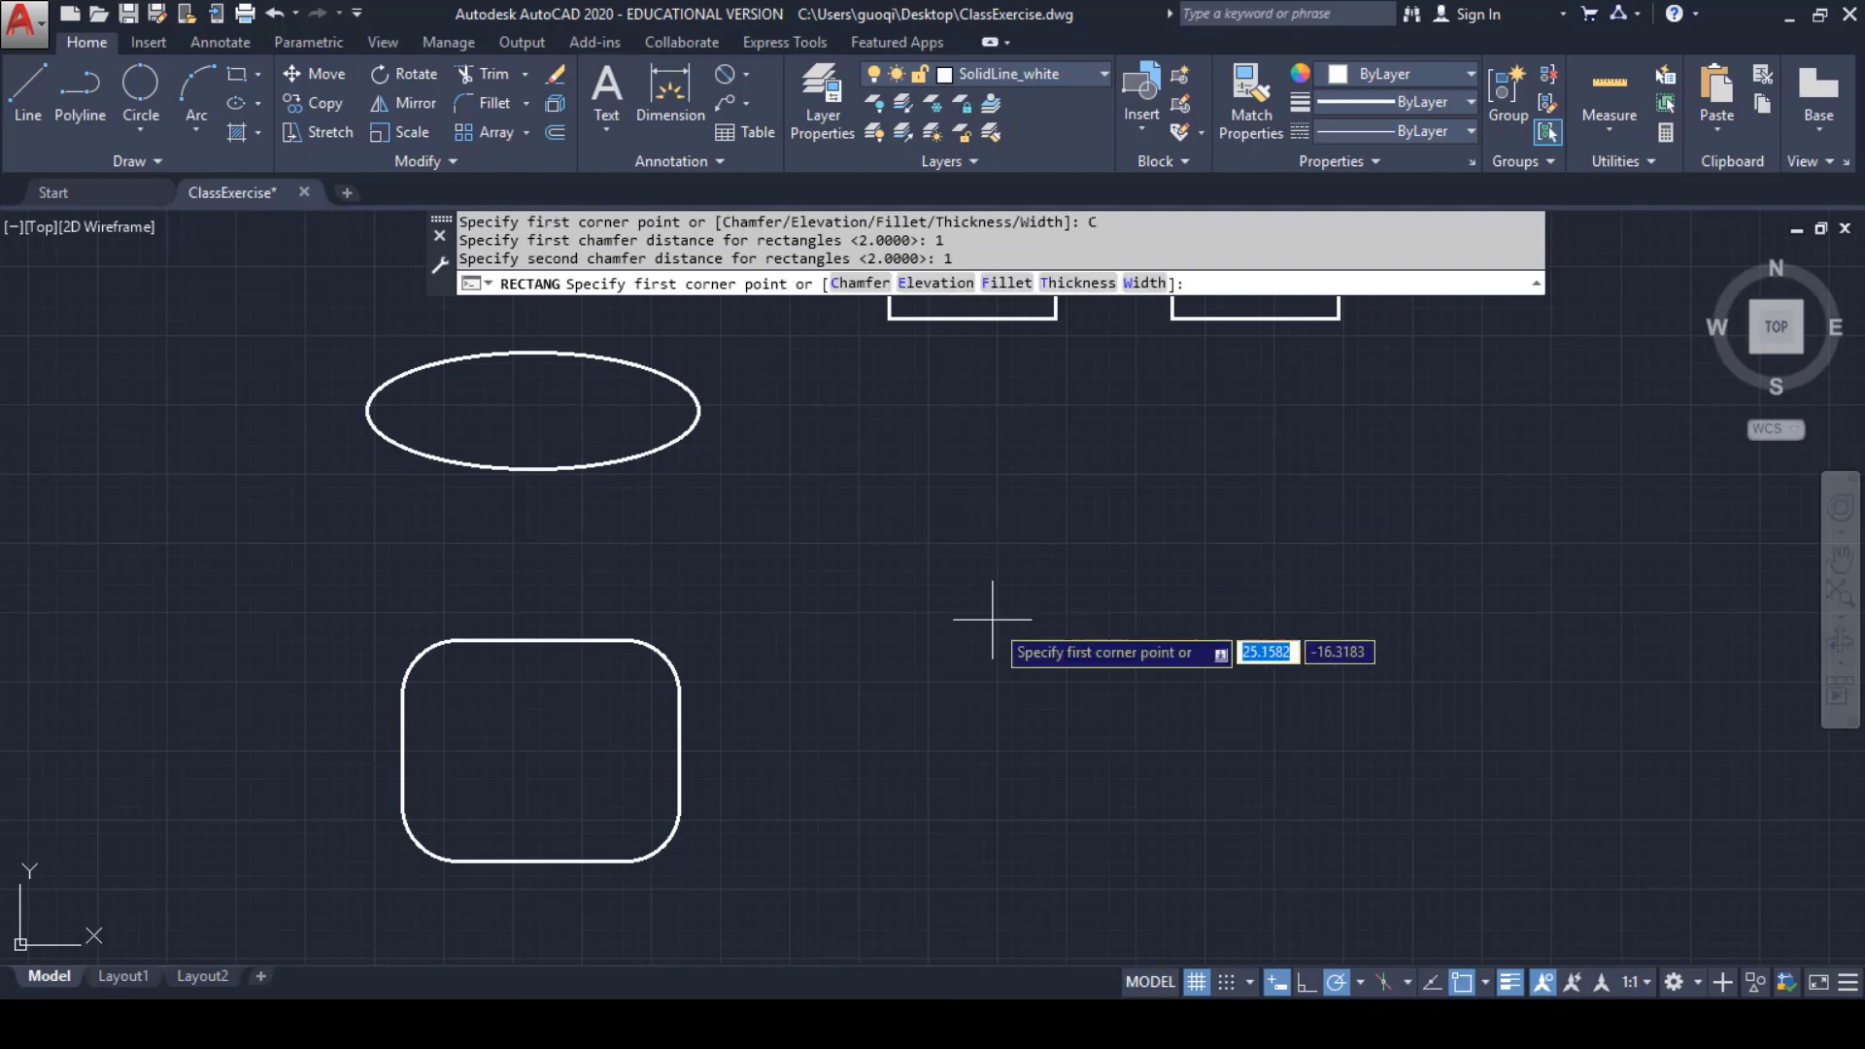
click(910, 627)
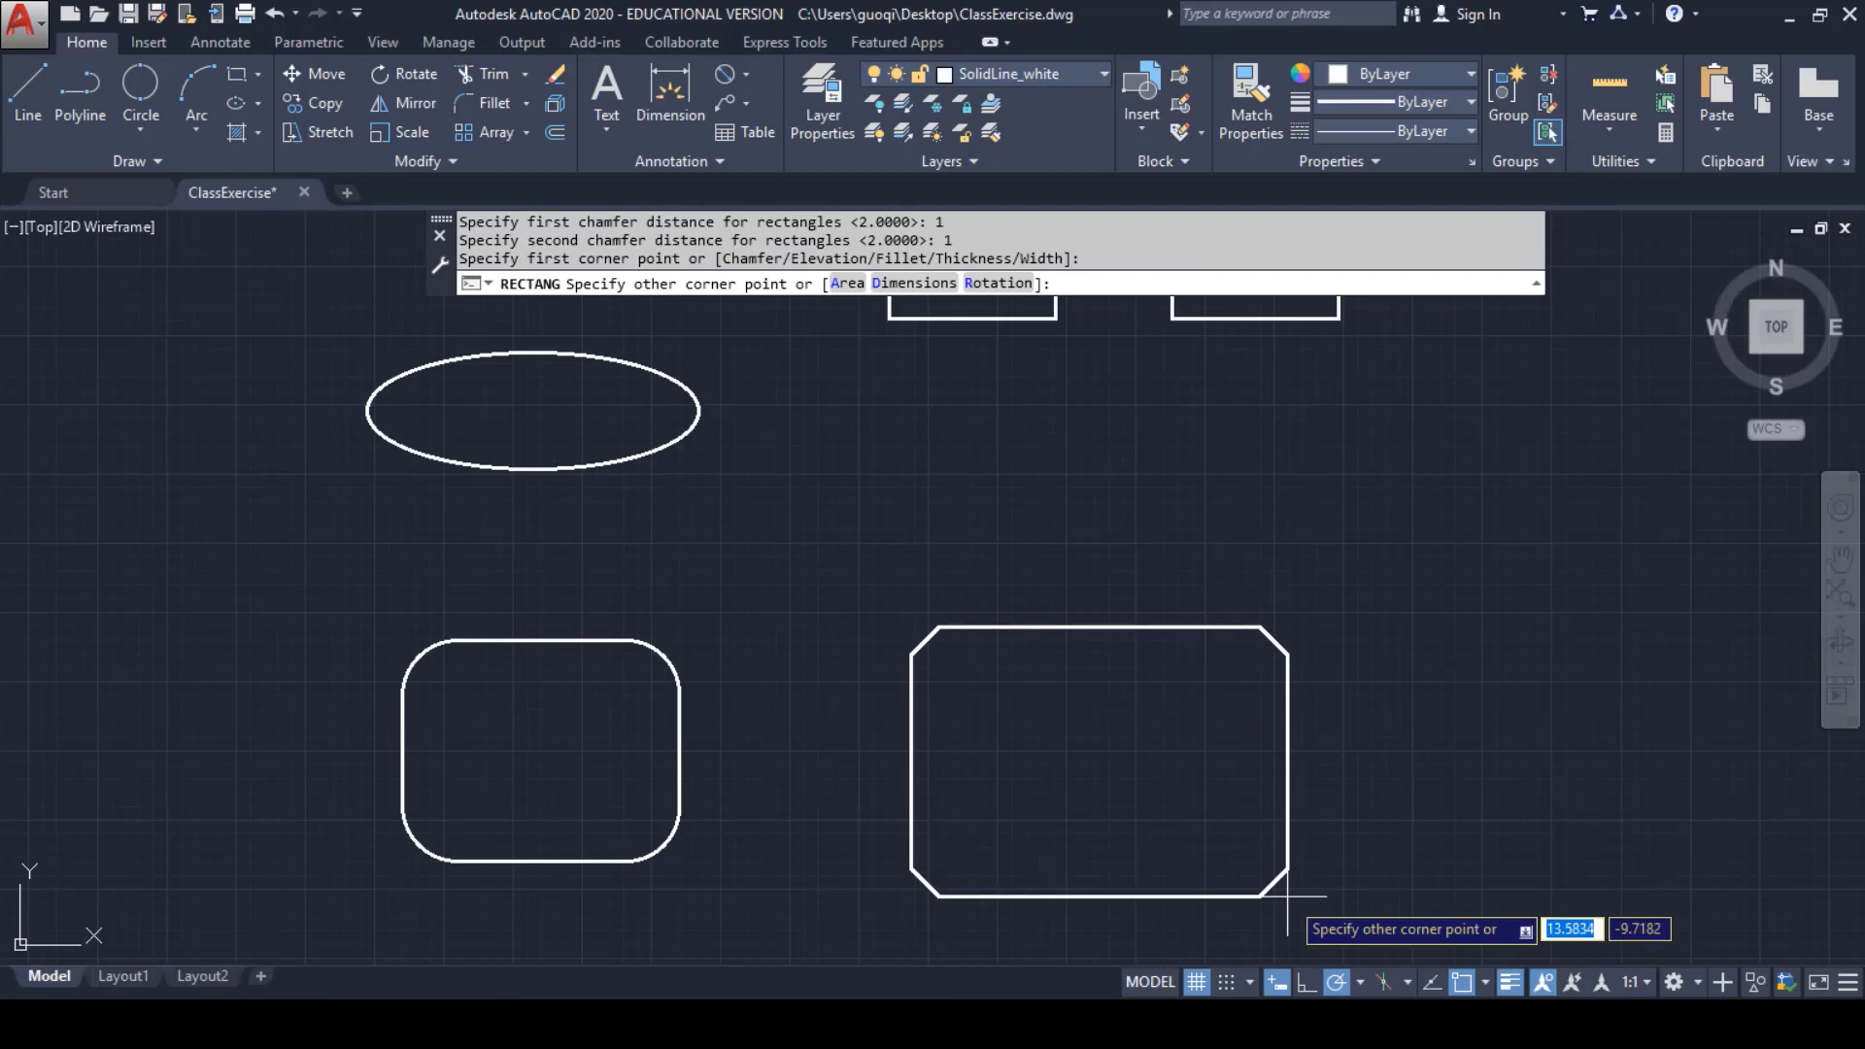
text(10)
key(Tab)
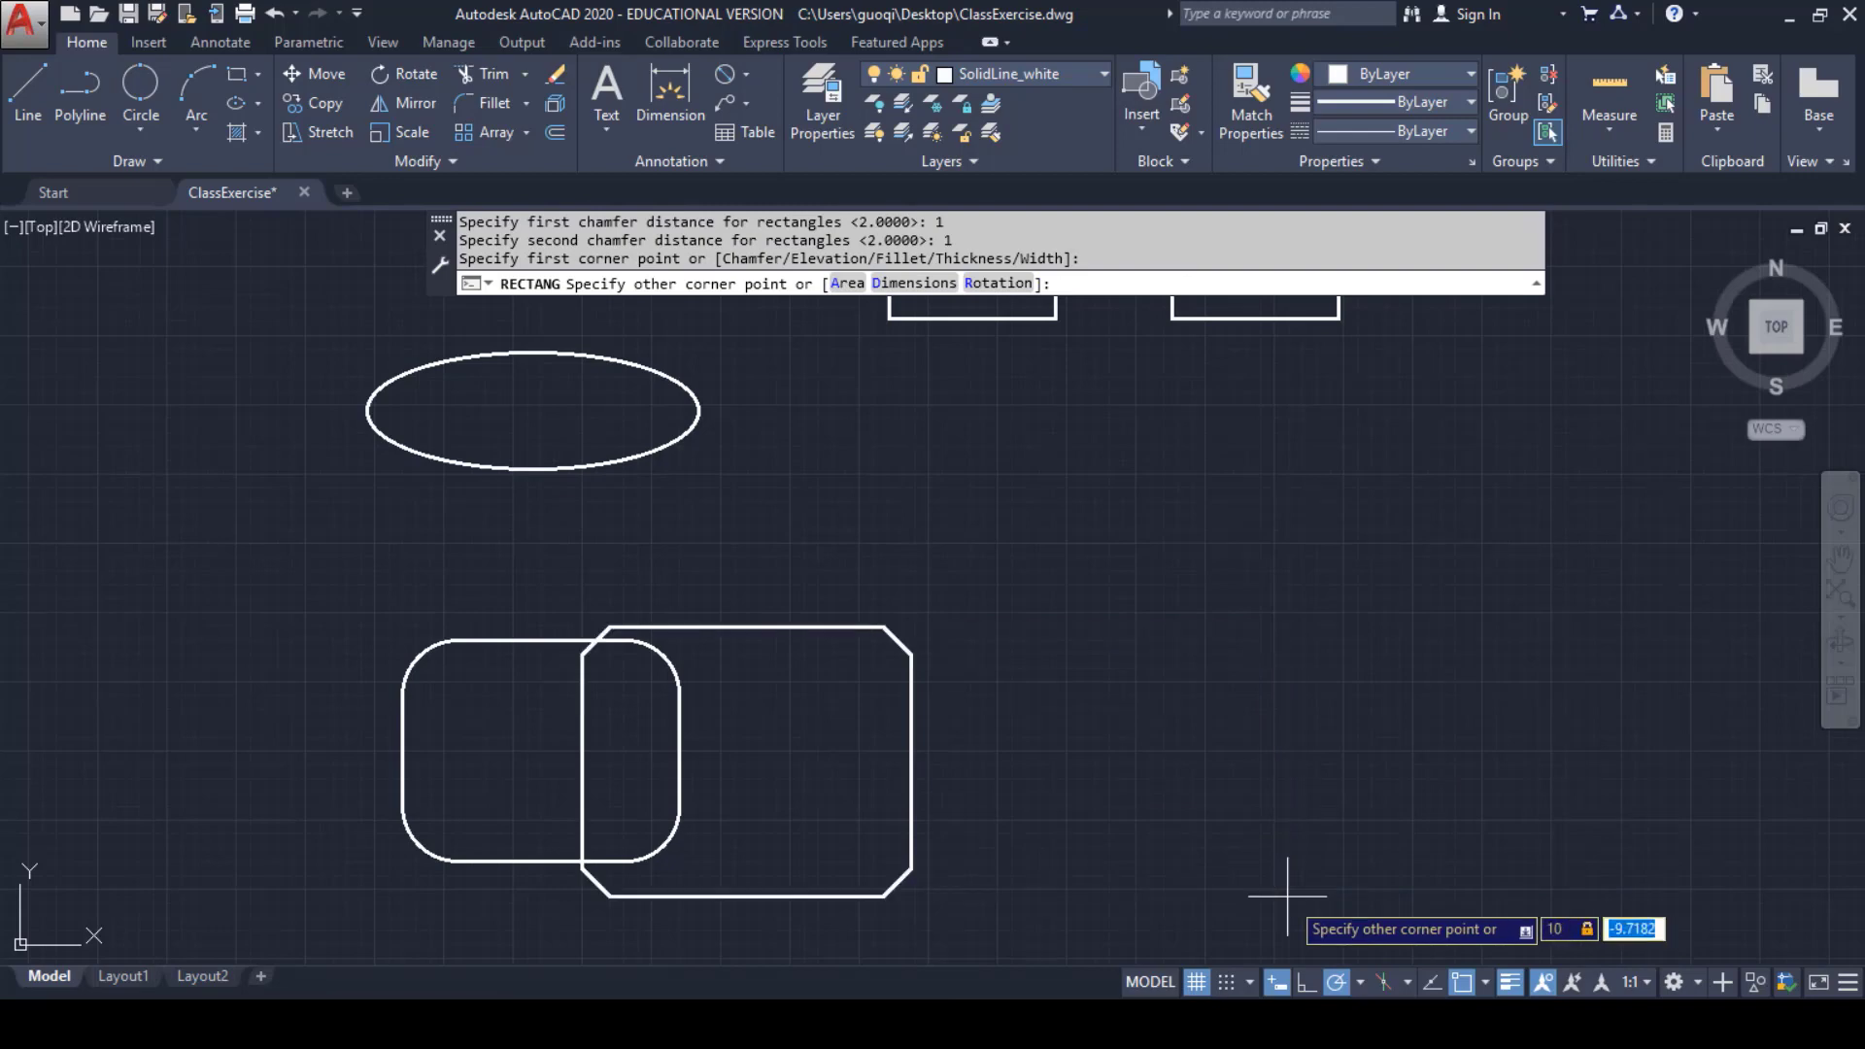
text(-8)
text(@10,-8)
key(Return)
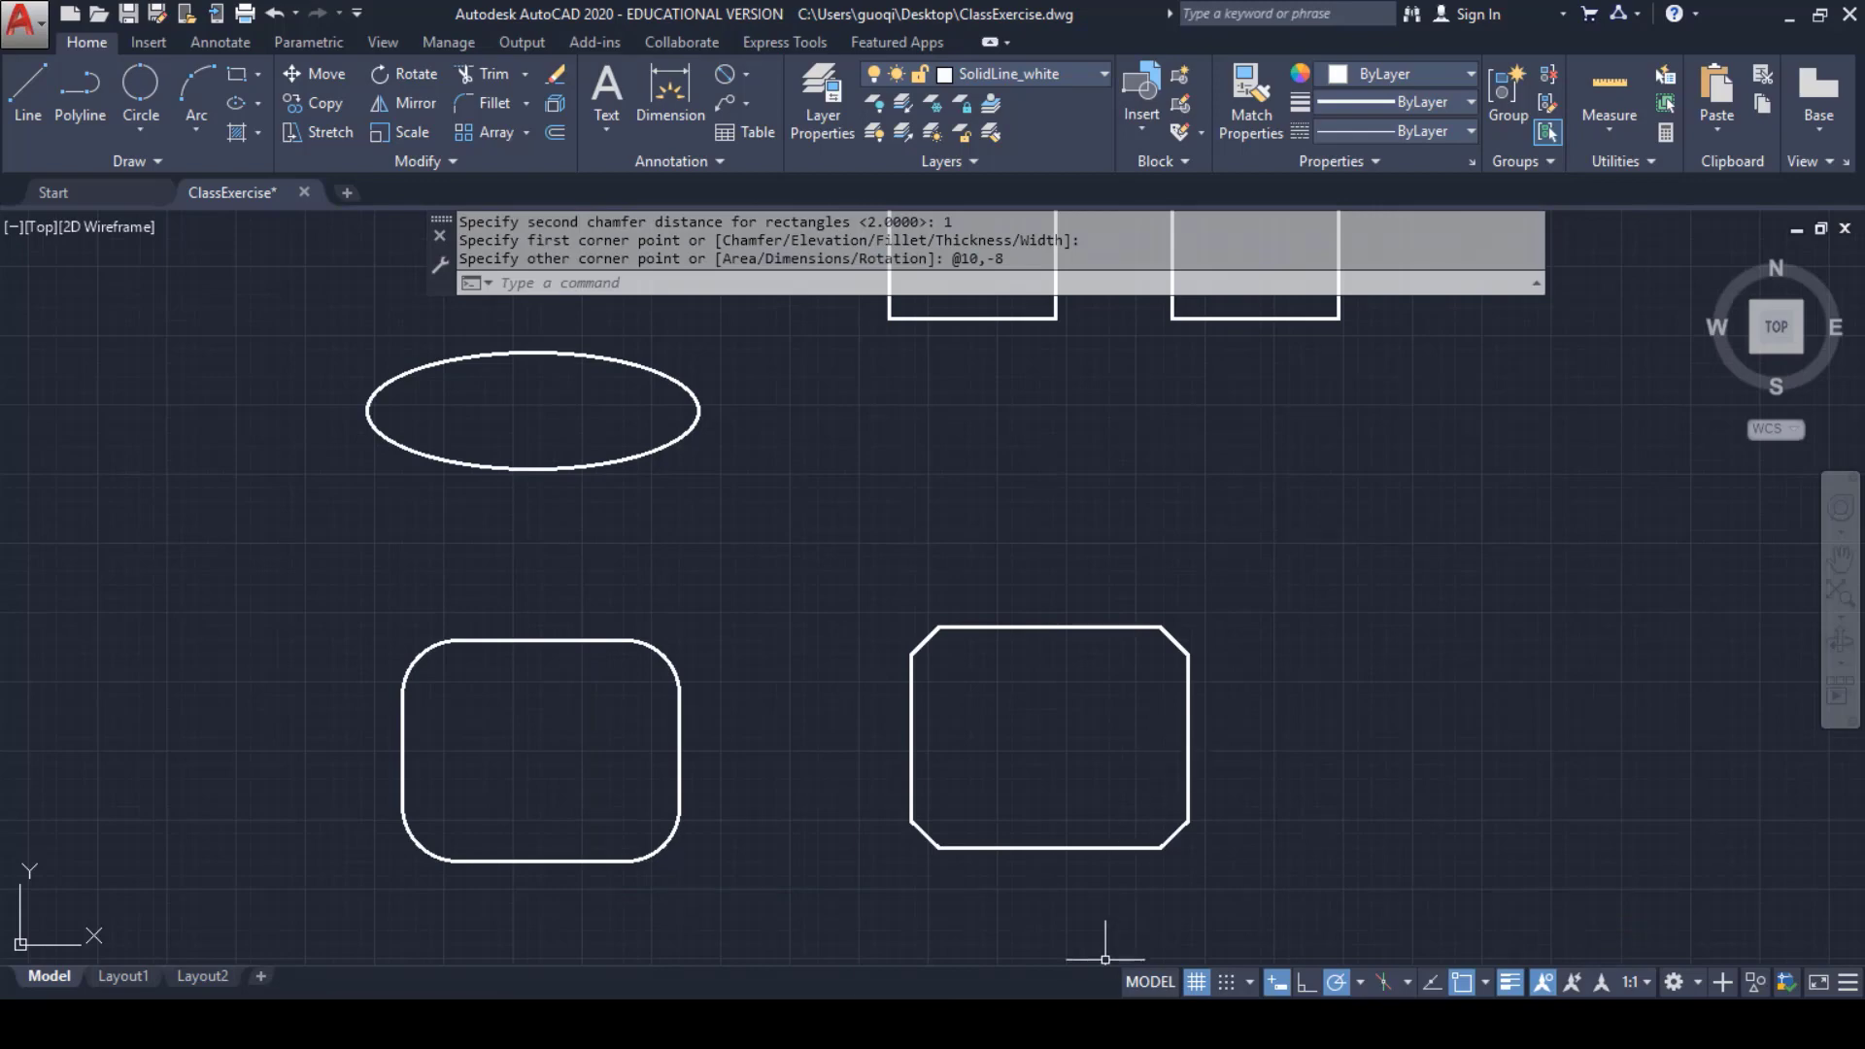
- Check the unequally chamfered rectangle's size and corner distances in the Part 2 PDF in Acrobat Reader and return to AutoCAD
mouse_move(1053, 1020)
click(971, 948)
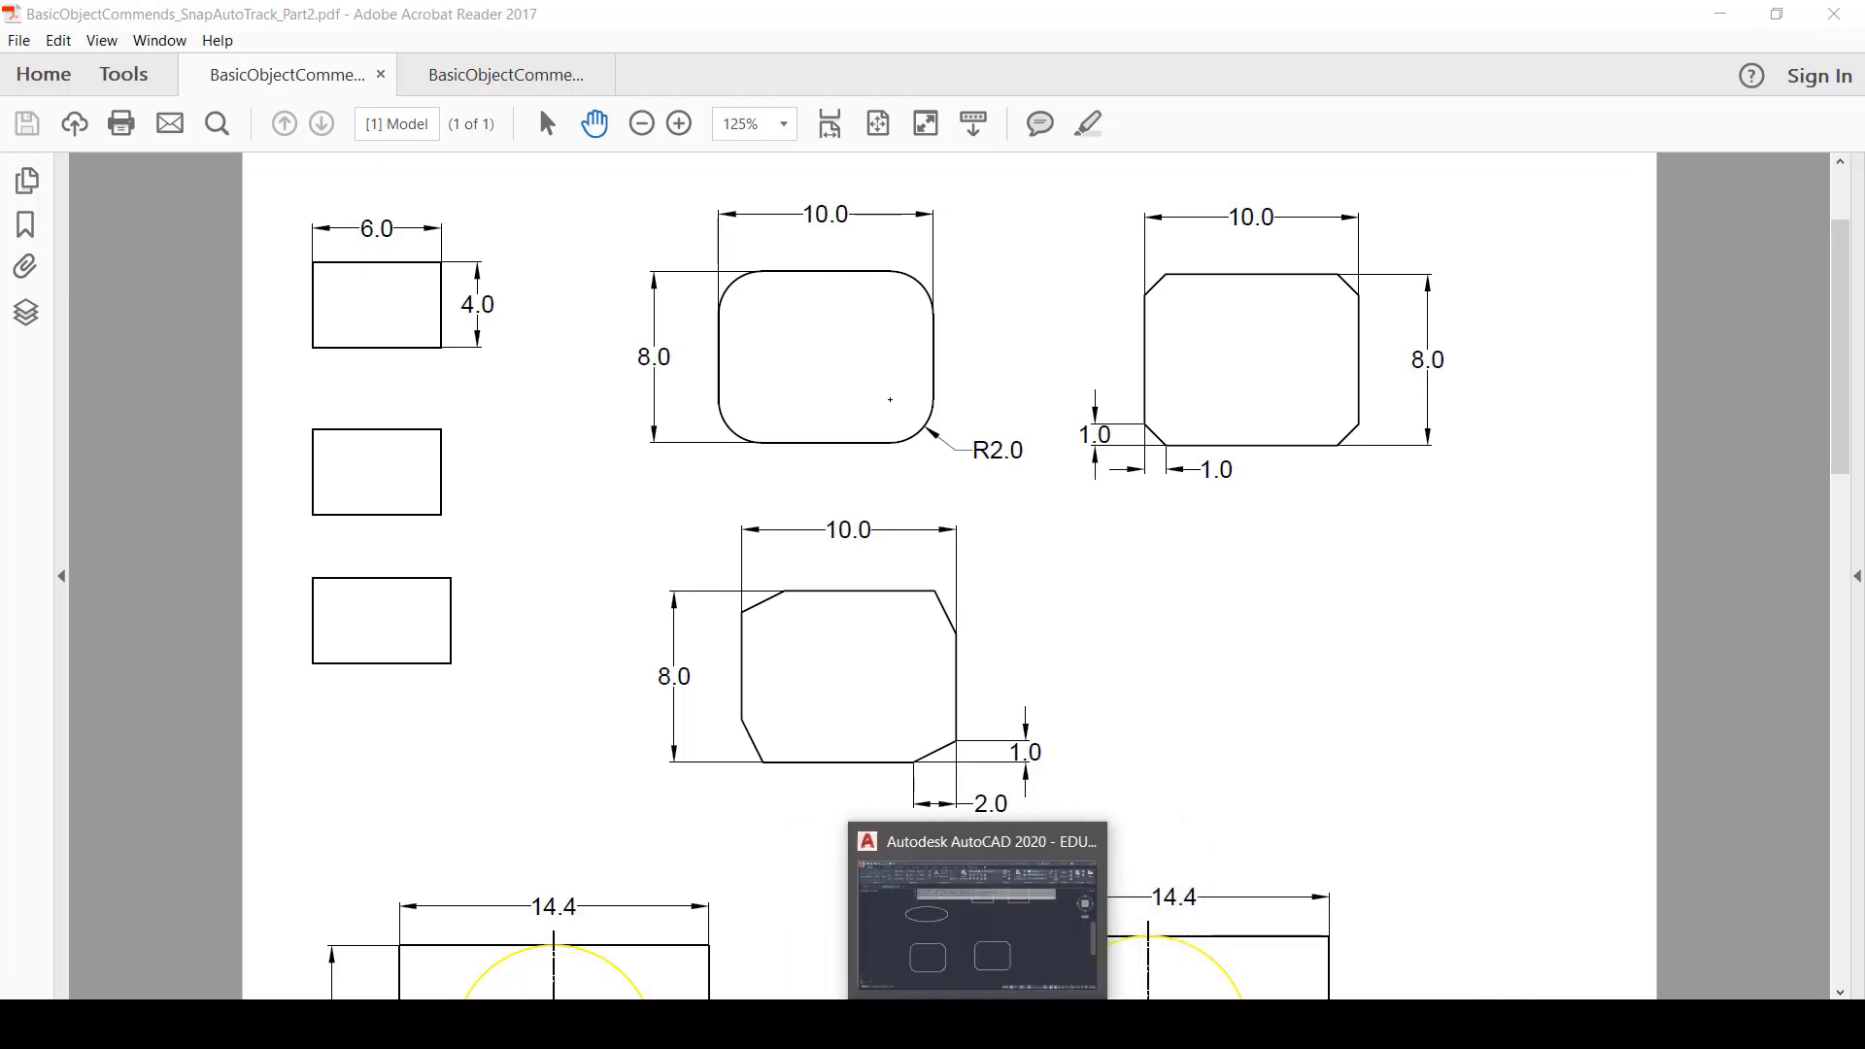
click(981, 1020)
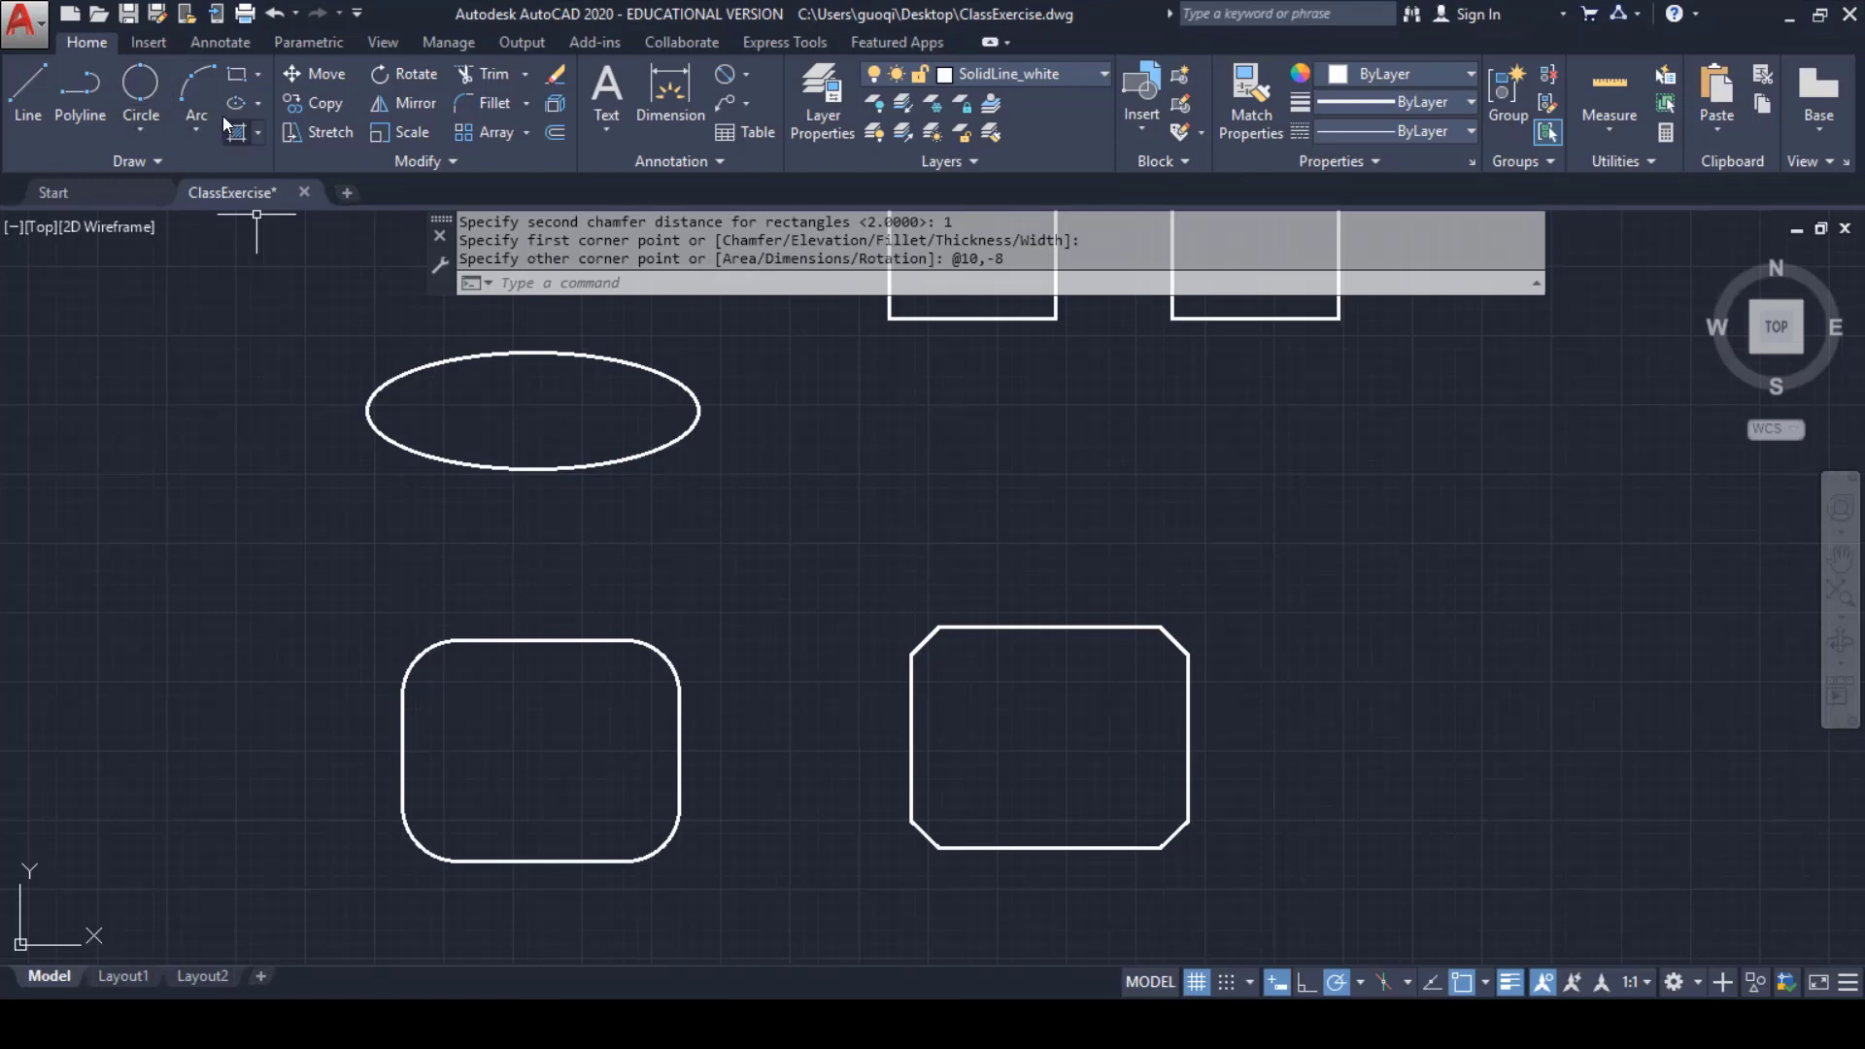
click(257, 75)
click(292, 110)
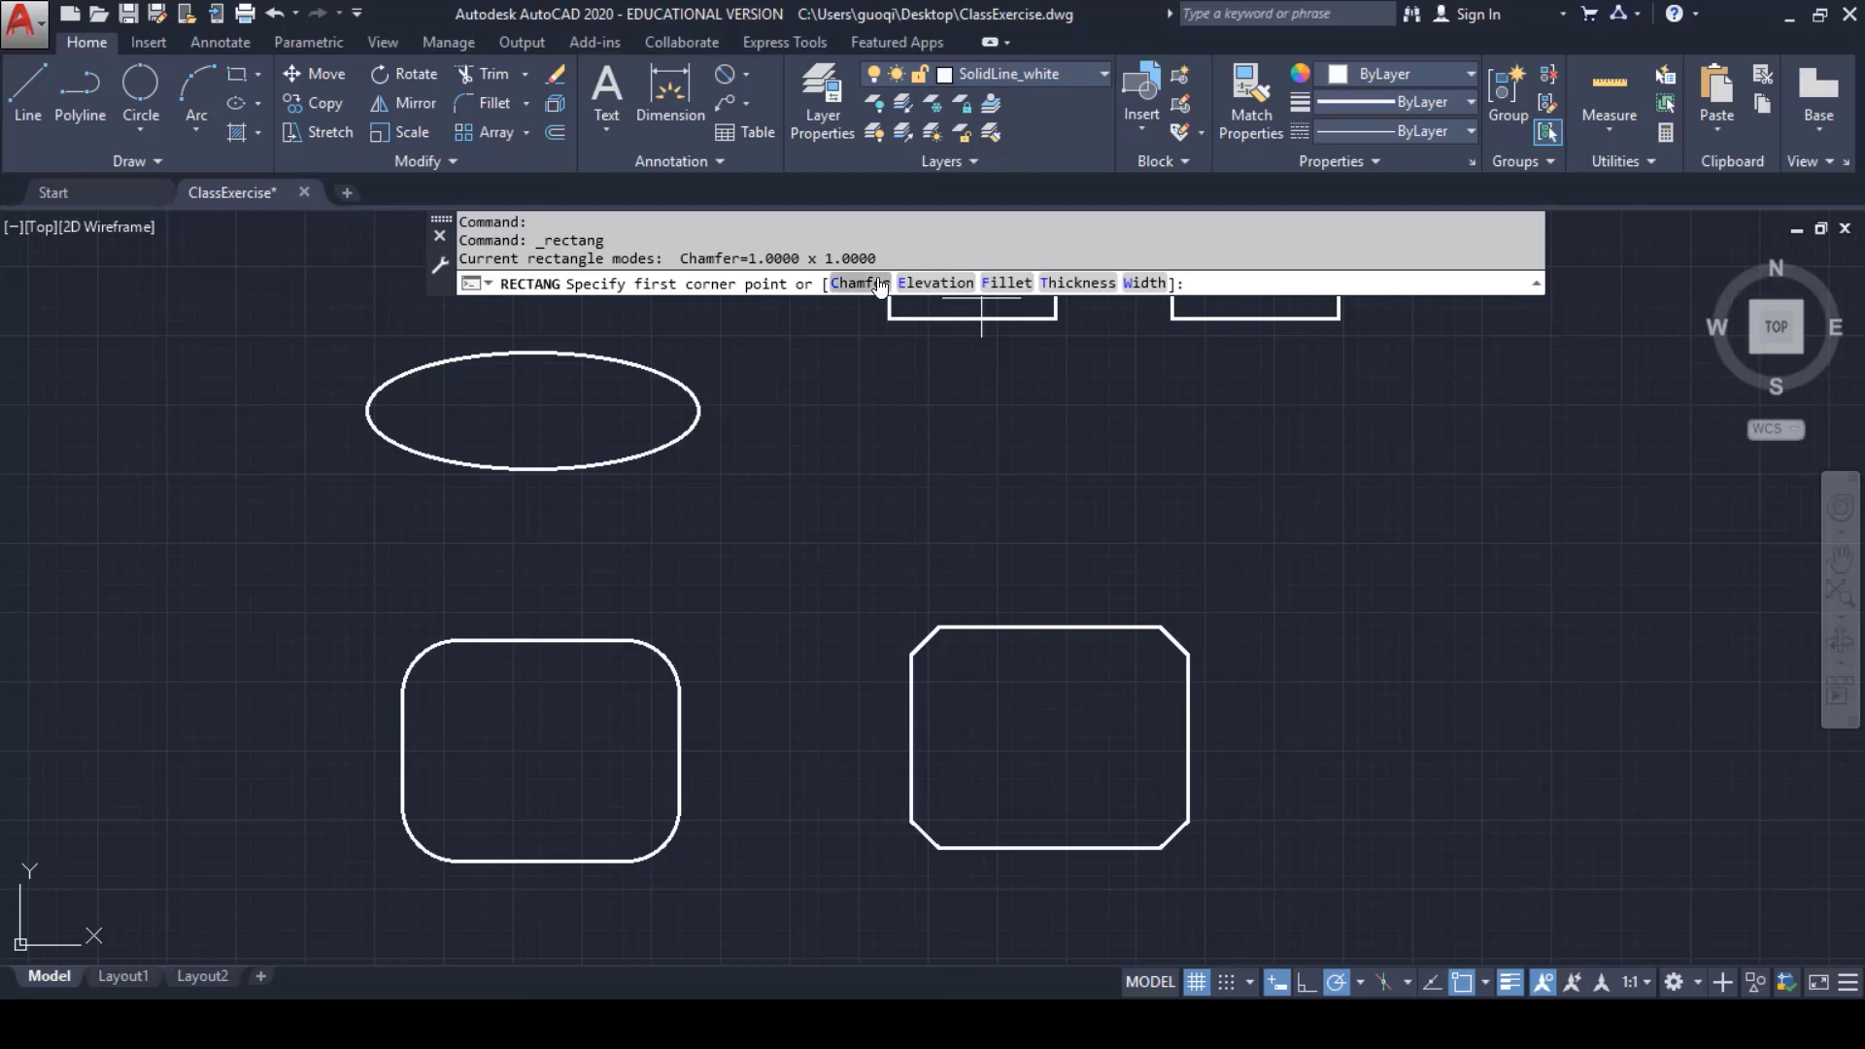
click(880, 284)
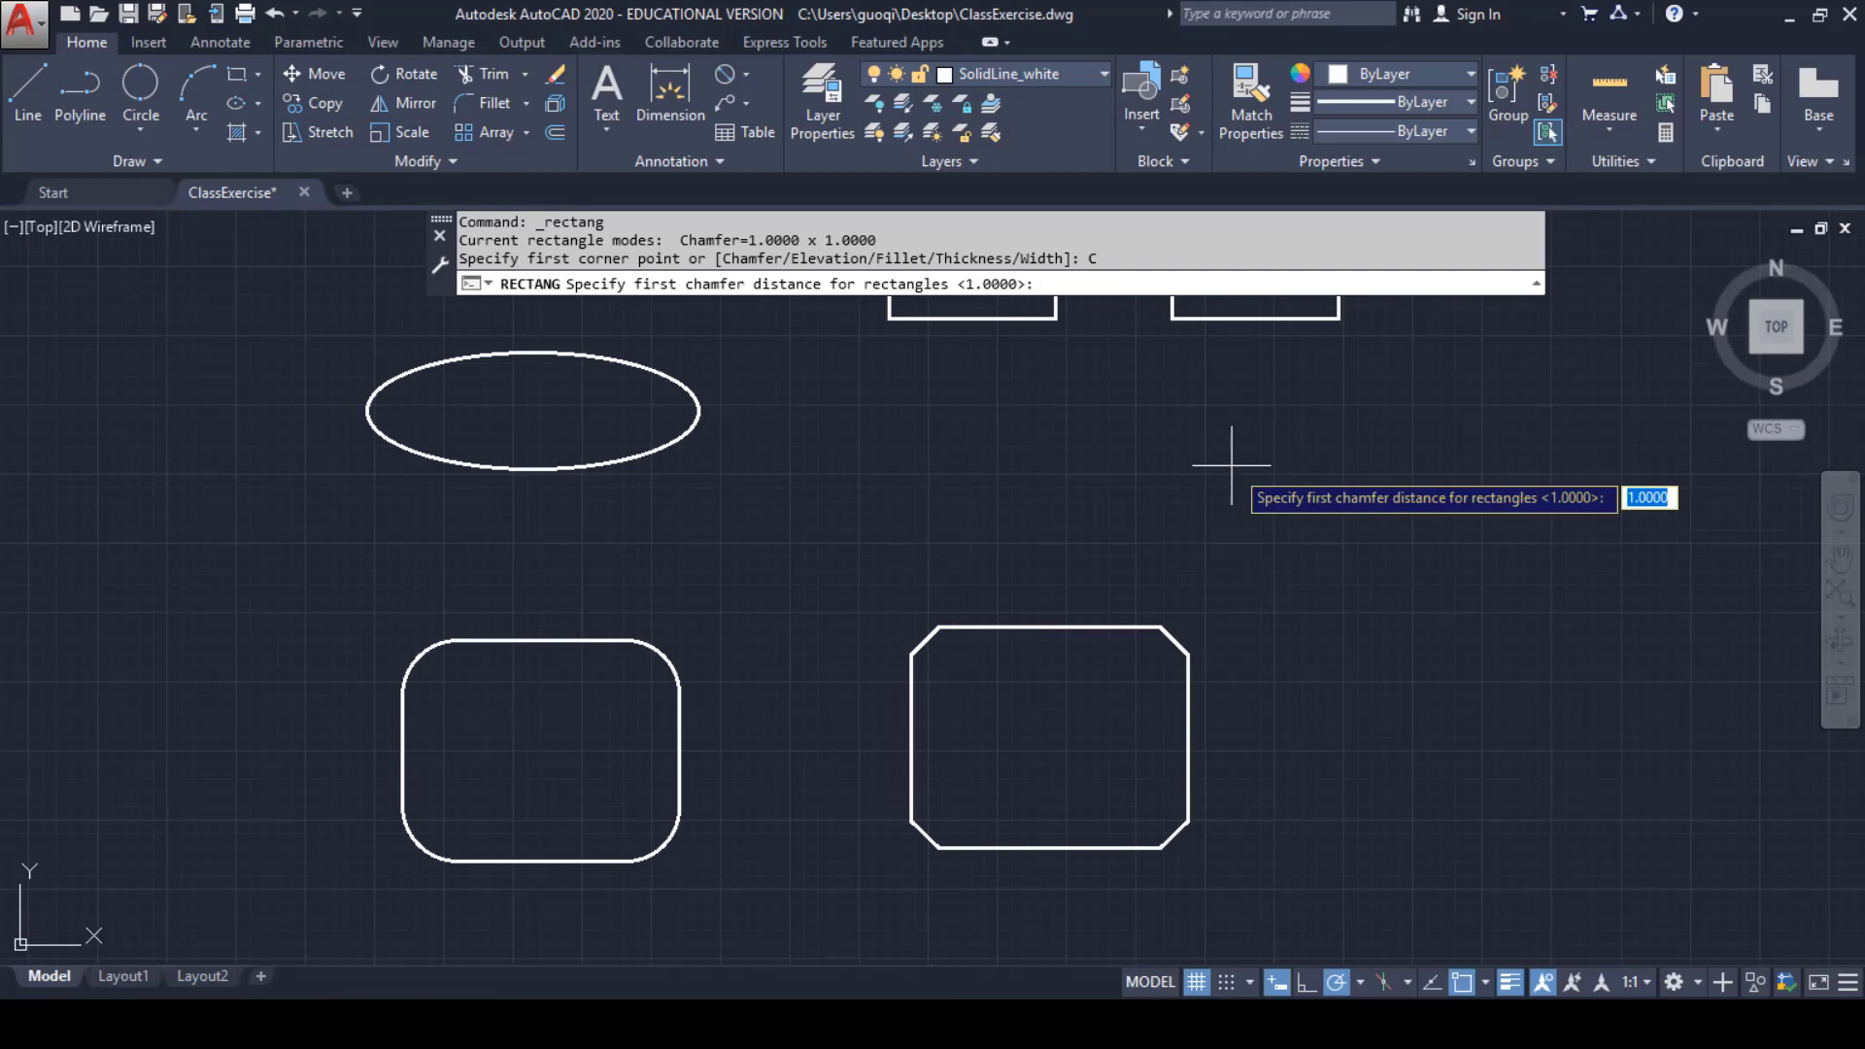
text(2)
key(Return)
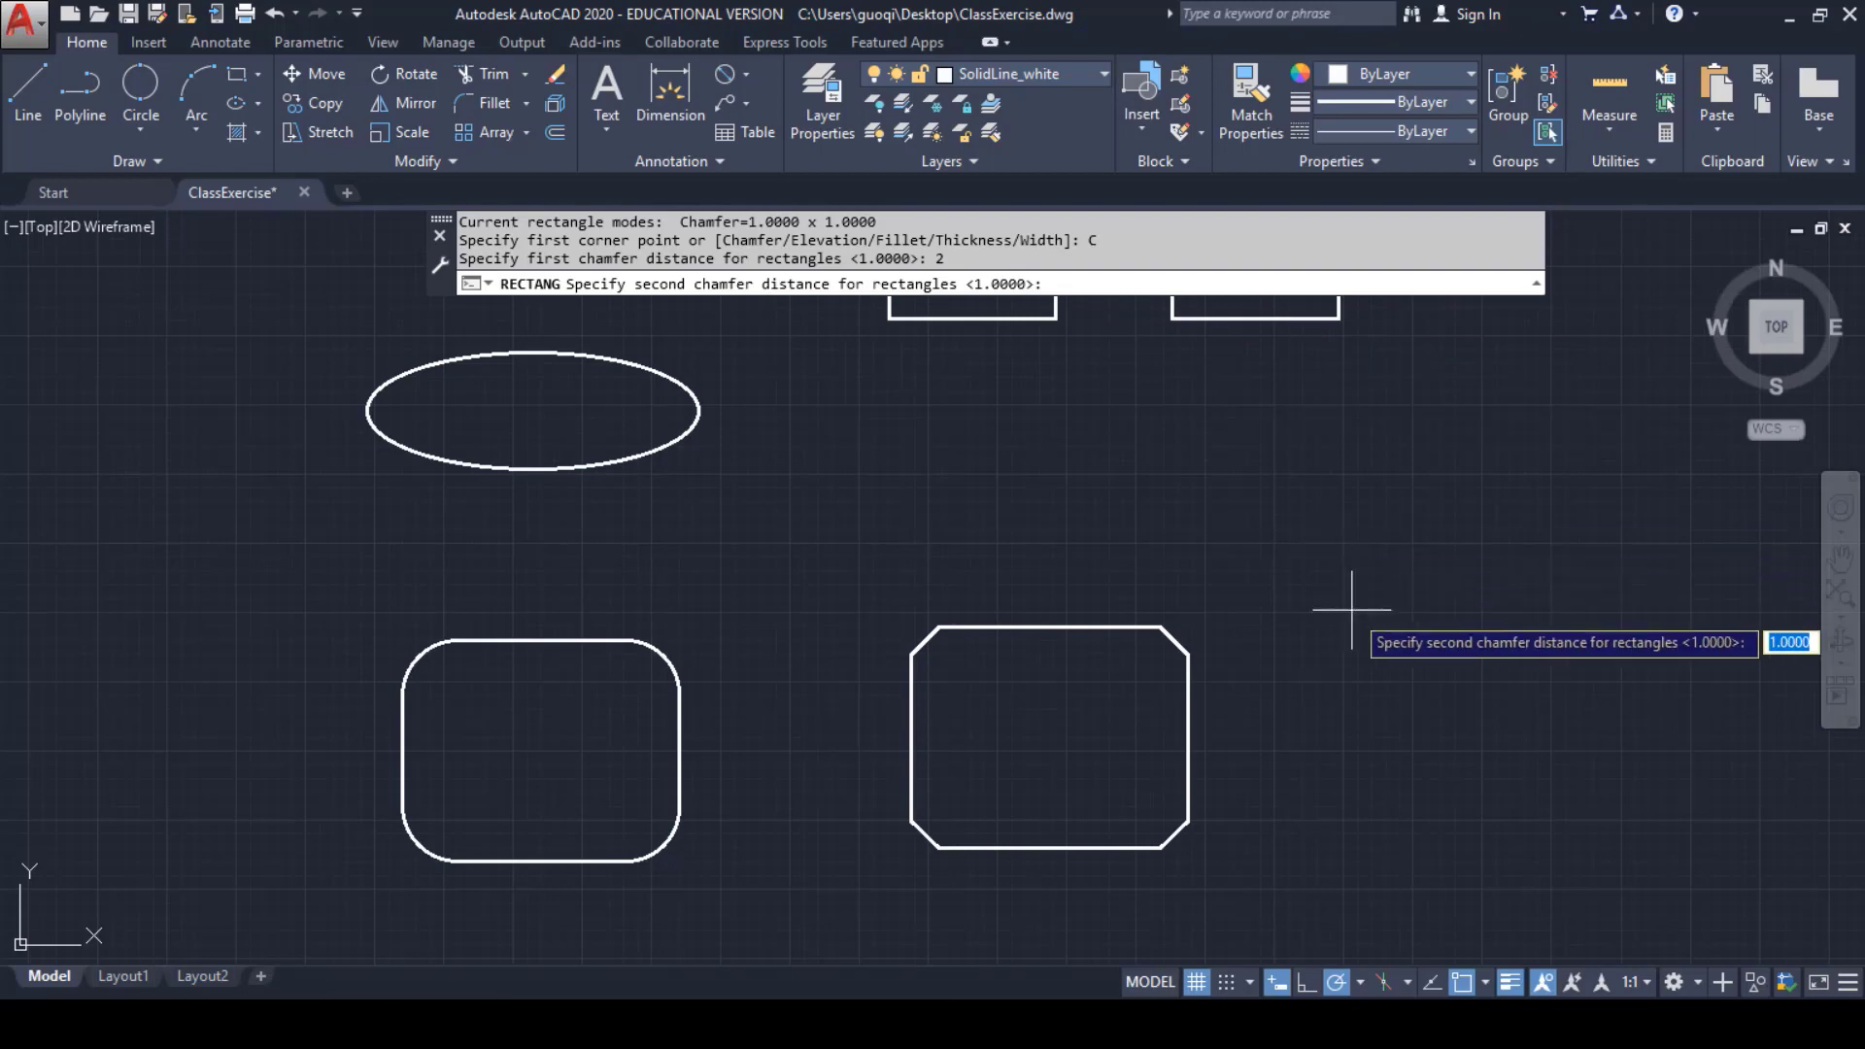
text(1)
key(Return)
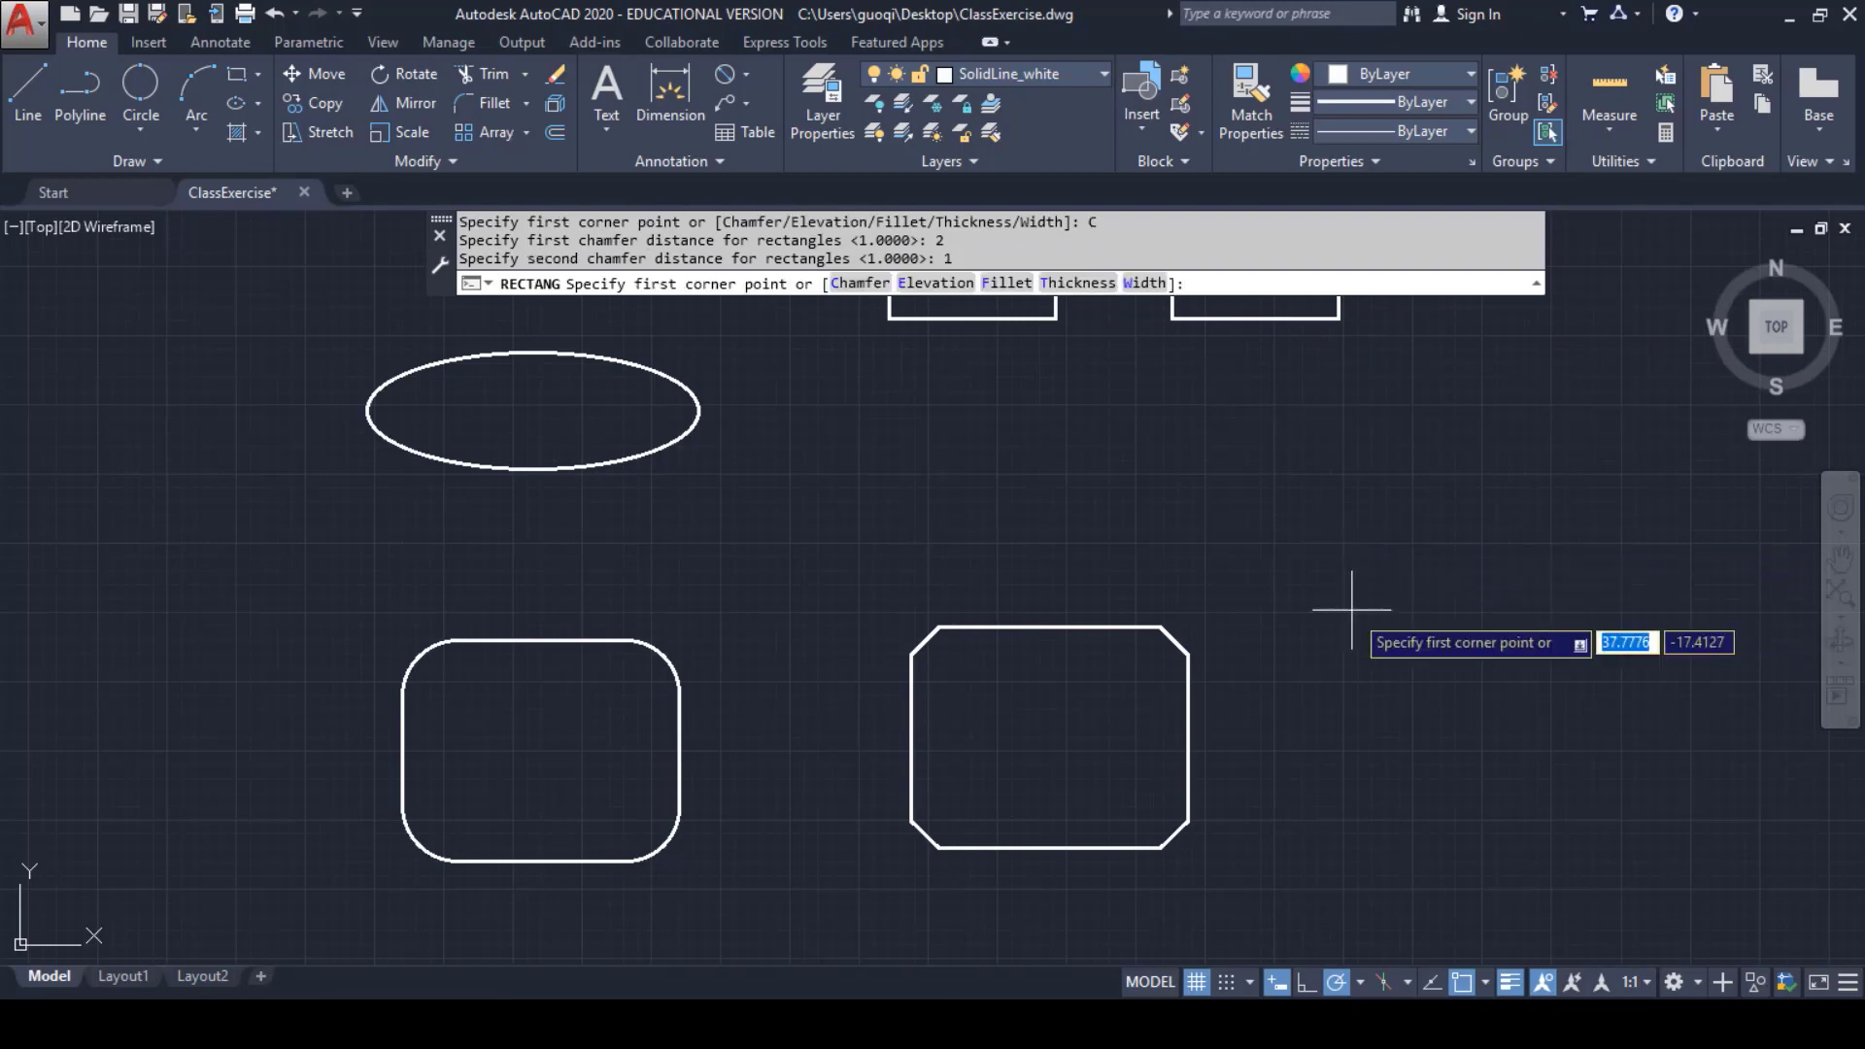
click(1353, 634)
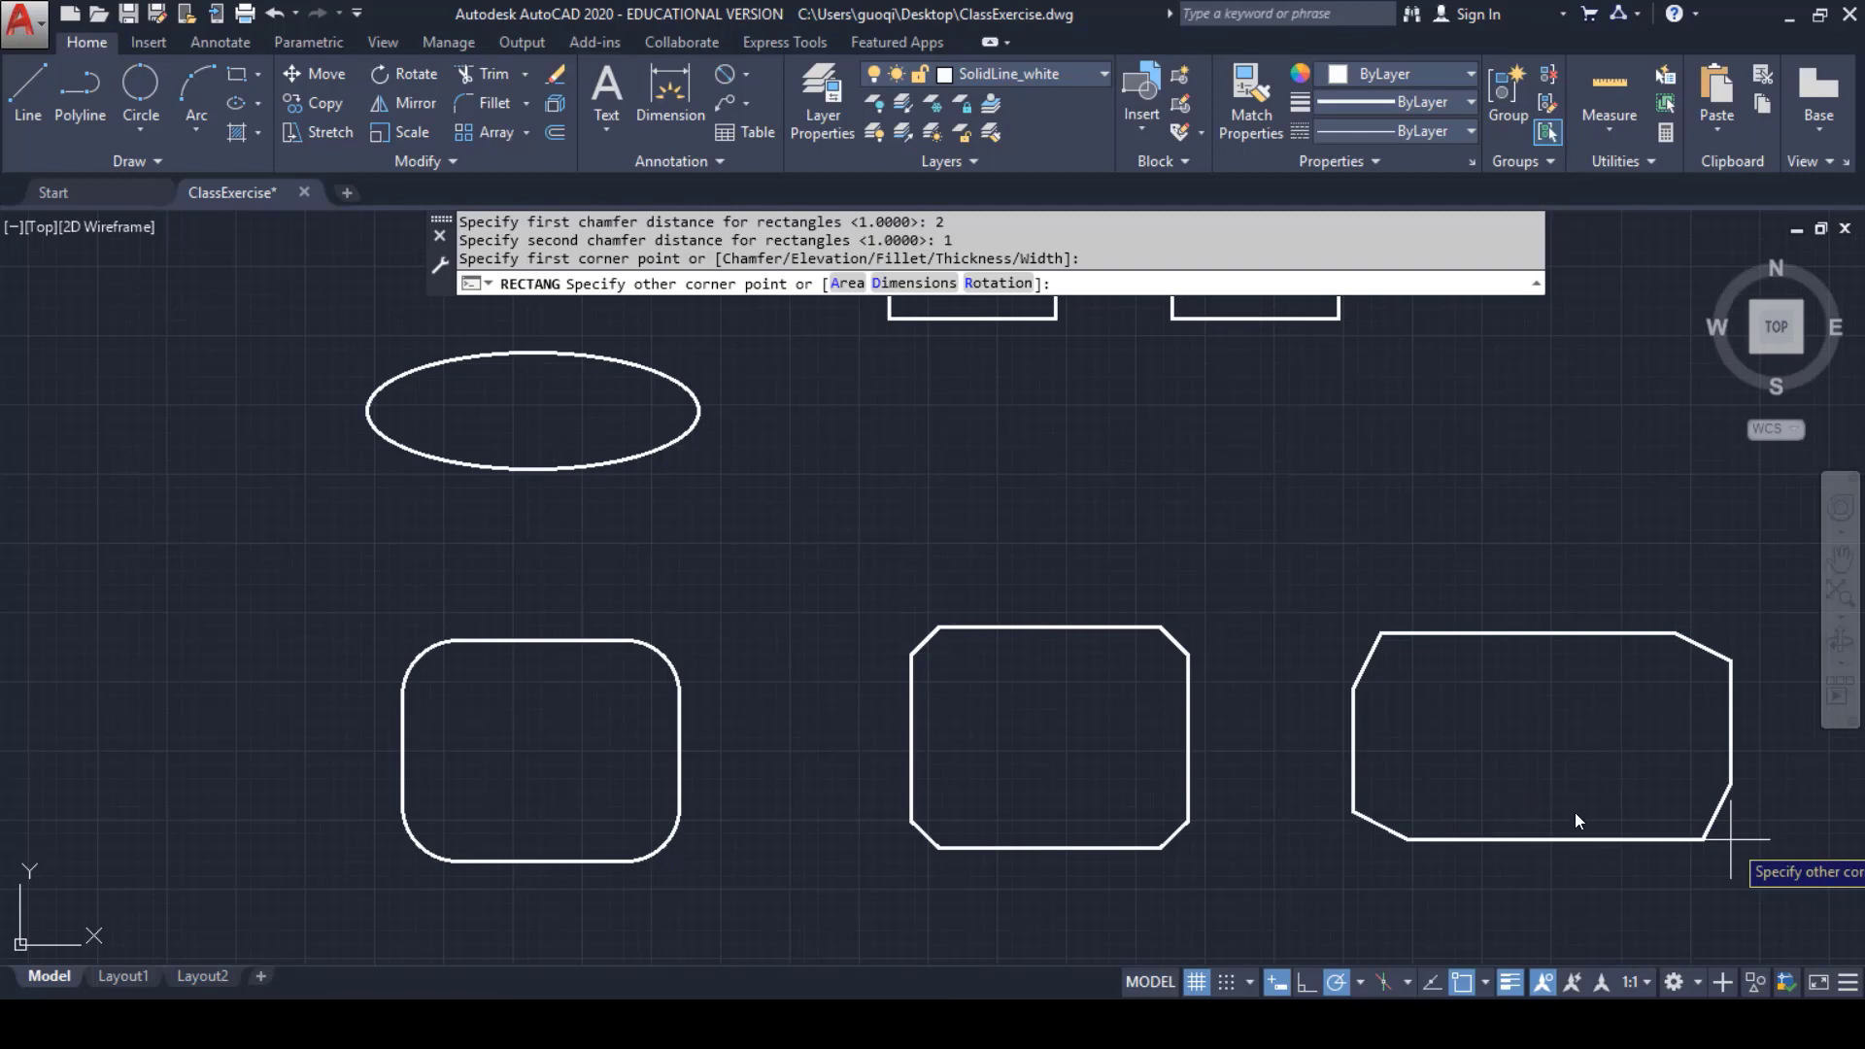
text(10)
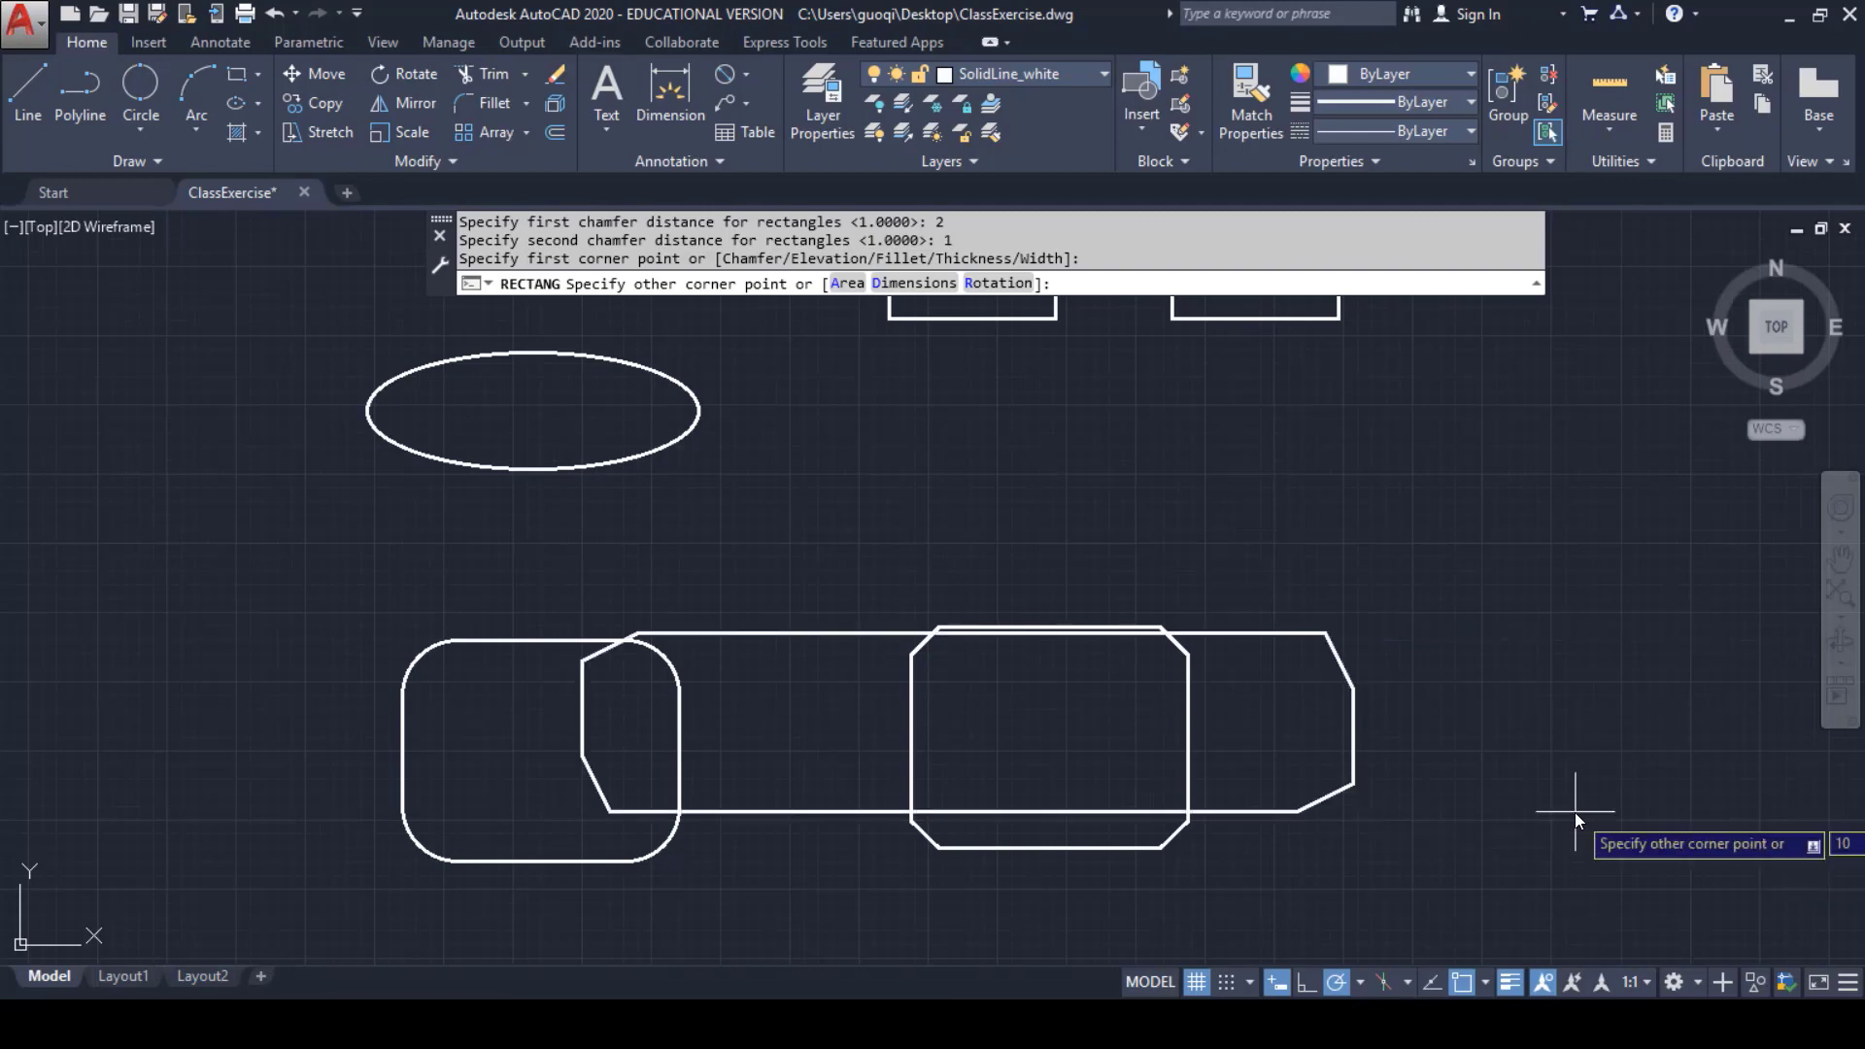
text(,-8)
key(Return)
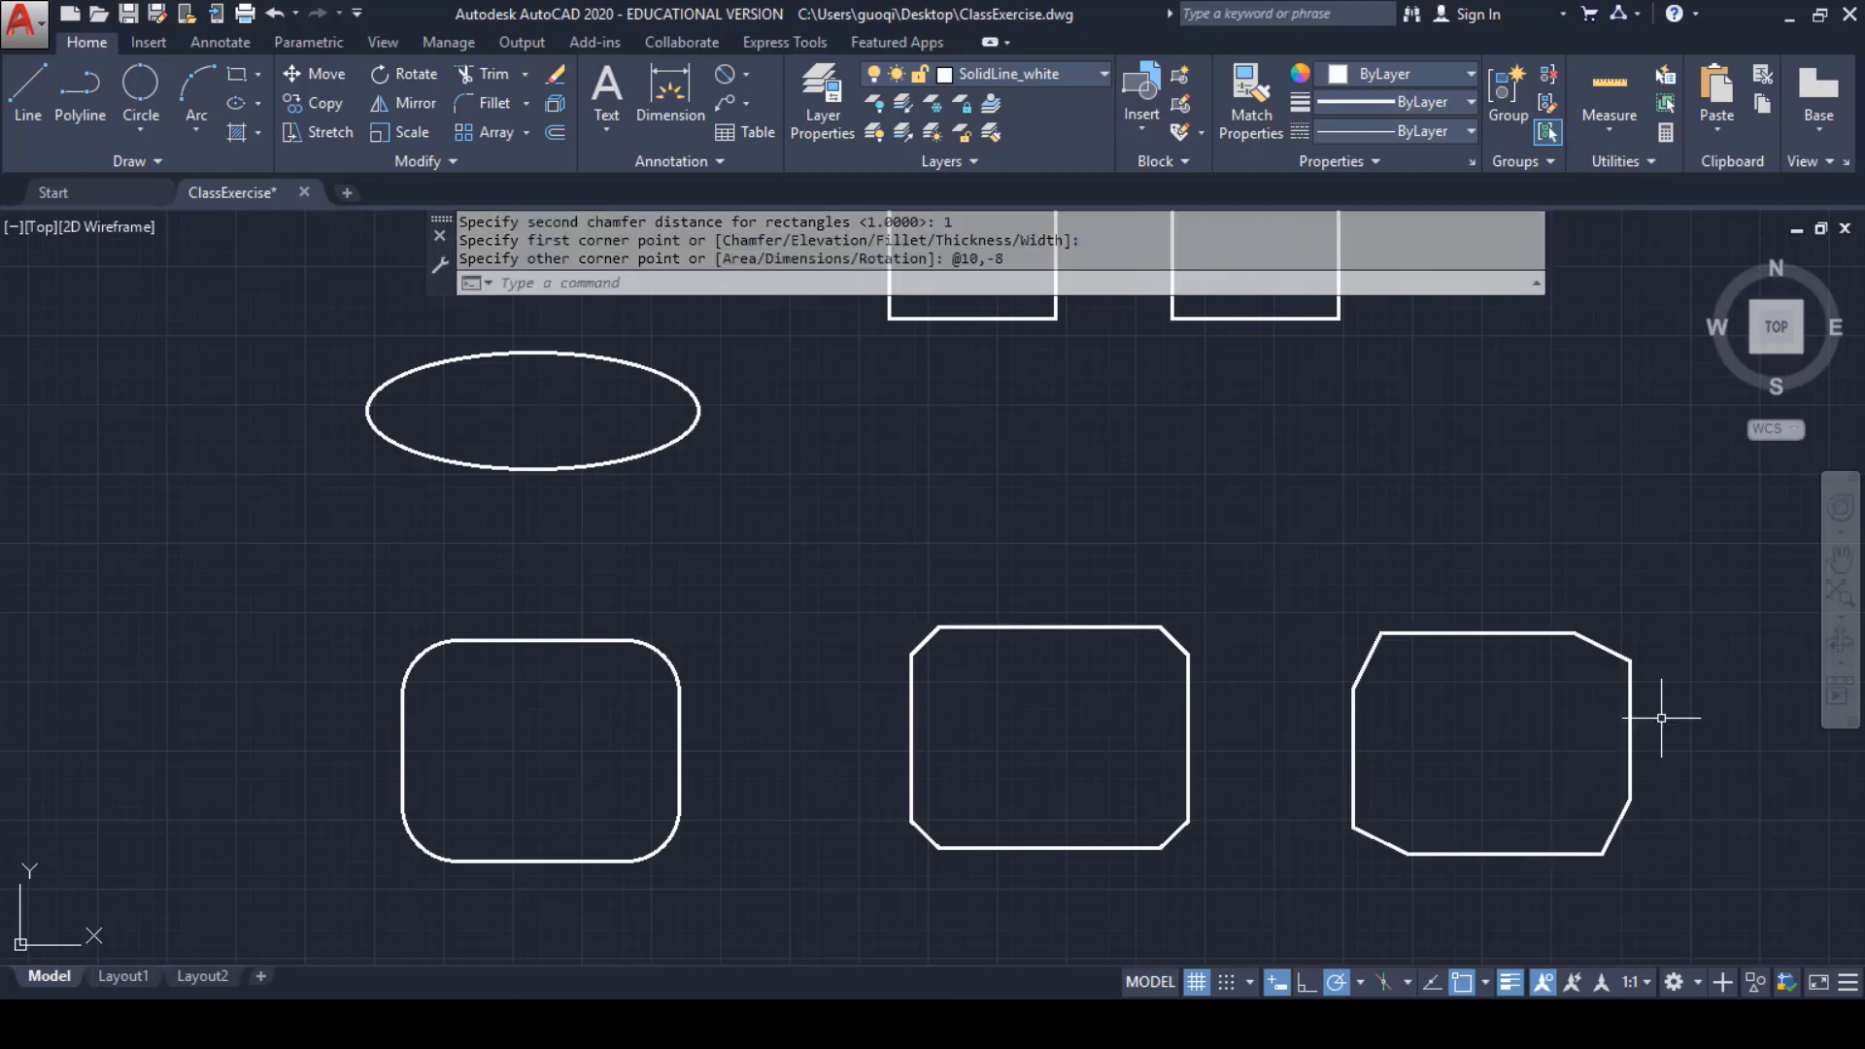
middle_drag(1708, 750, 1537, 654)
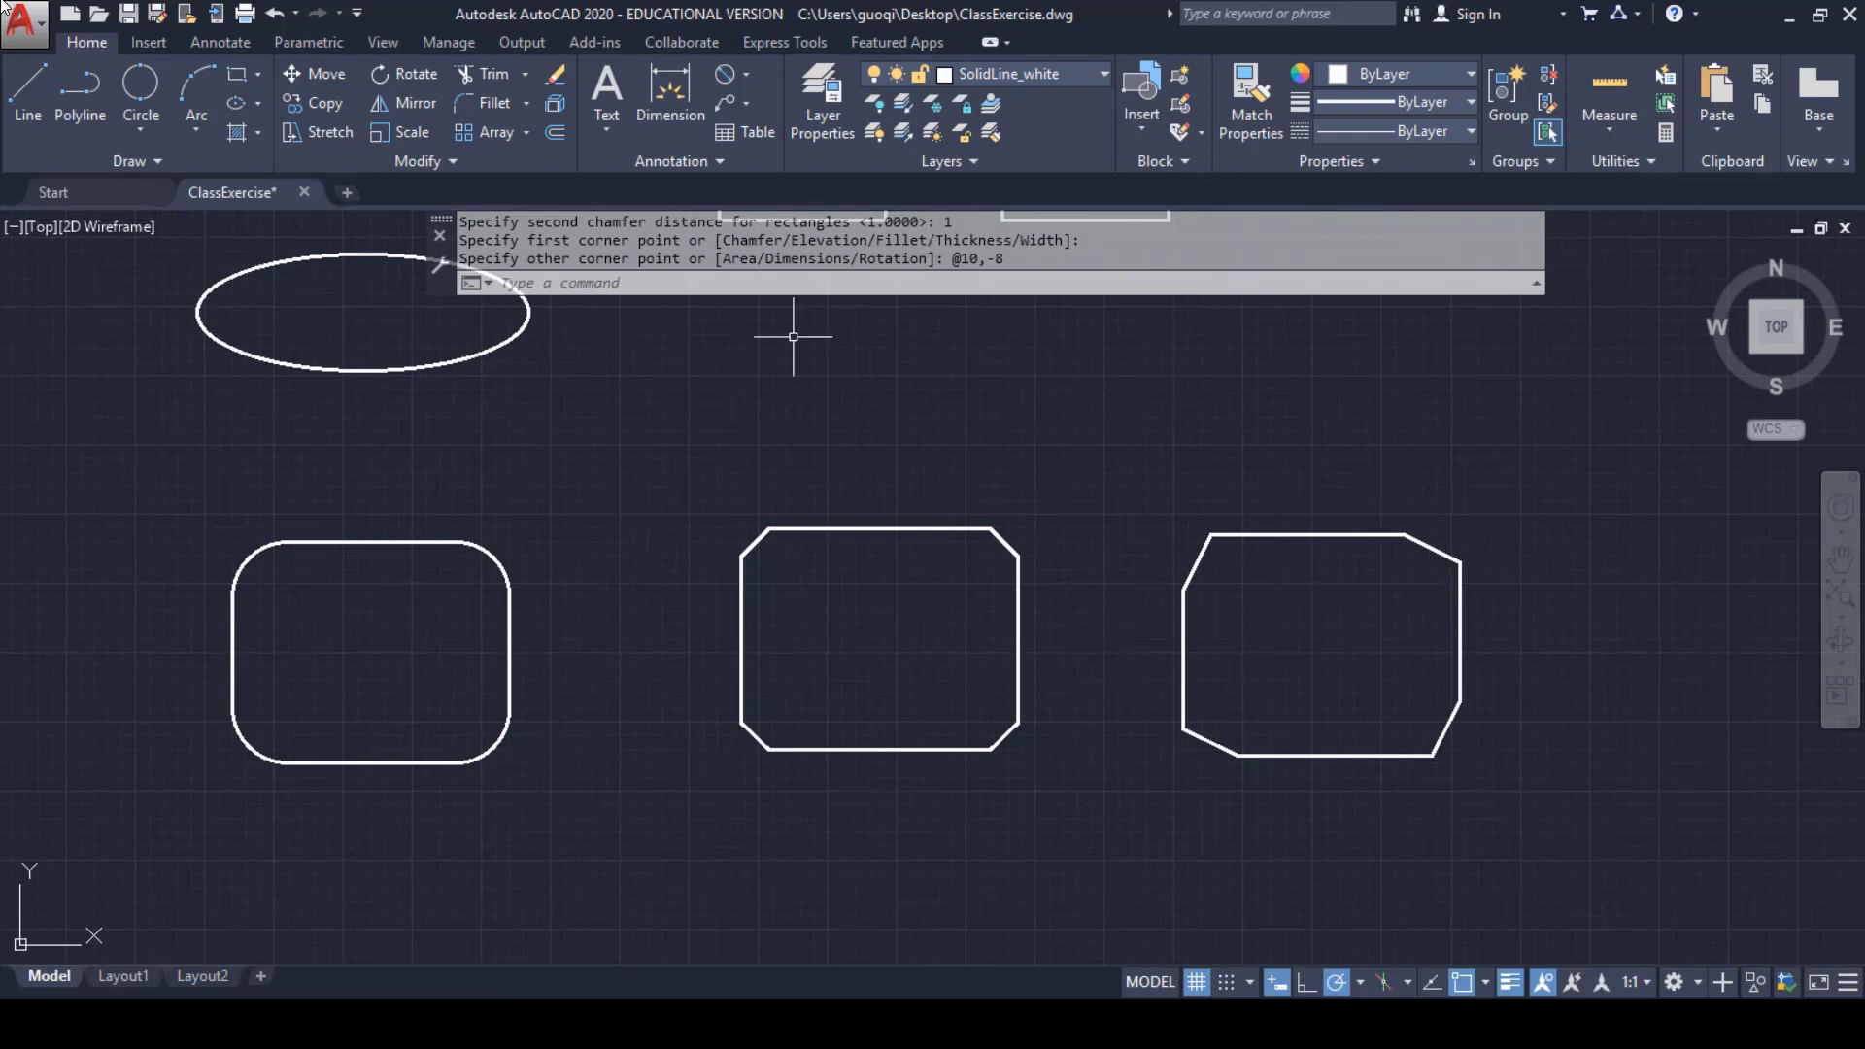
click(134, 14)
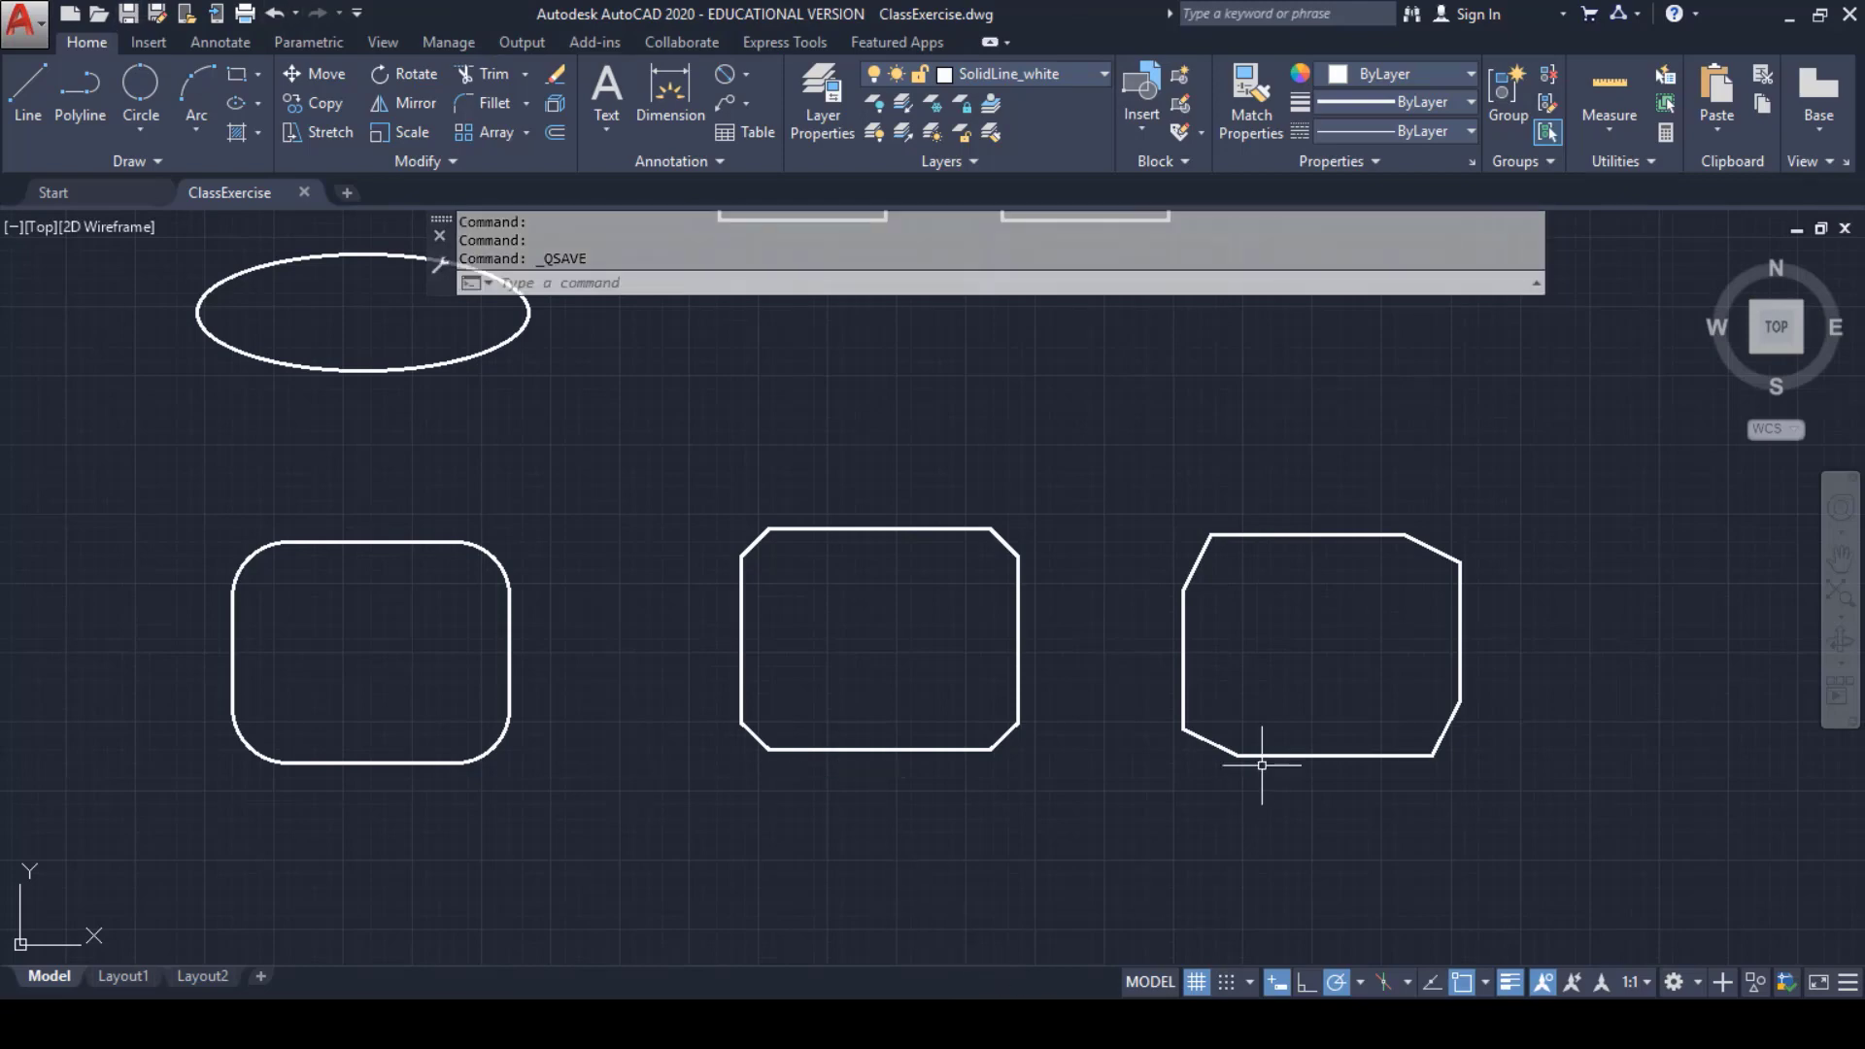
- Draw two freehand rectangles below the row of three, keeping the current 2 x 1 chamfer setting
scroll(1093, 750, up, 2)
mouse_move(1108, 771)
middle_down()
mouse_move(1292, 520)
mouse_move(1304, 576)
middle_up()
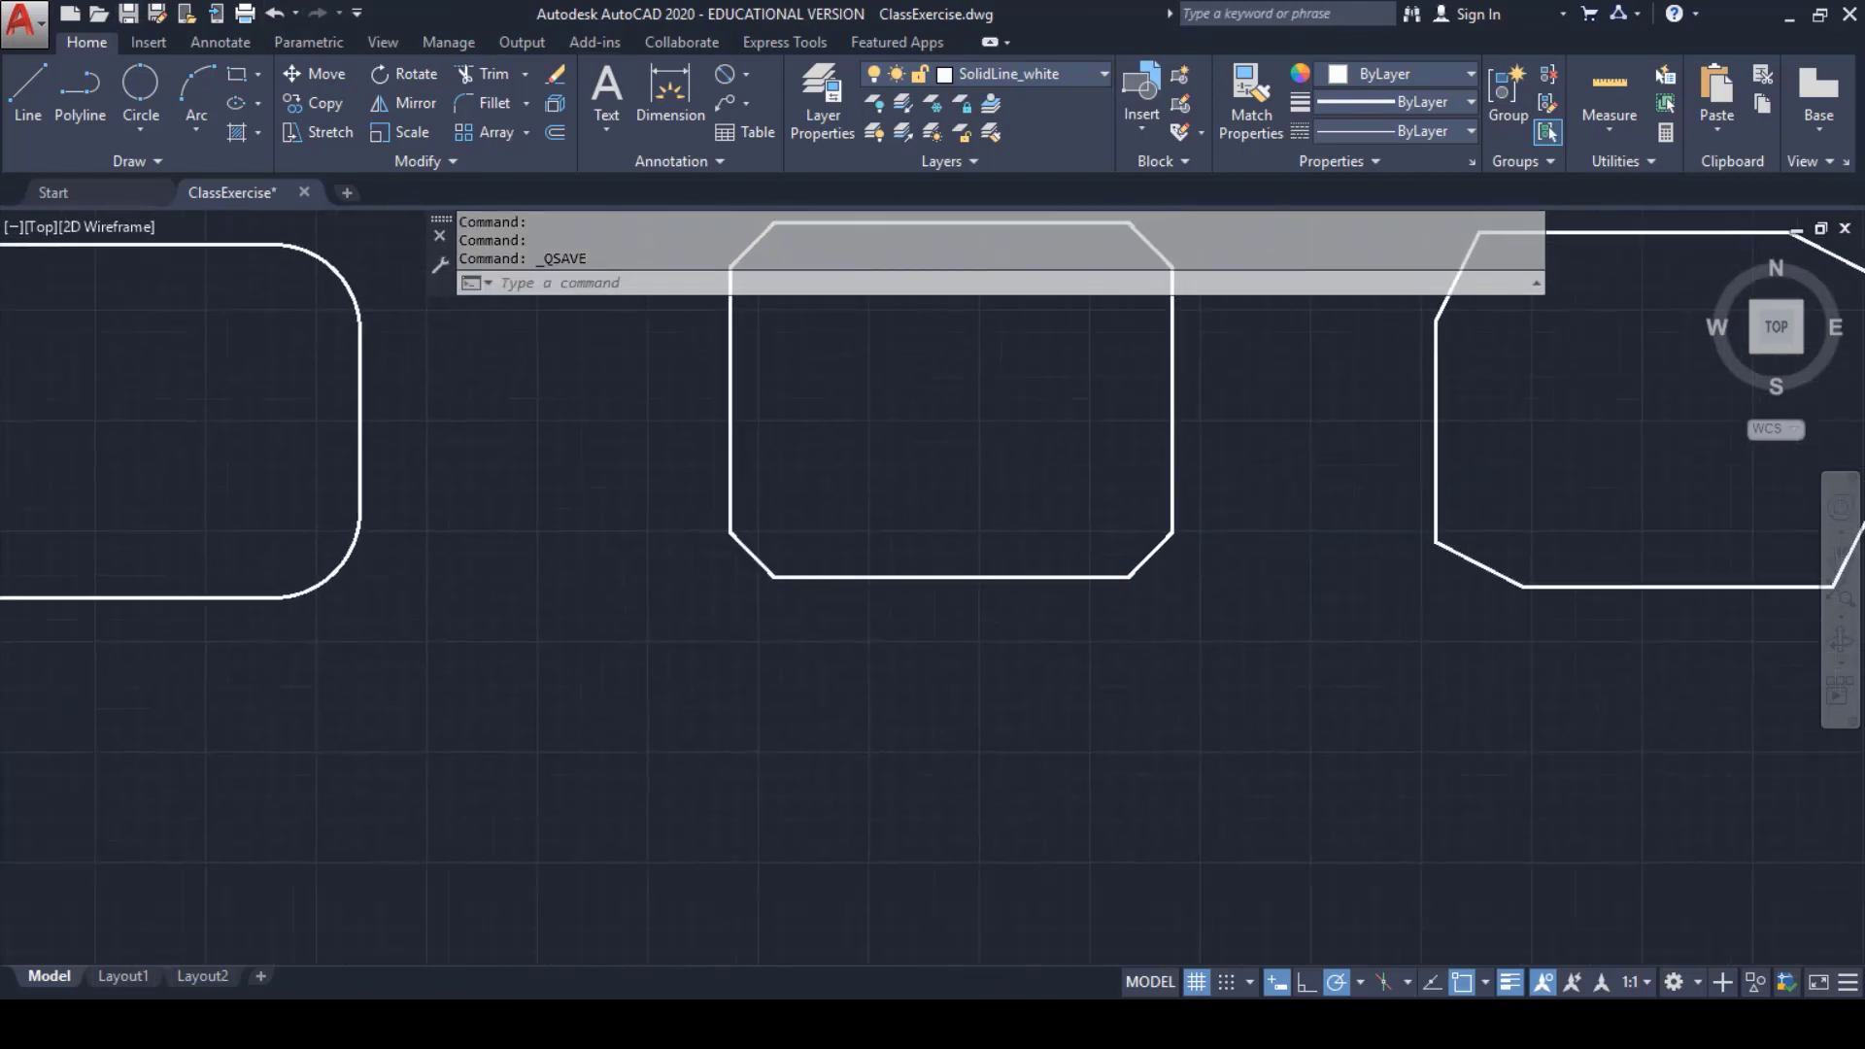
scroll(1300, 571, down, 4)
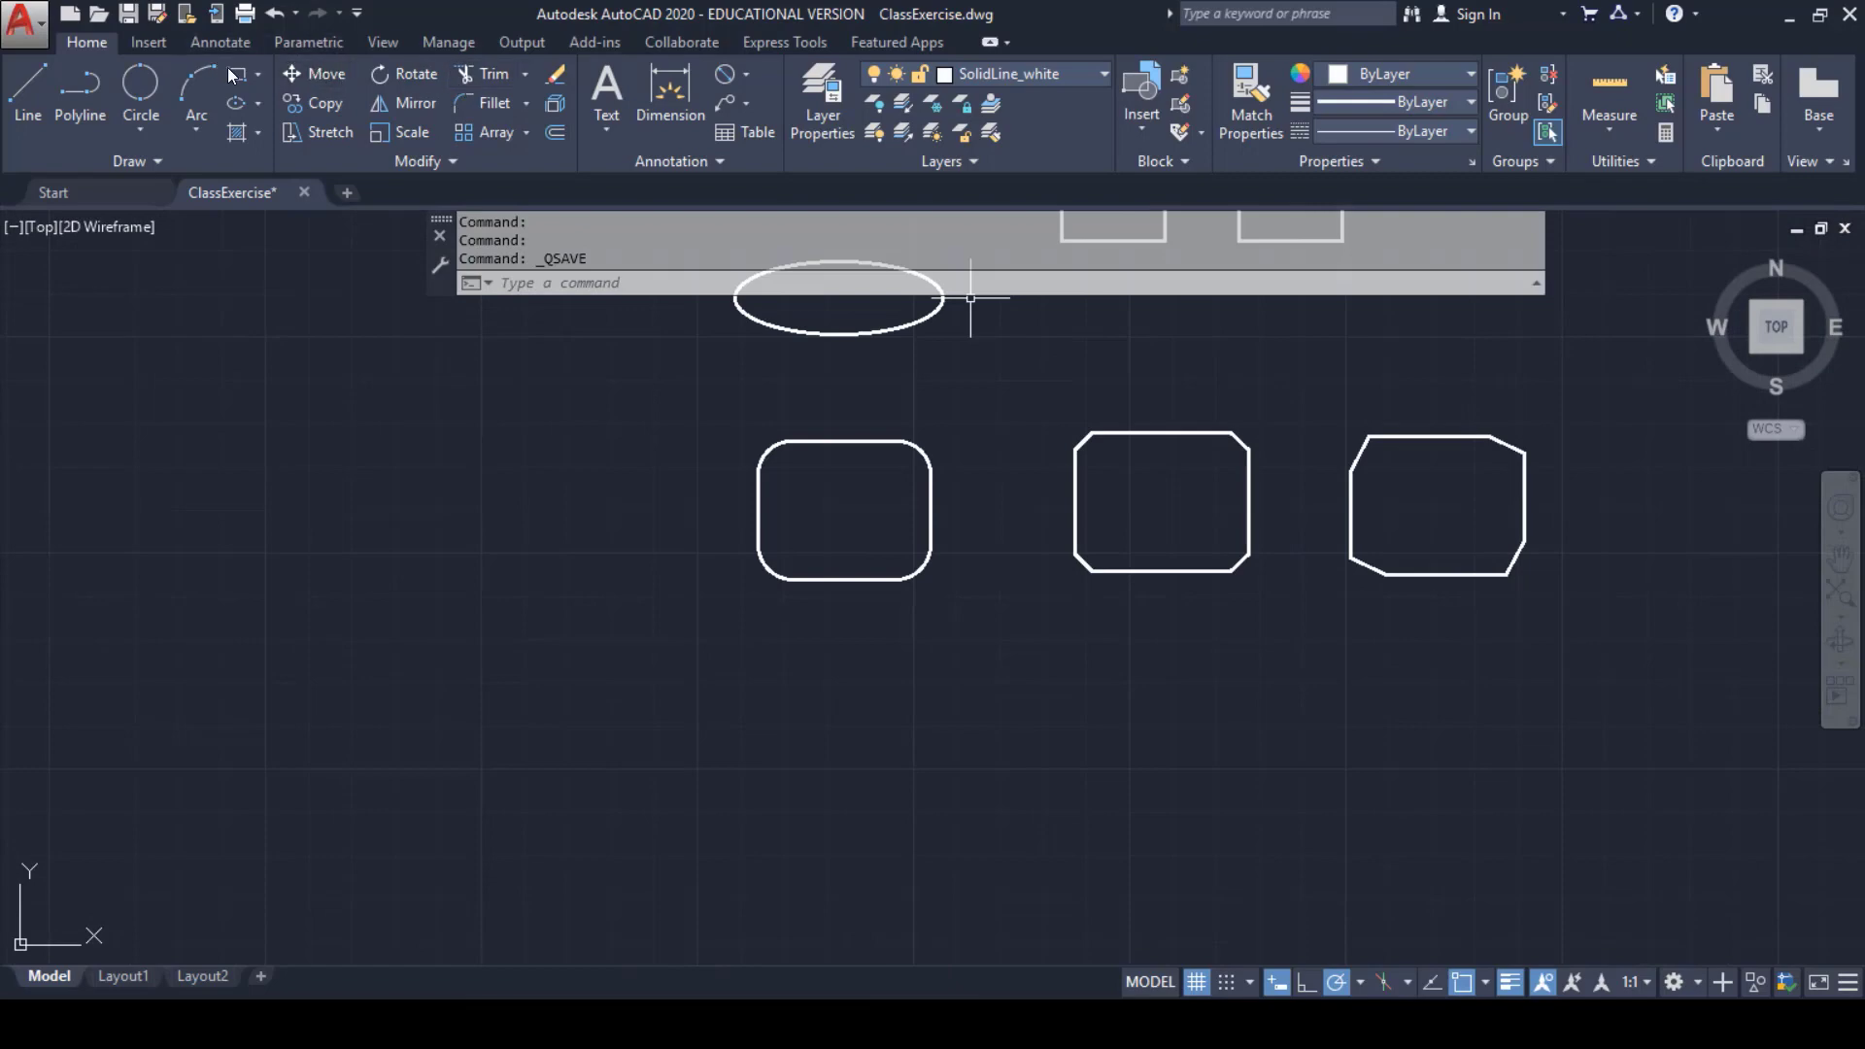
click(772, 656)
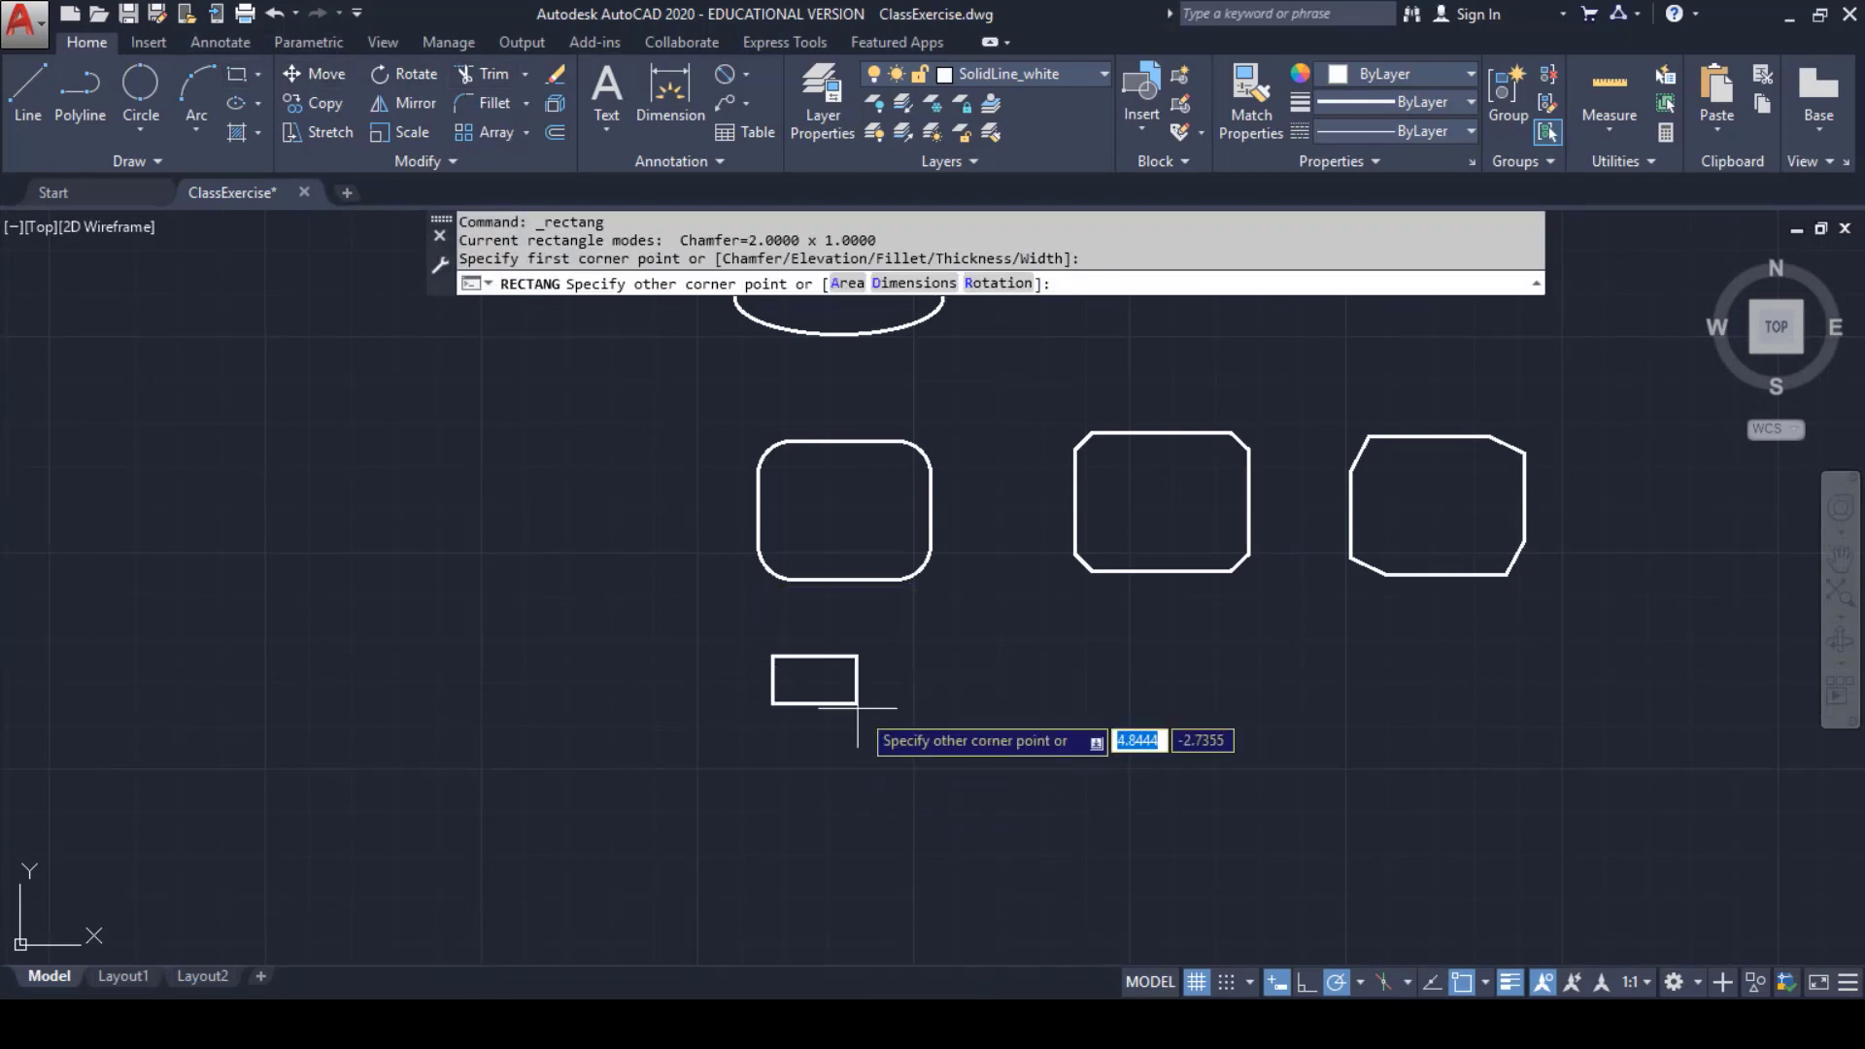
click(982, 779)
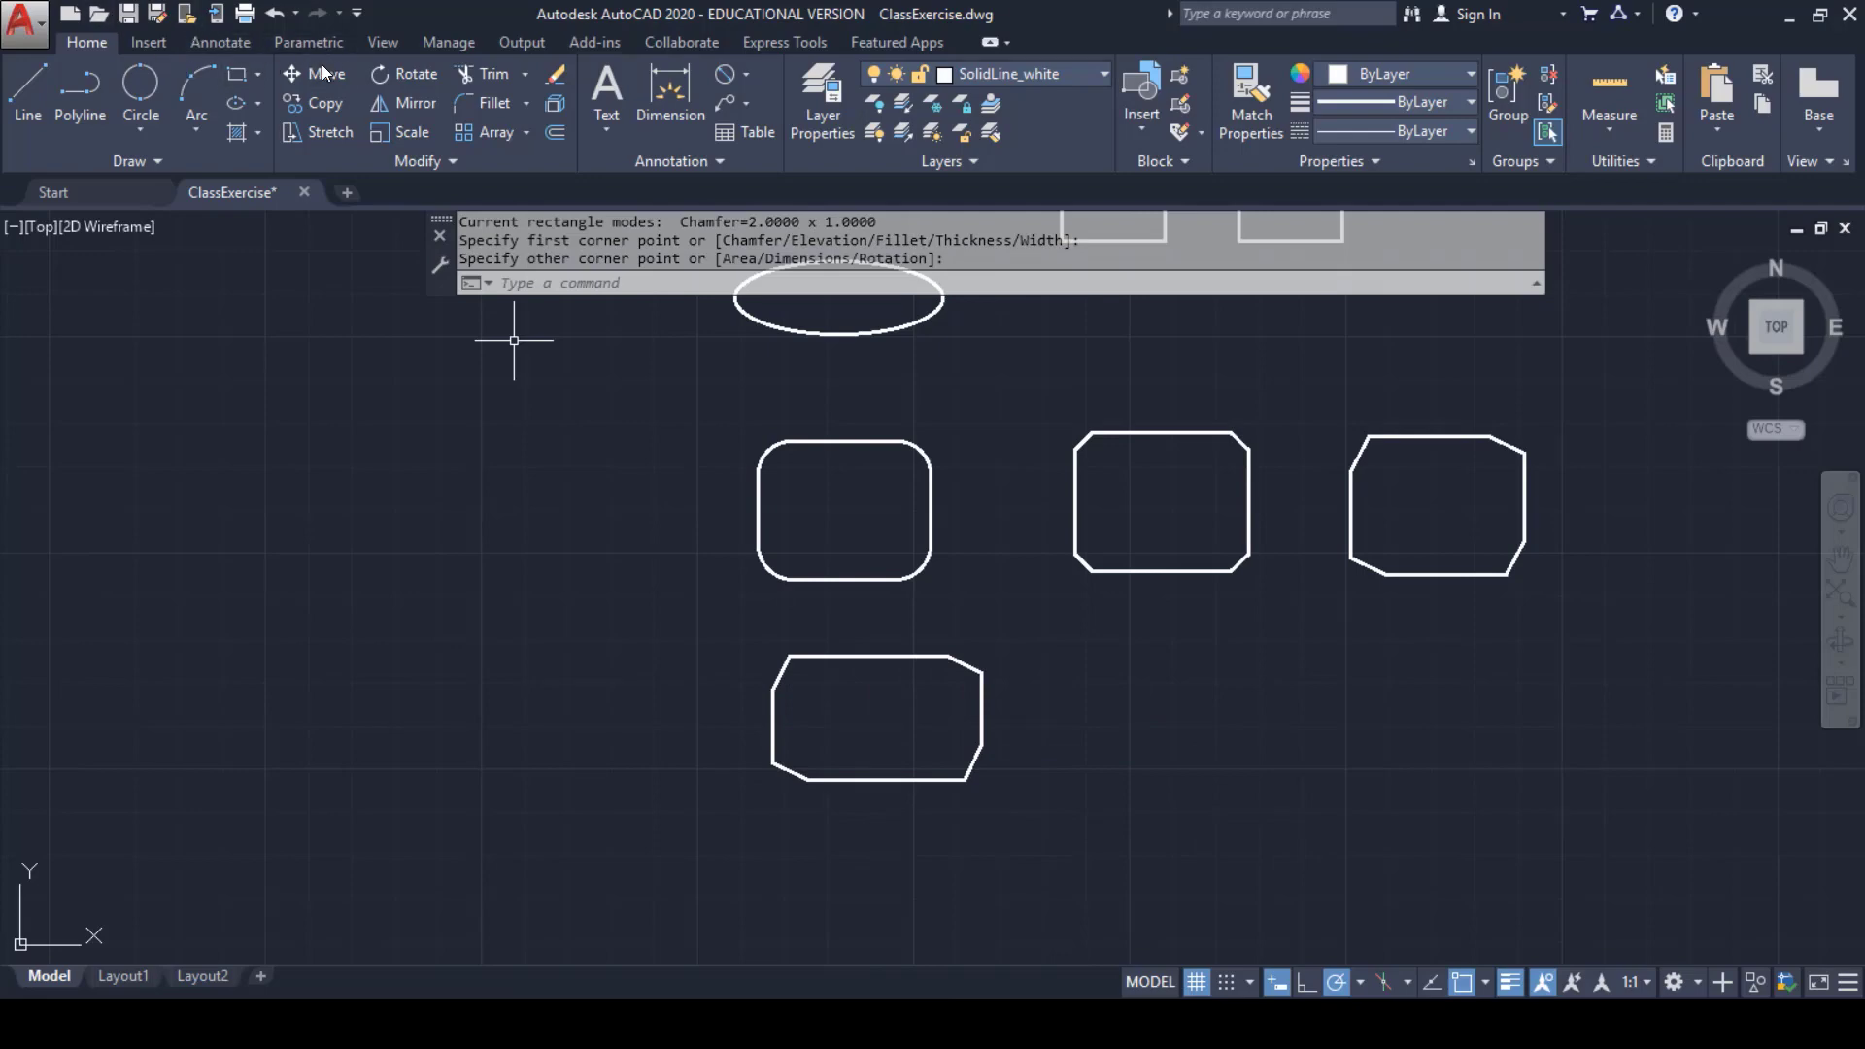
click(238, 72)
click(1142, 667)
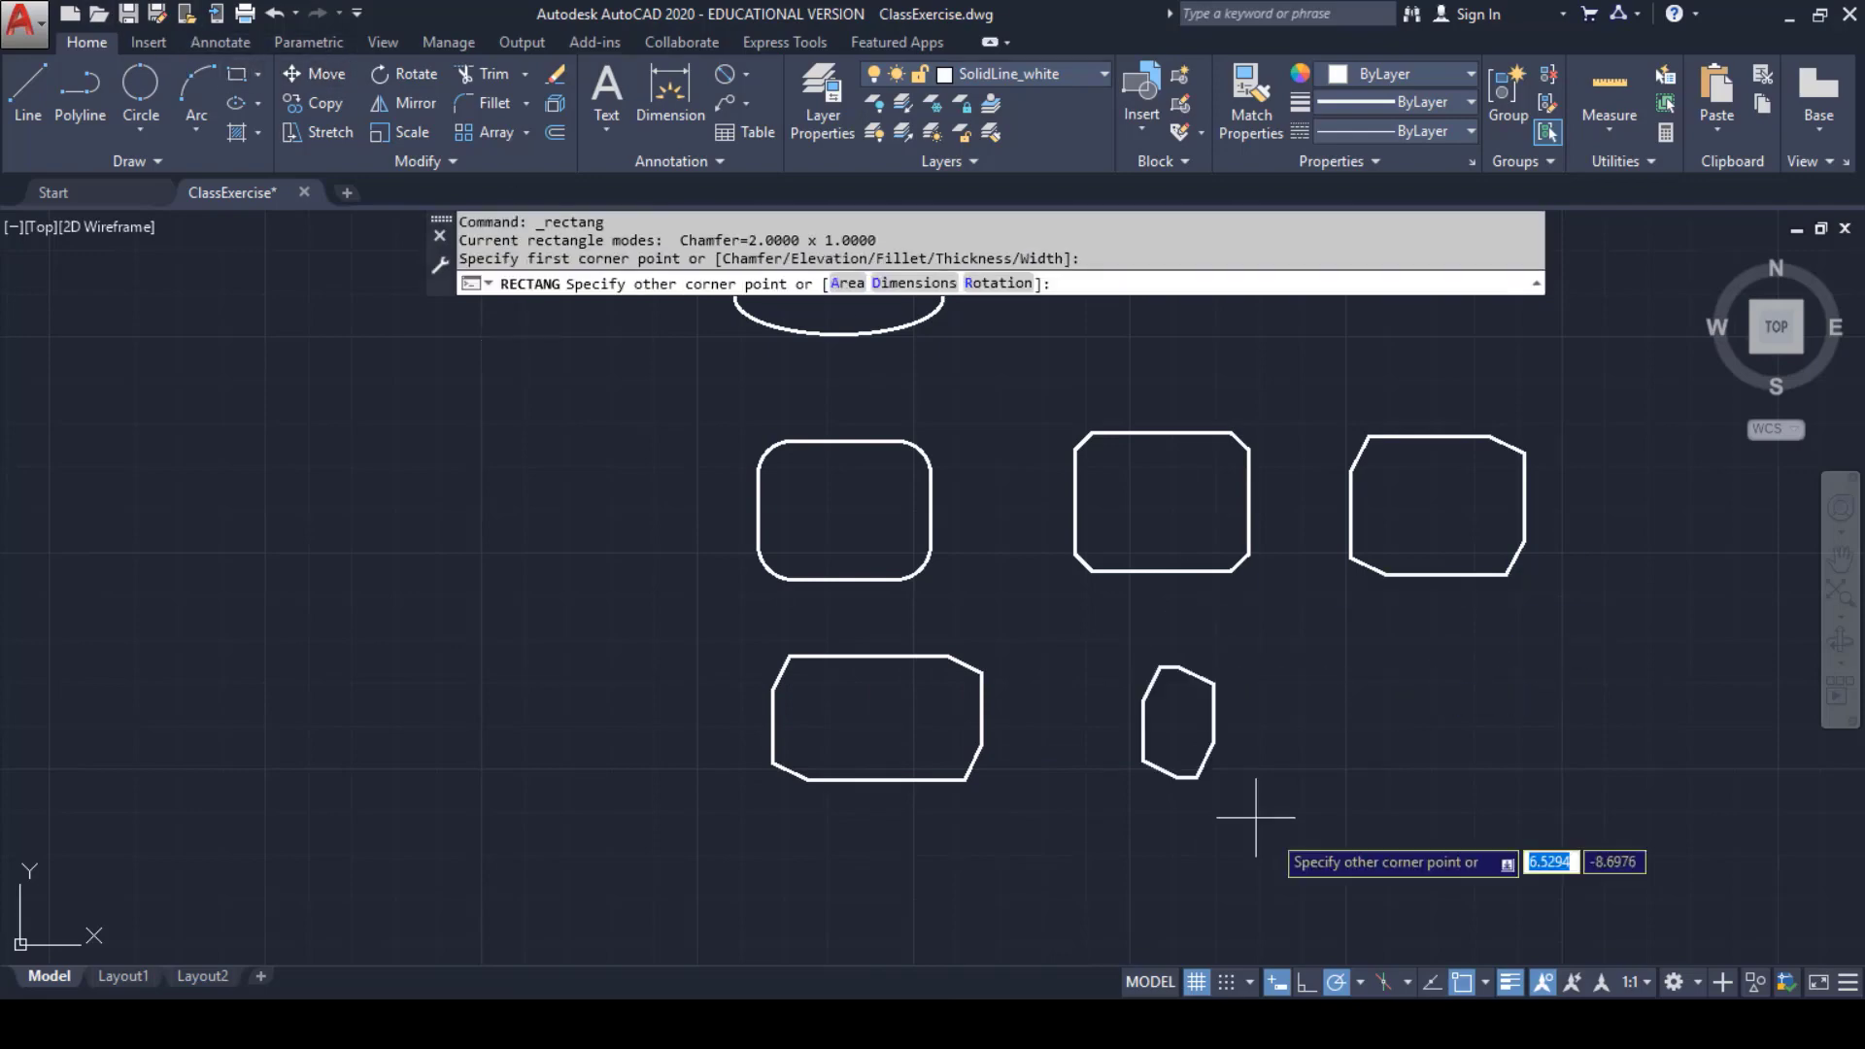
click(1358, 914)
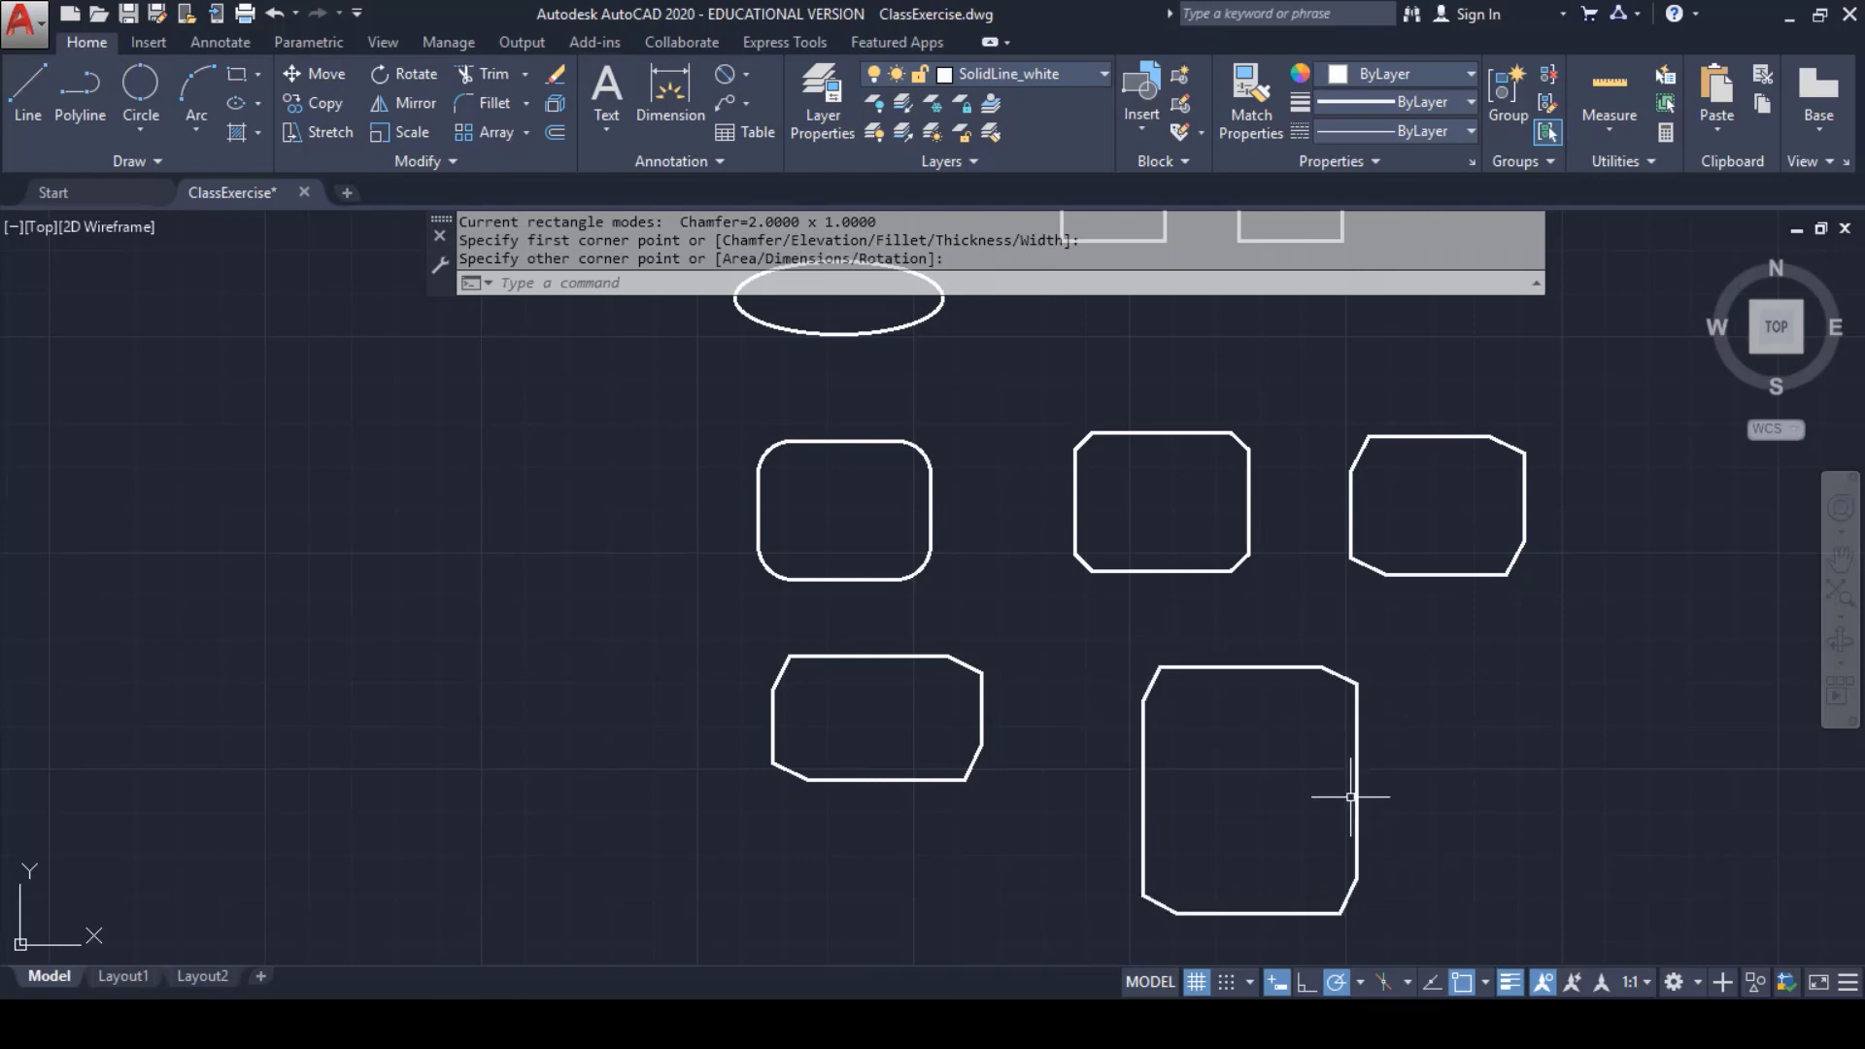
- Reset both rectangle chamfer distances to 0 and draw a square-cornered rectangle beside the two freehand chamfered ones
click(239, 75)
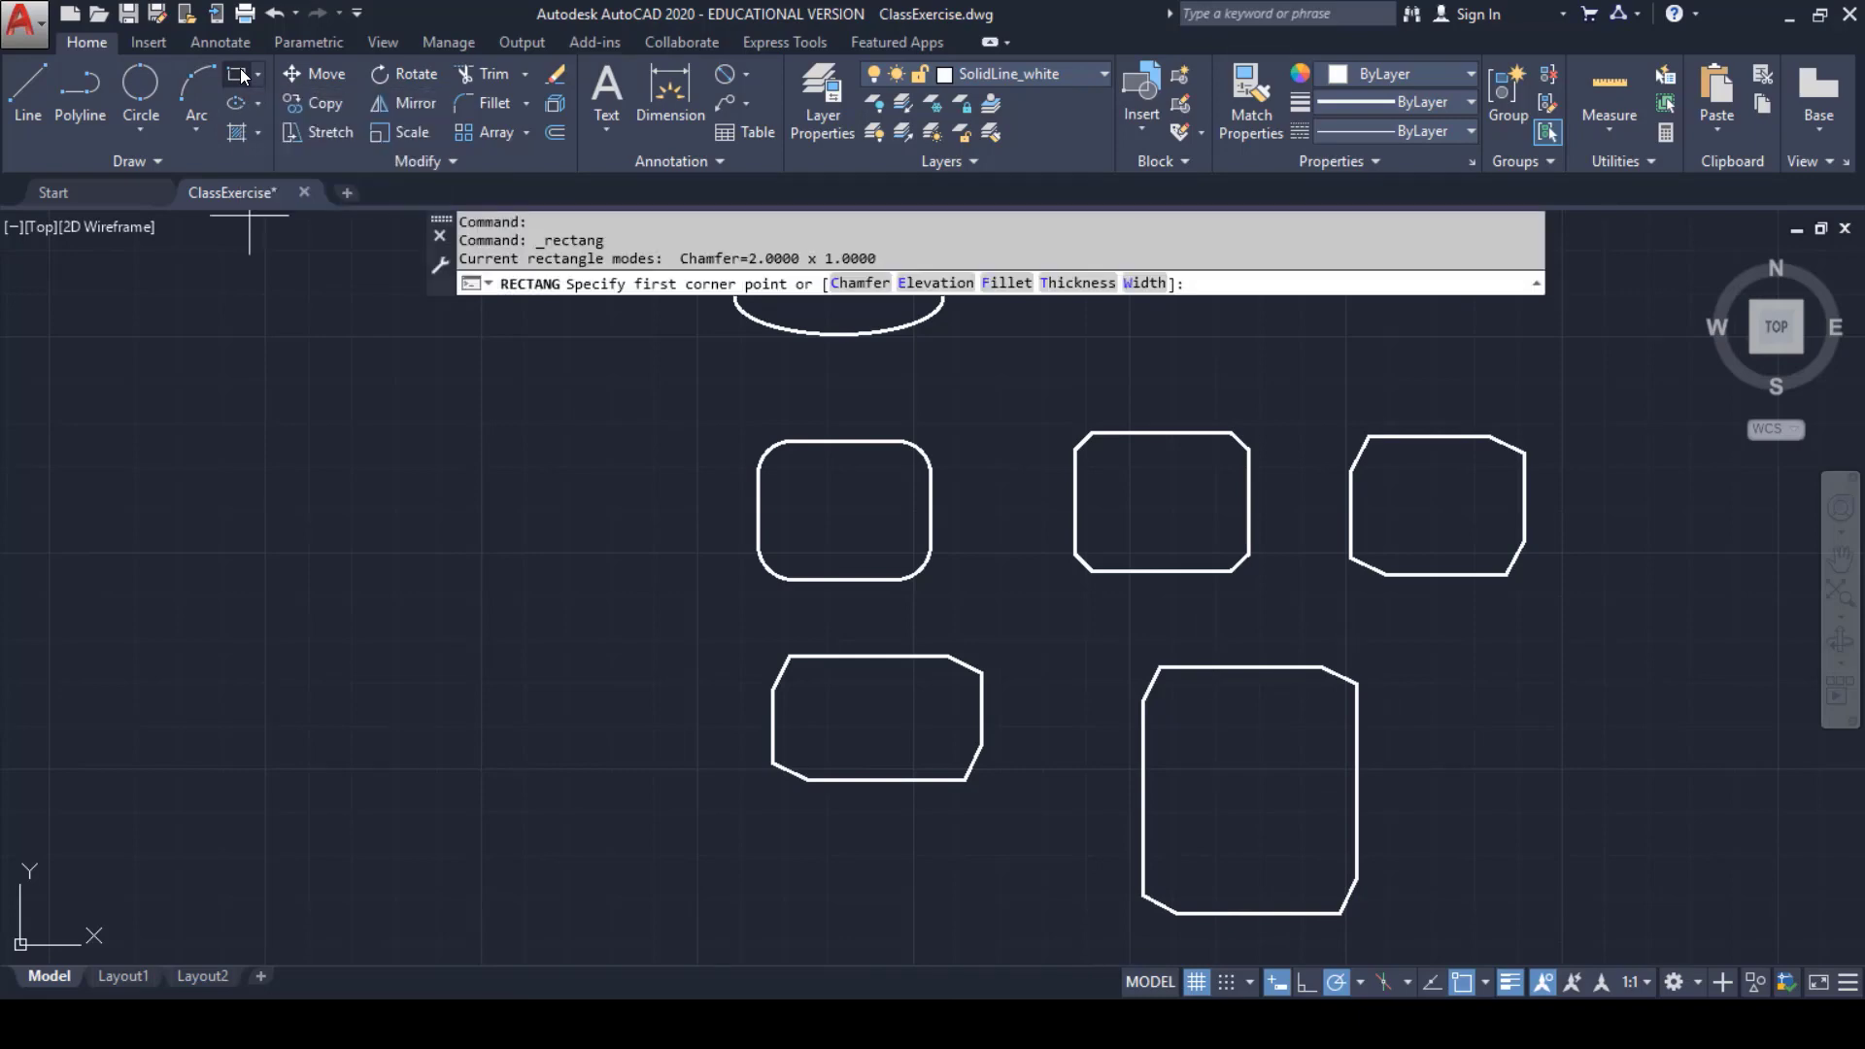
click(860, 282)
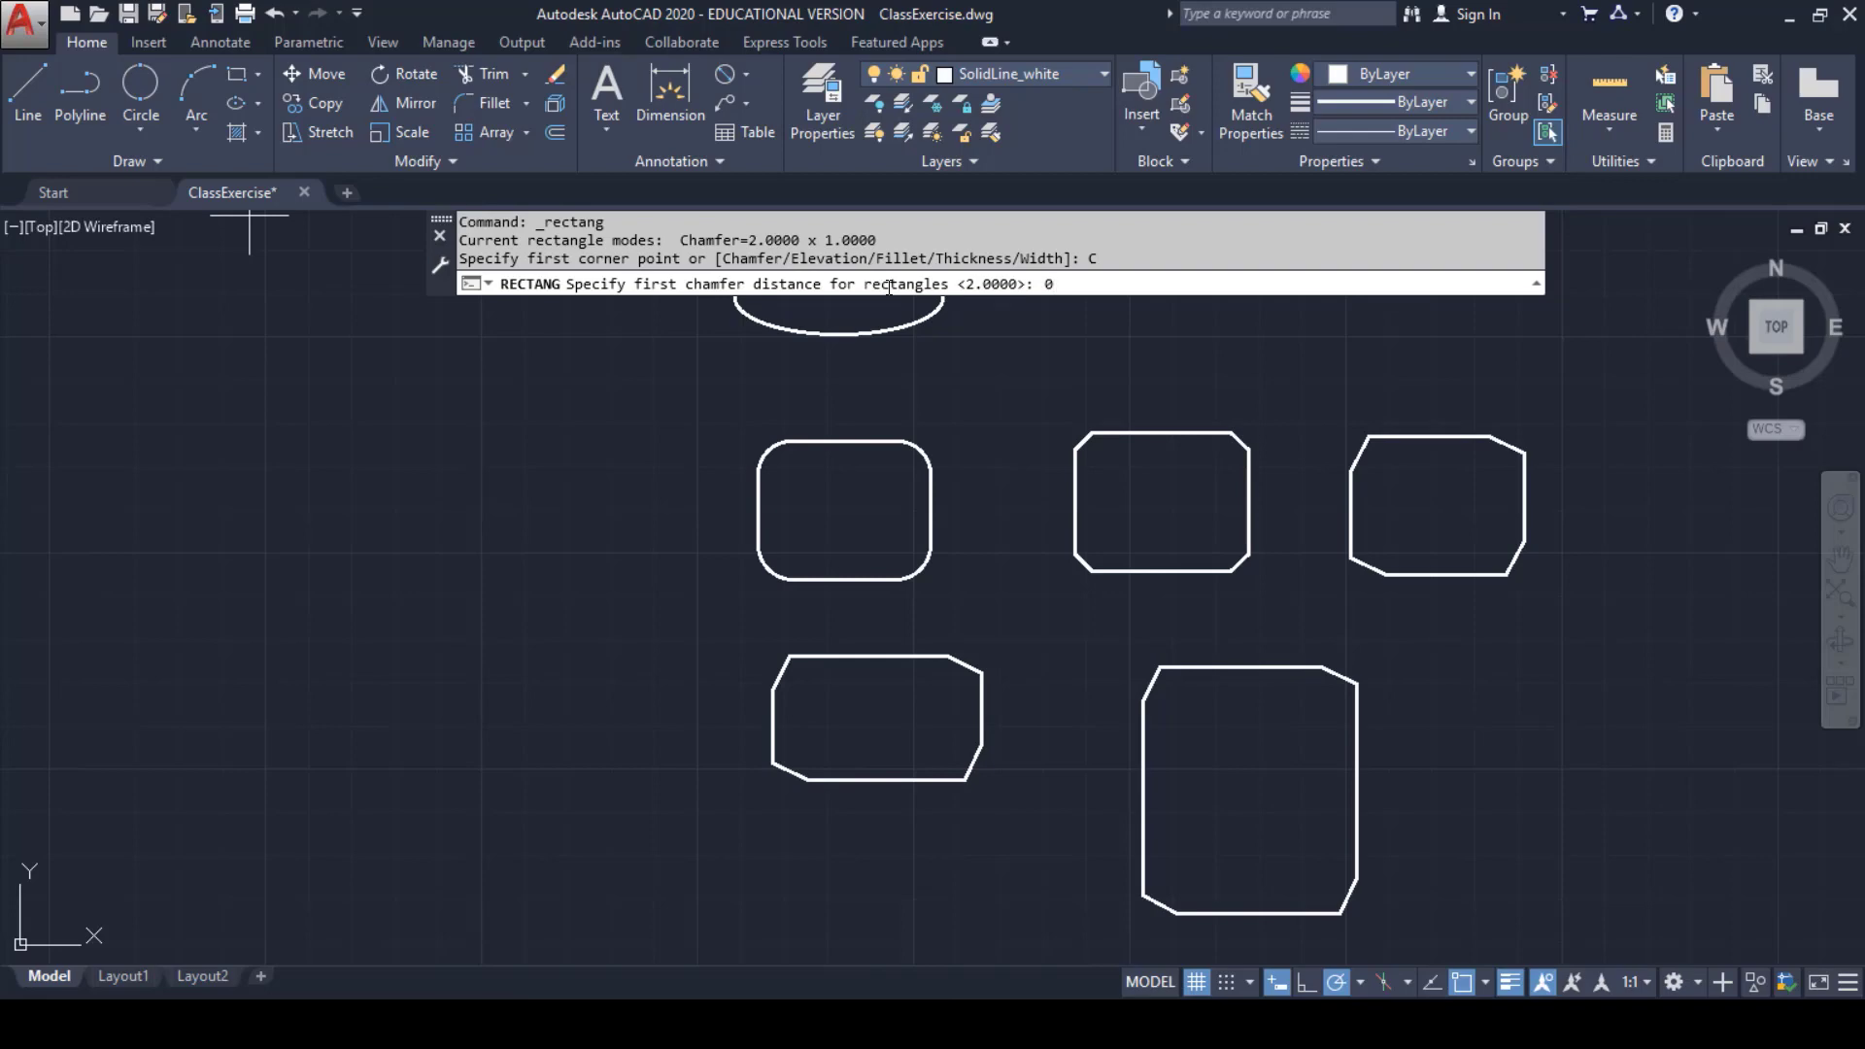
key(Return)
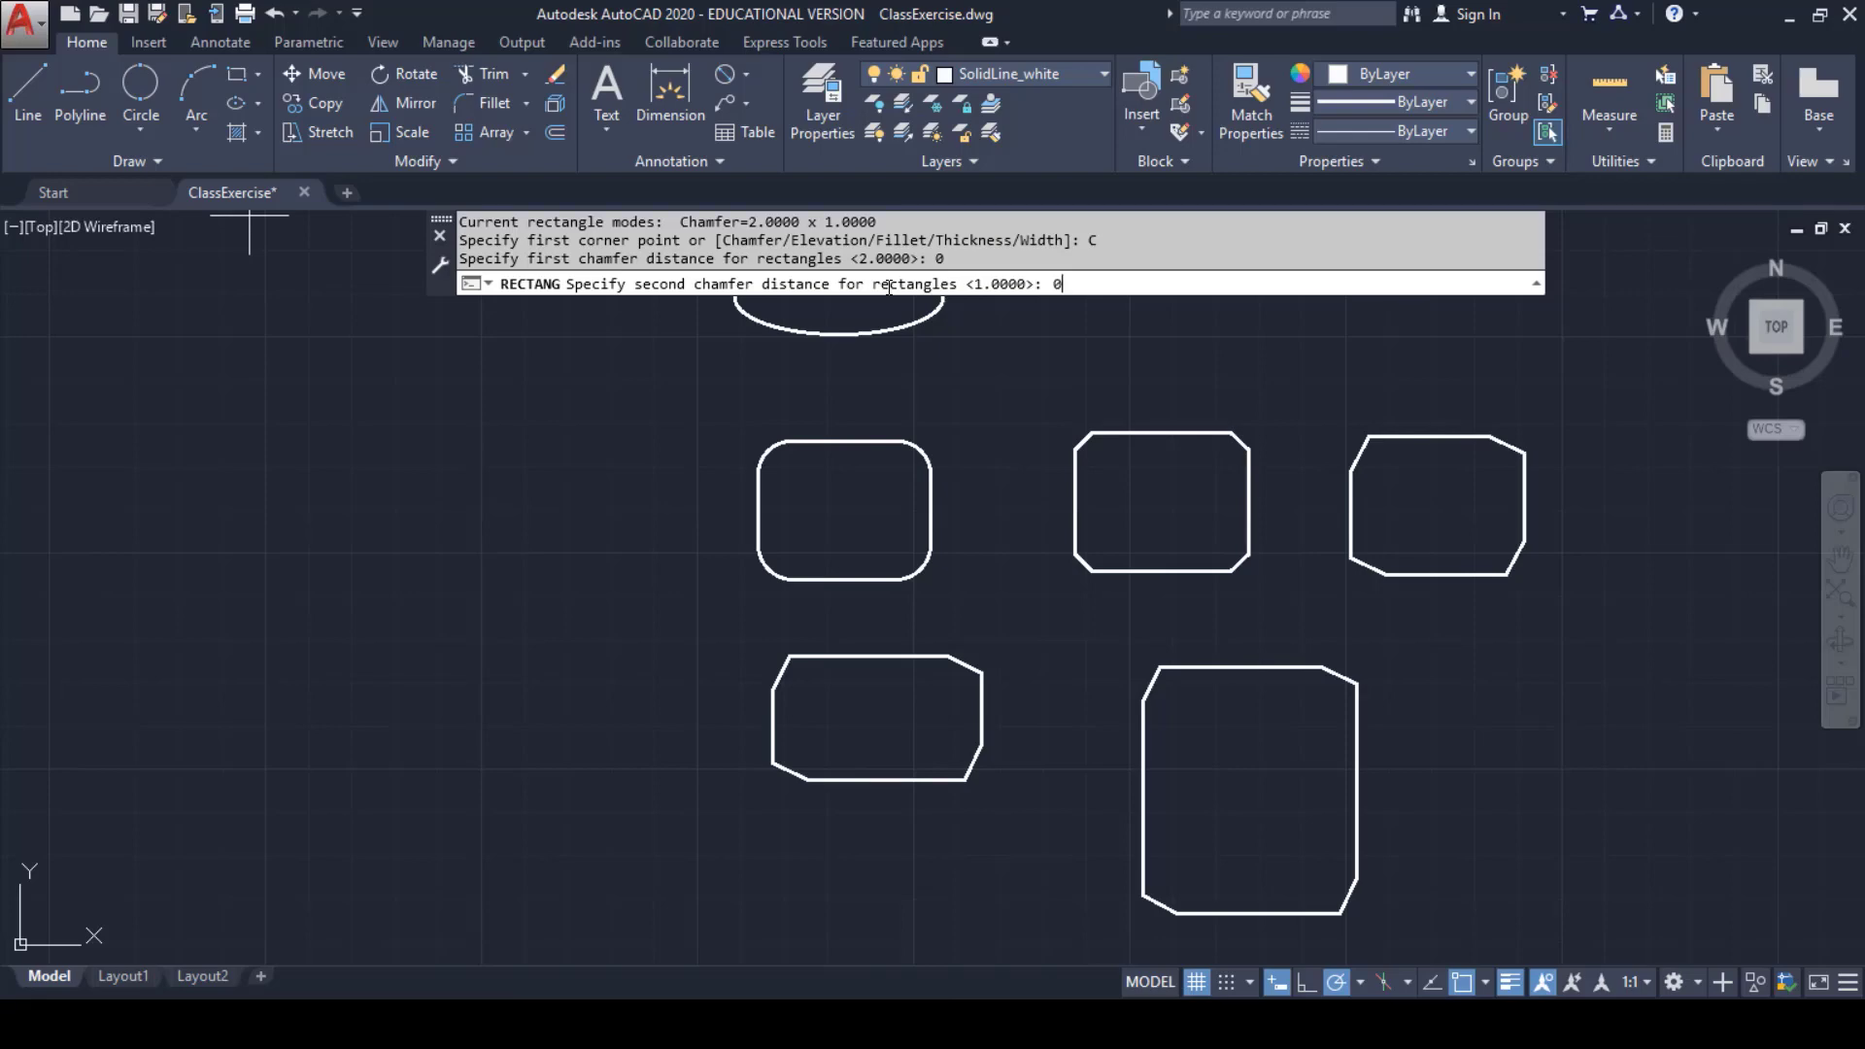
key(Return)
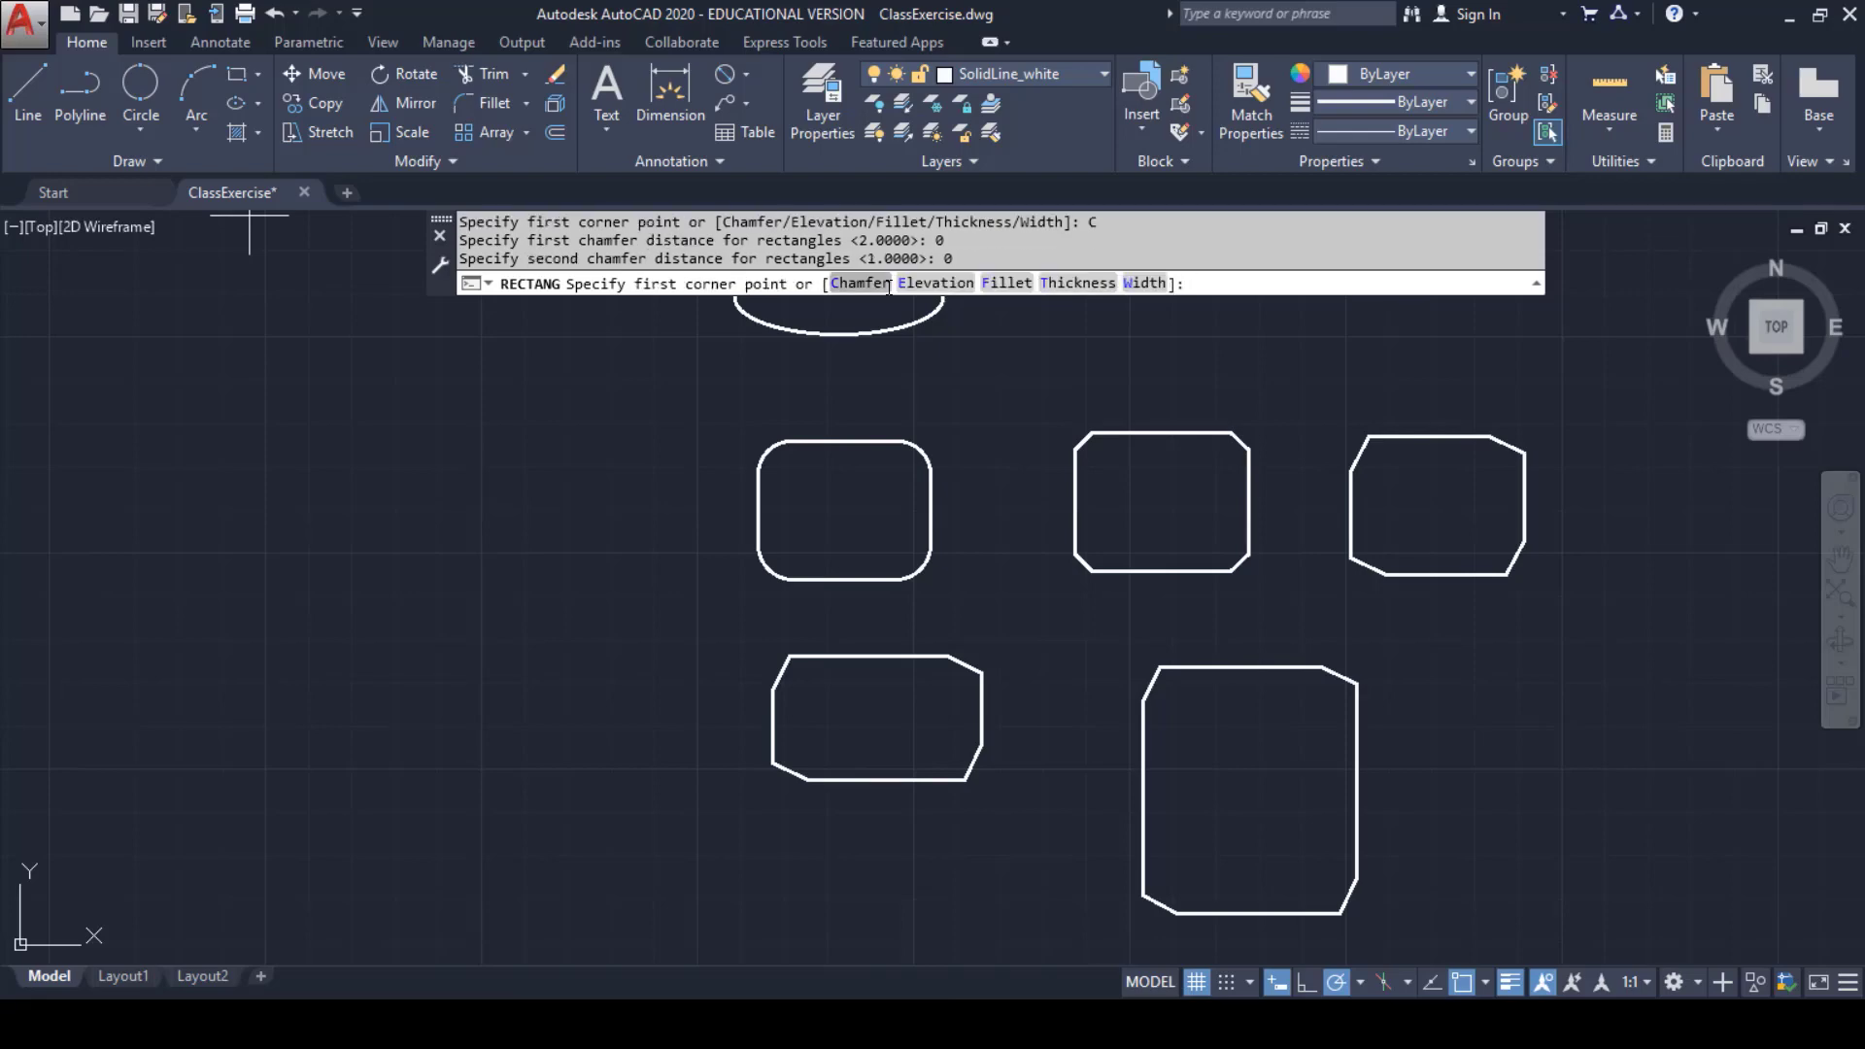
click(1429, 668)
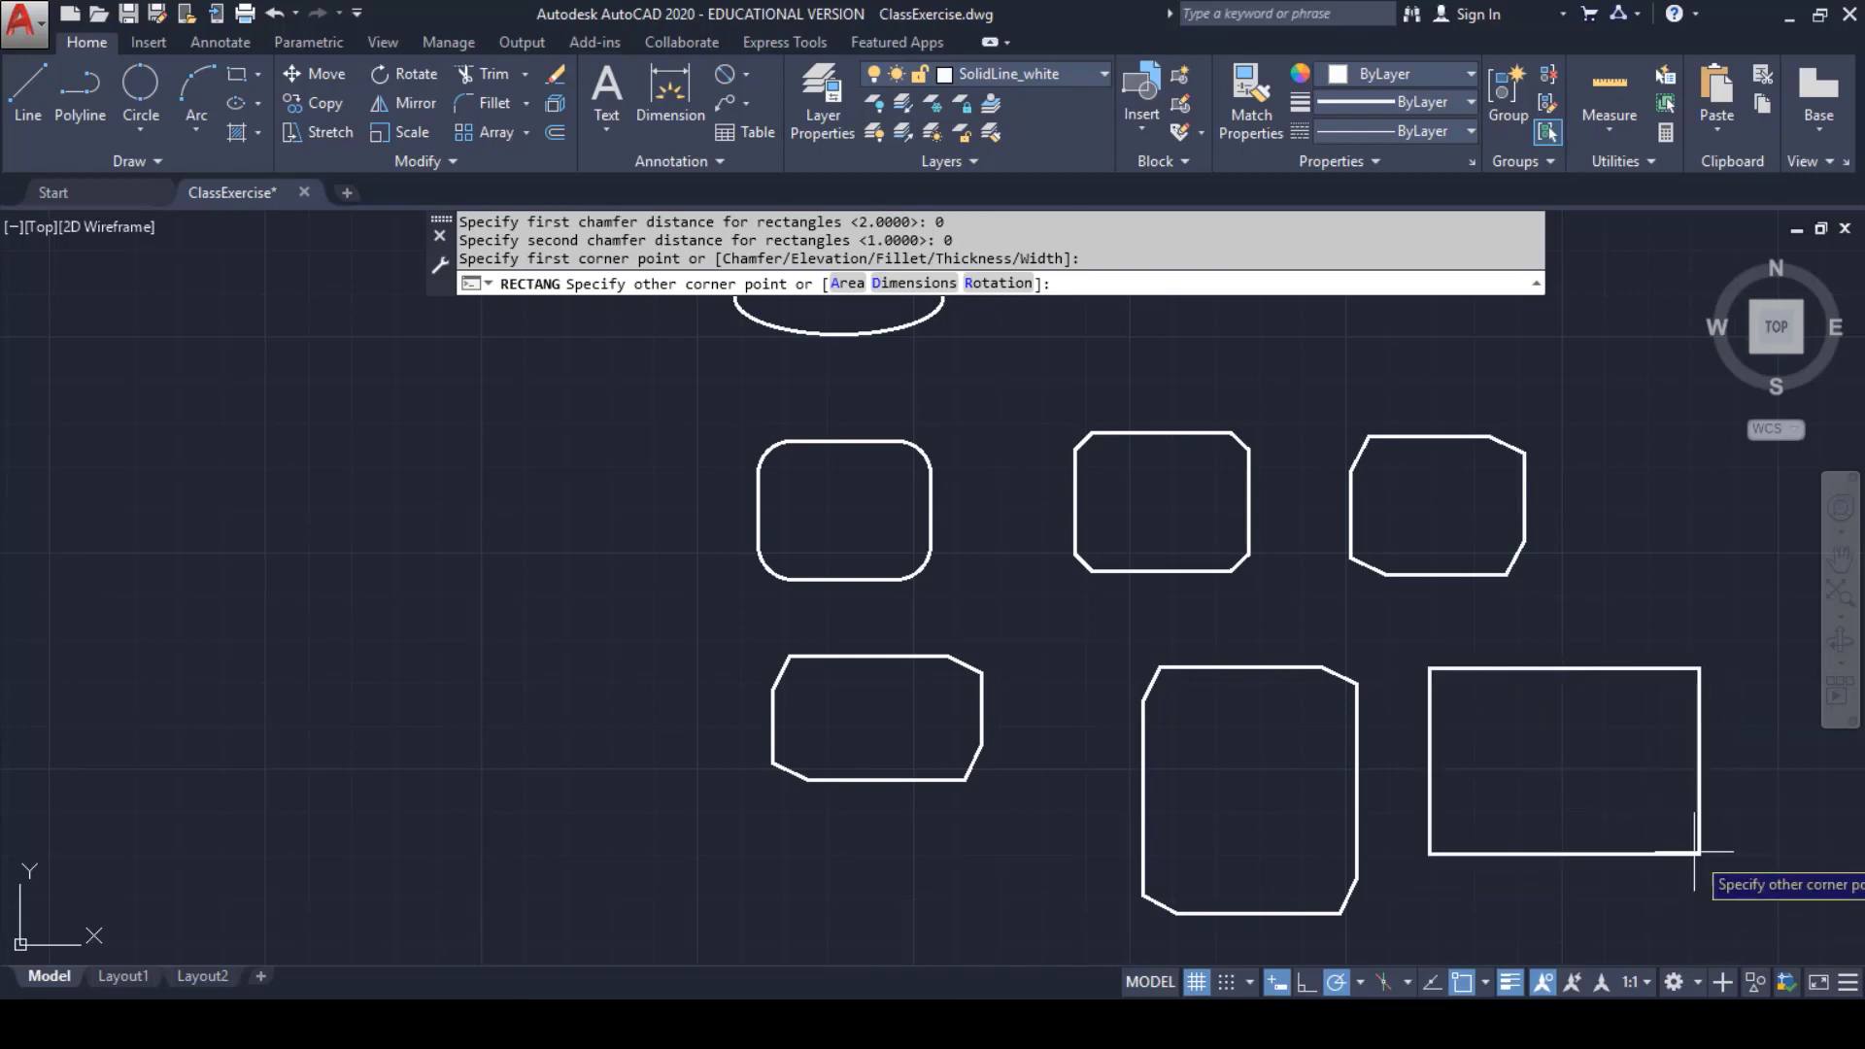
click(1649, 837)
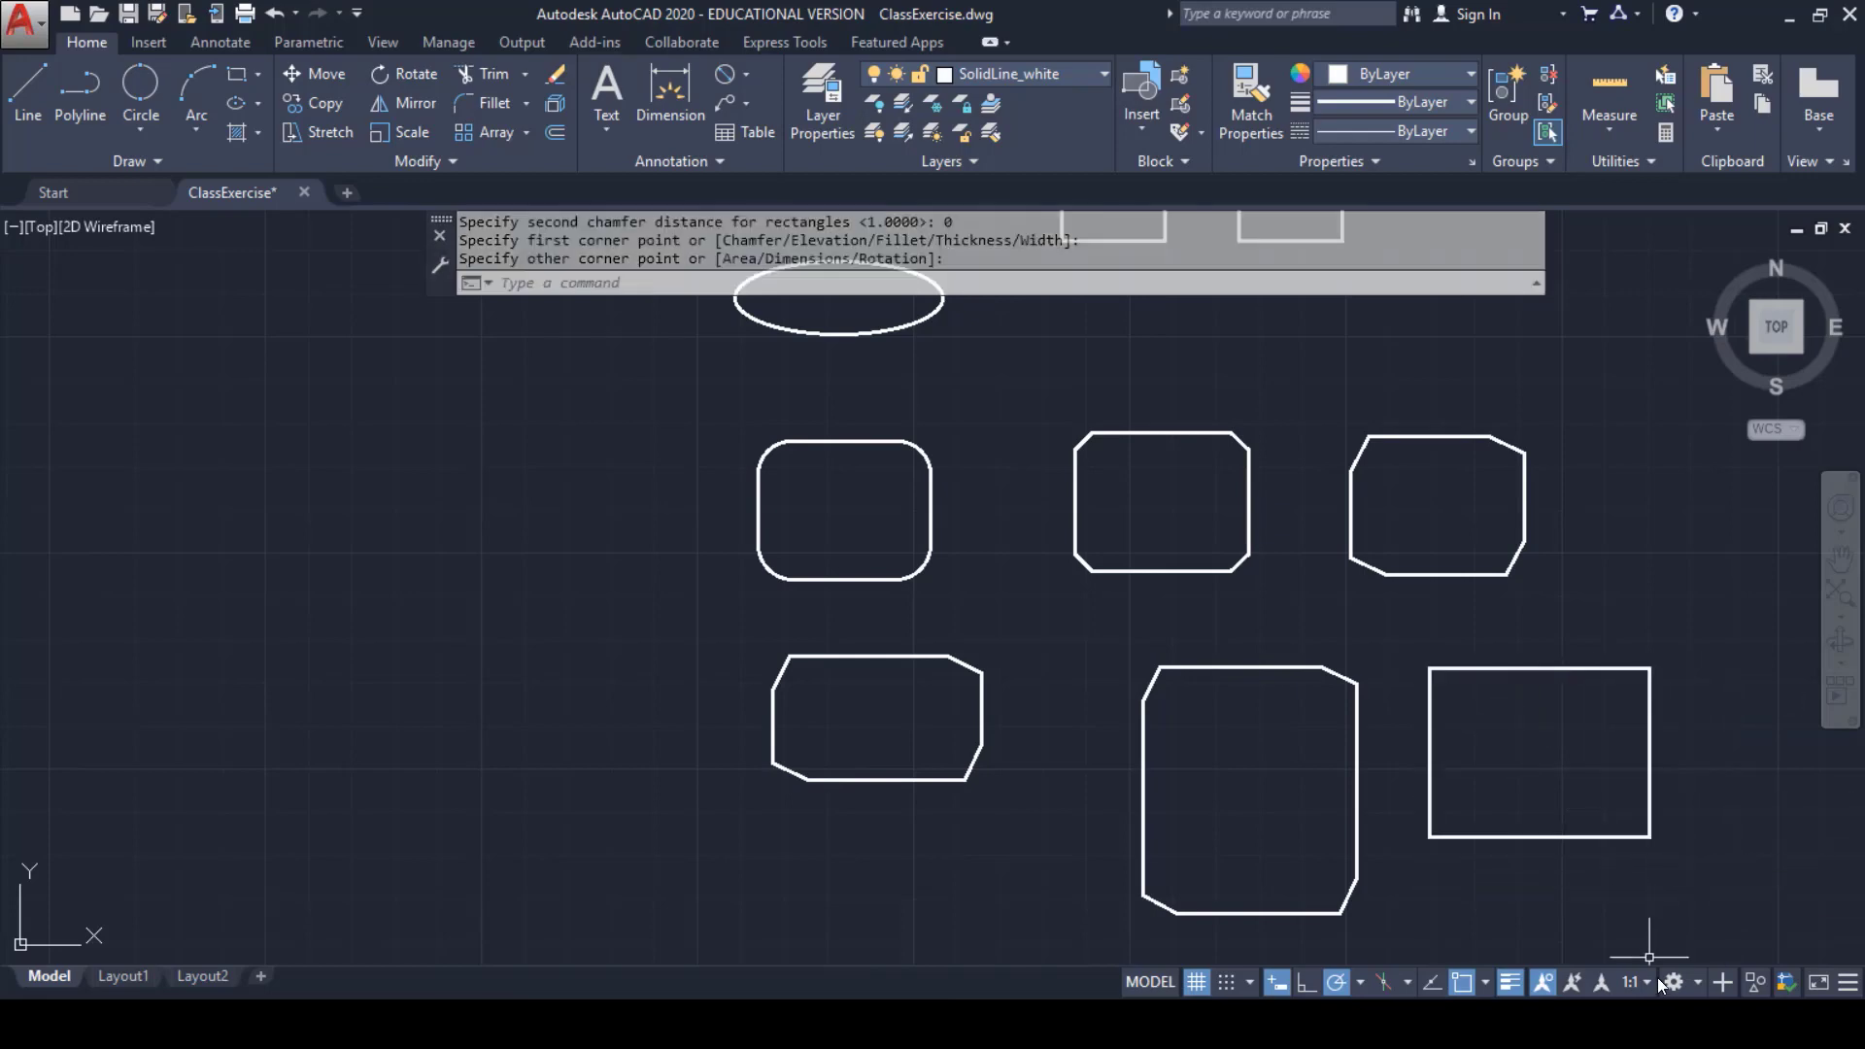
key(Escape)
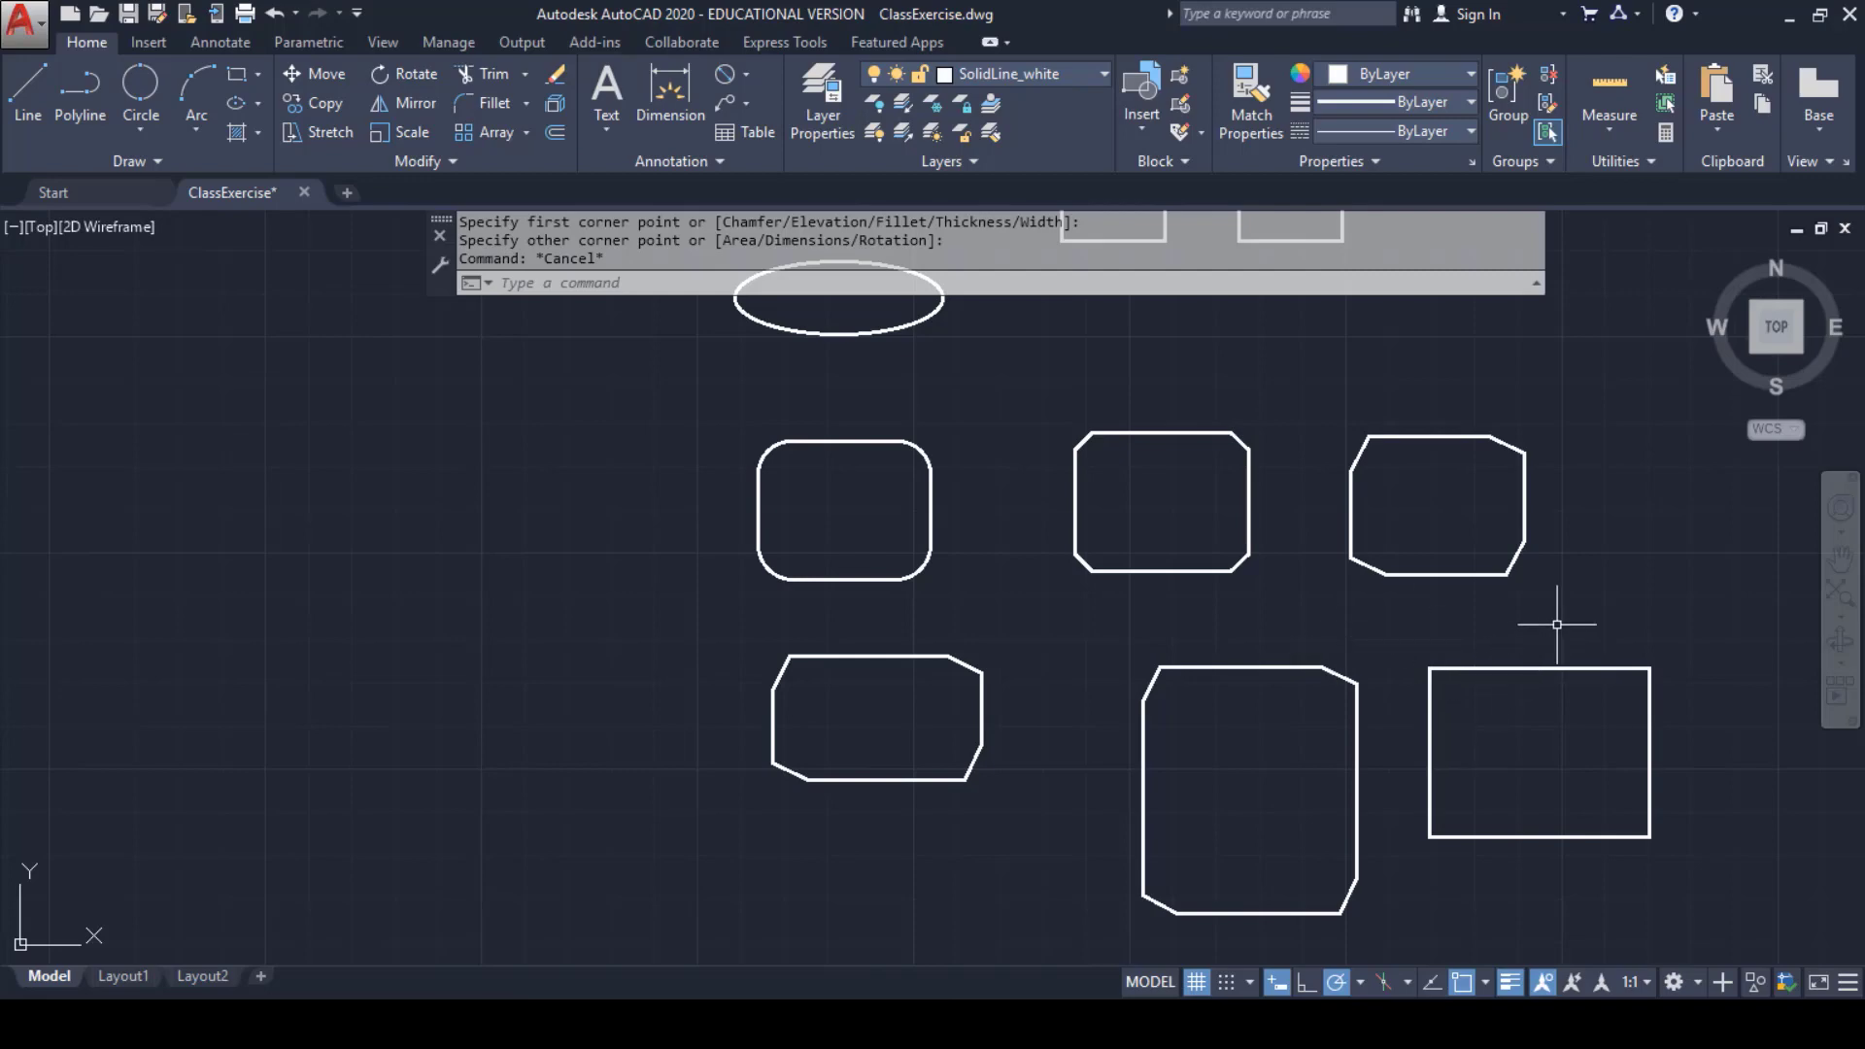
- Check the dimensions of the rectangles with inscribed circles in the Part 2 PDF in Acrobat Reader and return to AutoCAD
mouse_move(1557, 625)
middle_down()
mouse_move(1458, 541)
mouse_move(1204, 446)
mouse_move(1169, 463)
middle_up()
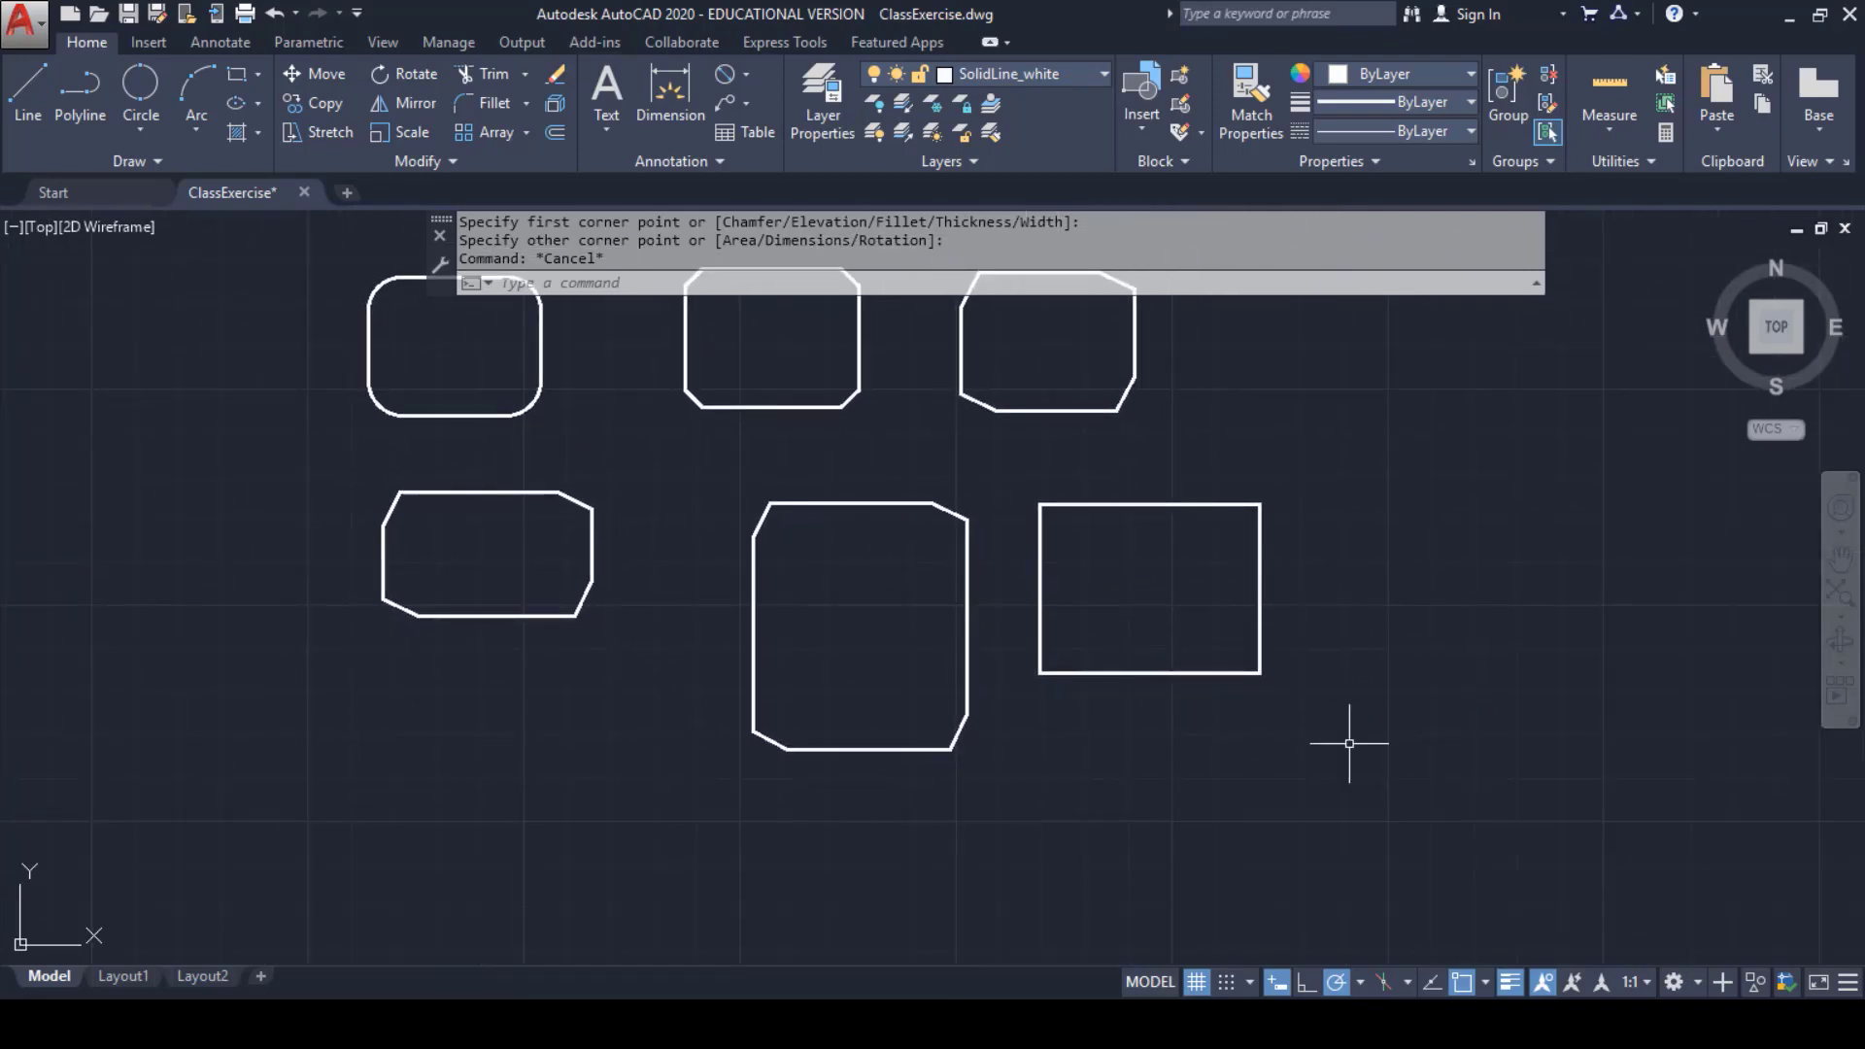
middle_drag(1349, 743, 1357, 521)
middle_drag(1324, 608, 1298, 489)
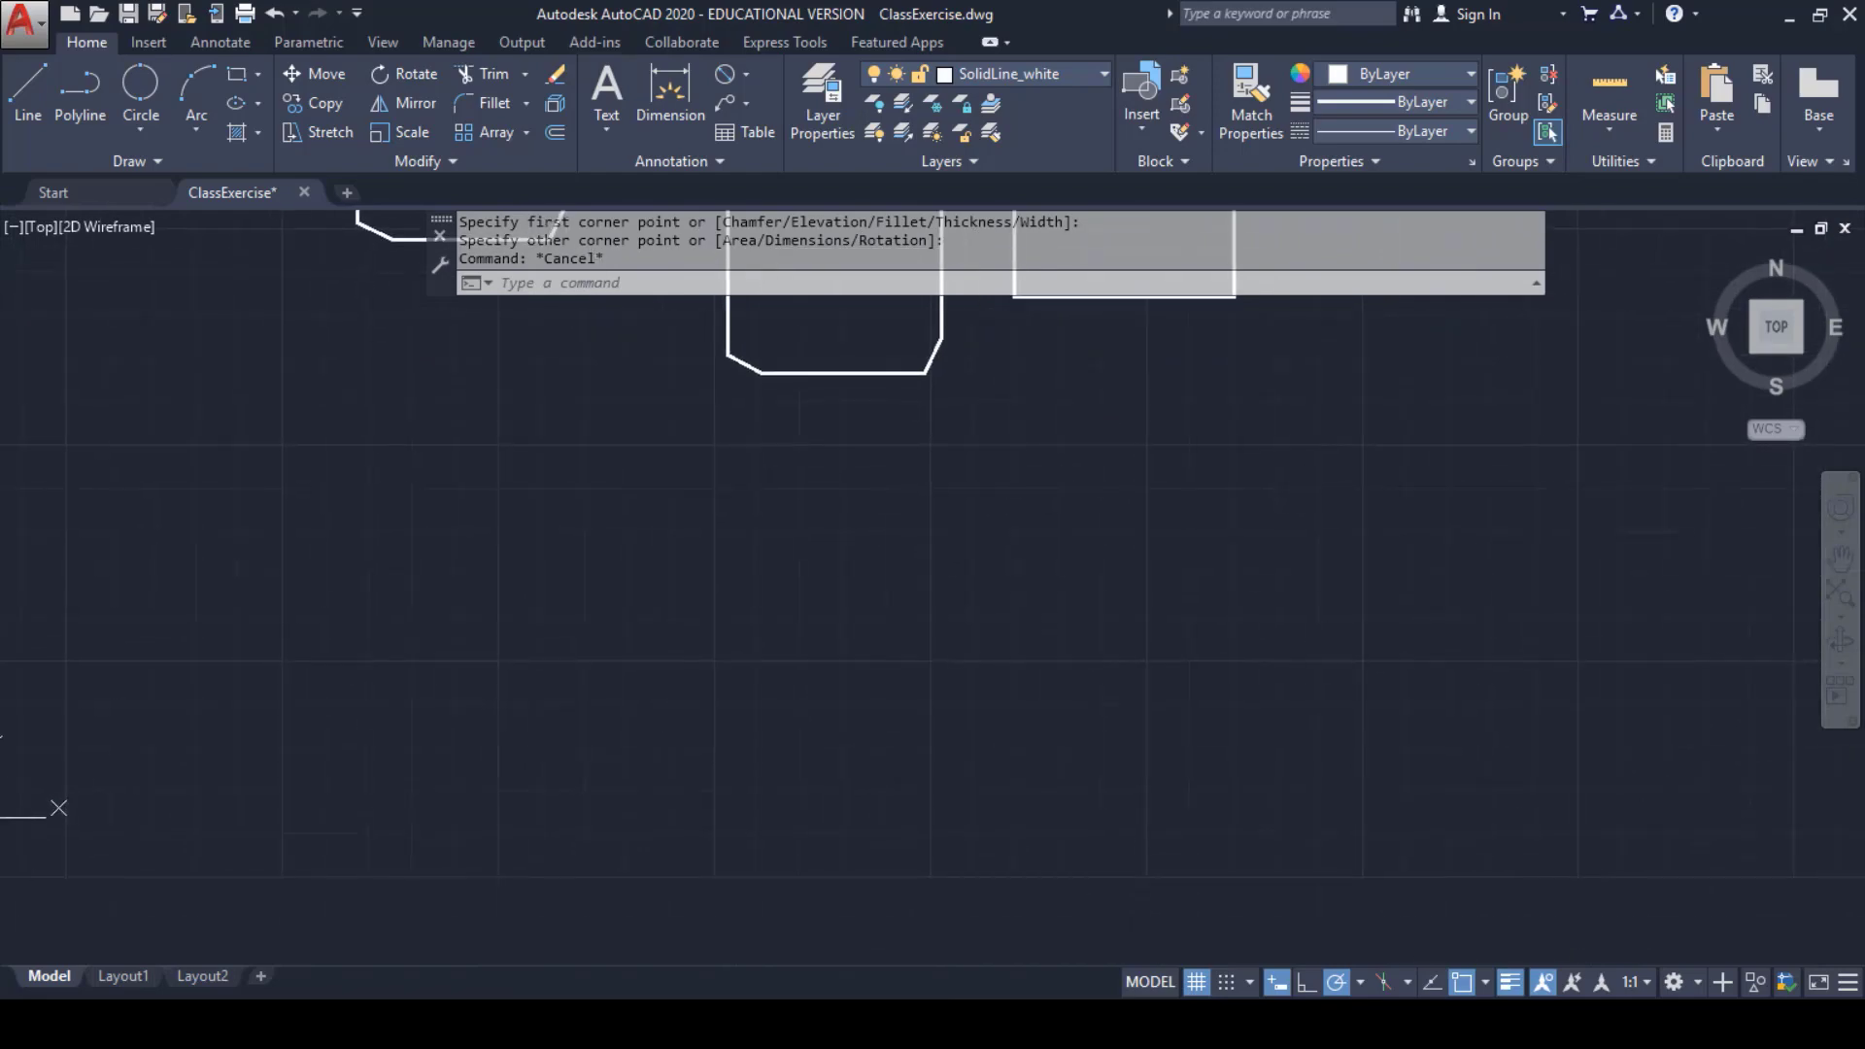
mouse_move(1055, 1025)
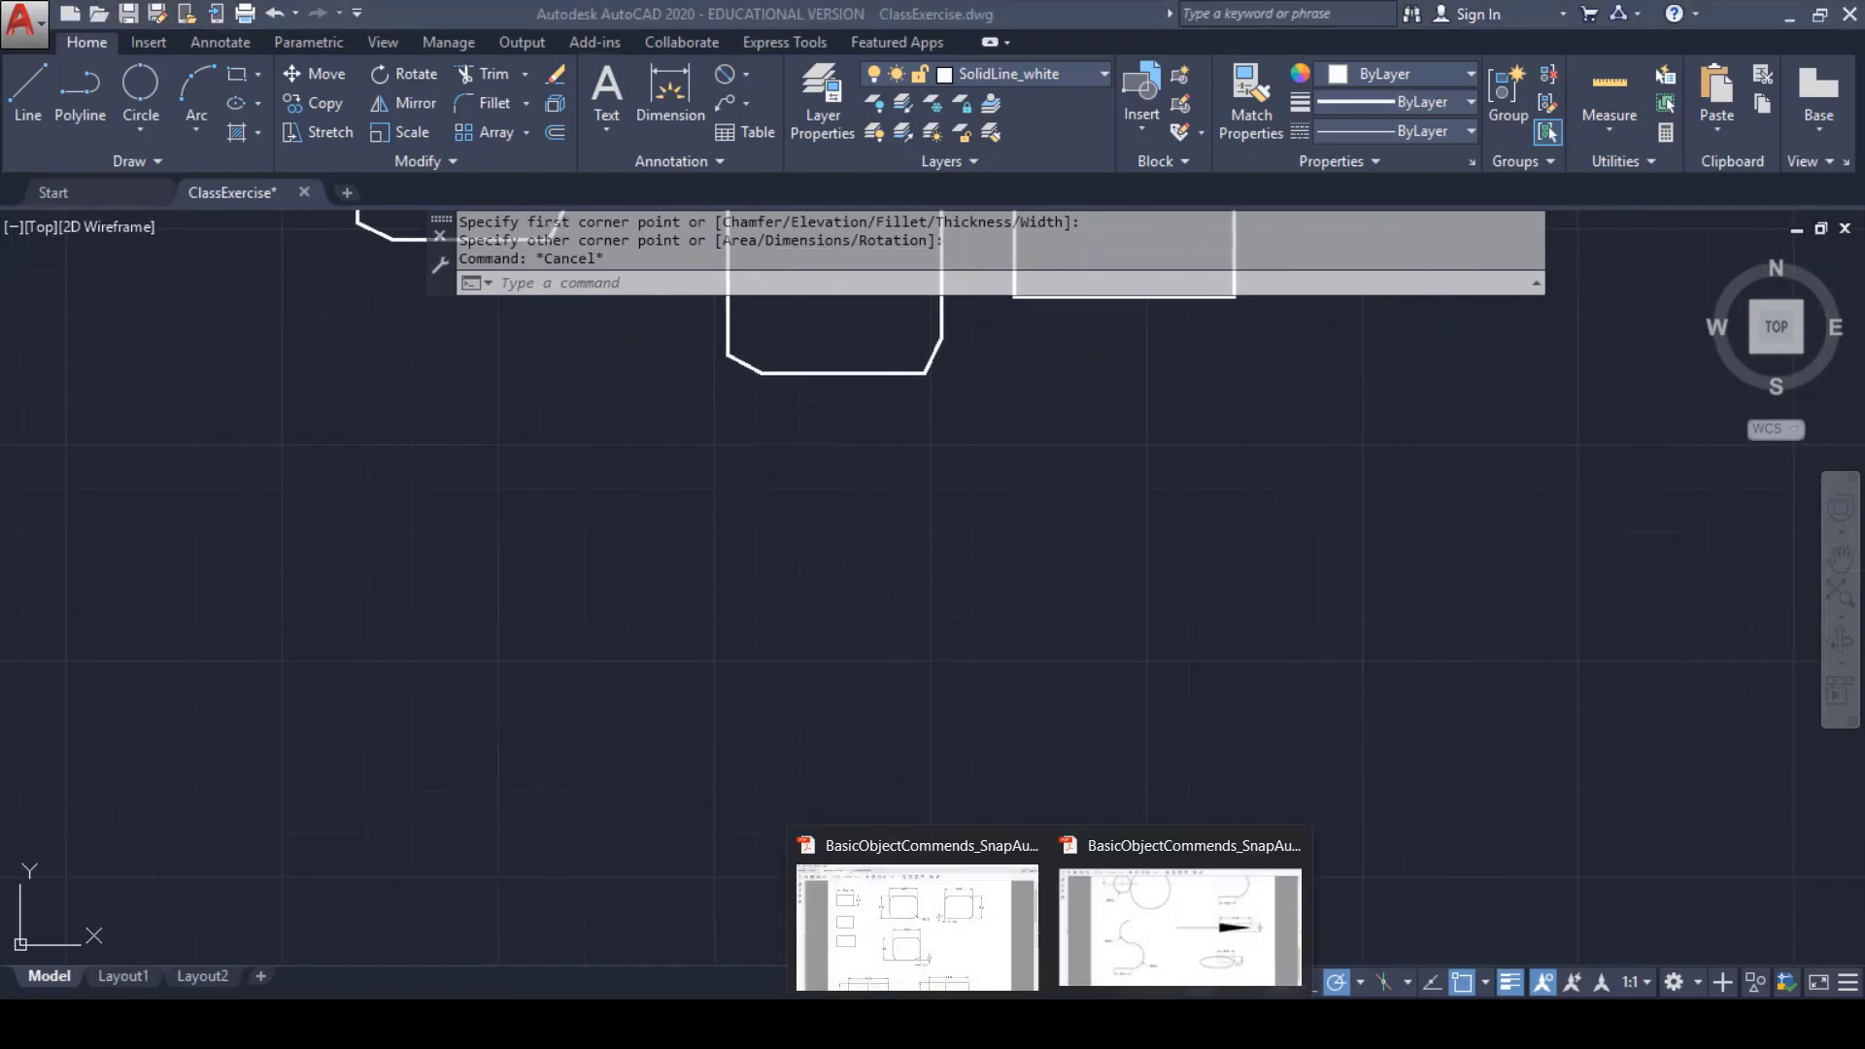
click(1001, 967)
scroll(582, 686, up, 1)
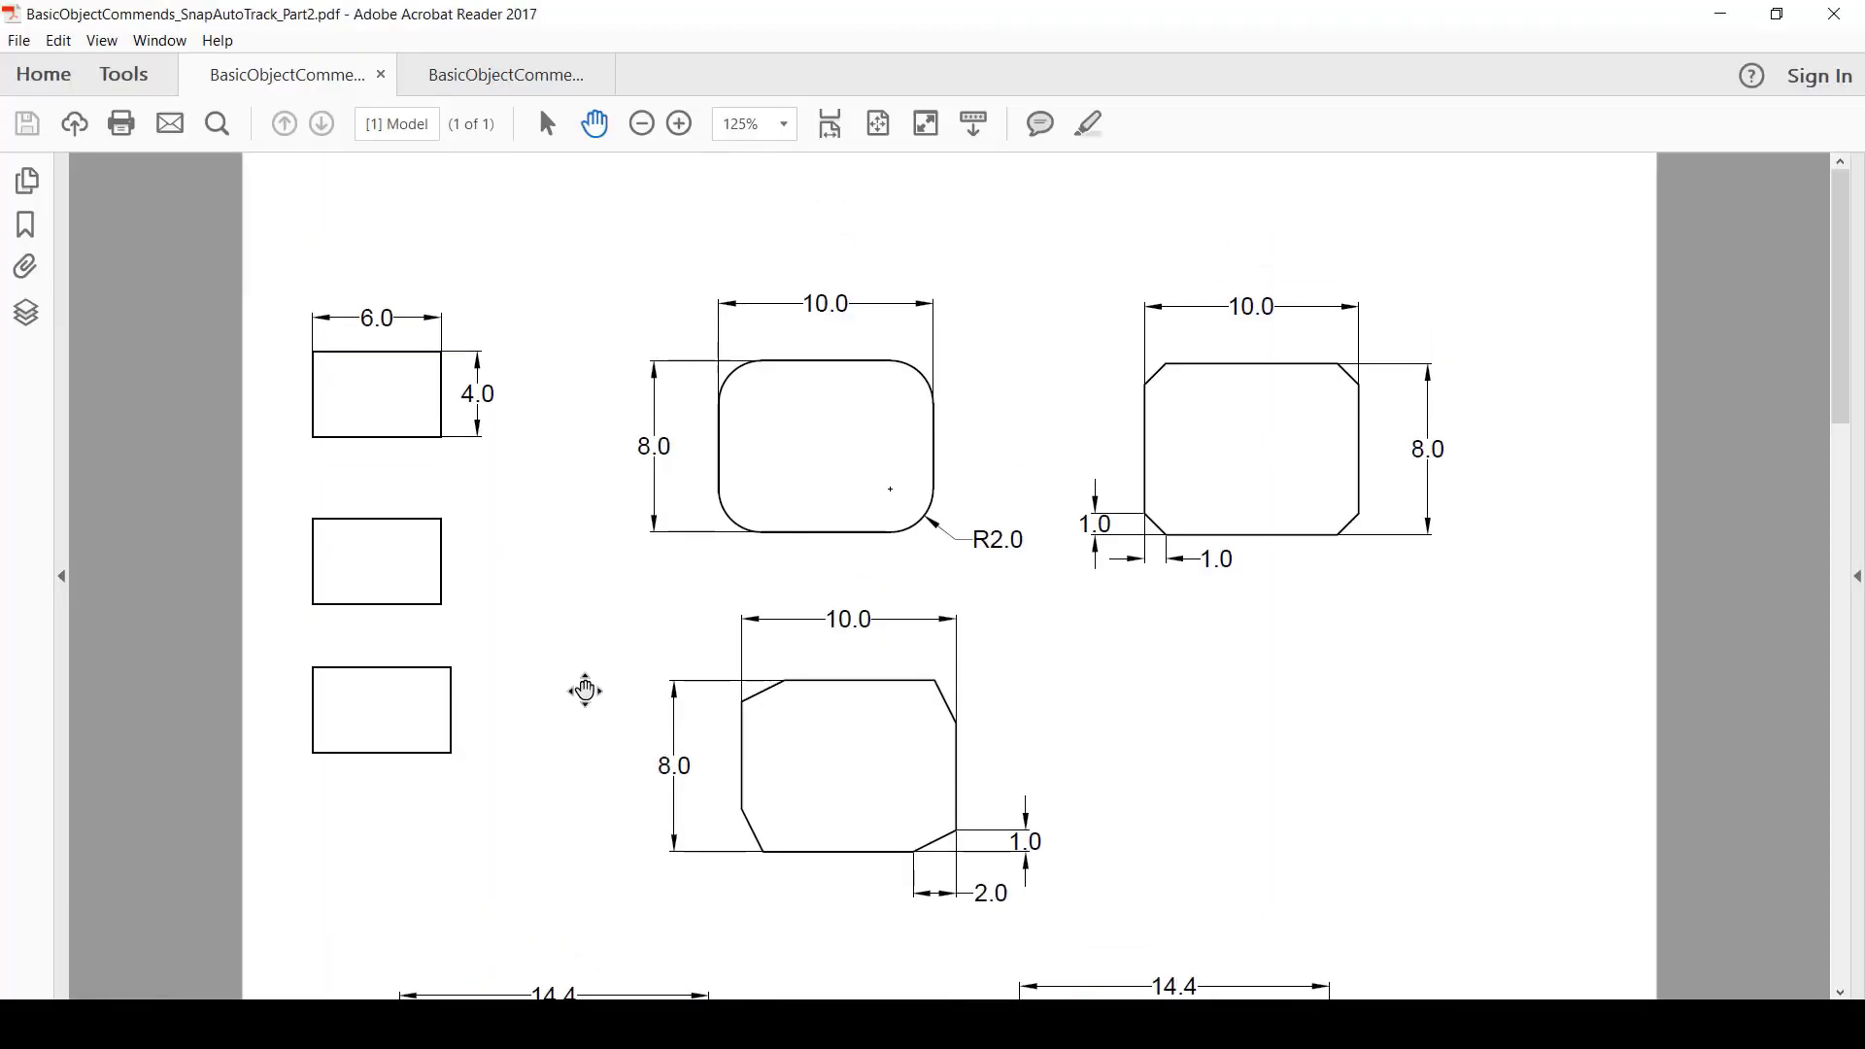
scroll(587, 695, down, 3)
scroll(594, 724, down, 2)
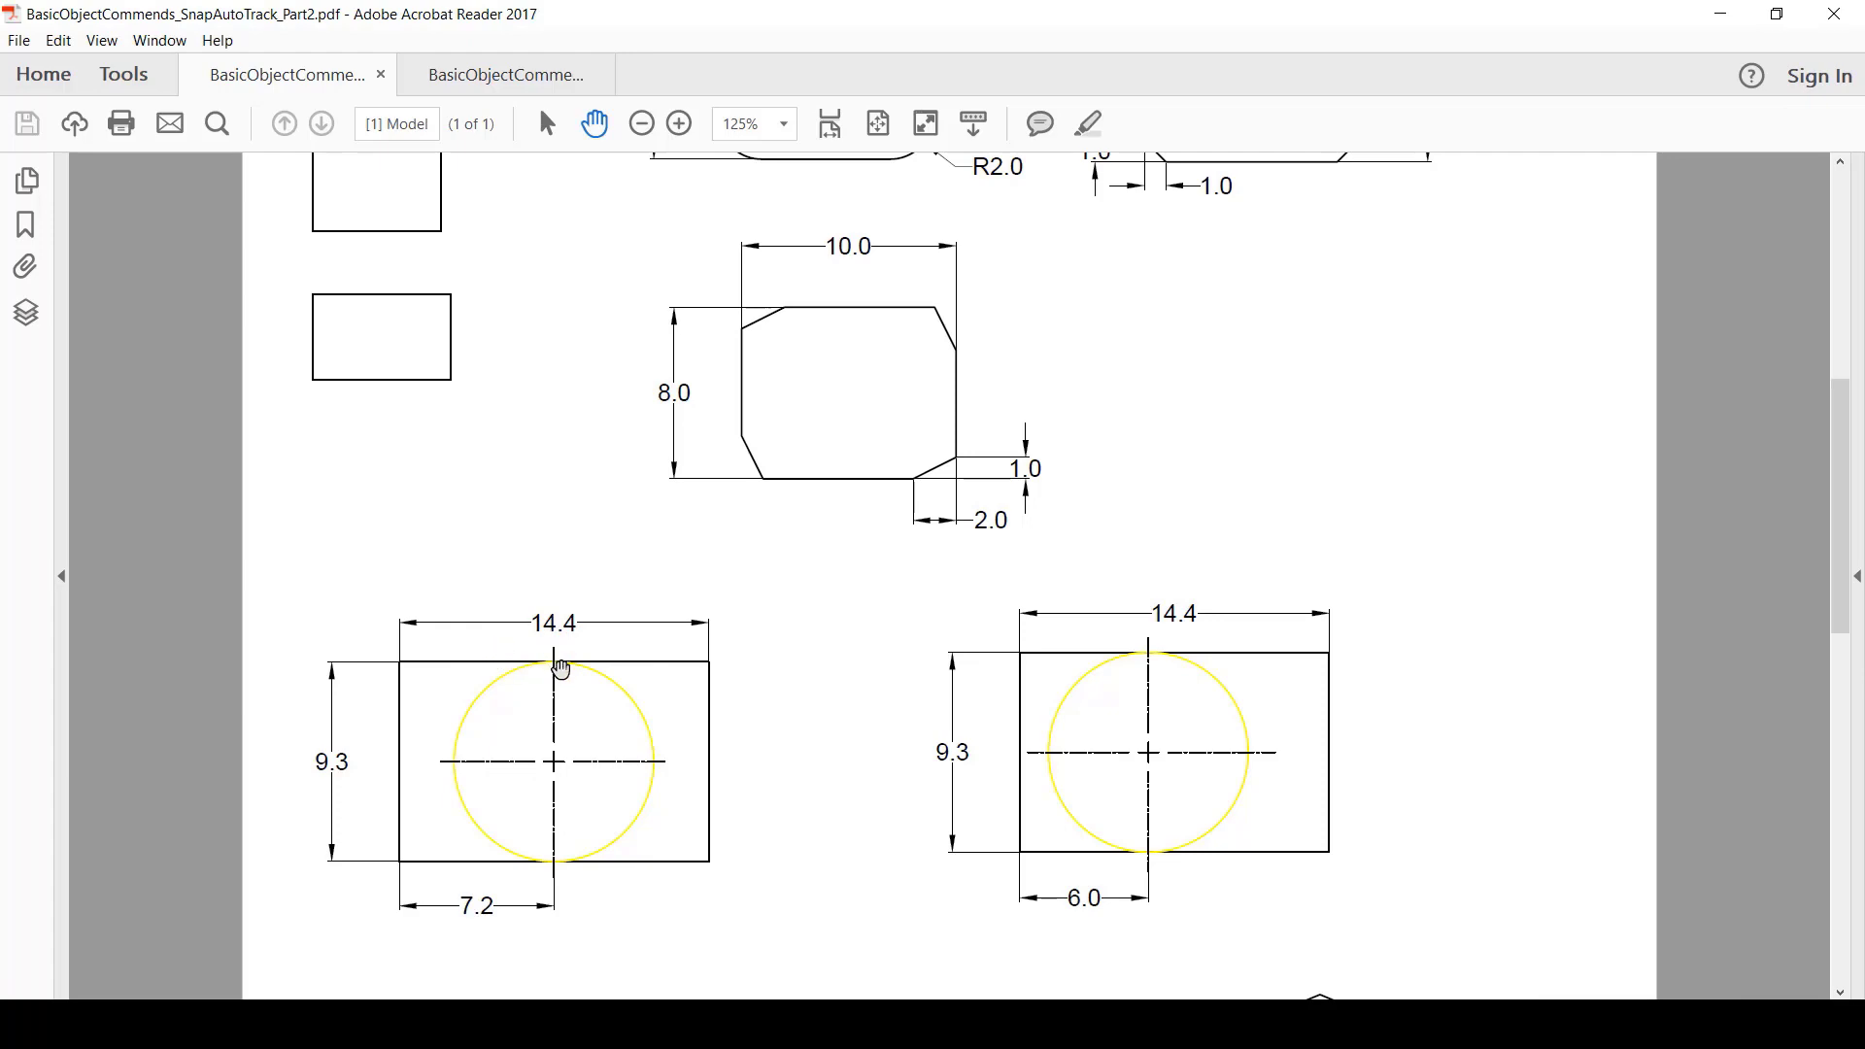
key(alt+Tab)
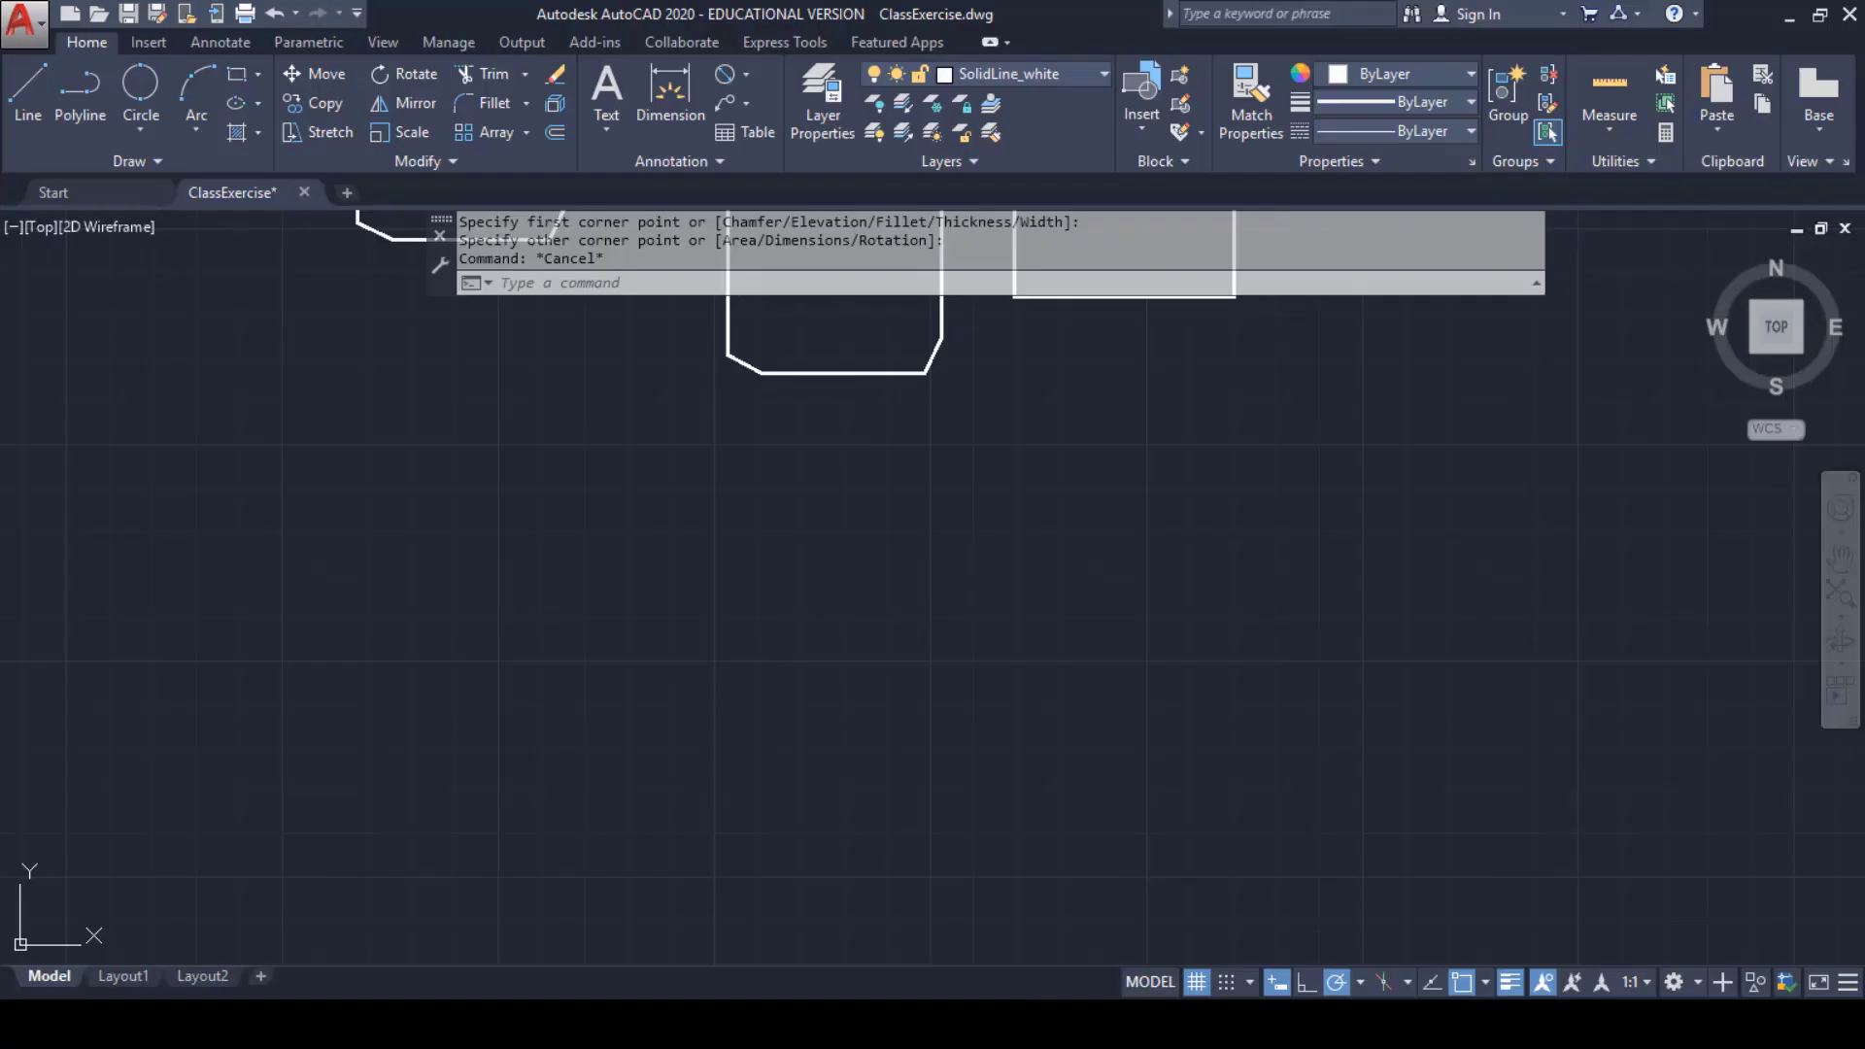
click(235, 74)
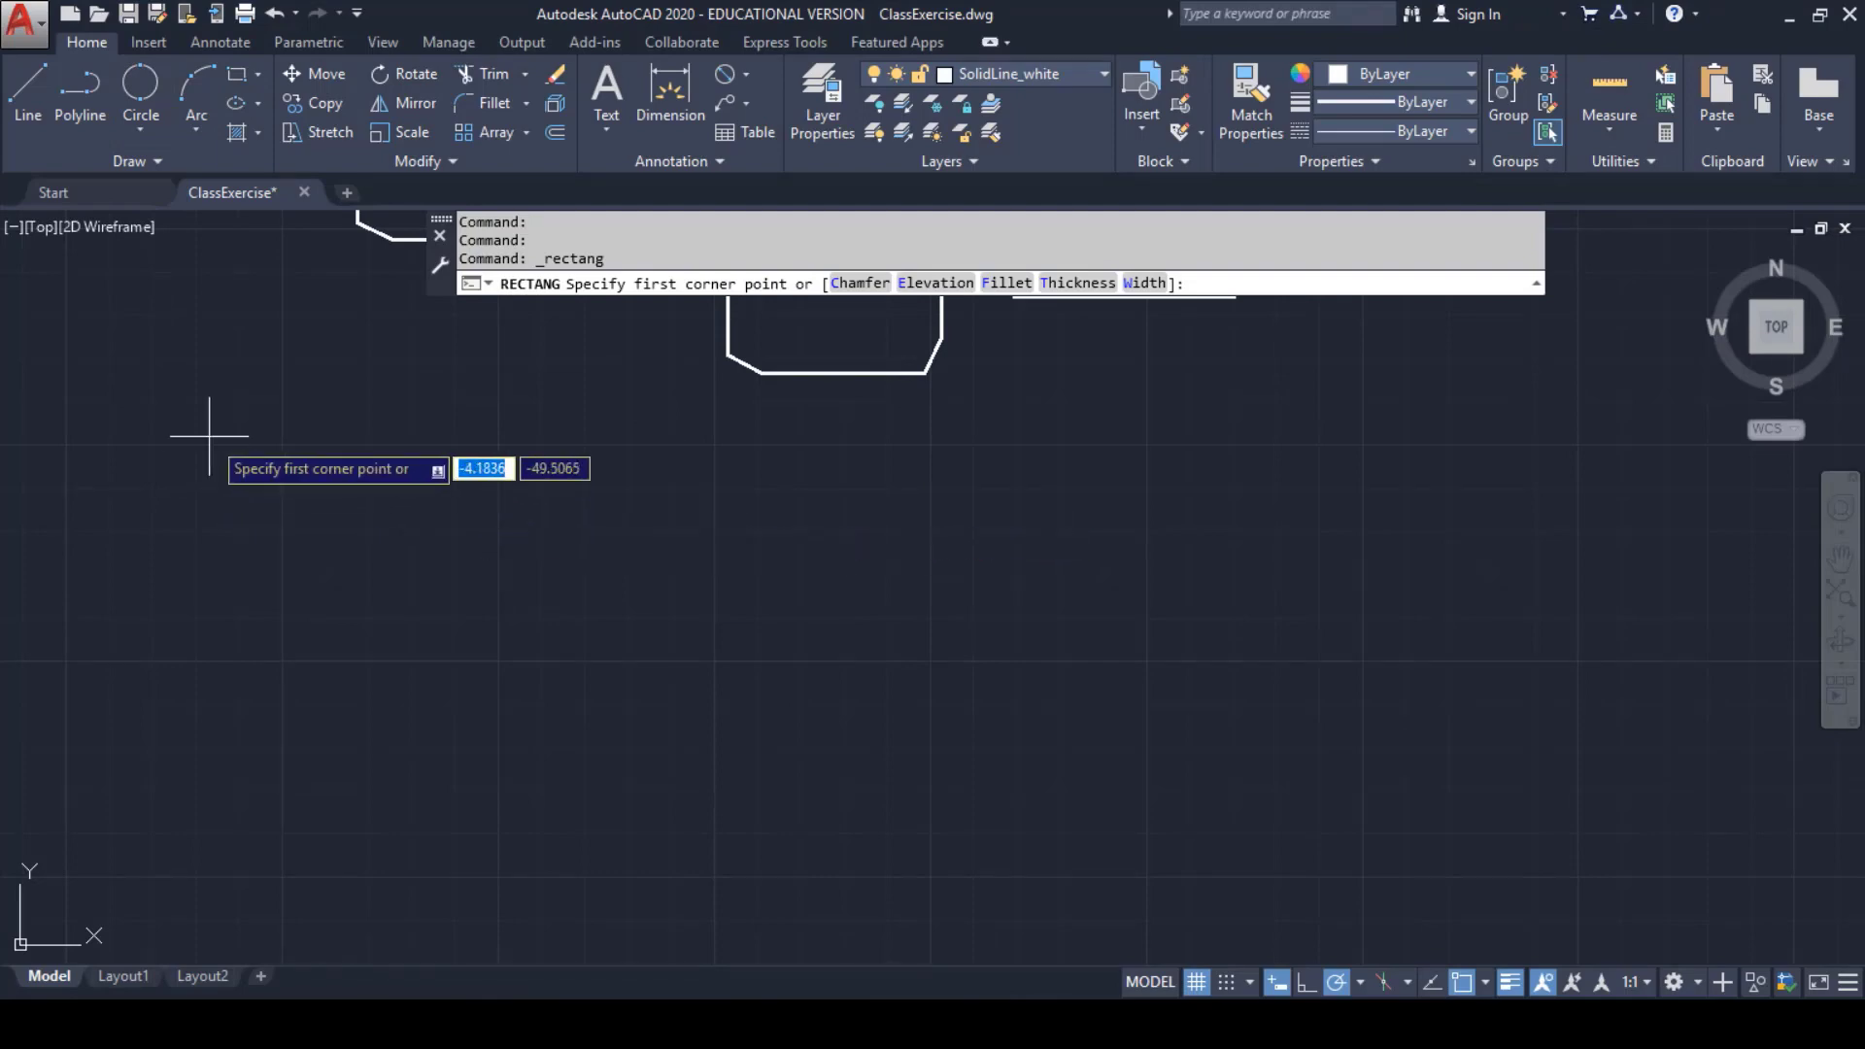
click(209, 436)
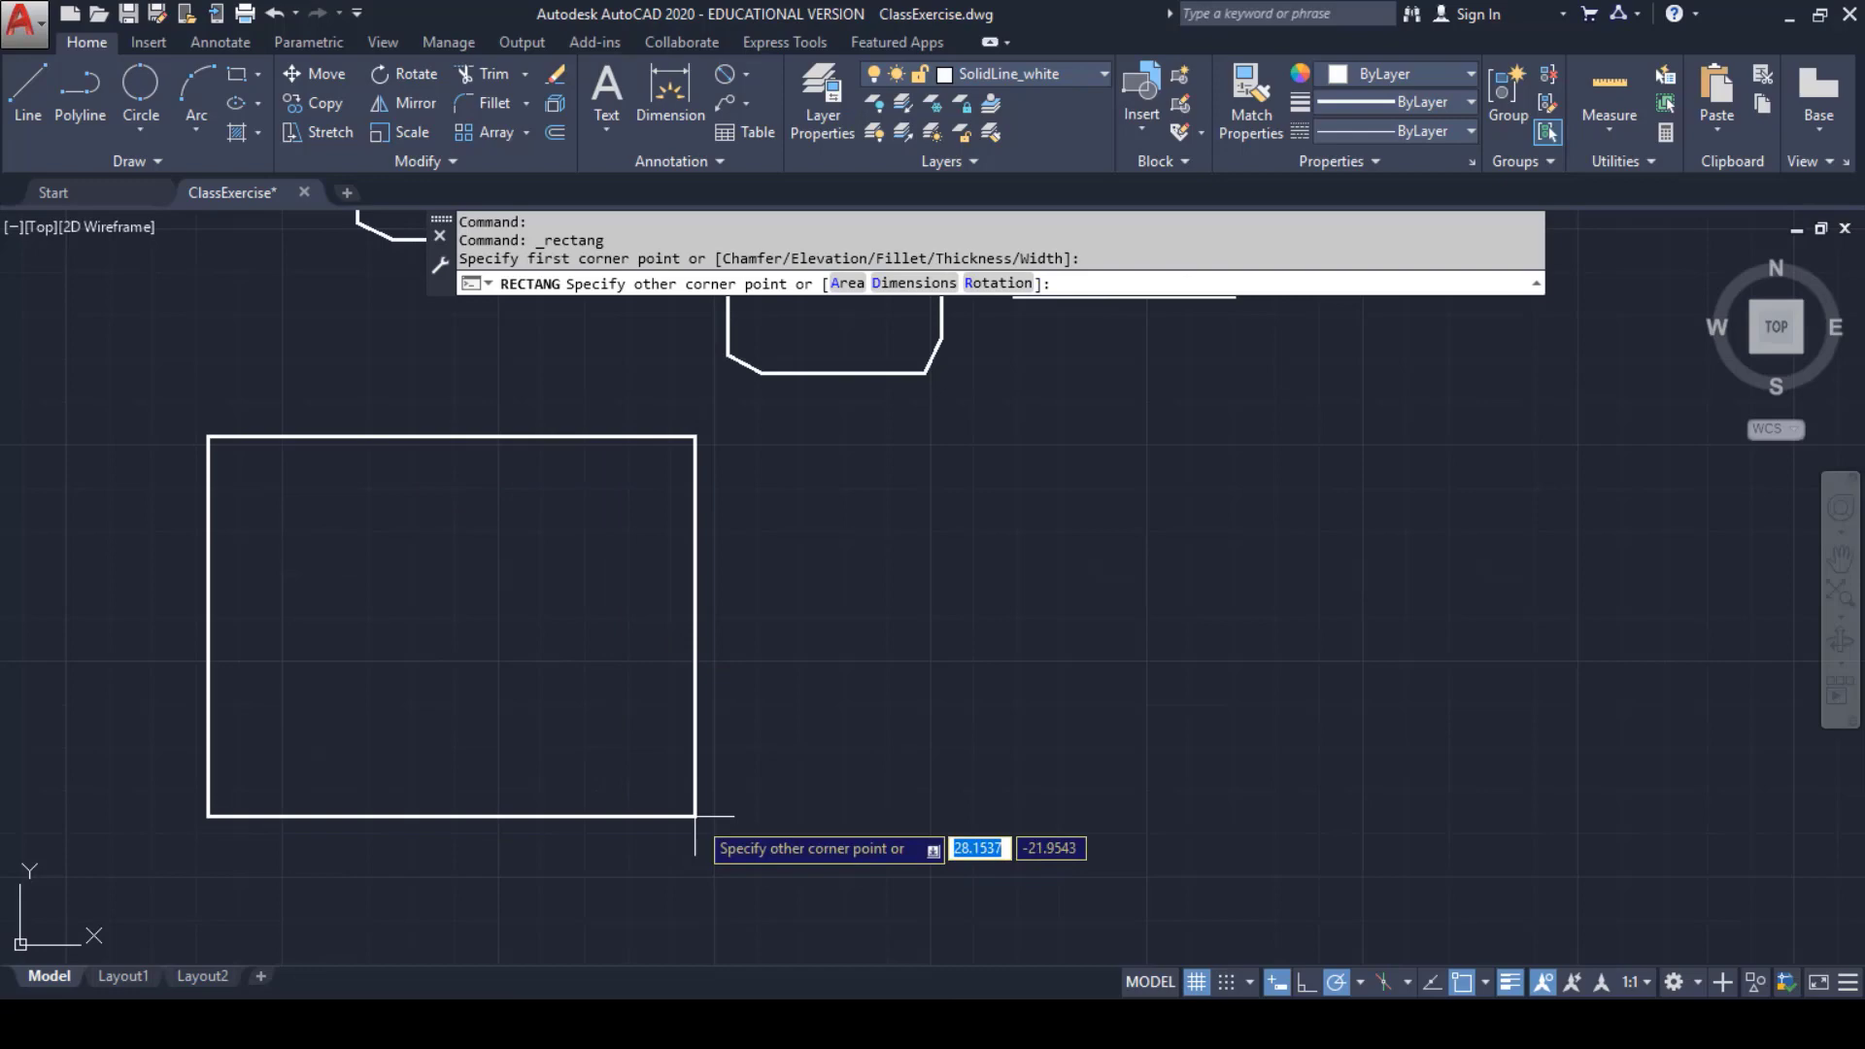
text(14.)
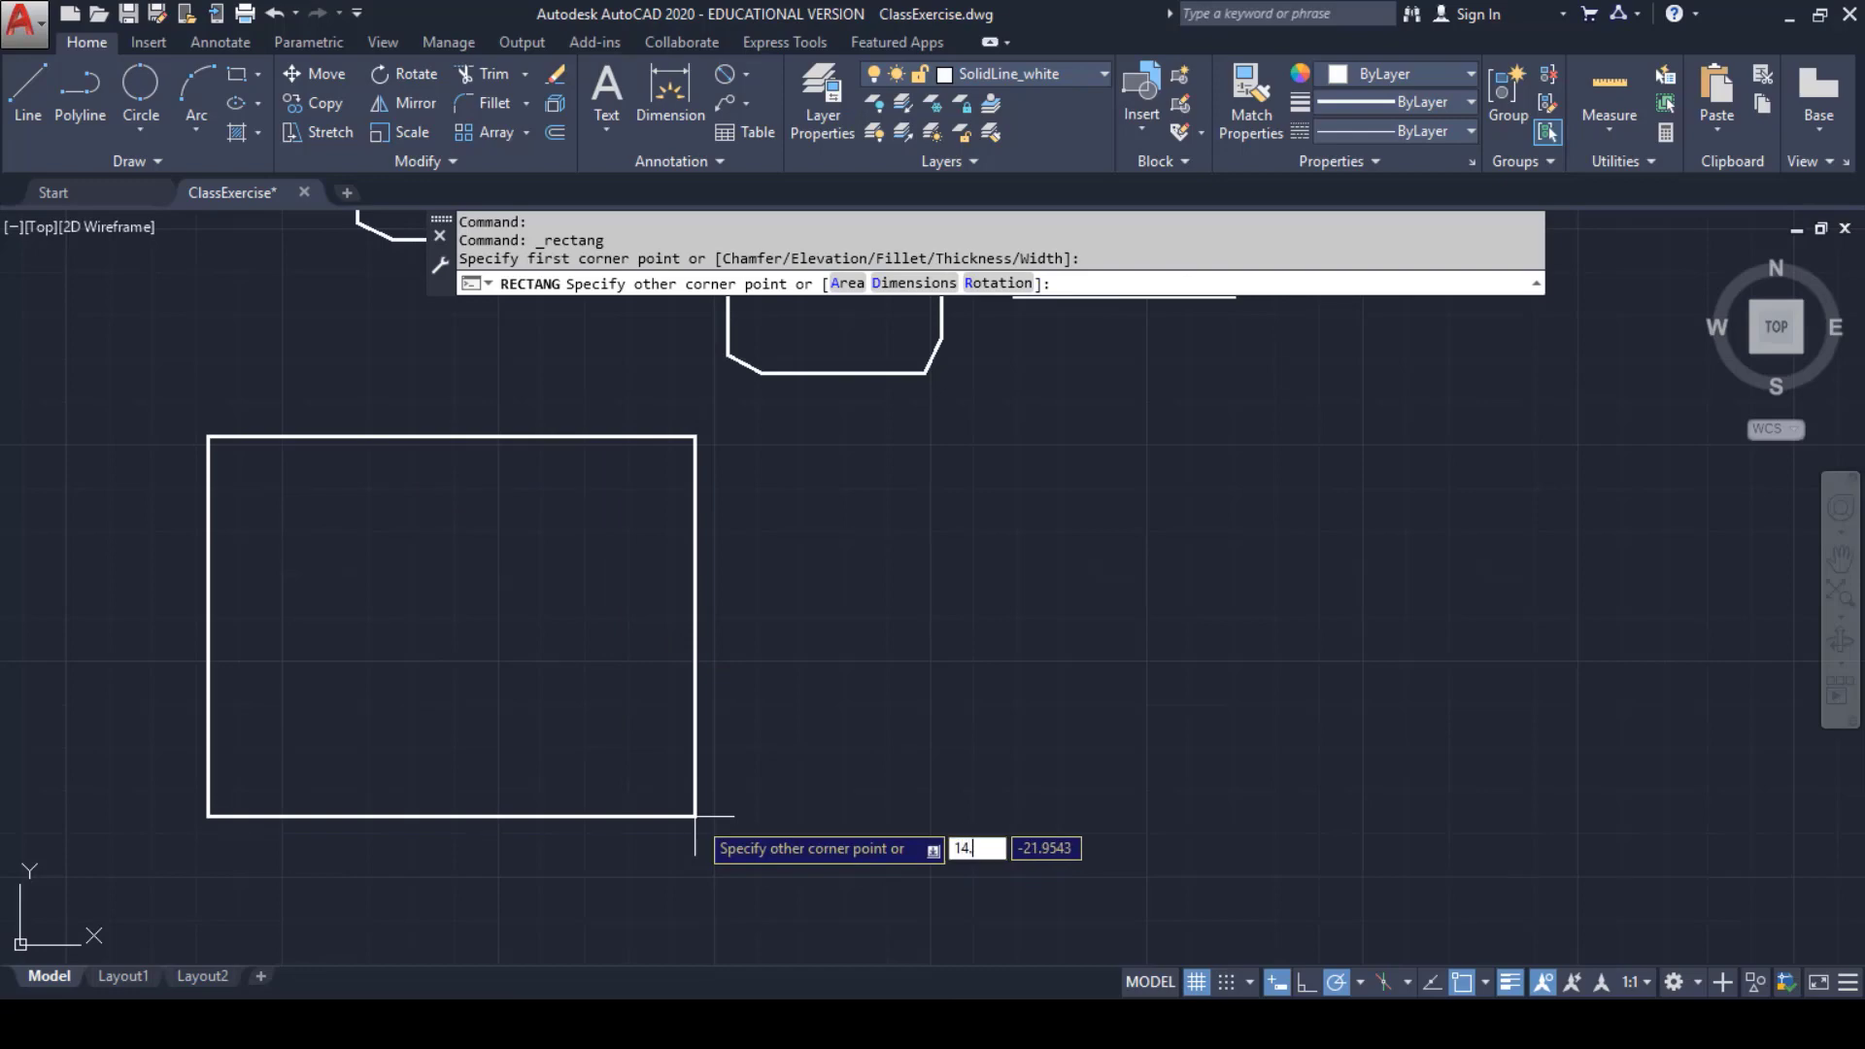
text(4)
key(Tab)
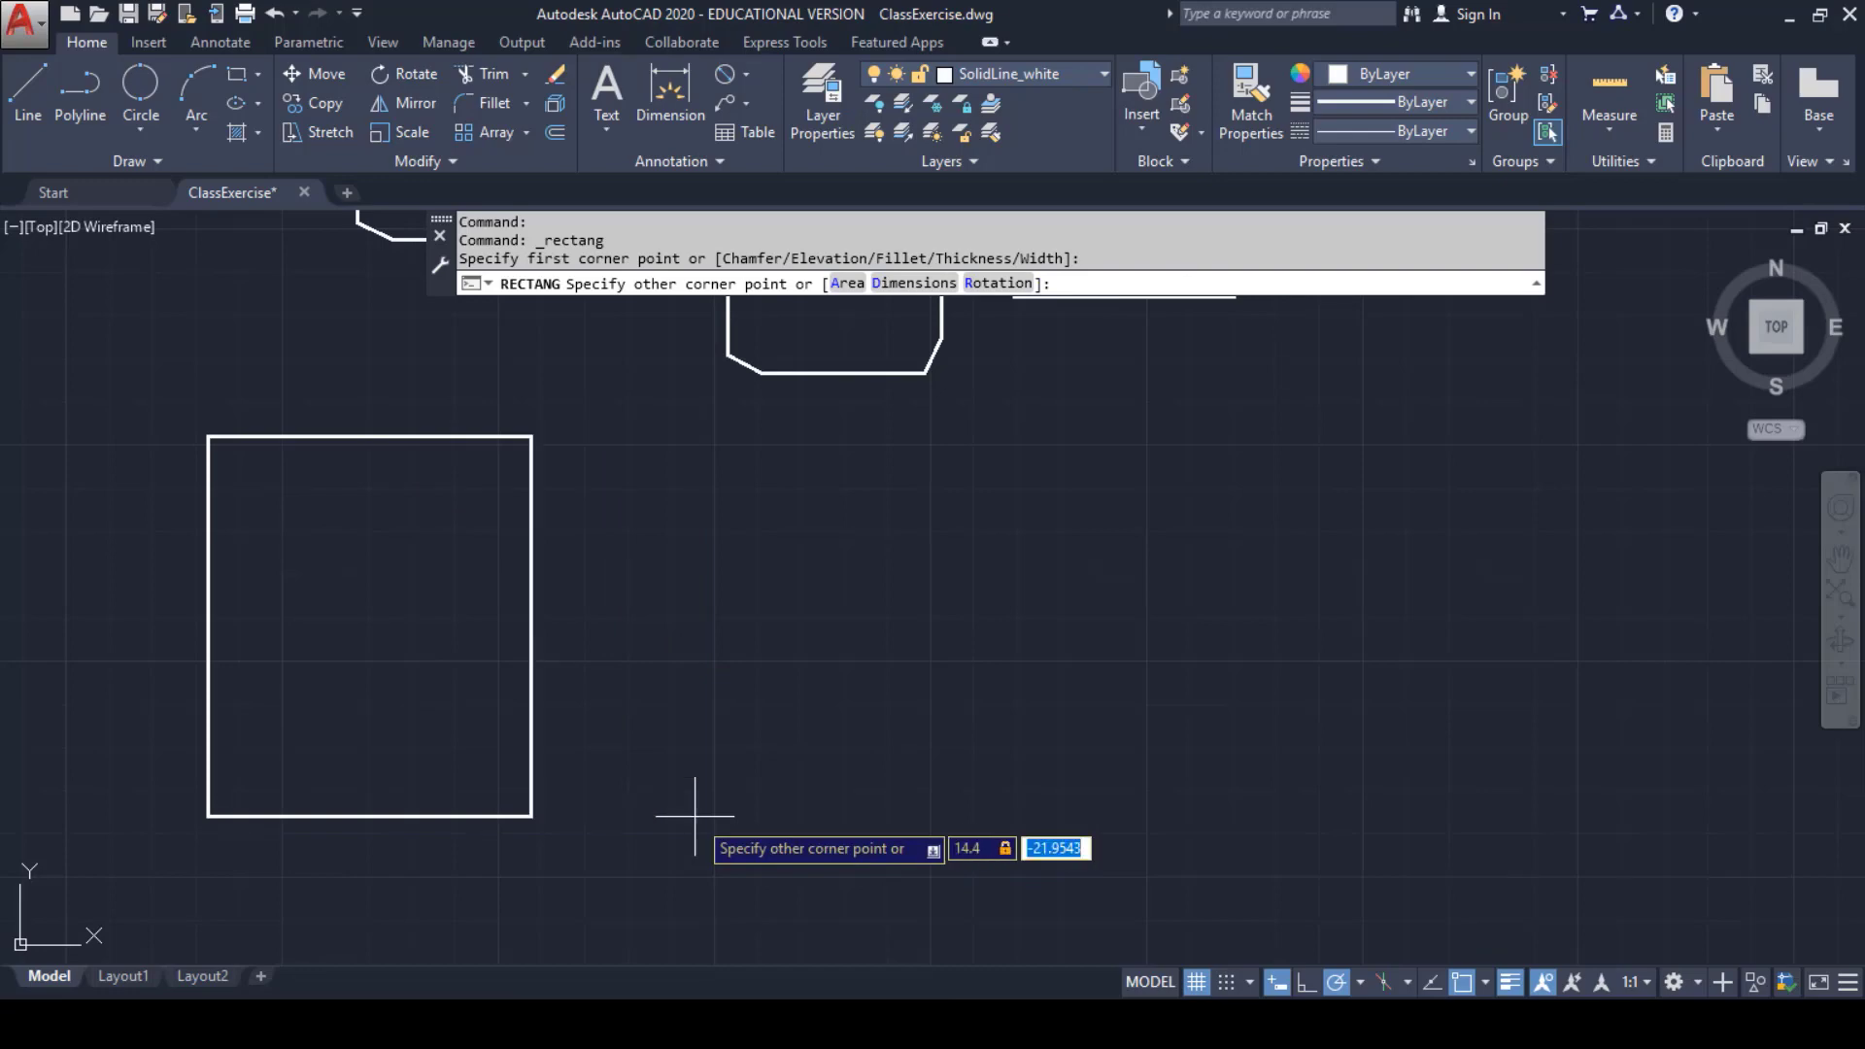
text(-9.3)
key(Return)
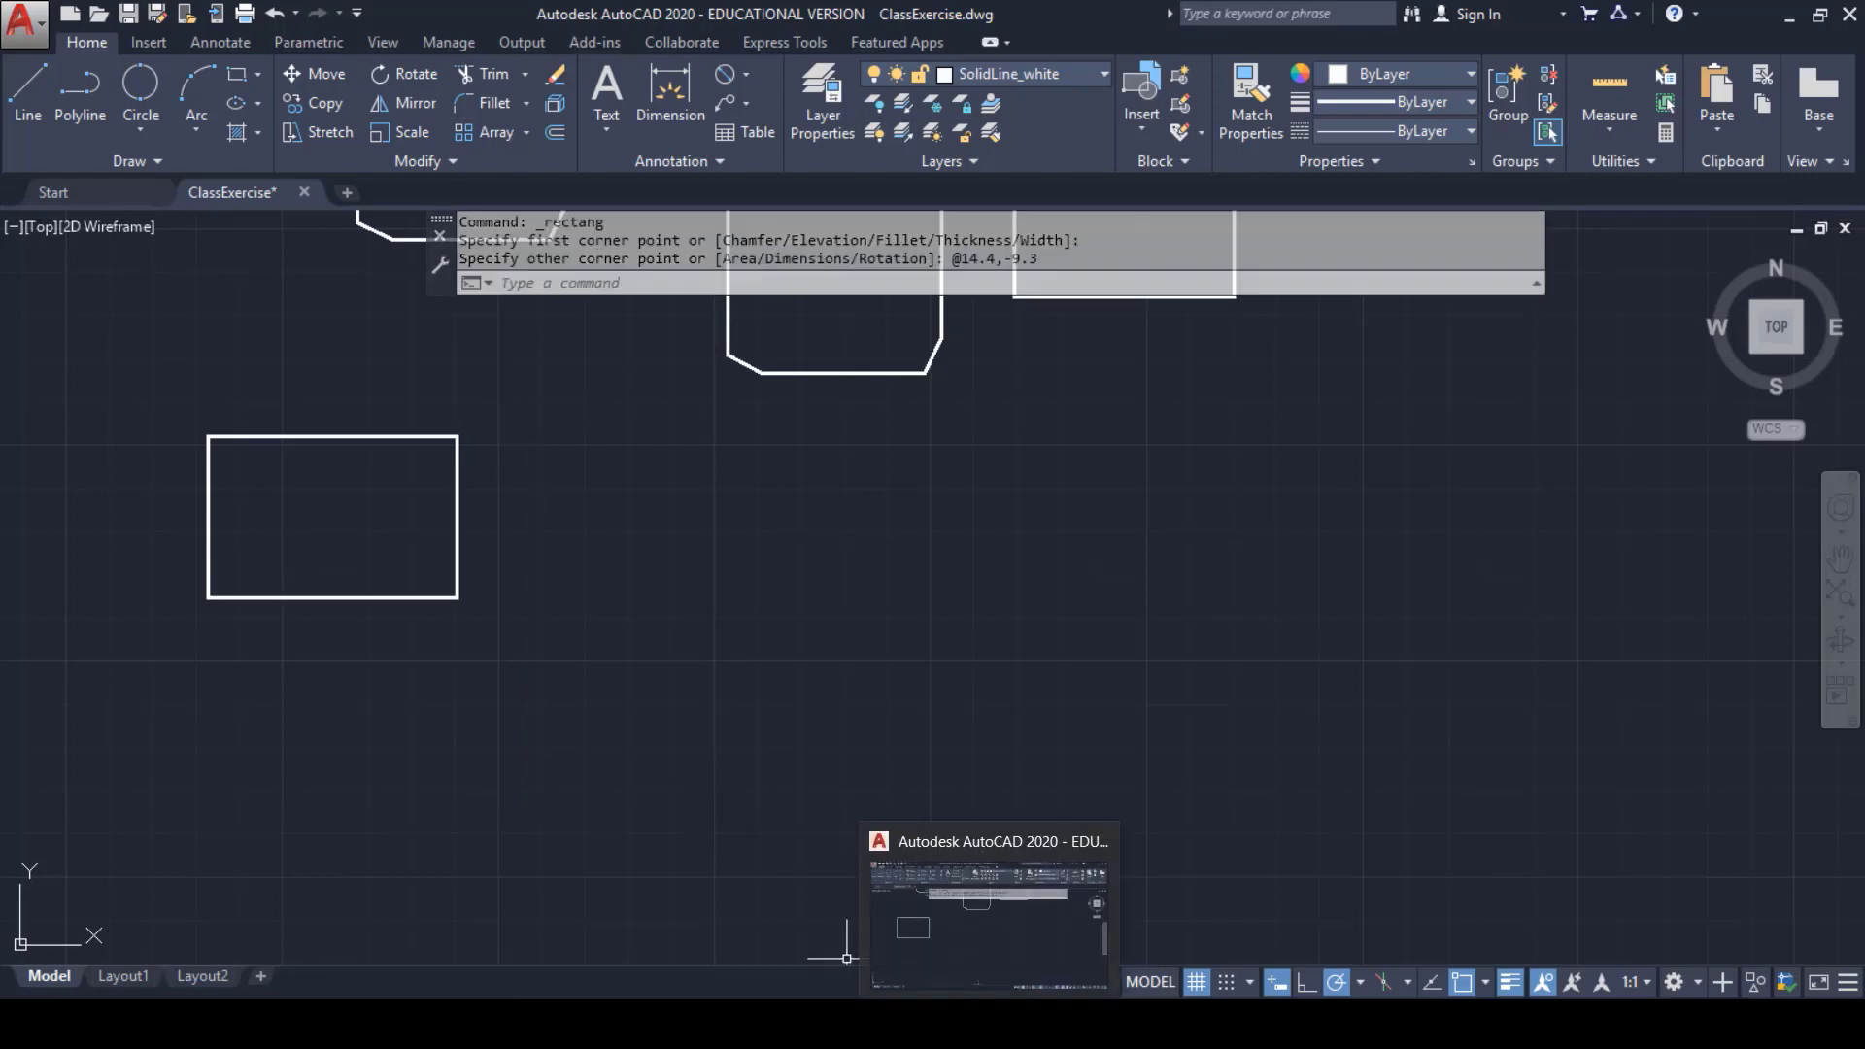
click(982, 1024)
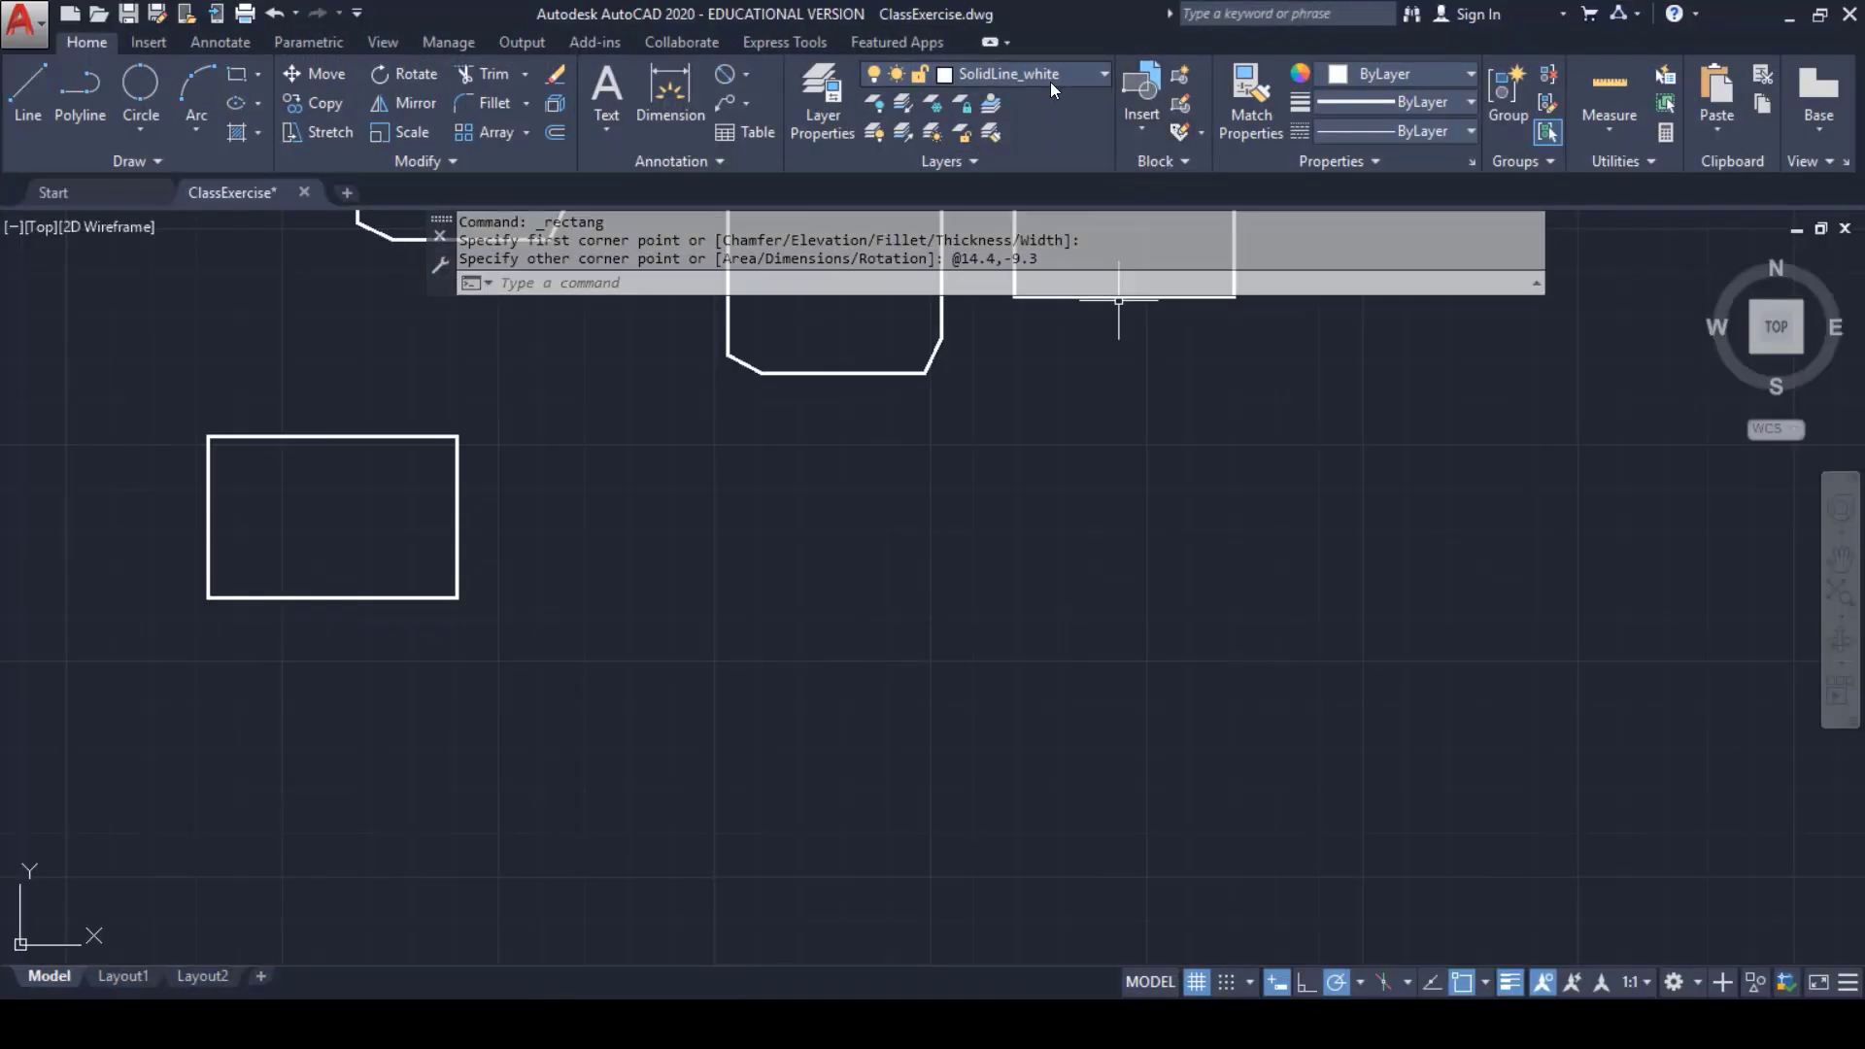
- Make SolidLine_yellow the current layer and draw a 2-point circle between the midpoints of the new rectangle's upper and lower edges
click(1054, 77)
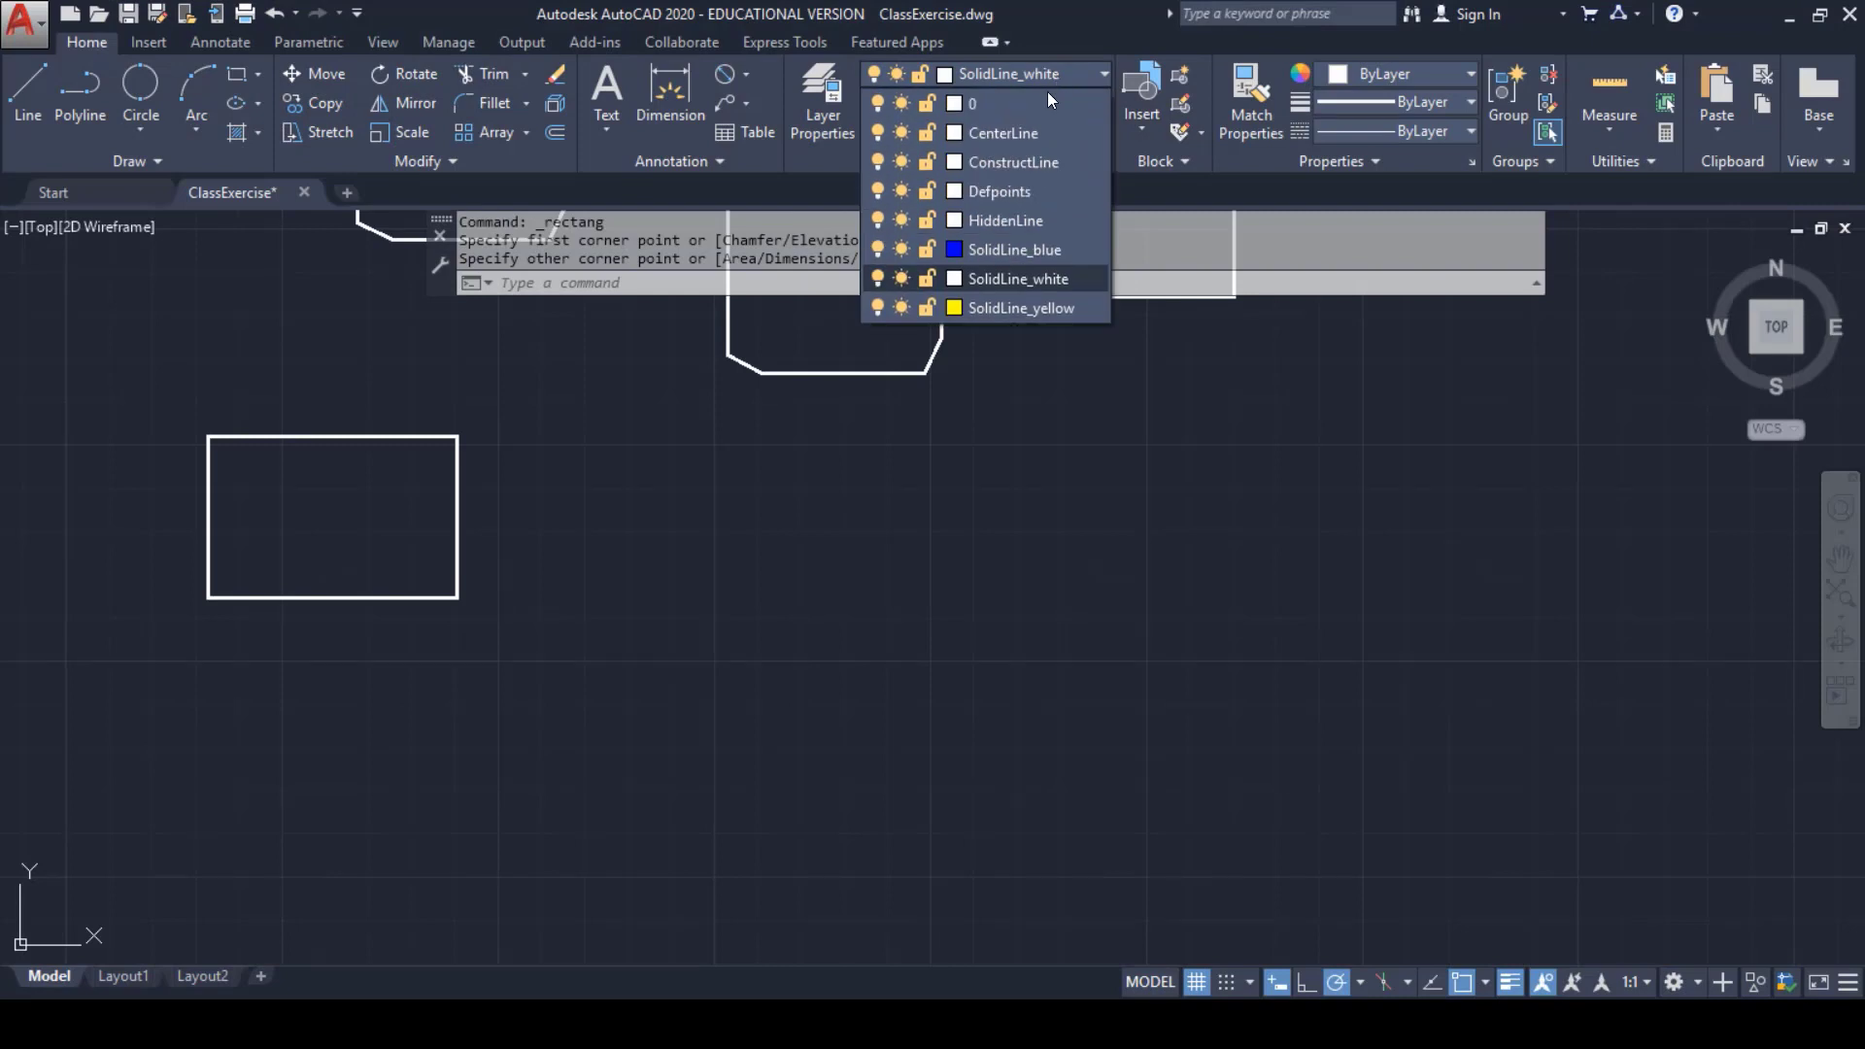
click(1011, 307)
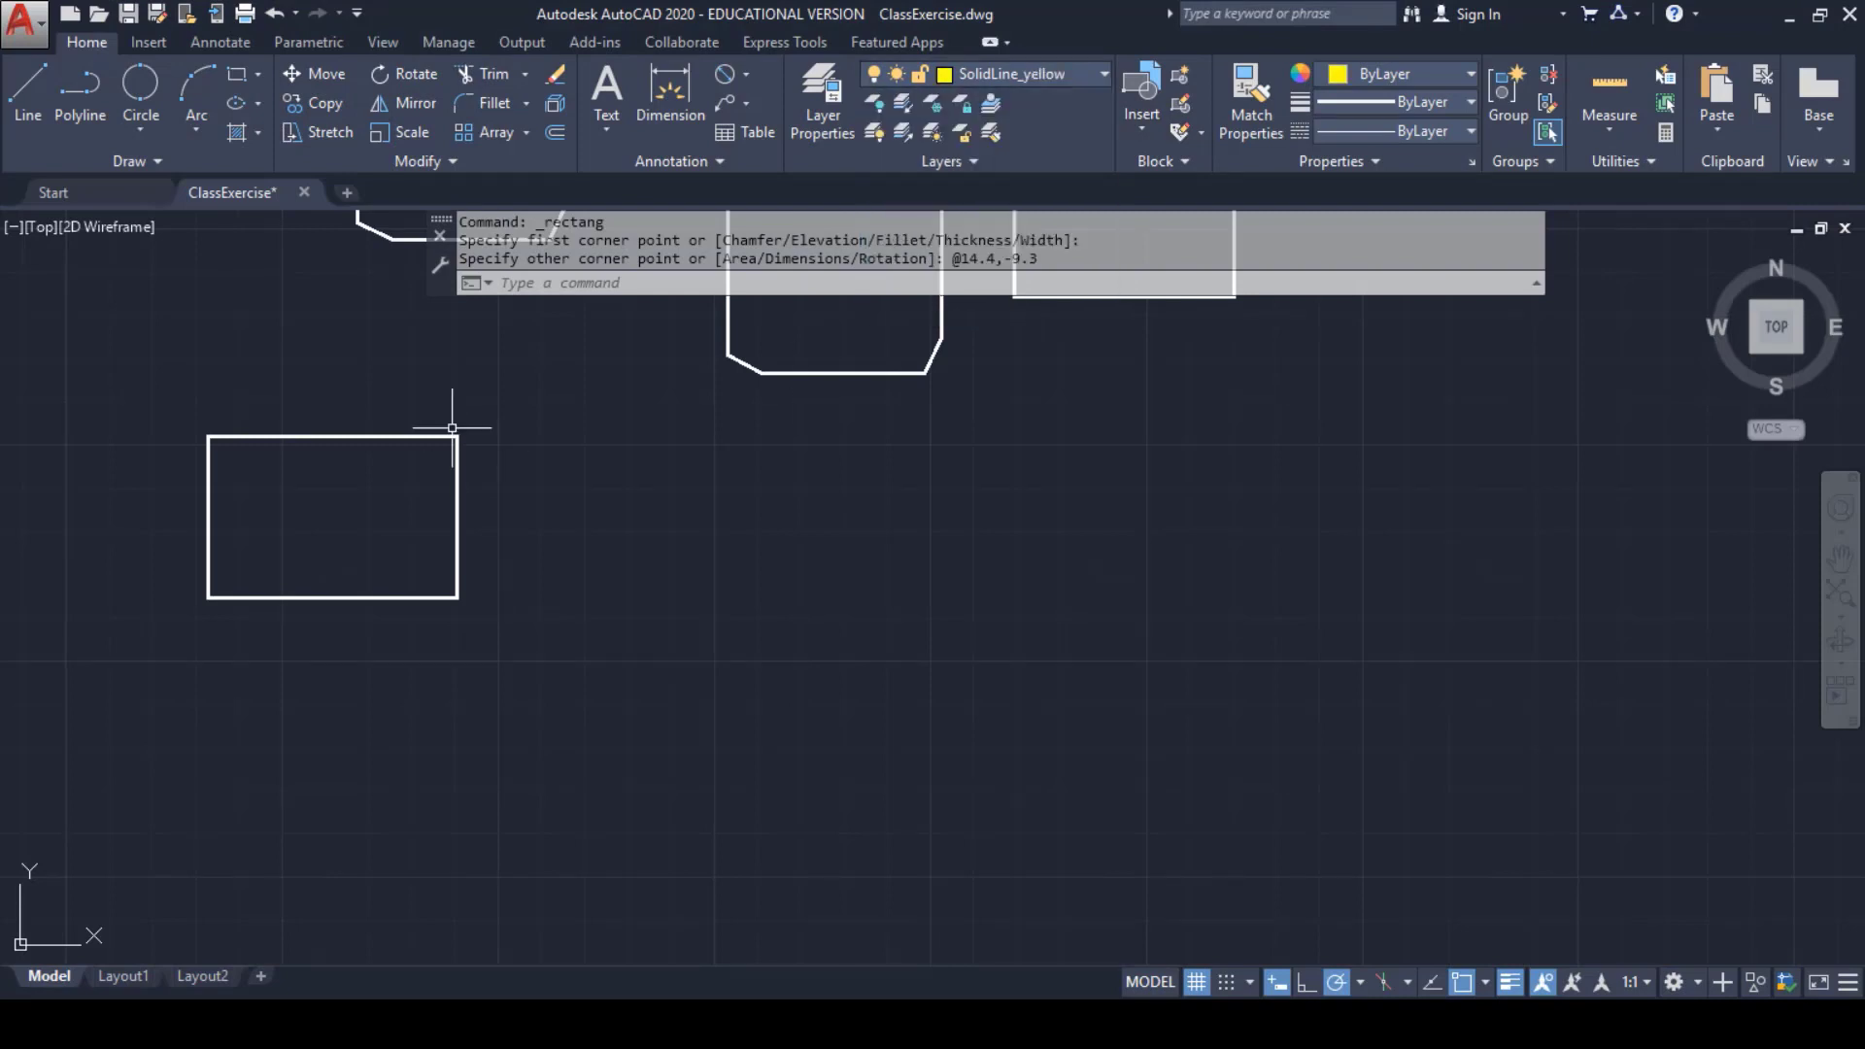
click(143, 121)
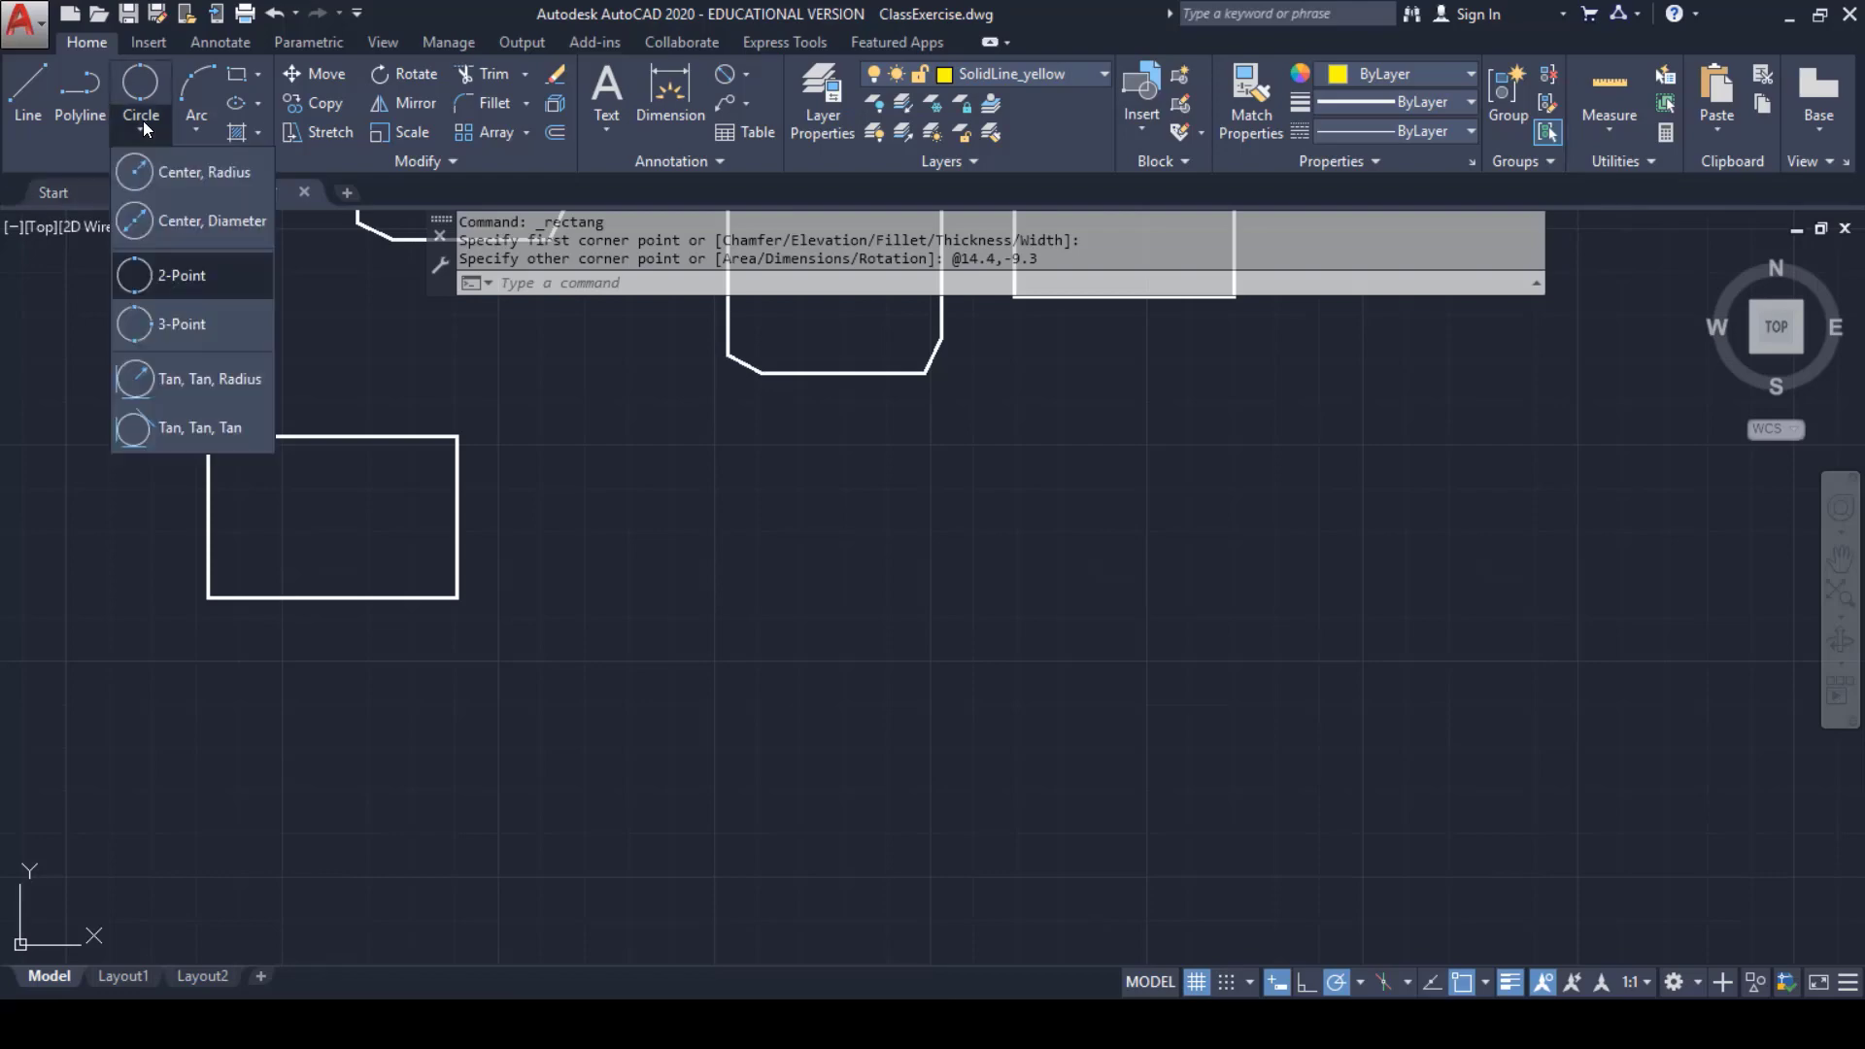
click(185, 276)
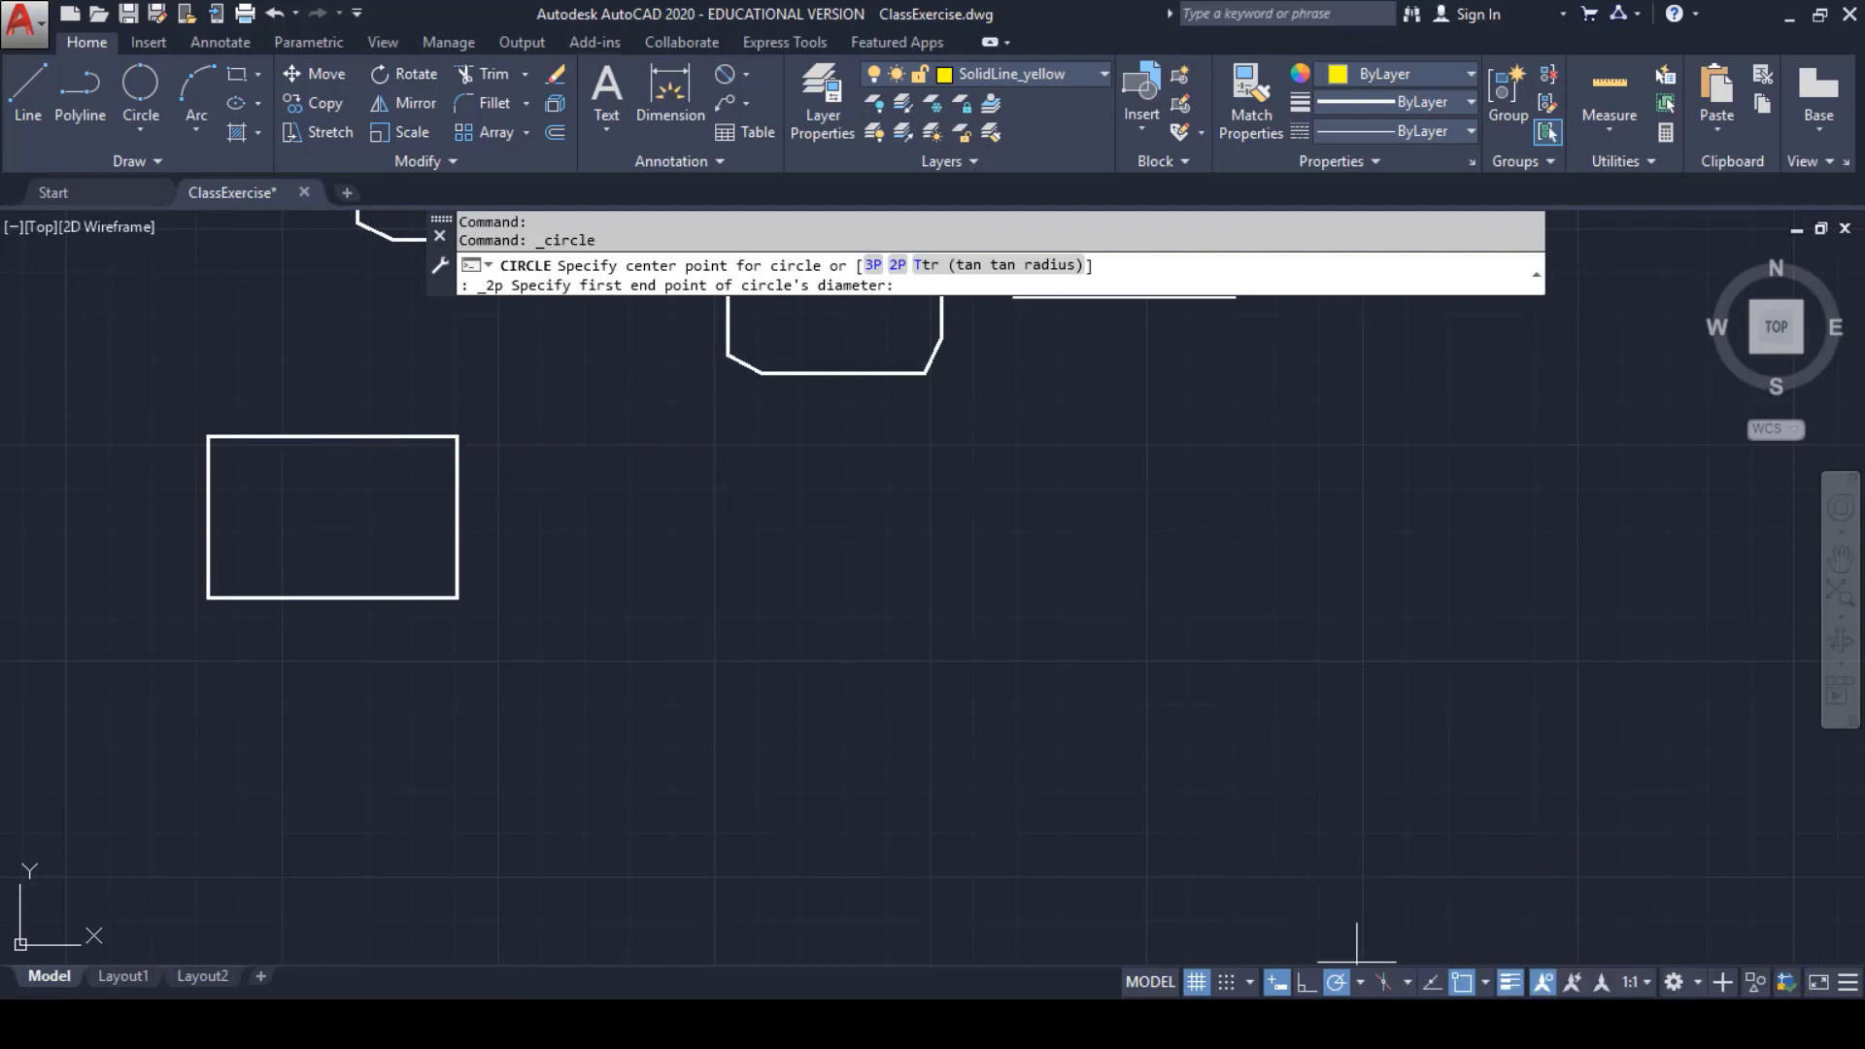
click(1483, 983)
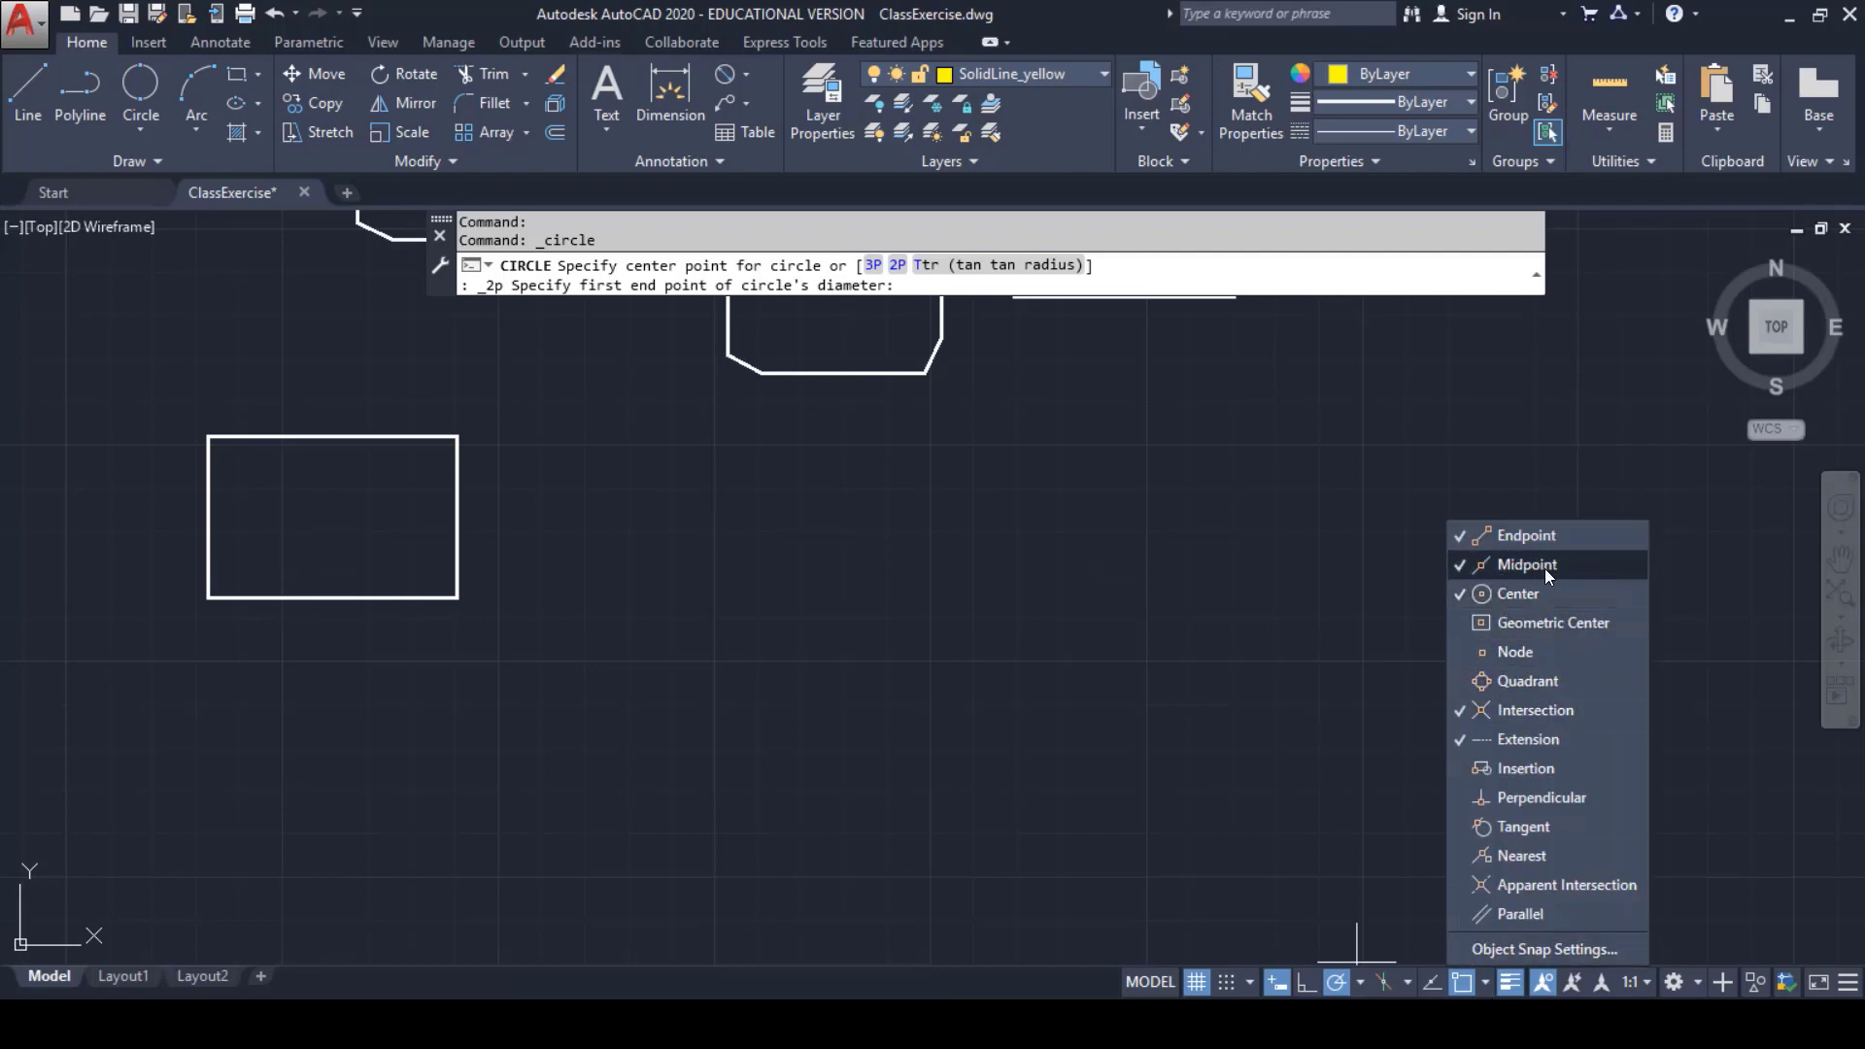
key(Escape)
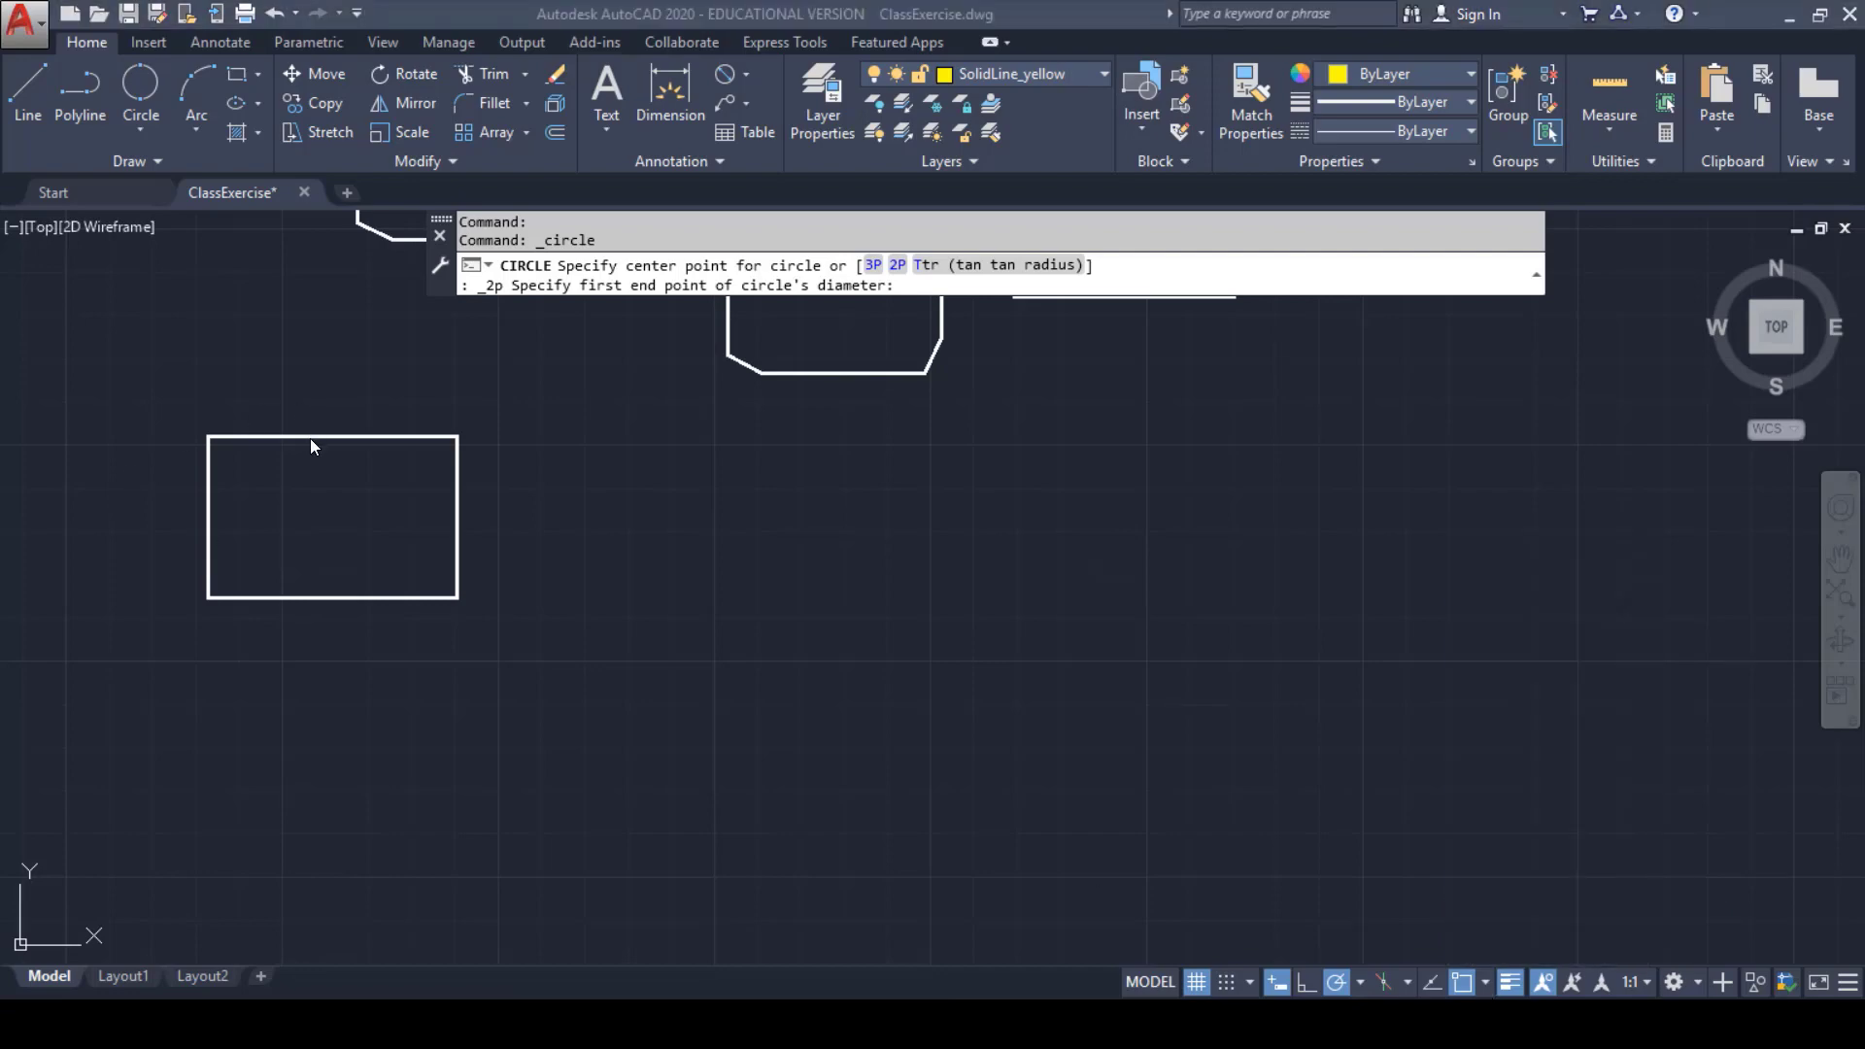
click(148, 128)
click(190, 280)
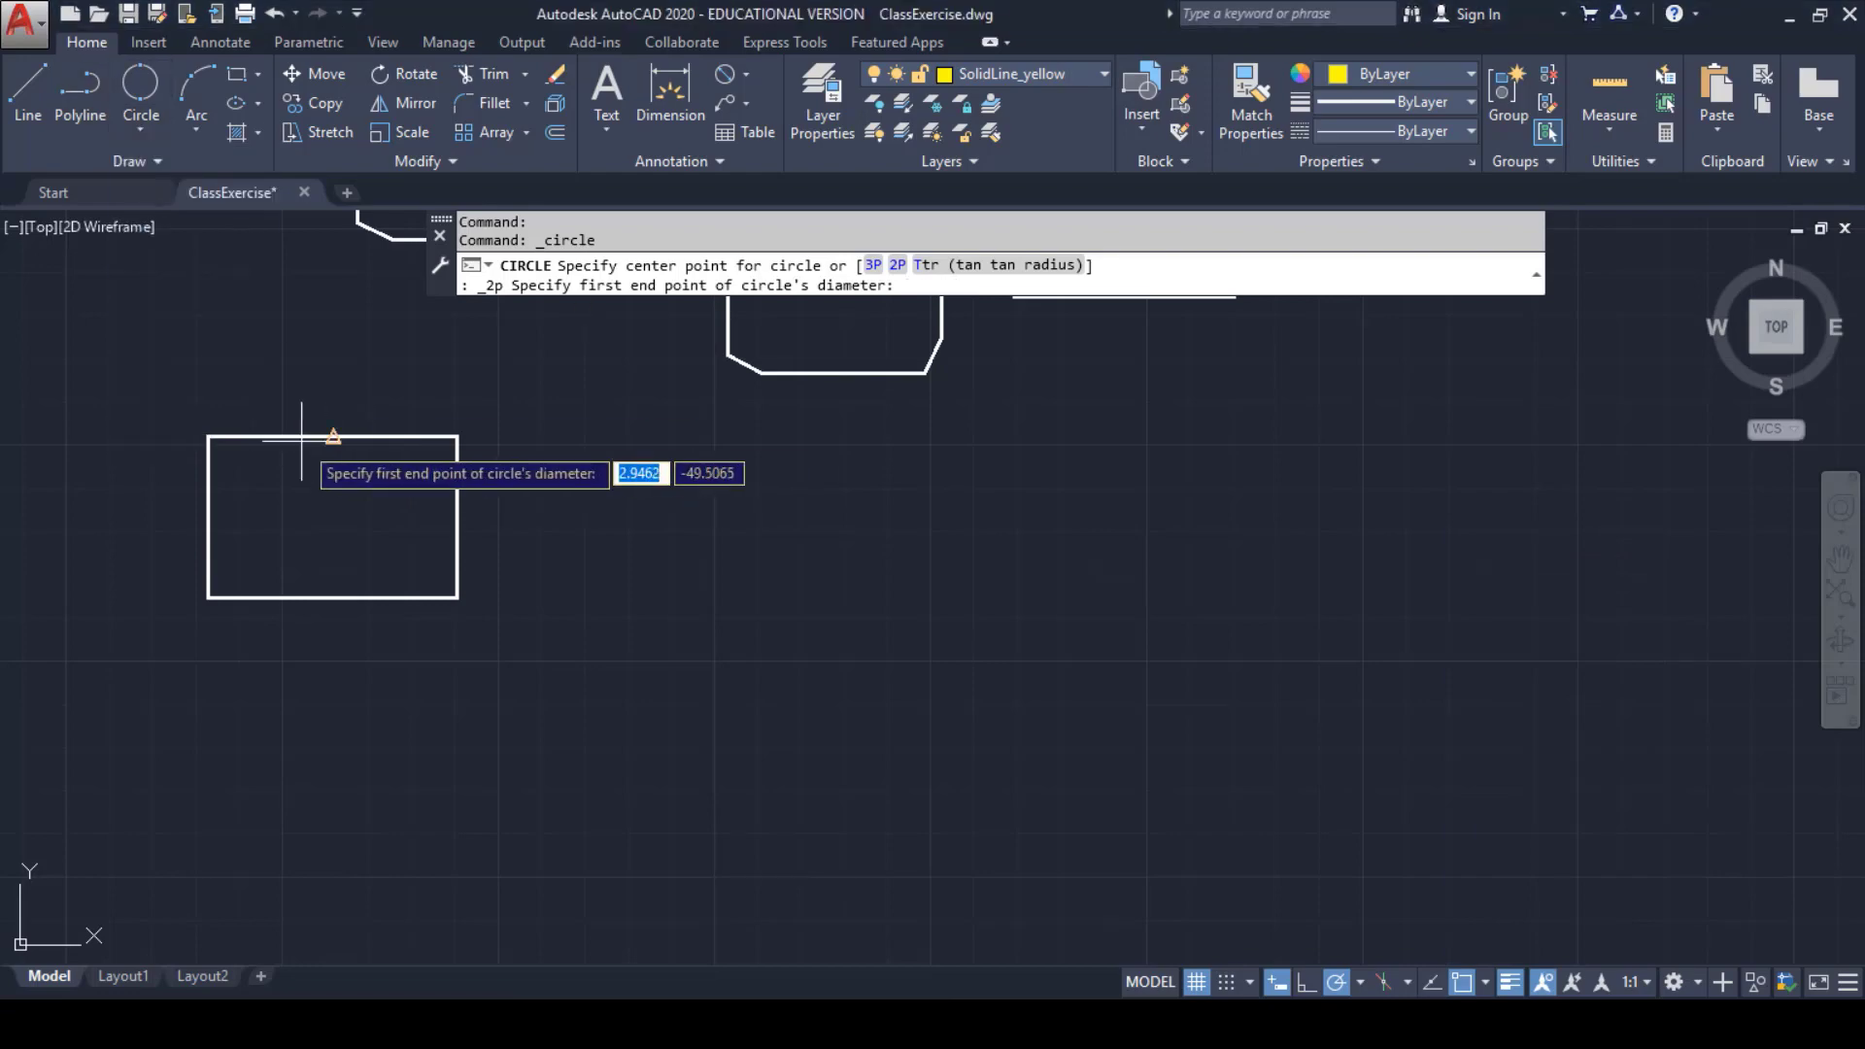
click(334, 436)
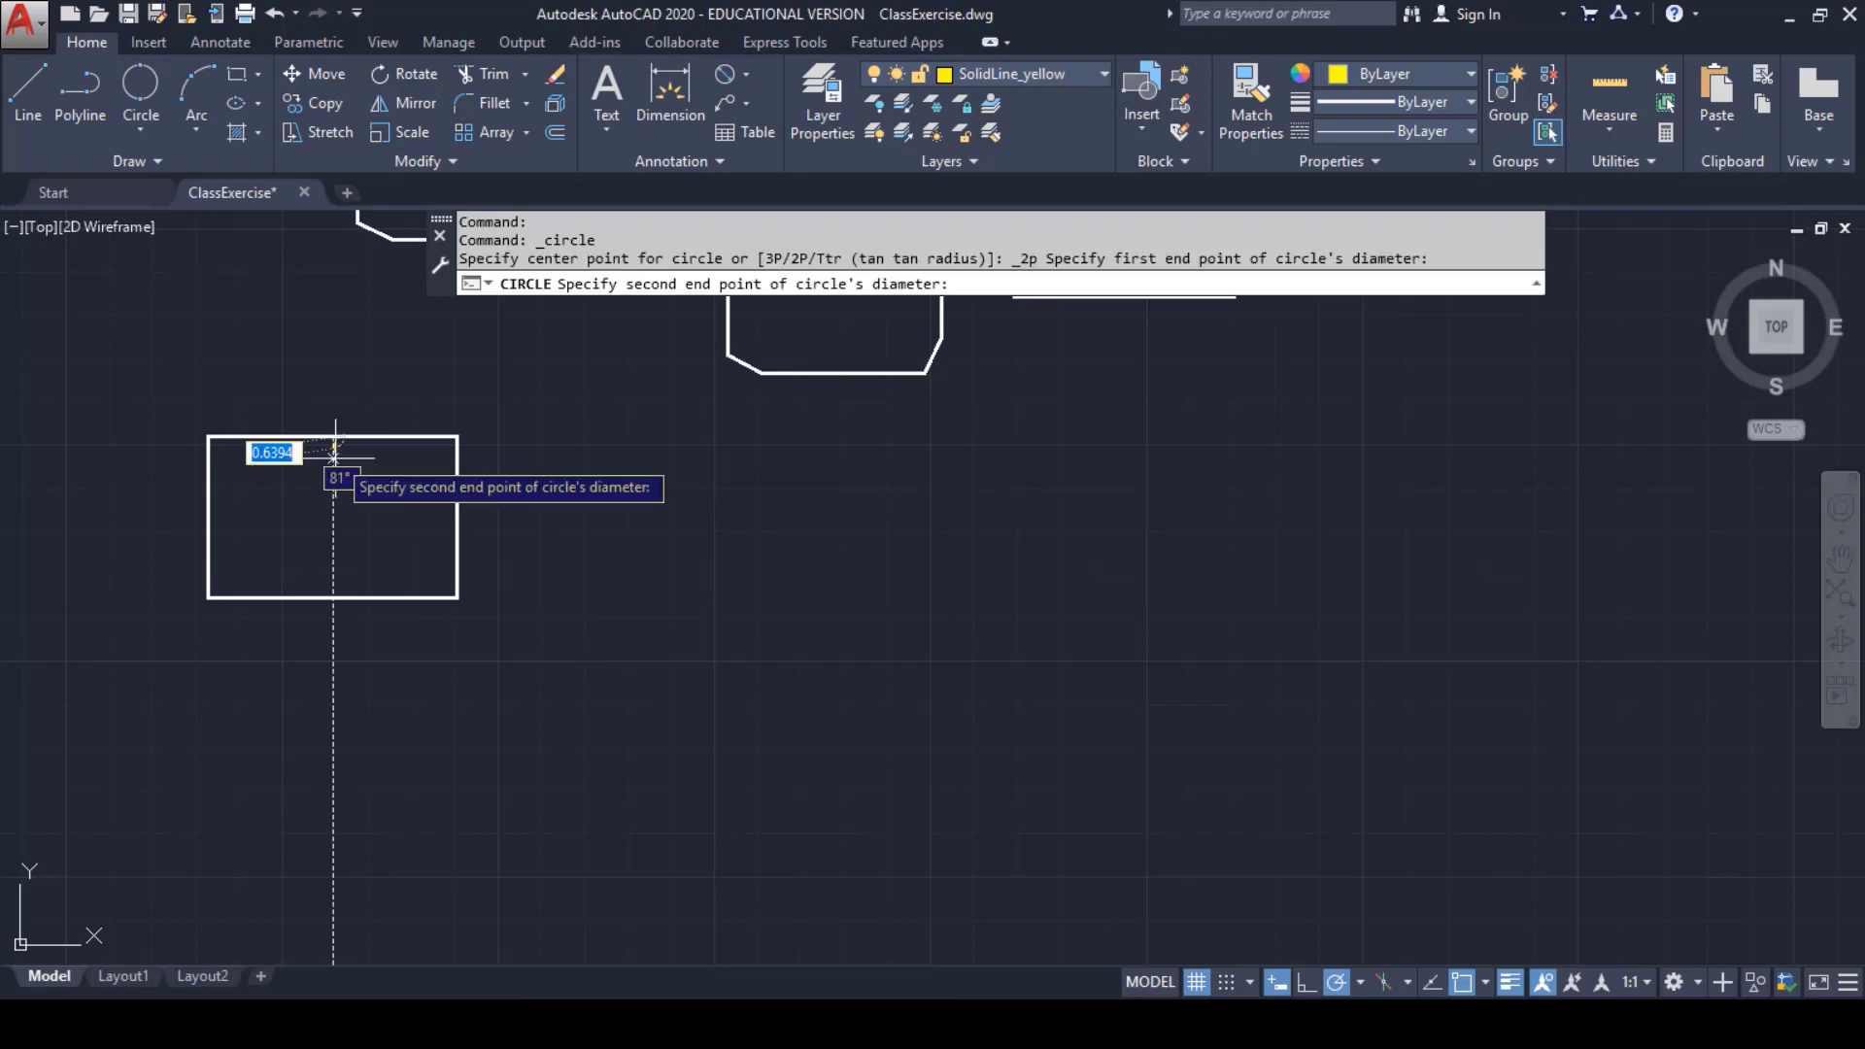
click(333, 598)
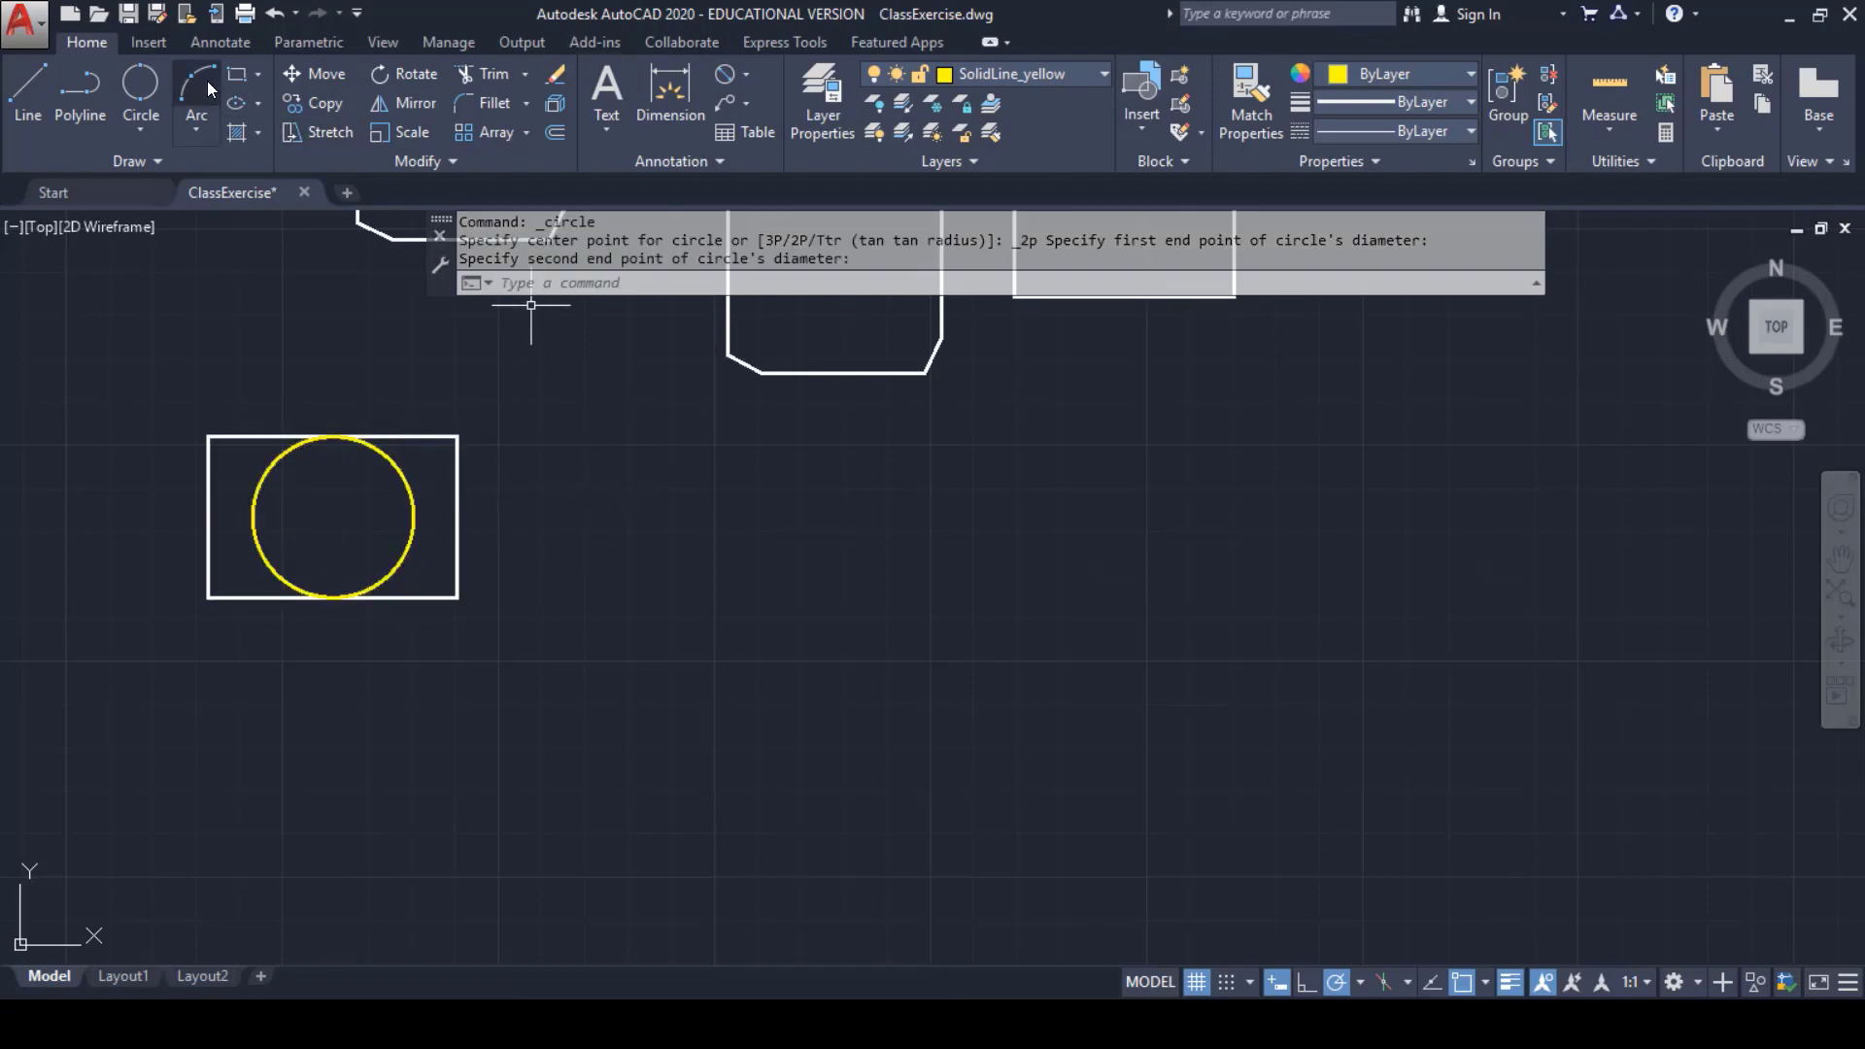
- Add a center mark to the yellow circle
click(220, 44)
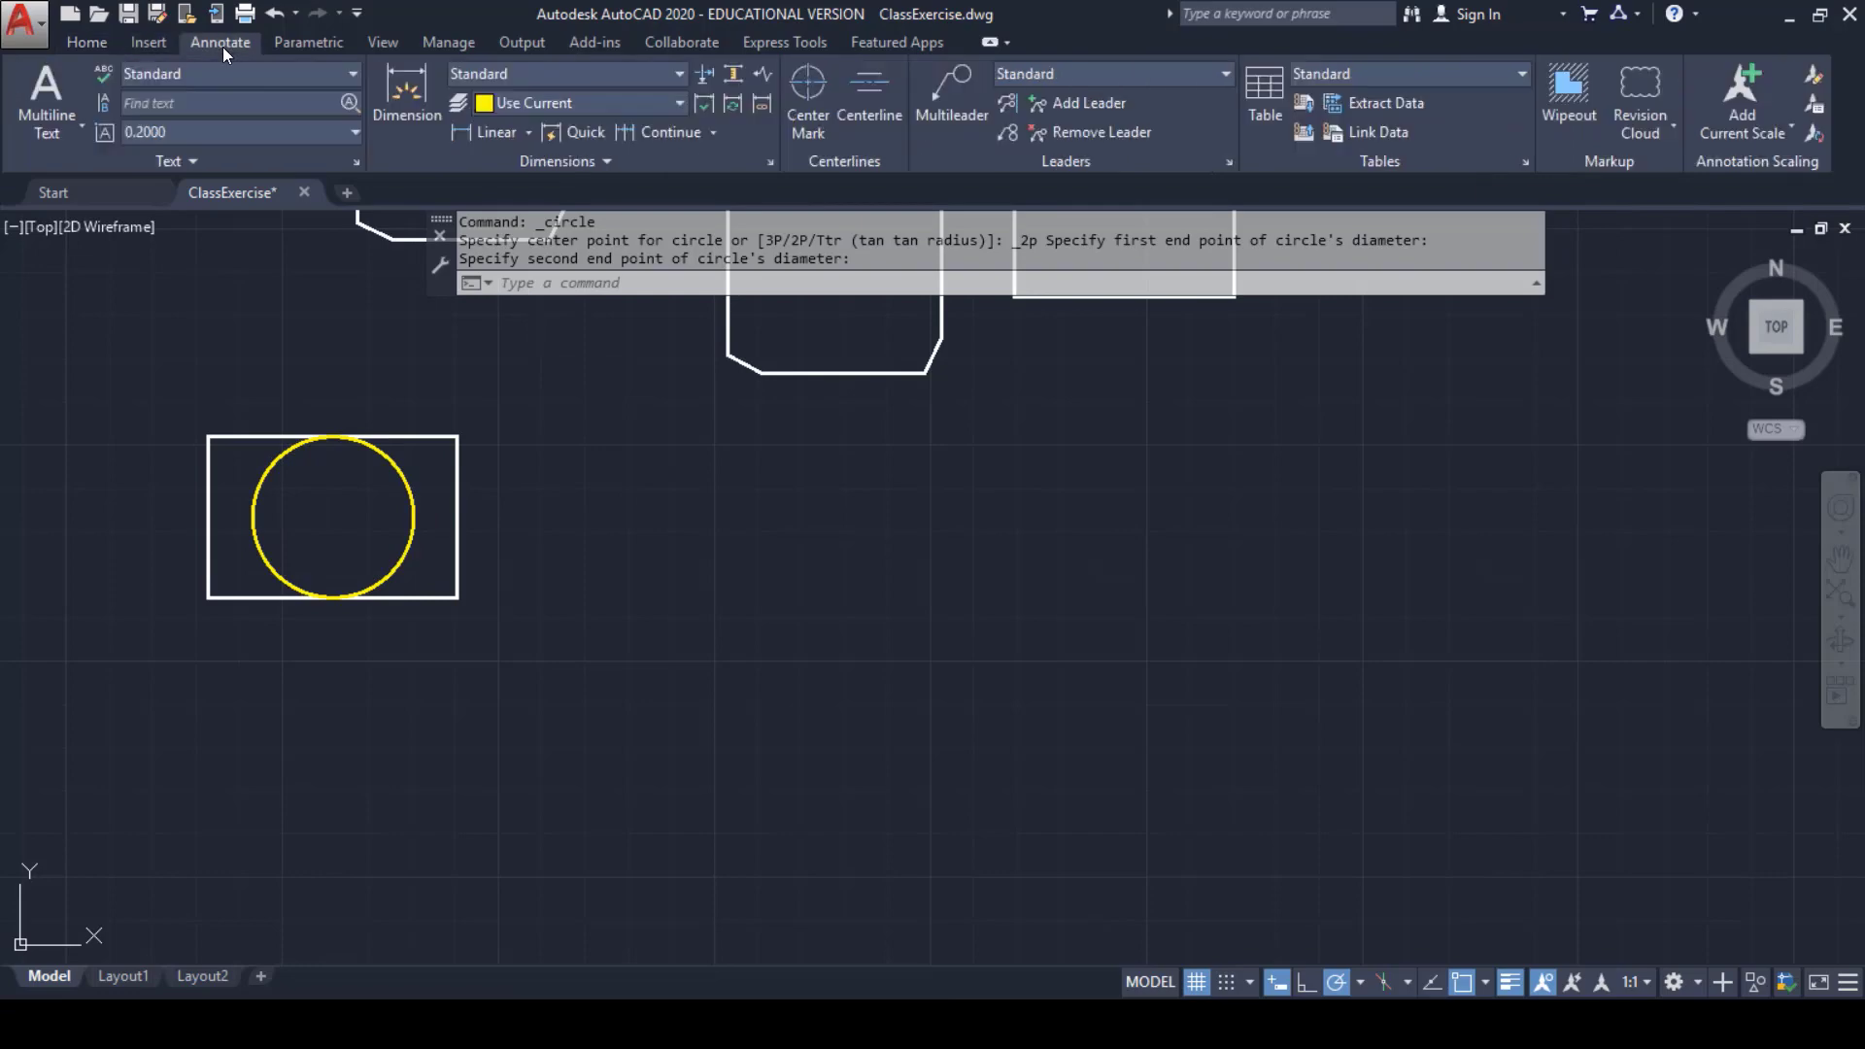
click(114, 43)
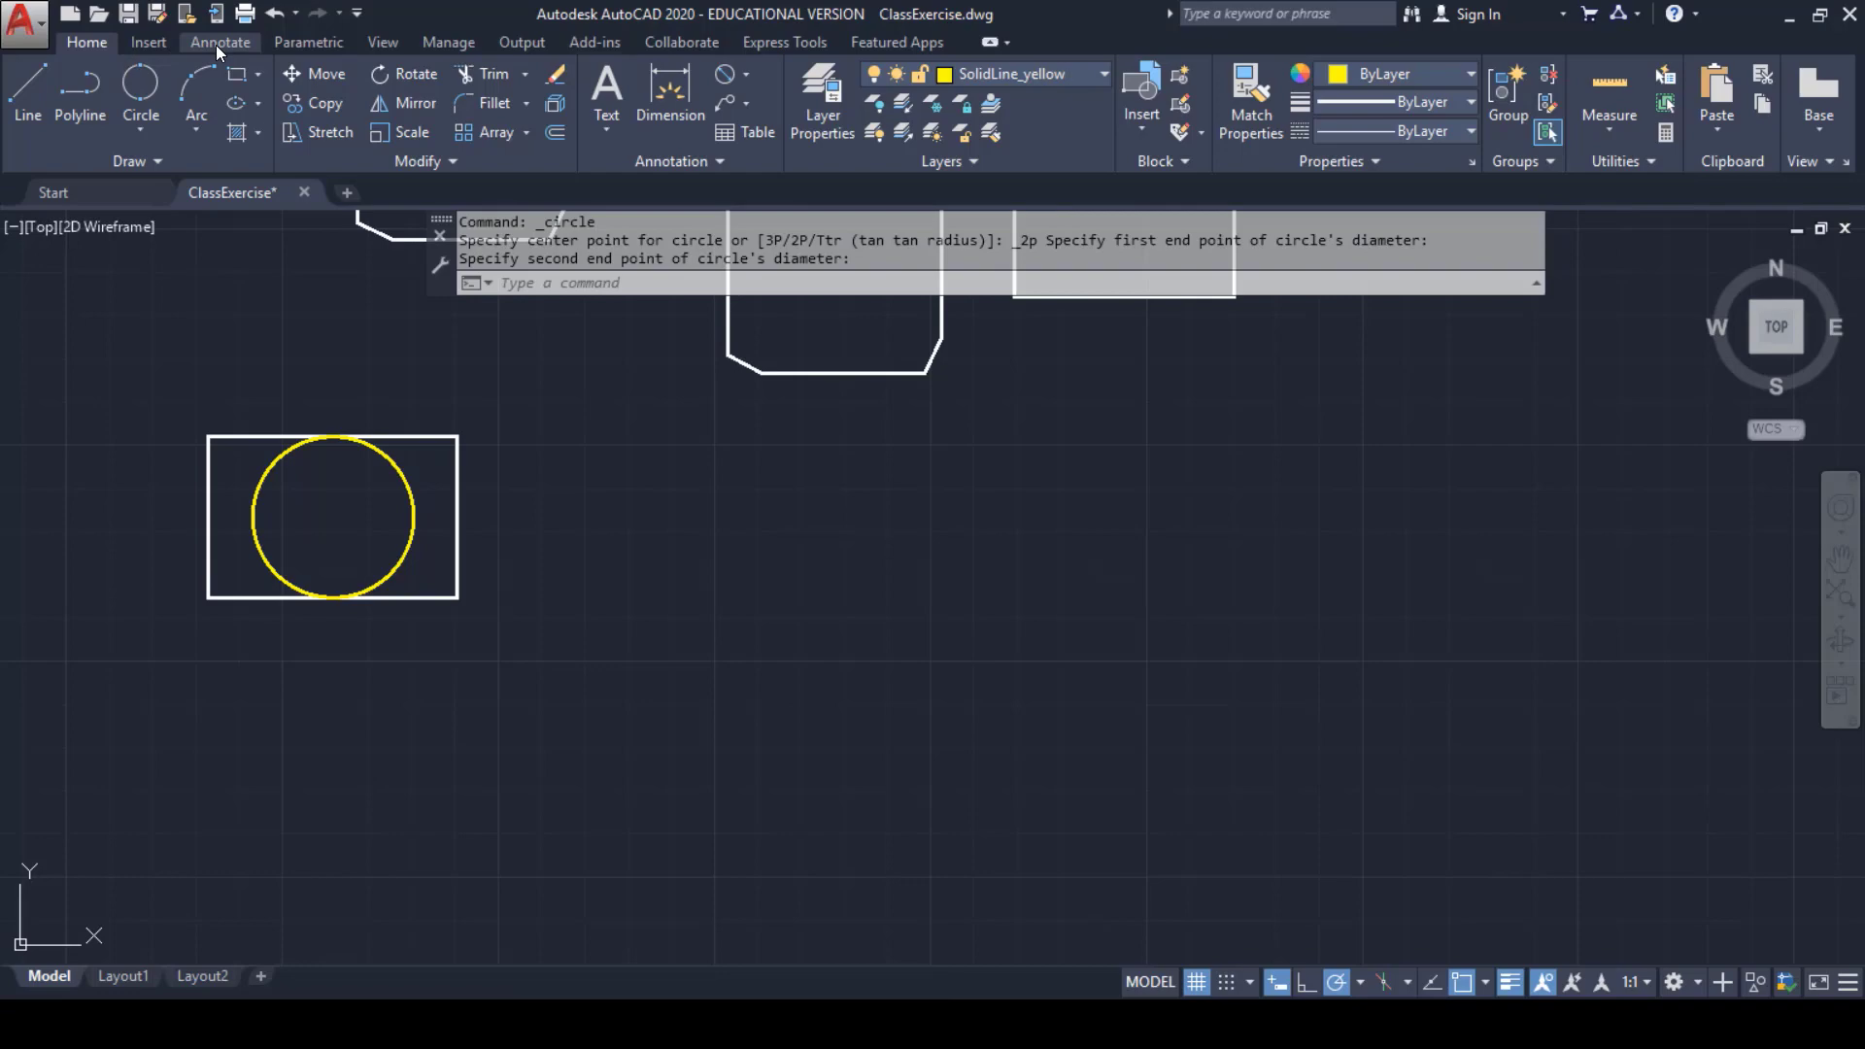
click(216, 45)
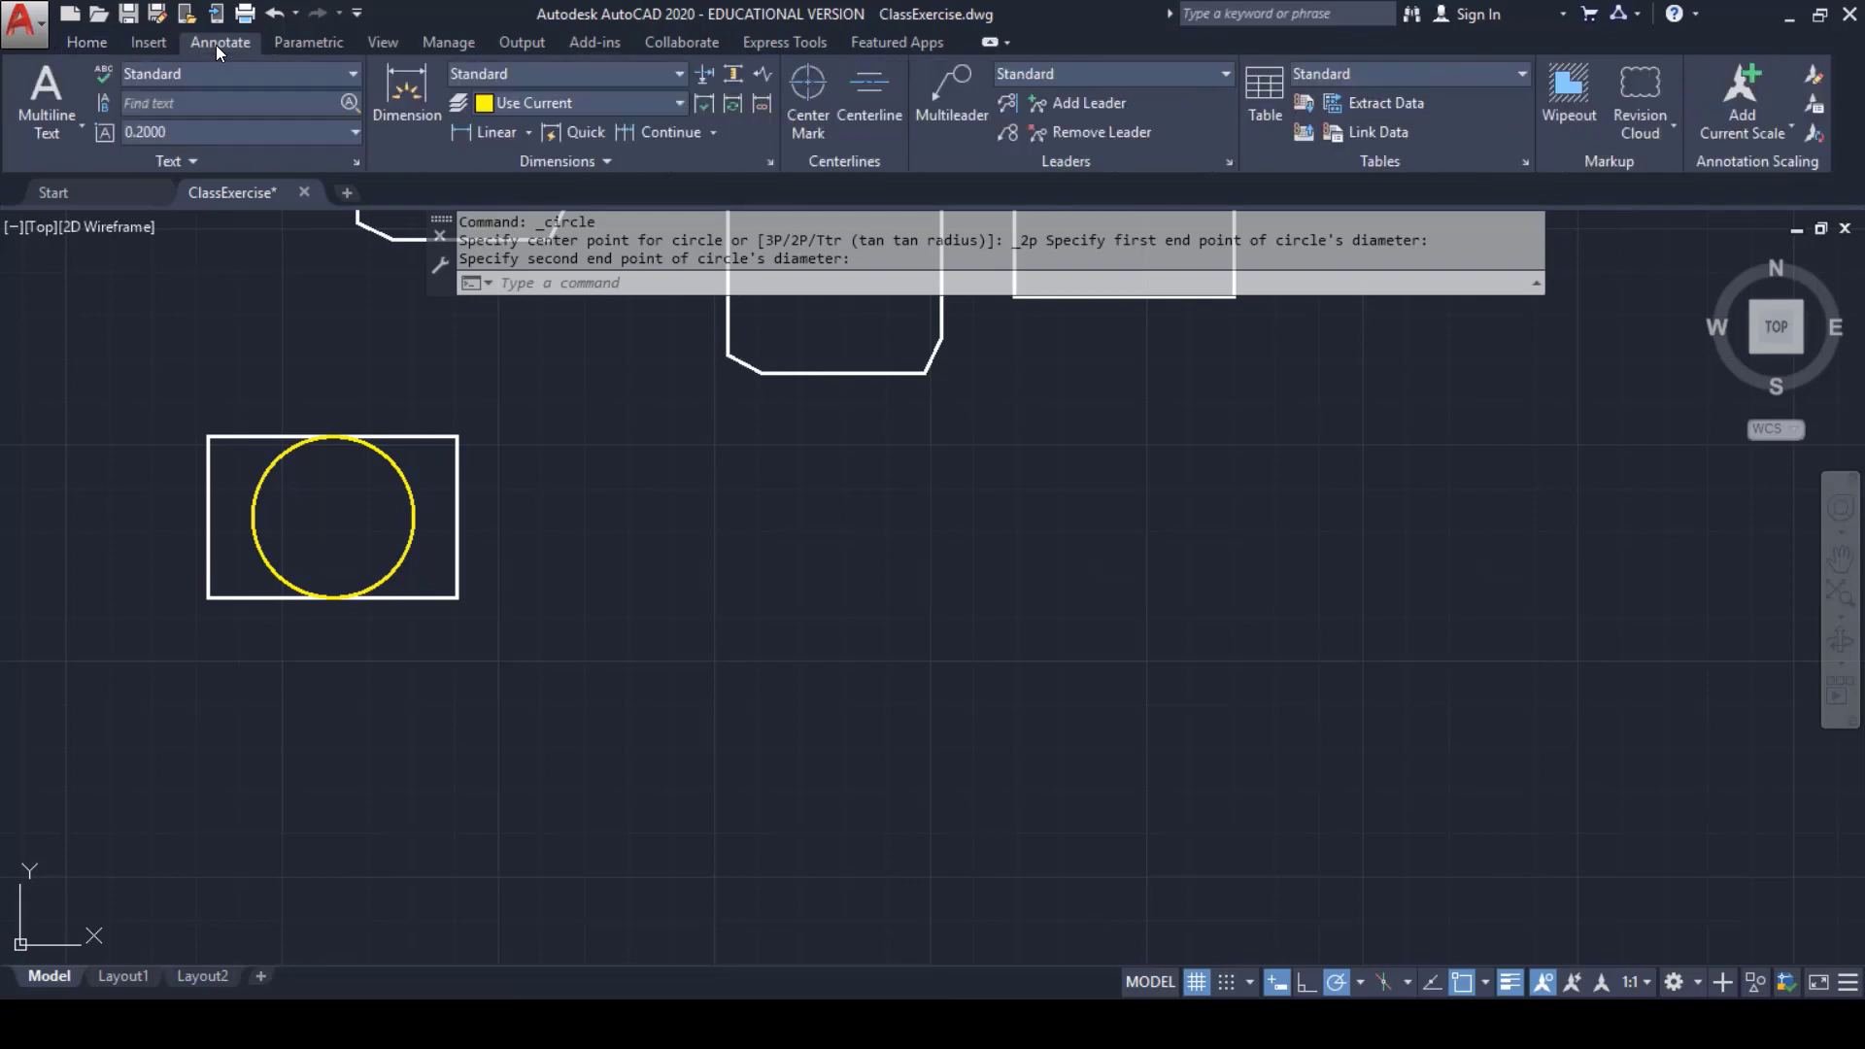
click(796, 103)
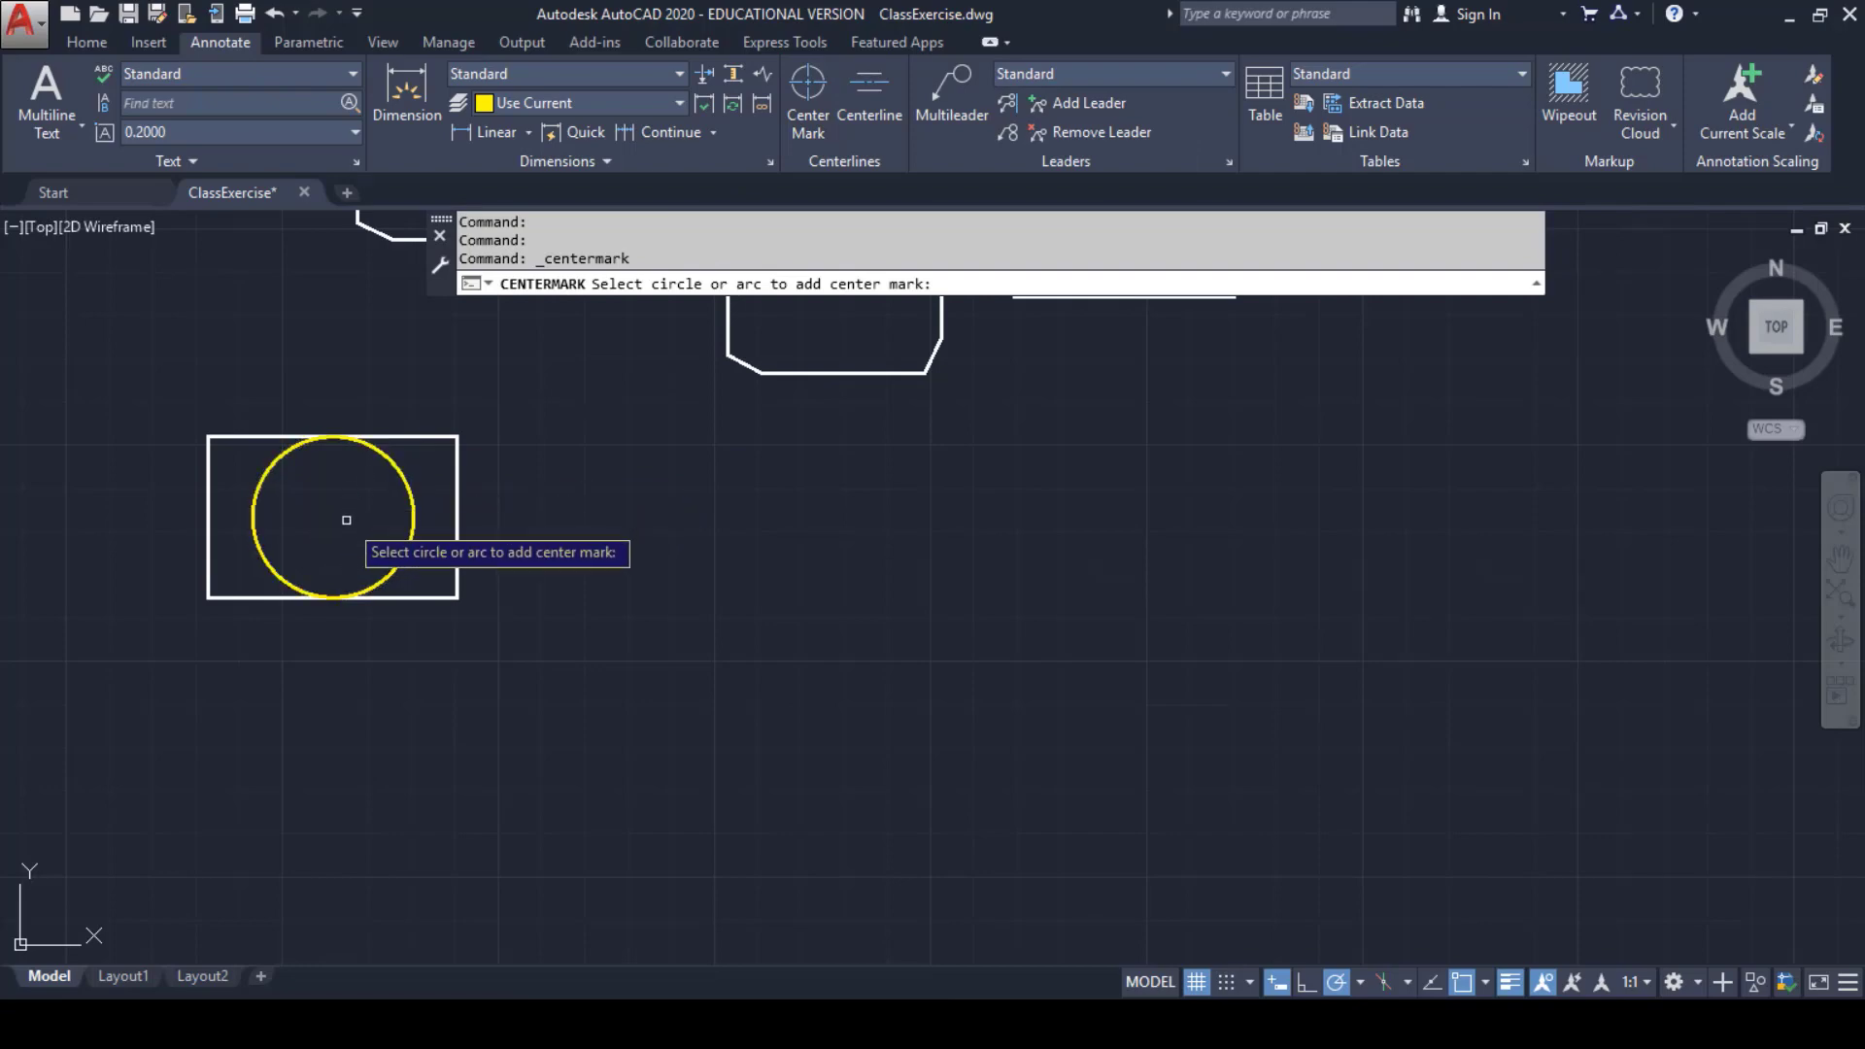
click(406, 489)
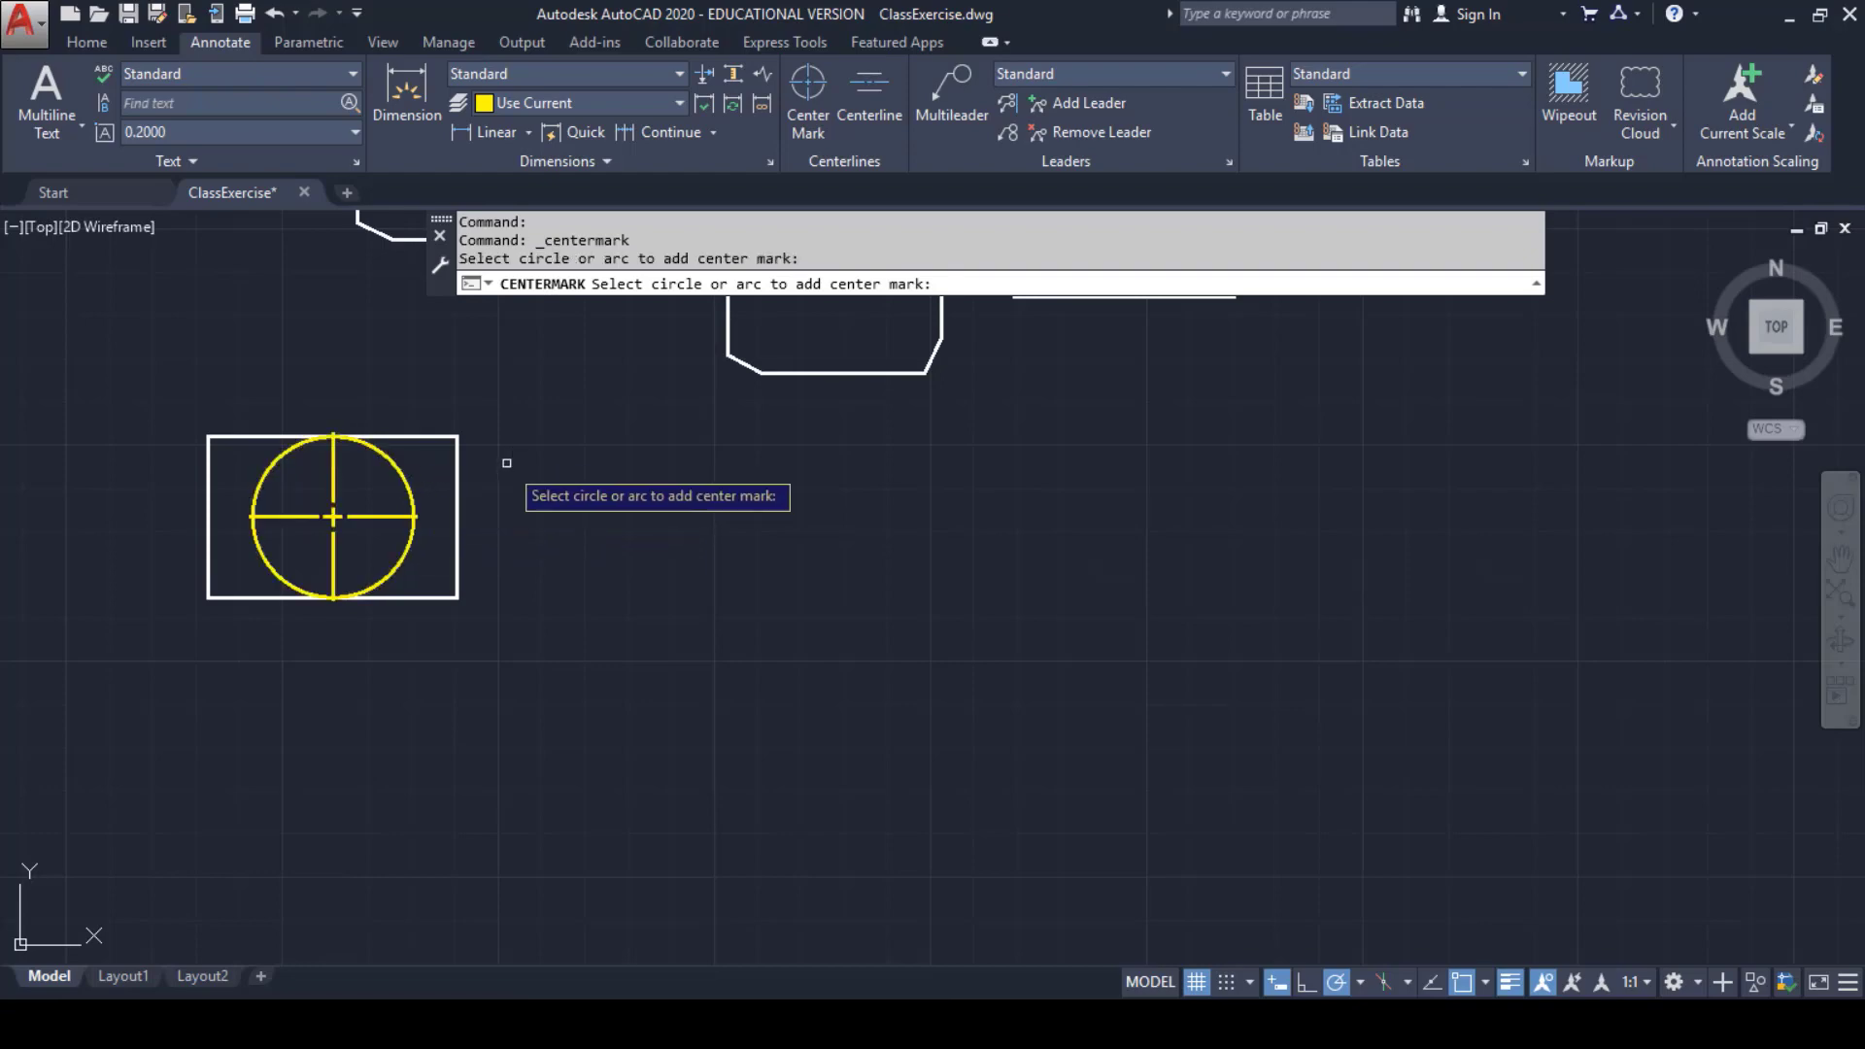
key(Escape)
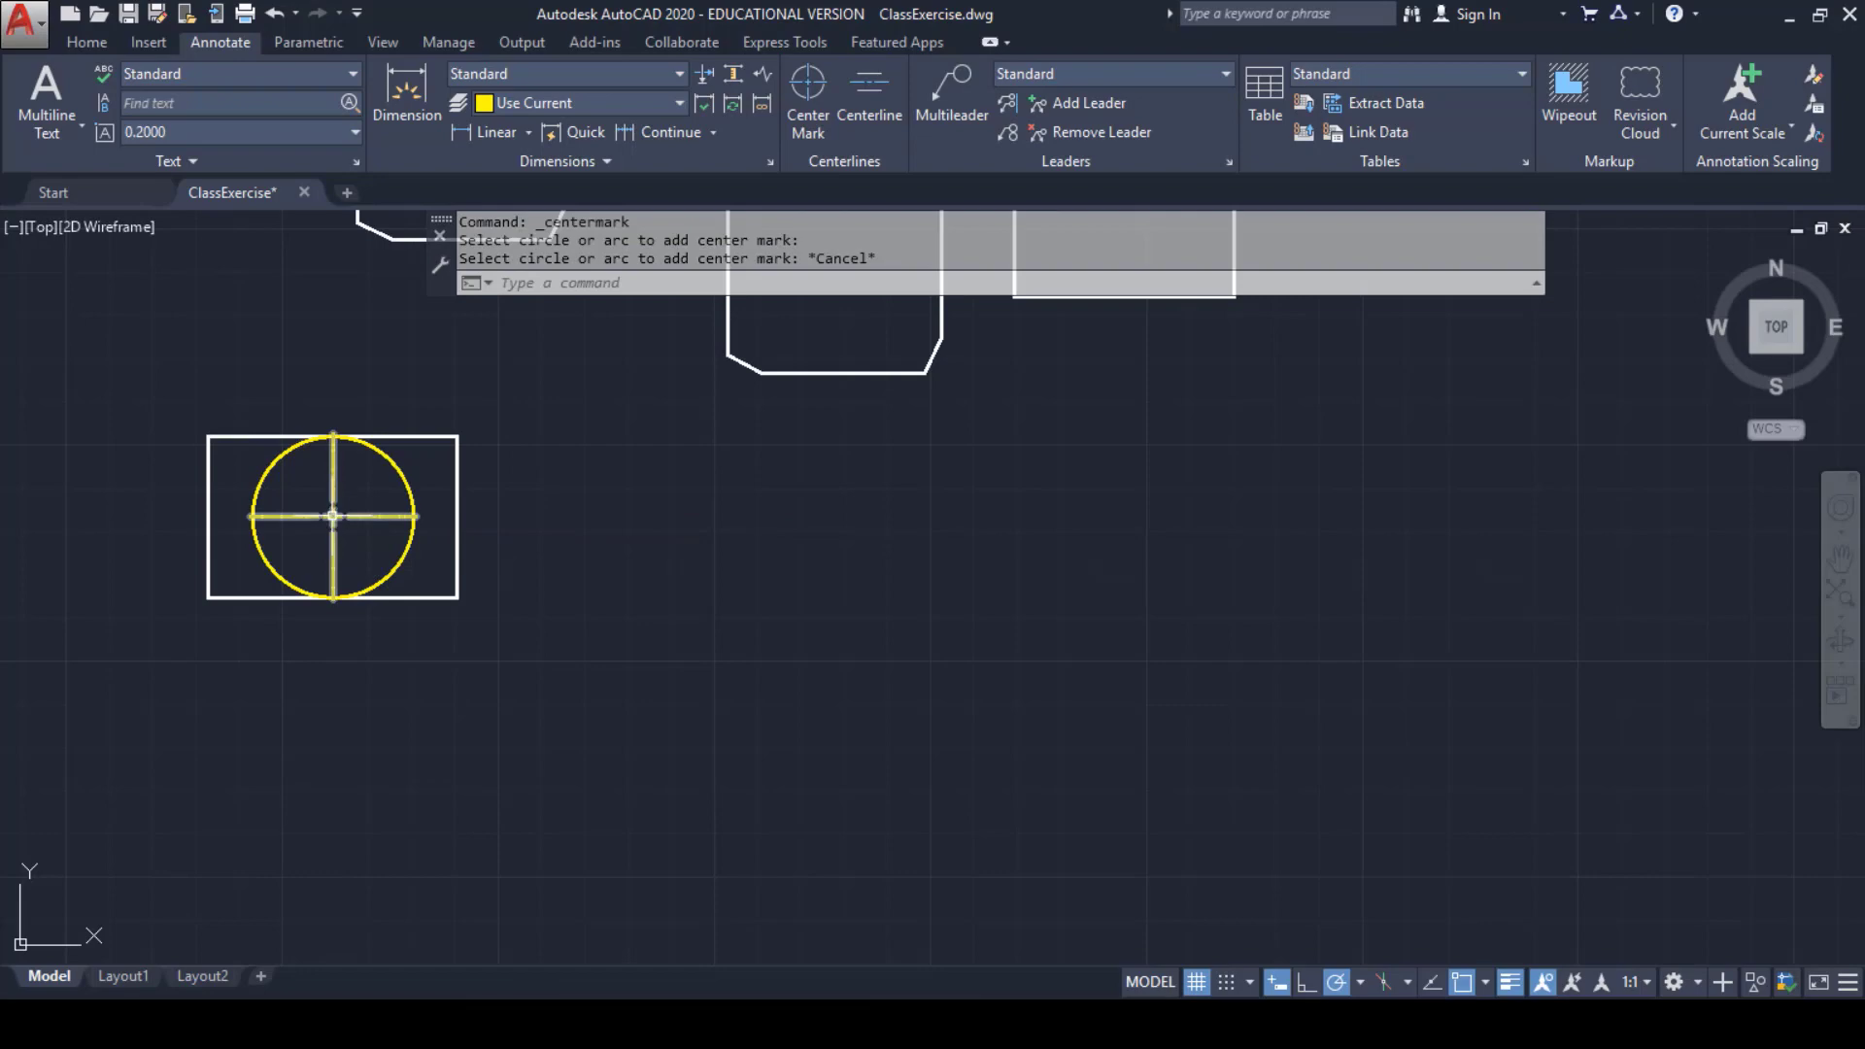
- Move the circle's center mark to the ConstructLine layer and make SolidLine_white the current layer
click(80, 43)
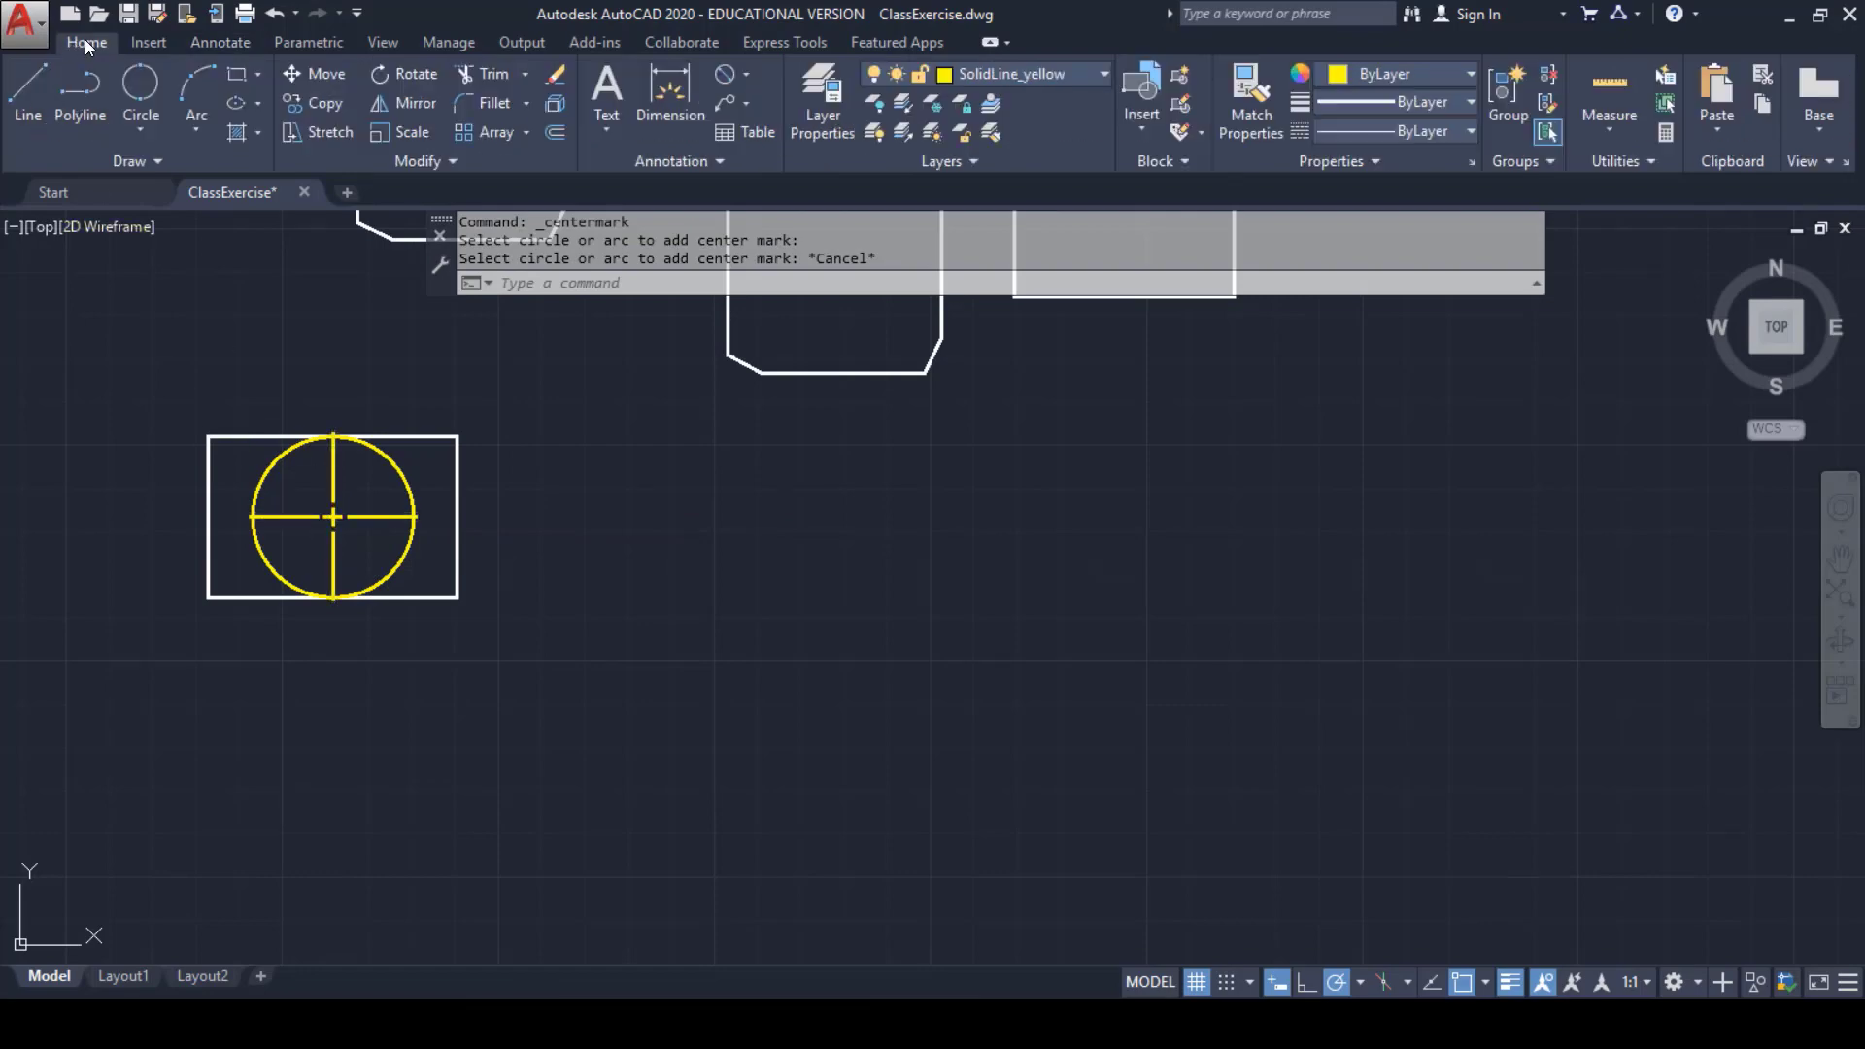
click(370, 516)
click(1005, 77)
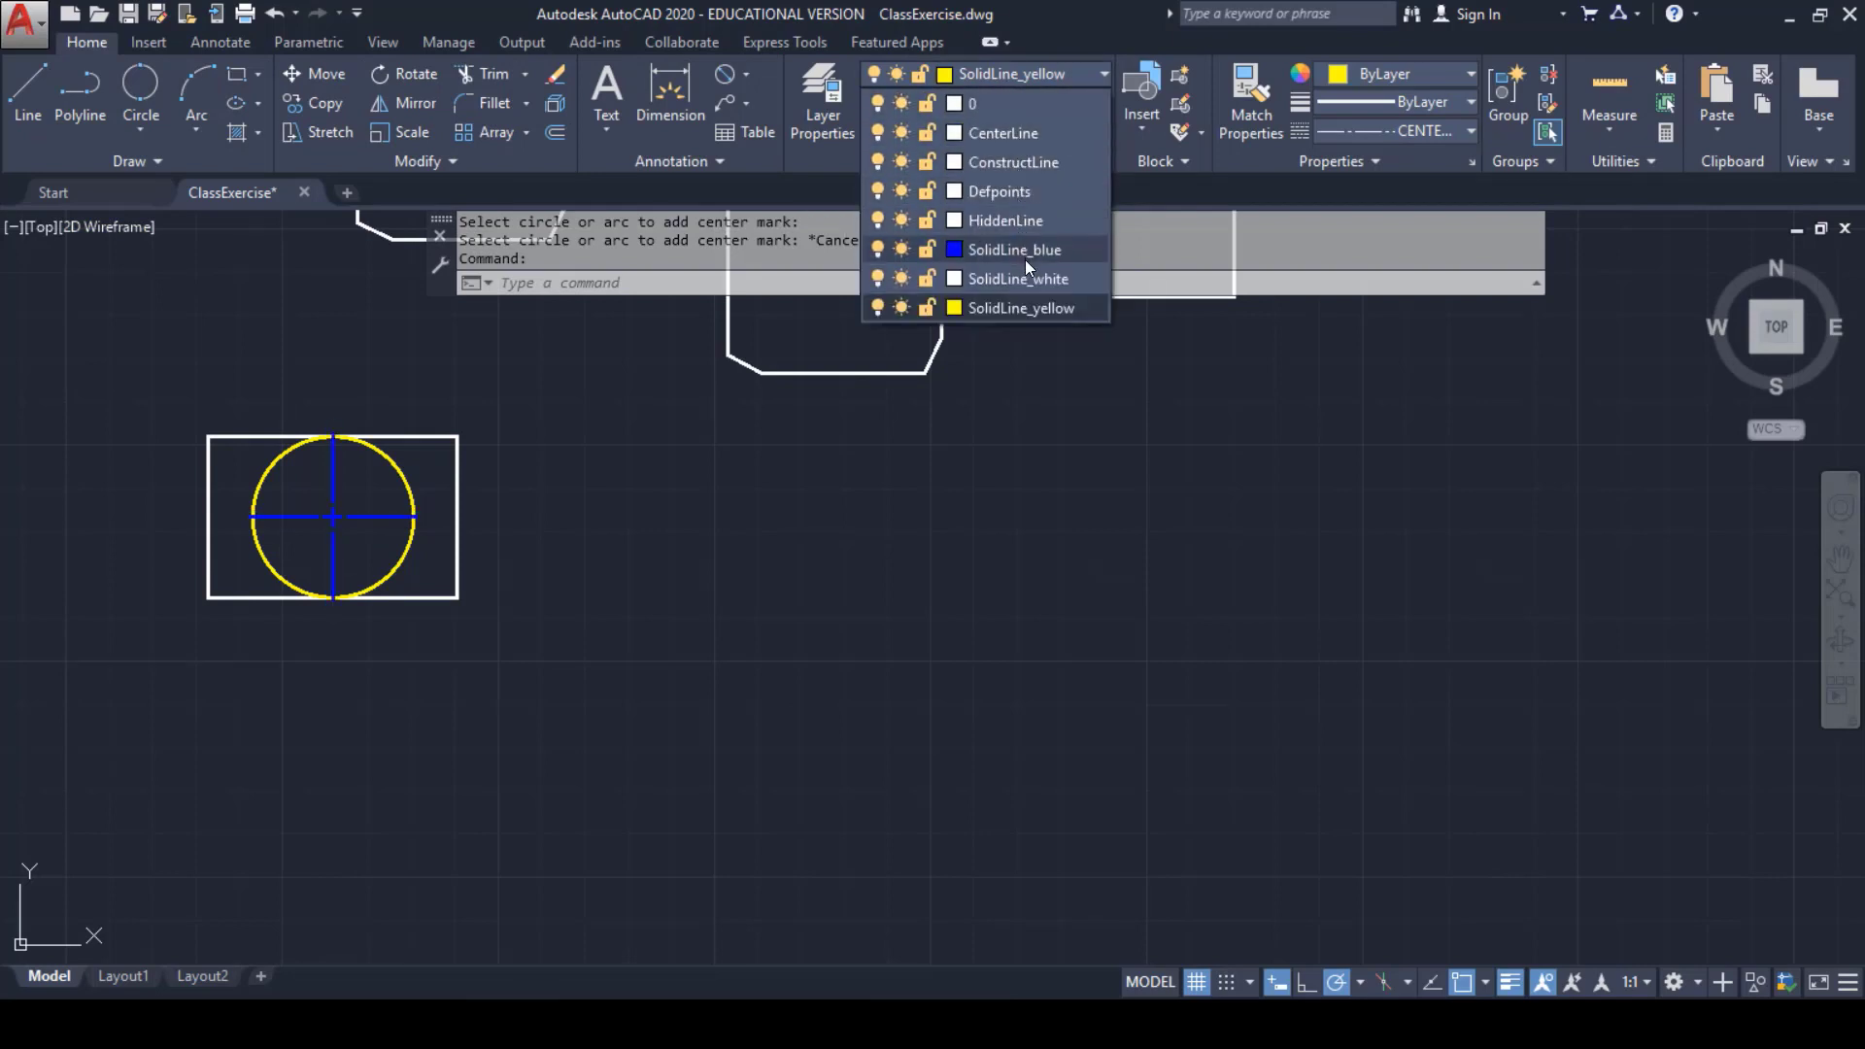
click(1028, 166)
click(651, 505)
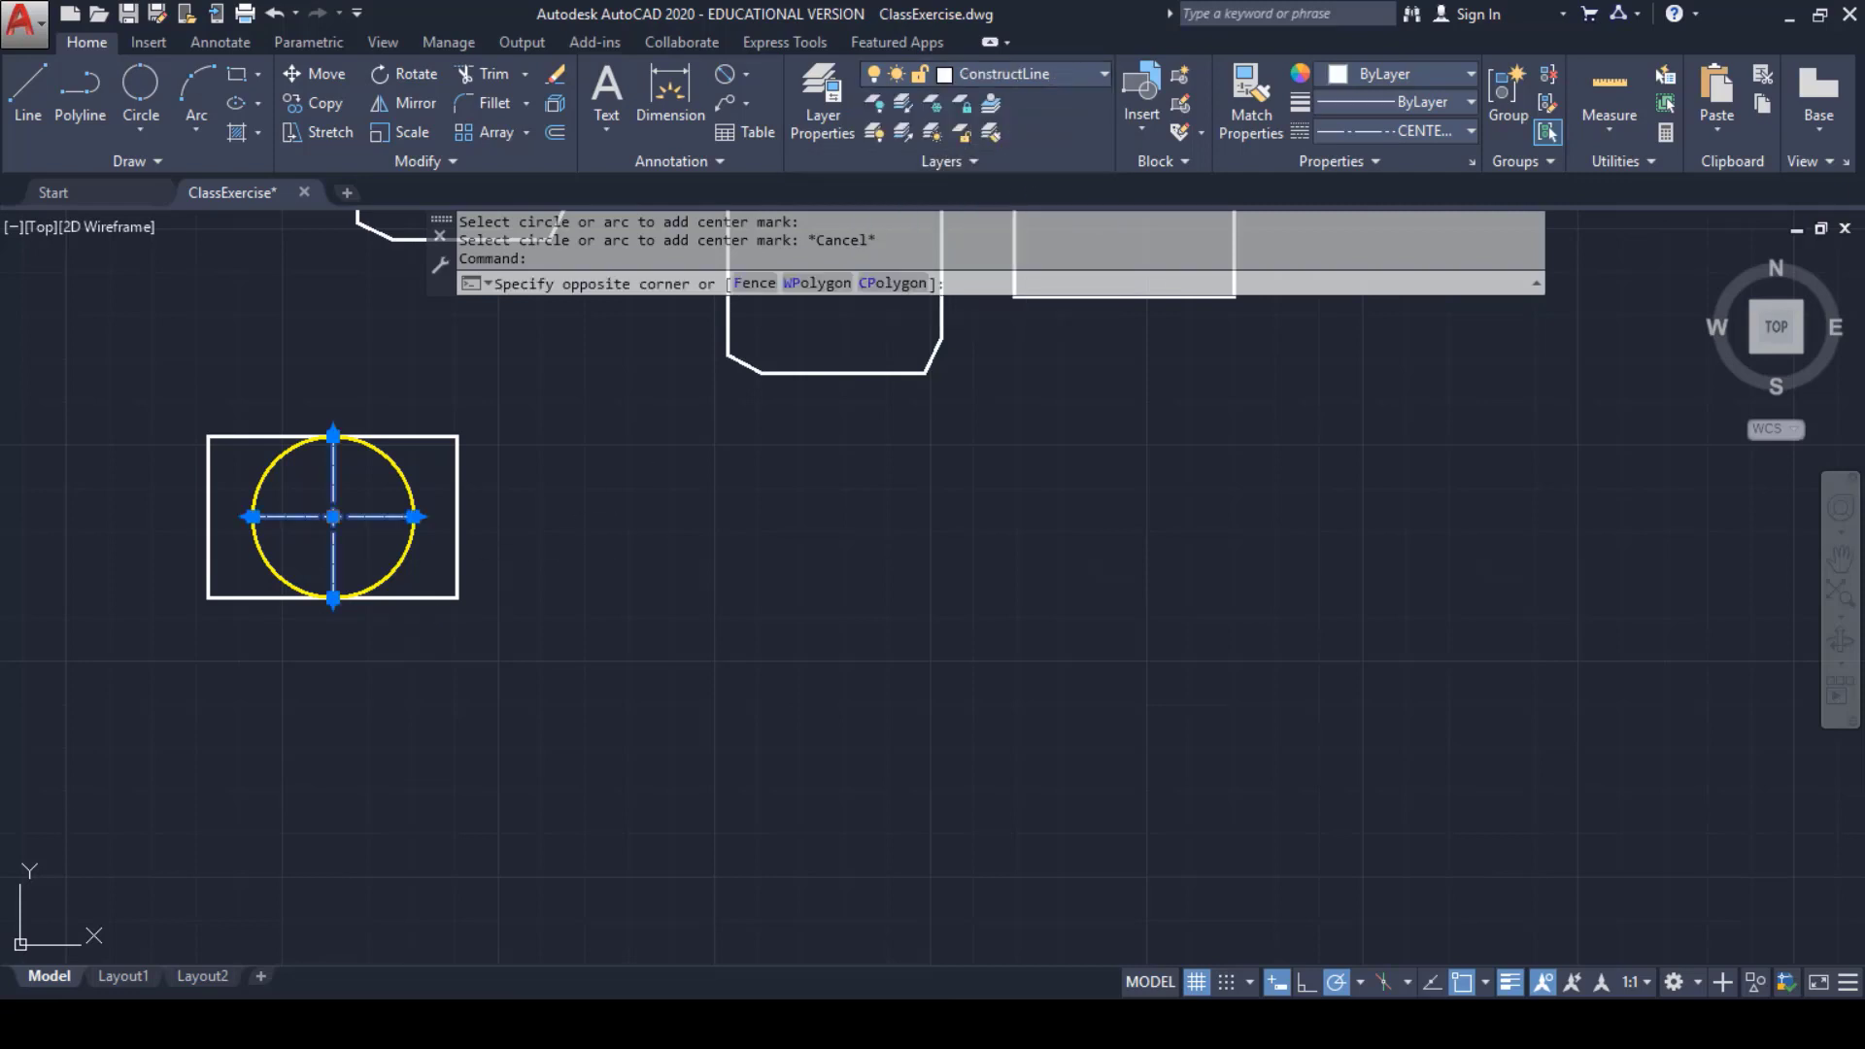
key(Escape)
key(Escape)
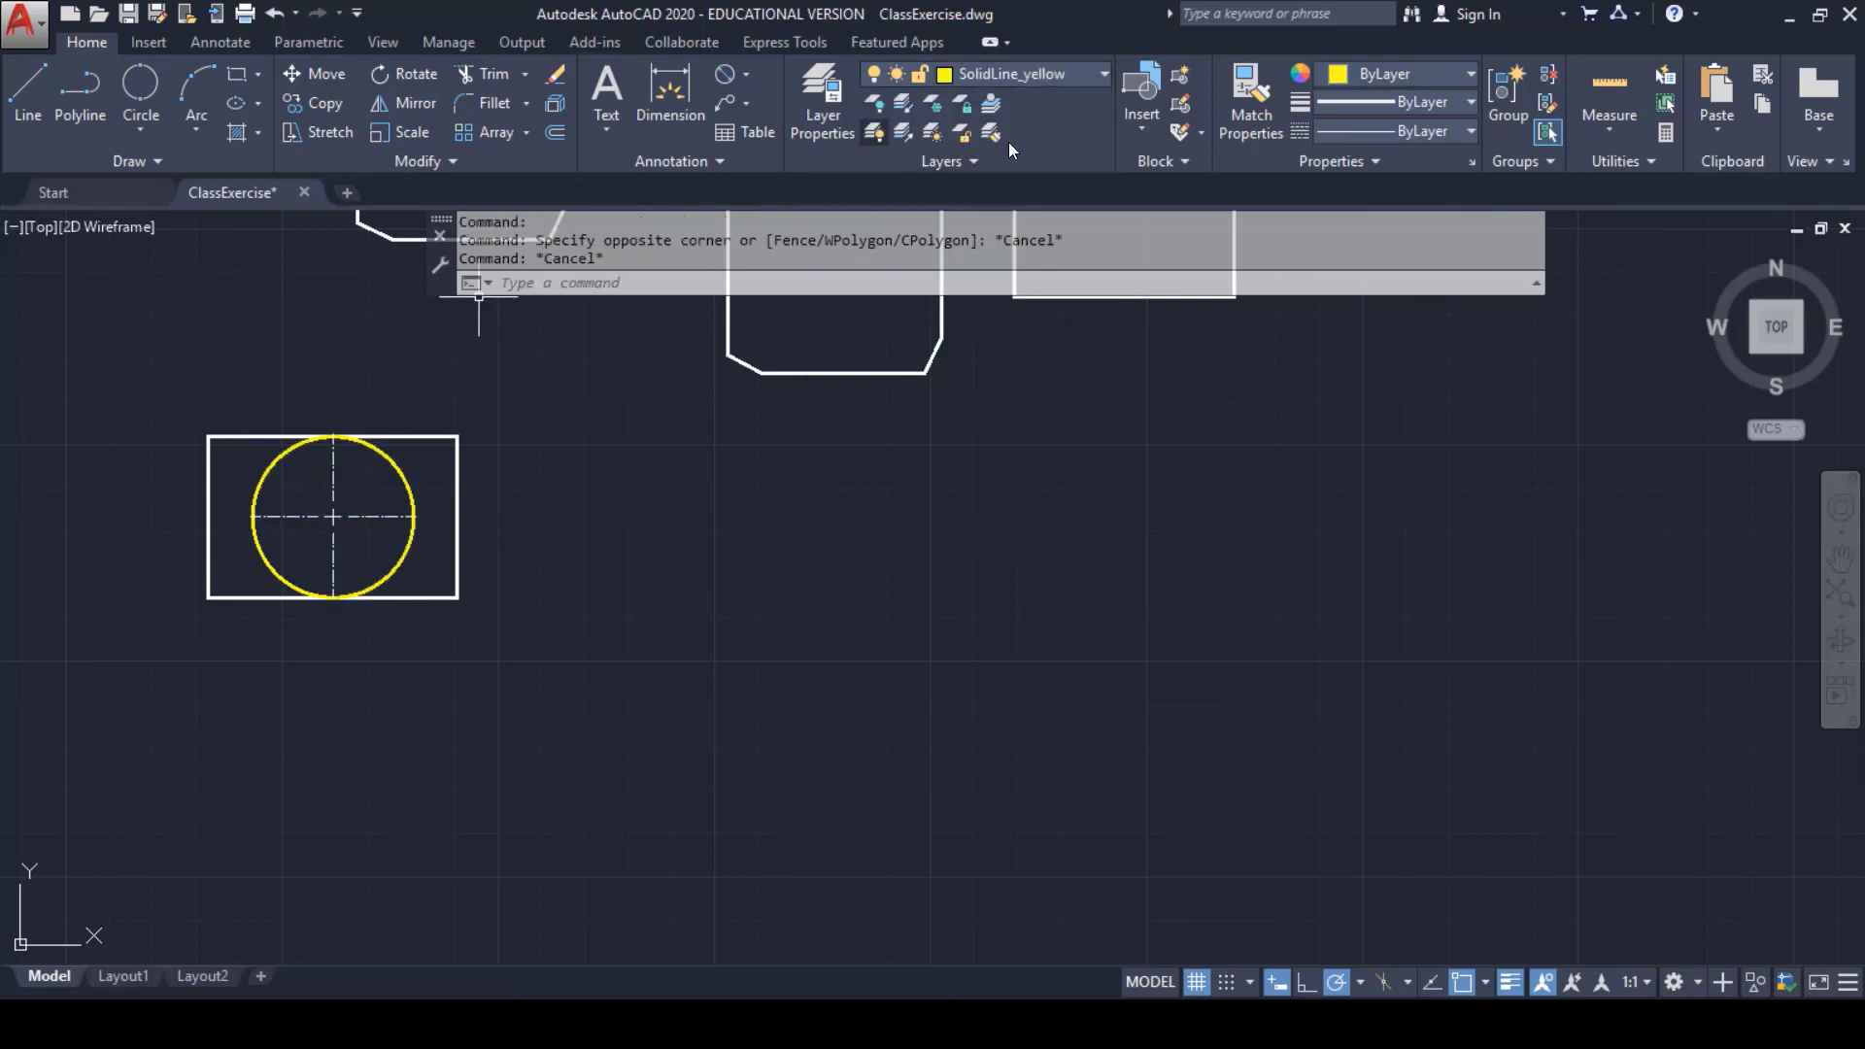
click(1073, 77)
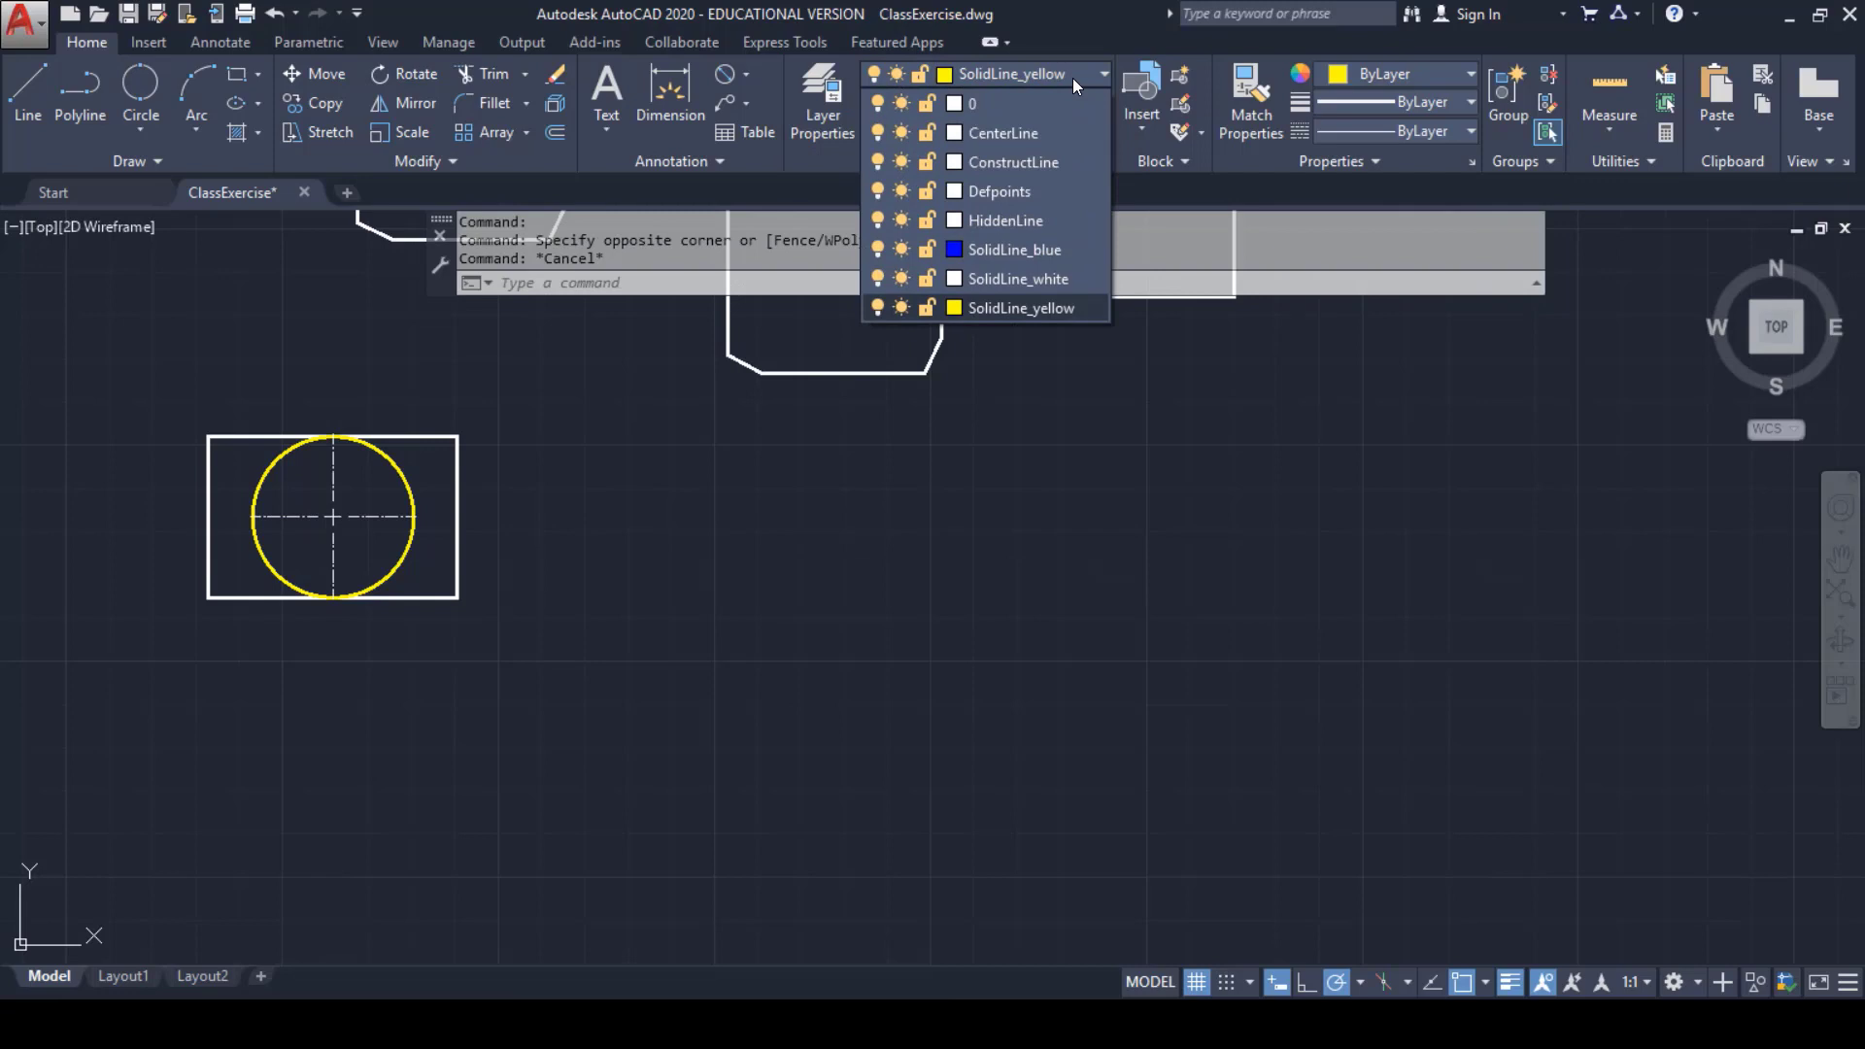
click(1016, 280)
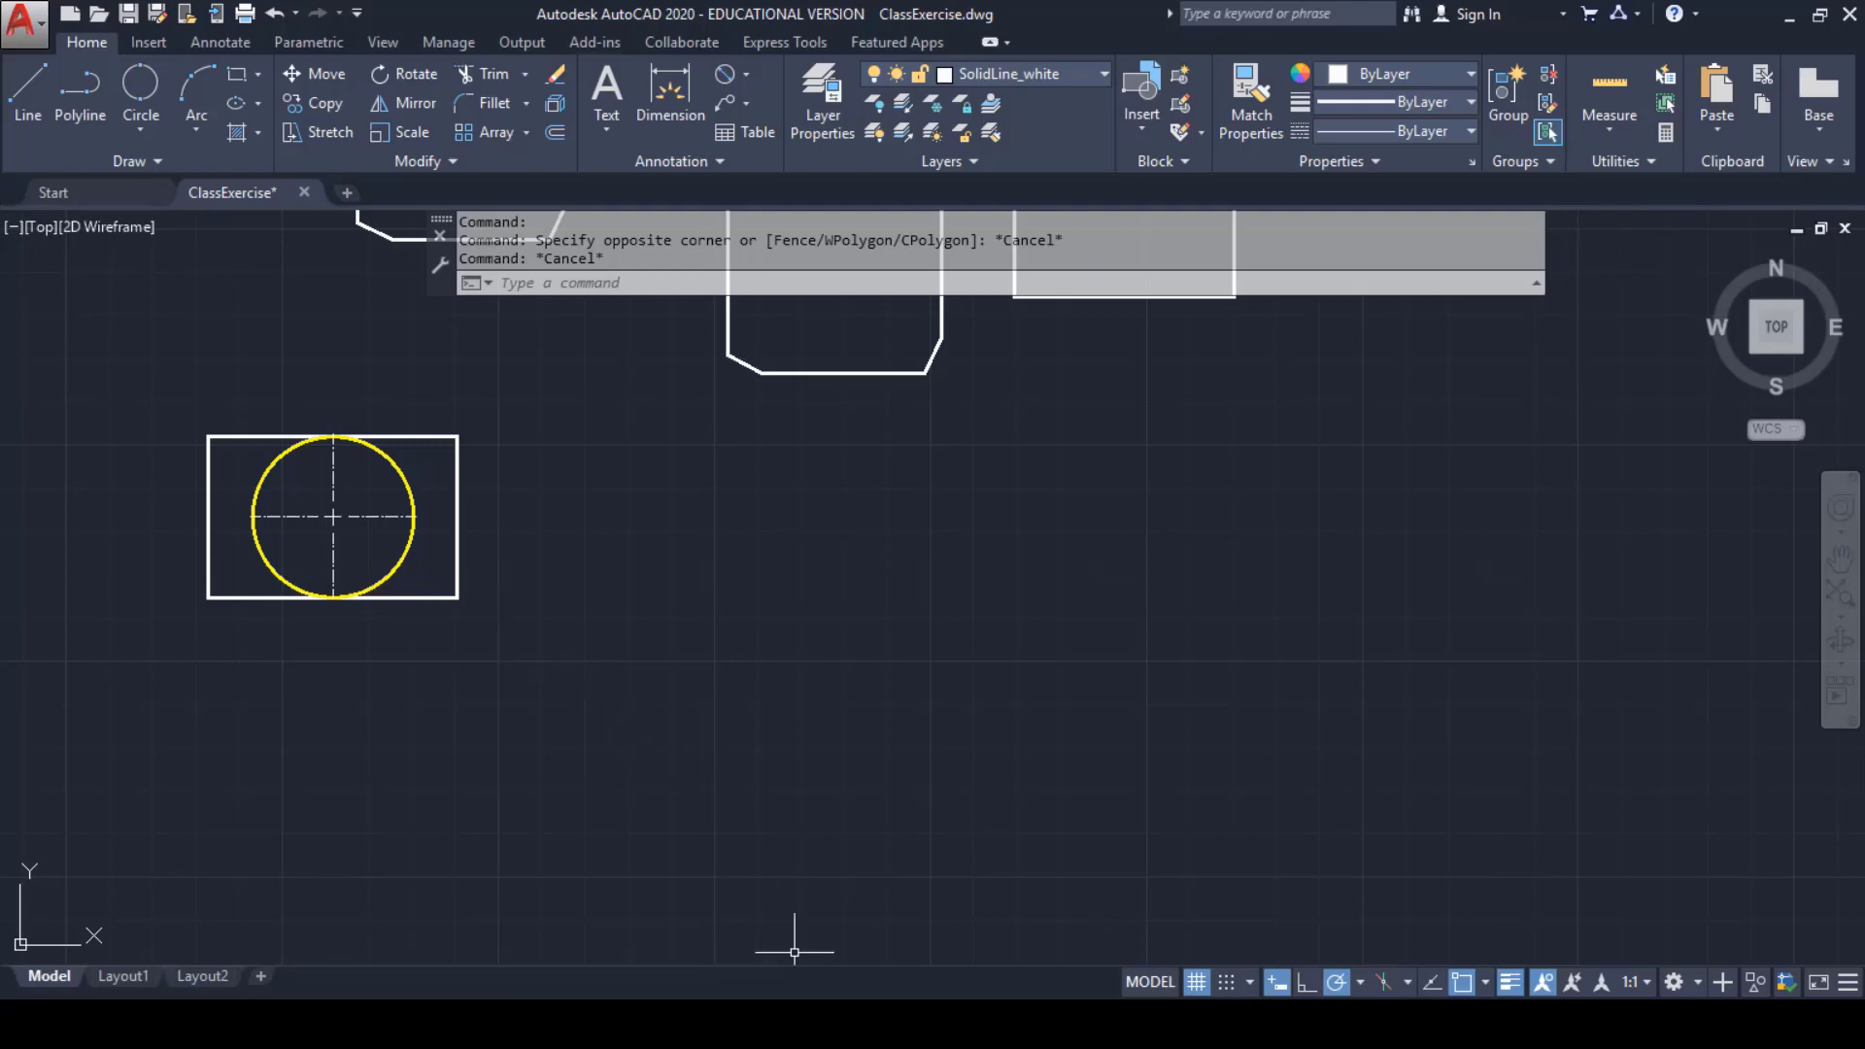
mouse_move(1042, 1025)
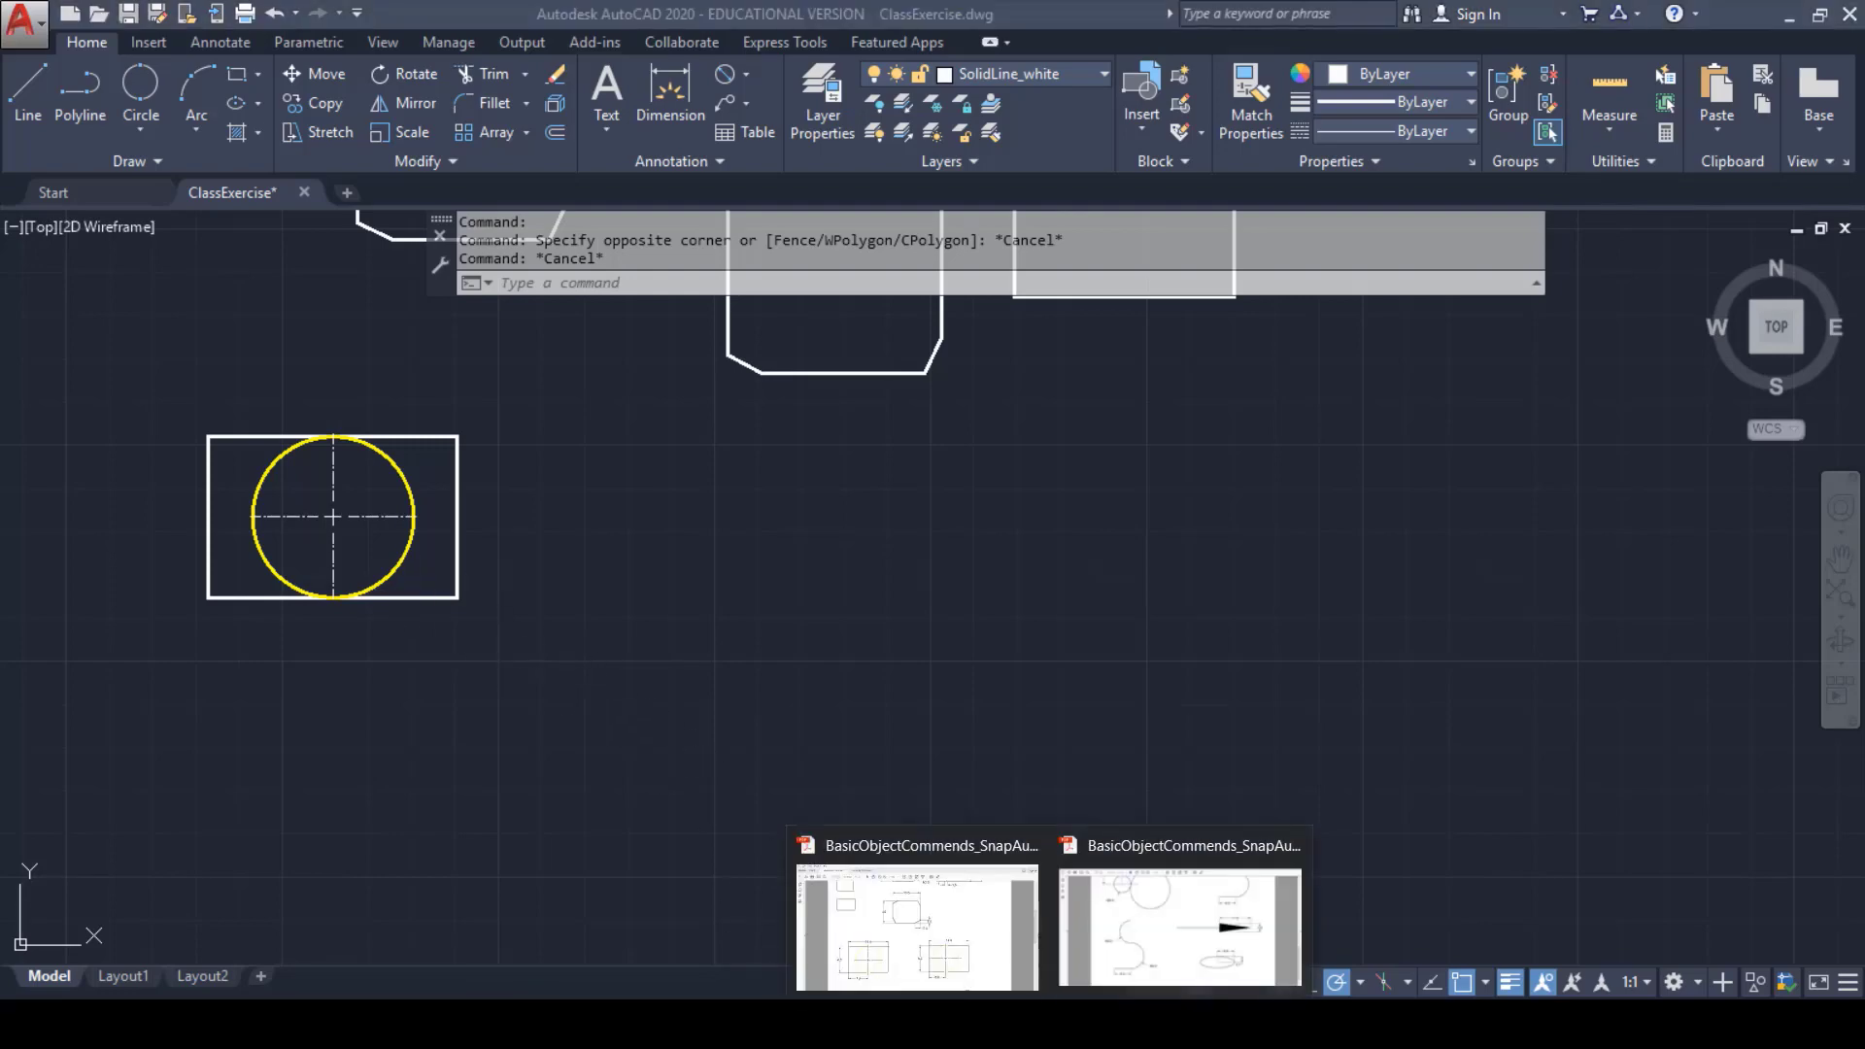
click(990, 947)
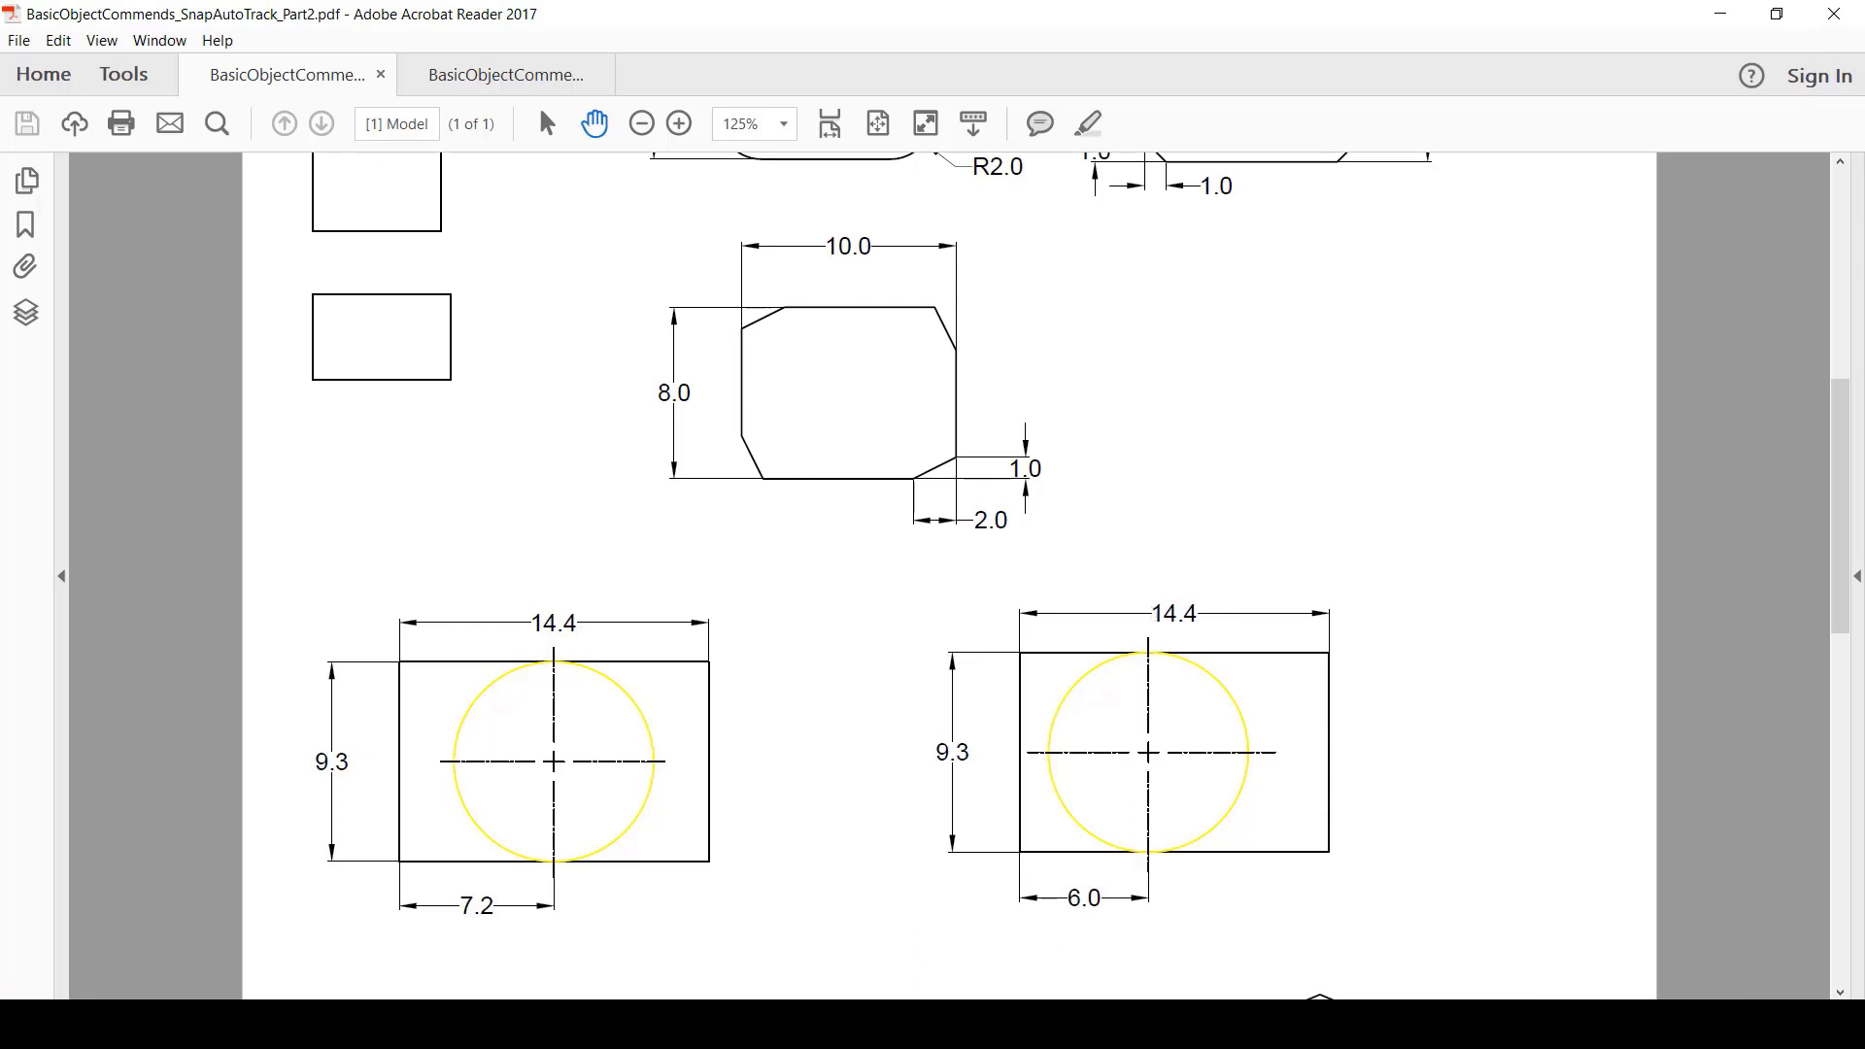
key(alt+Tab)
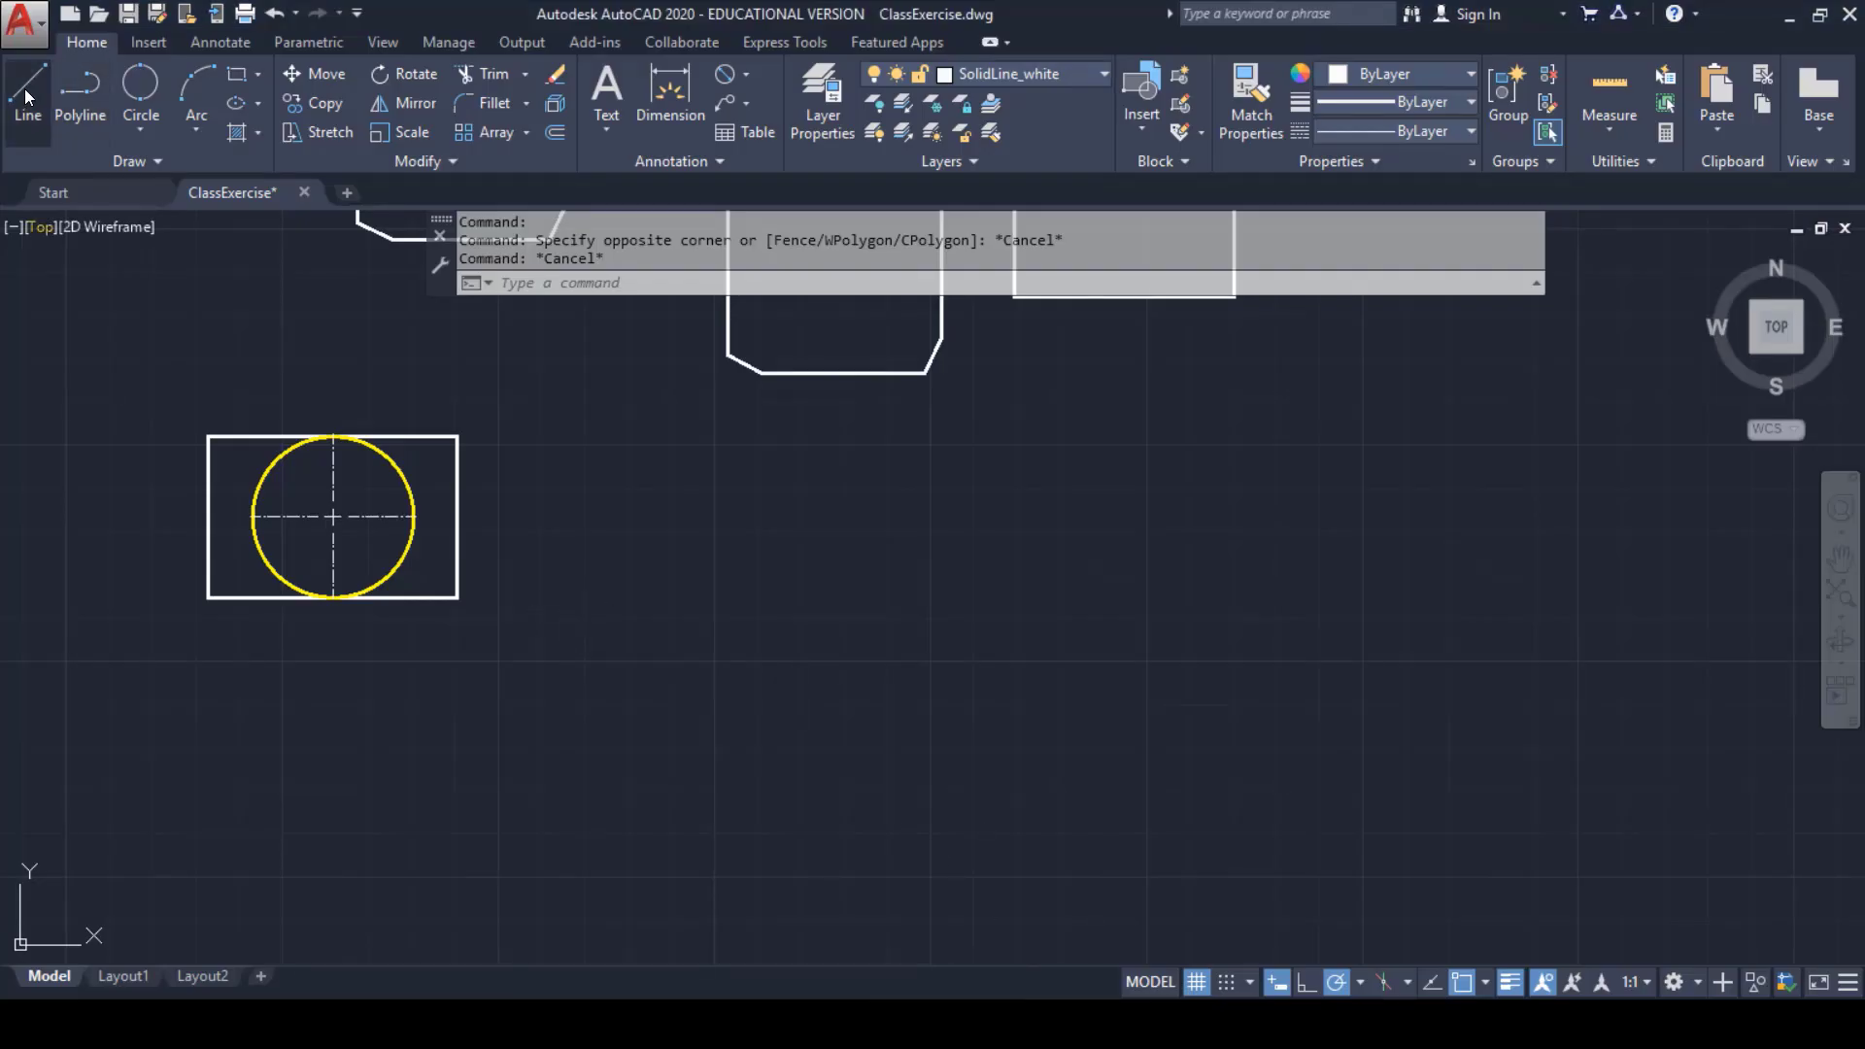
click(238, 76)
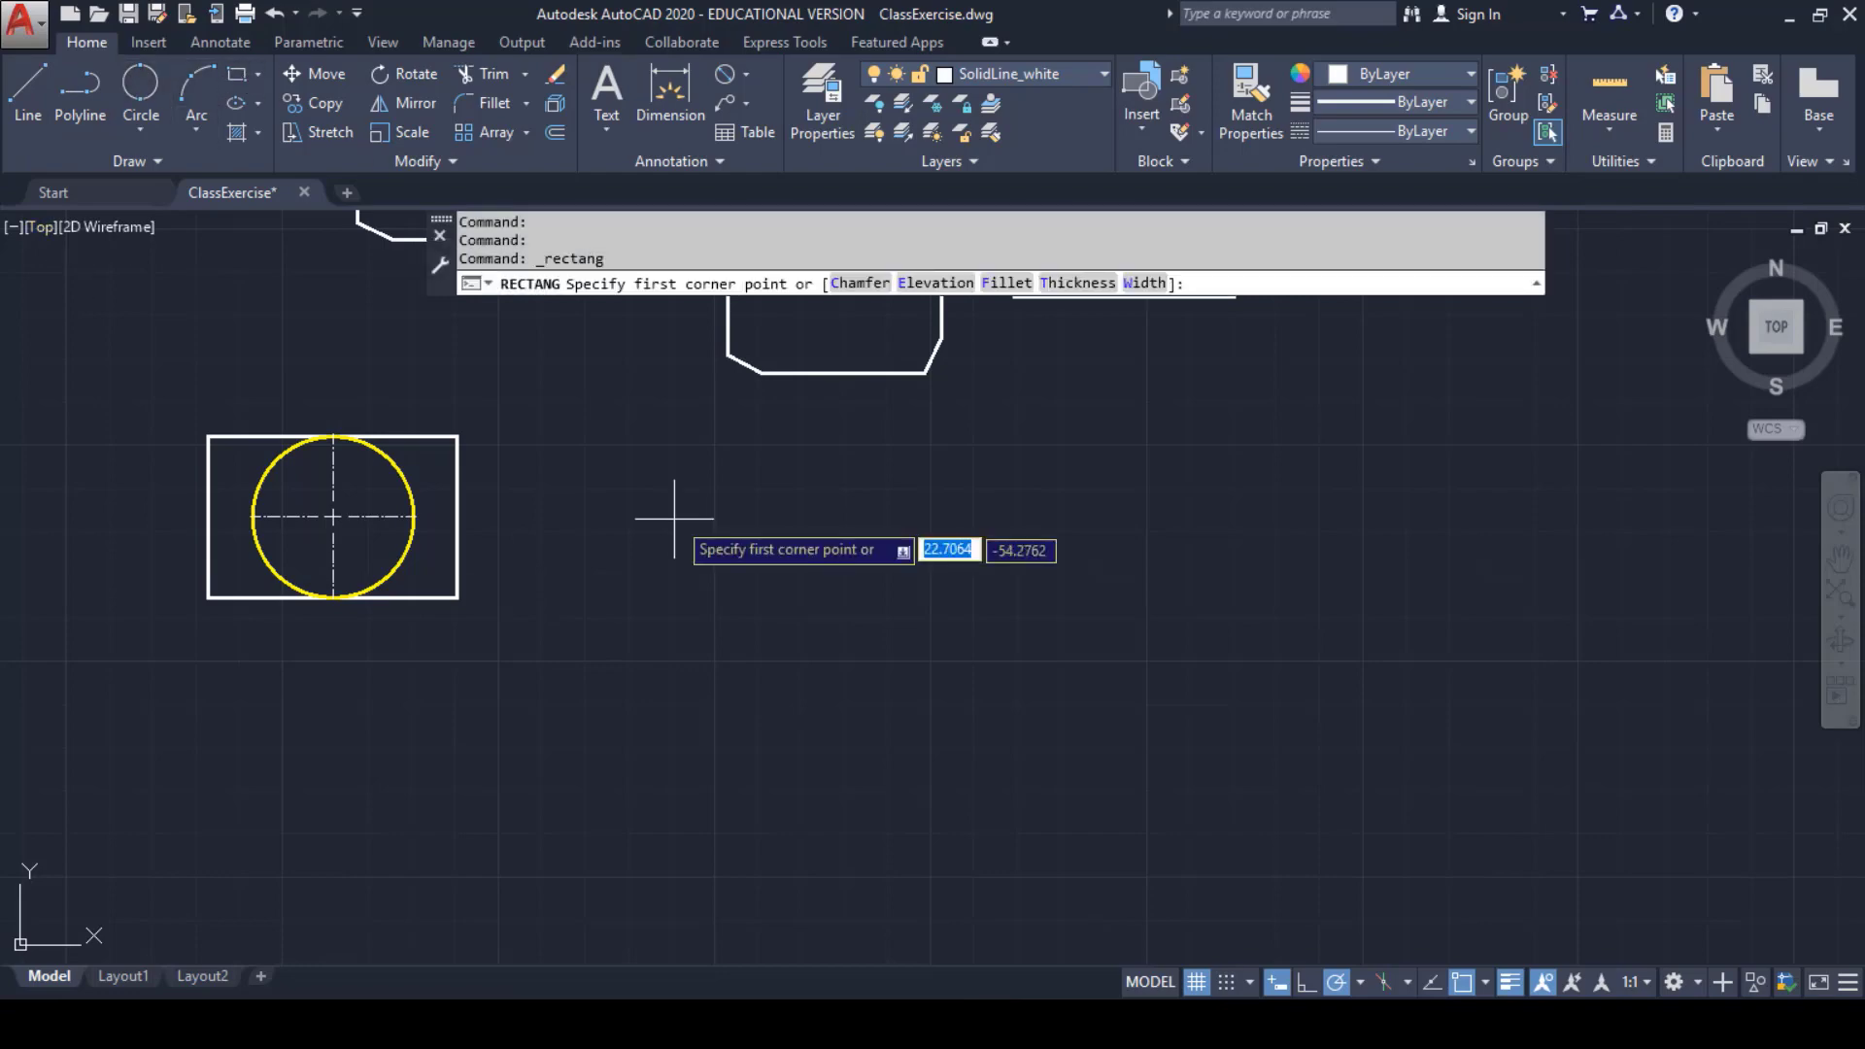
click(663, 453)
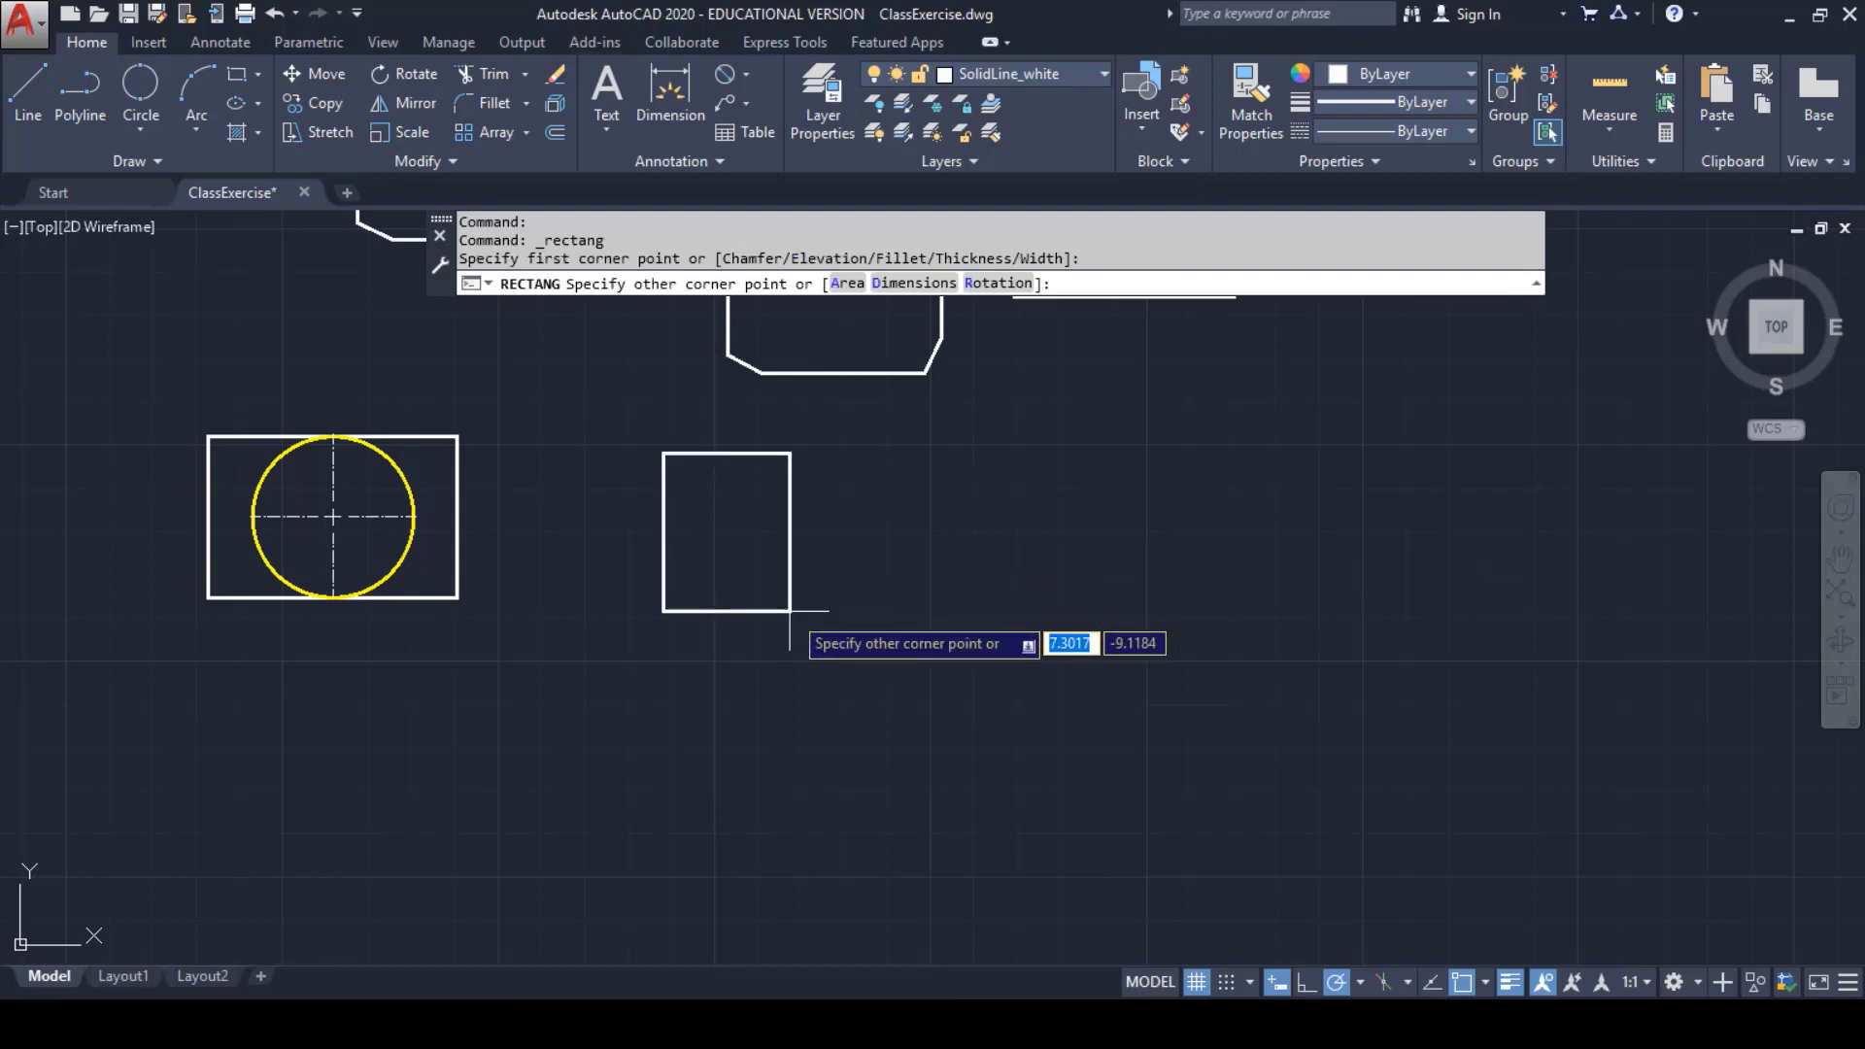
text(14.4)
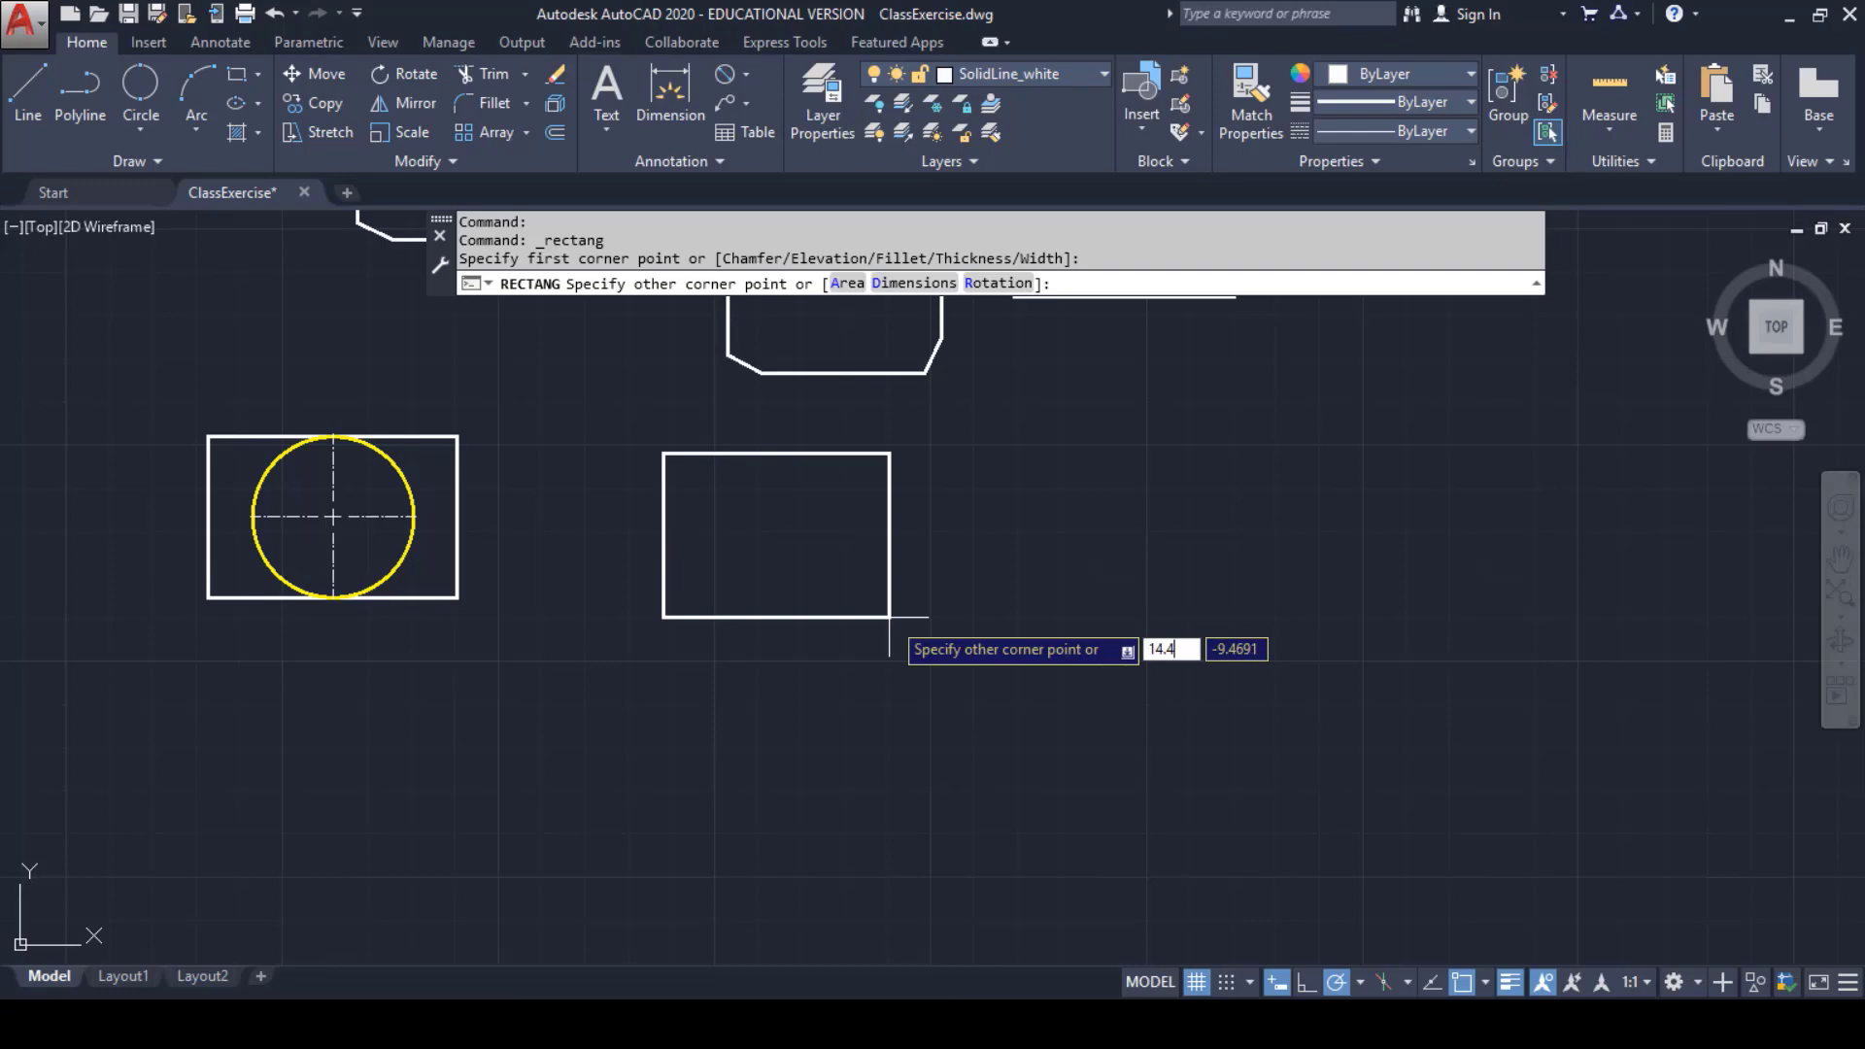
key(Tab)
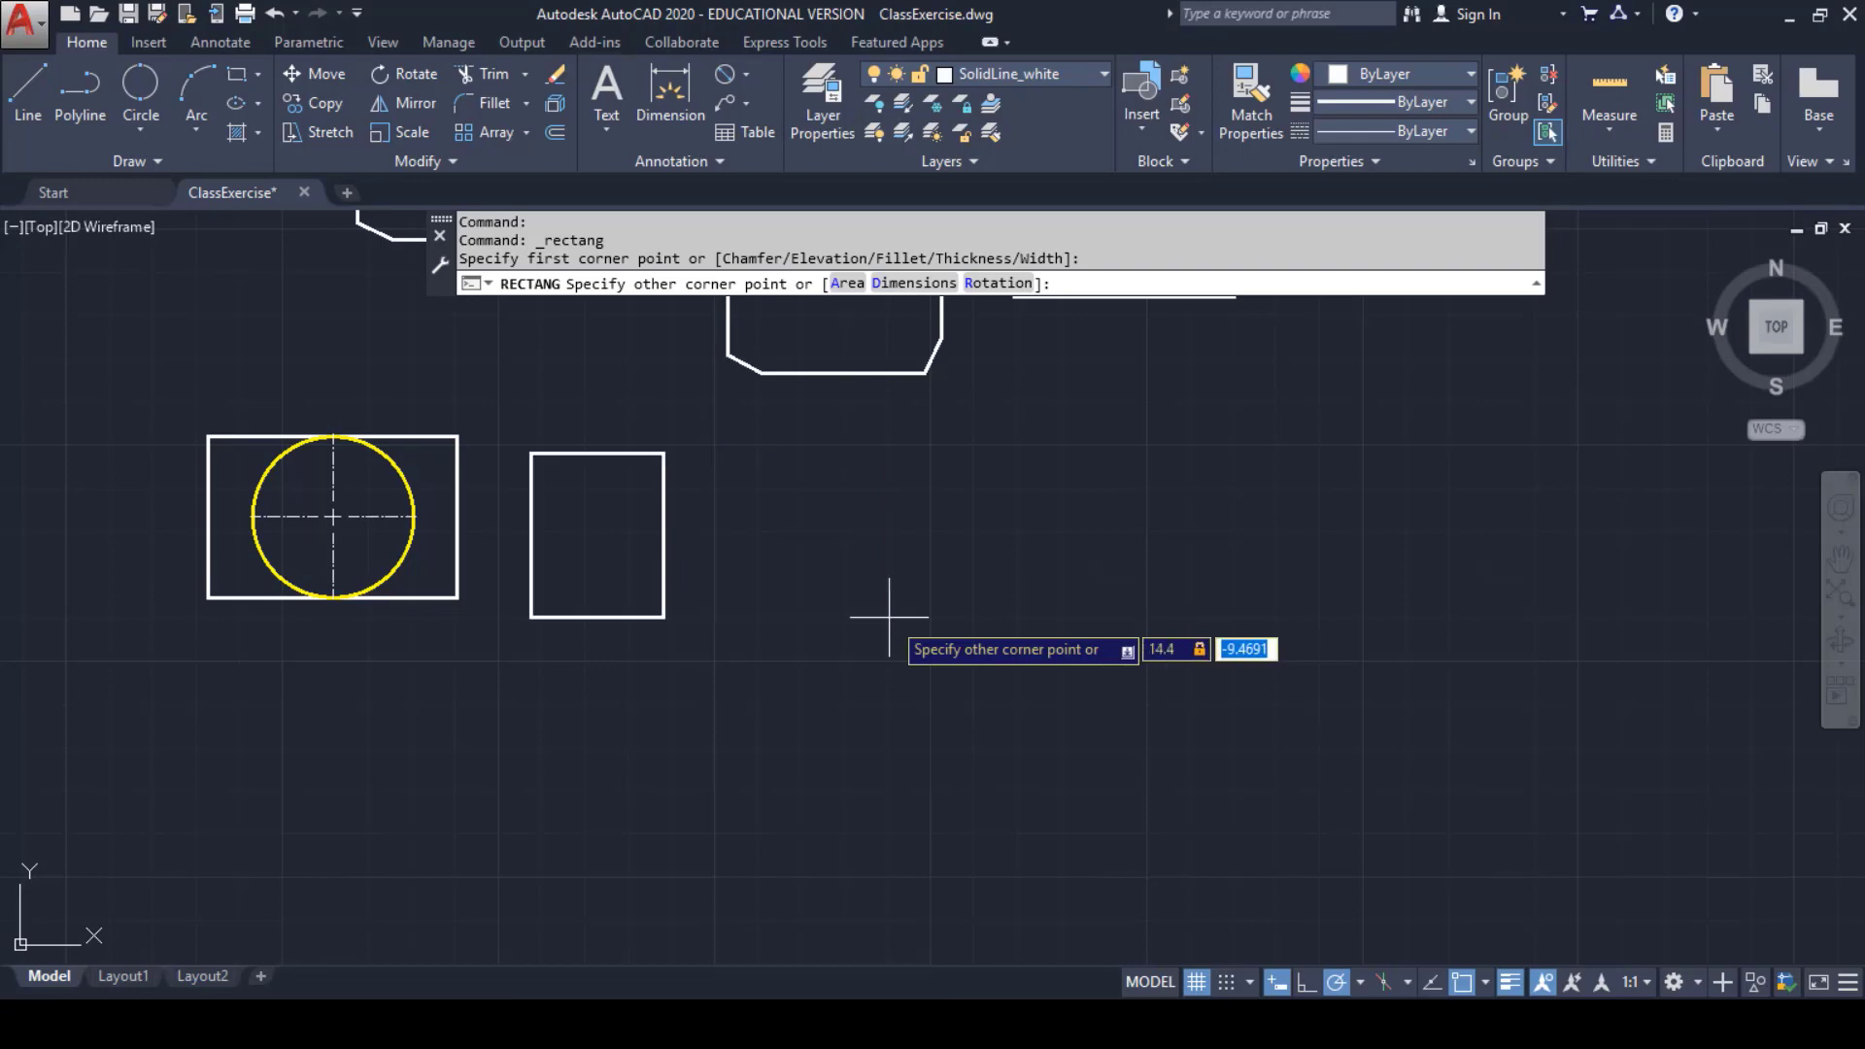
text(-9.3)
key(Return)
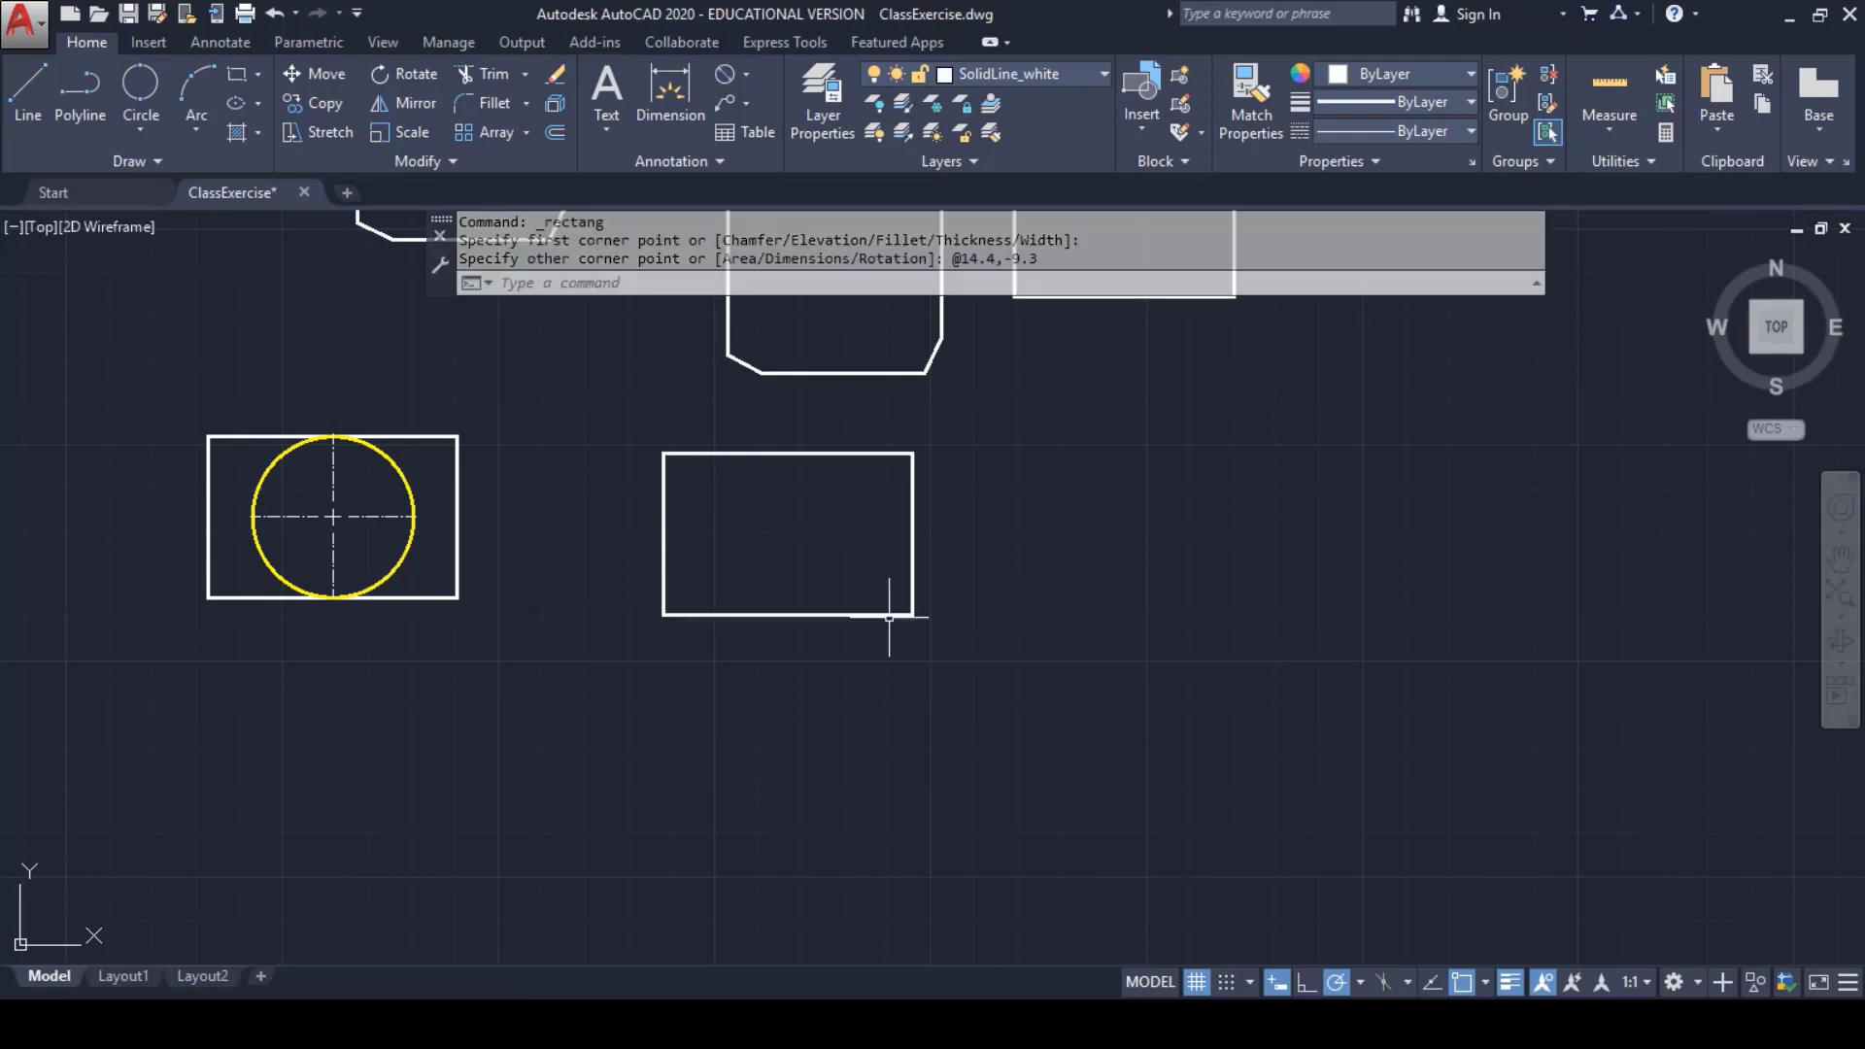
- Make ConstructLine the current layer and draw a 6-unit line along the new rectangle's lower edge from its lower-left corner
click(1059, 76)
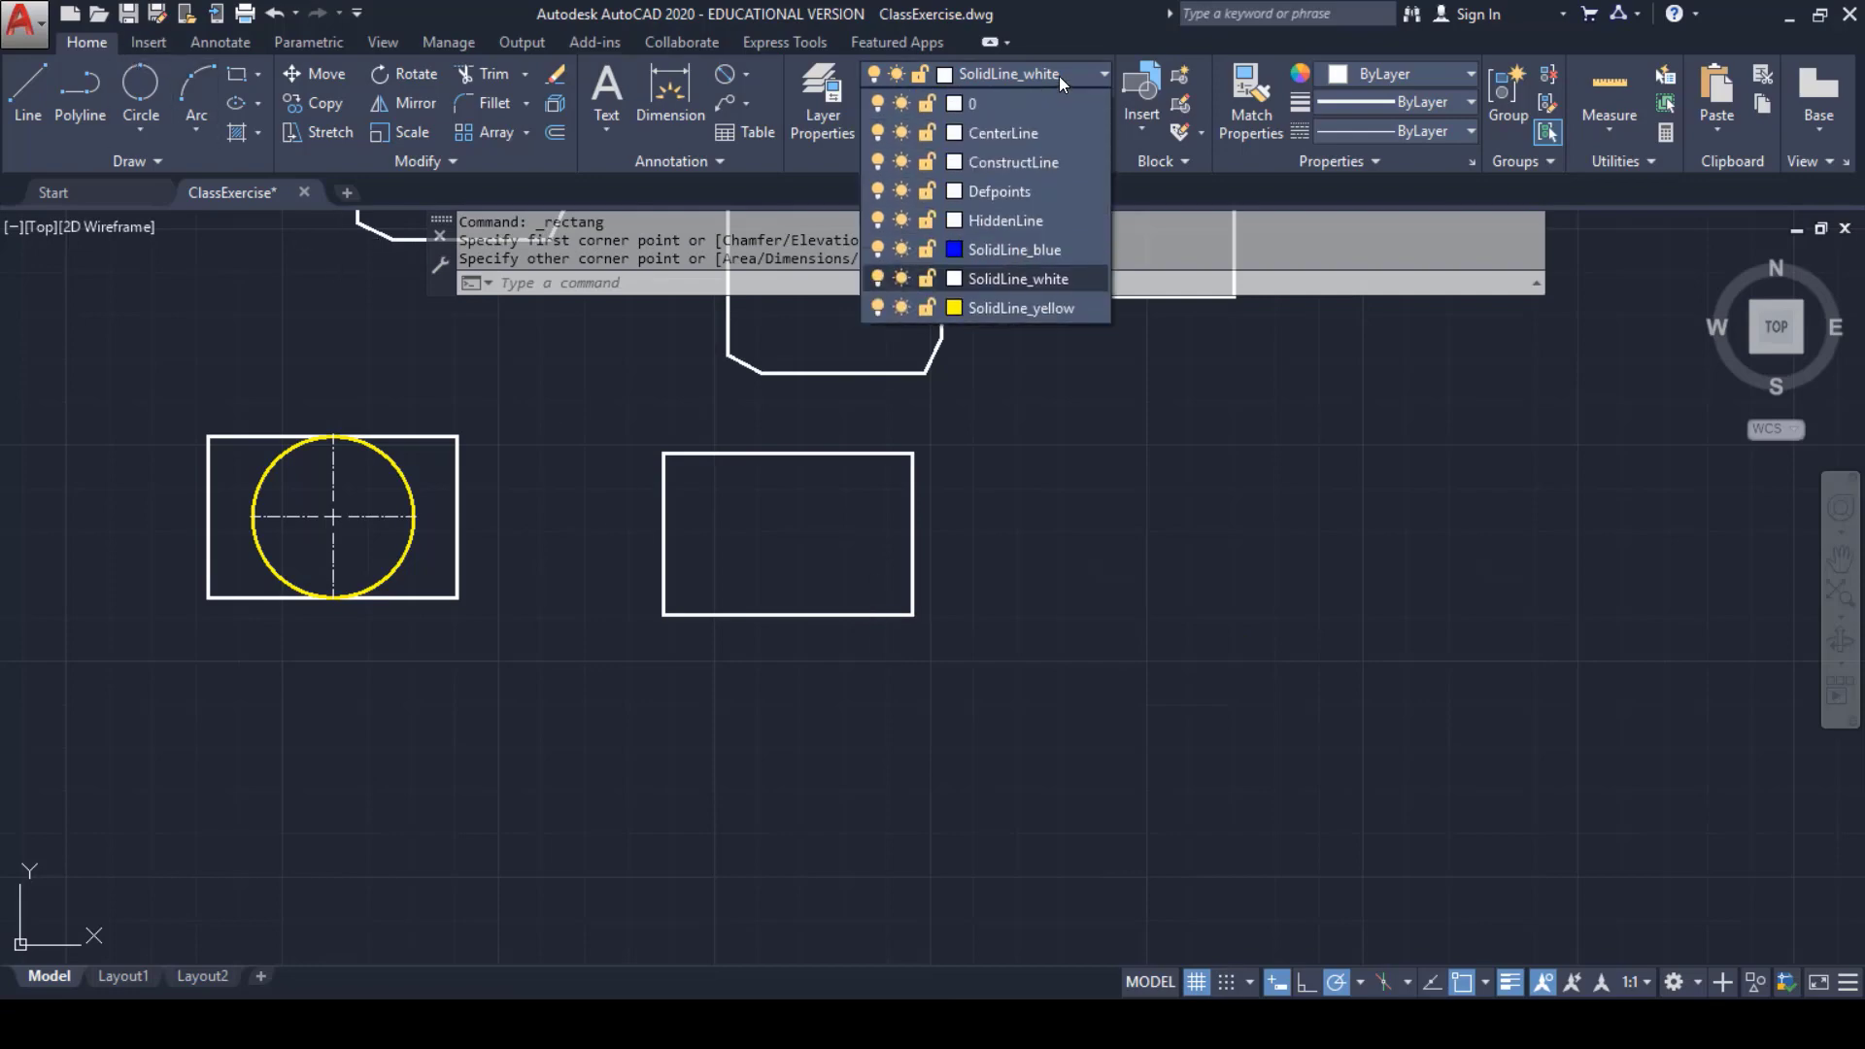
click(1064, 162)
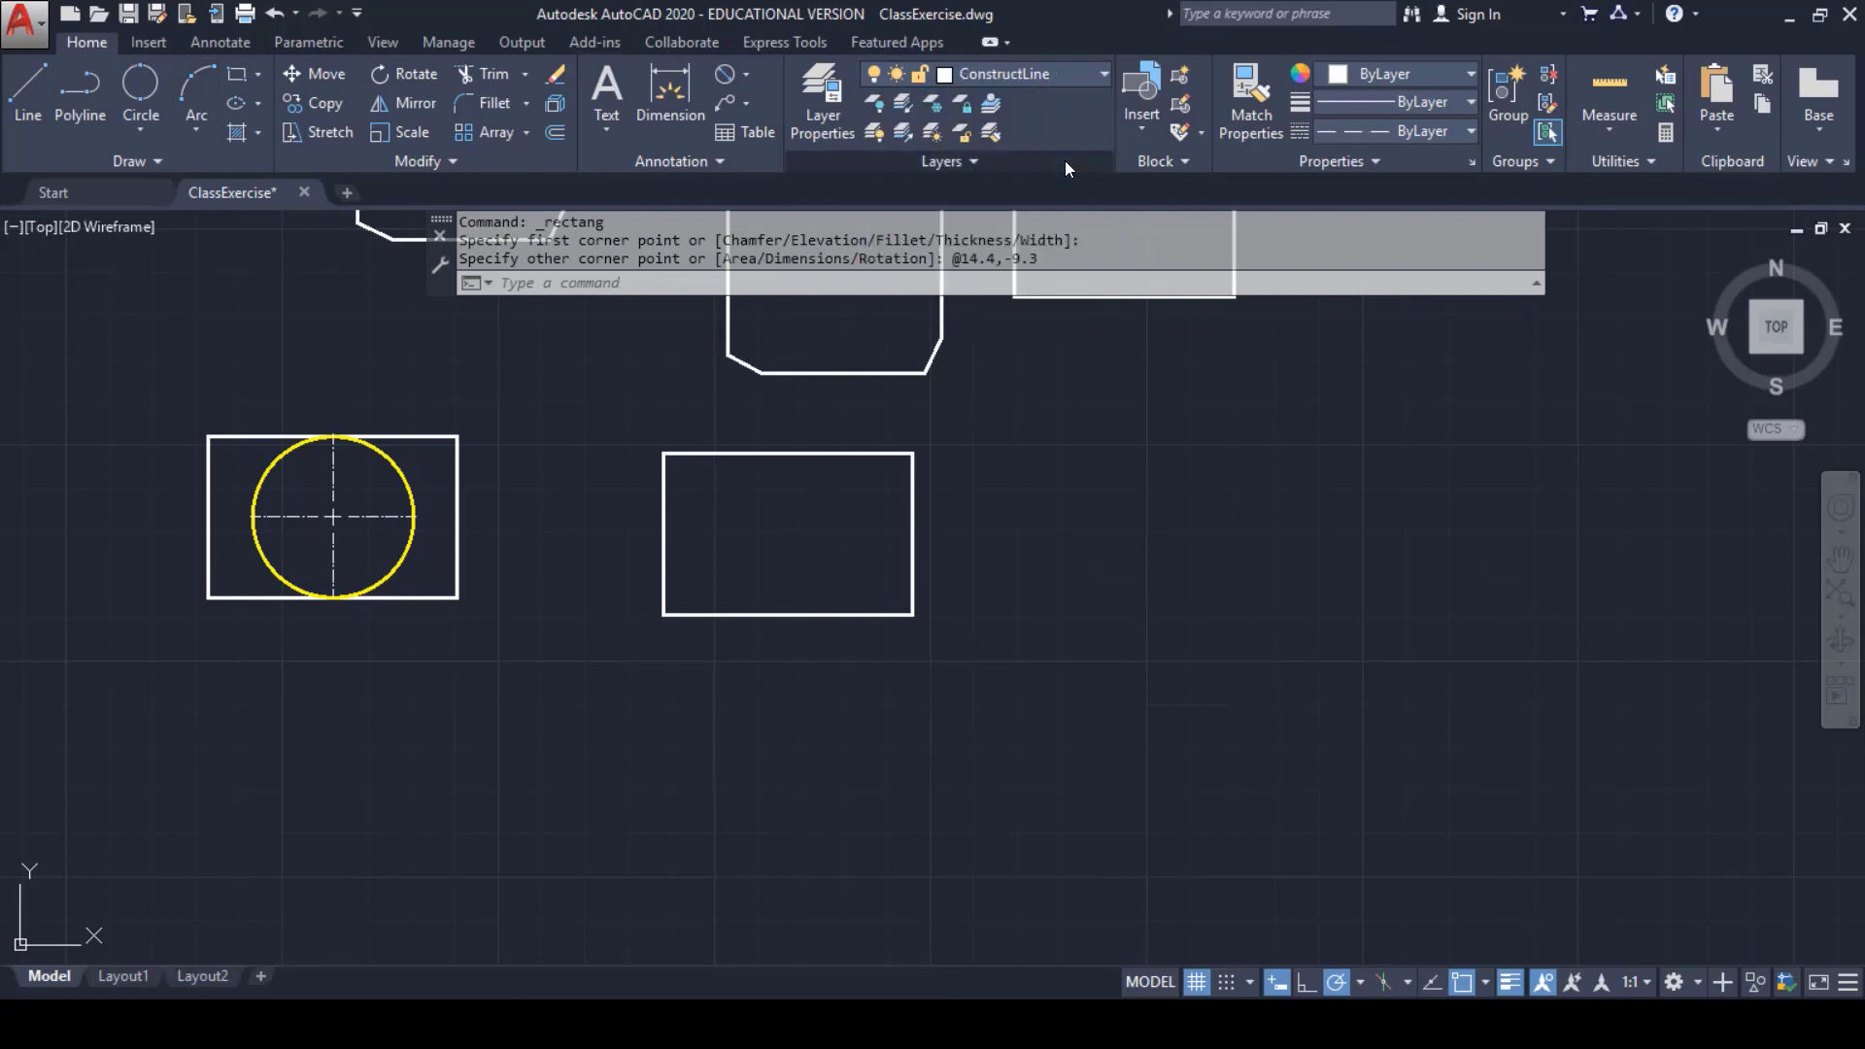
click(52, 87)
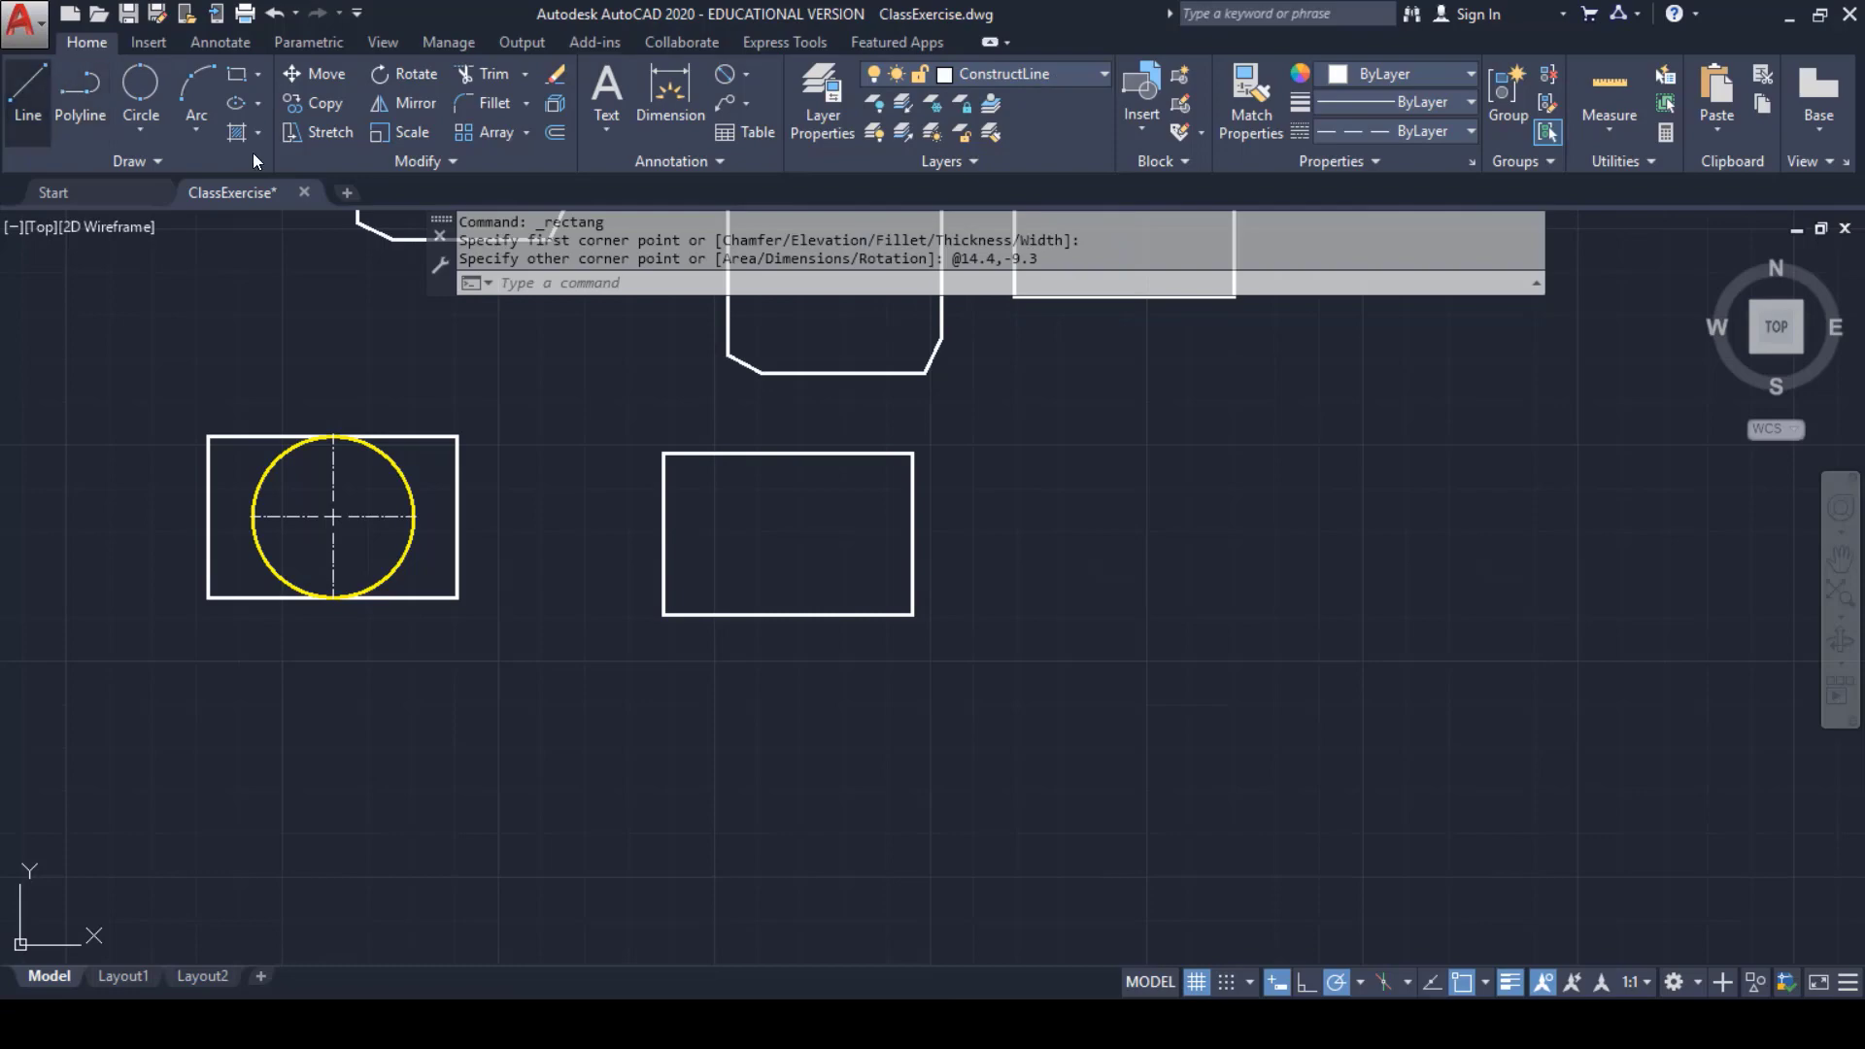
click(664, 614)
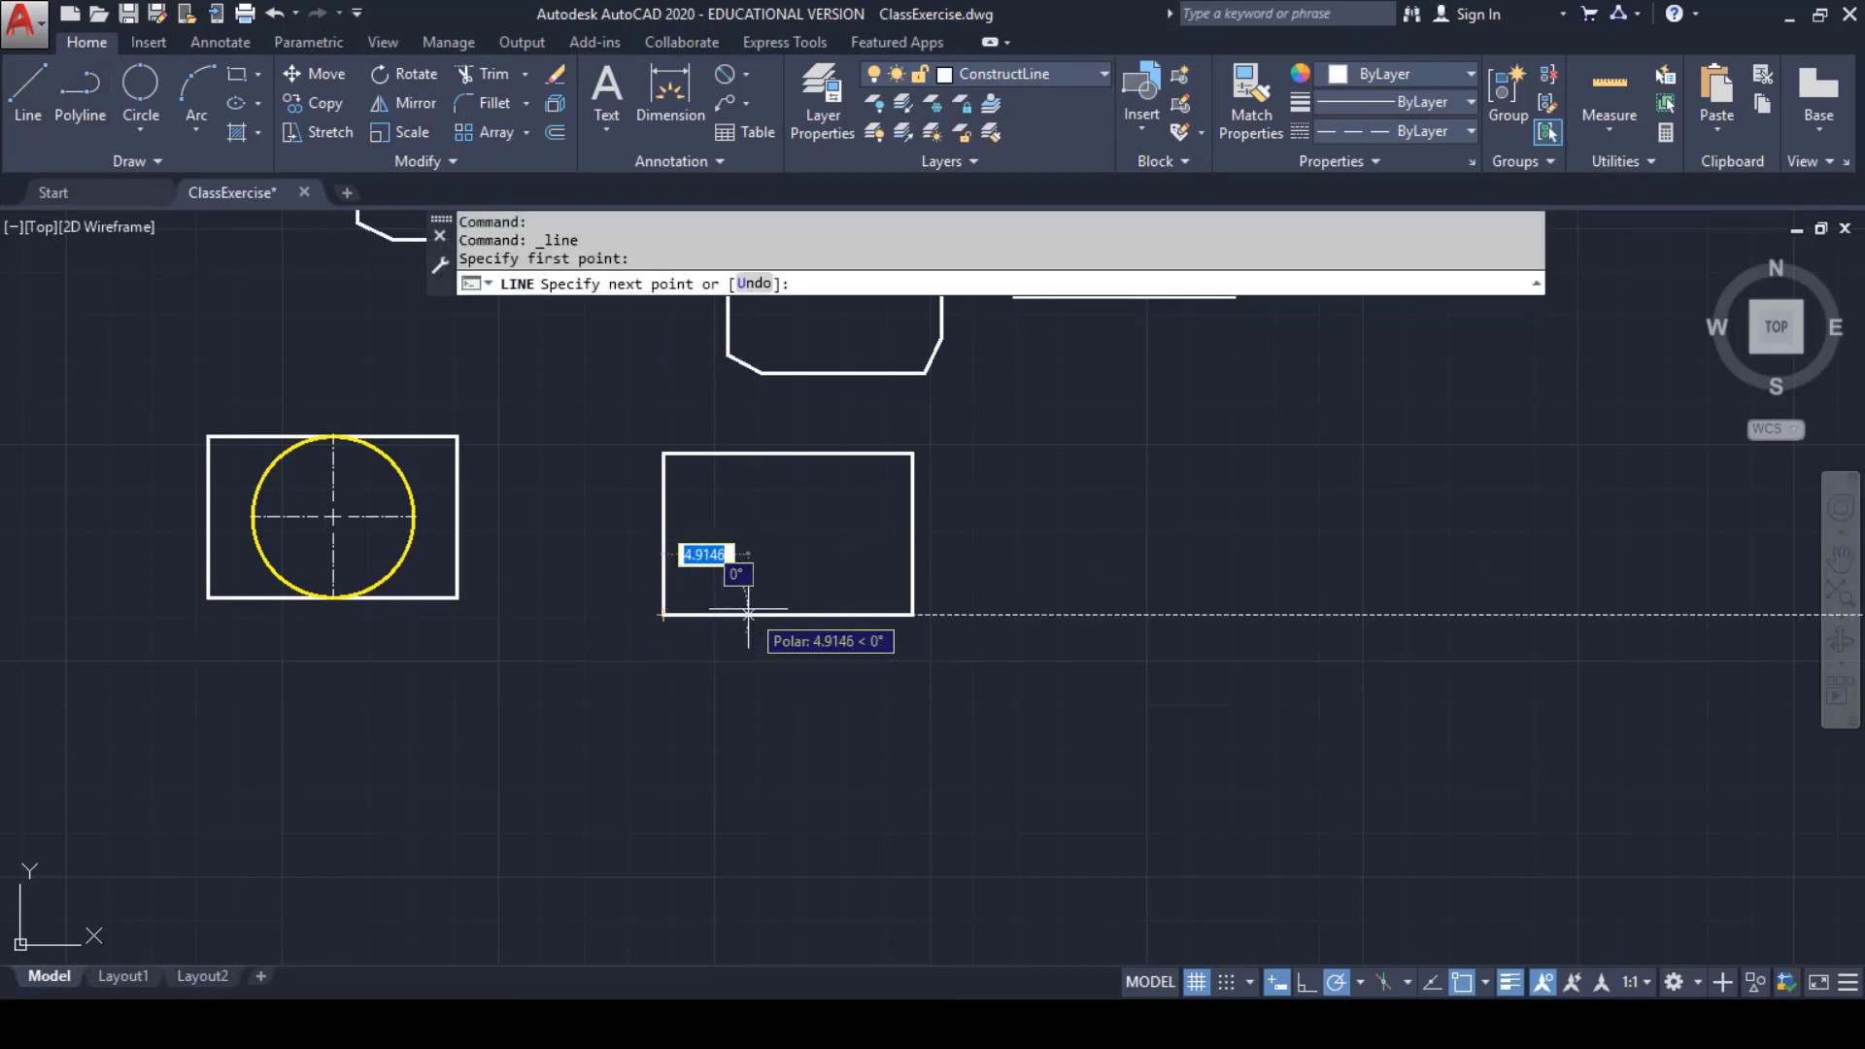
text(6)
key(Return)
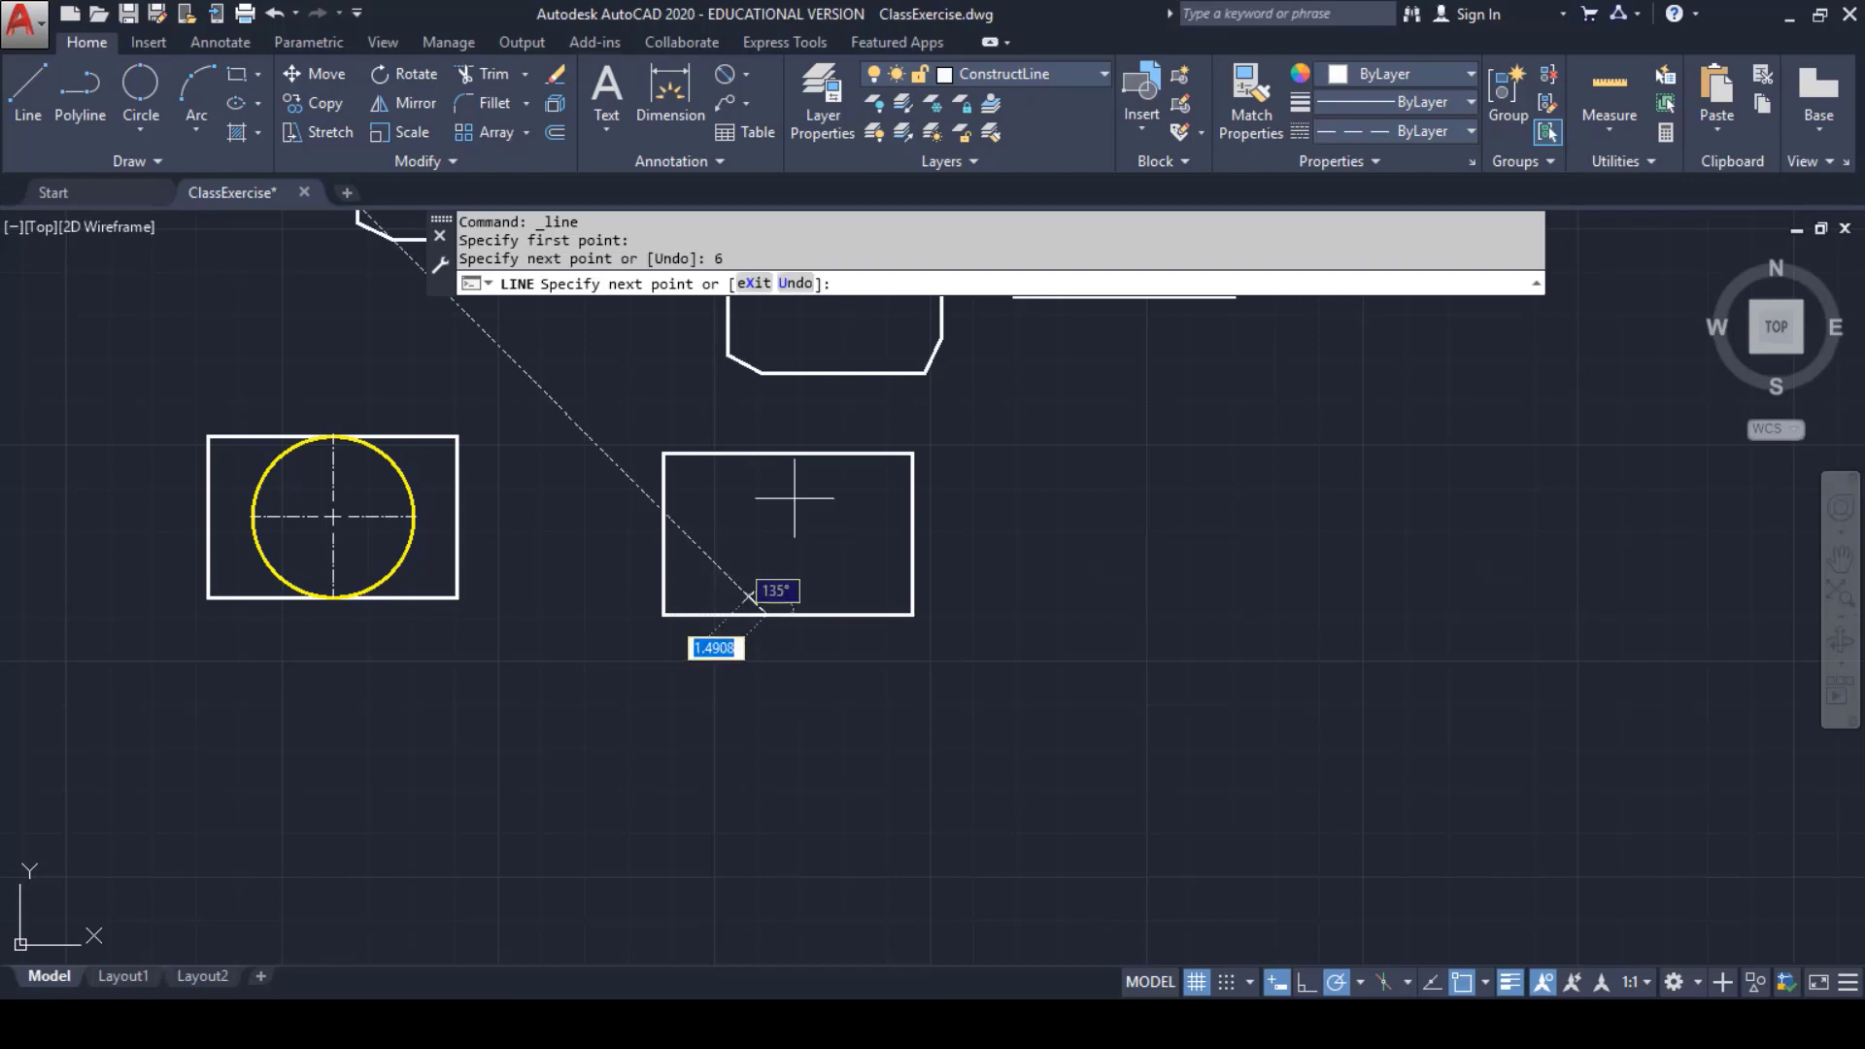
key(Escape)
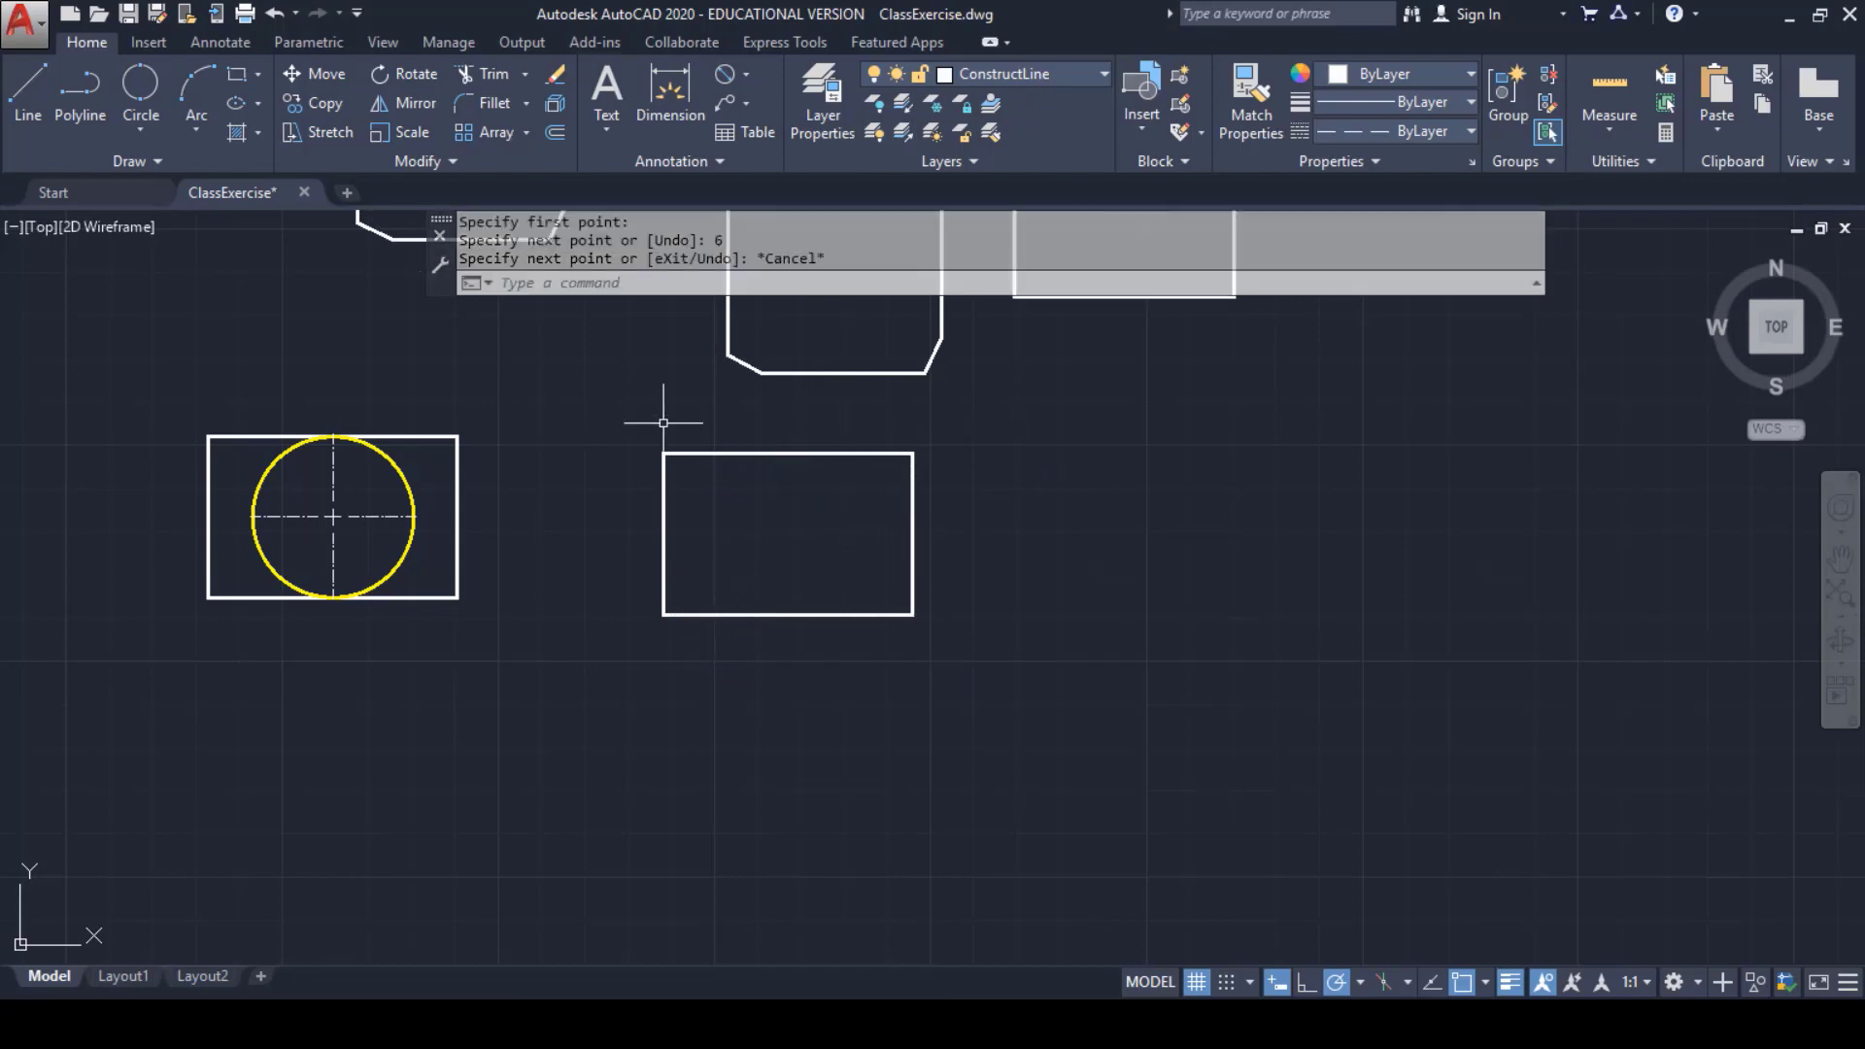
- Draw a 6-unit construction line along the new rectangle's upper edge from its upper-left corner
click(27, 109)
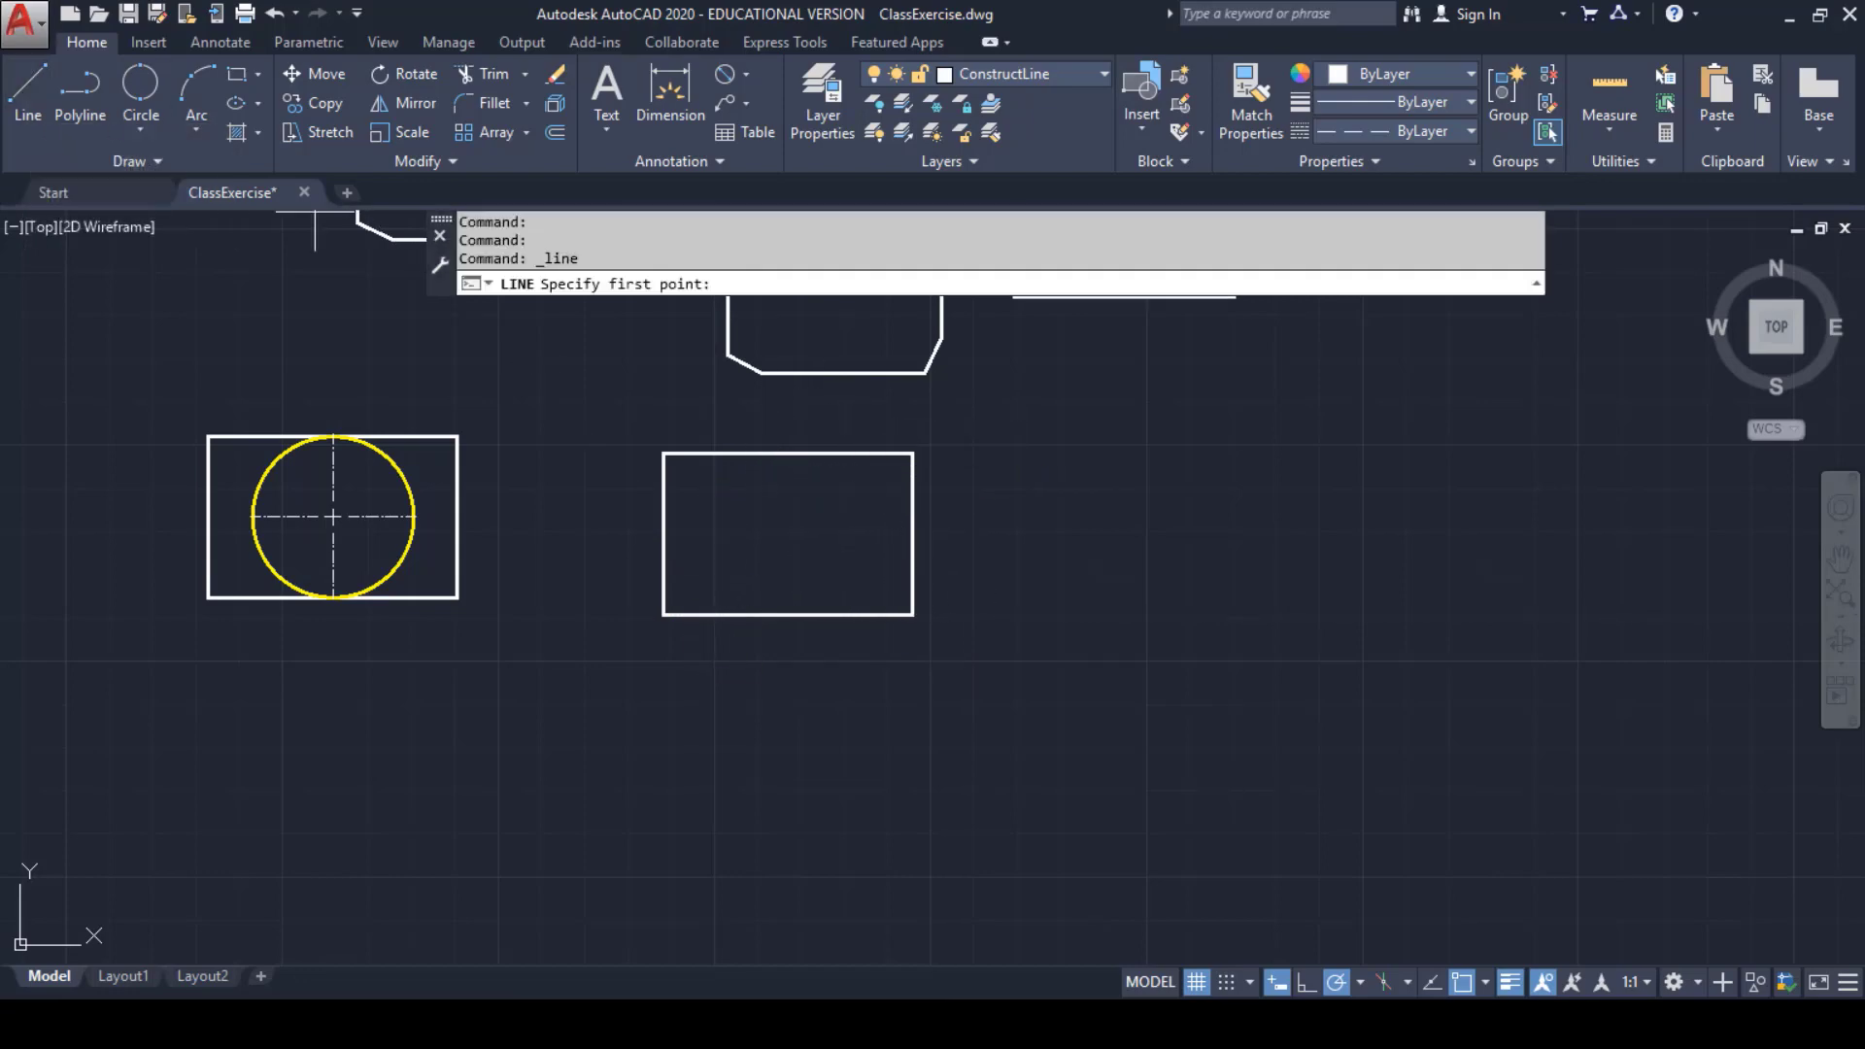
click(663, 453)
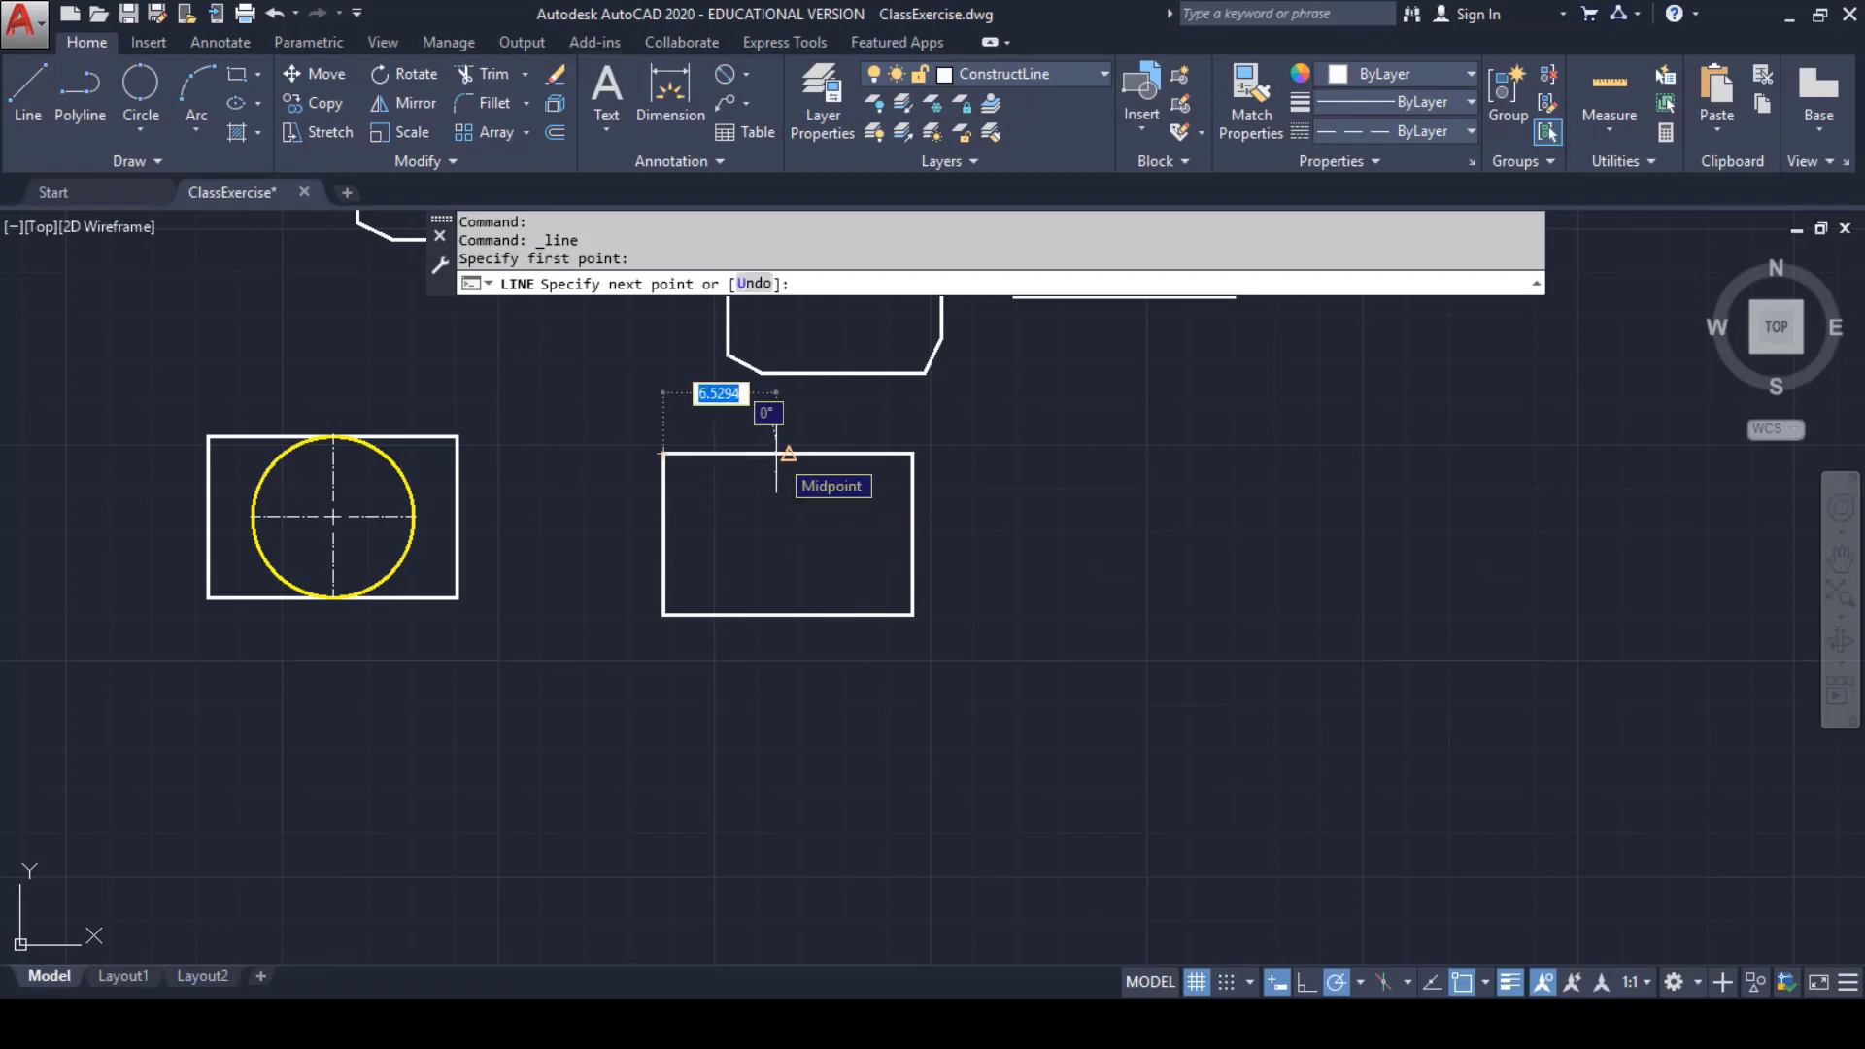
text(6)
key(Return)
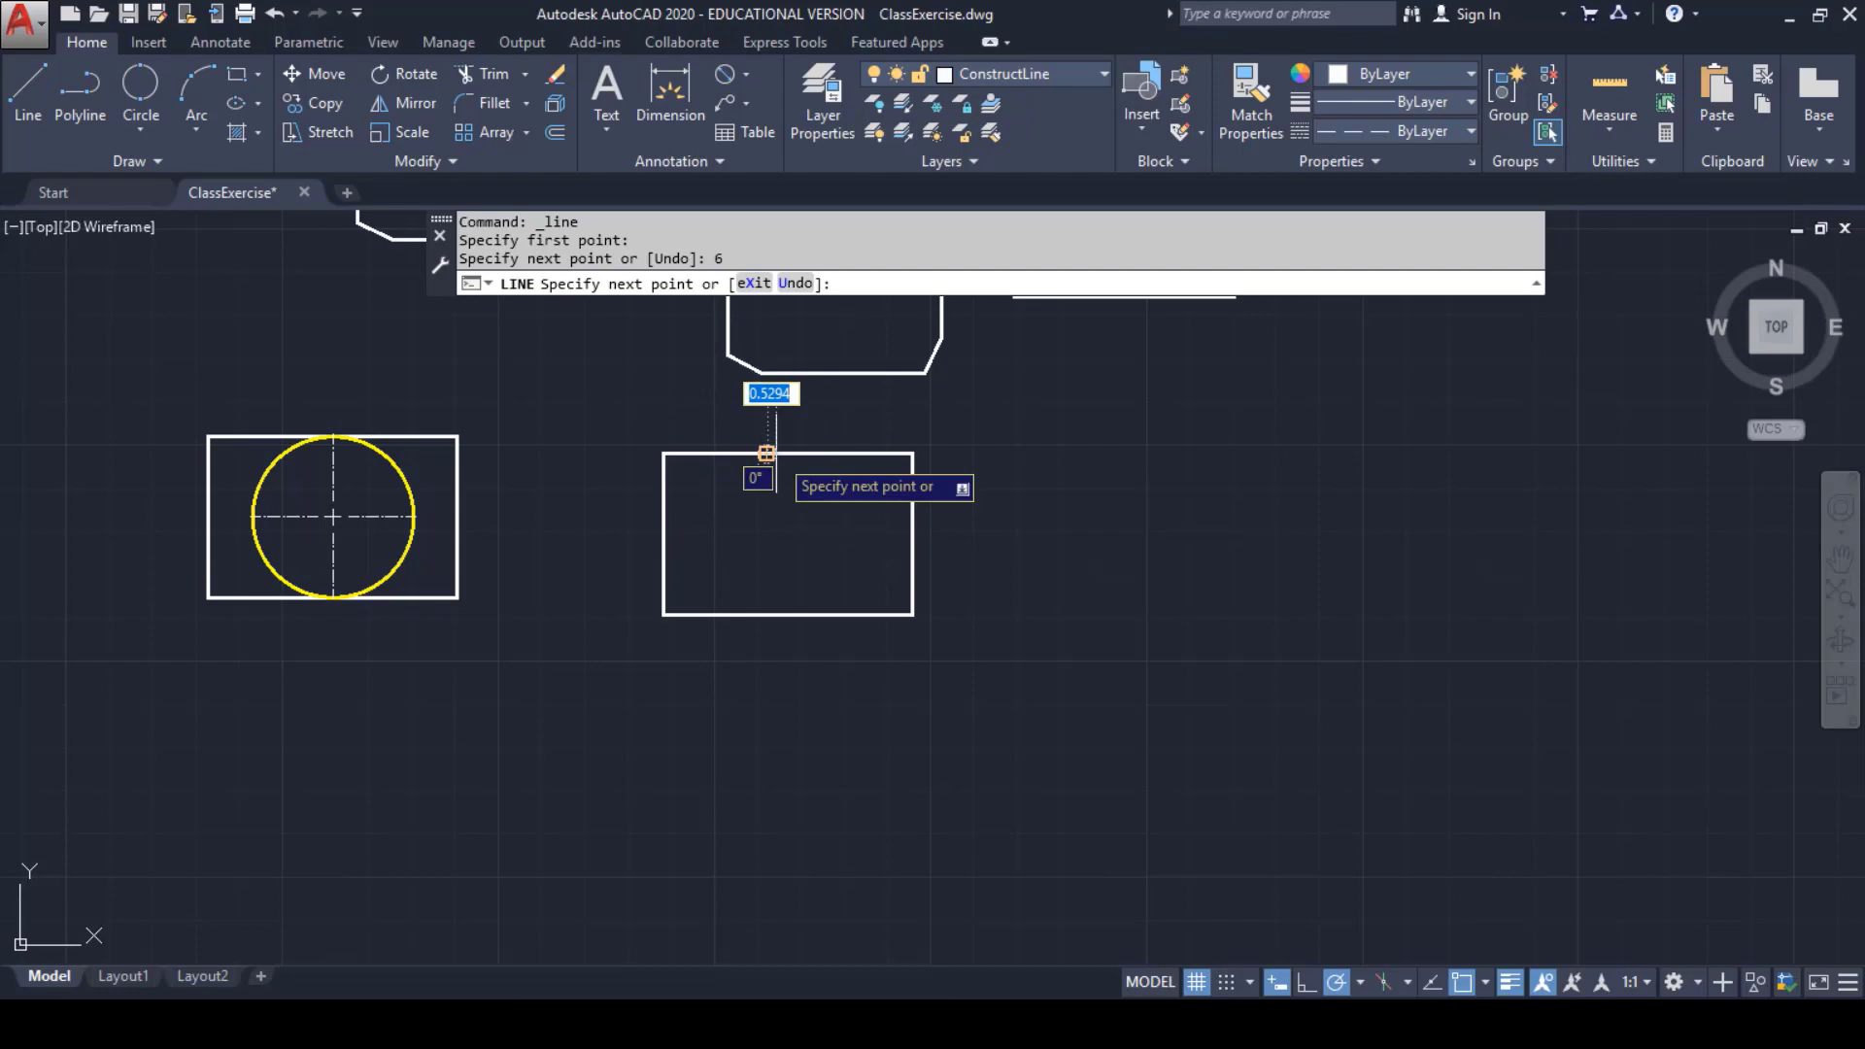
key(Escape)
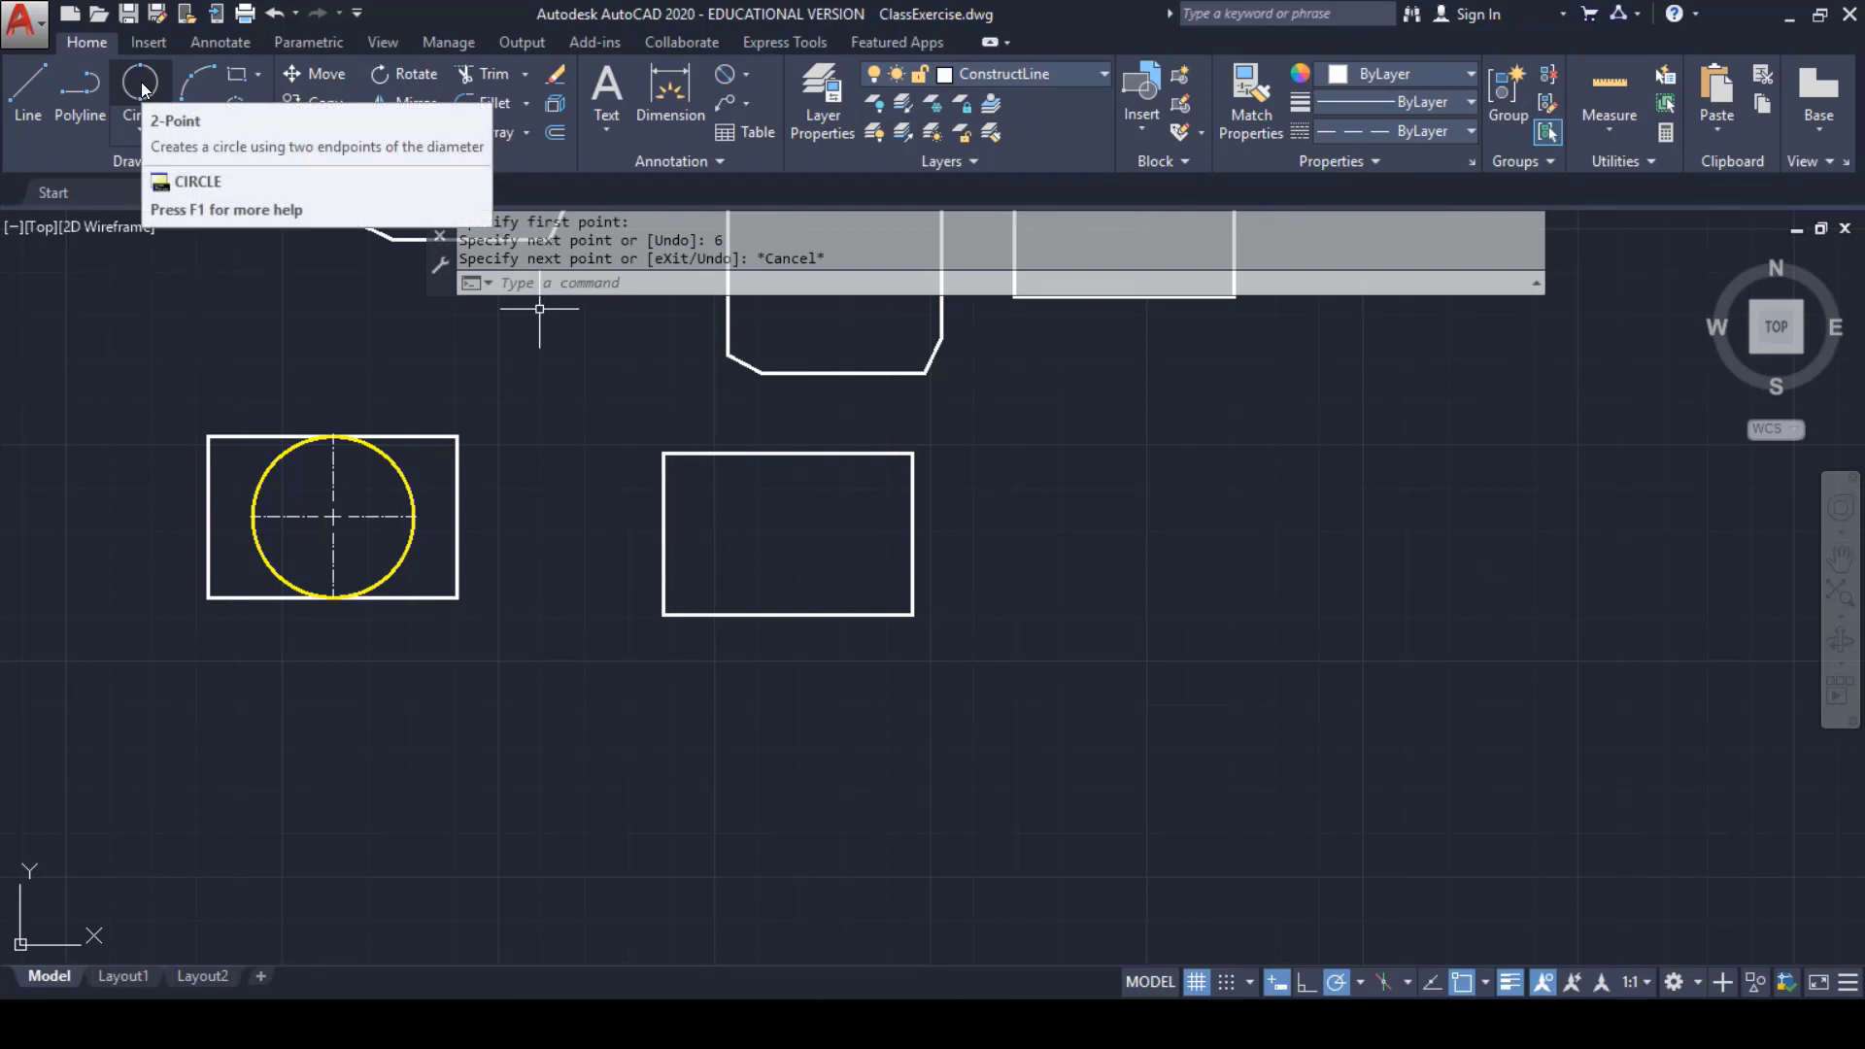
- Turn off the Midpoint object snap and draw a 2-point circle between the inner ends of the two 6-unit construction lines
click(140, 136)
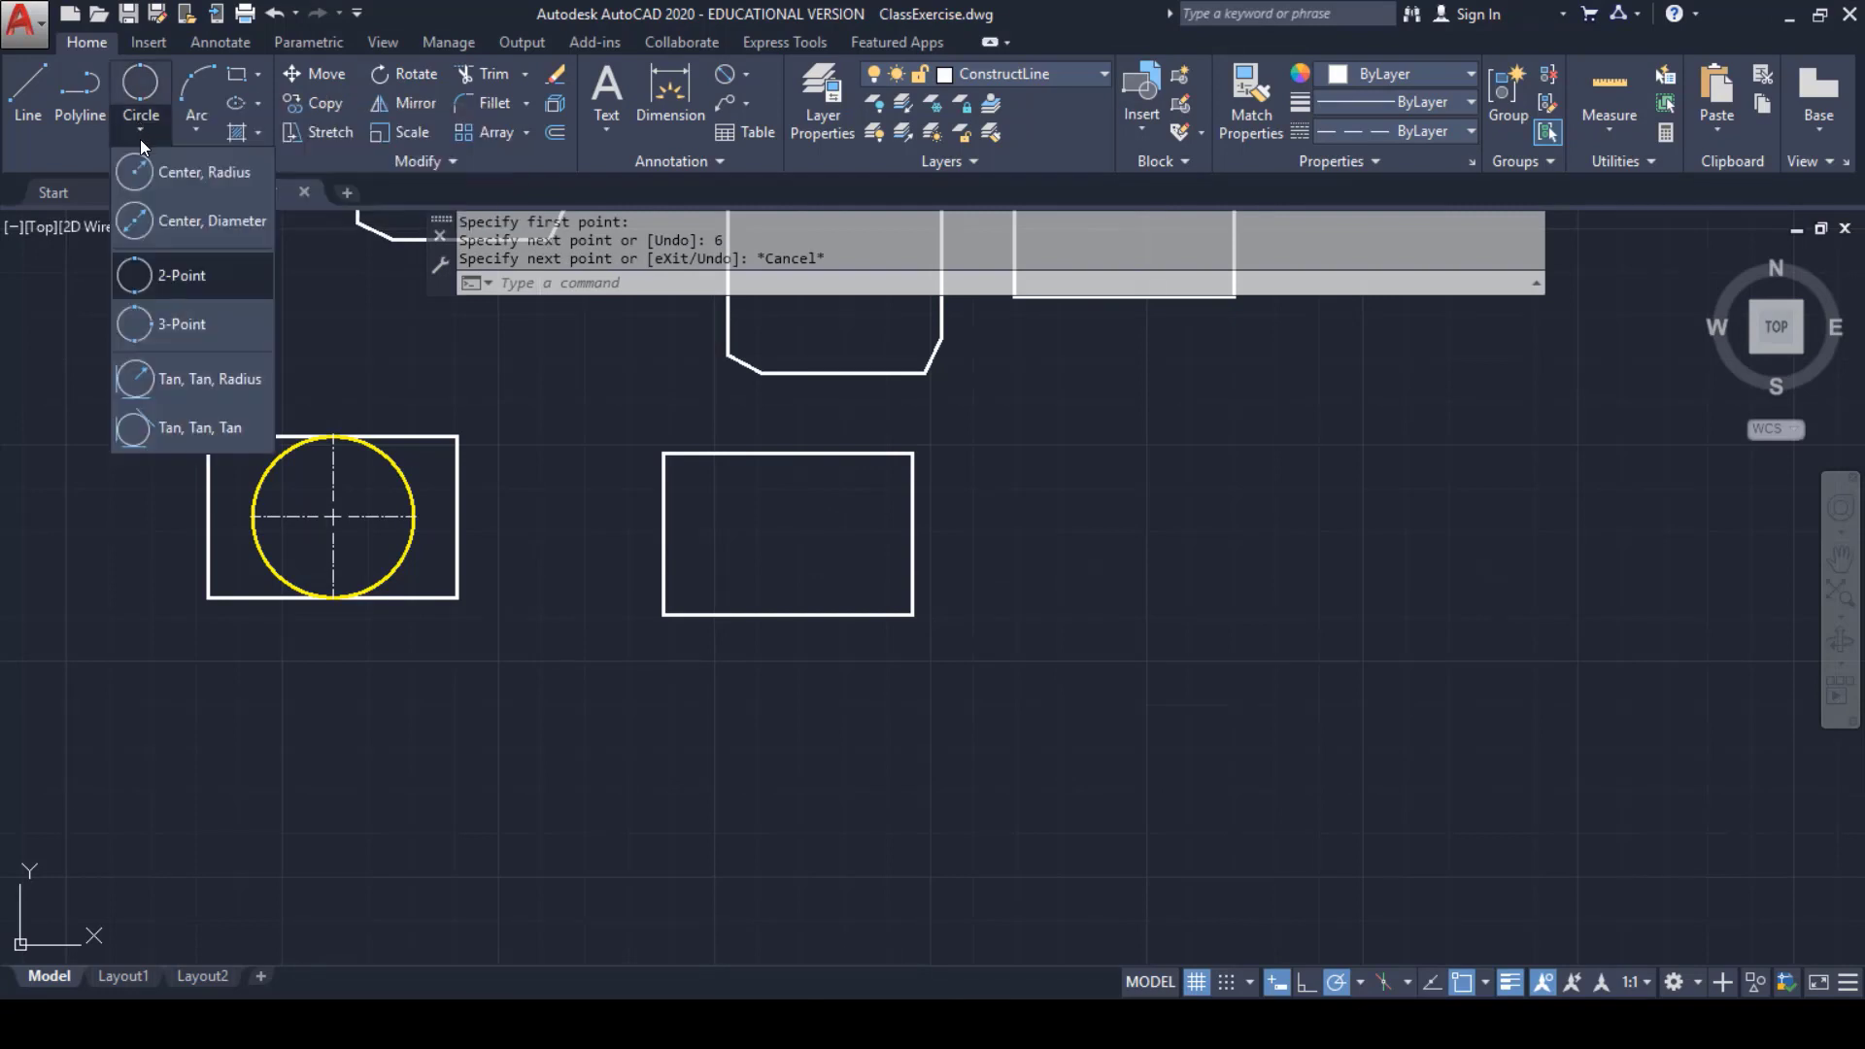
click(178, 275)
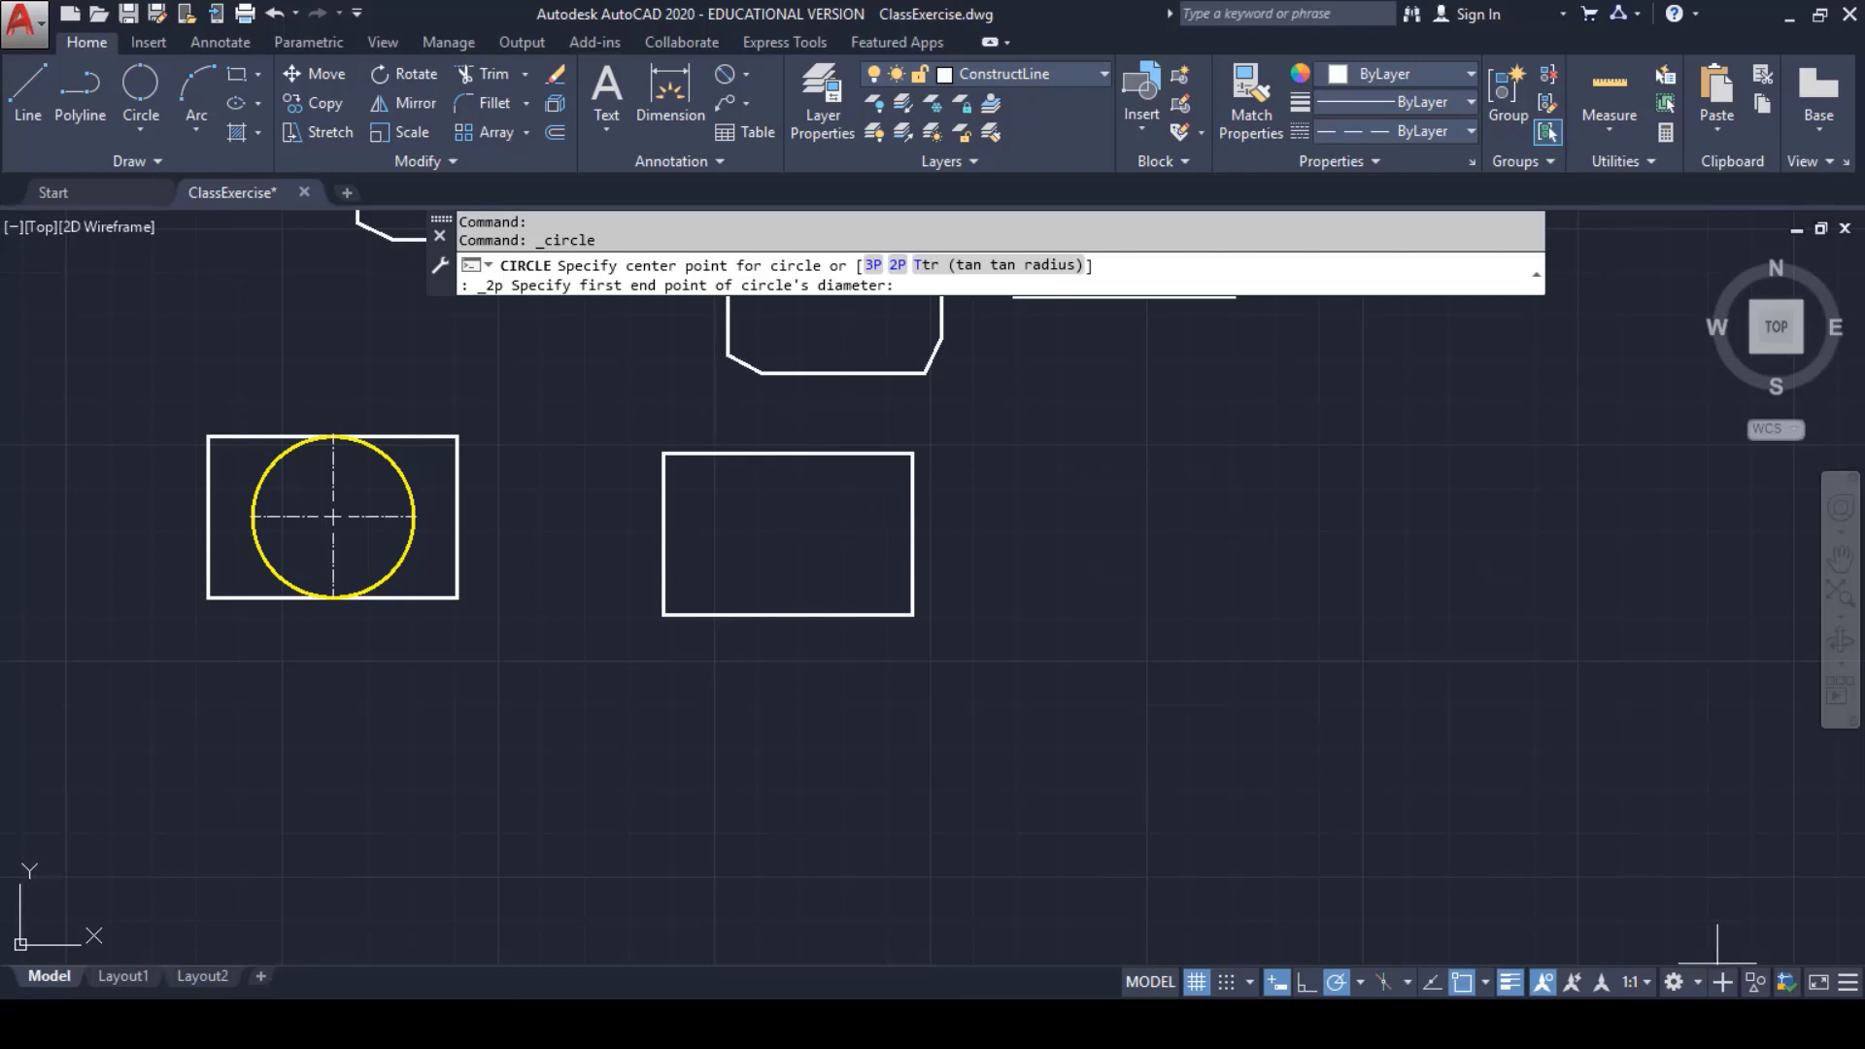
click(1484, 982)
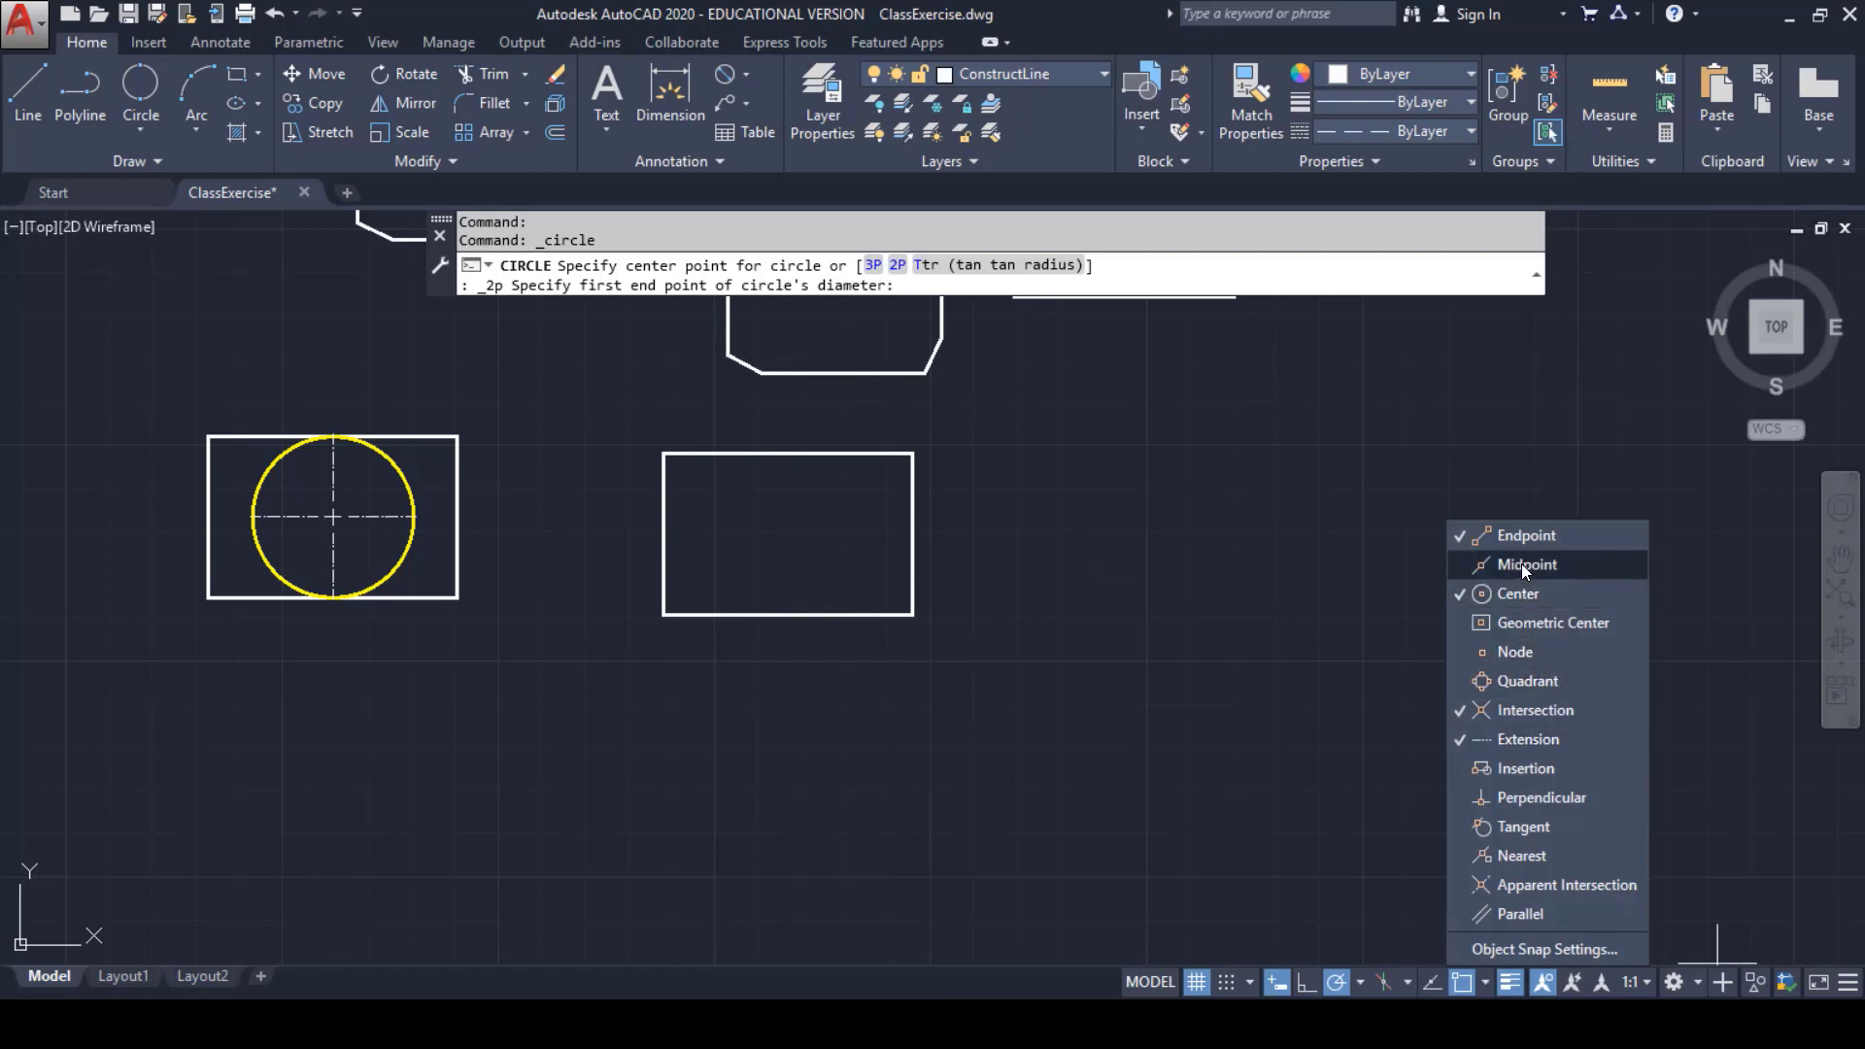
click(152, 120)
click(163, 271)
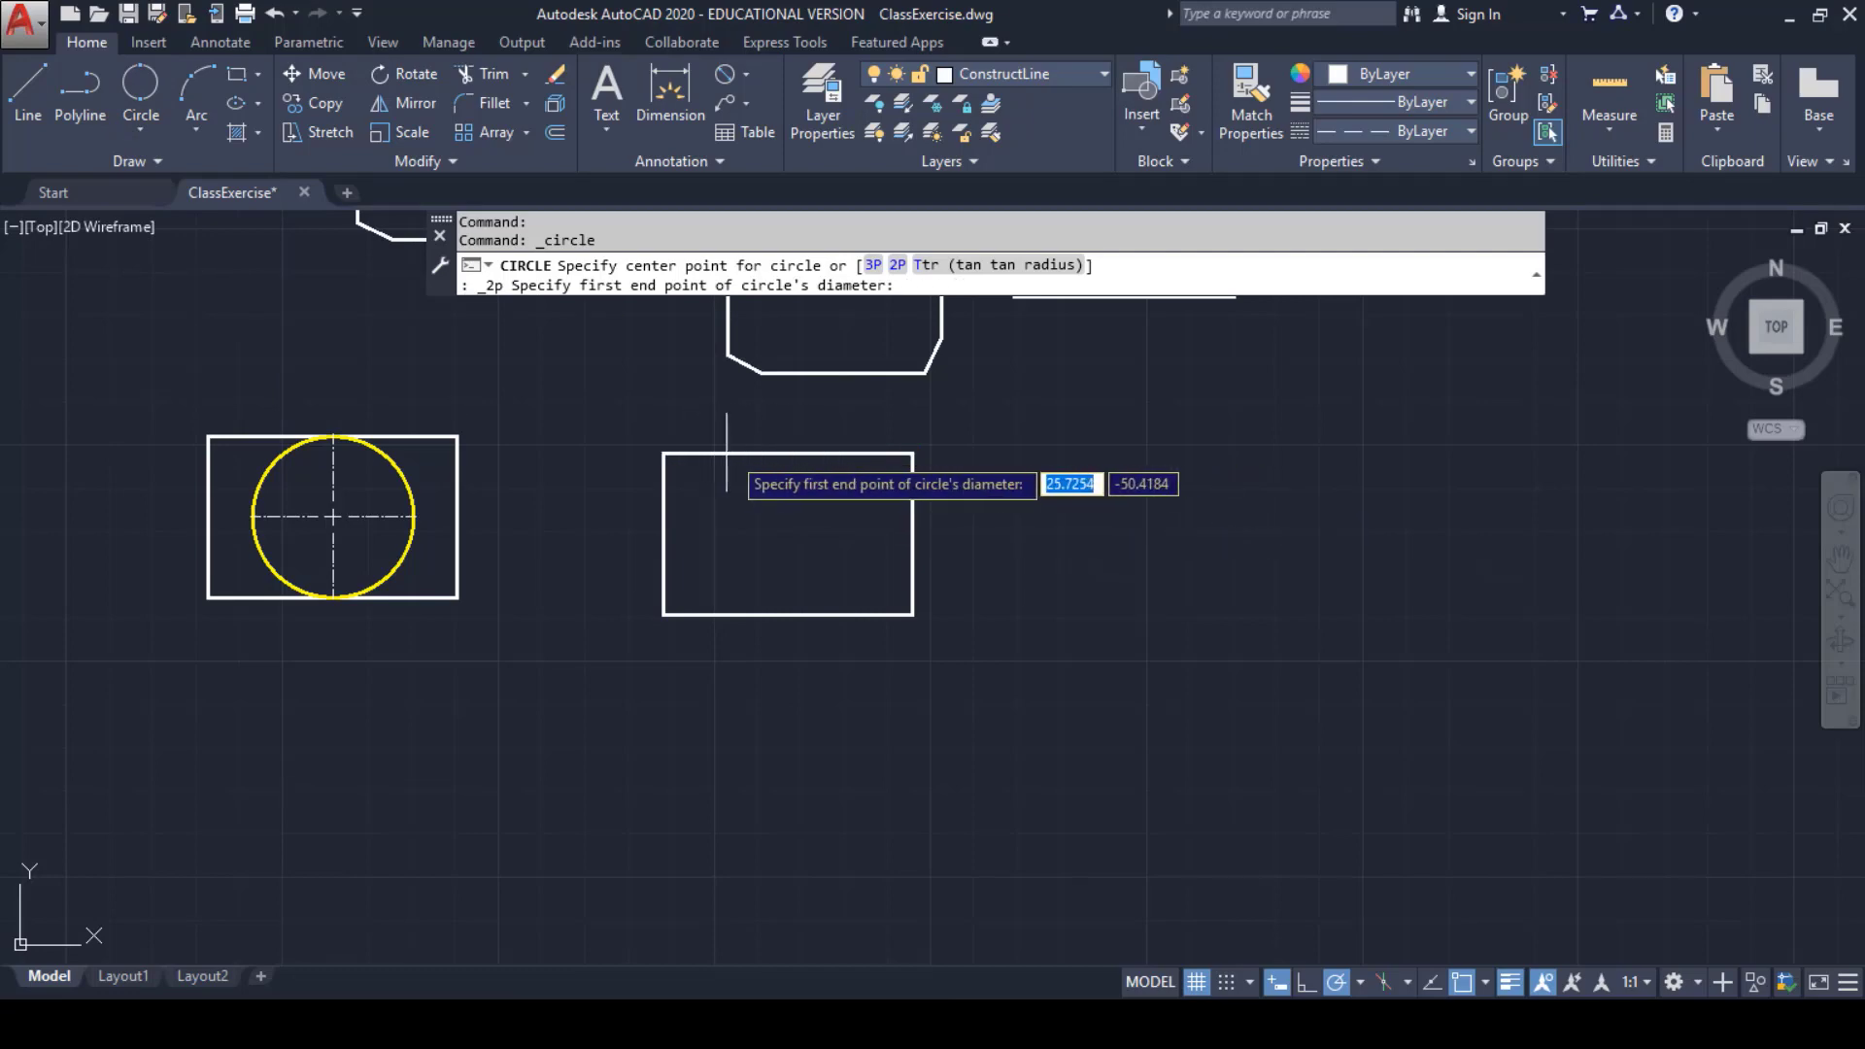
click(767, 453)
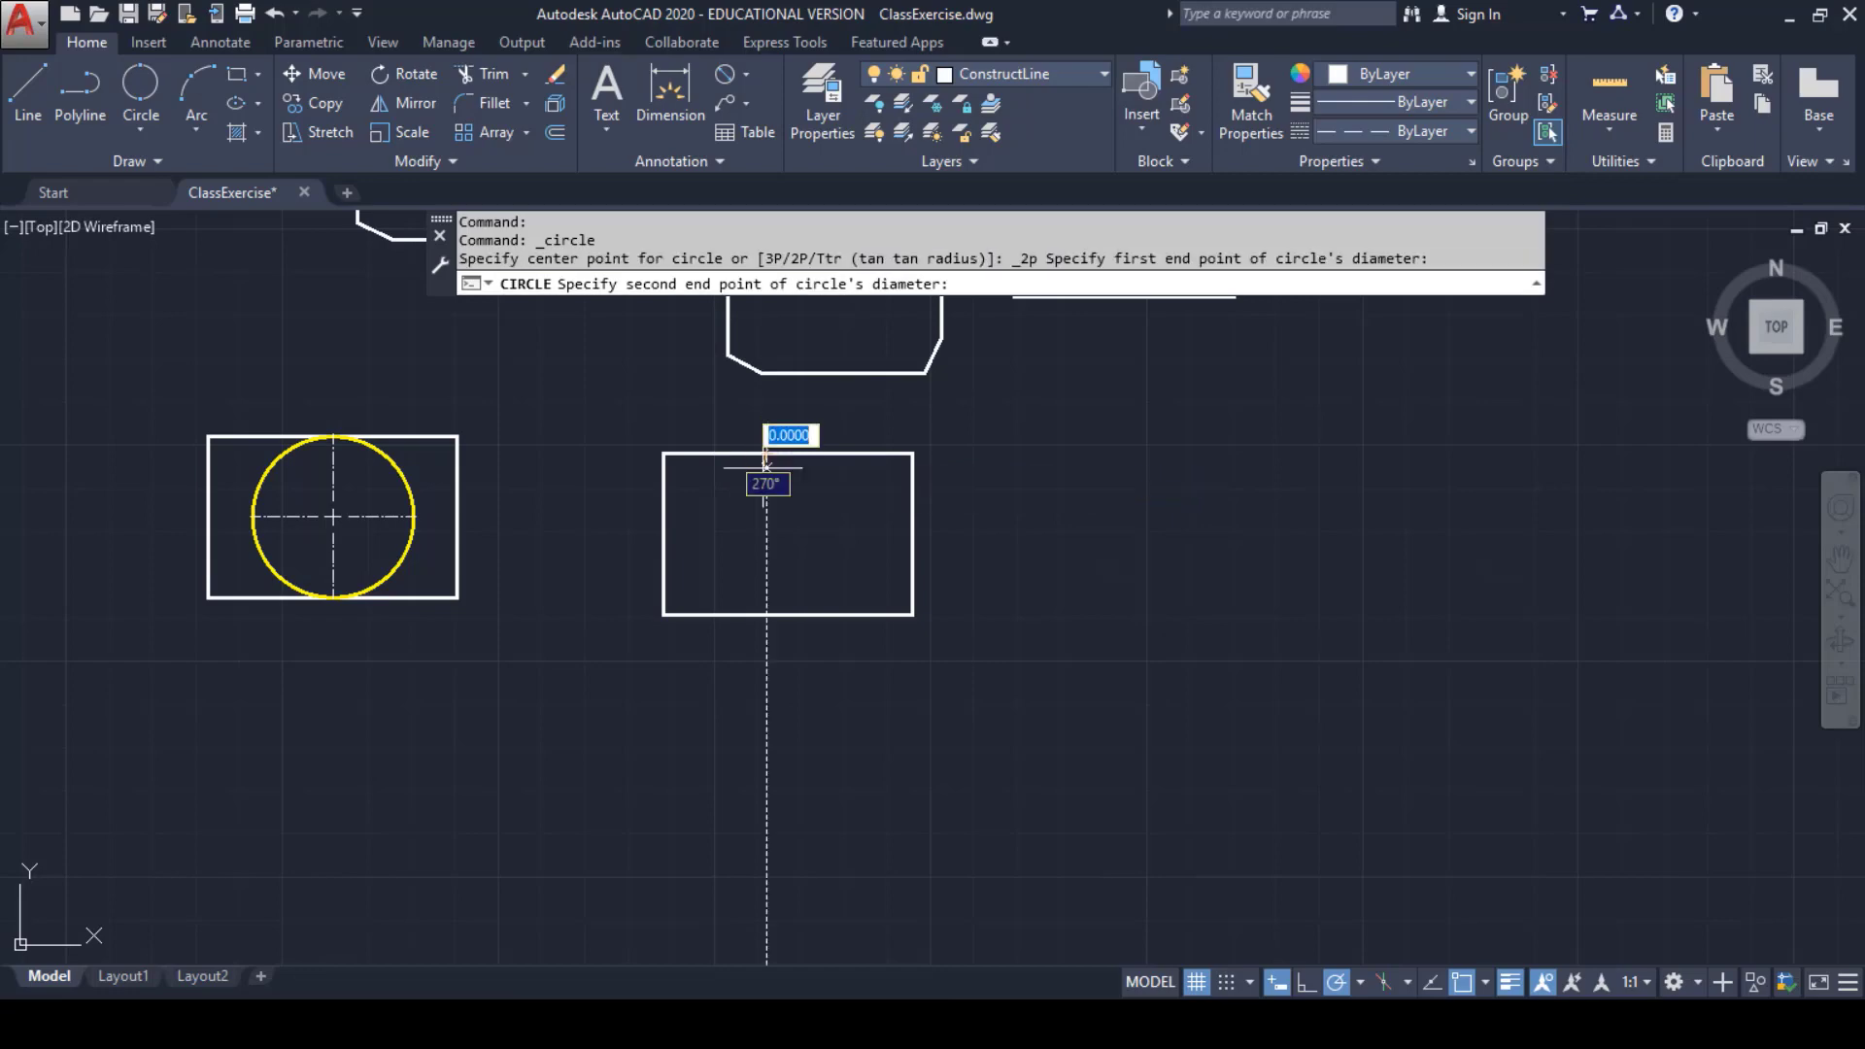
click(766, 615)
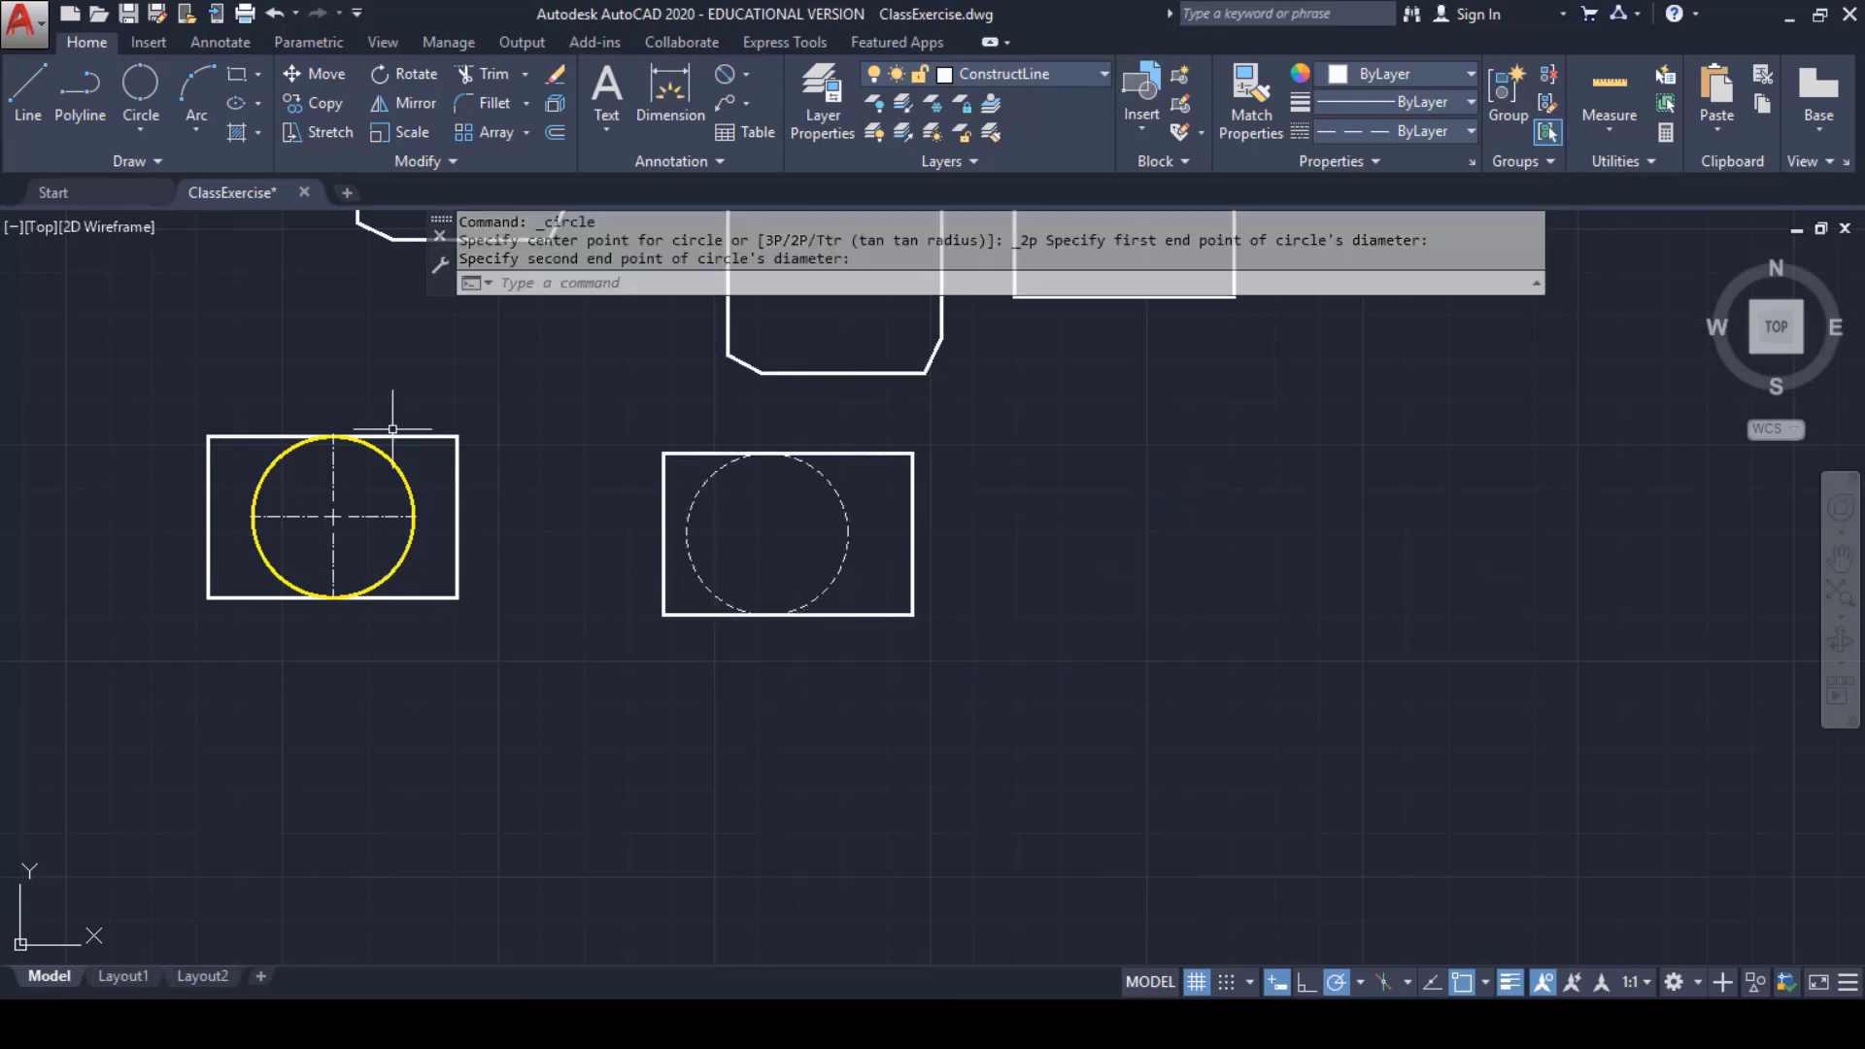
- Move the new dashed circle to the SolidLine_yellow layer
click(852, 510)
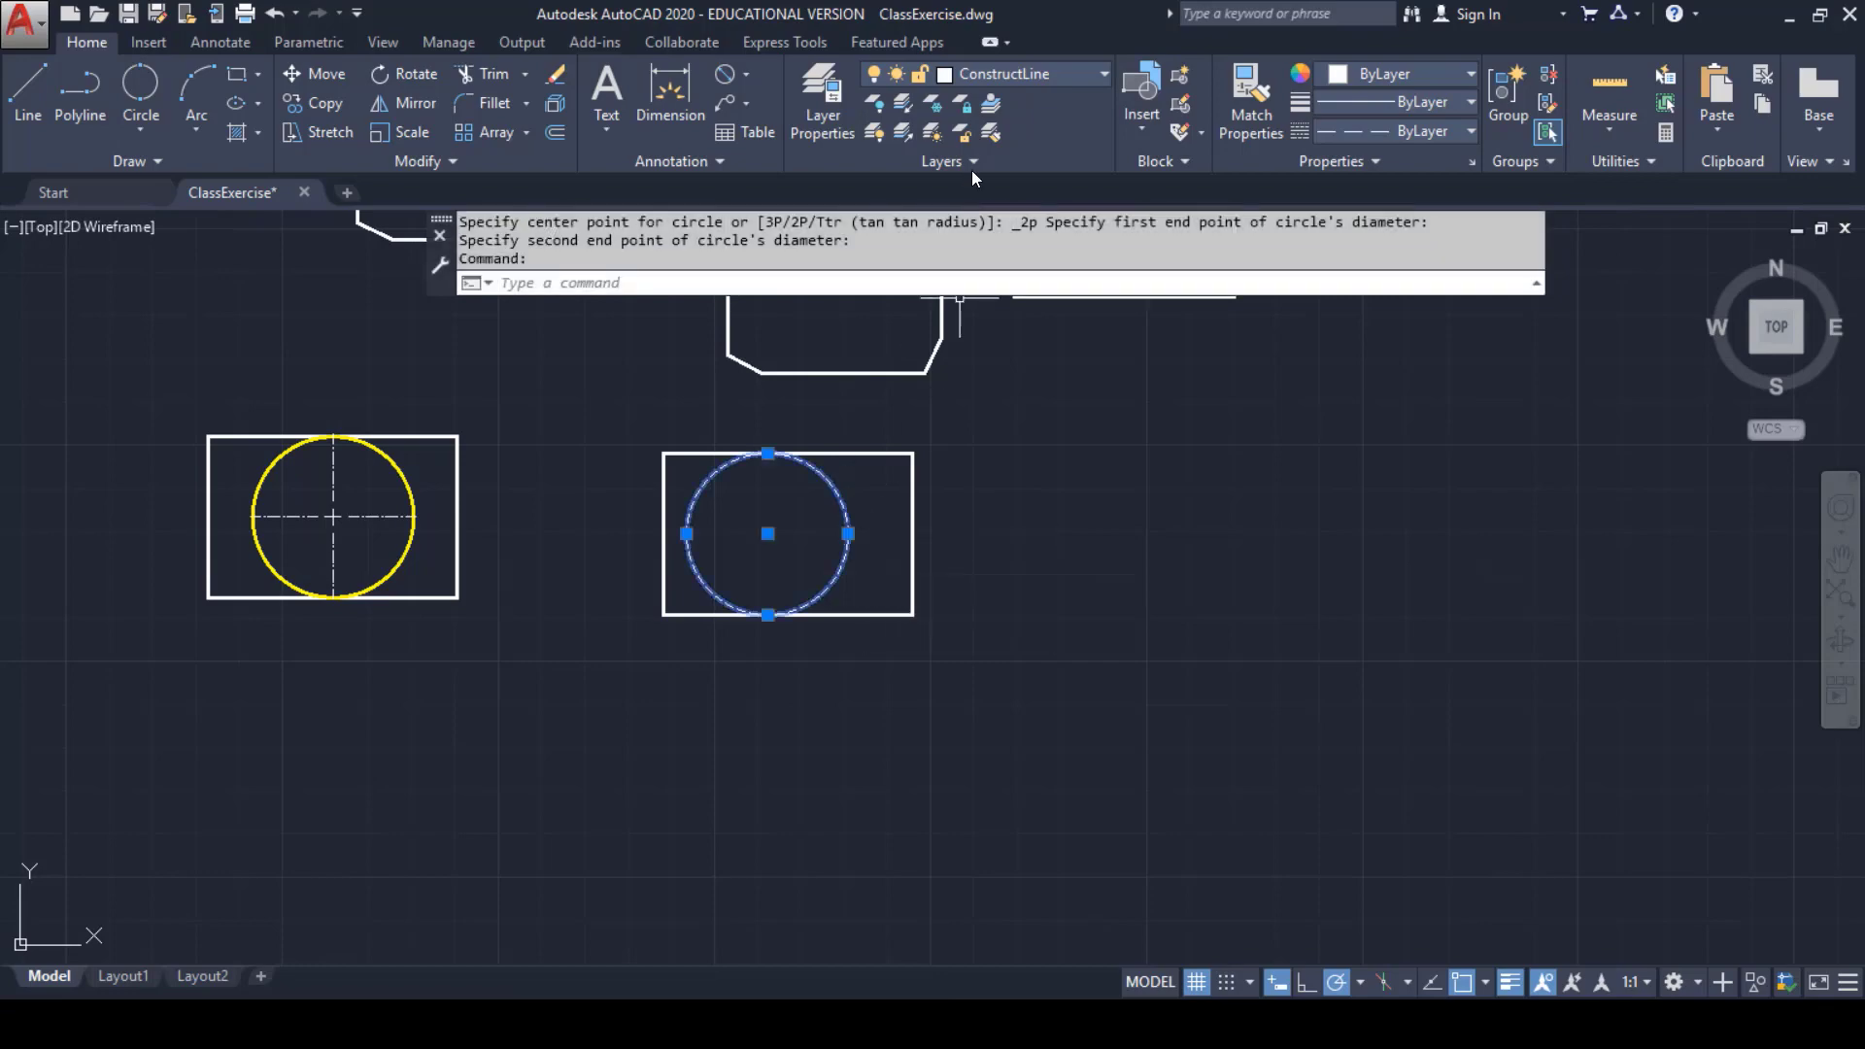
click(1011, 61)
click(1001, 307)
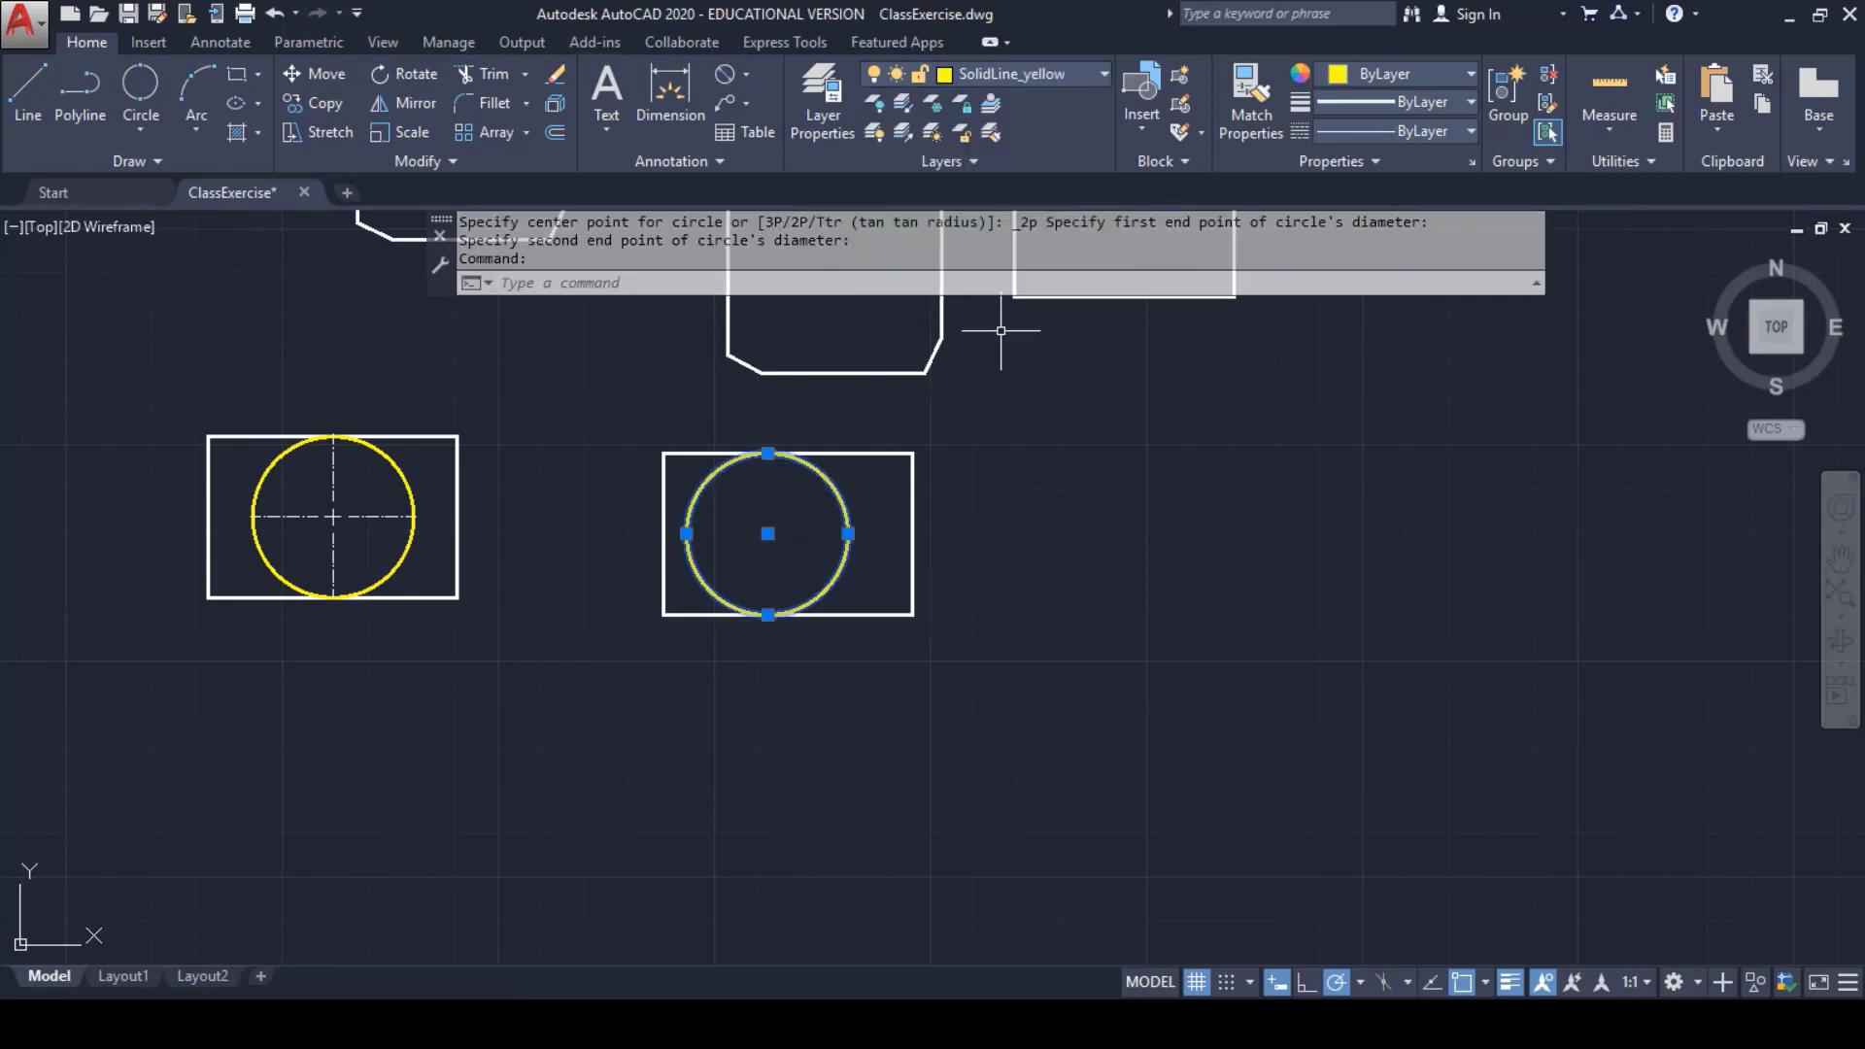
- Add a center mark to the circle in the second rectangle
click(219, 40)
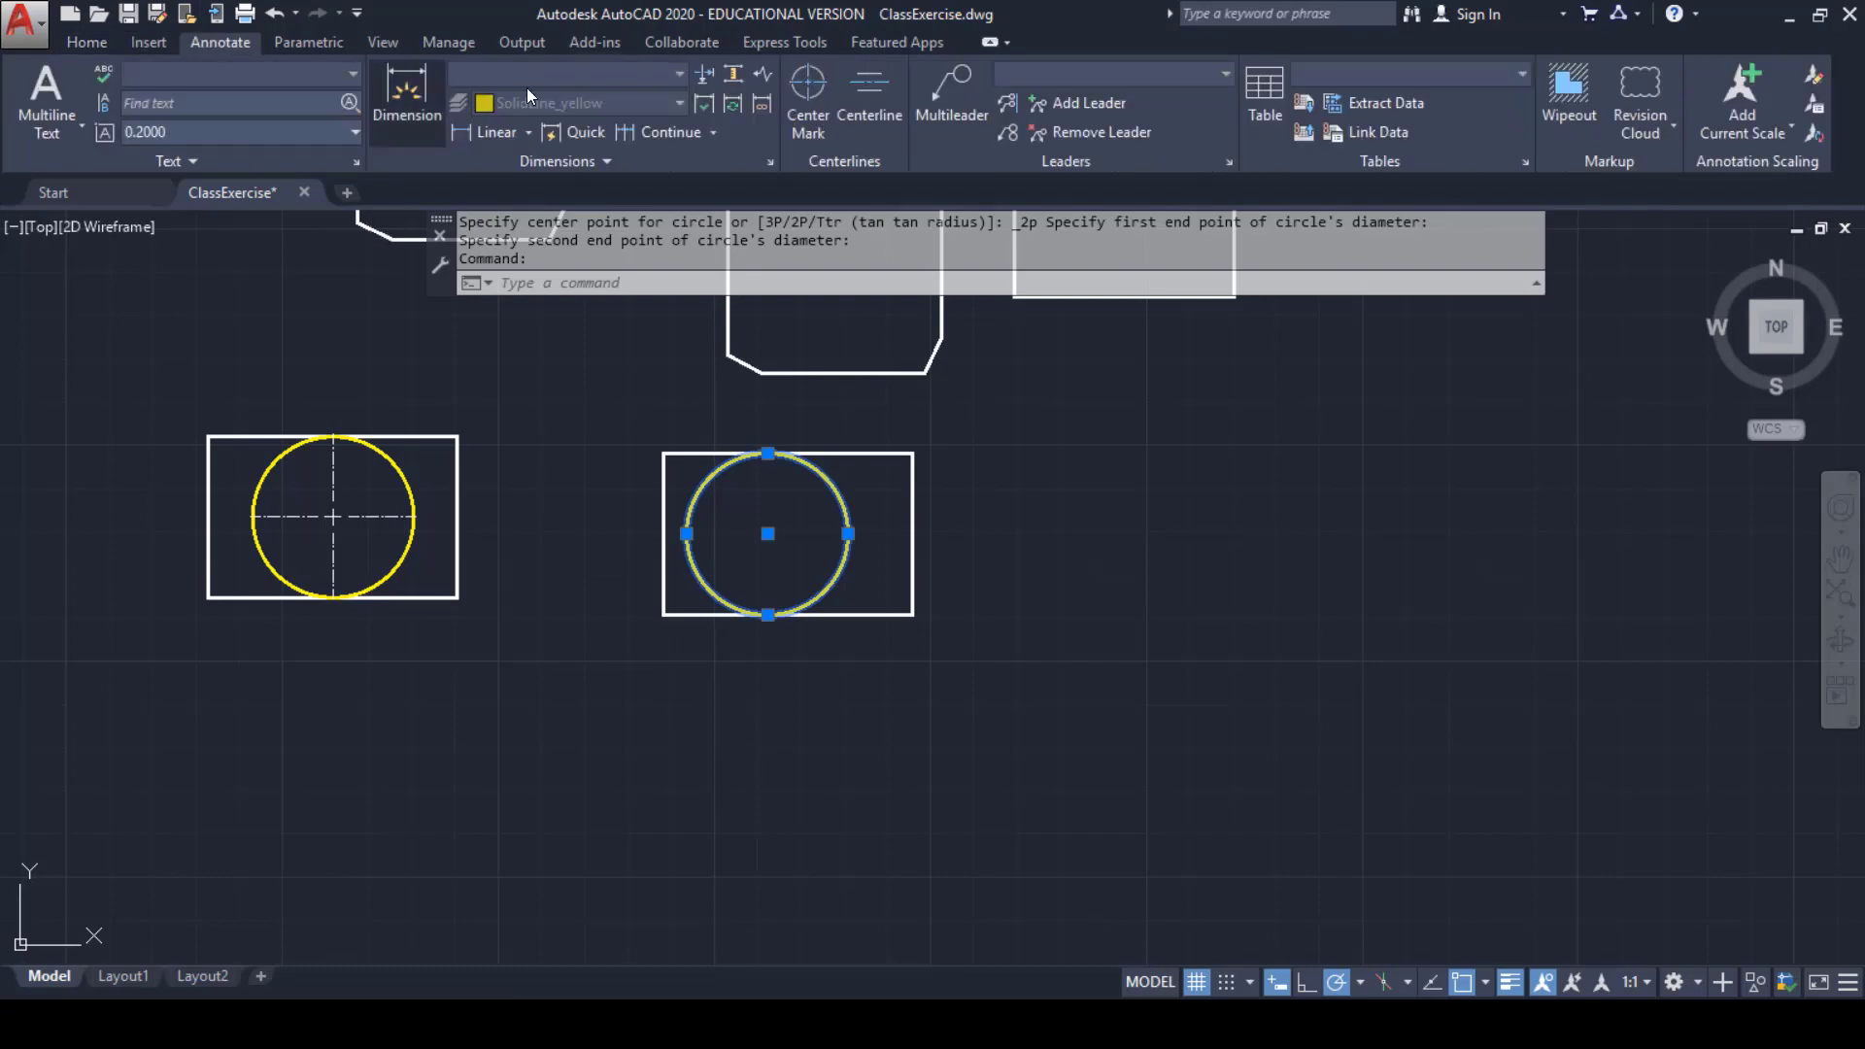
click(804, 129)
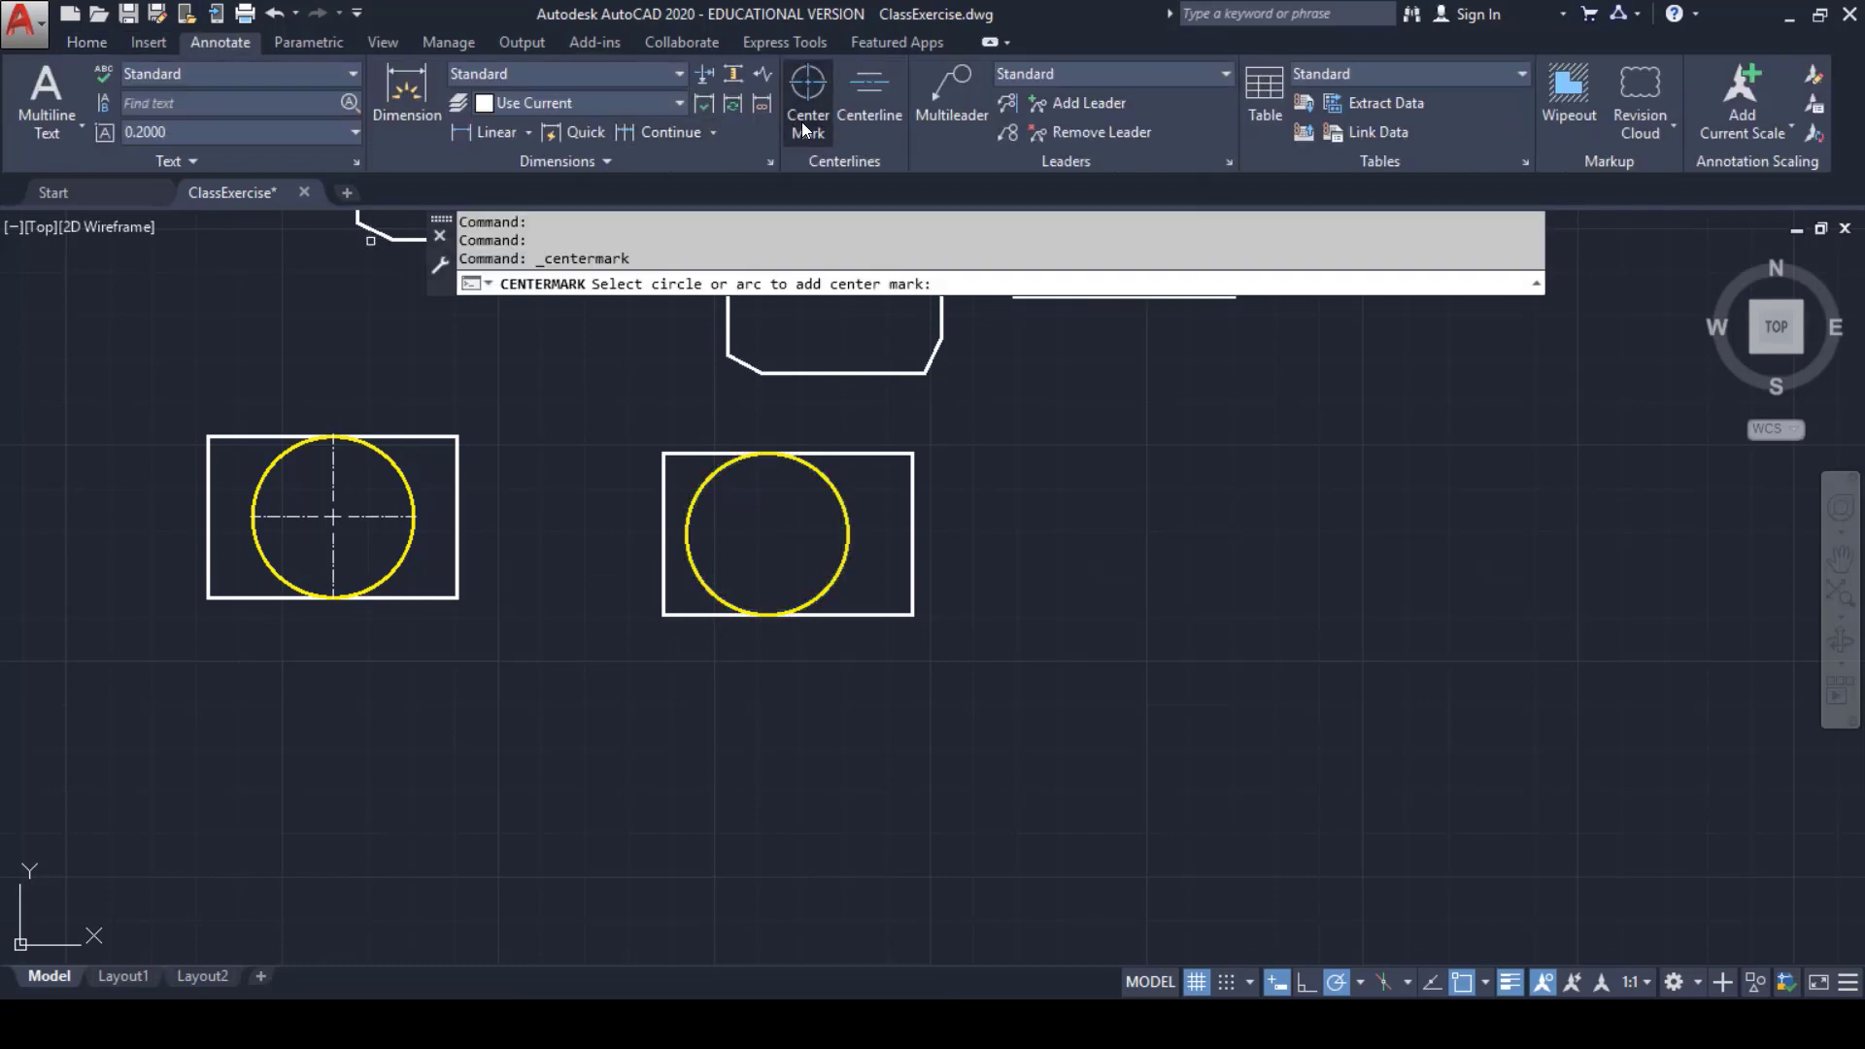
click(848, 532)
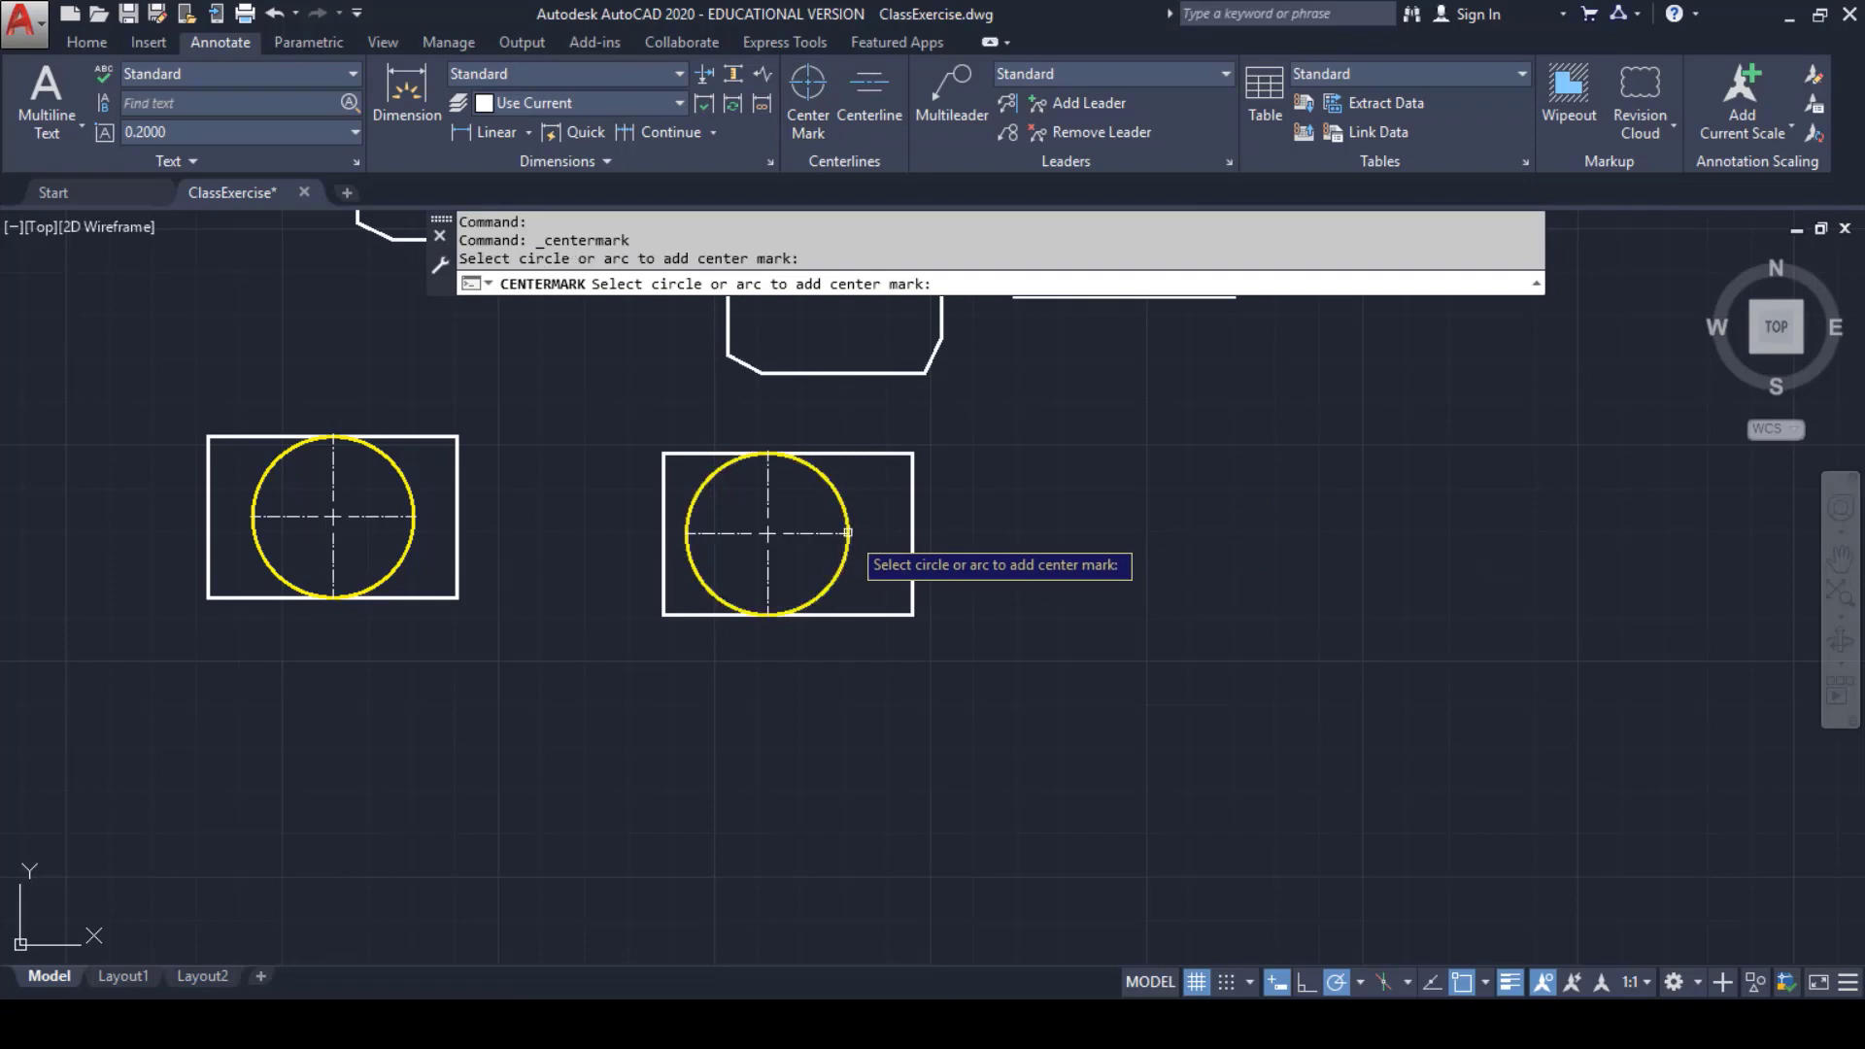
- Save the drawing and make SolidLine_white the current layer
click(88, 42)
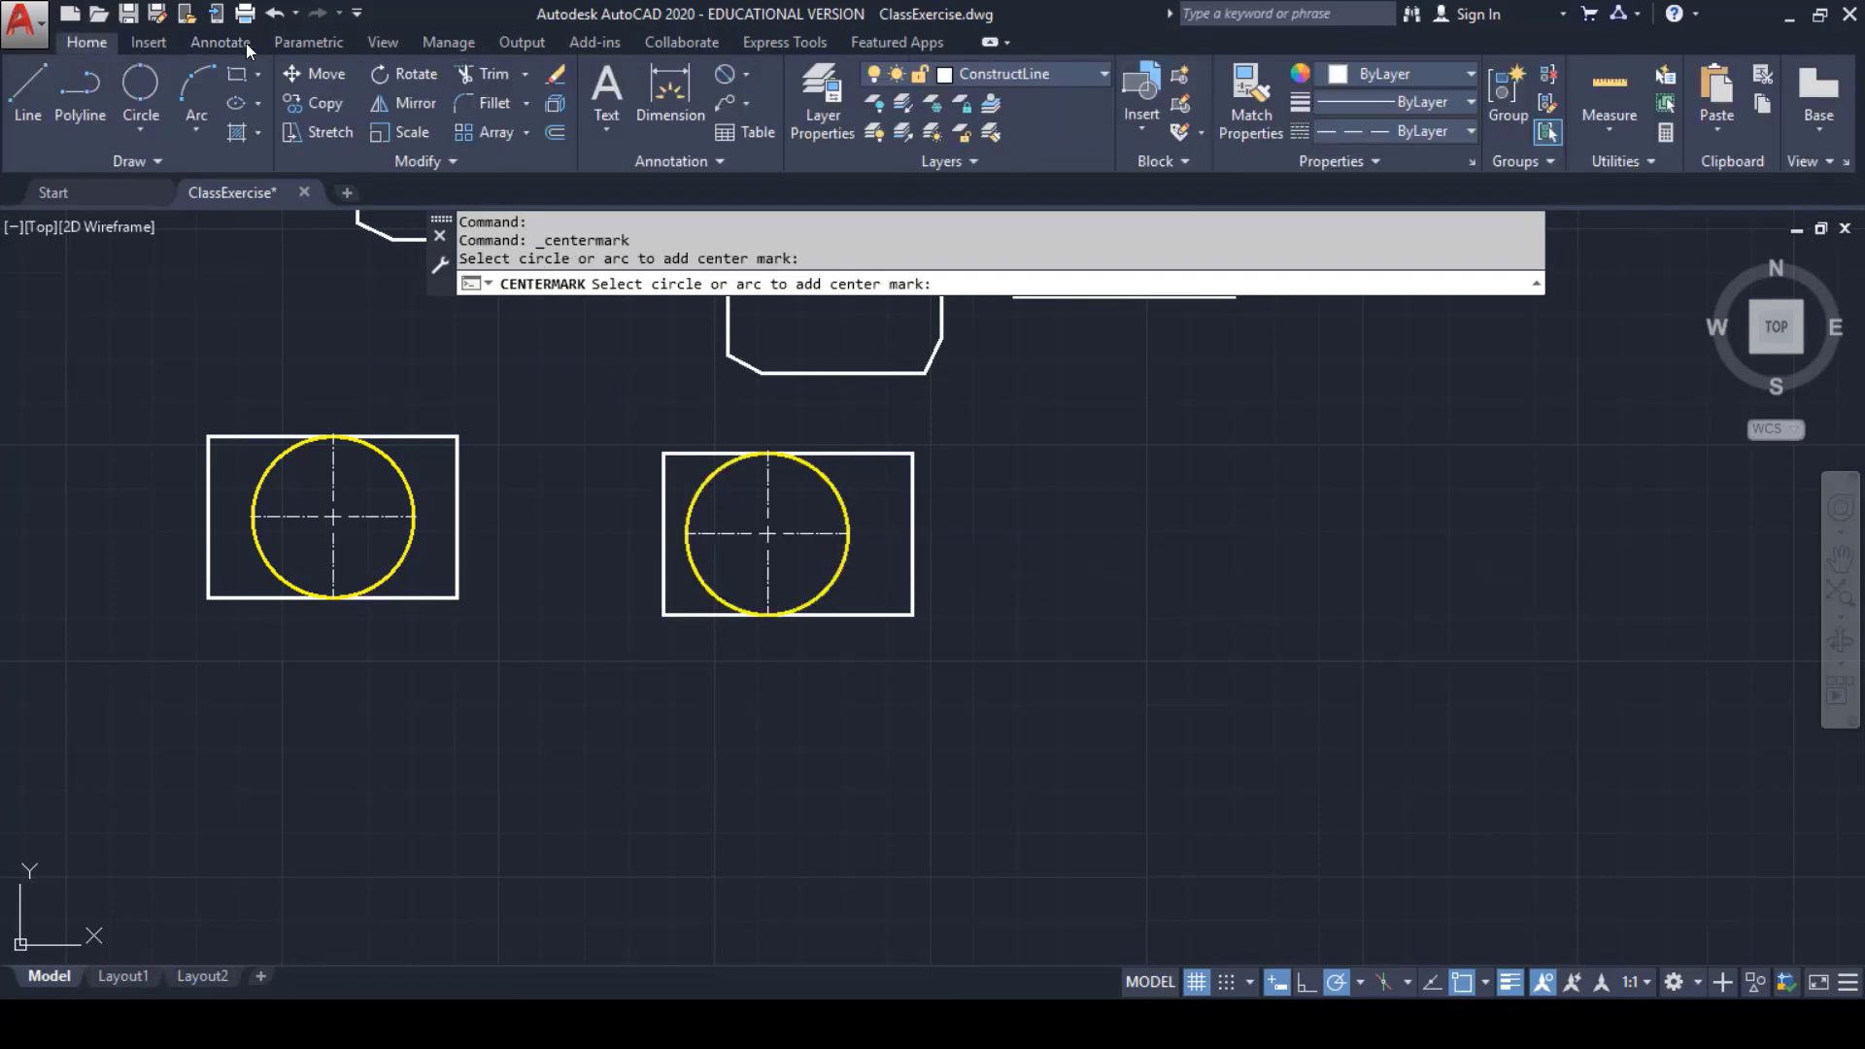
click(128, 13)
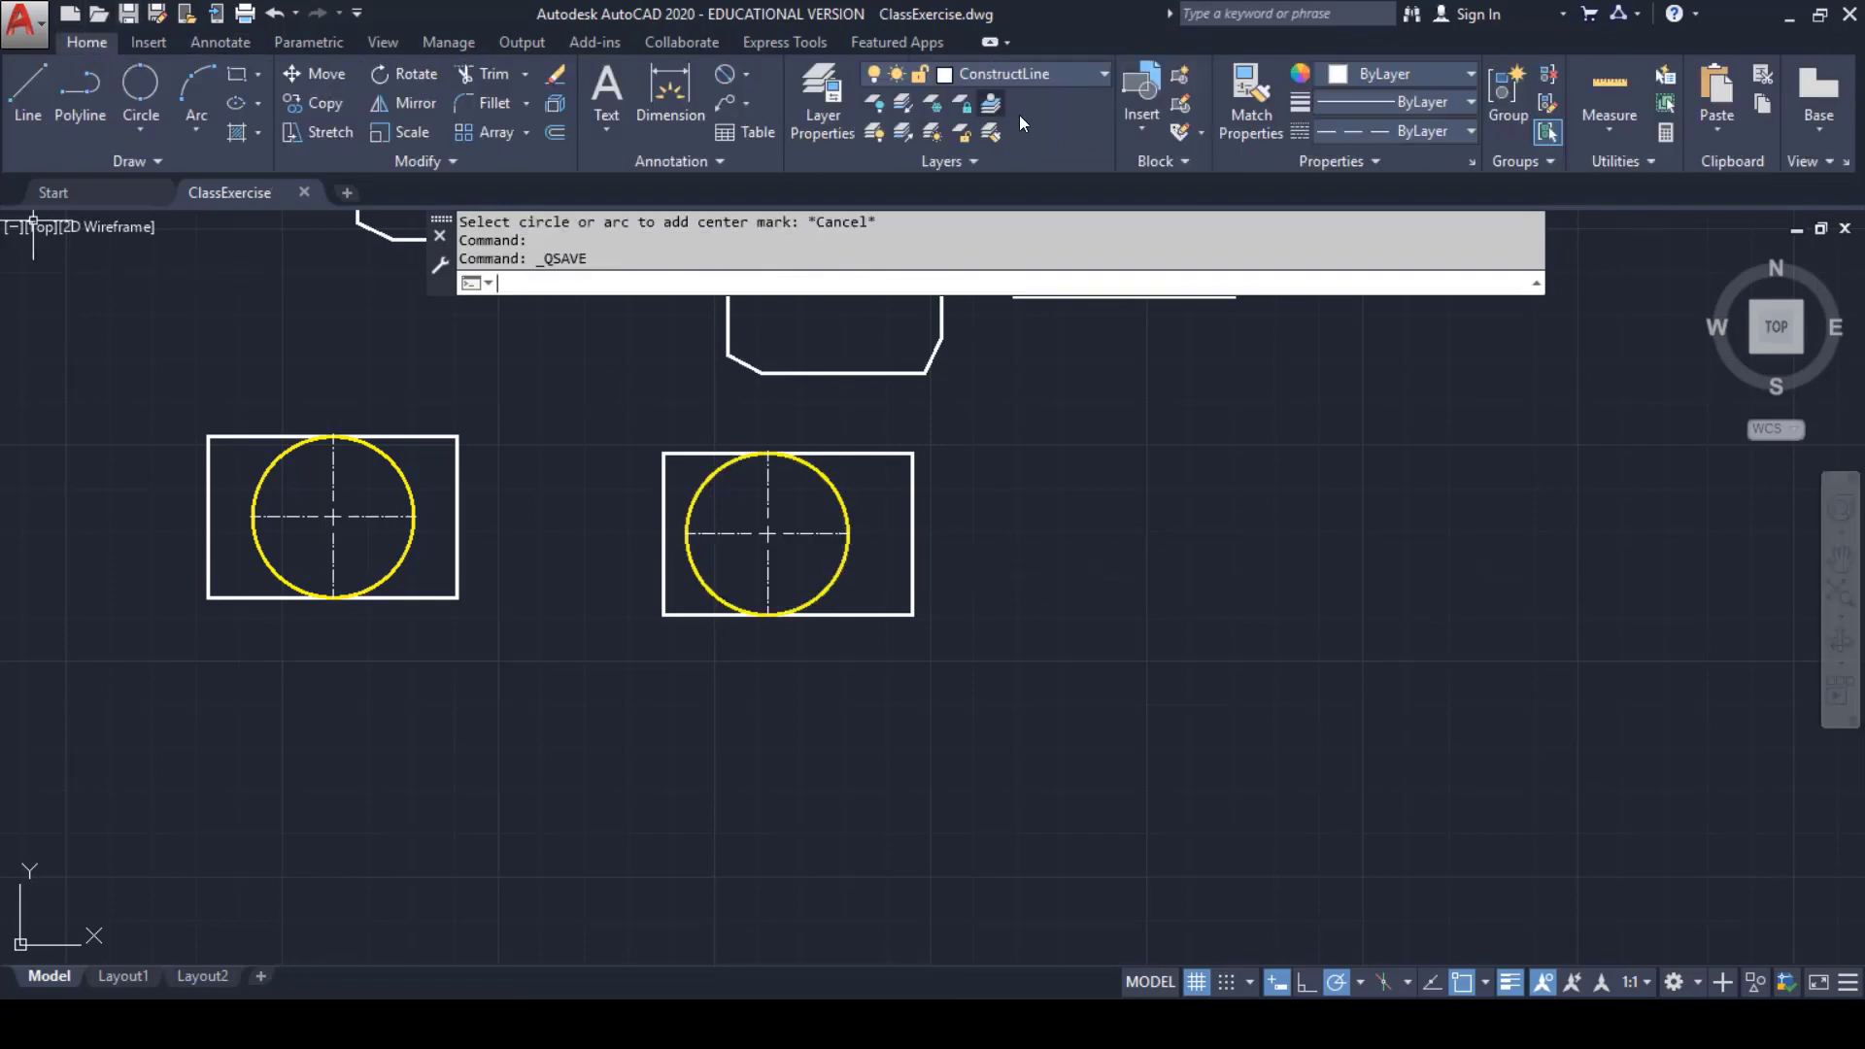
click(1080, 75)
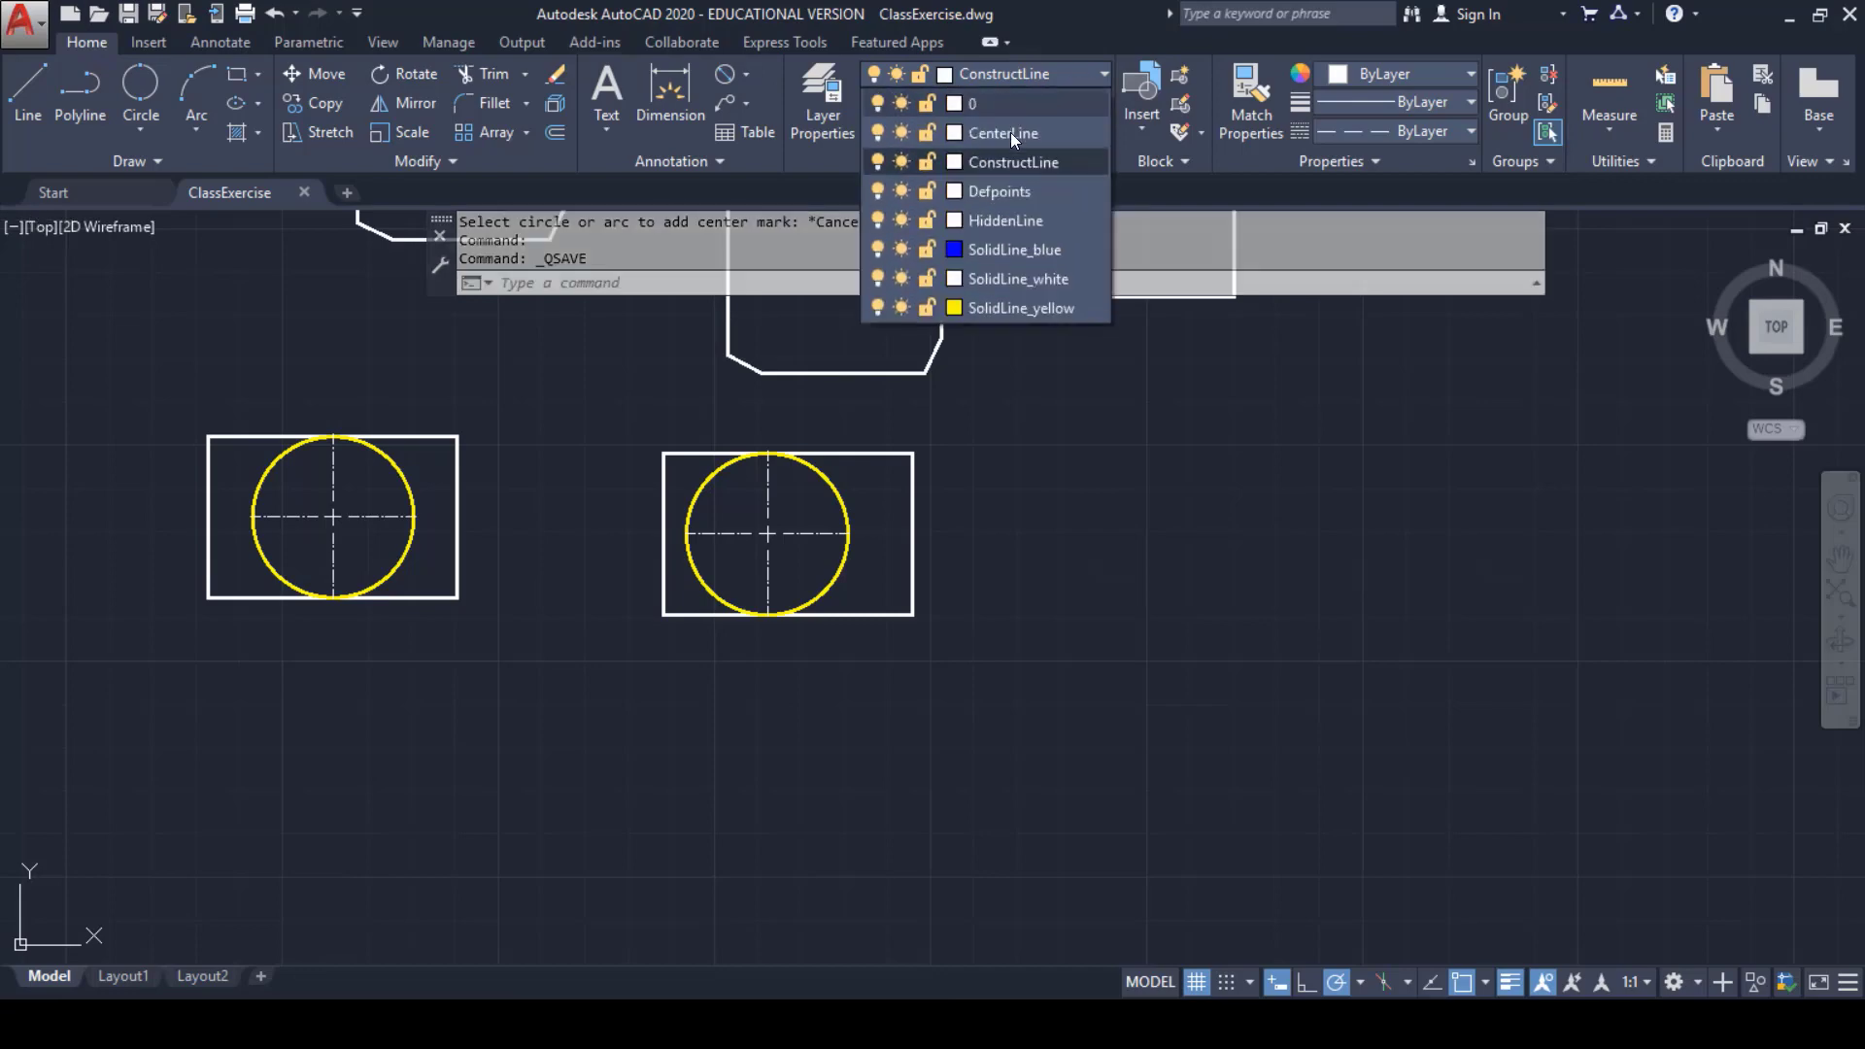
click(1010, 279)
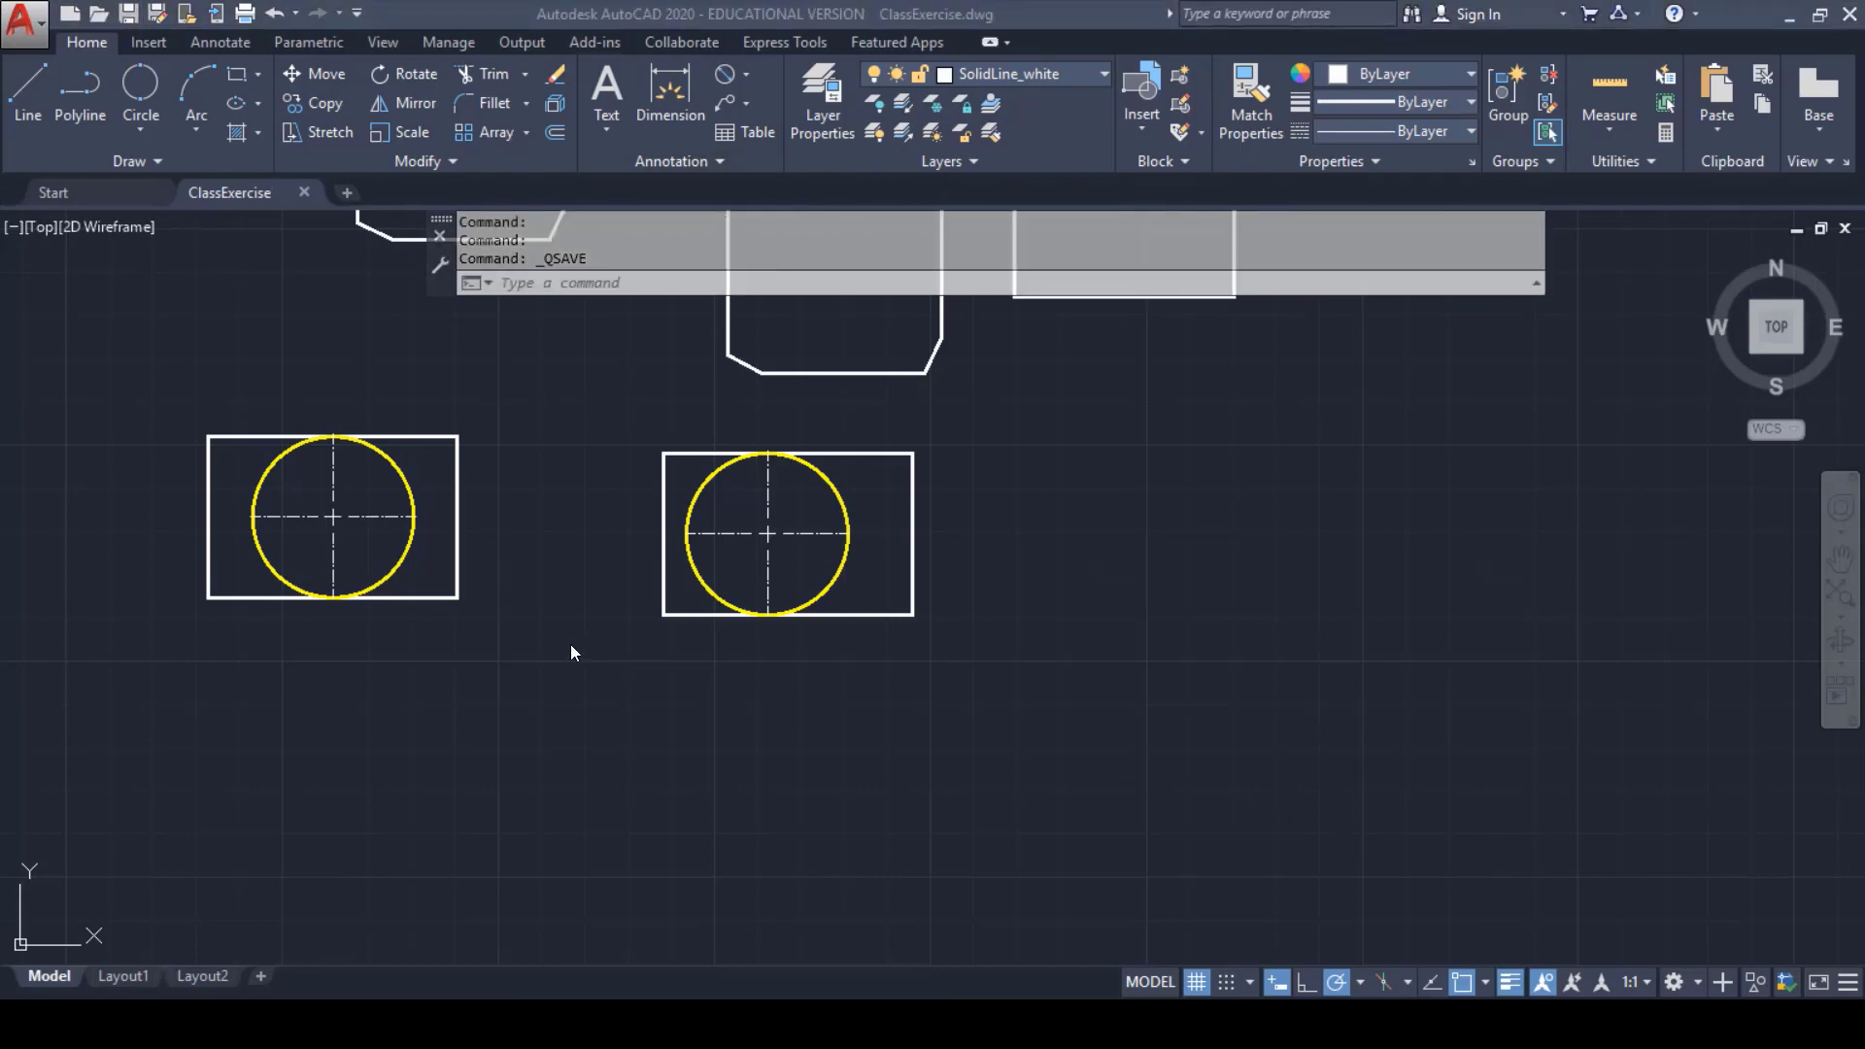
- Switch to the Part 2 exercise PDF in Acrobat Reader and examine the inscribed and circumscribed hexagon exercises below the rectangles
click(258, 78)
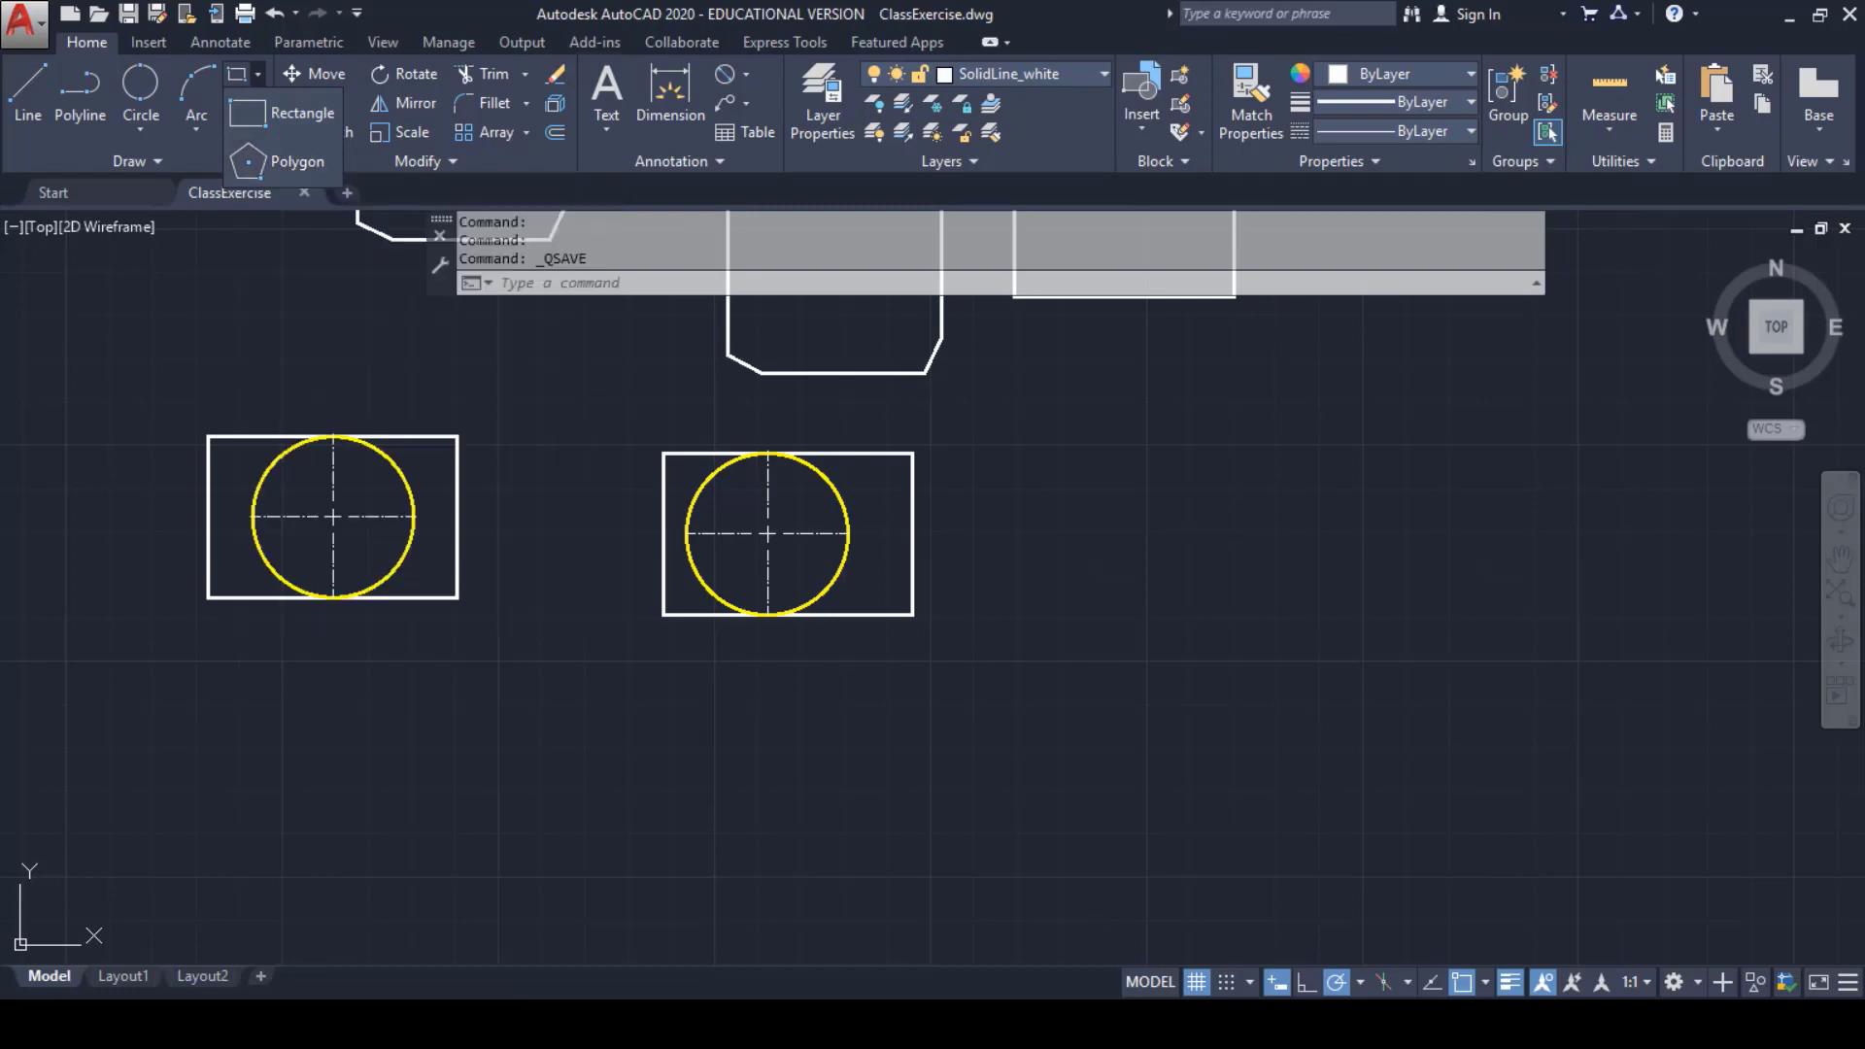
click(1047, 1020)
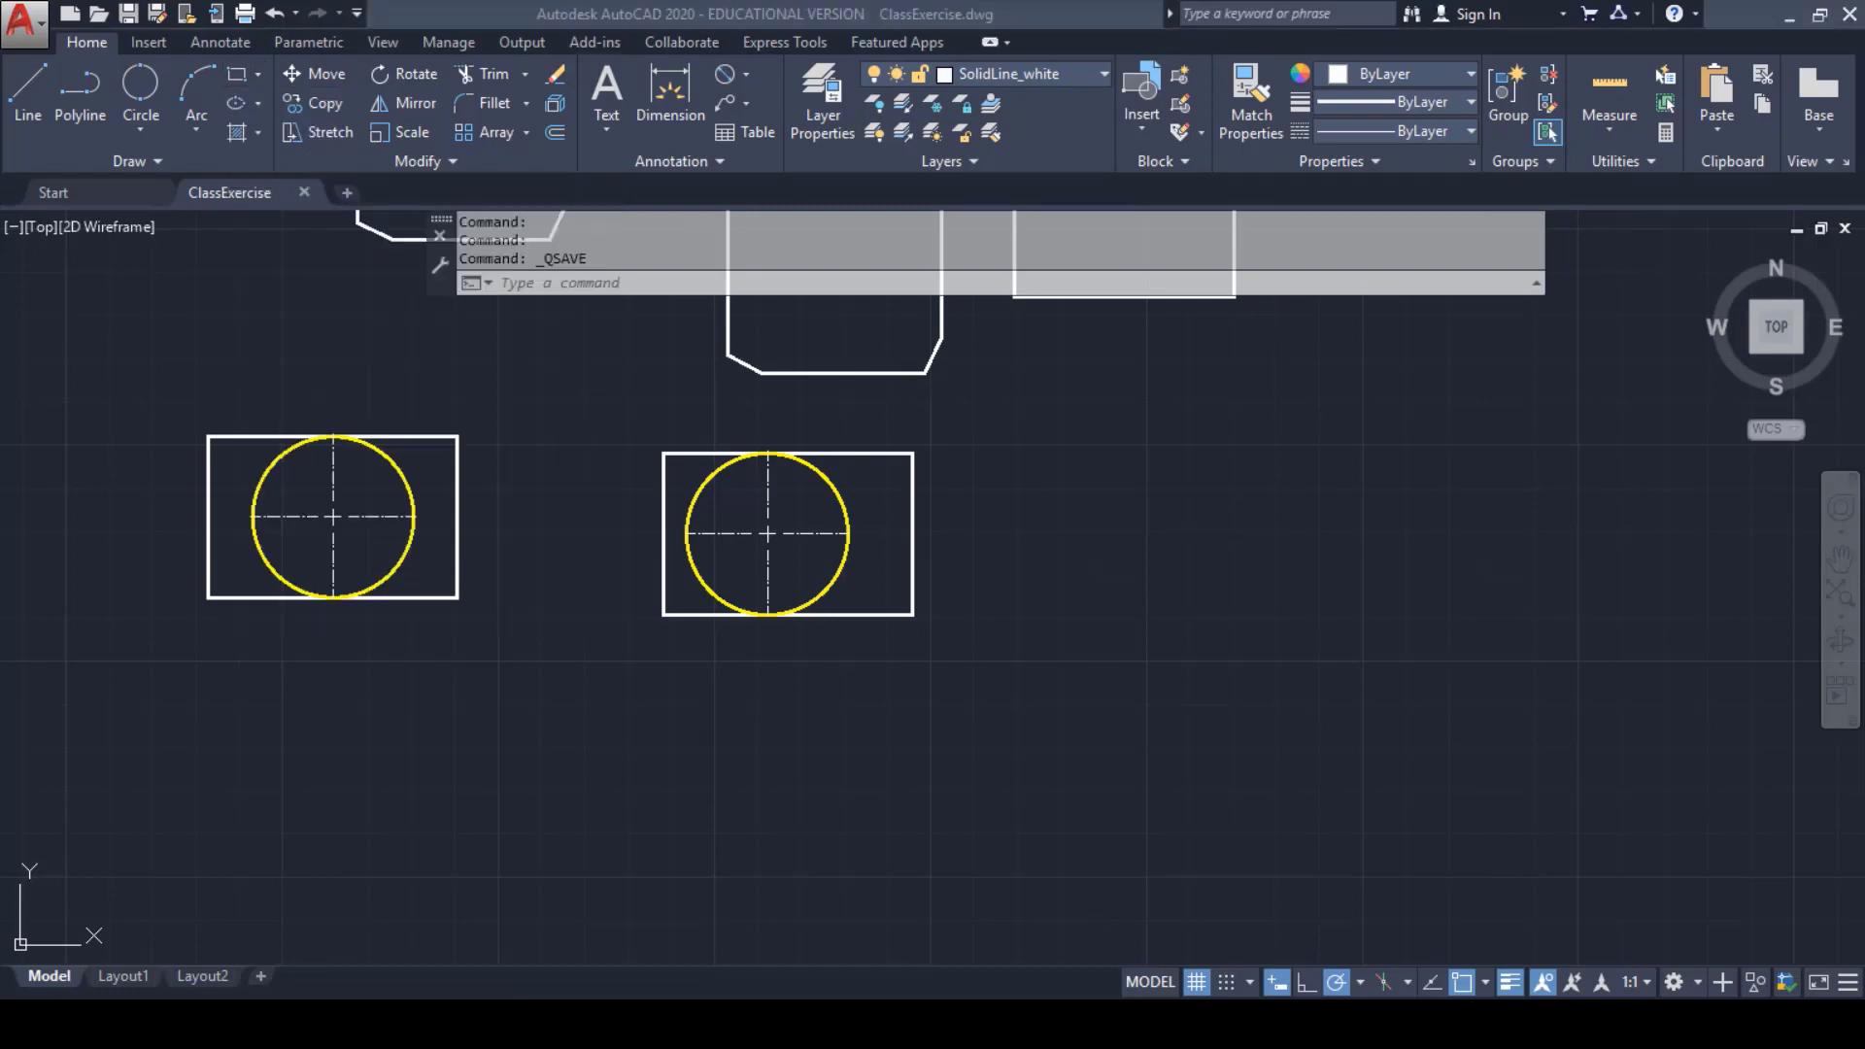
mouse_move(979, 964)
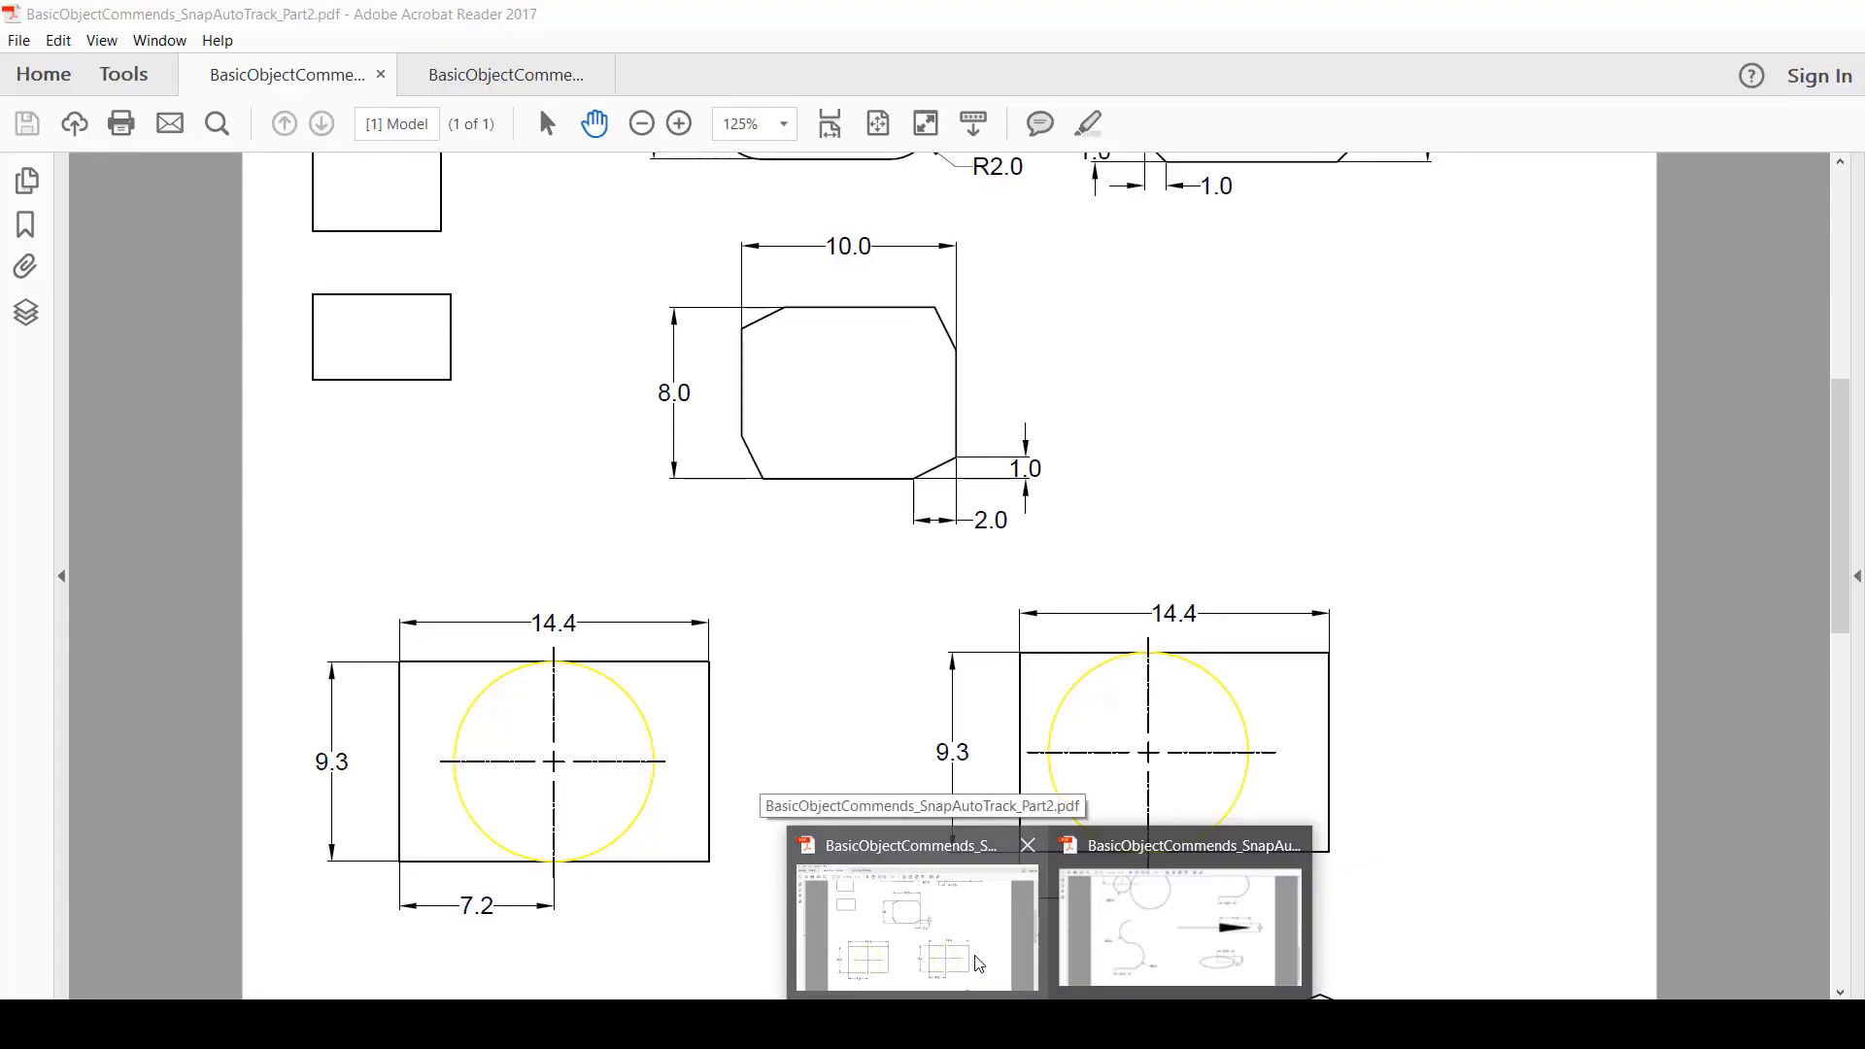
click(978, 964)
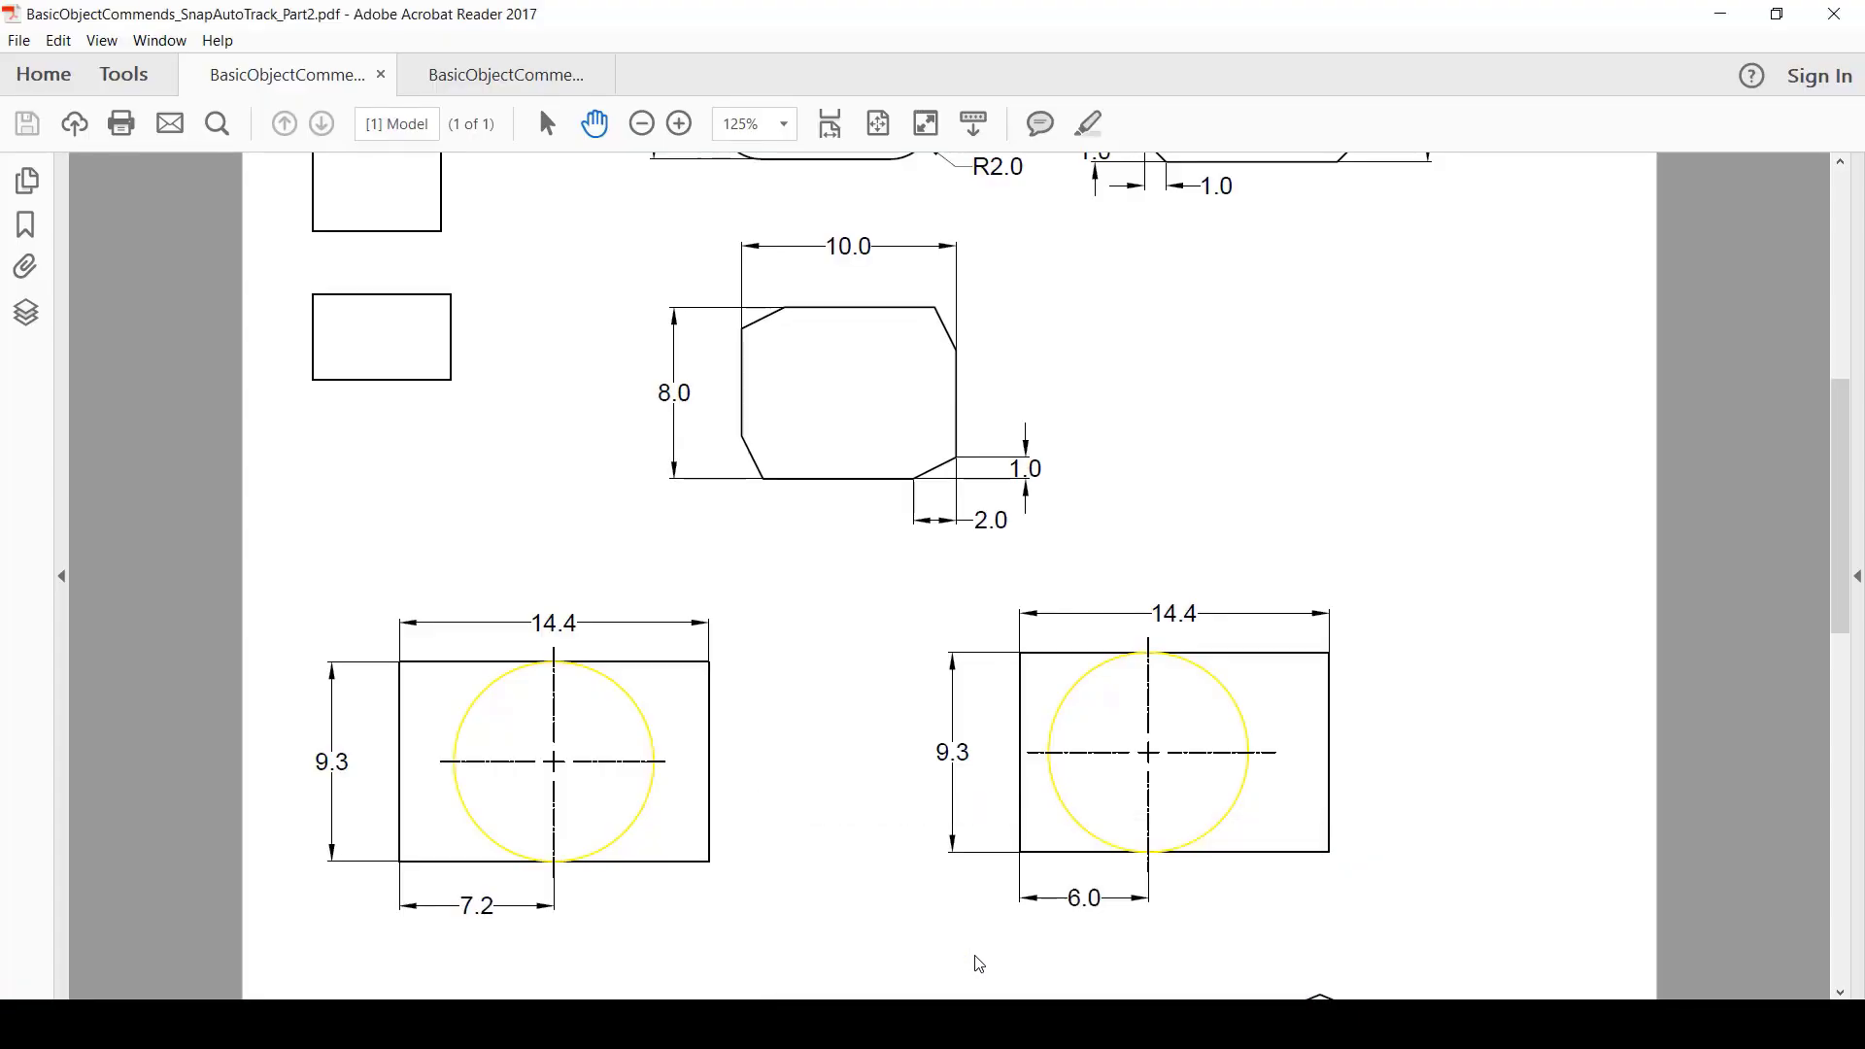
scroll(824, 806, down, 5)
scroll(825, 806, down, 4)
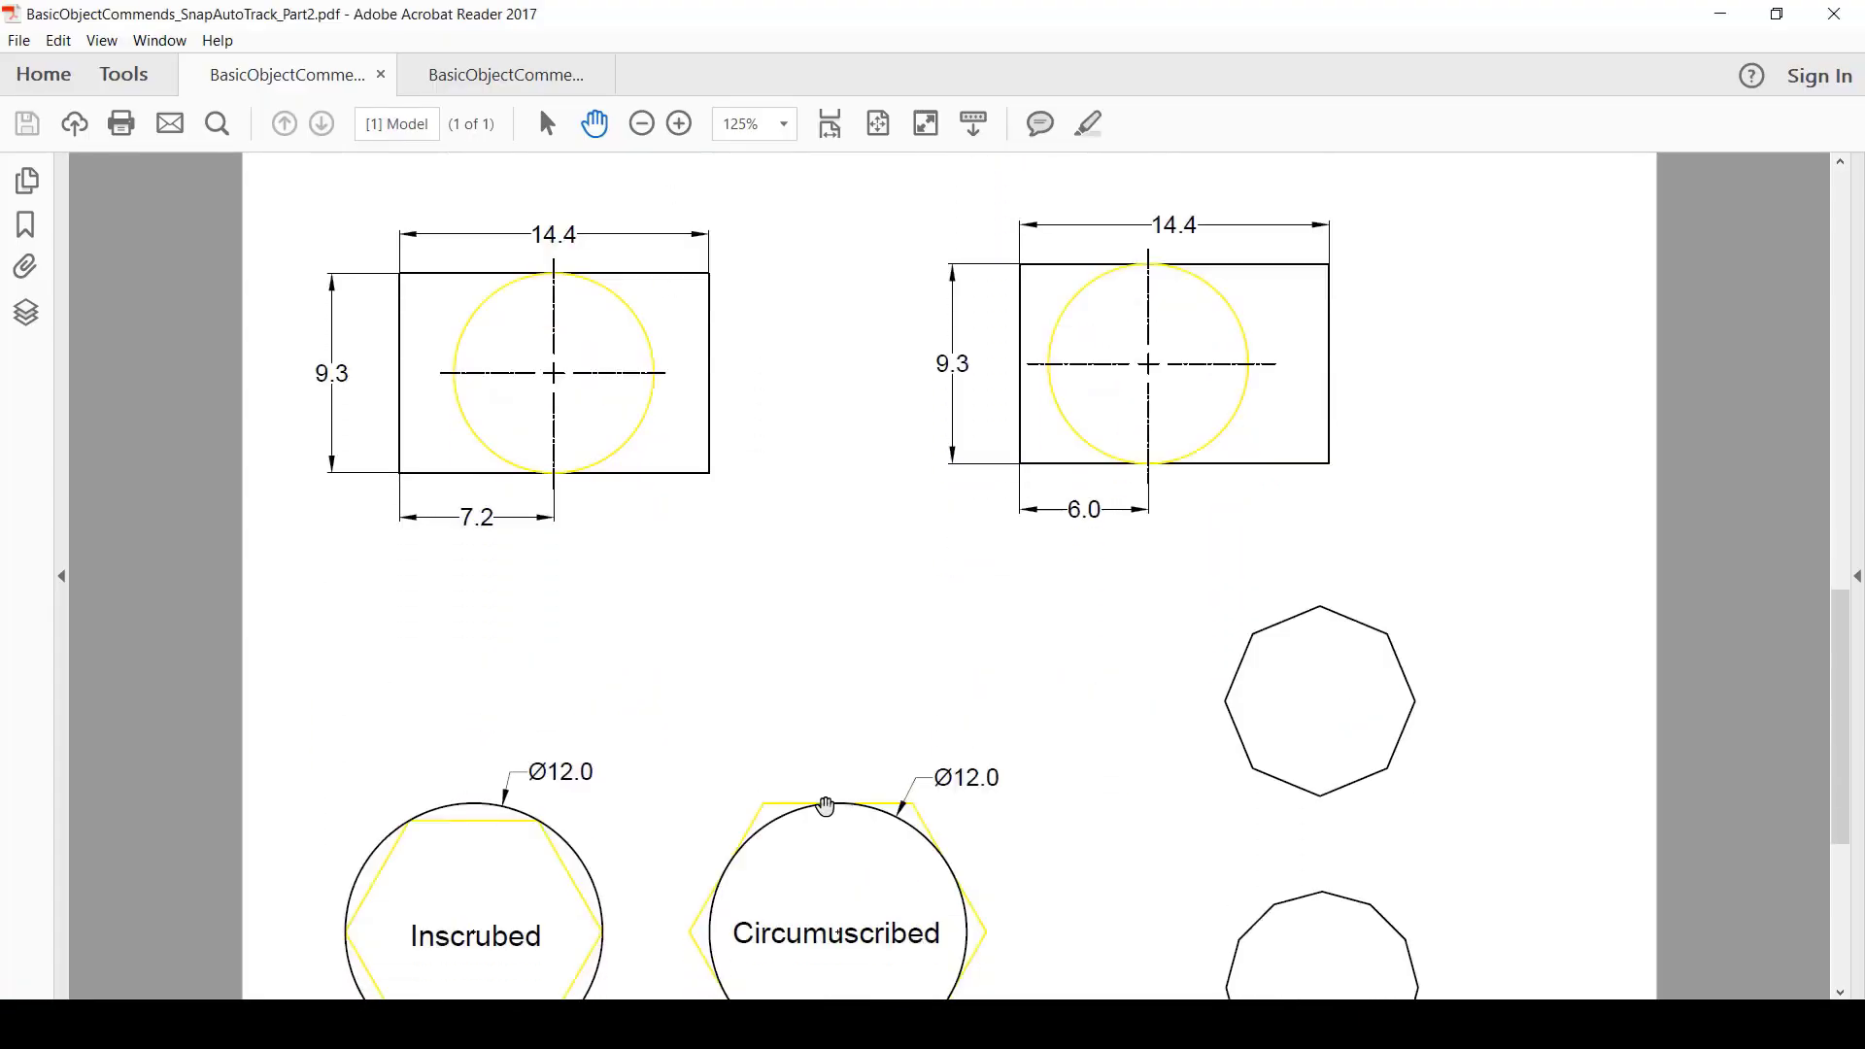
scroll(481, 712, down, 1)
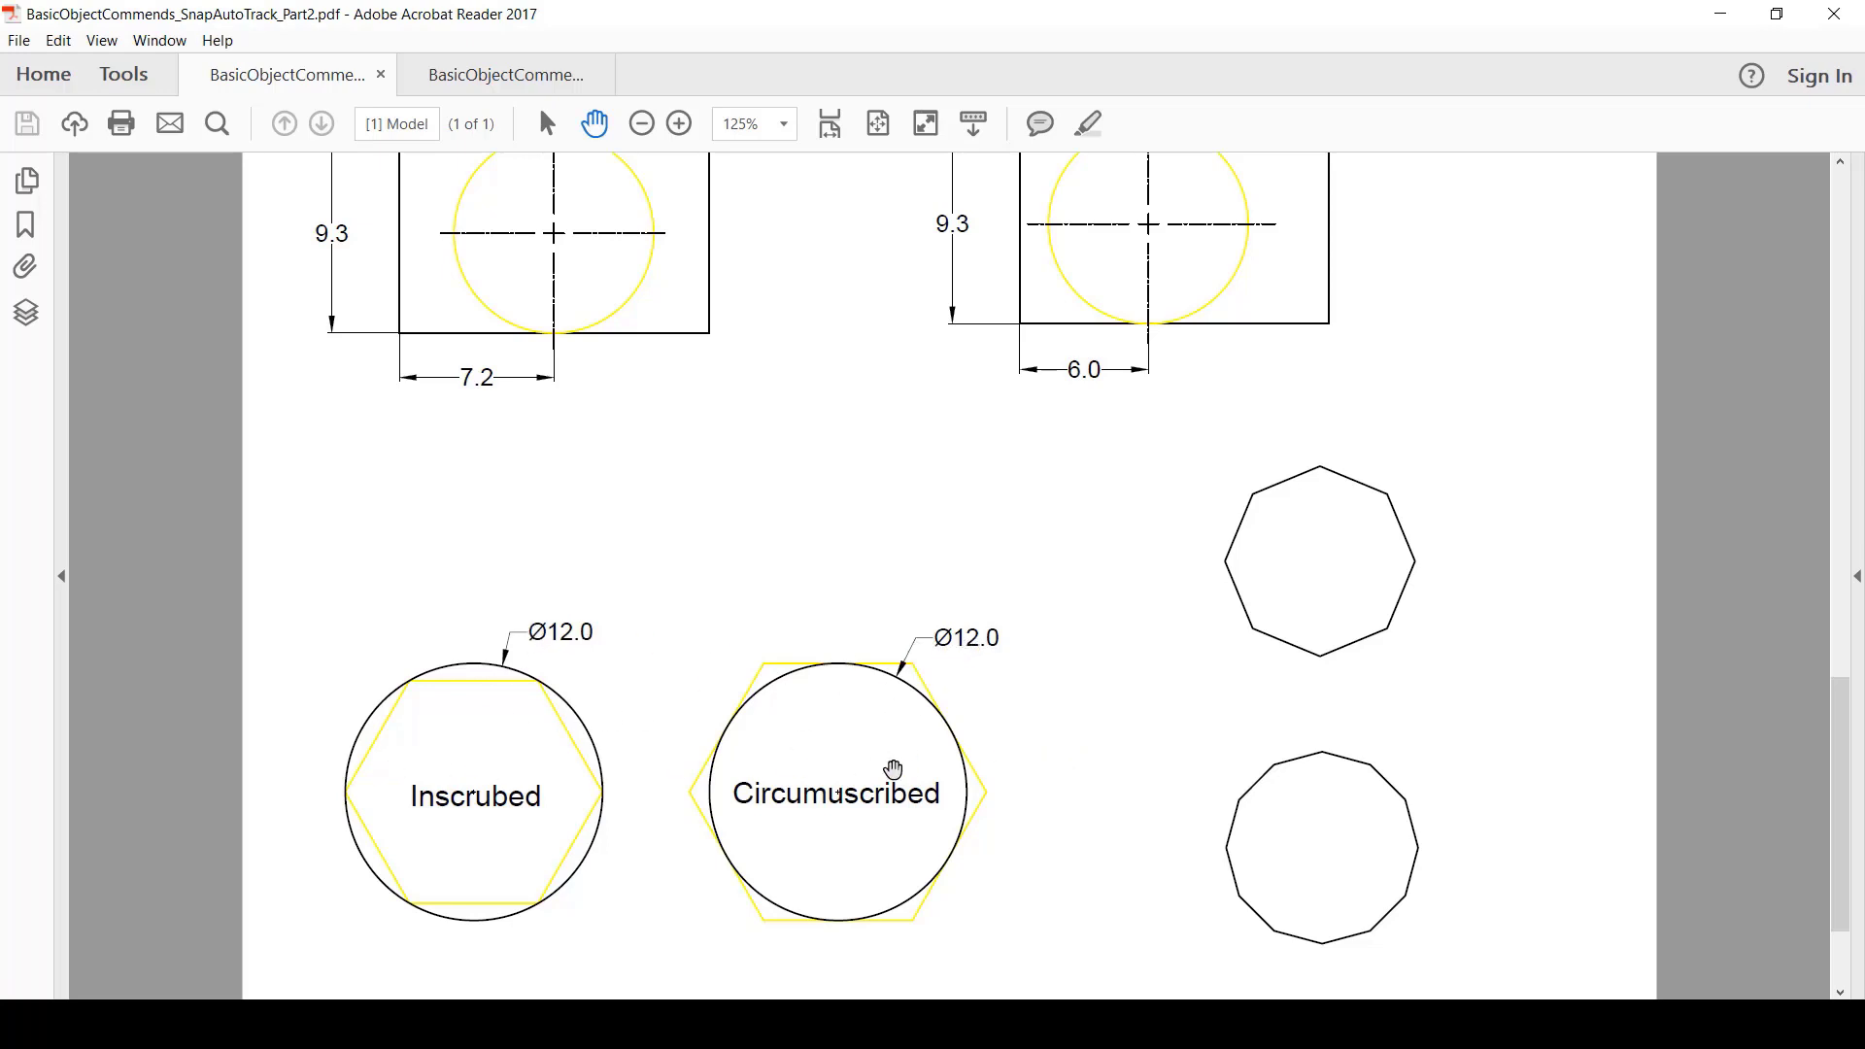
- Switch back to AutoCAD and draw a 6-sided polygon inscribed in a circle of radius 6 below the first rectangle
key(alt+Tab)
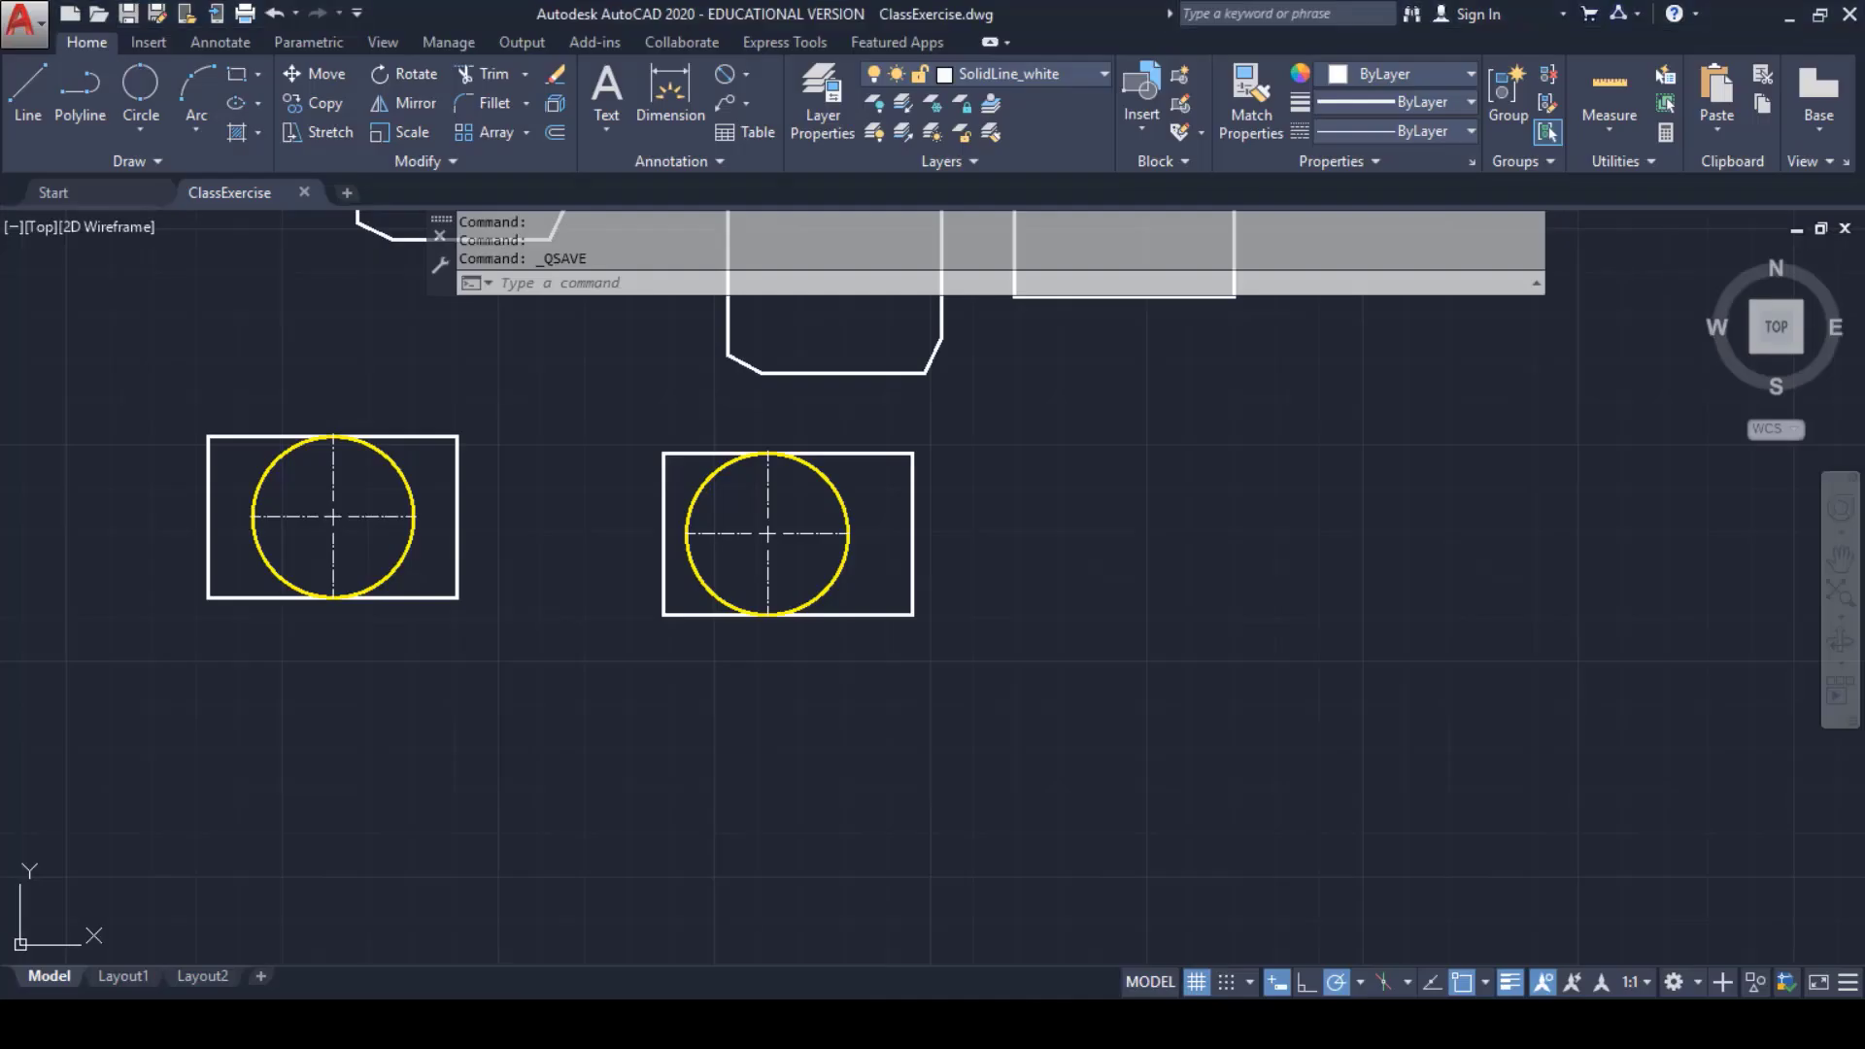
mouse_move(856, 730)
middle_down()
mouse_move(923, 701)
mouse_move(970, 554)
middle_up()
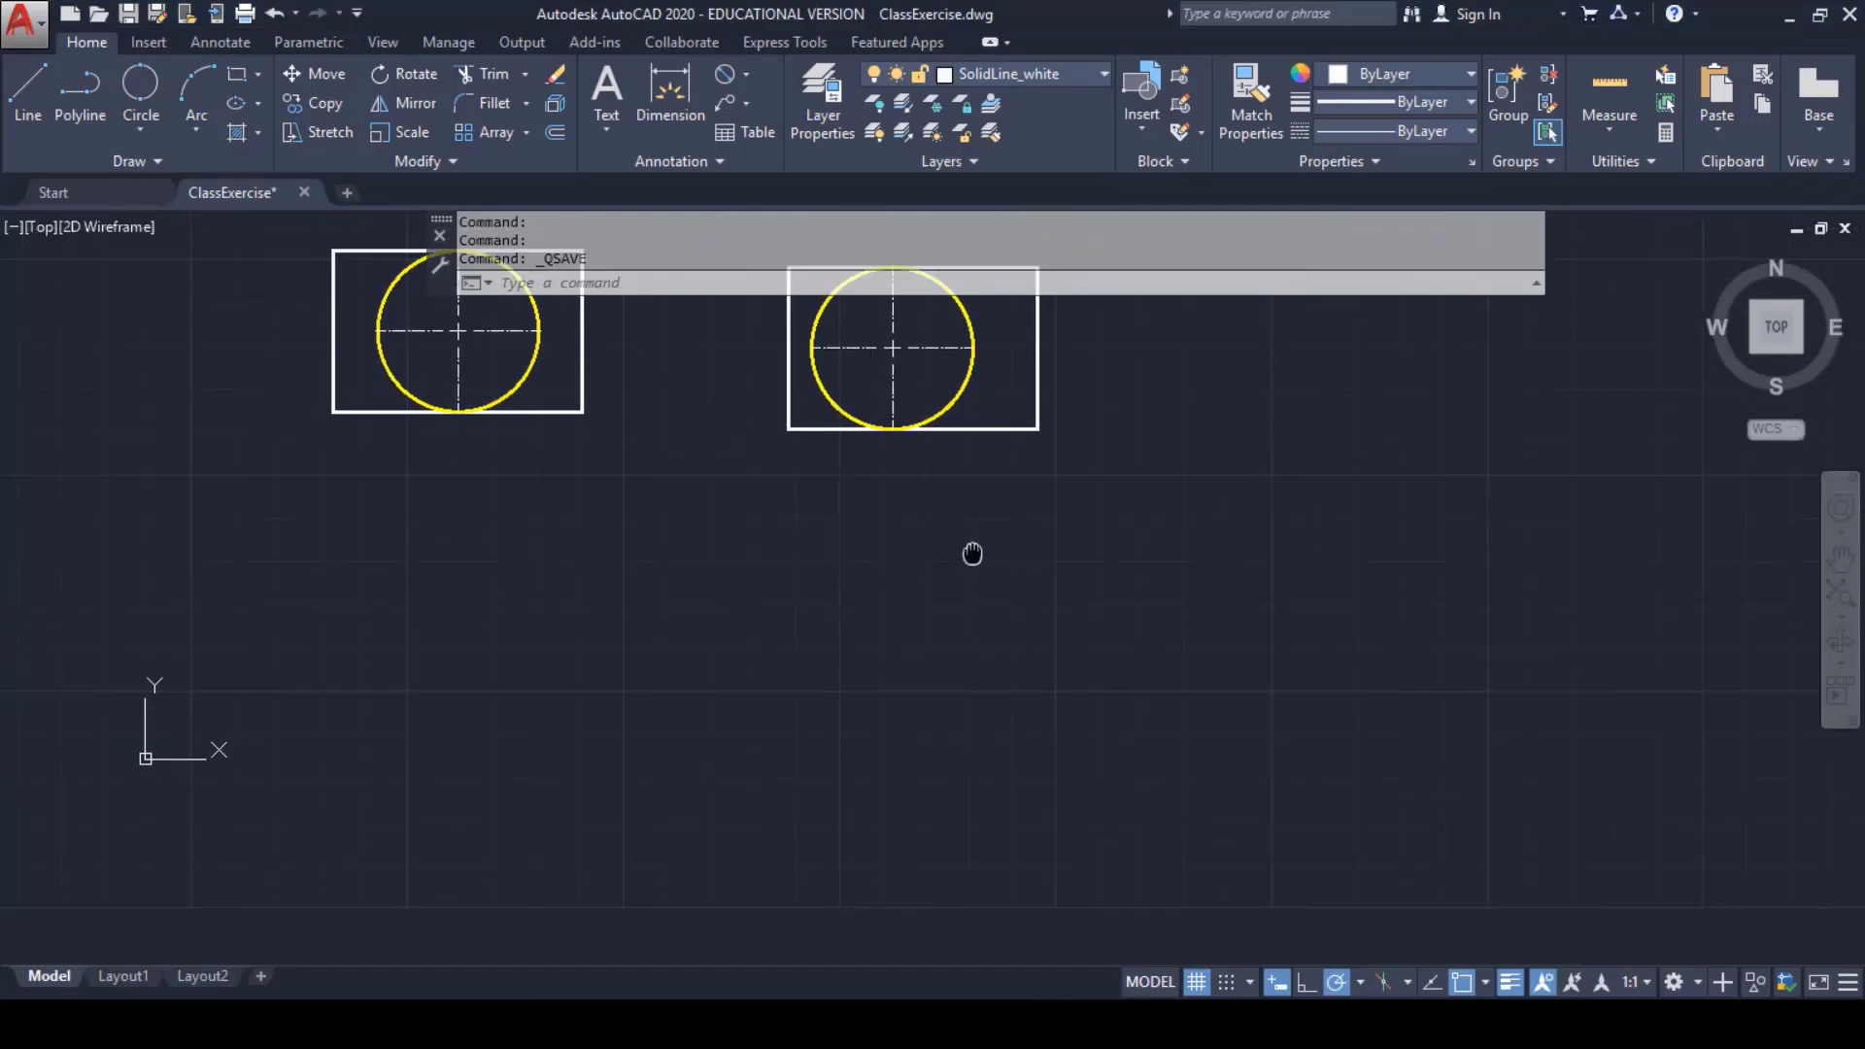
click(259, 73)
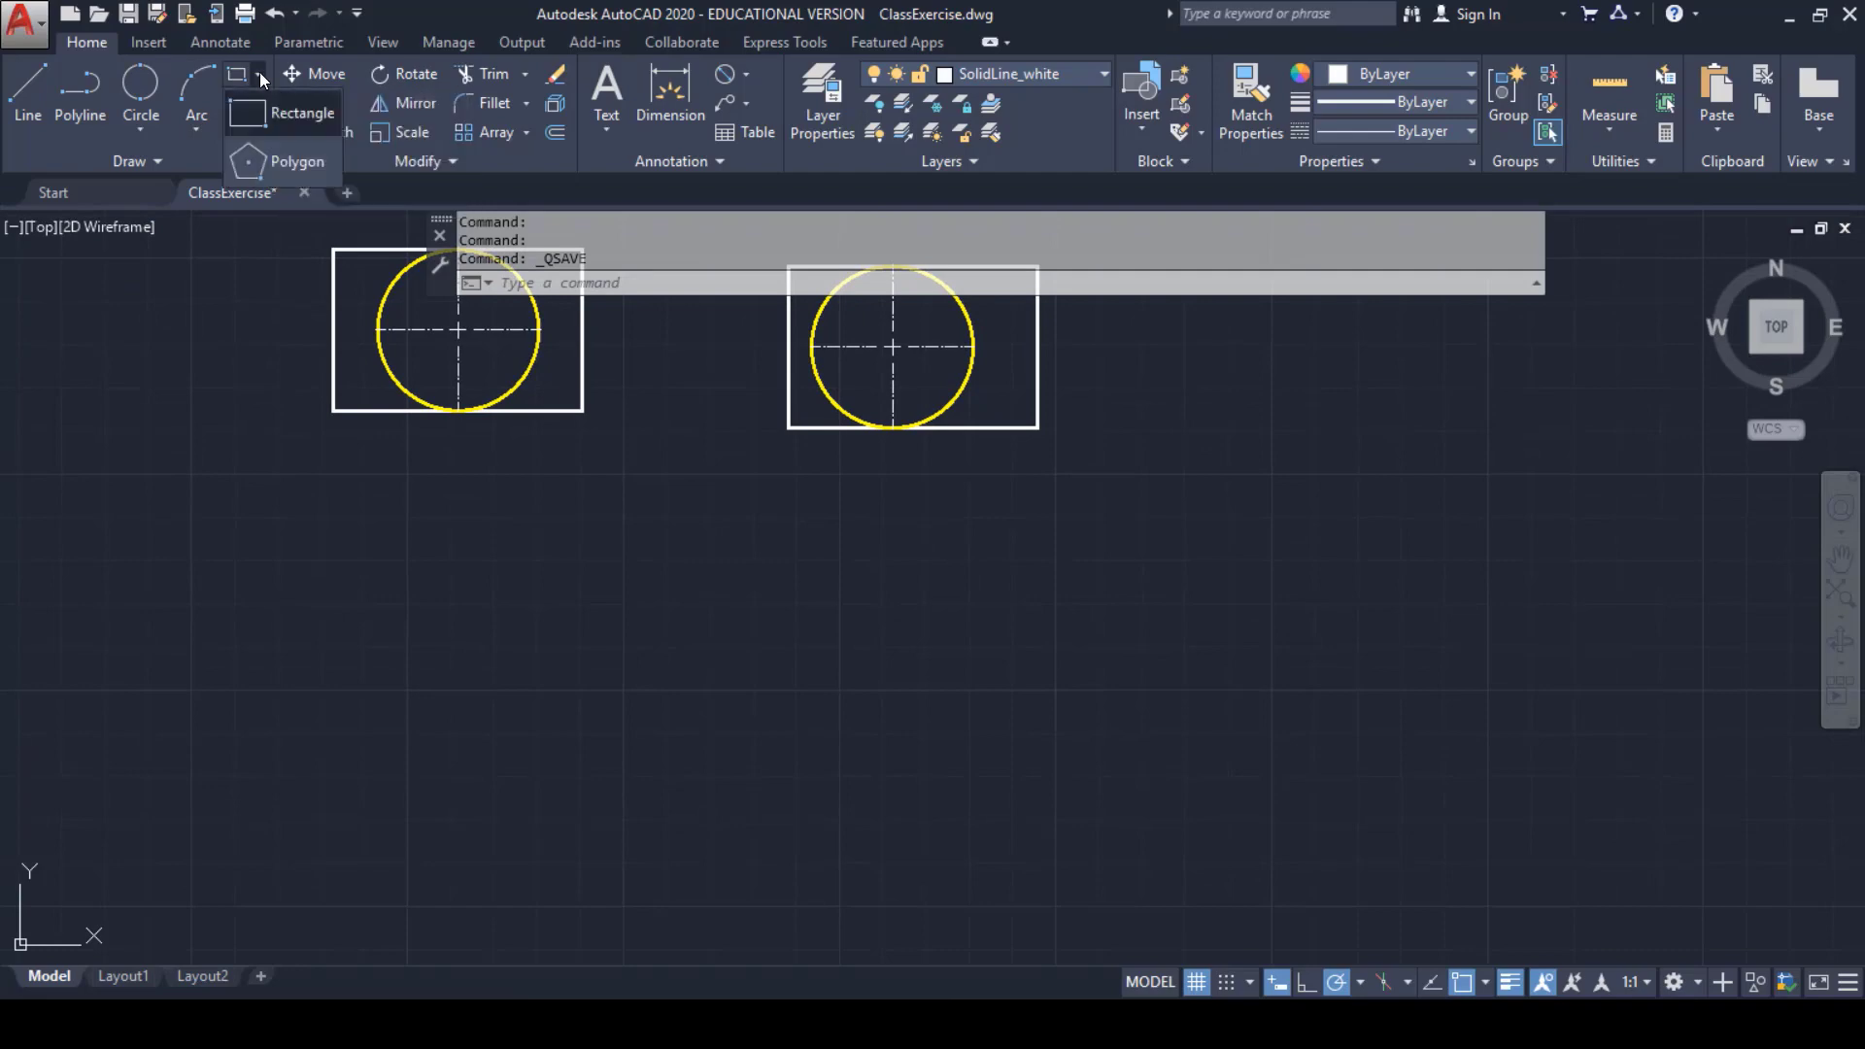
click(281, 153)
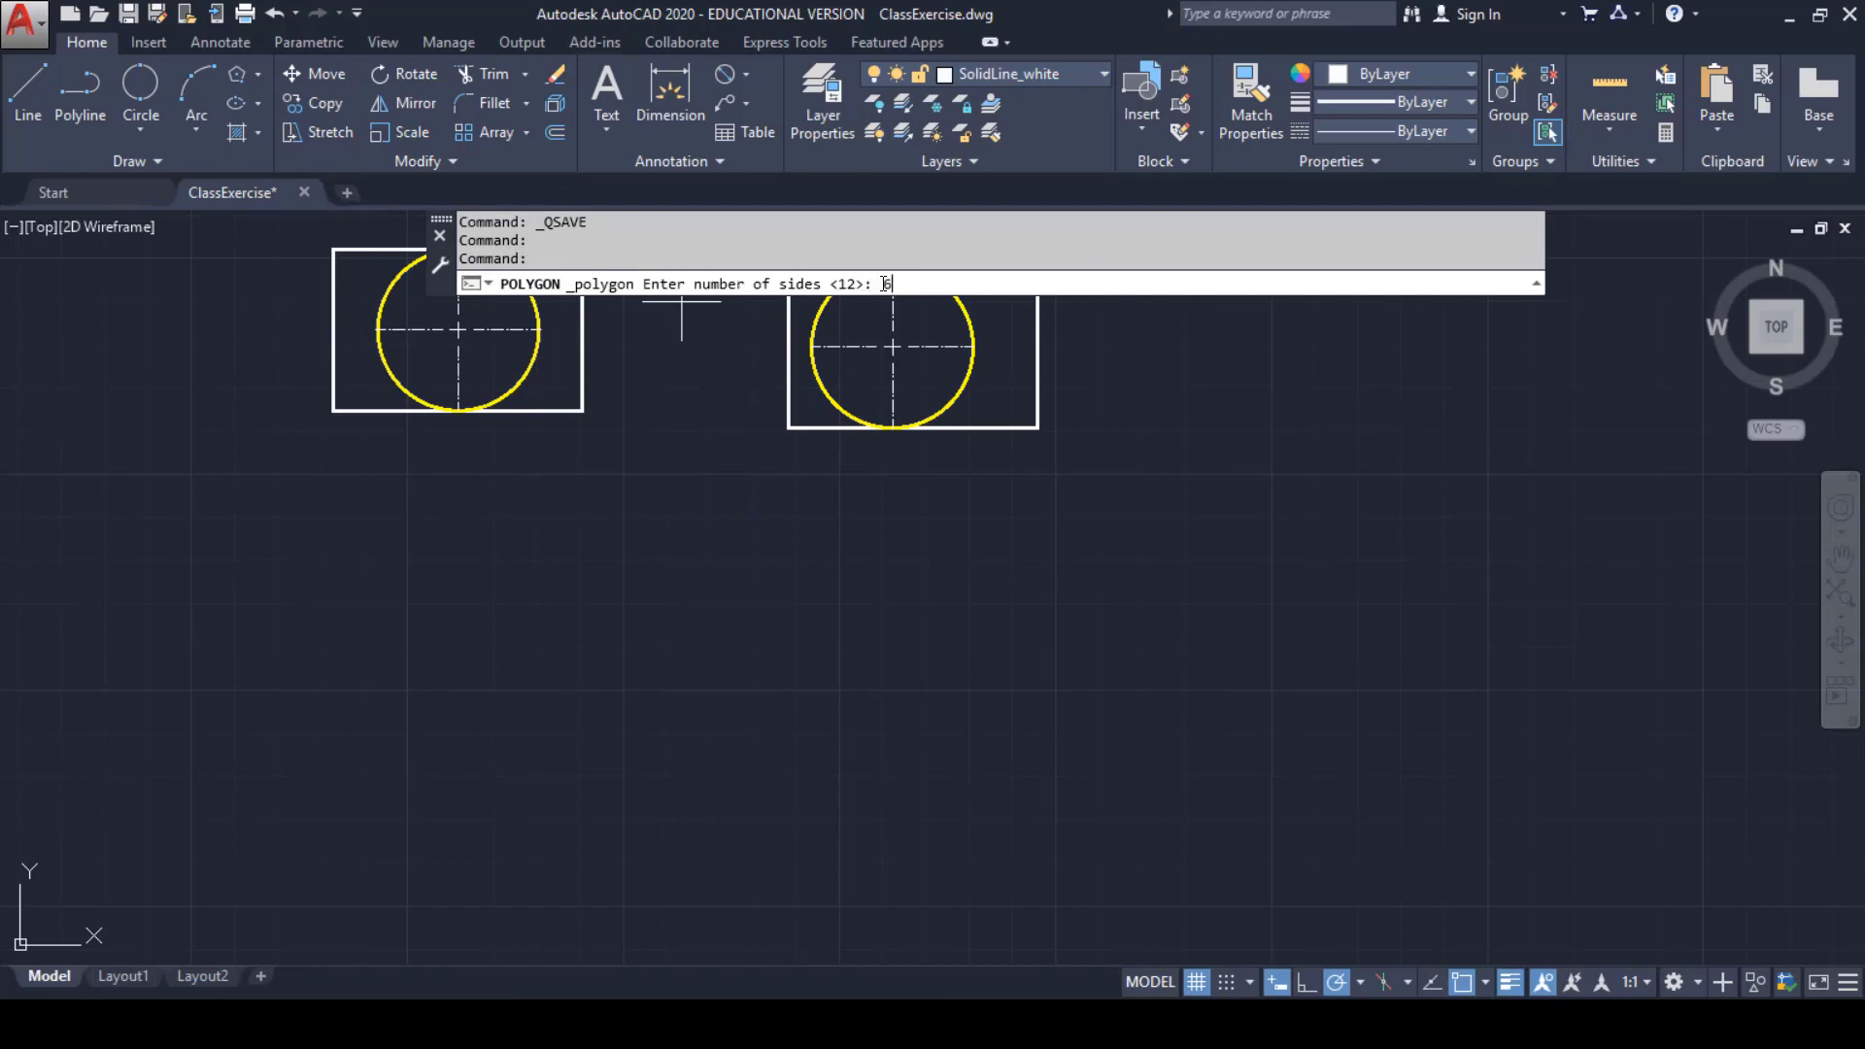
key(Return)
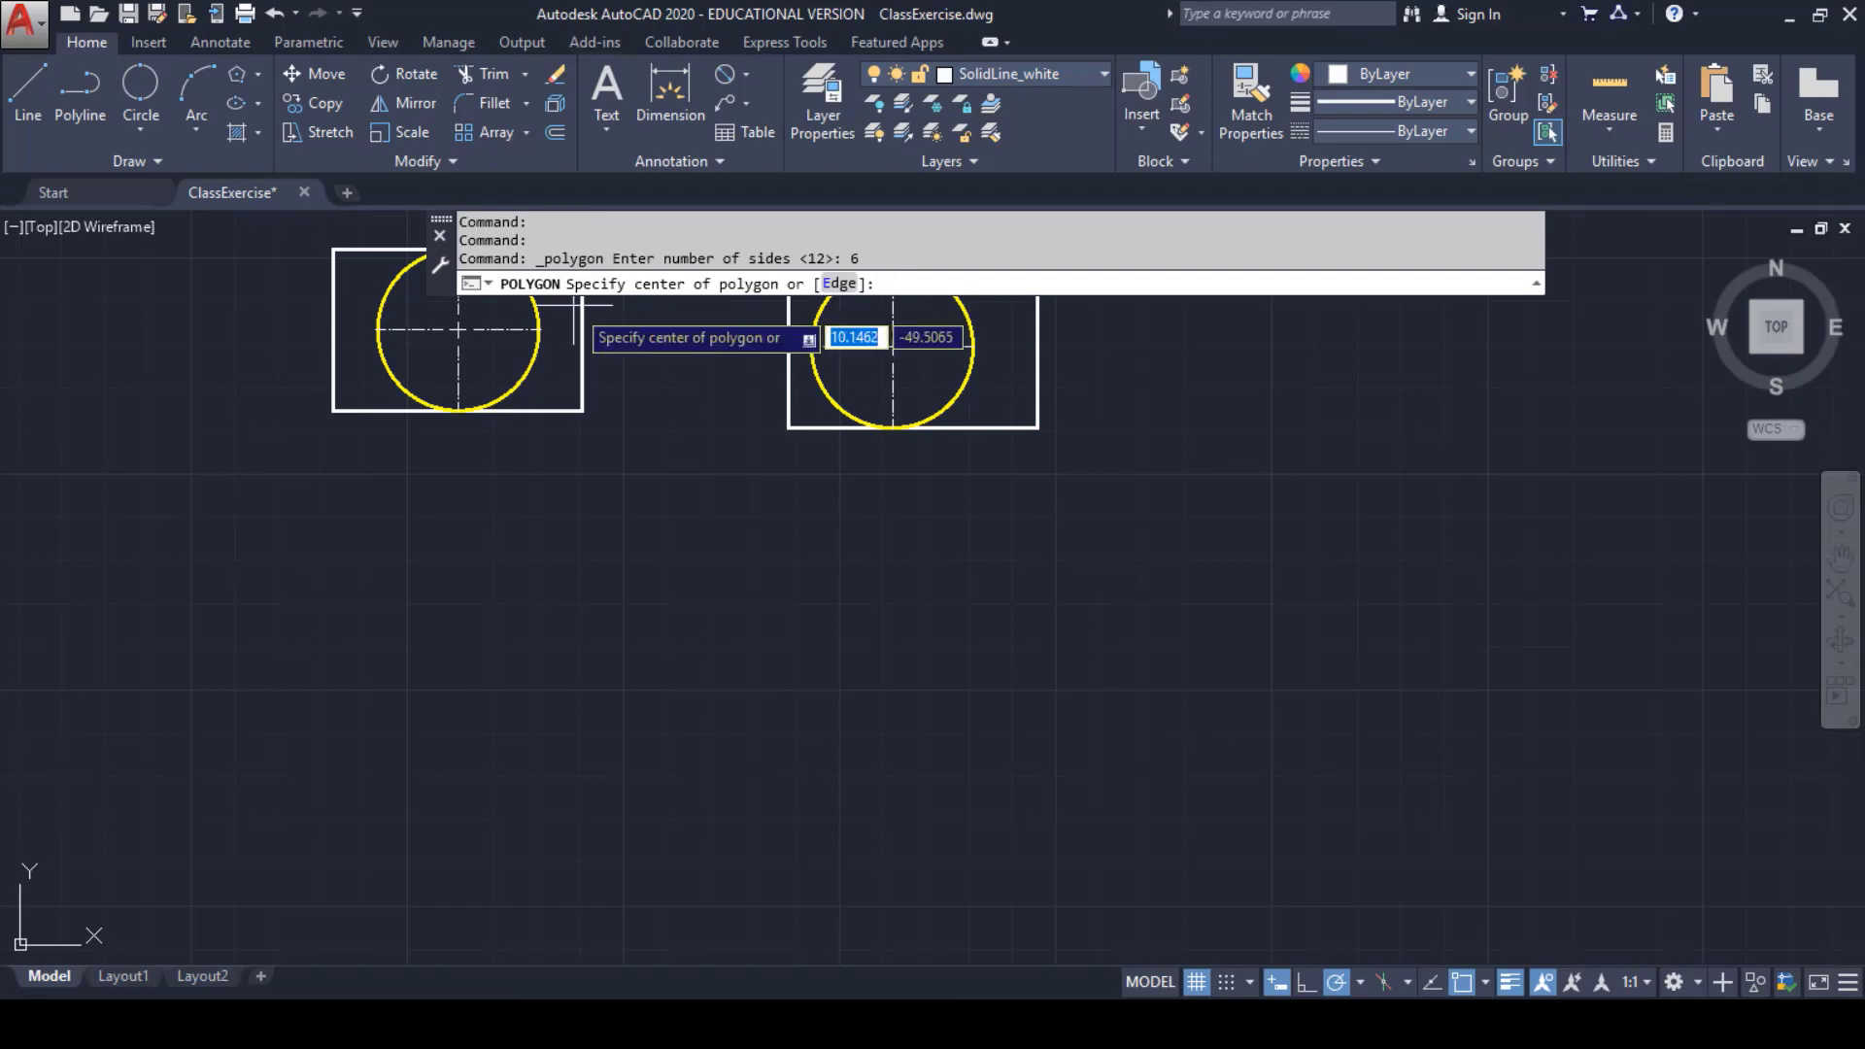
click(458, 759)
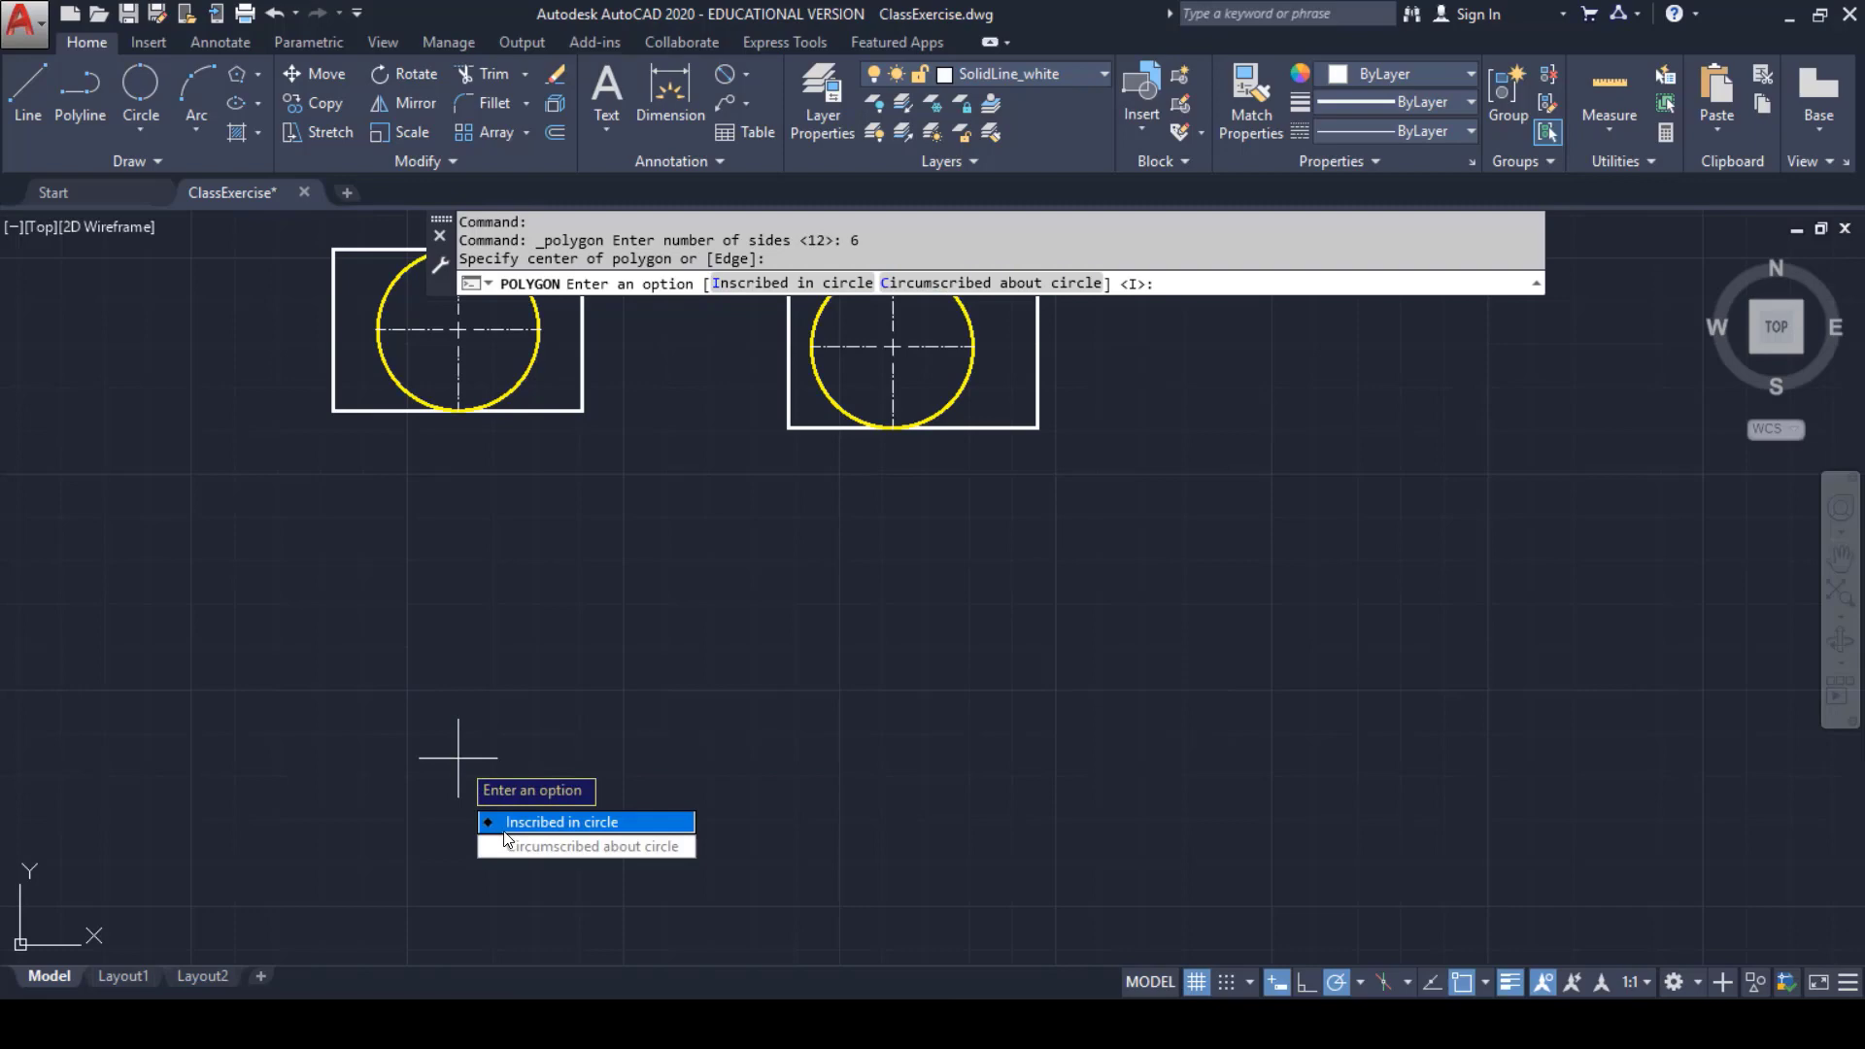
click(597, 825)
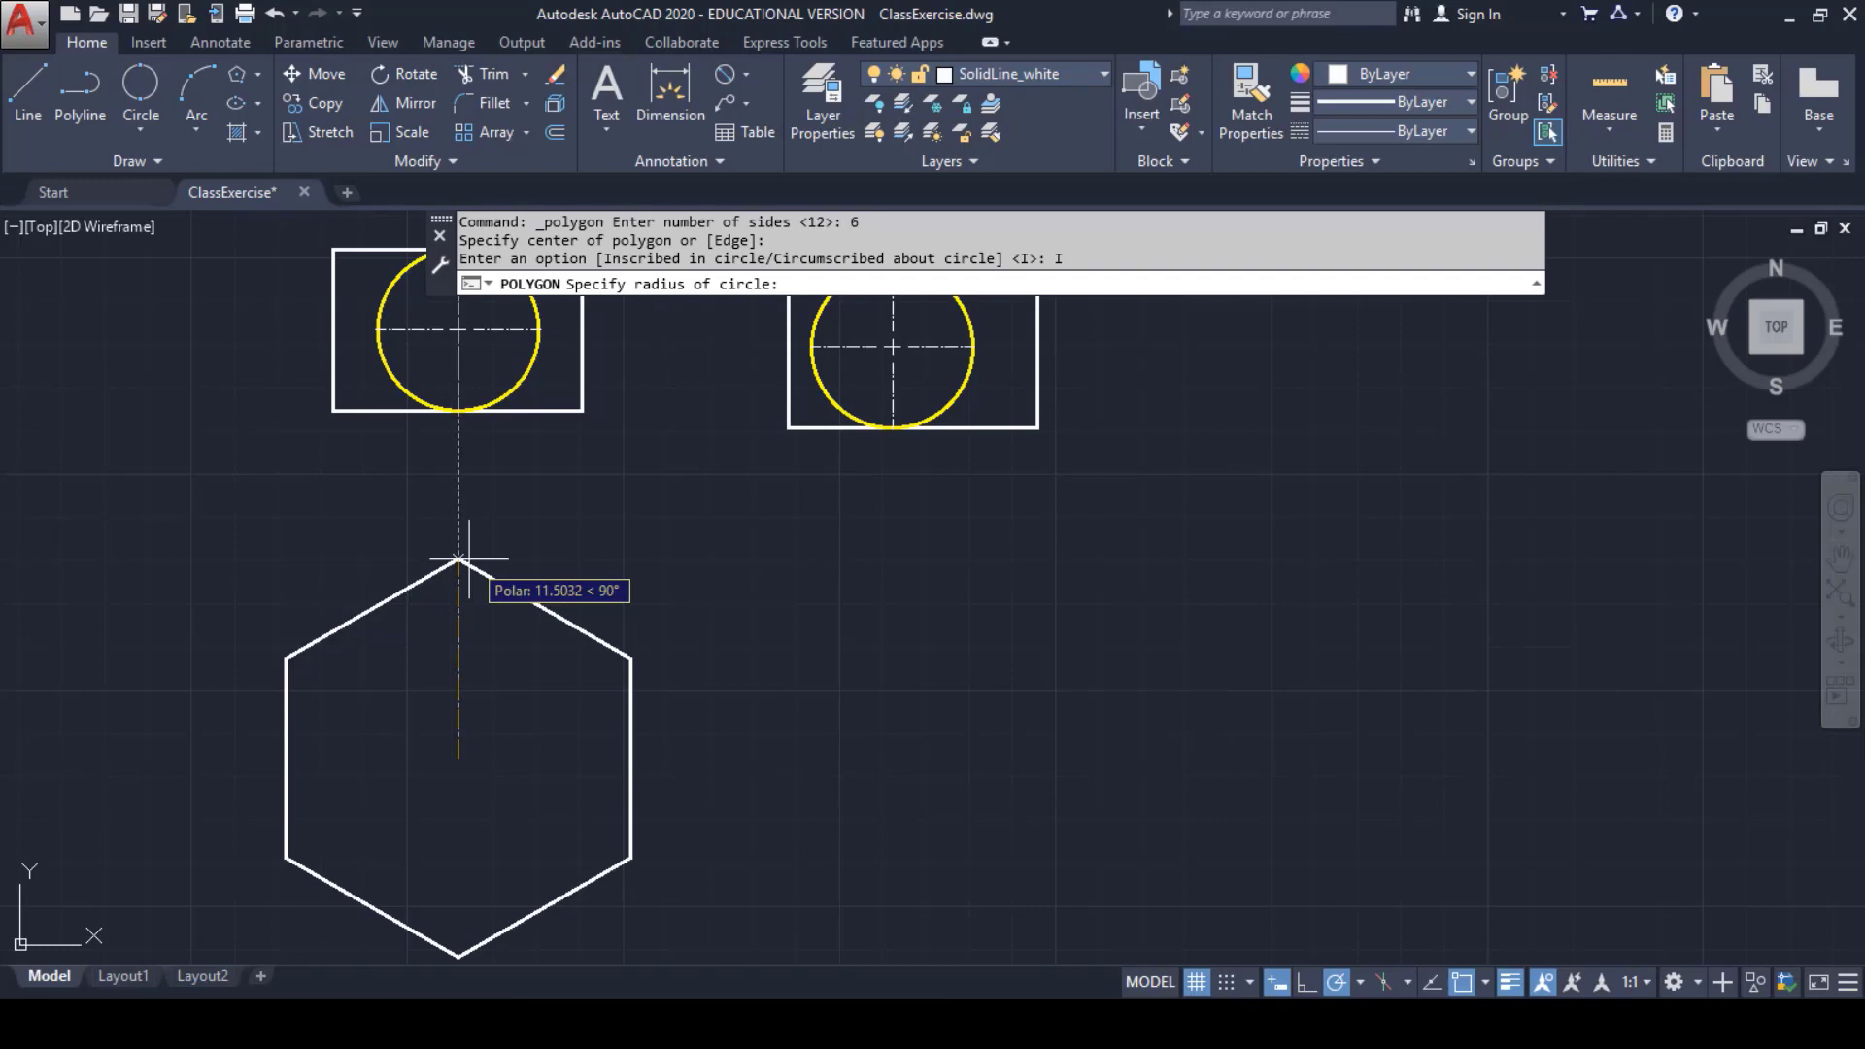
text(6)
key(Return)
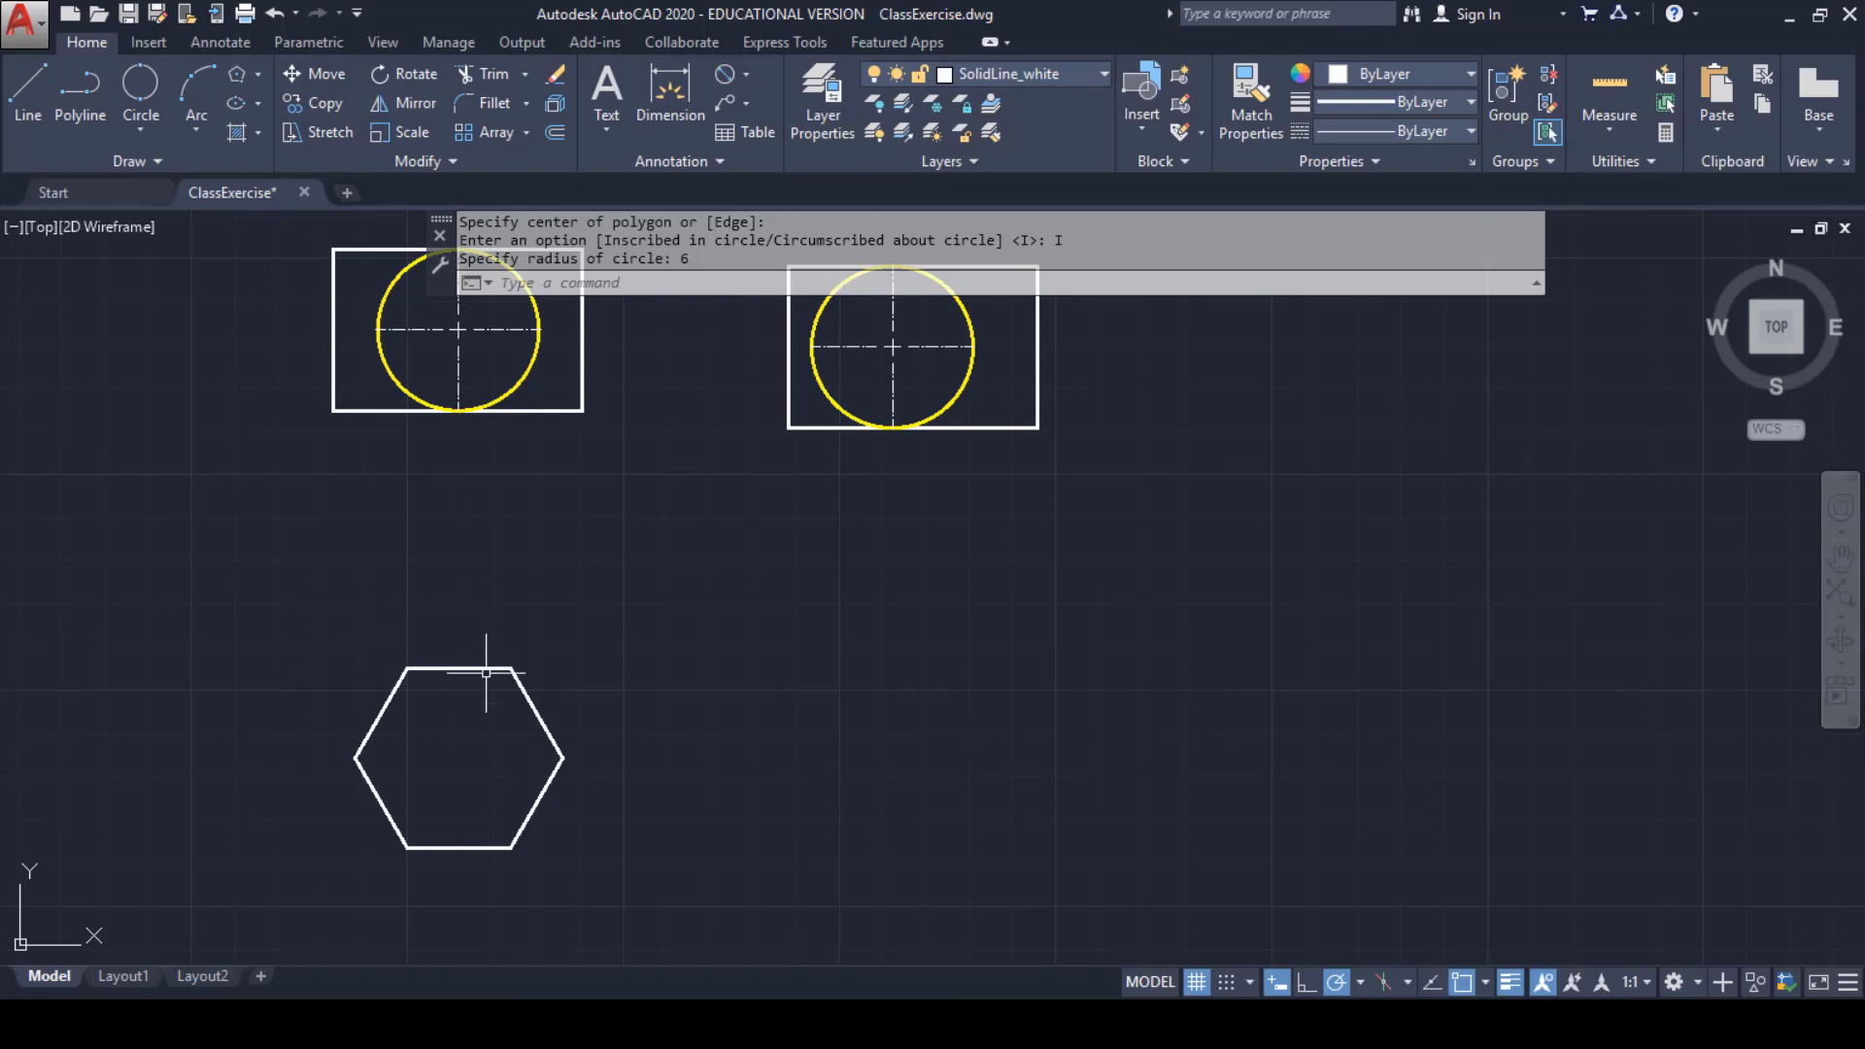
- Draw a second 6-sided polygon, circumscribed about a circle of radius 6, below the second rectangle
click(242, 74)
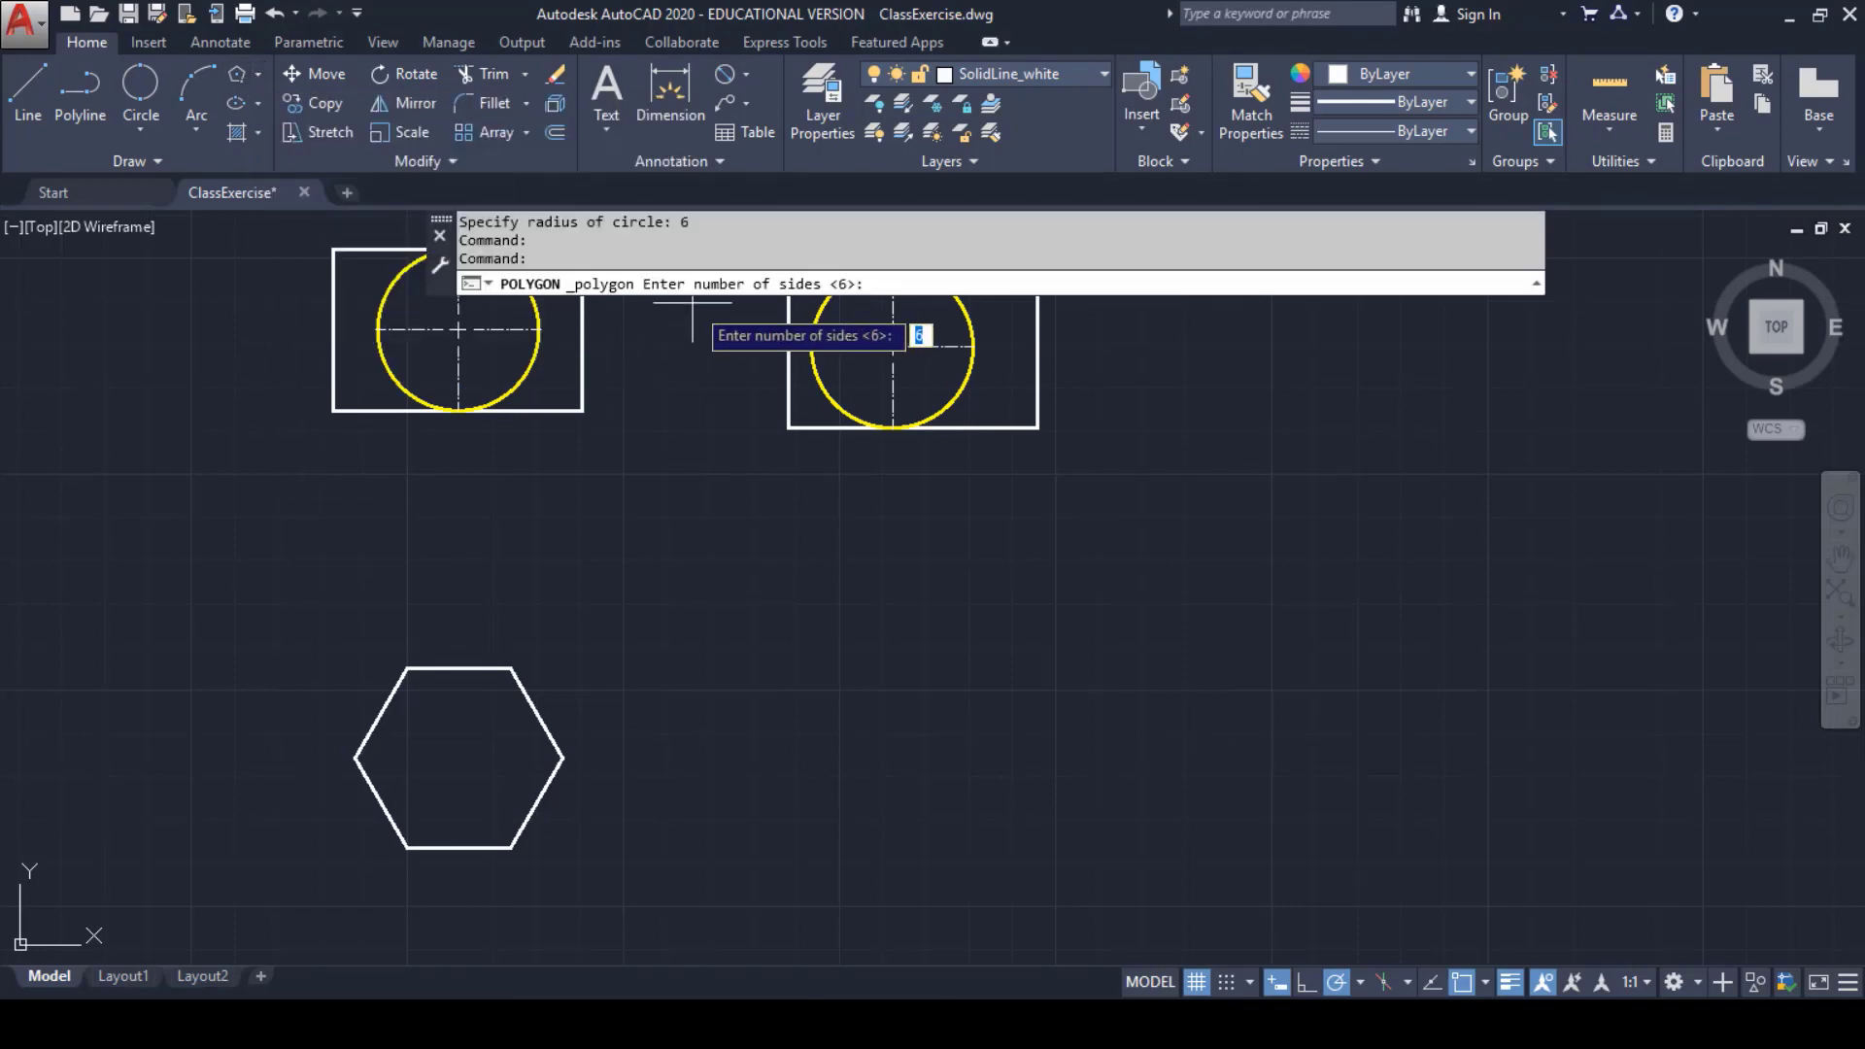
key(Return)
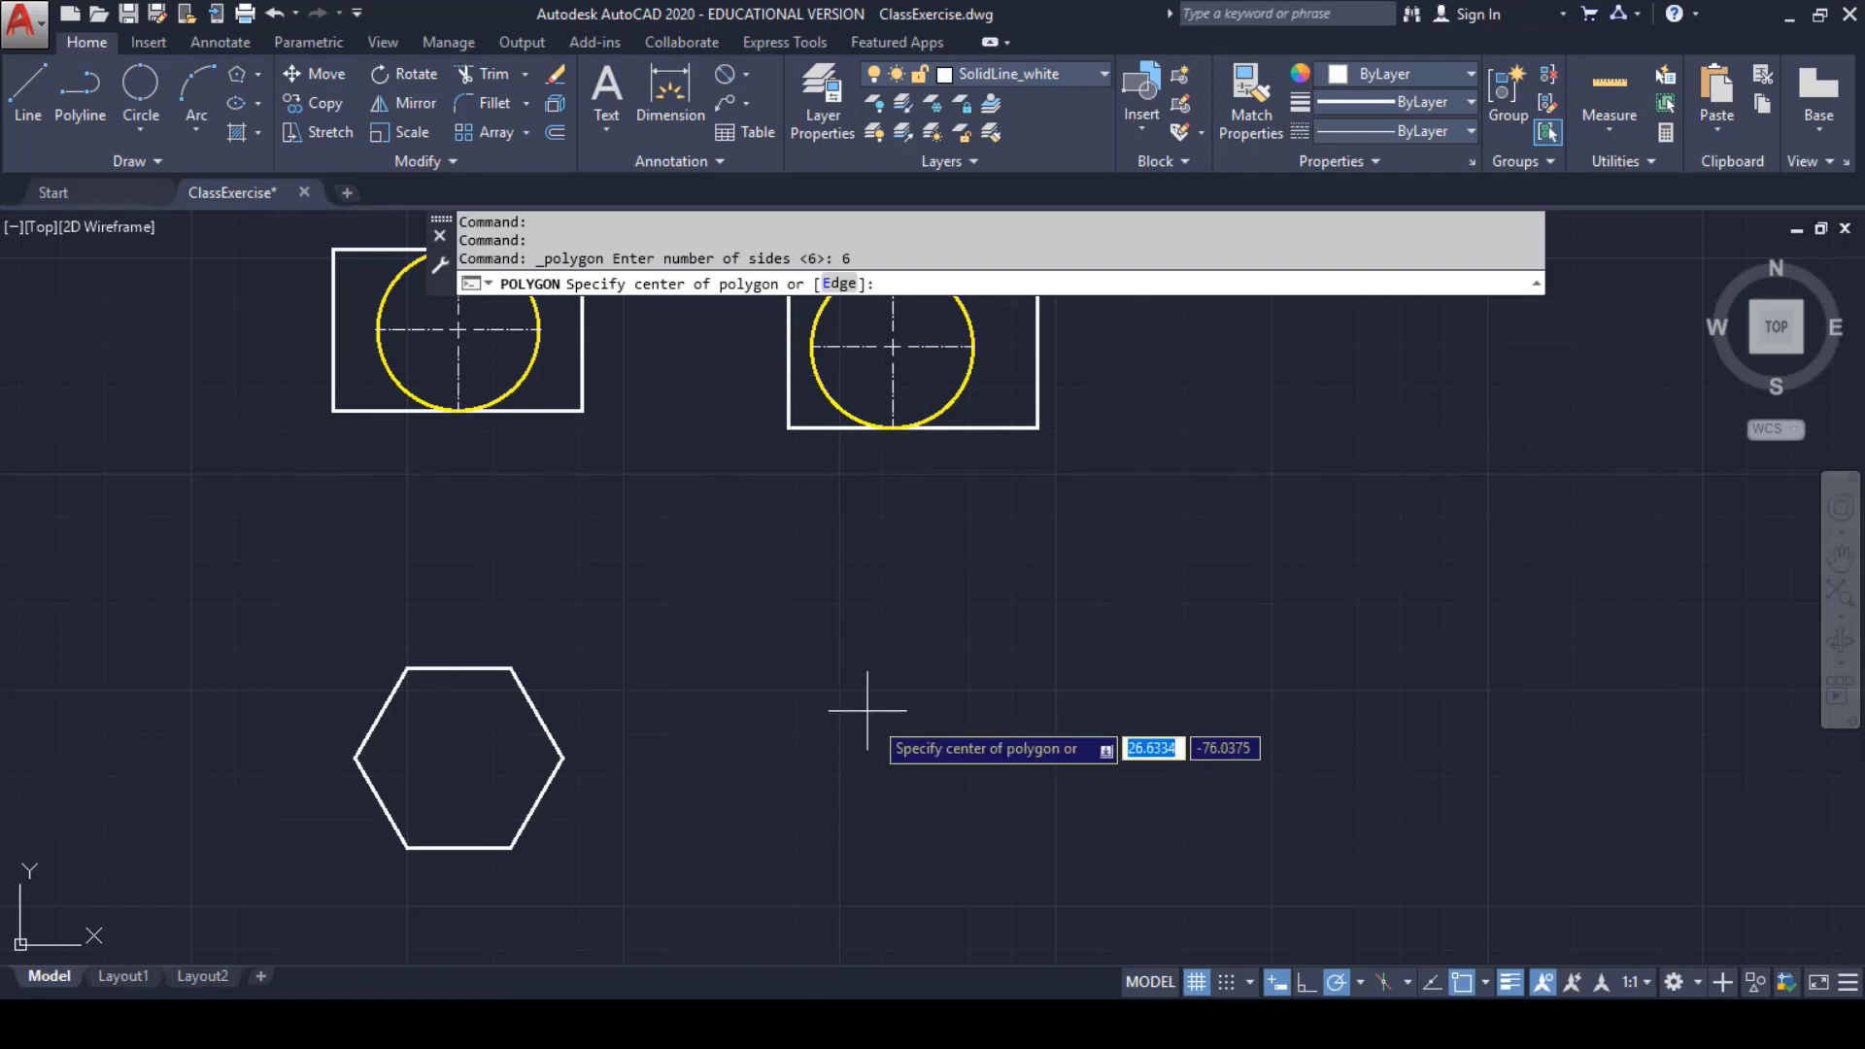
click(943, 750)
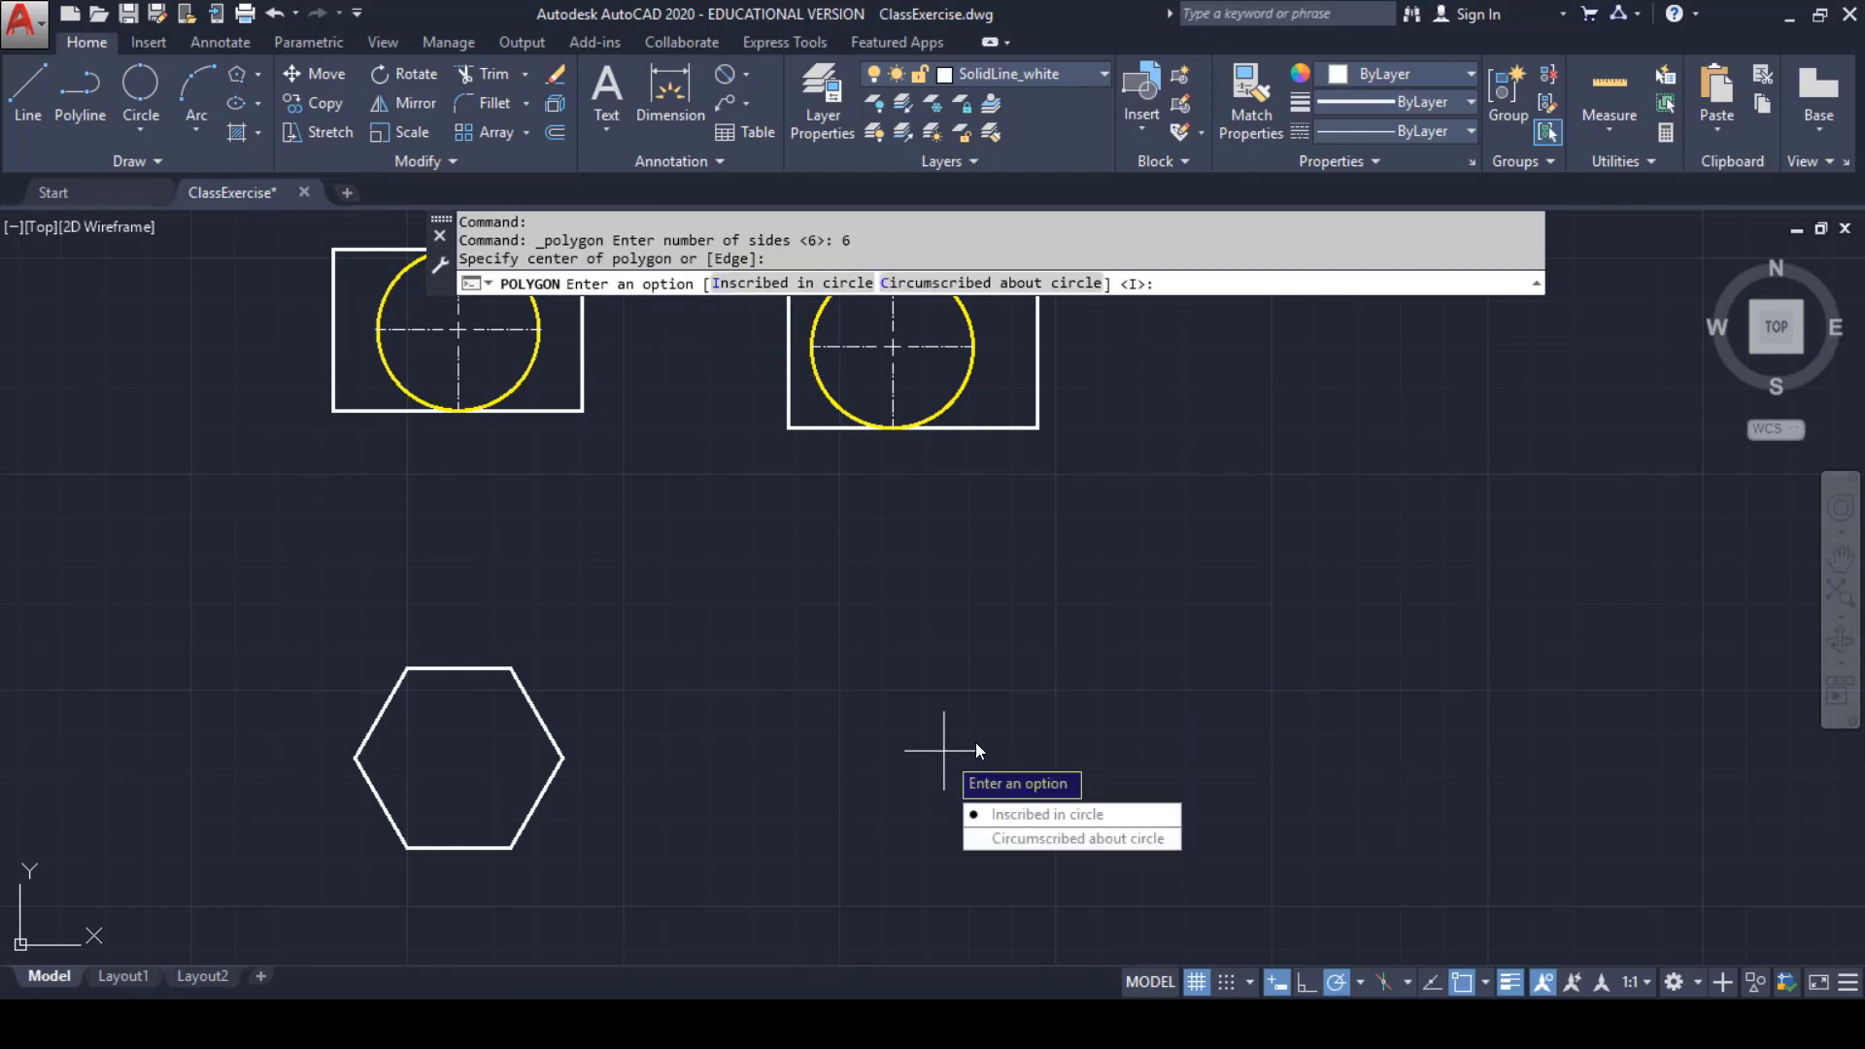
click(1023, 842)
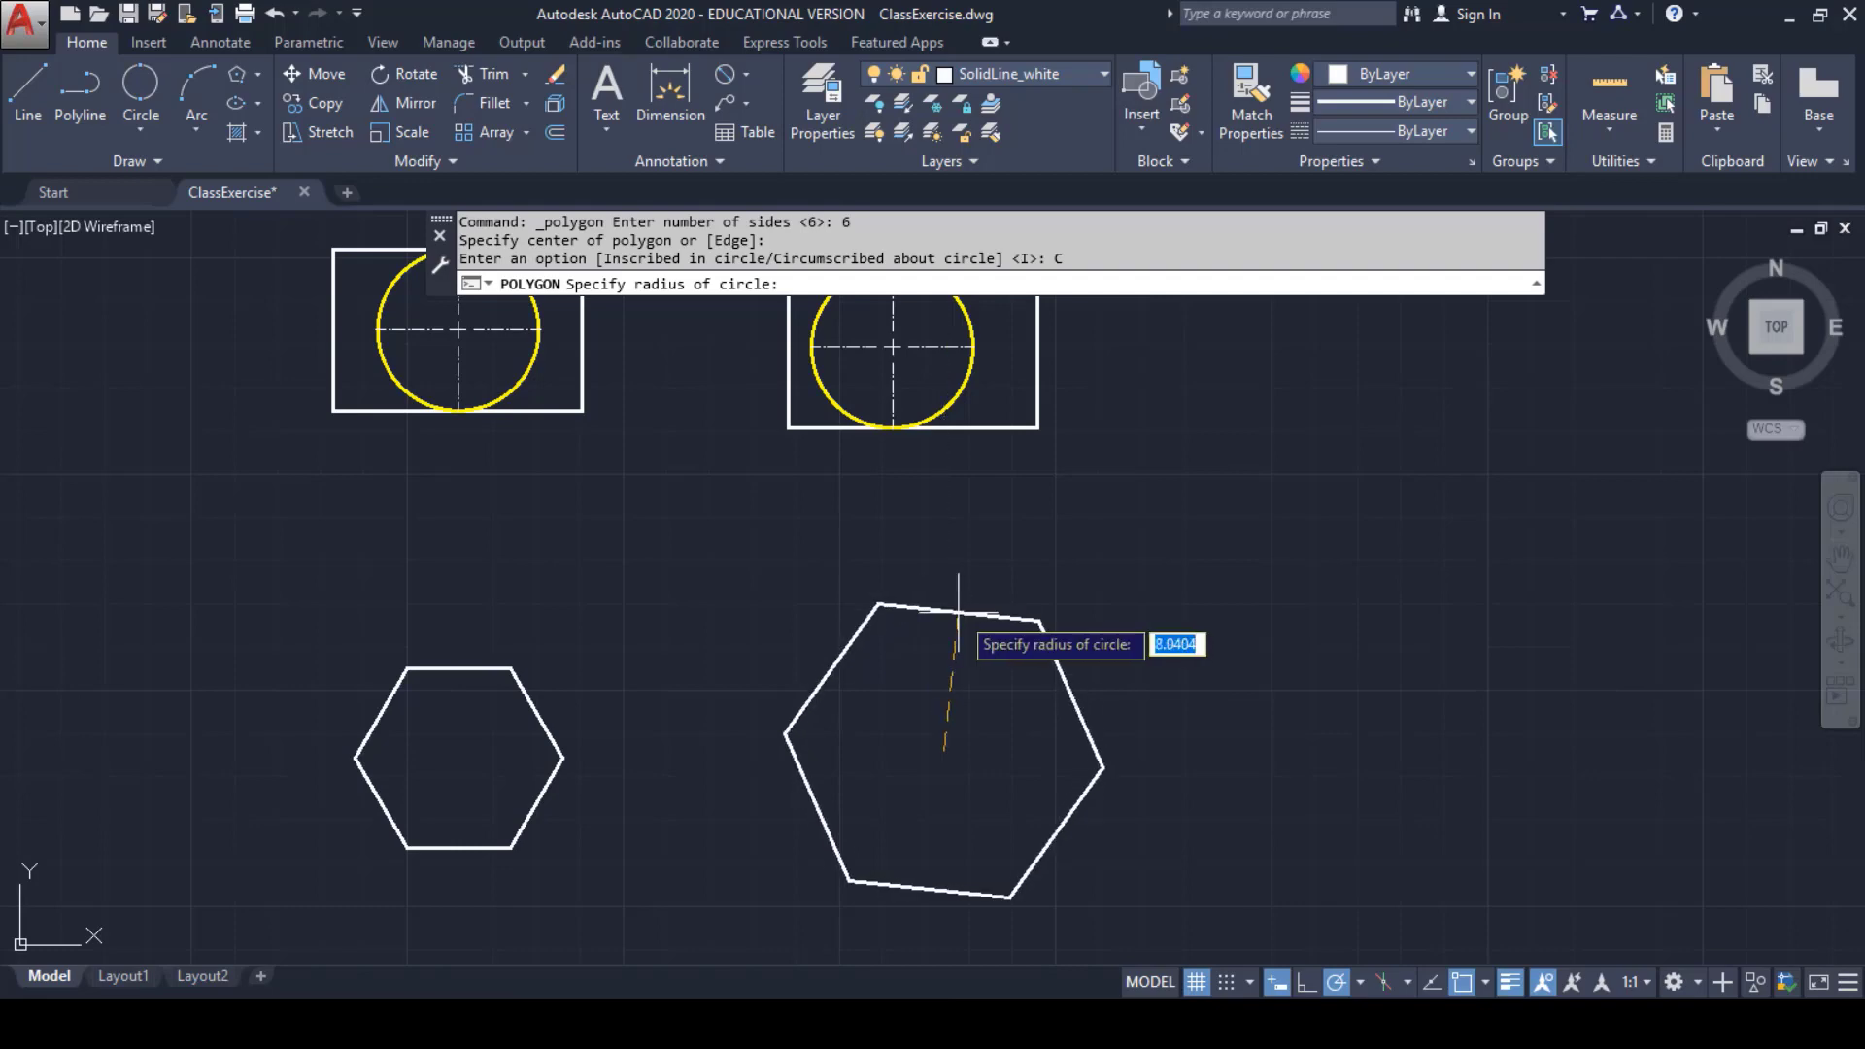
text(6)
key(Return)
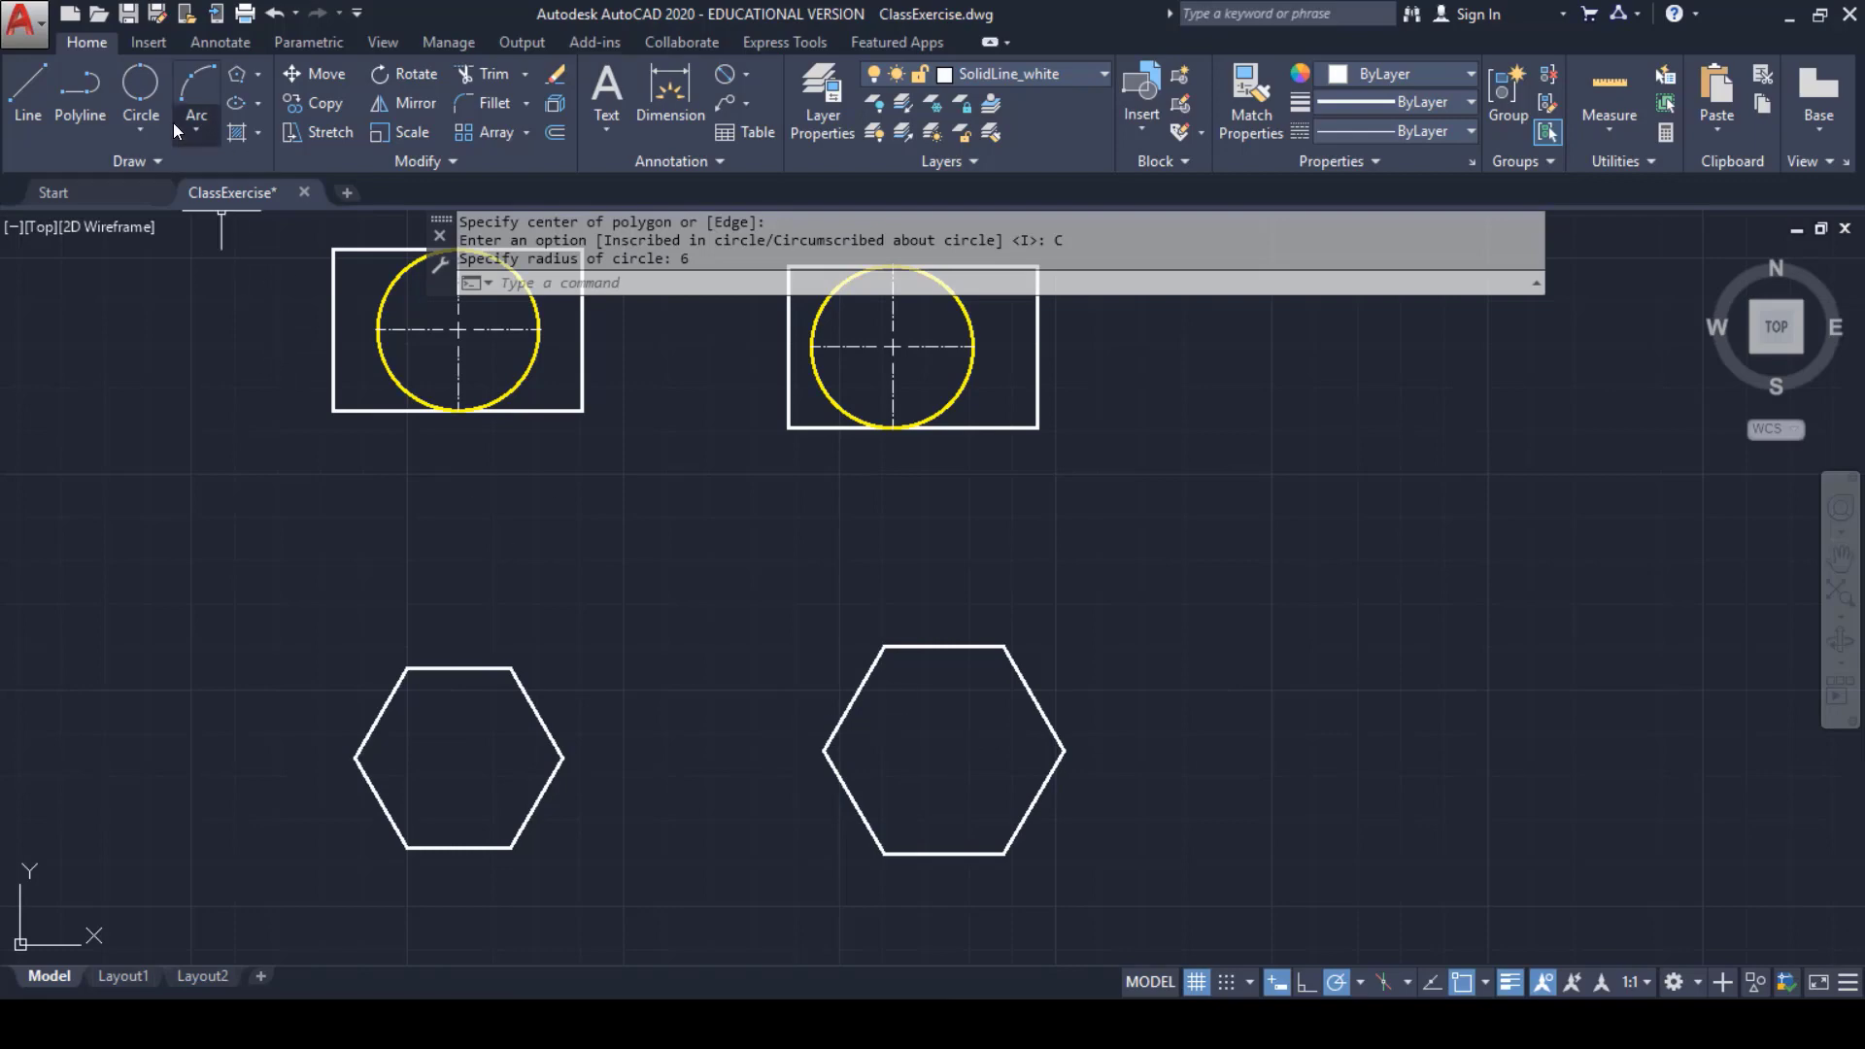
- Draw a 2-point circle around the inscribed hexagon, between its upper-left and lower-right corners
click(134, 124)
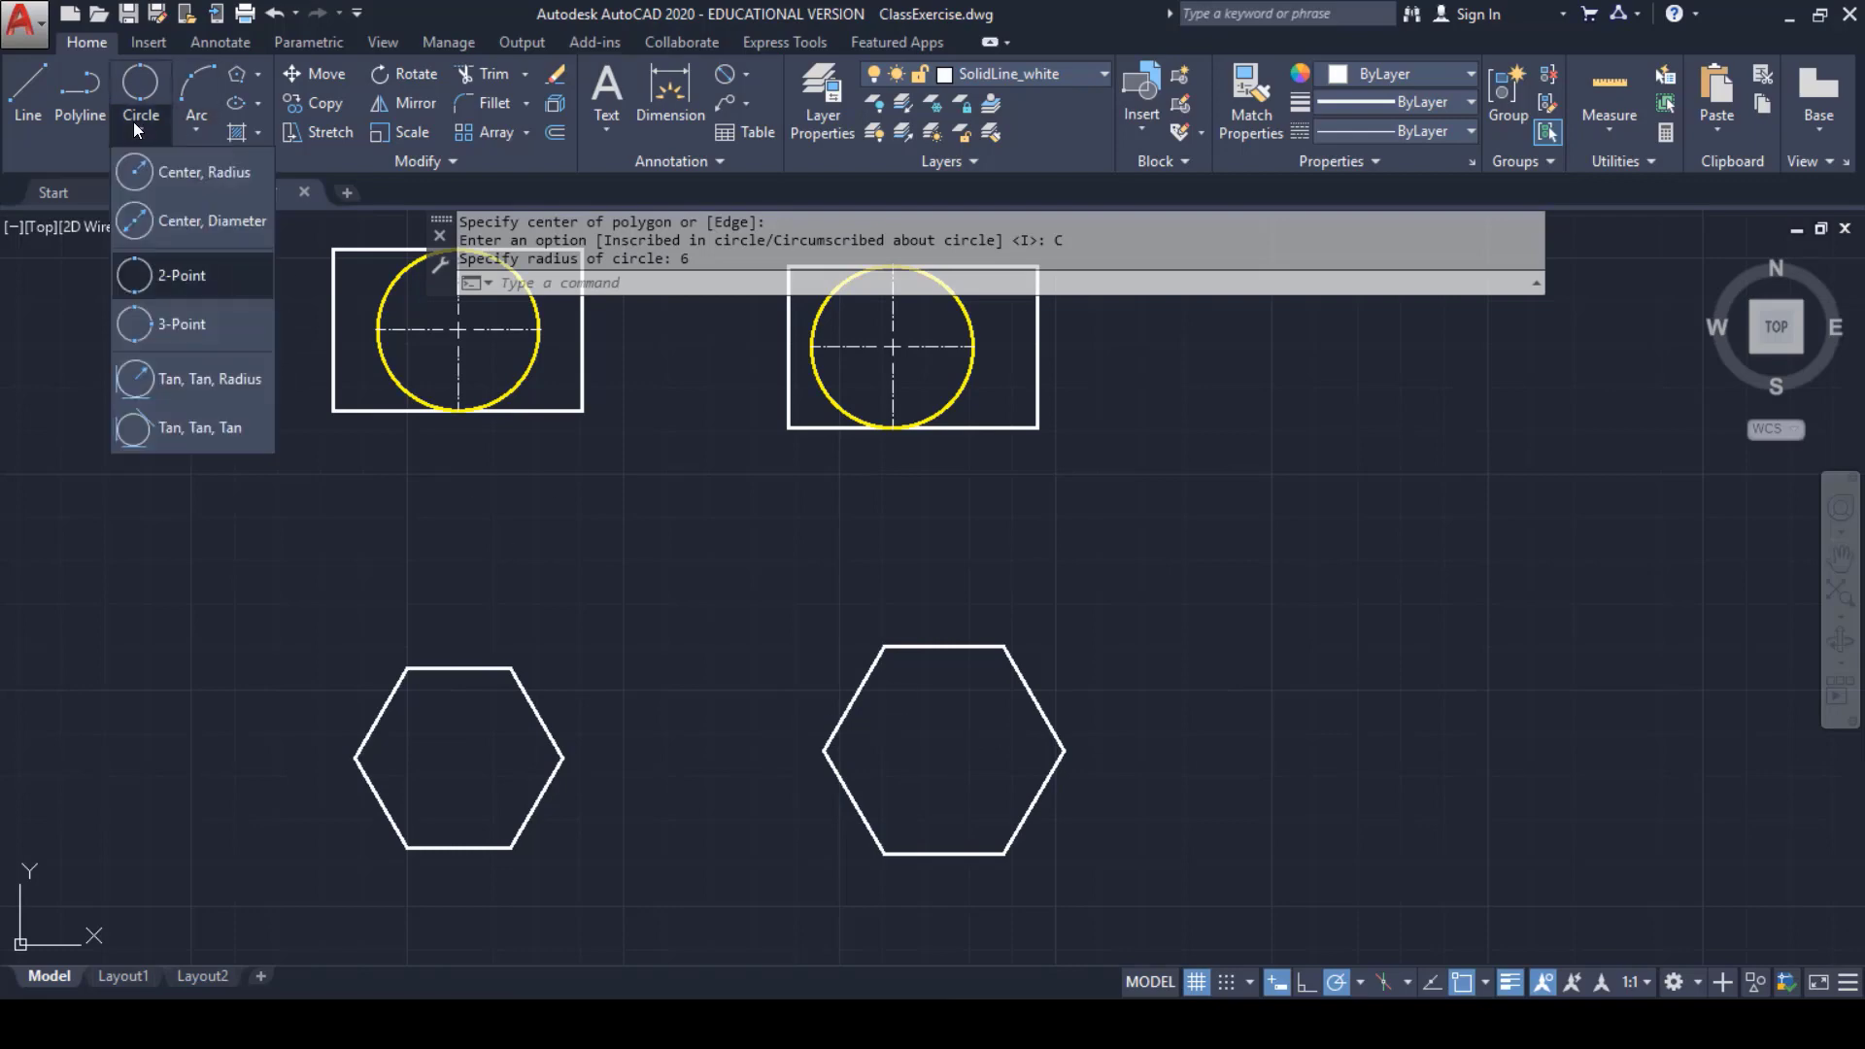
click(149, 282)
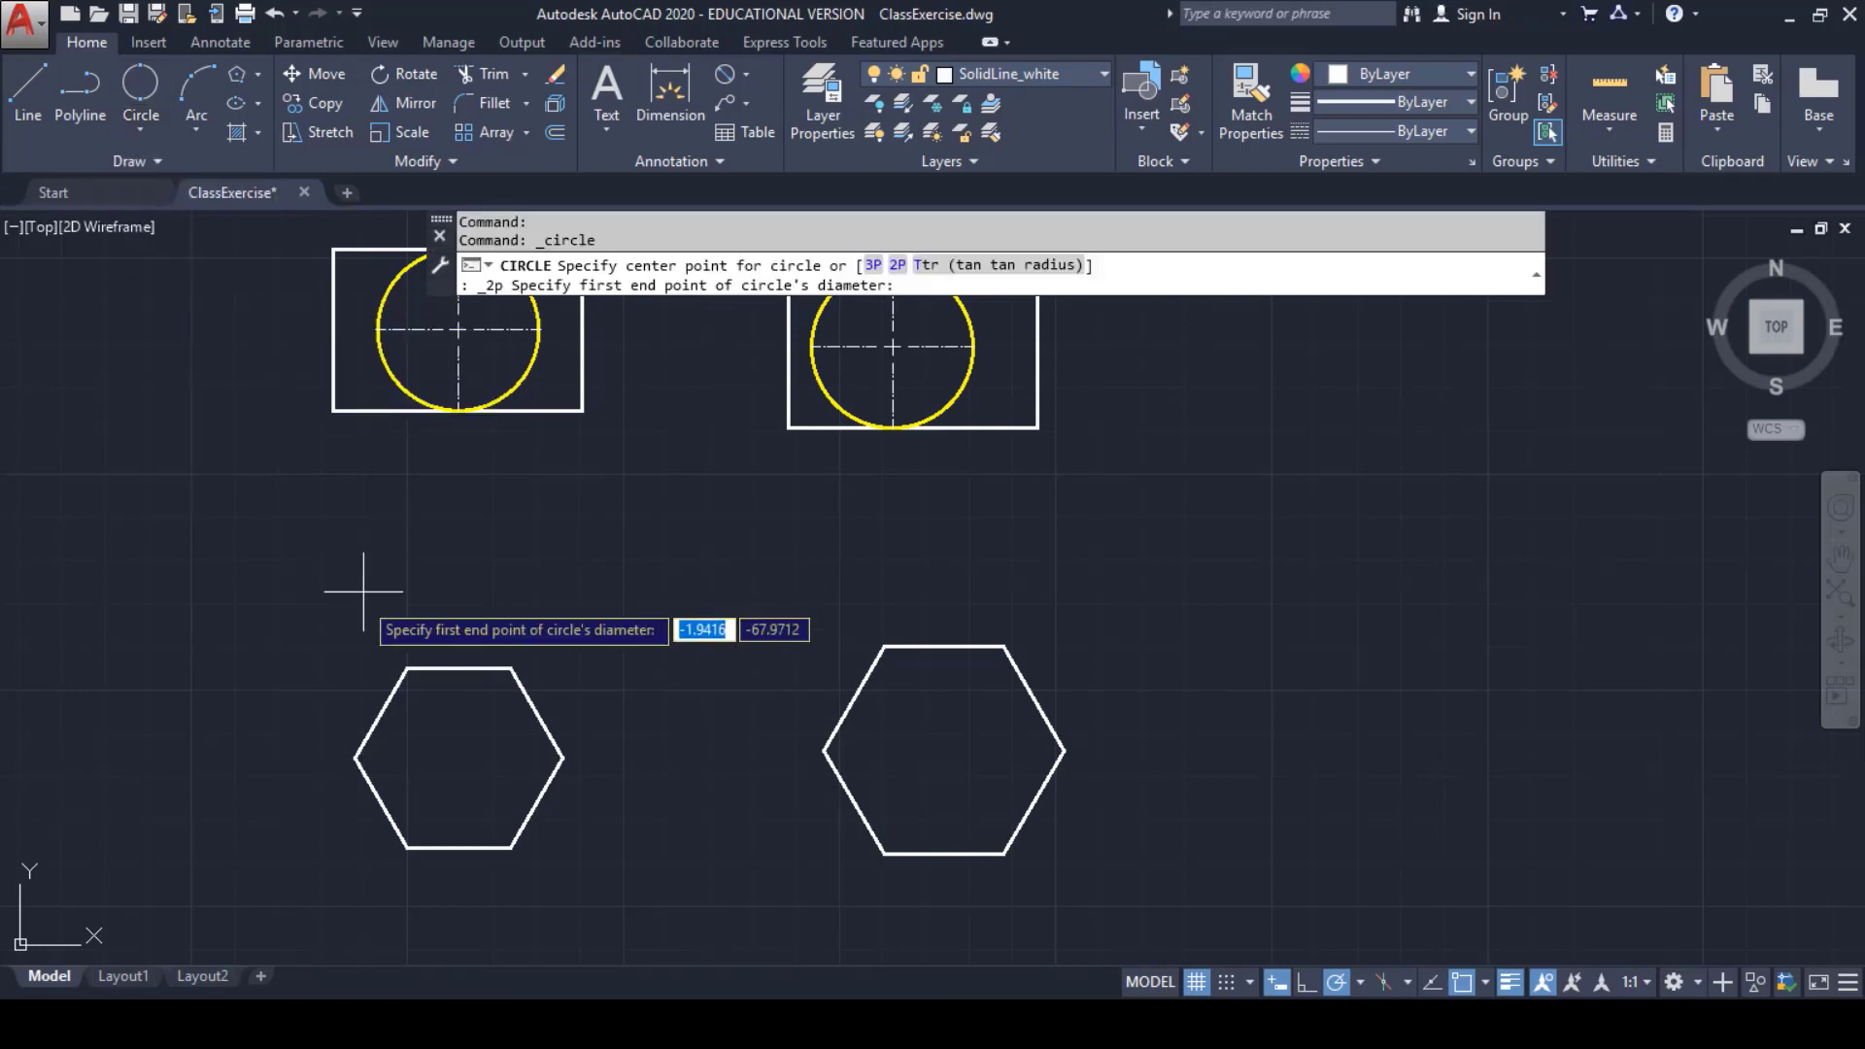
click(406, 668)
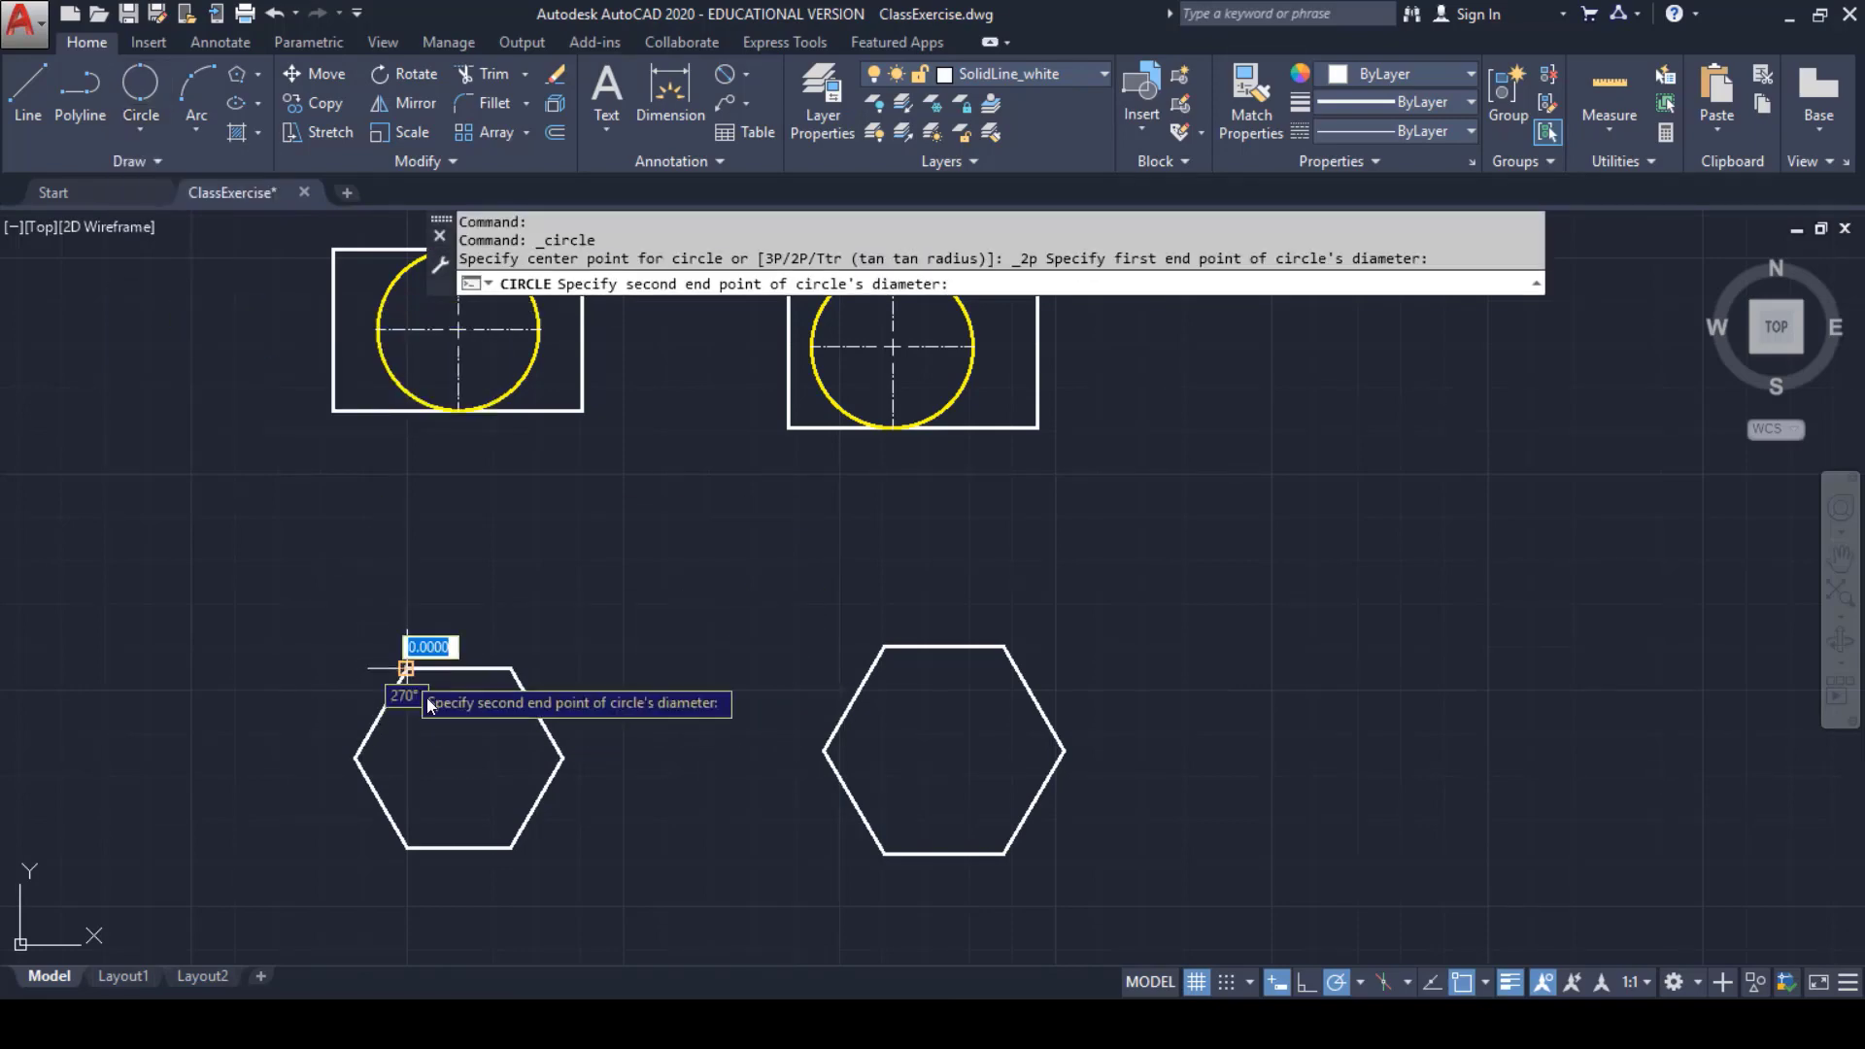
click(510, 847)
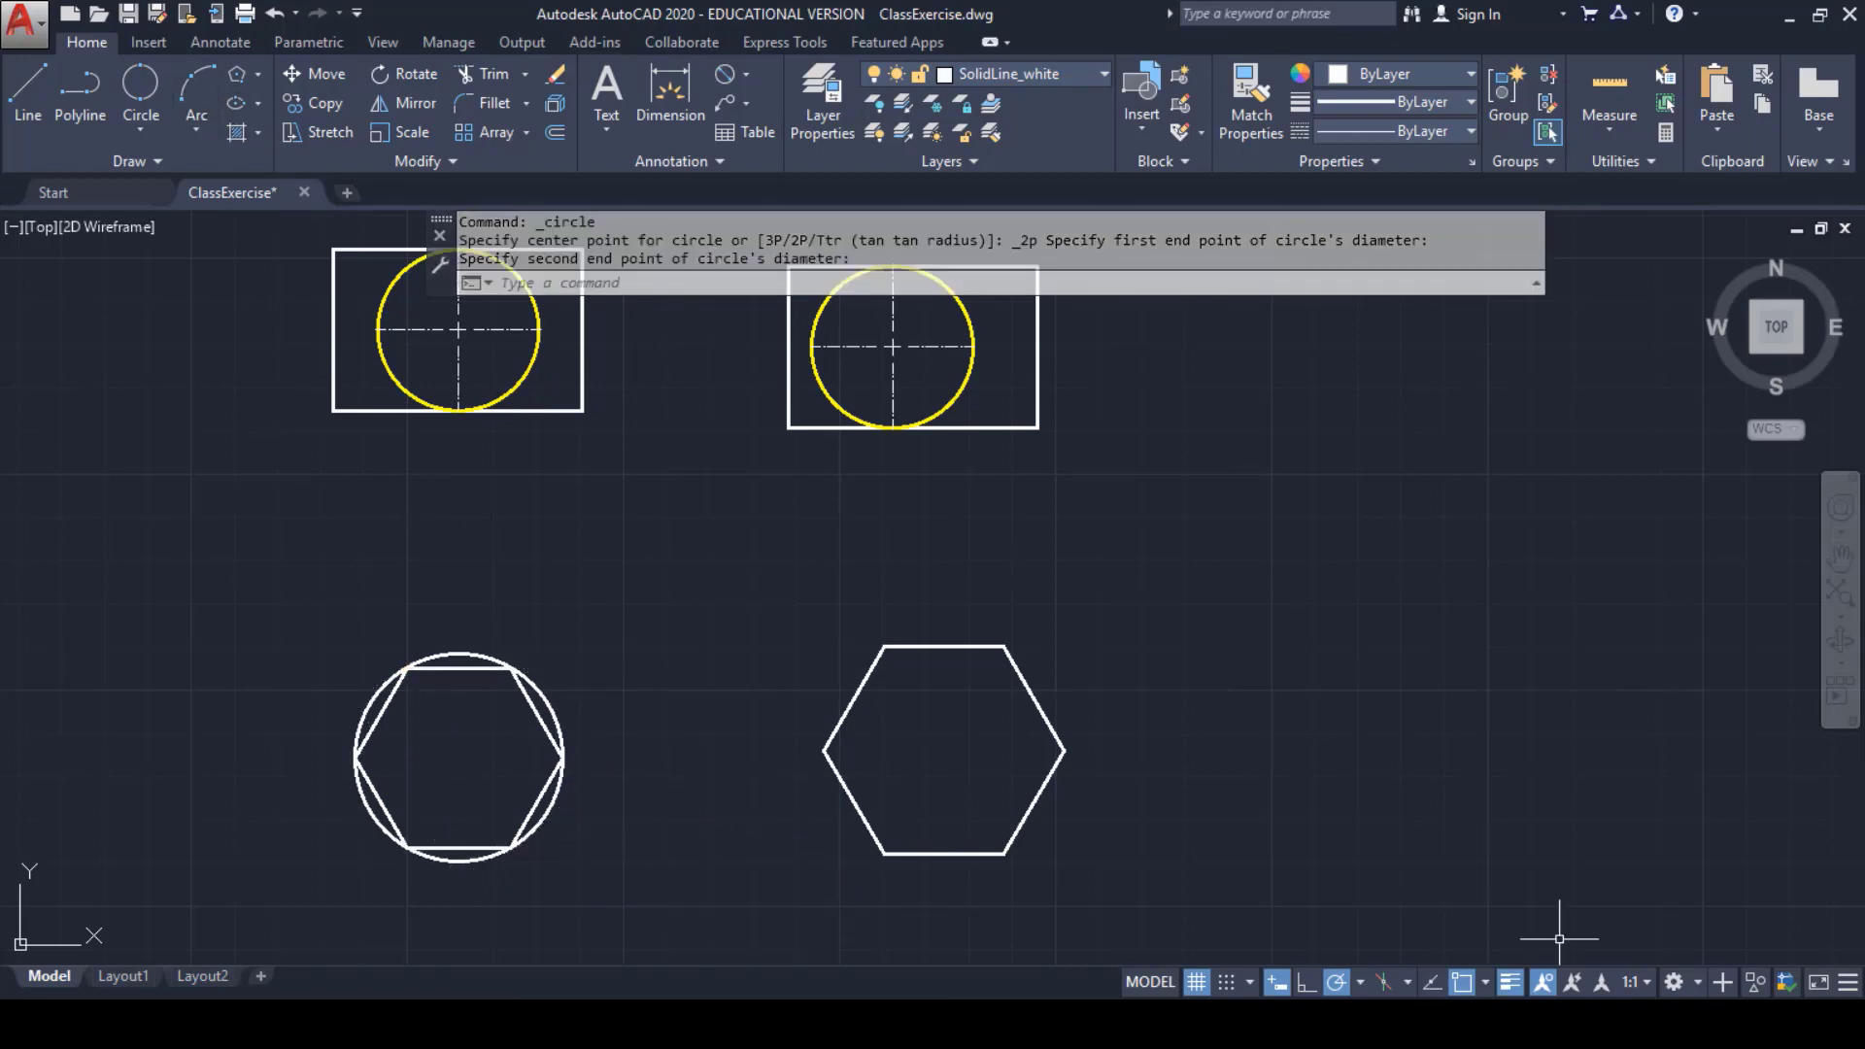
- Turn on the Midpoint object snap and draw a 2-point circle between the midpoints of the second hexagon's top and bottom edges
click(1485, 983)
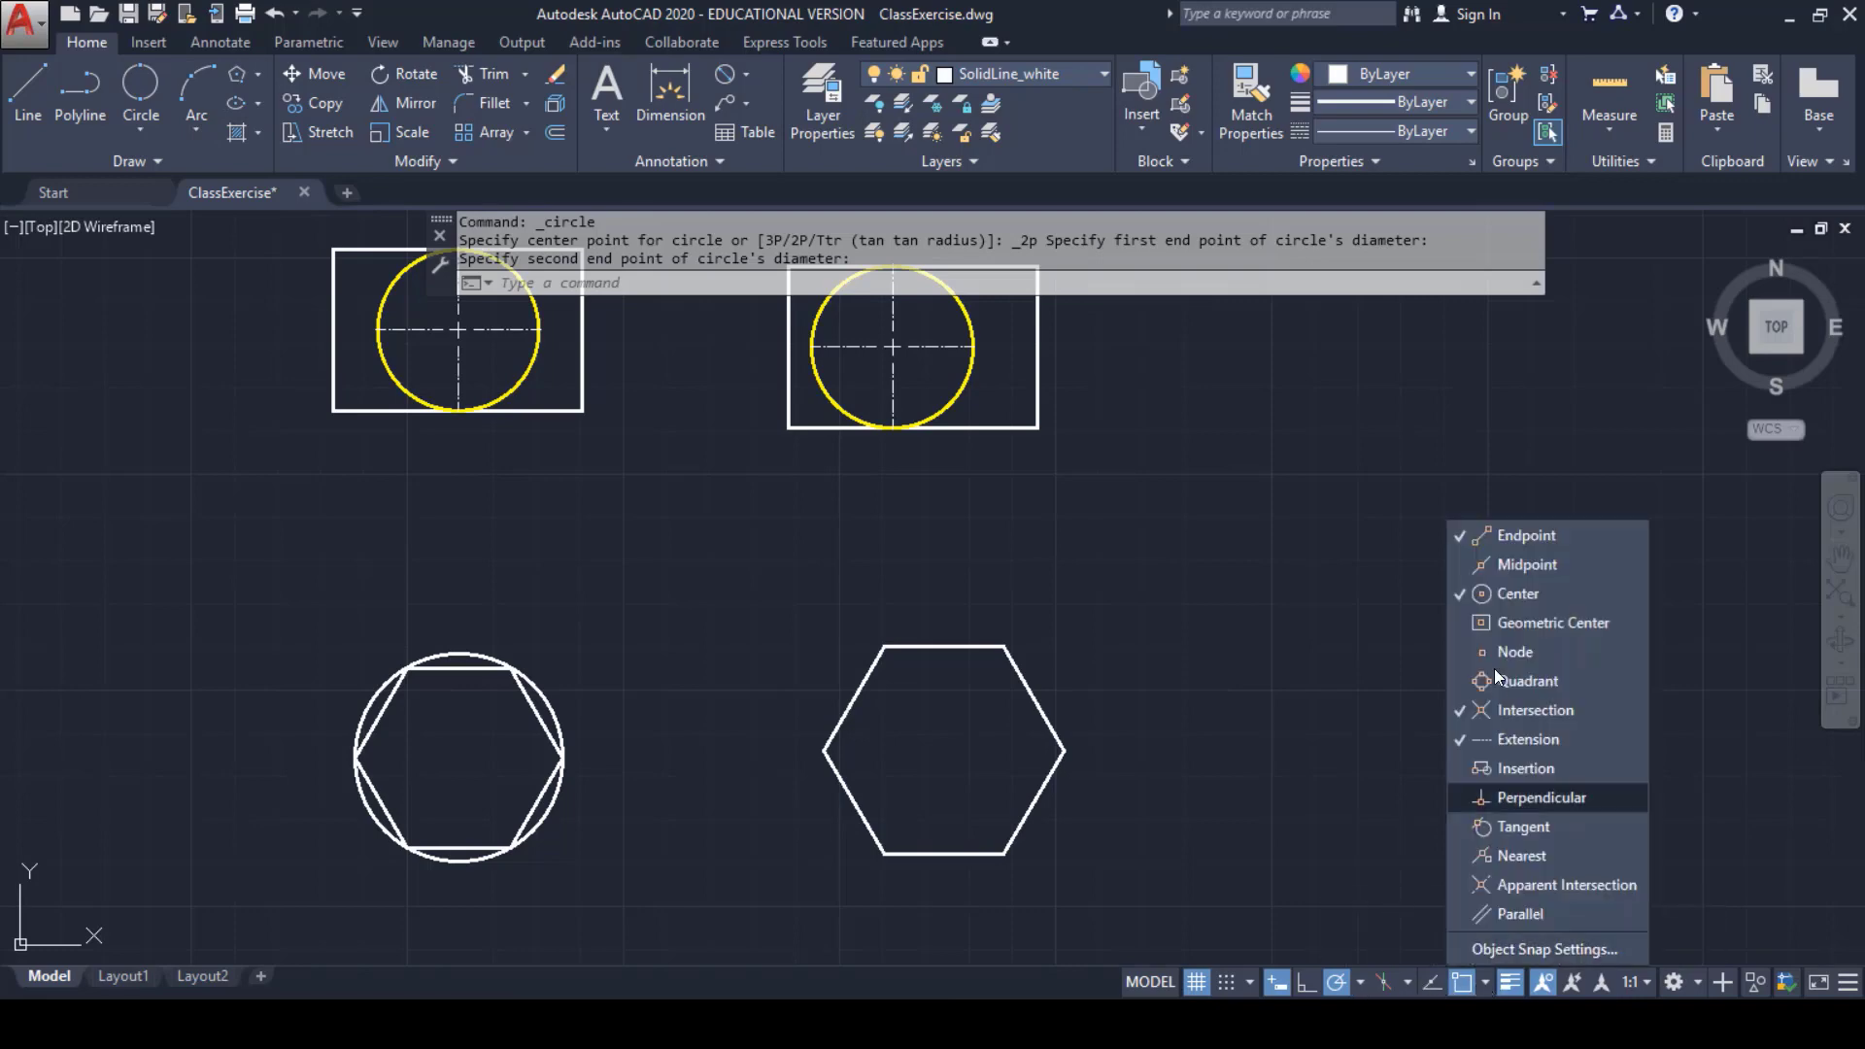
click(1511, 565)
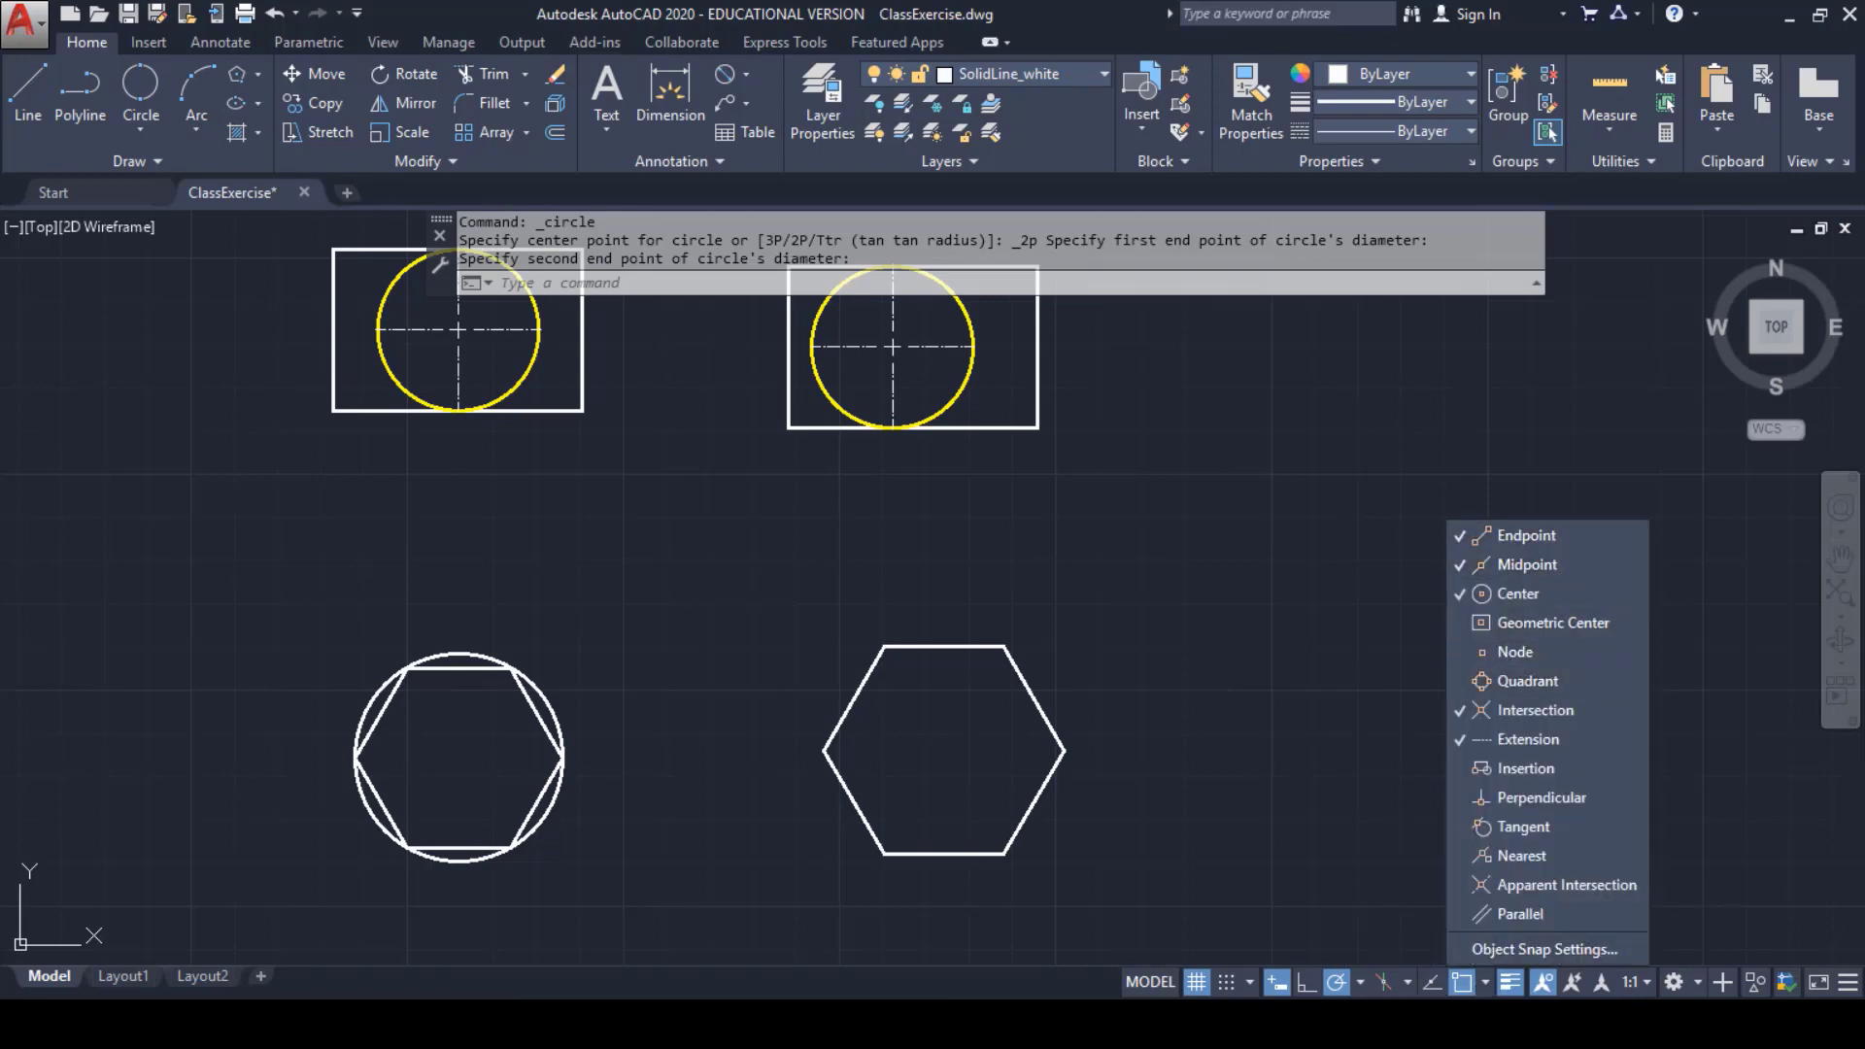
click(140, 128)
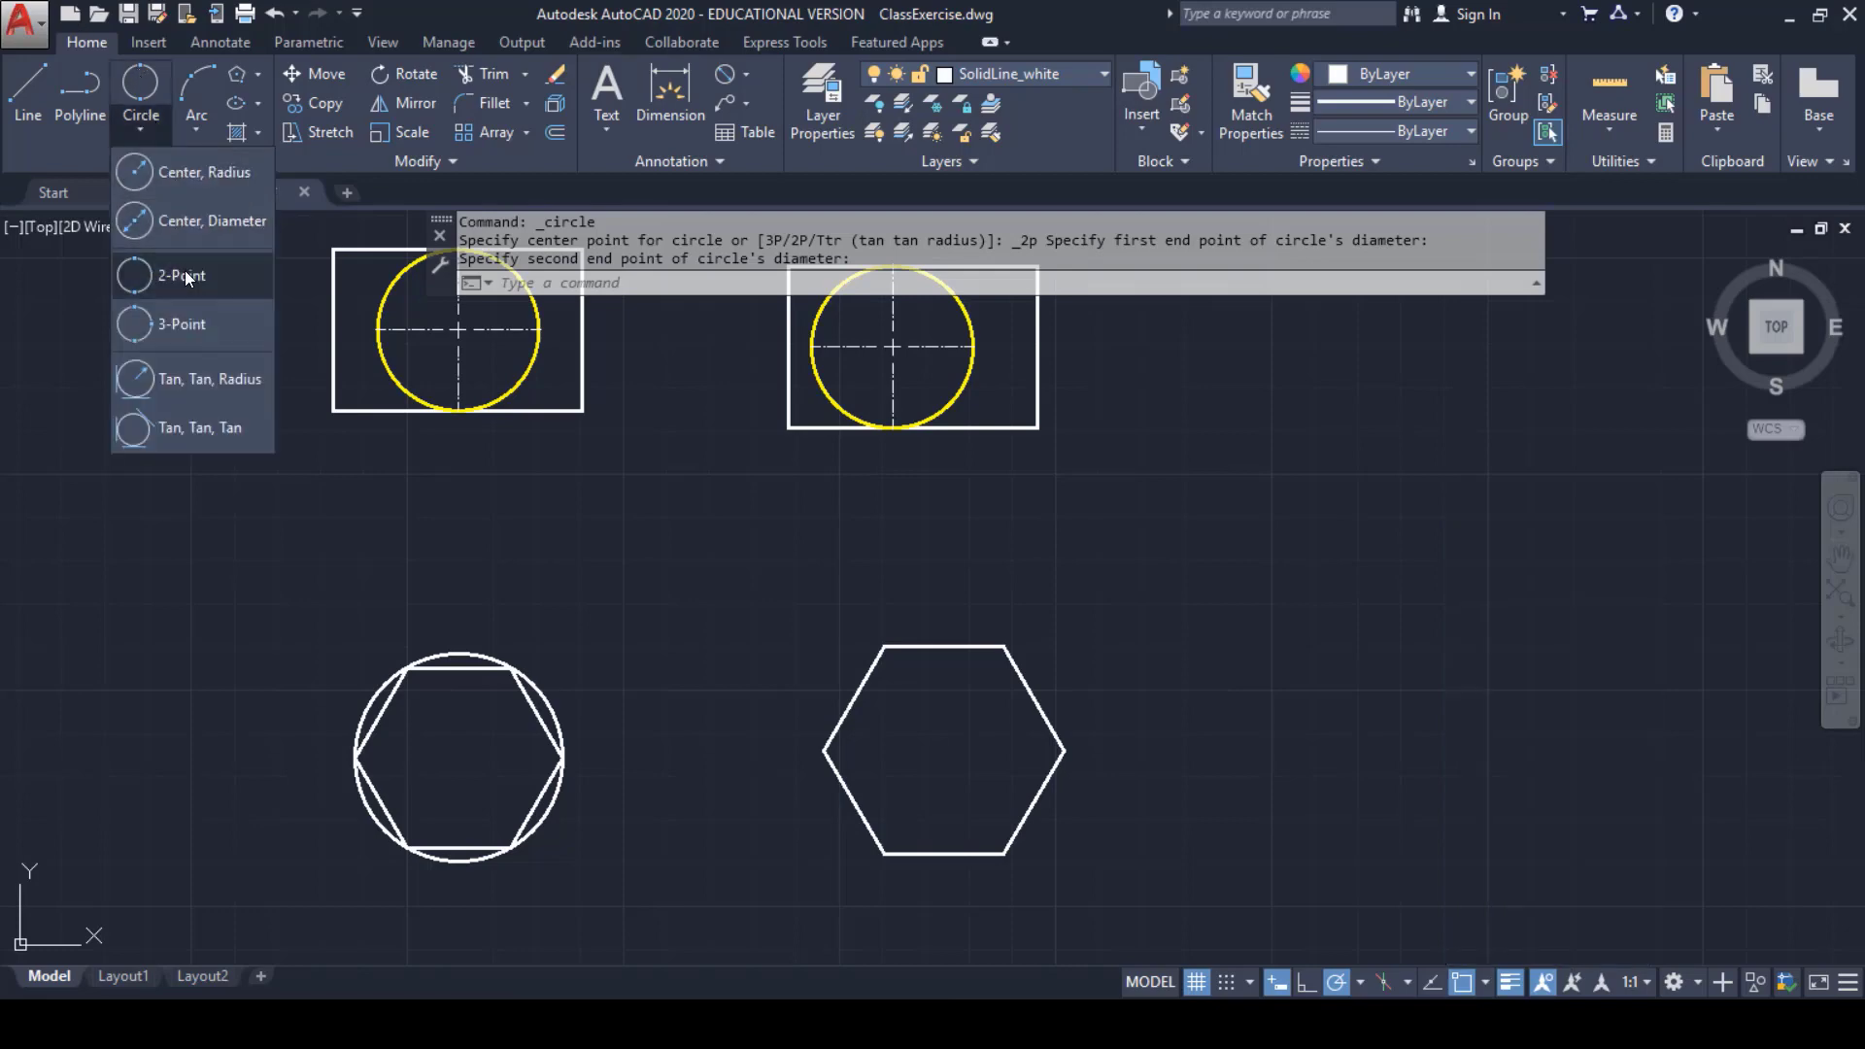
click(185, 270)
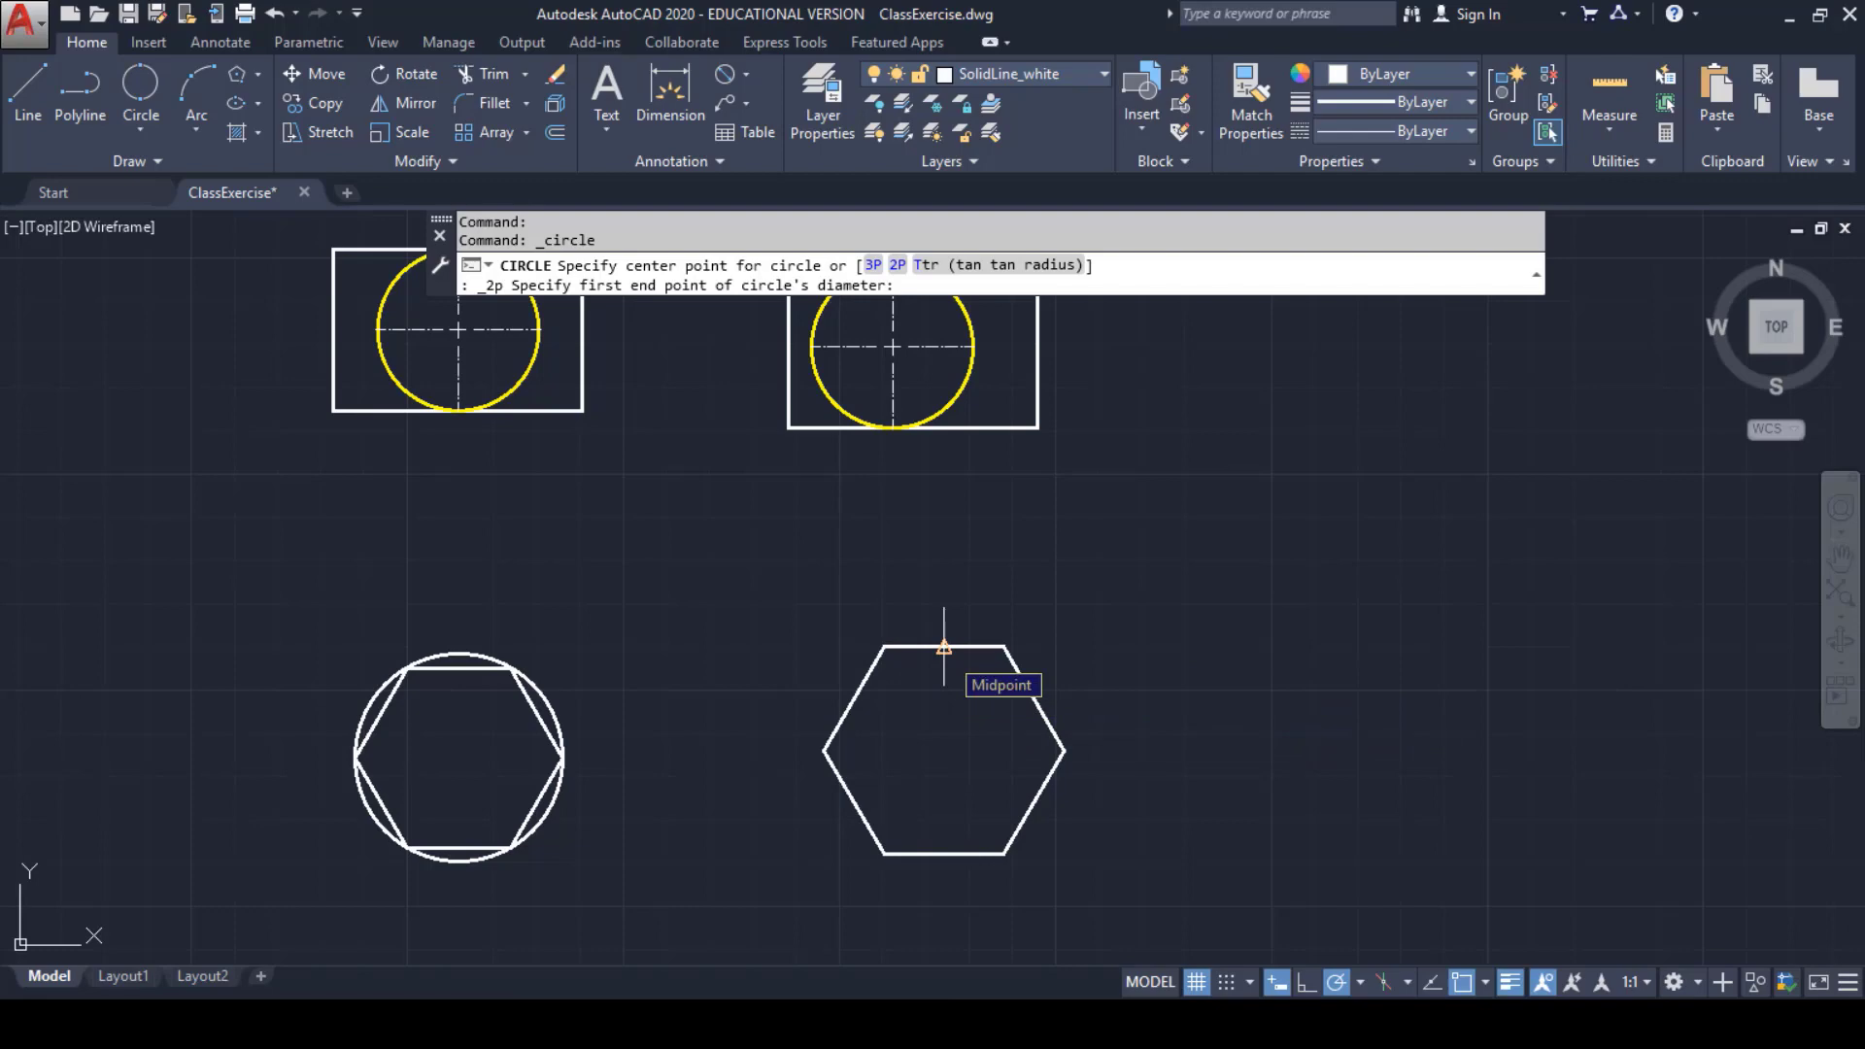
click(944, 646)
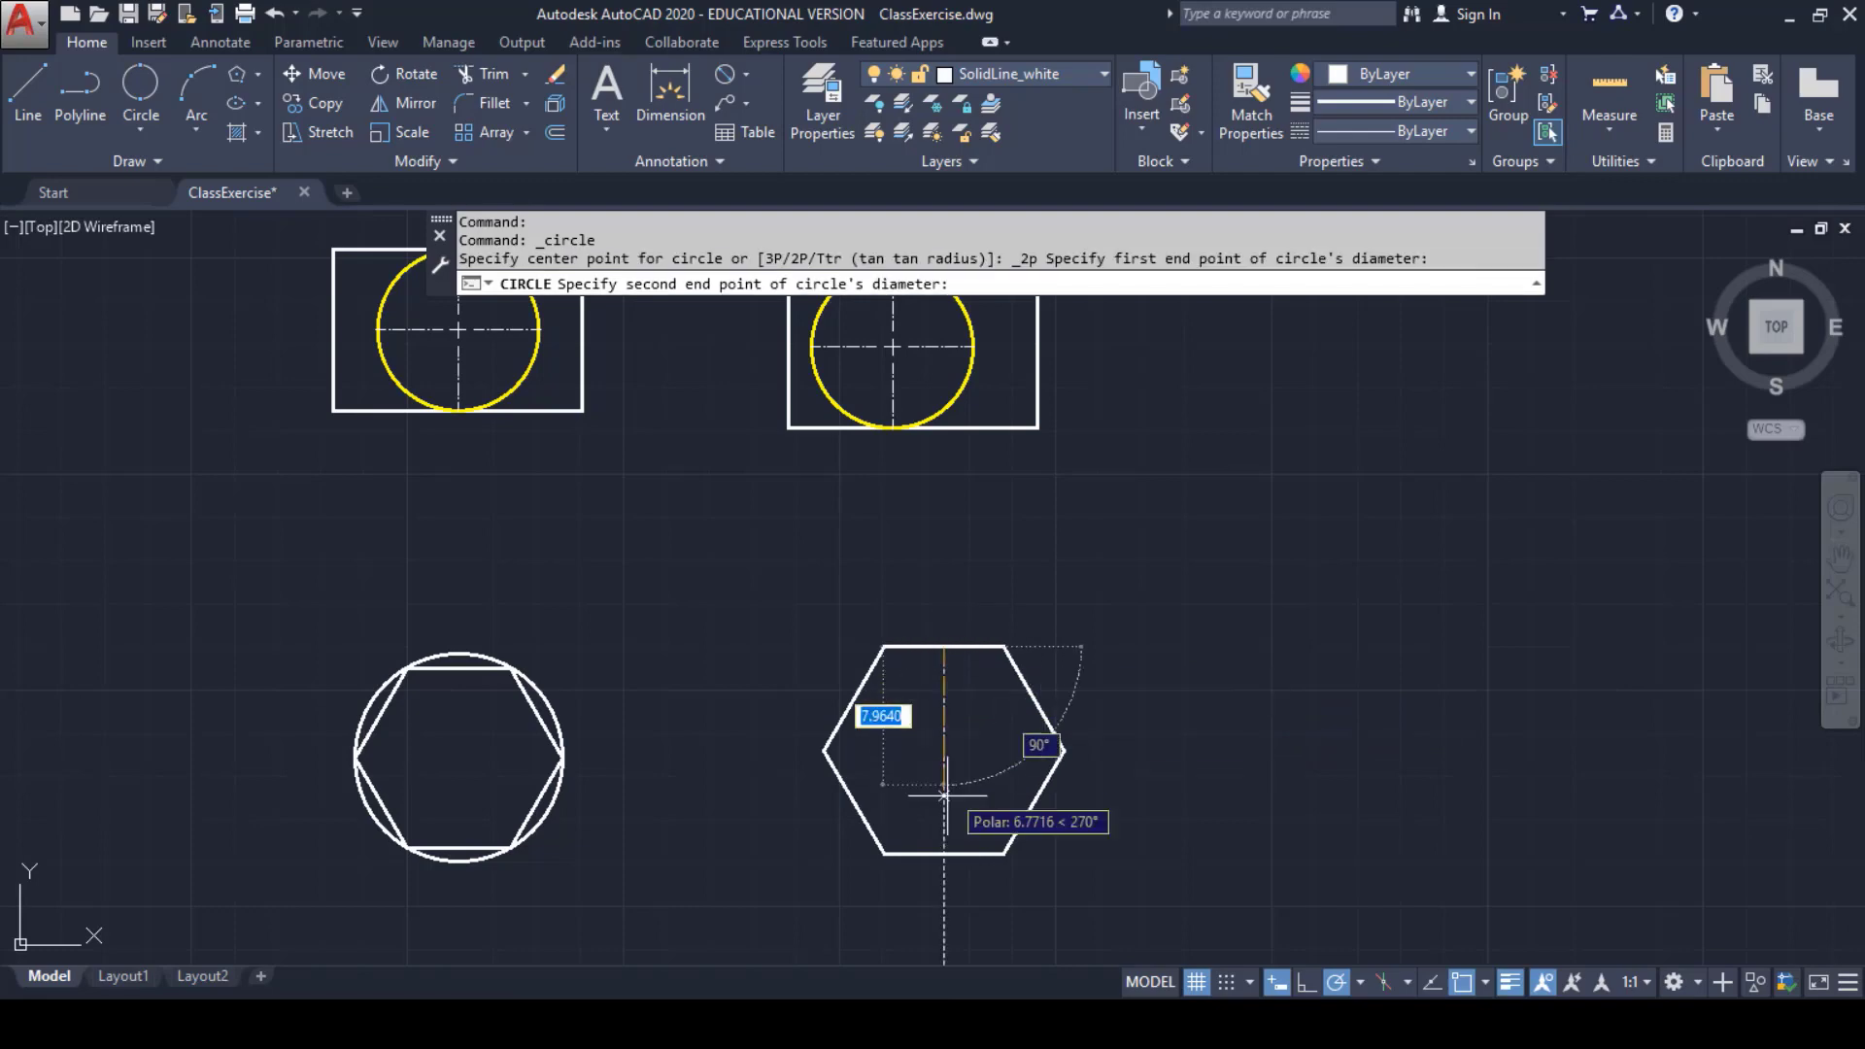
click(942, 851)
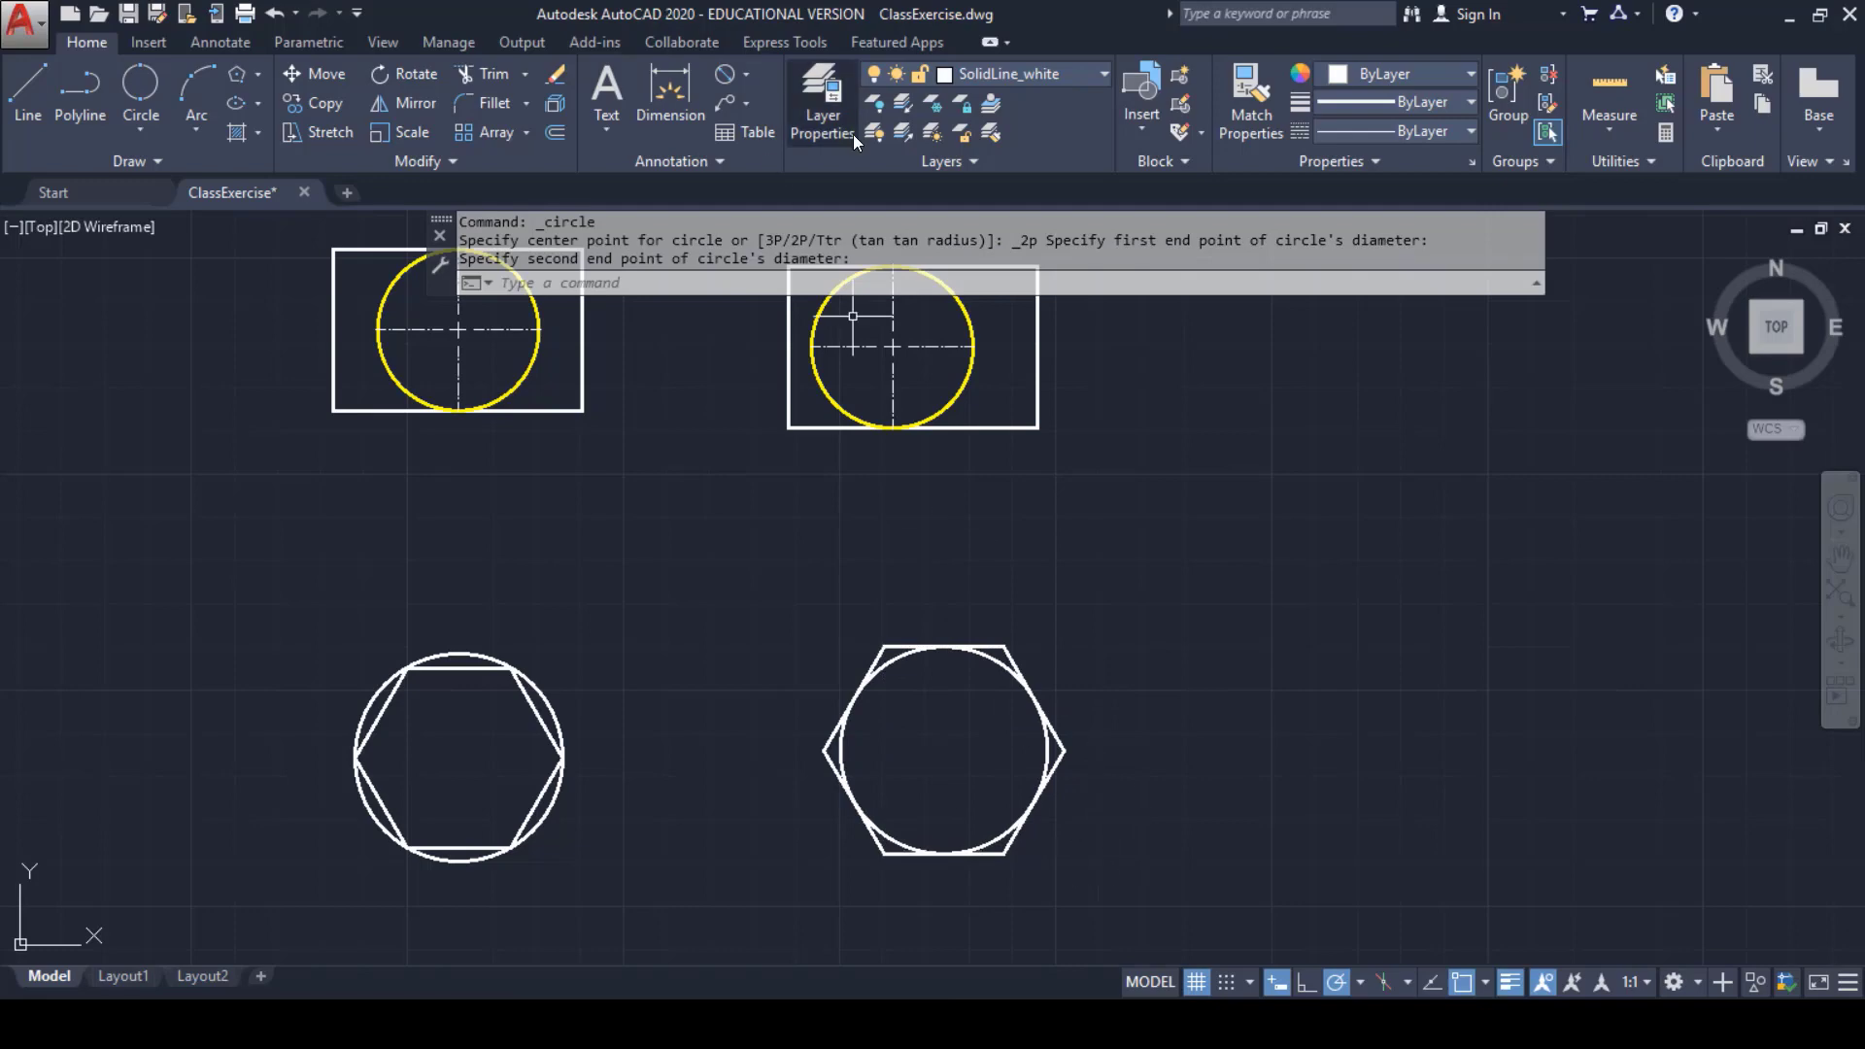
- With SolidLine_blue set as the current layer, move both hexagon circles onto that layer and save the drawing
click(1080, 76)
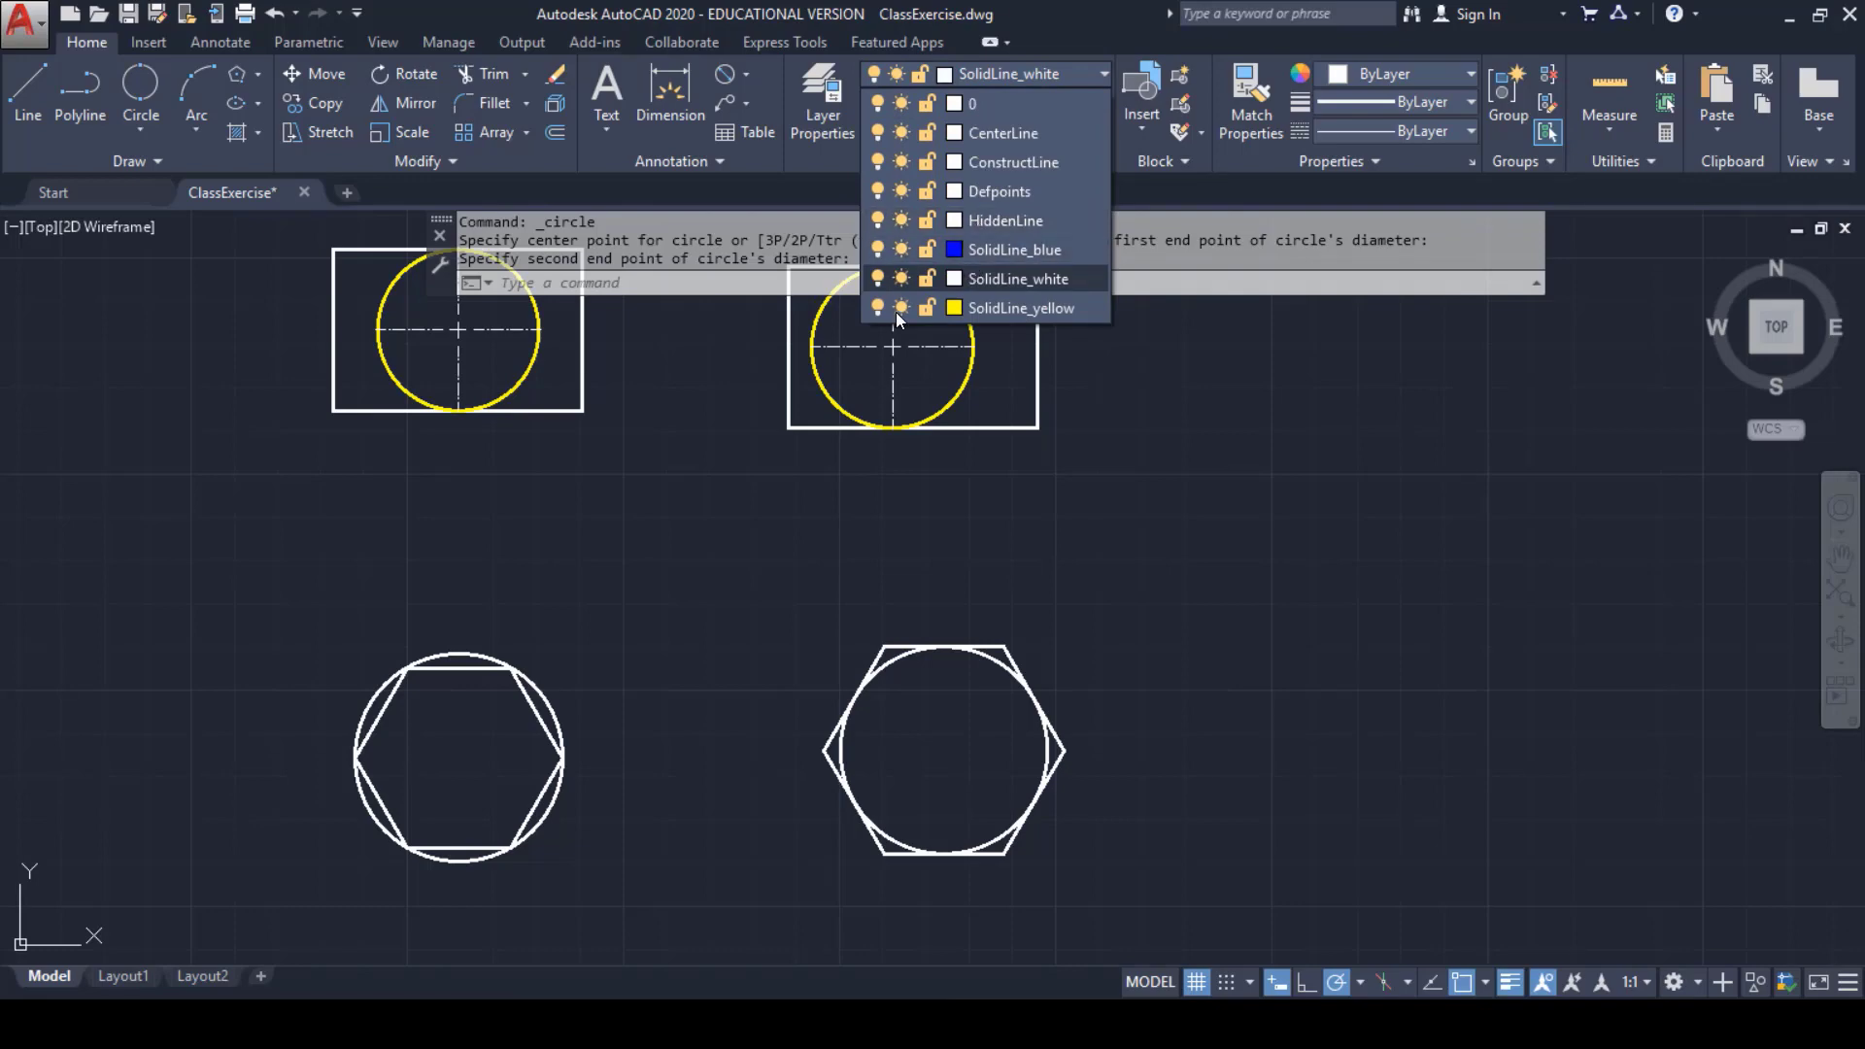
key(Escape)
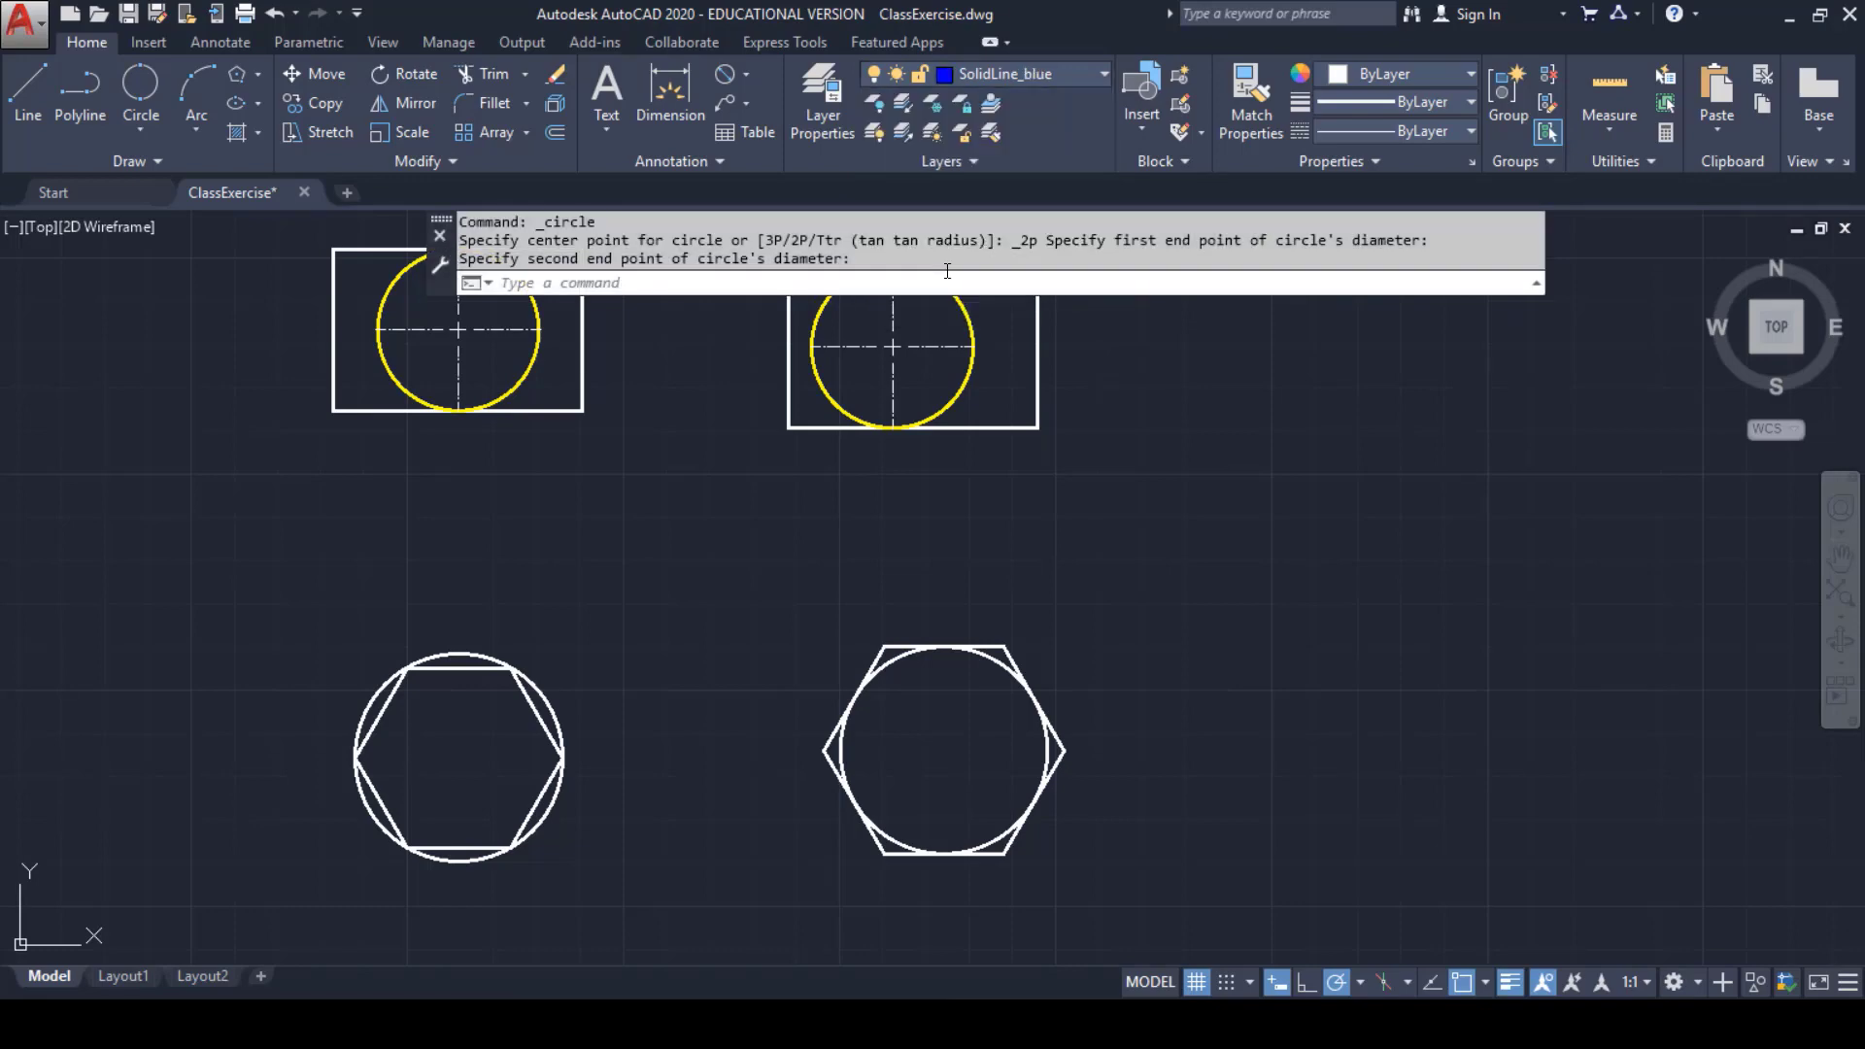
click(458, 654)
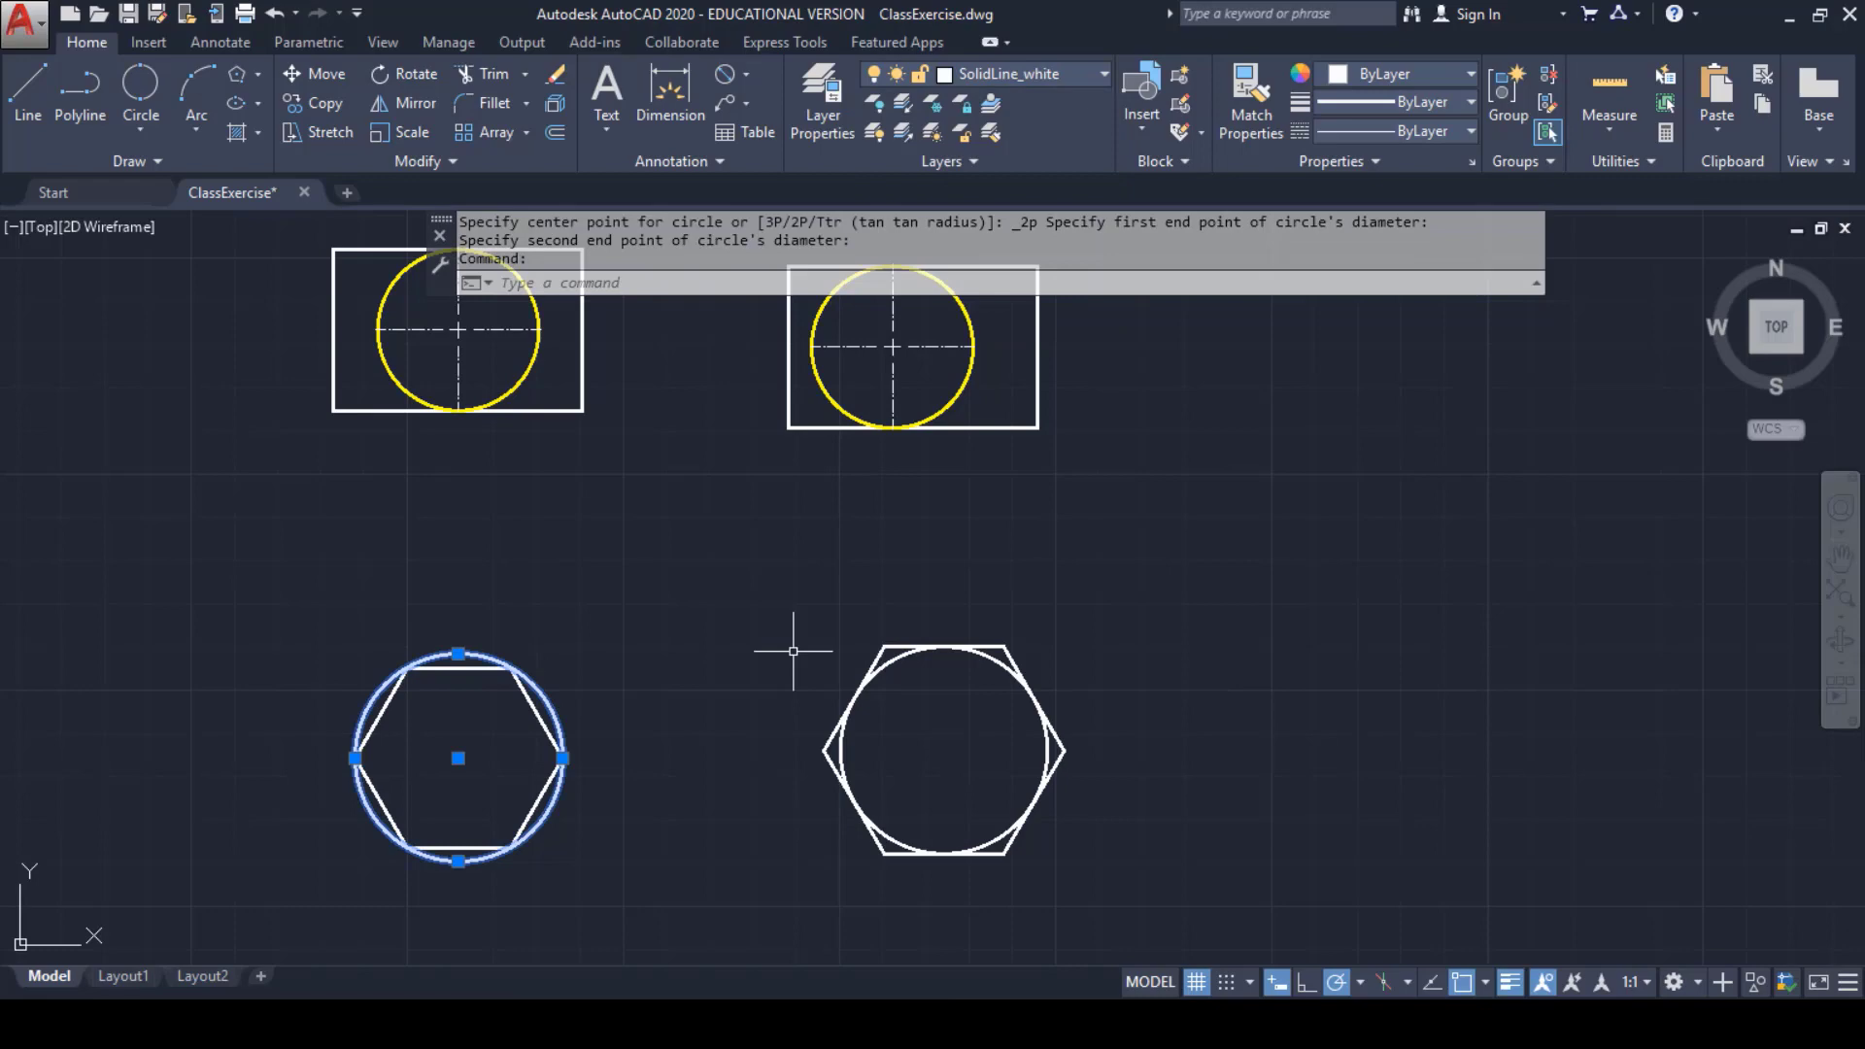
click(874, 673)
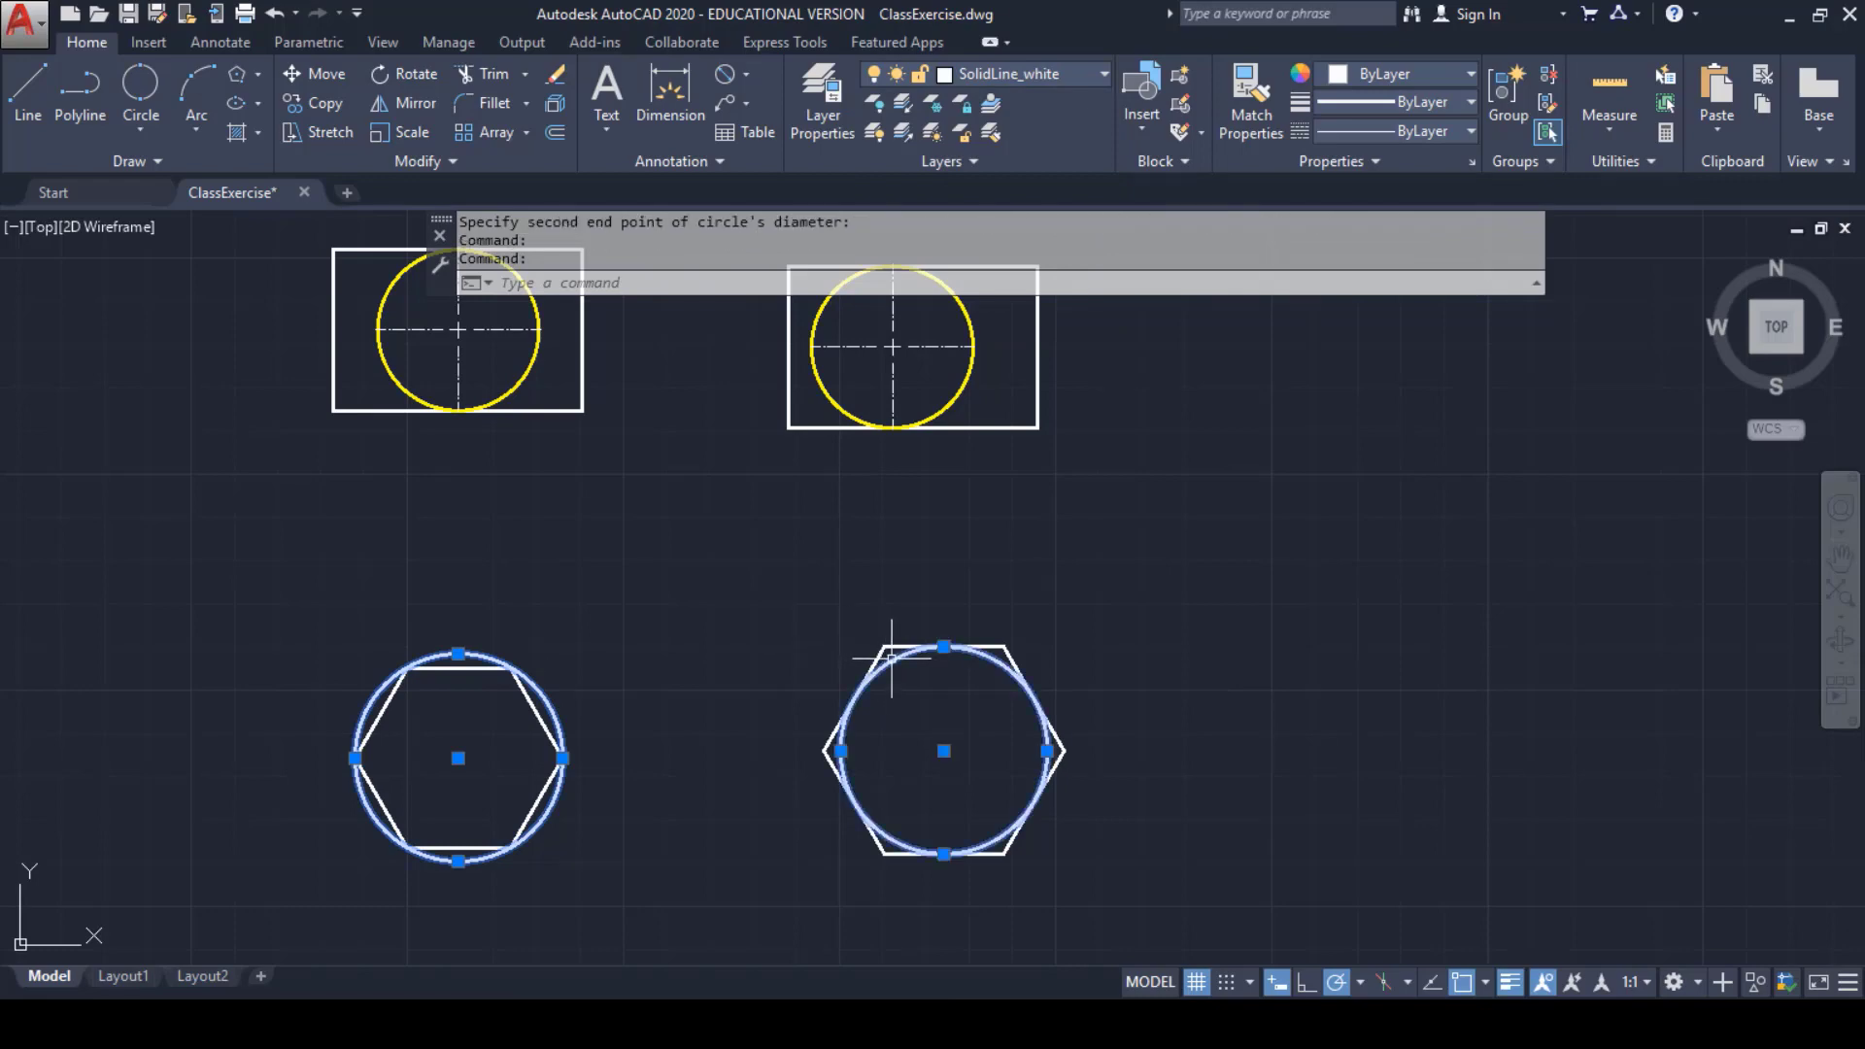
click(1058, 78)
click(1015, 249)
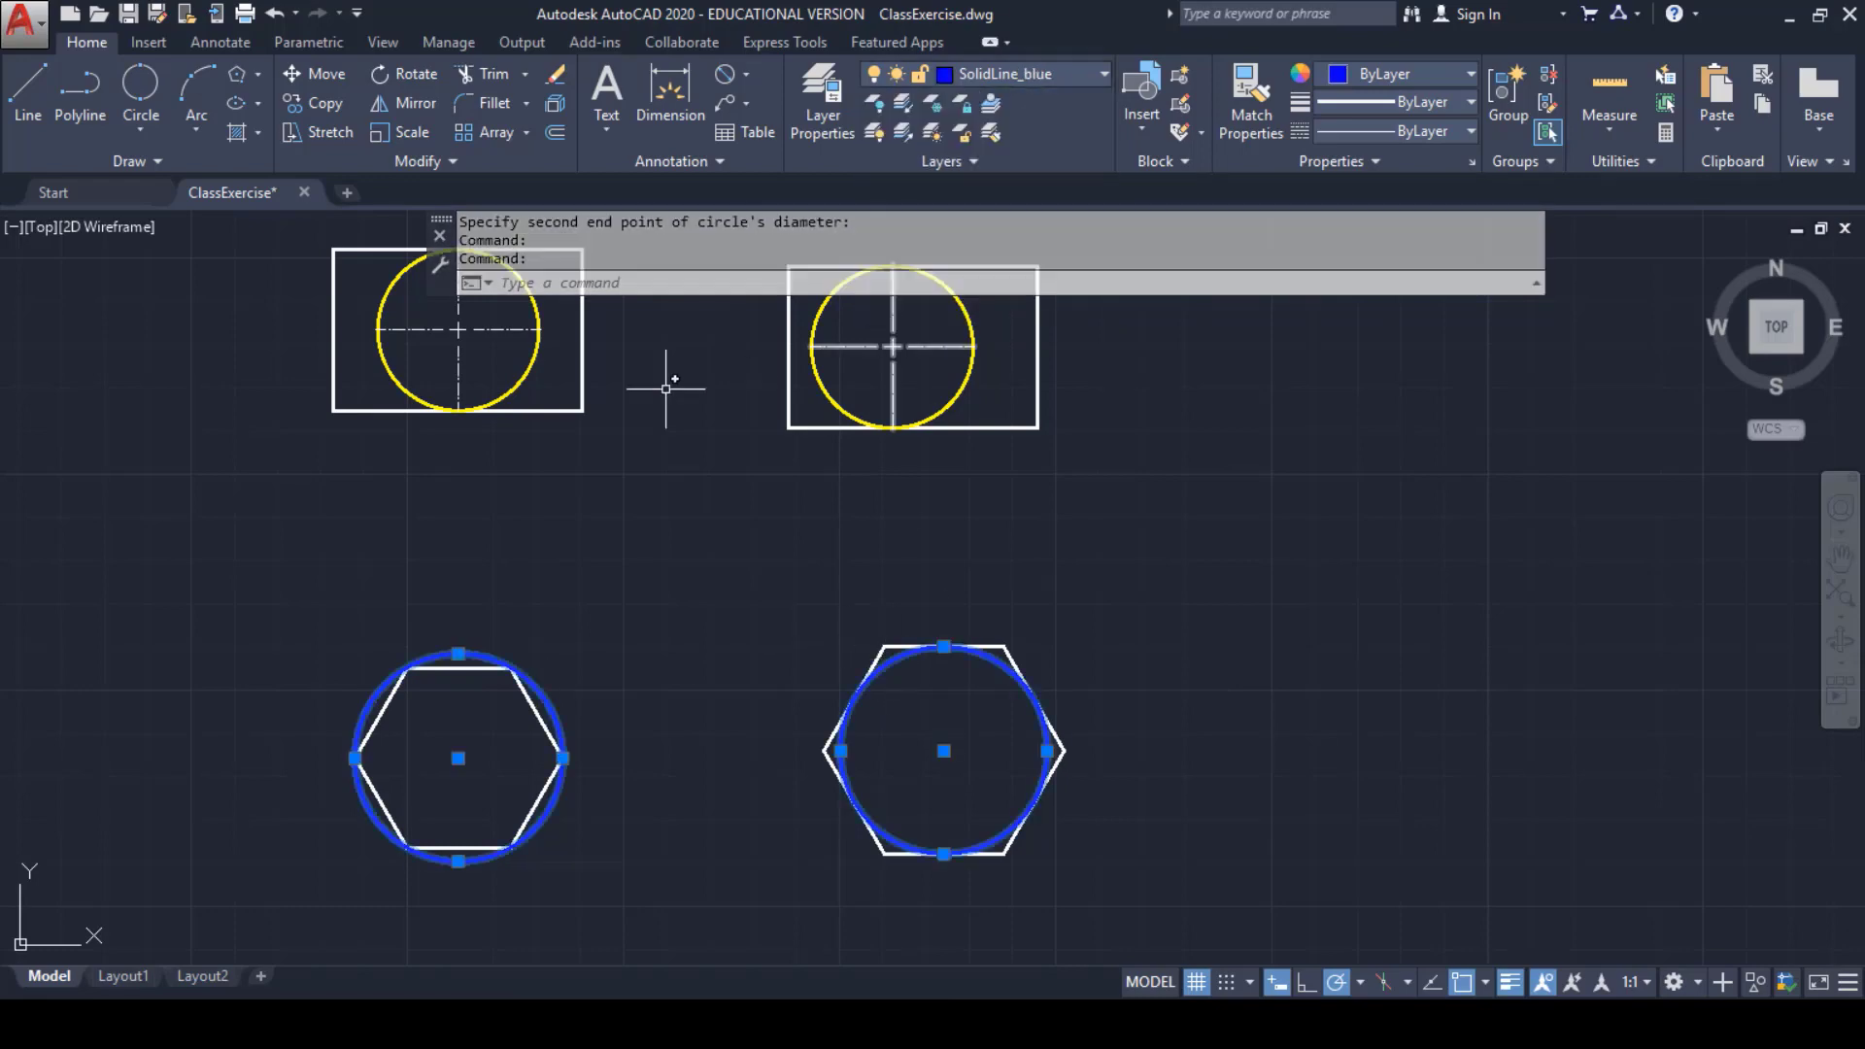
click(128, 12)
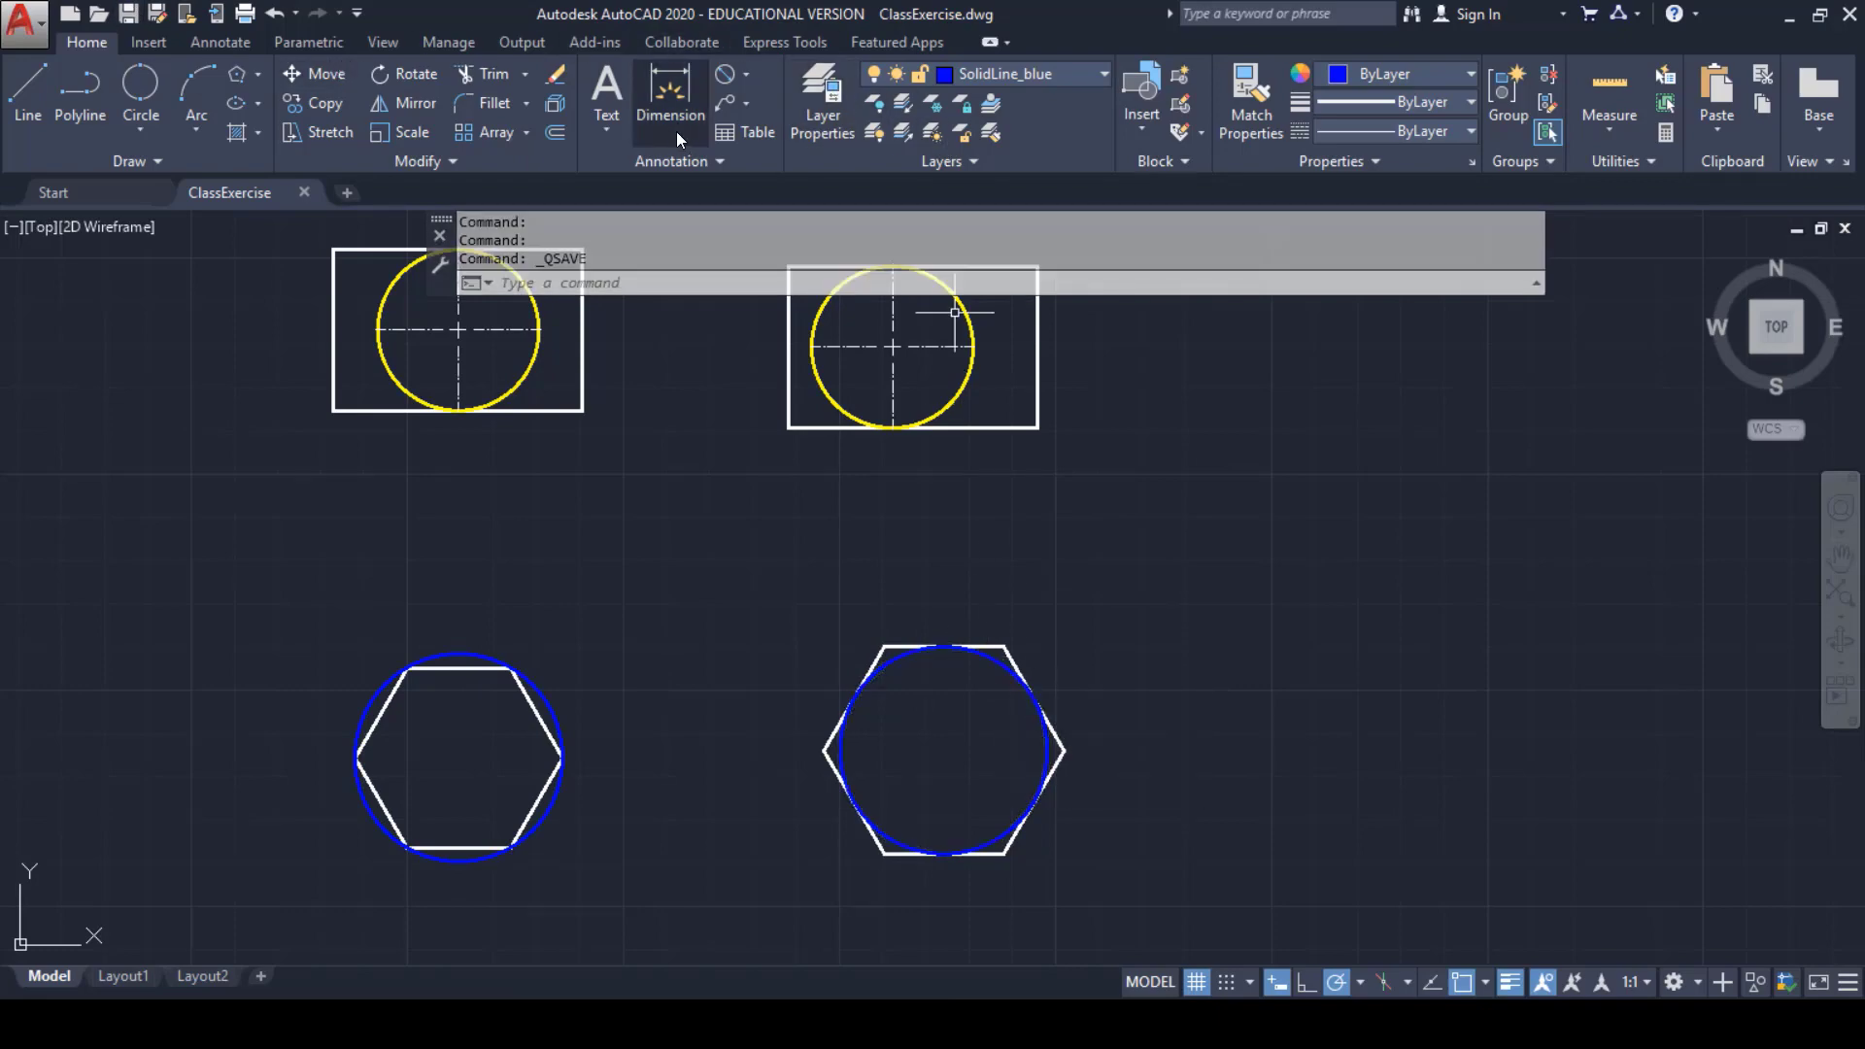
- Add a diameter dimension to the circle around the inscribed hexagon, placing its text outside the circle at the upper right
click(725, 73)
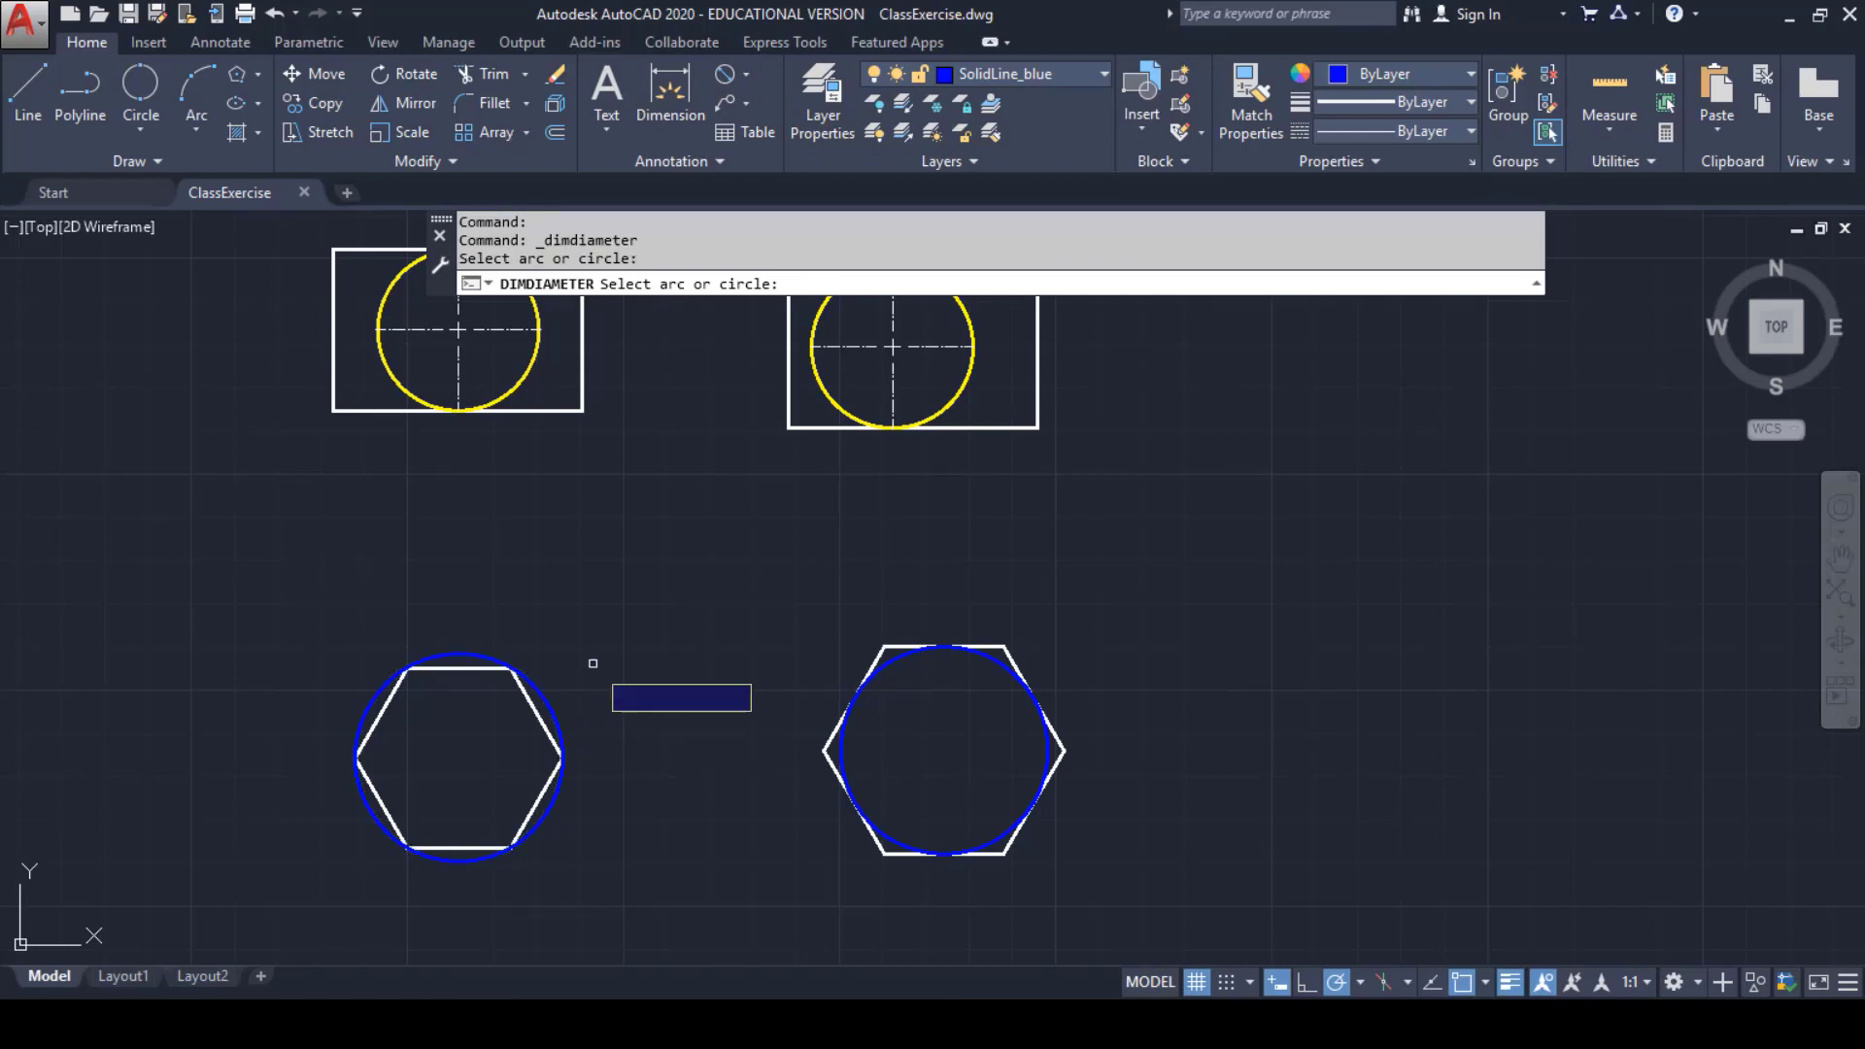
click(555, 719)
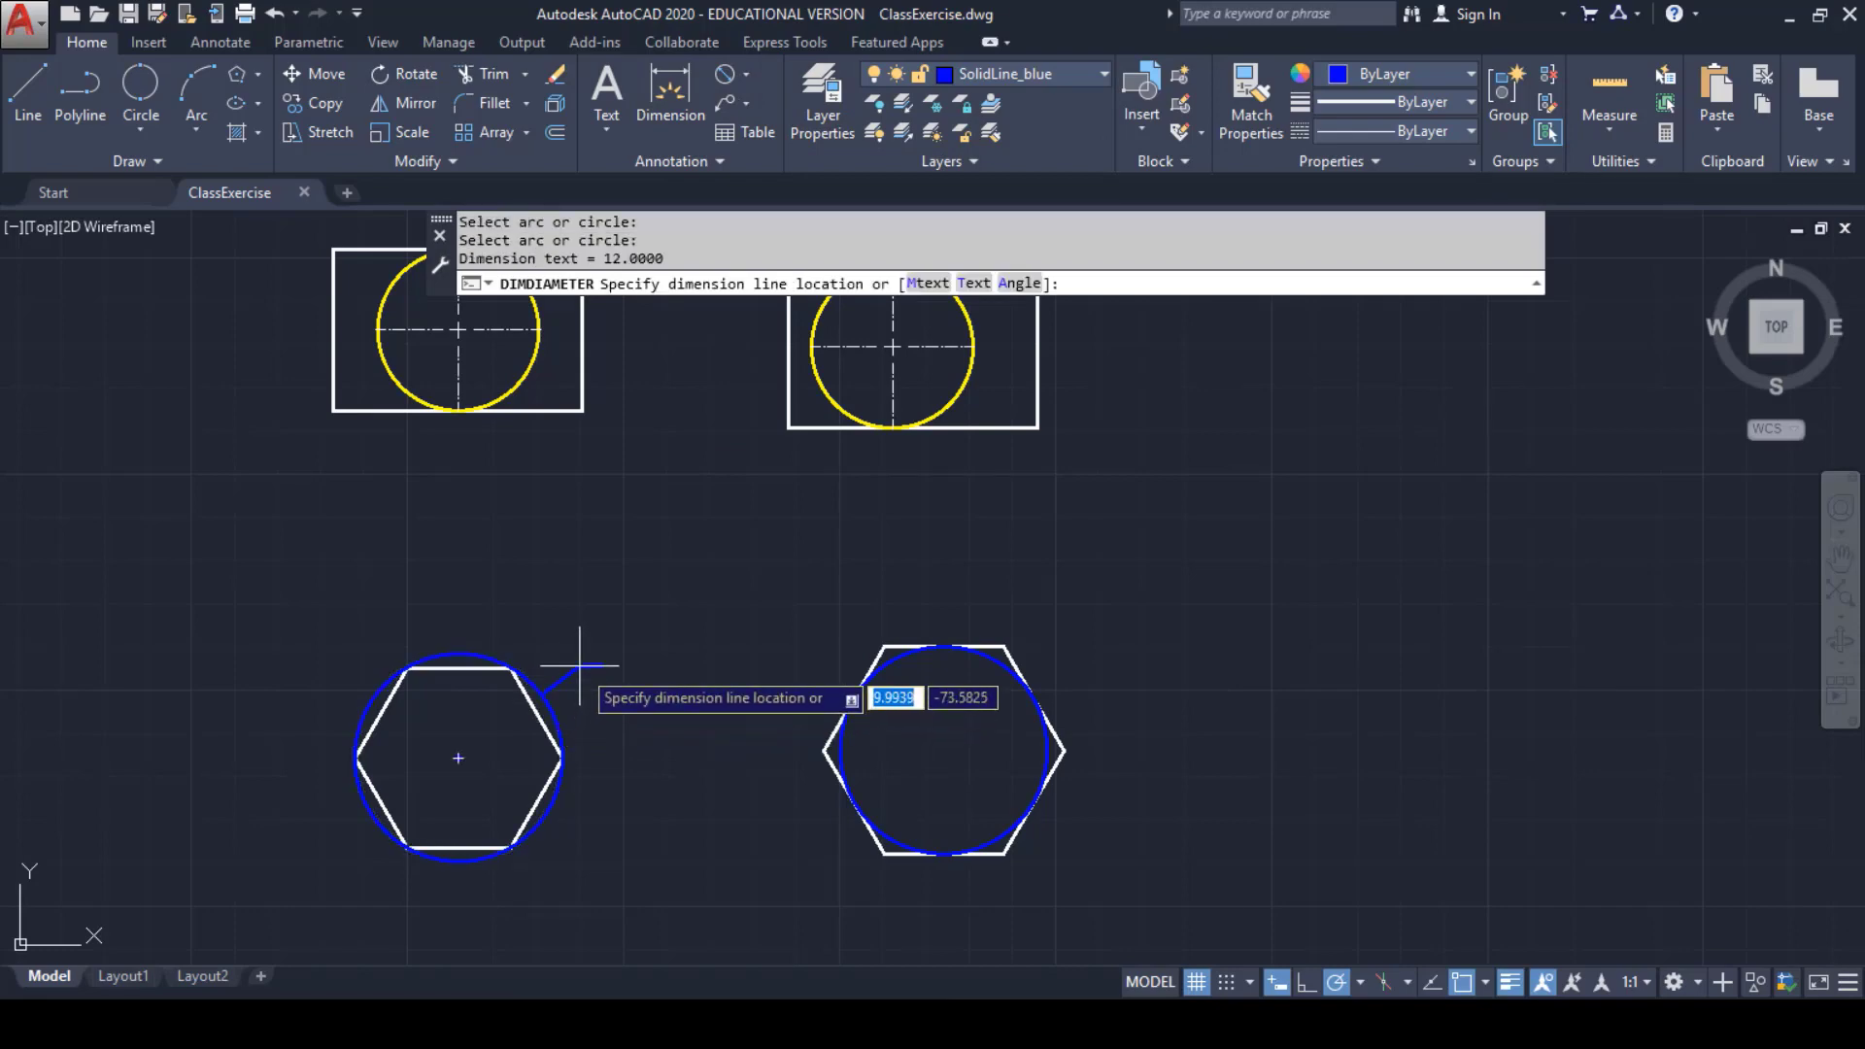
key(Escape)
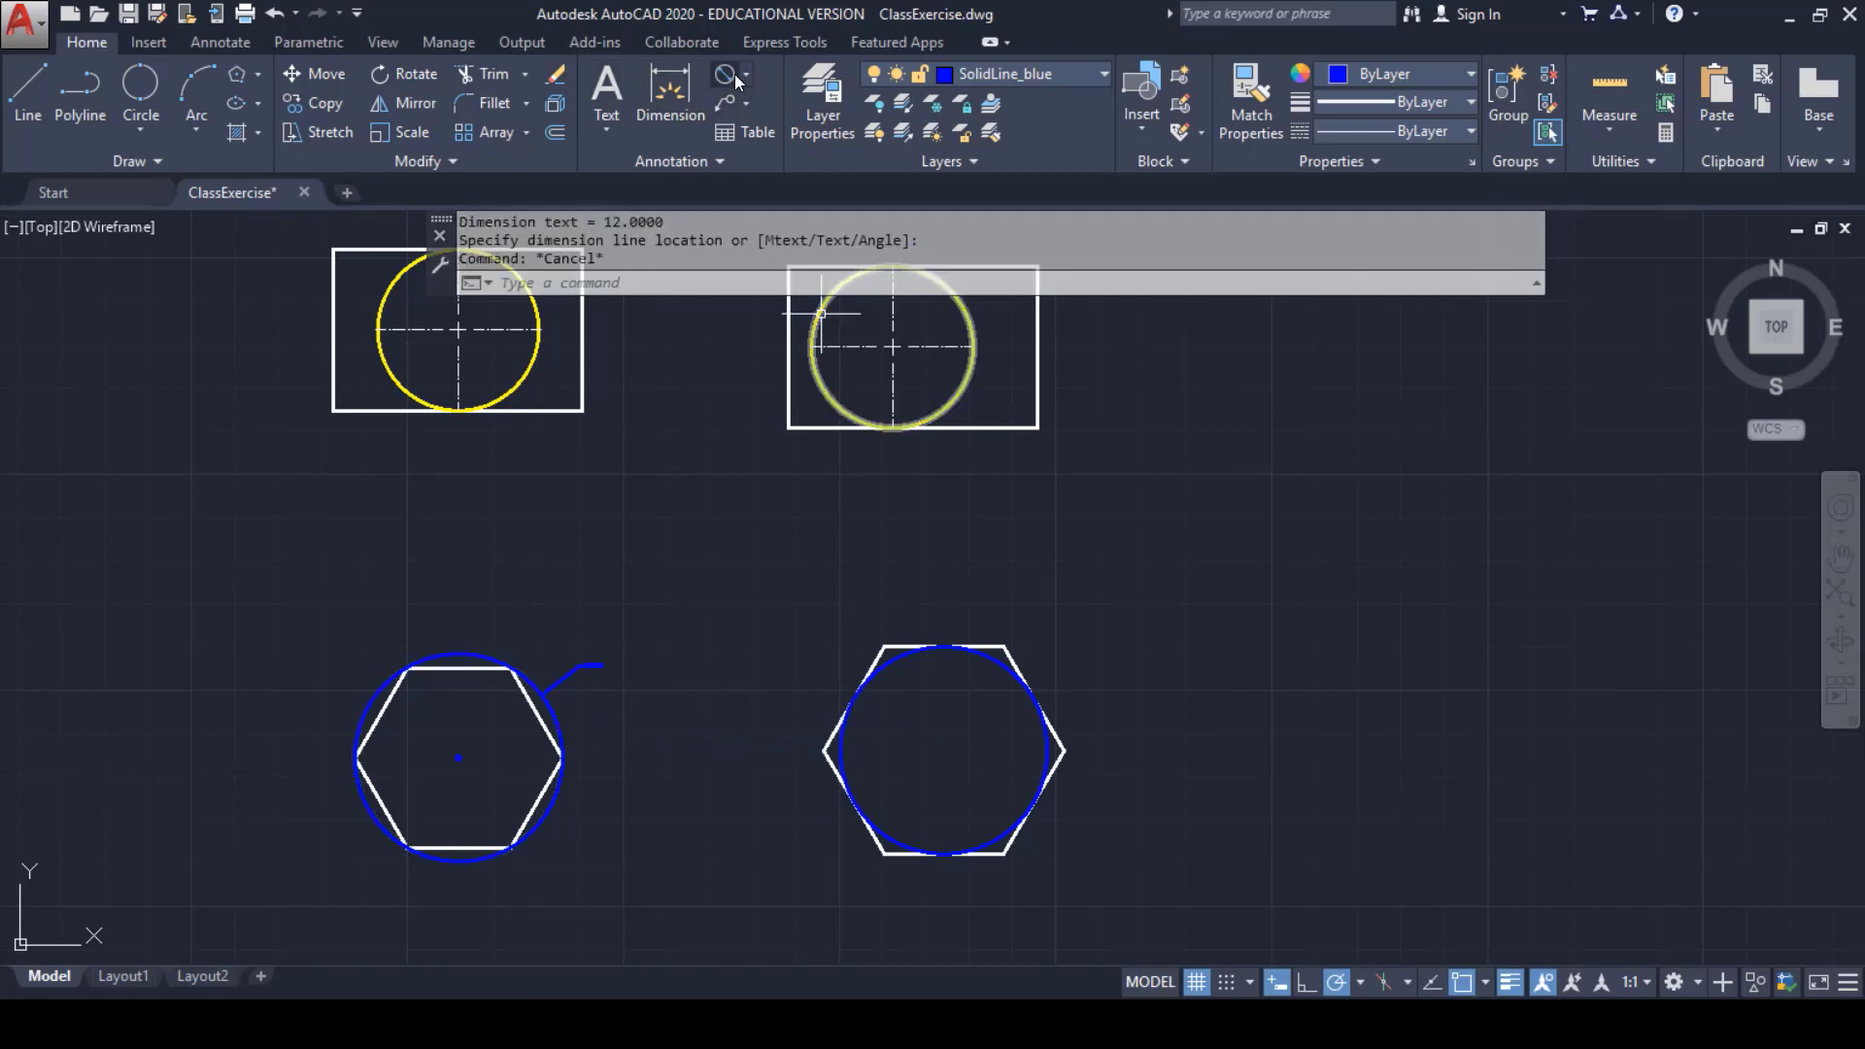
- Try annotating the second hexagon's circle with a multileader starting at its center, and delete that leader
click(726, 101)
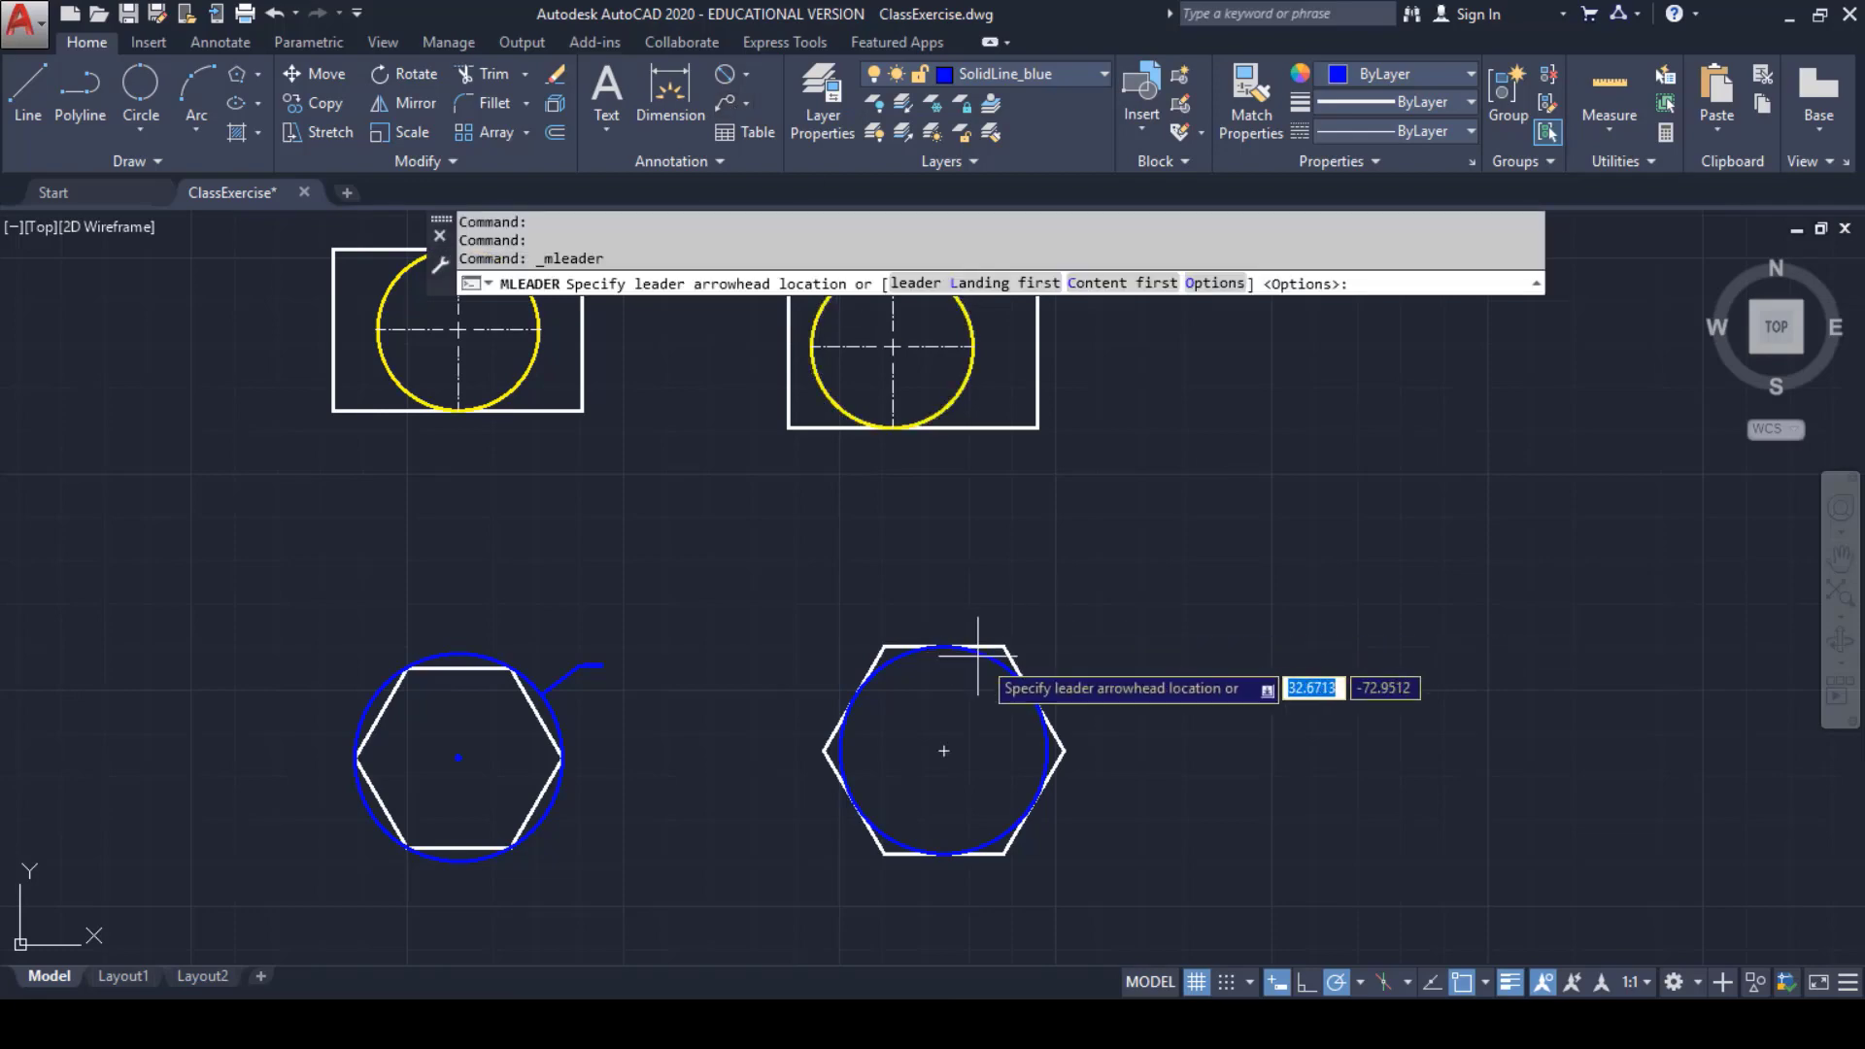
scroll(1007, 682, up, 4)
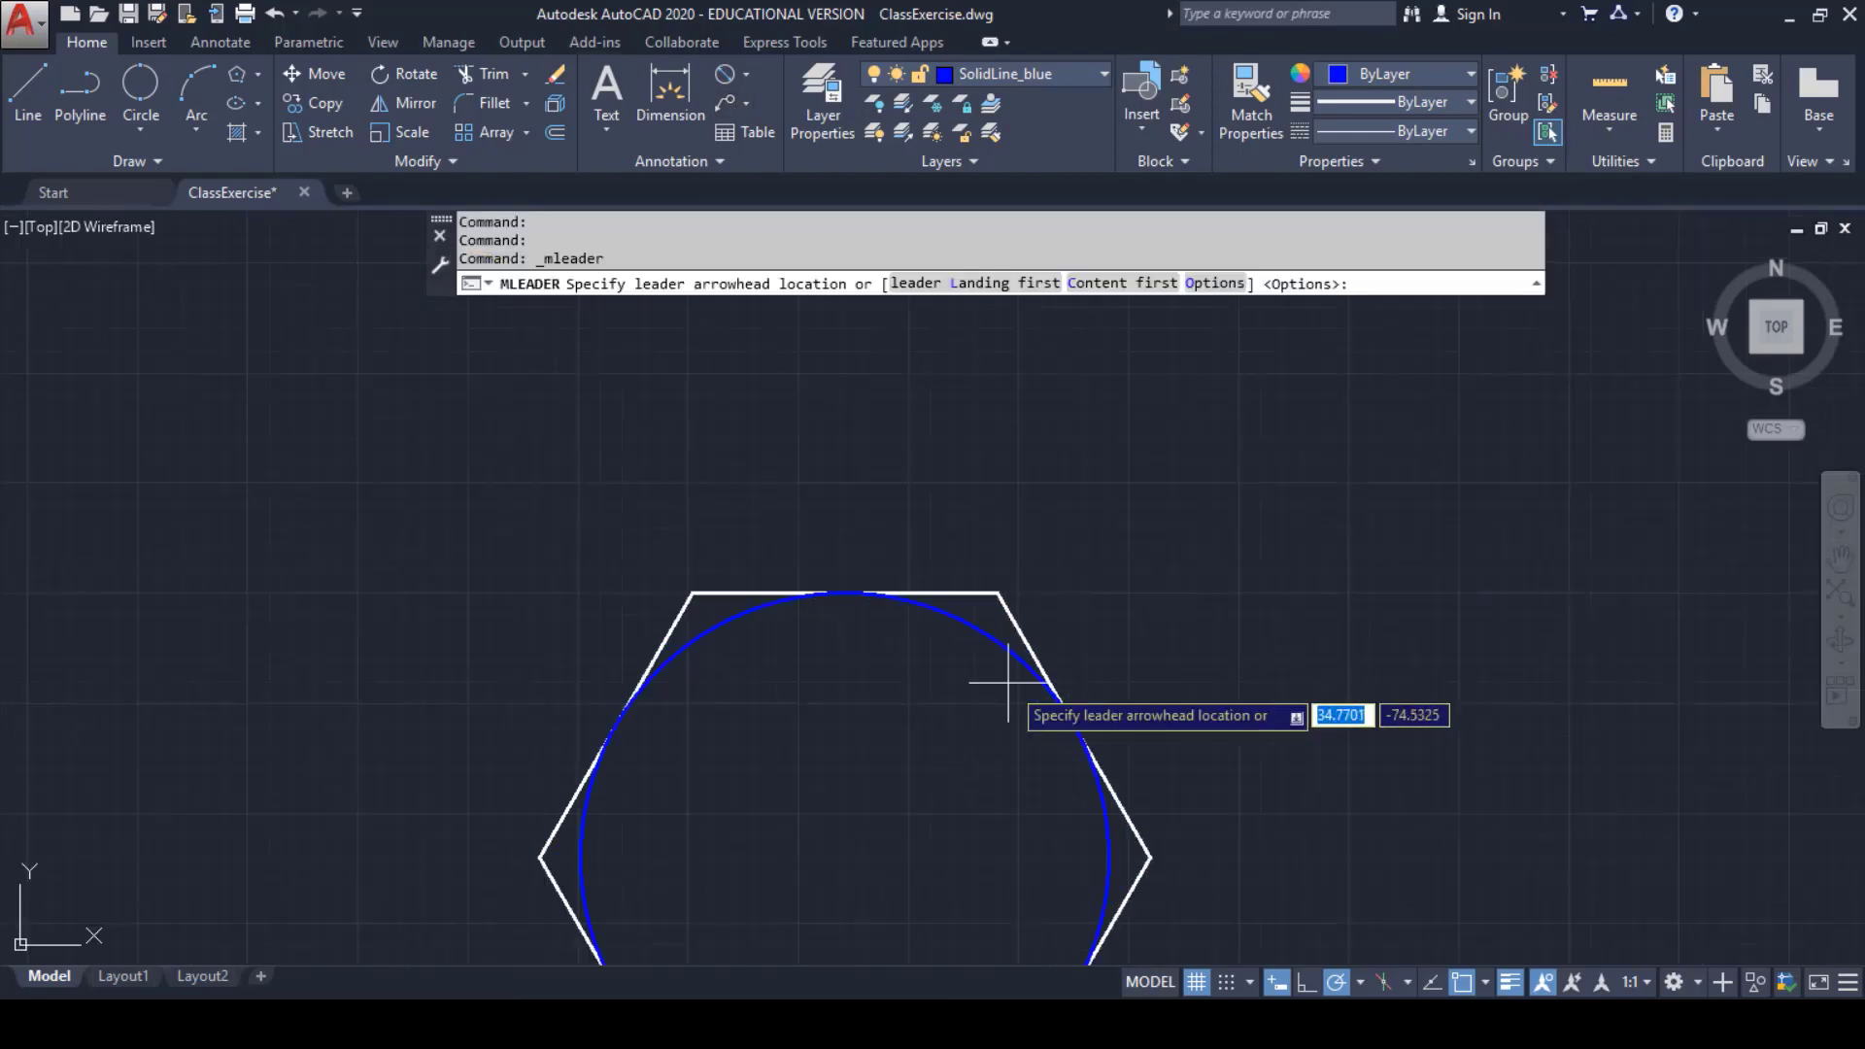
click(979, 632)
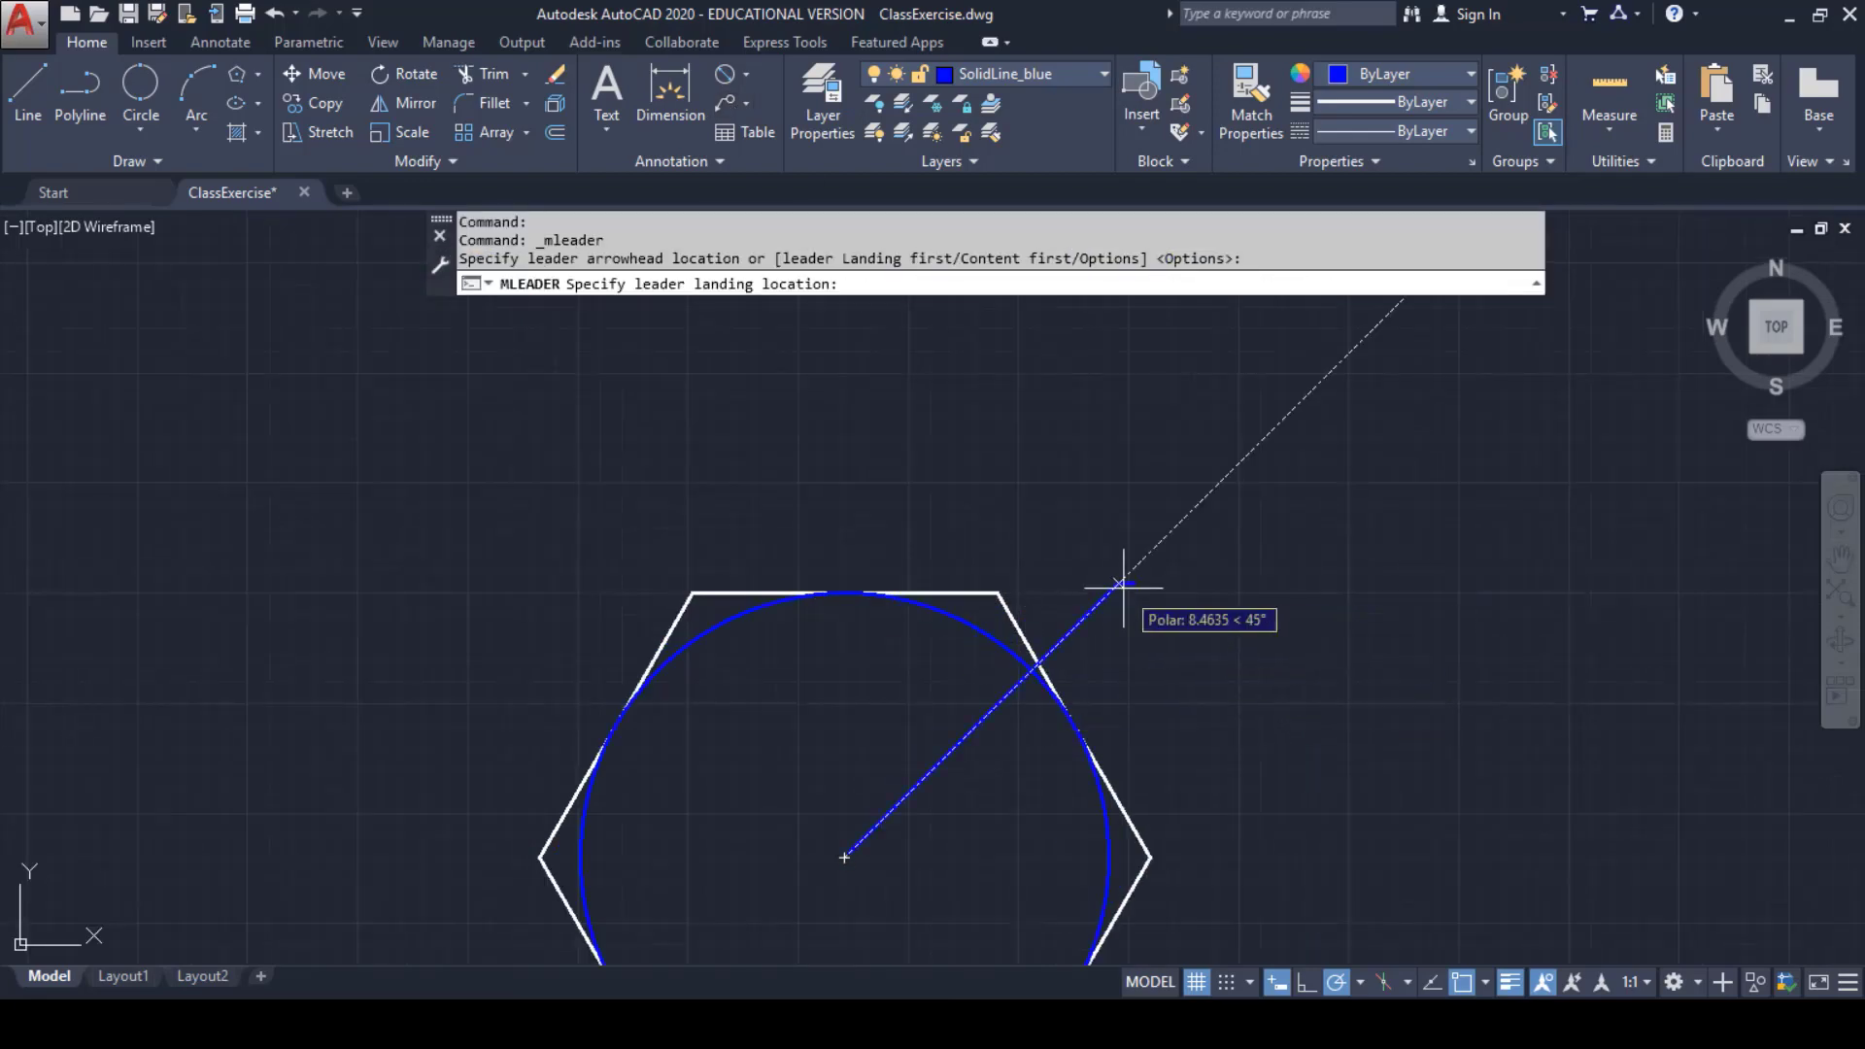
click(1098, 628)
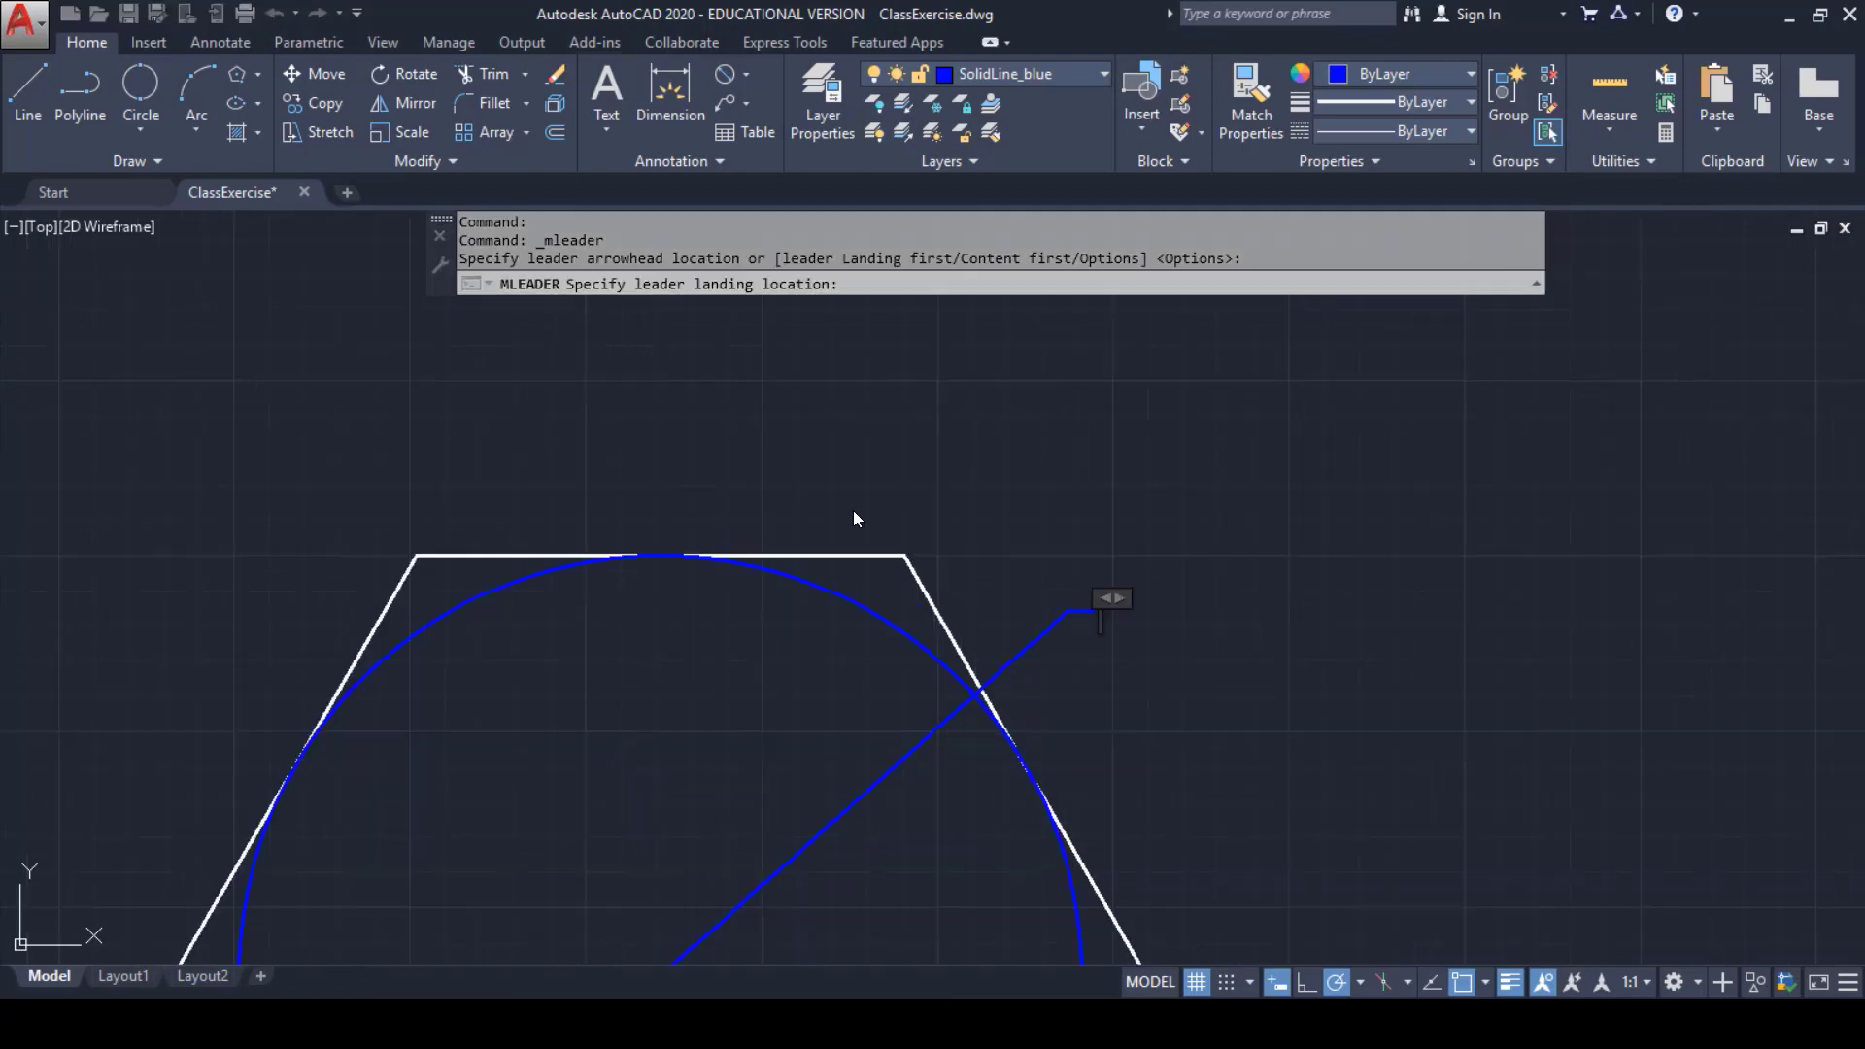
click(1069, 633)
scroll(1068, 632, up, 2)
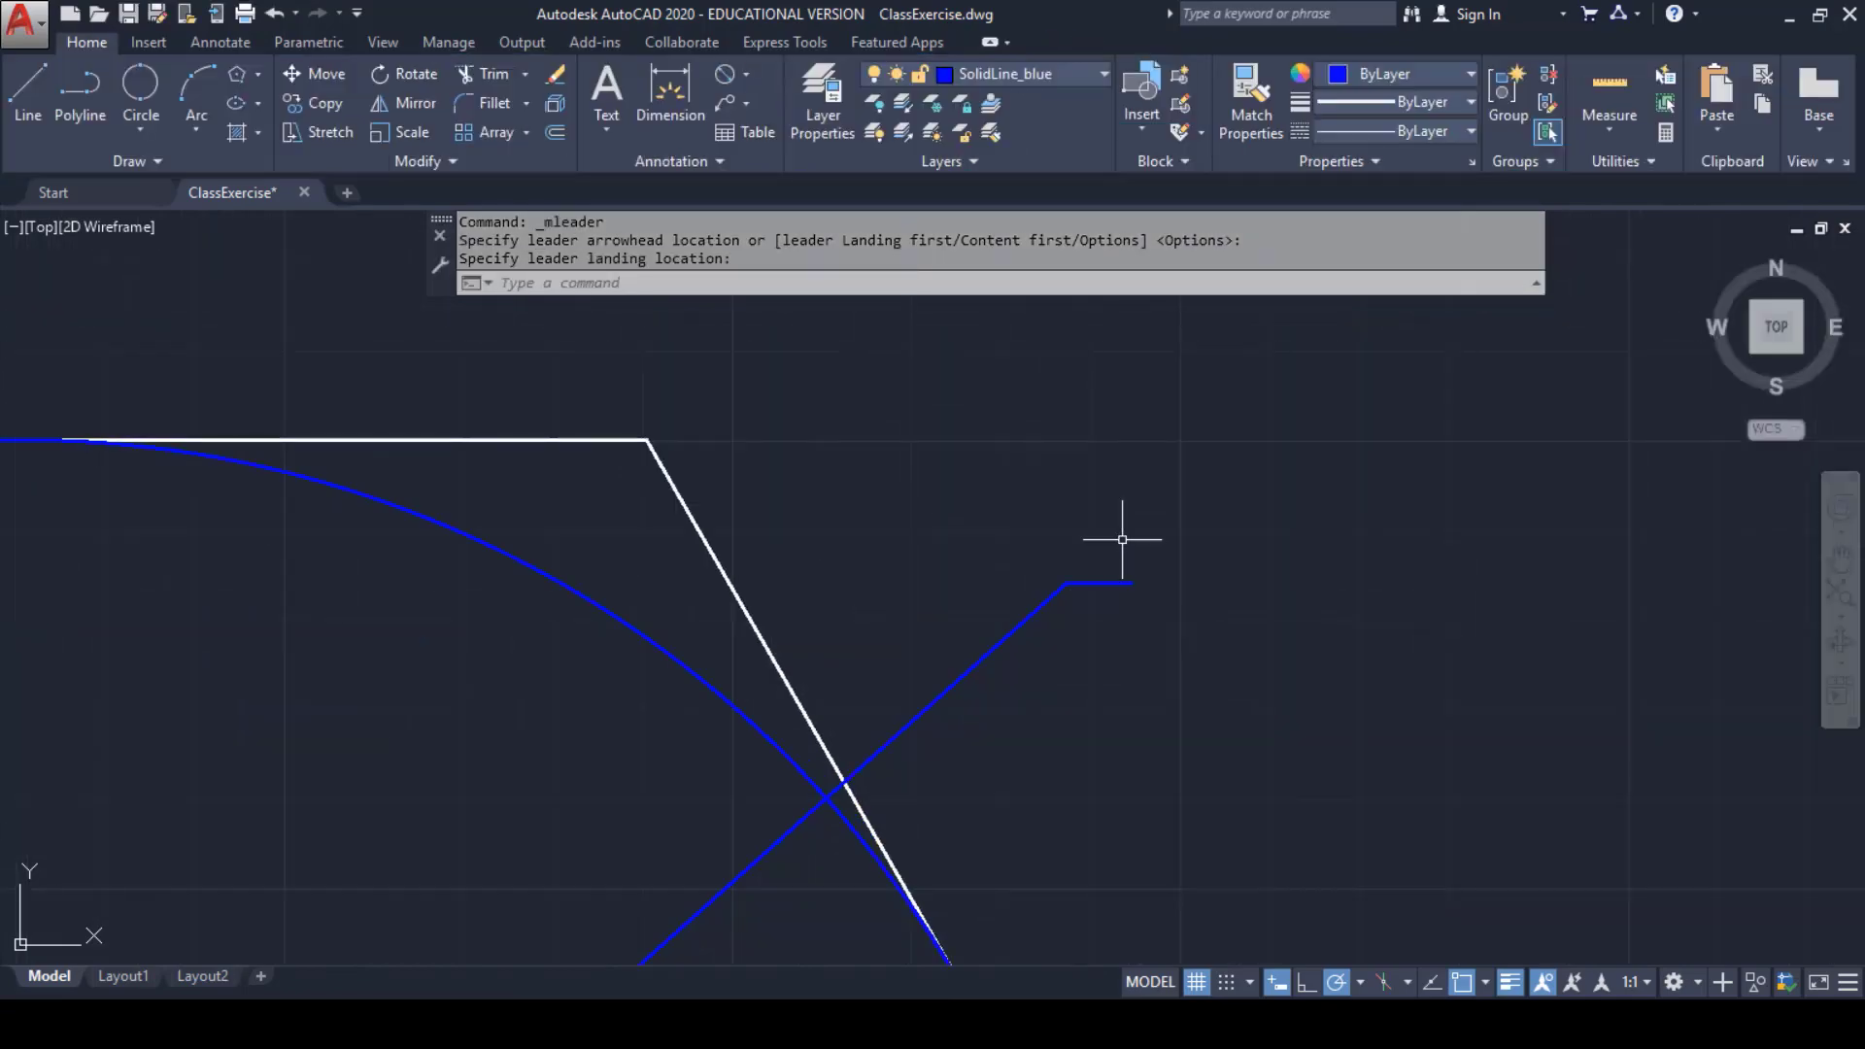
scroll(1121, 538, up, 3)
scroll(1121, 590, down, 5)
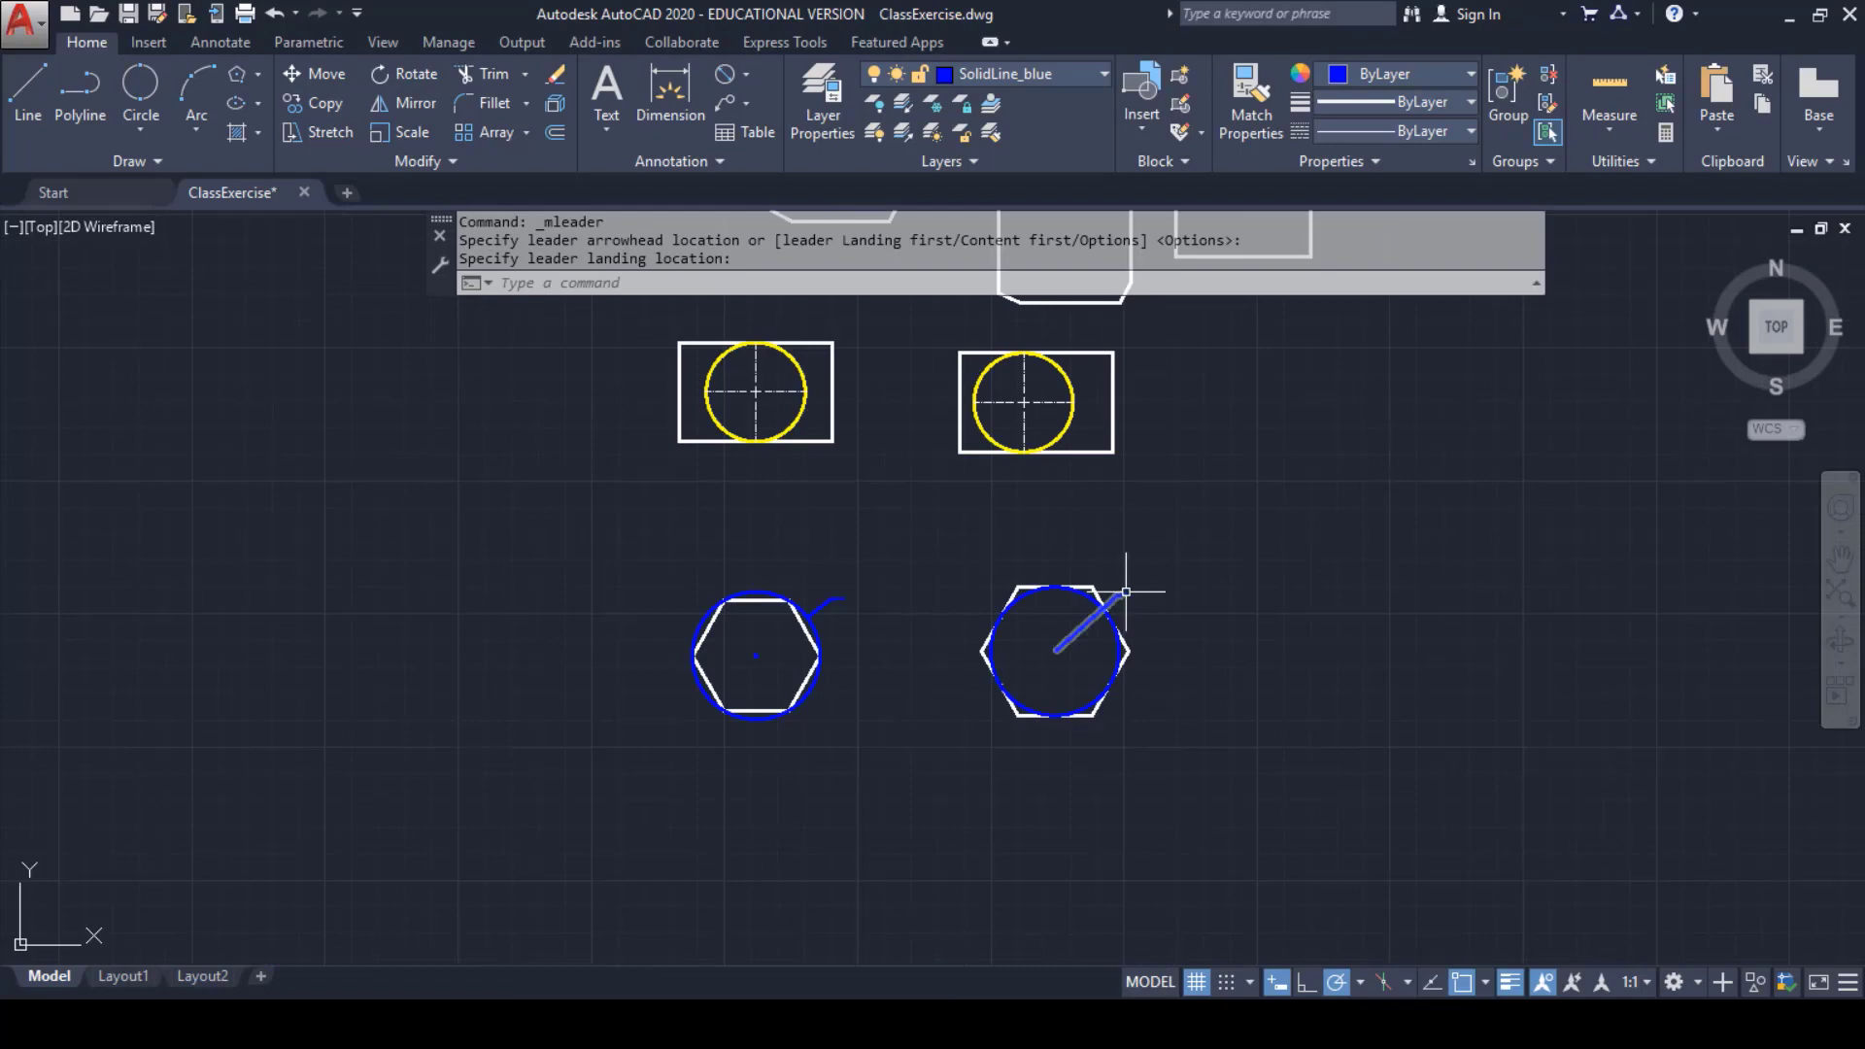
click(1120, 595)
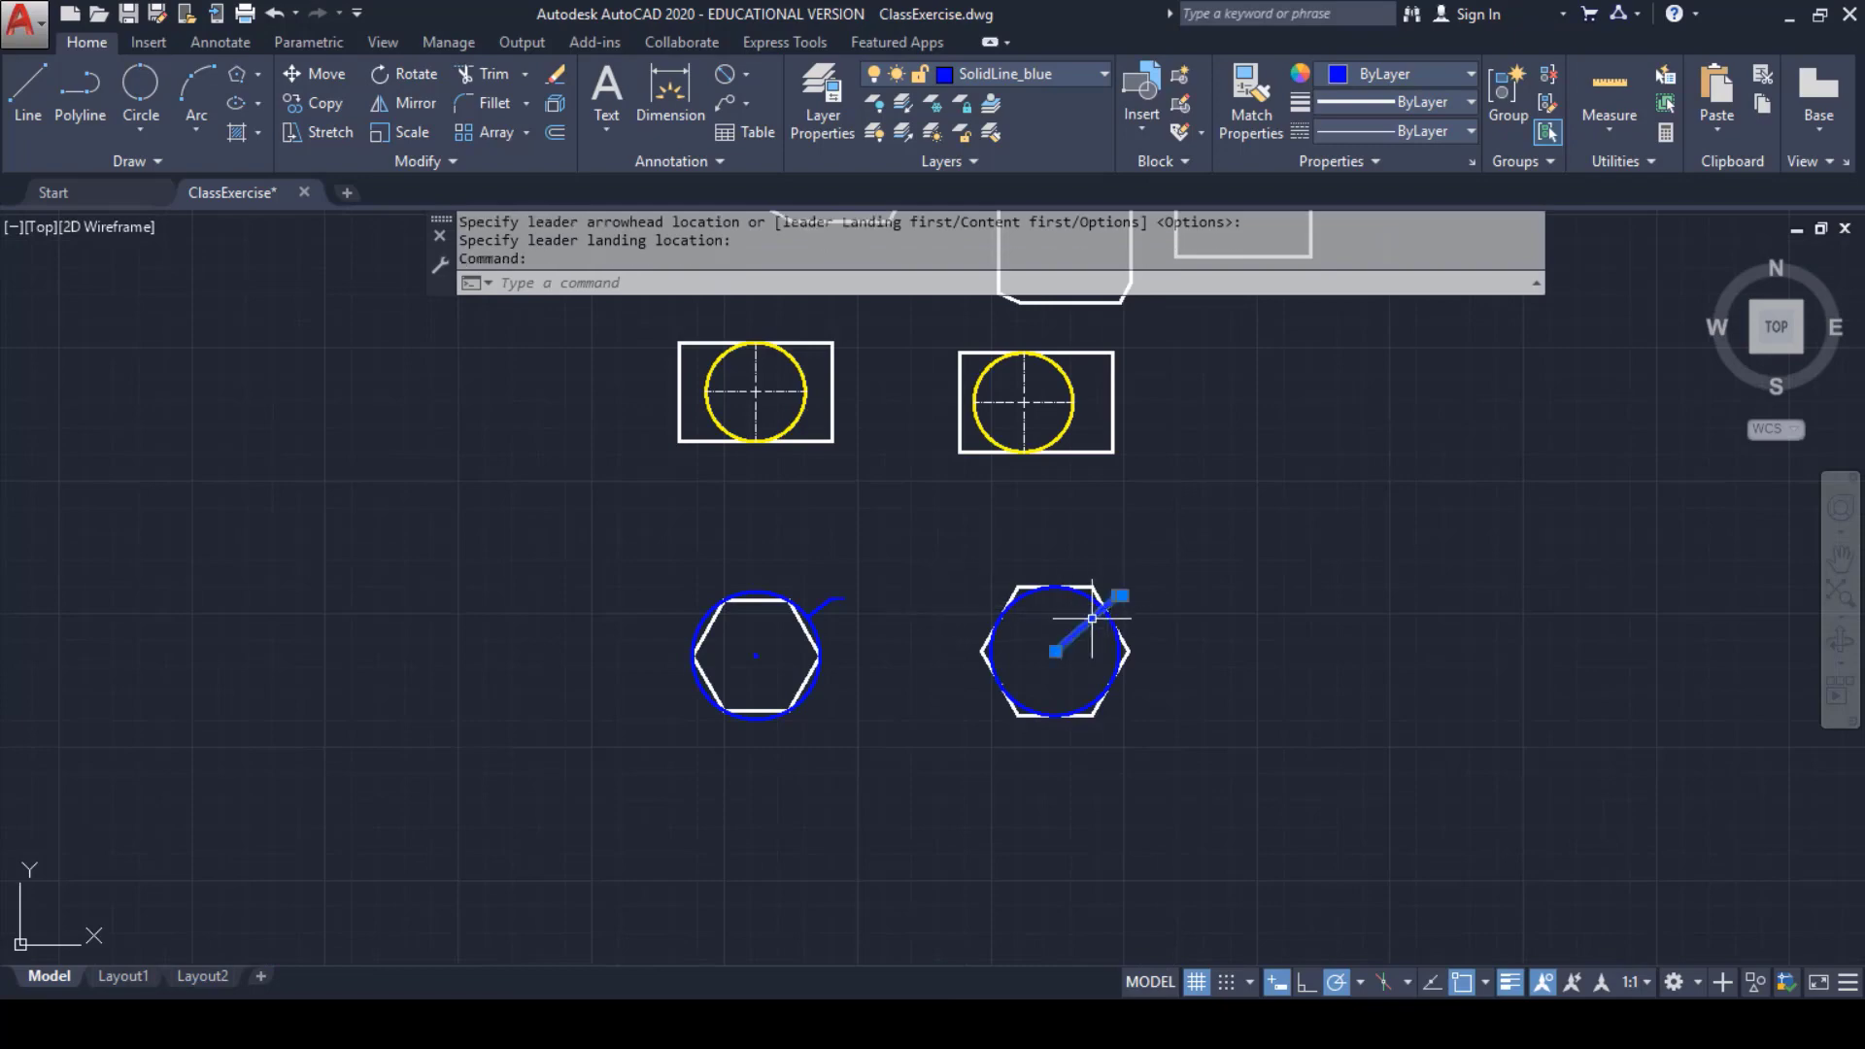
key(Delete)
- Add a diameter dimension to the circle inside the second hexagon, placing its text just outside the hexagon at the upper right
click(725, 74)
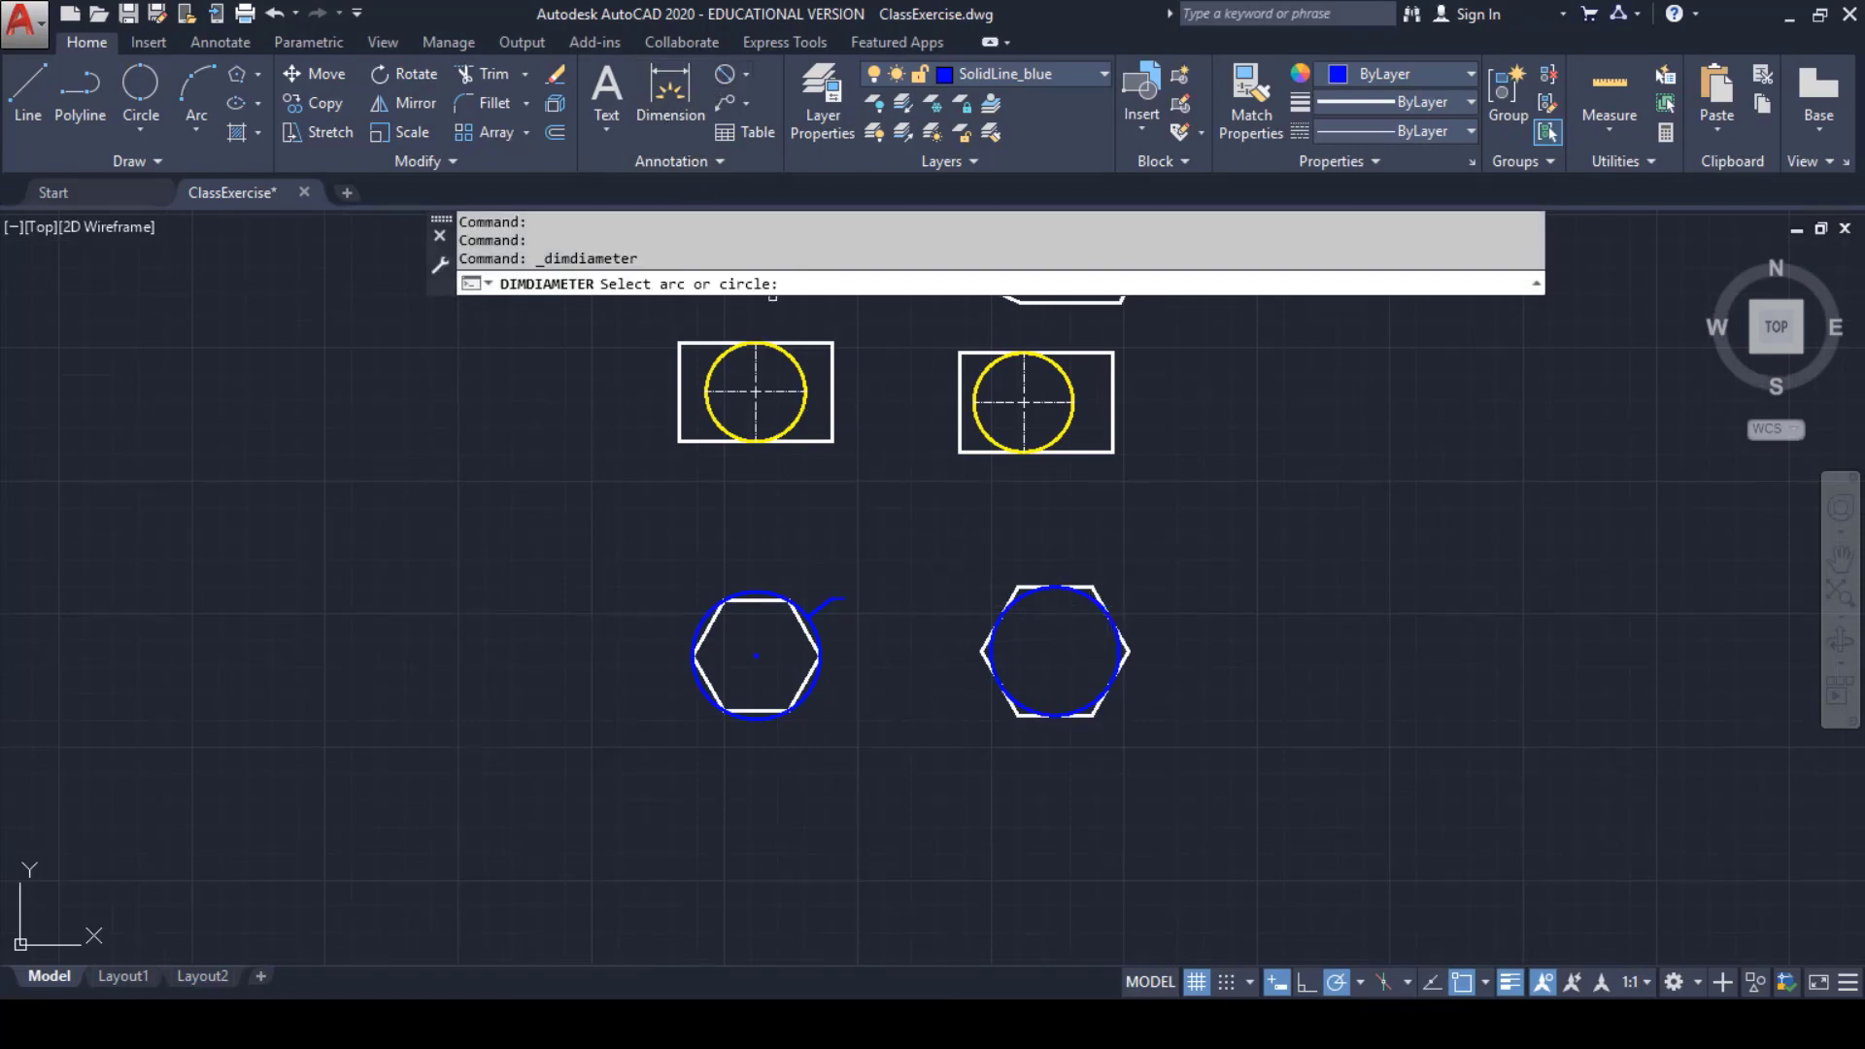
click(1087, 599)
click(1127, 595)
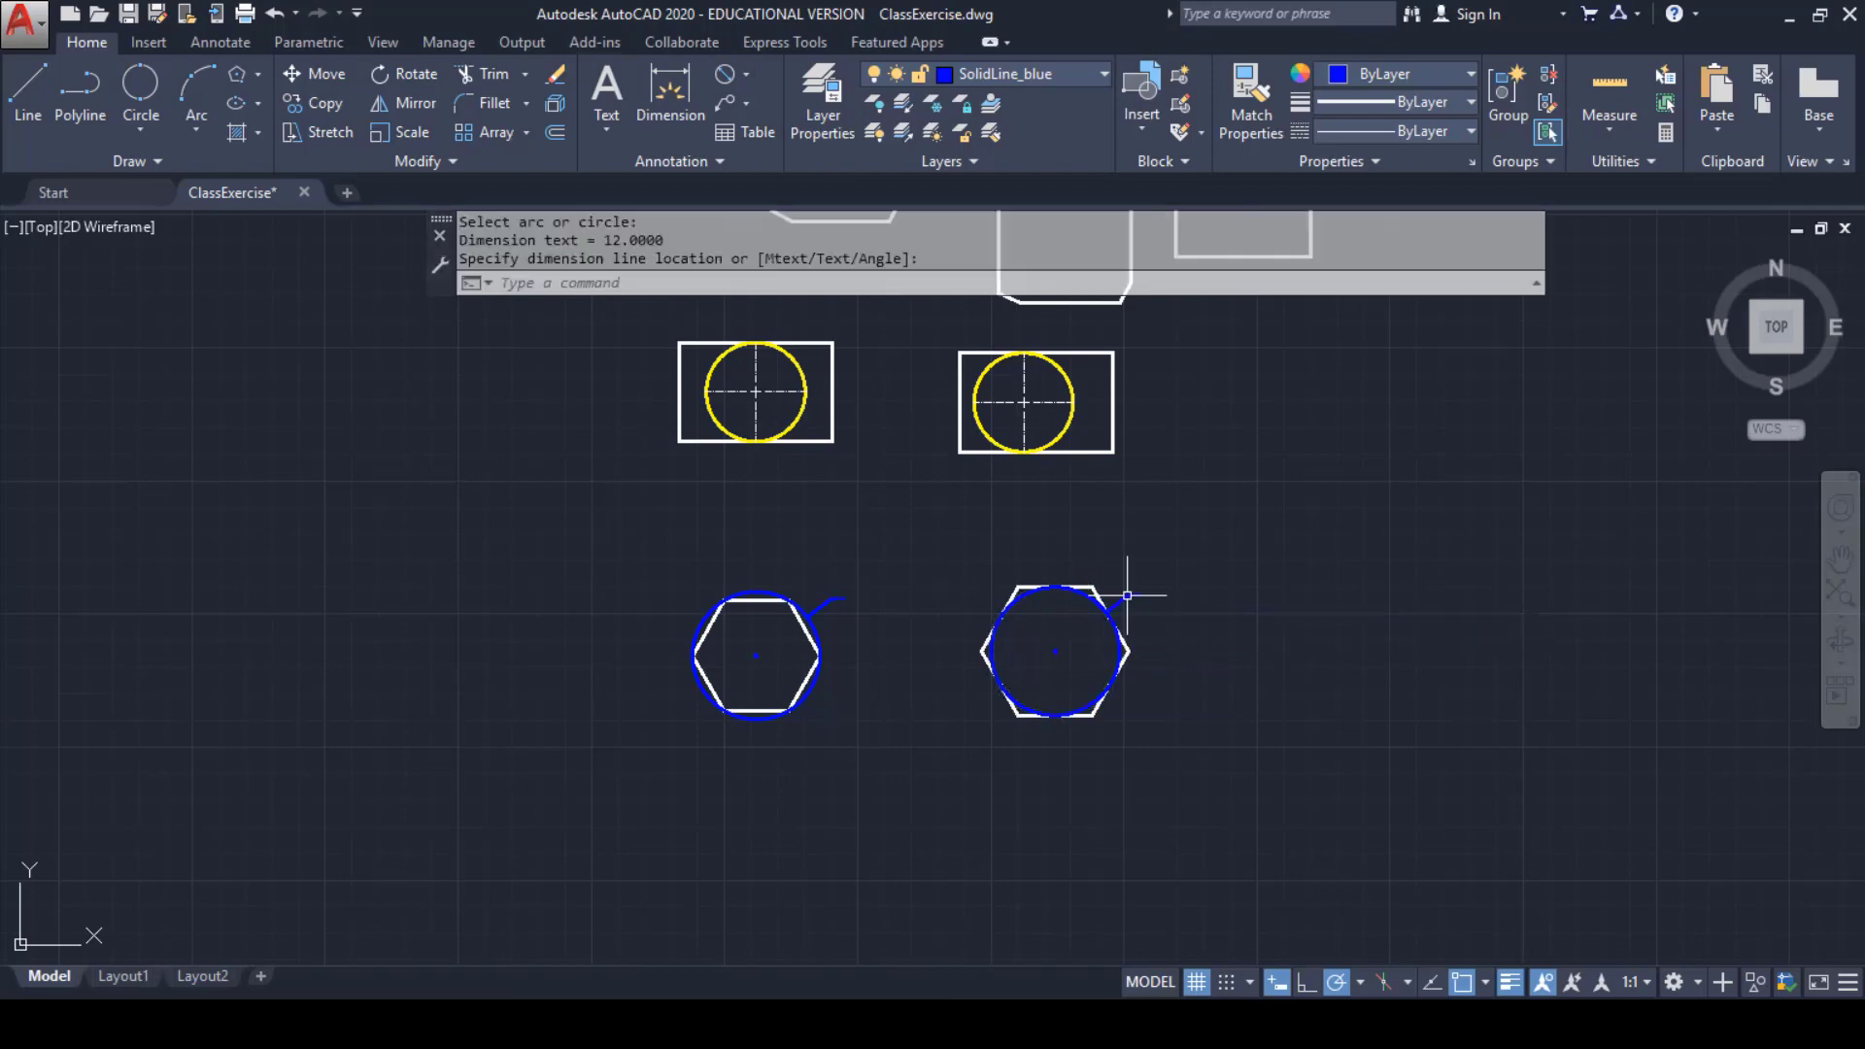
key(Escape)
- Examine the diameter dimension text of both hexagon circles up close
scroll(1127, 594, up, 8)
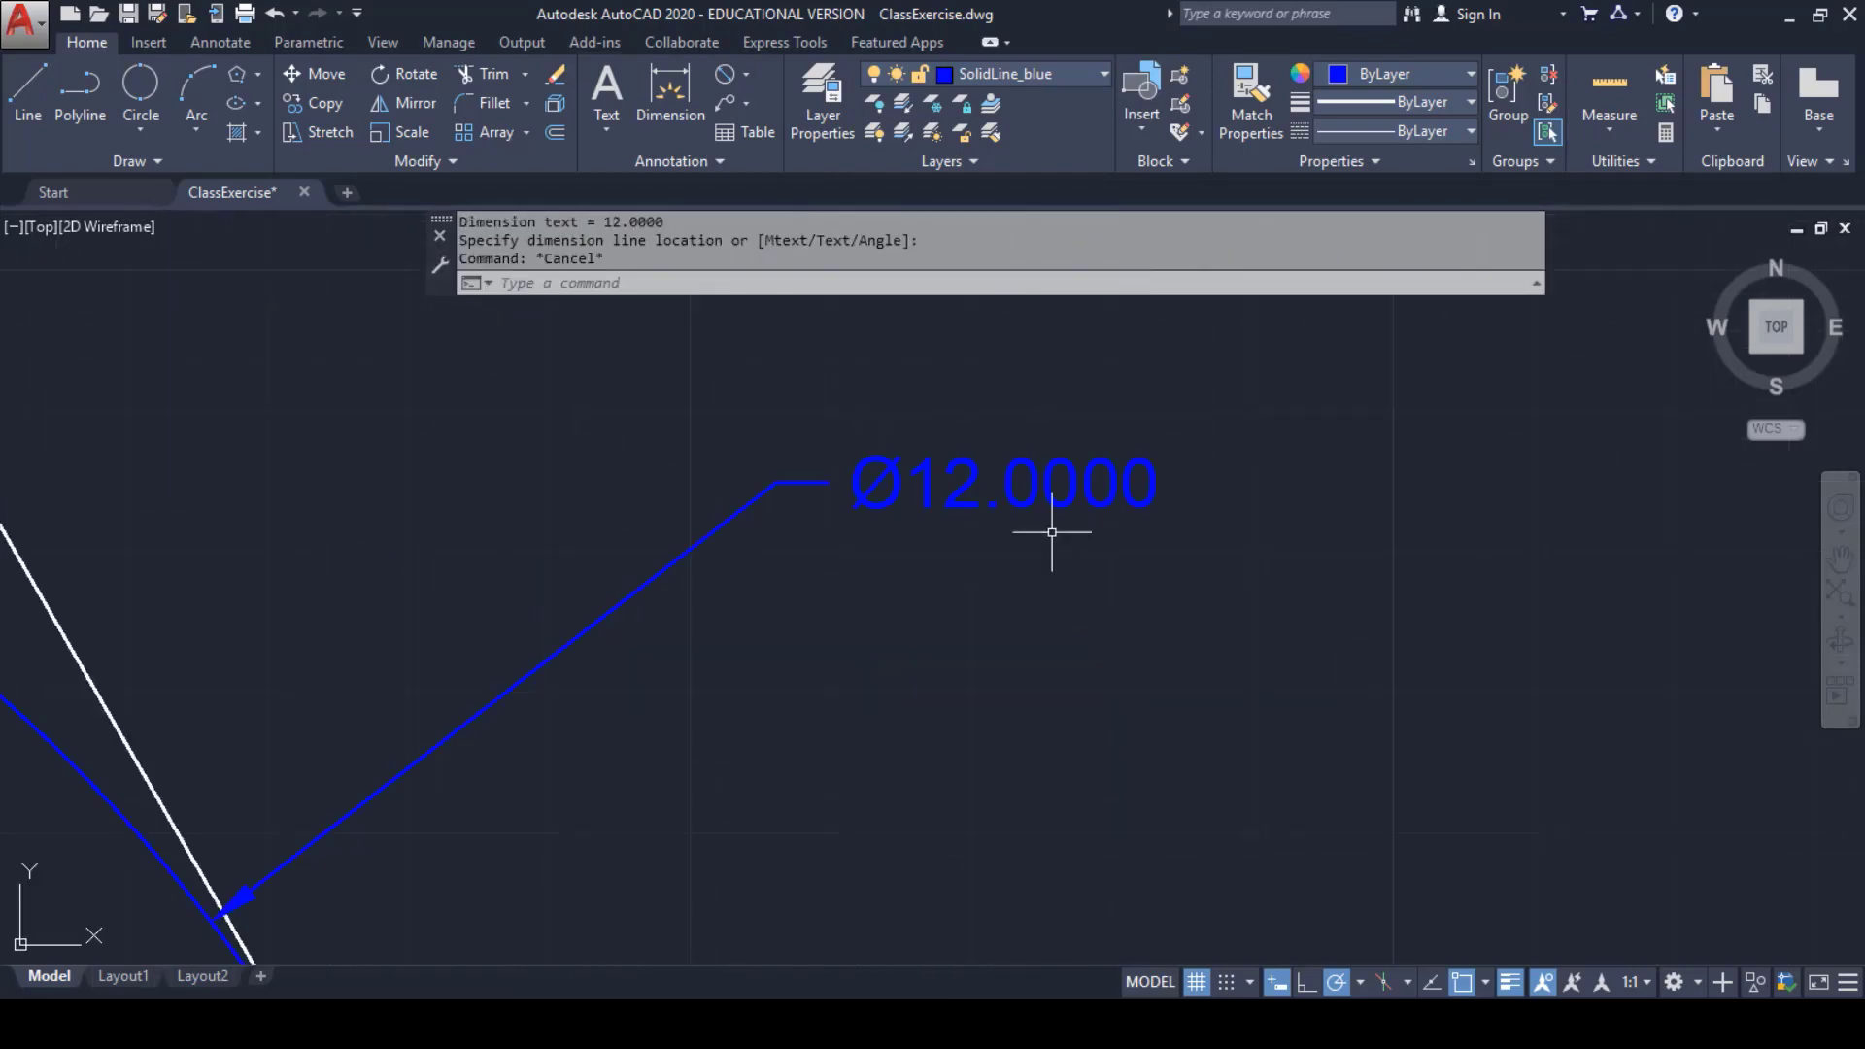
scroll(1037, 514, down, 8)
middle_drag(369, 554, 962, 598)
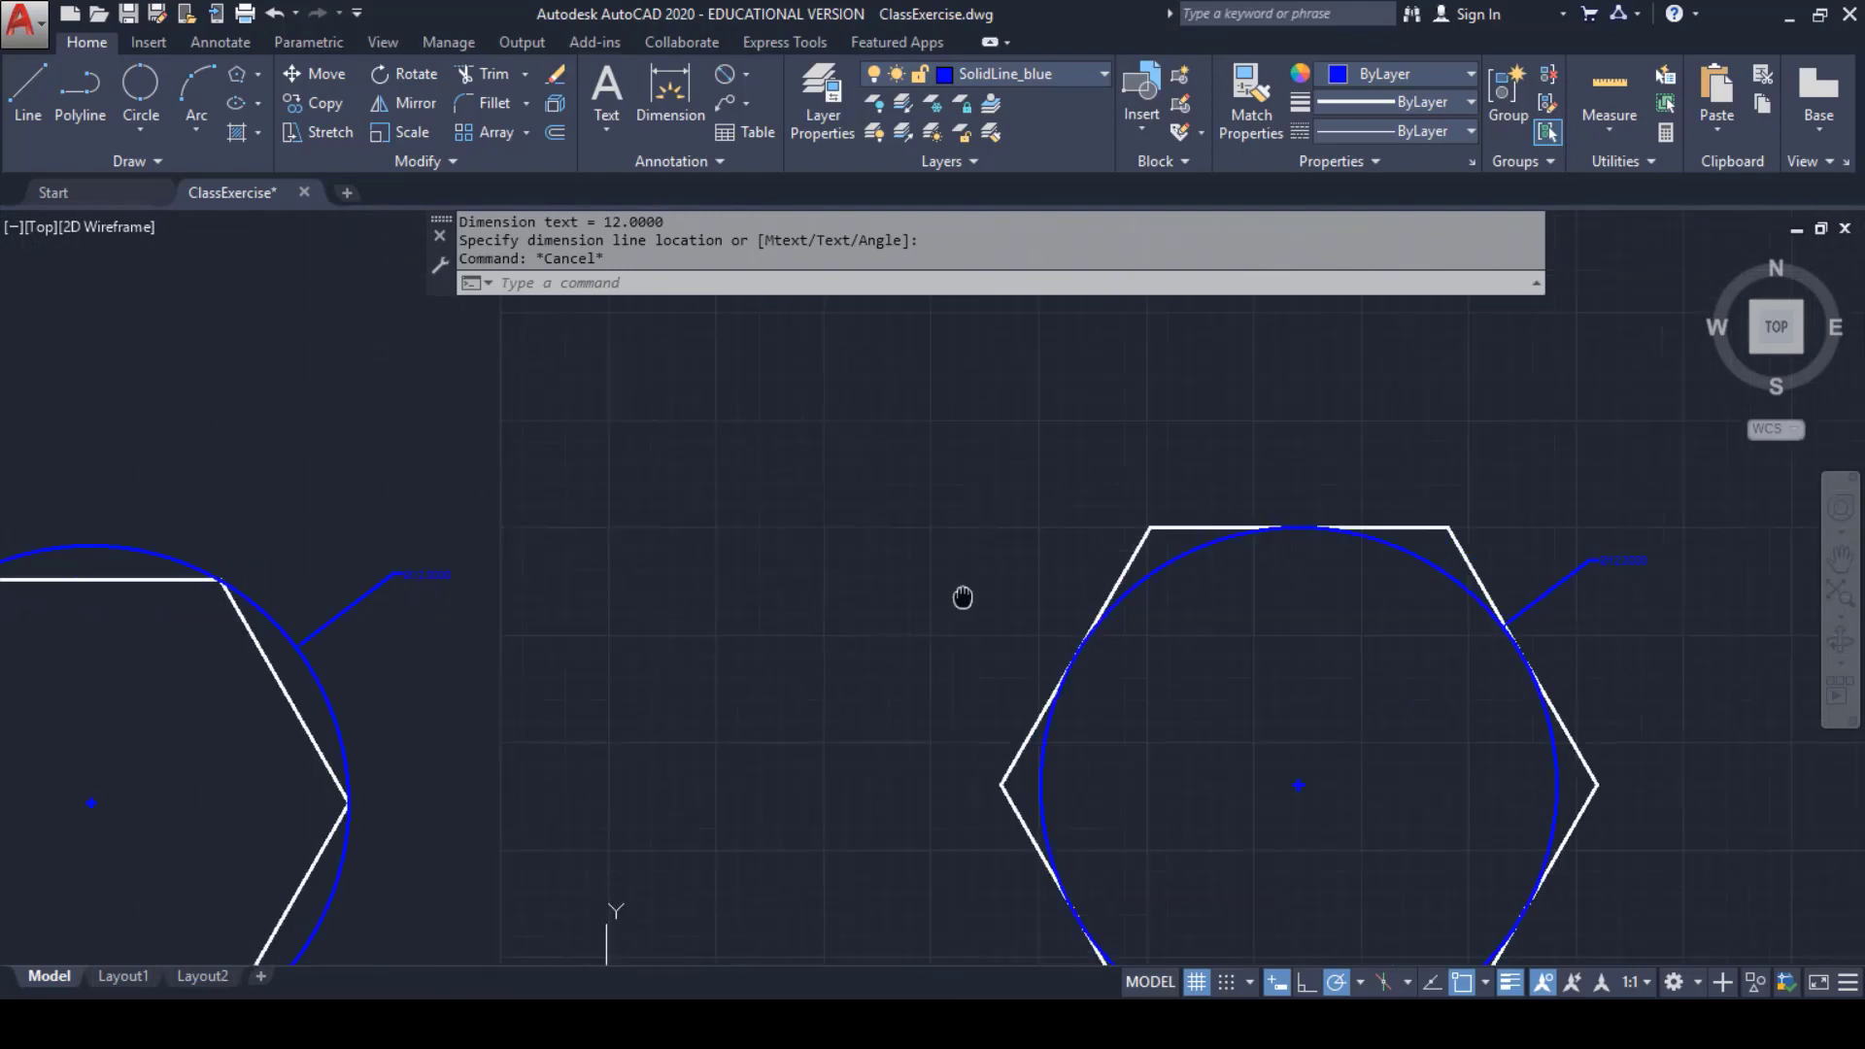
scroll(508, 608, down, 1)
scroll(604, 583, up, 8)
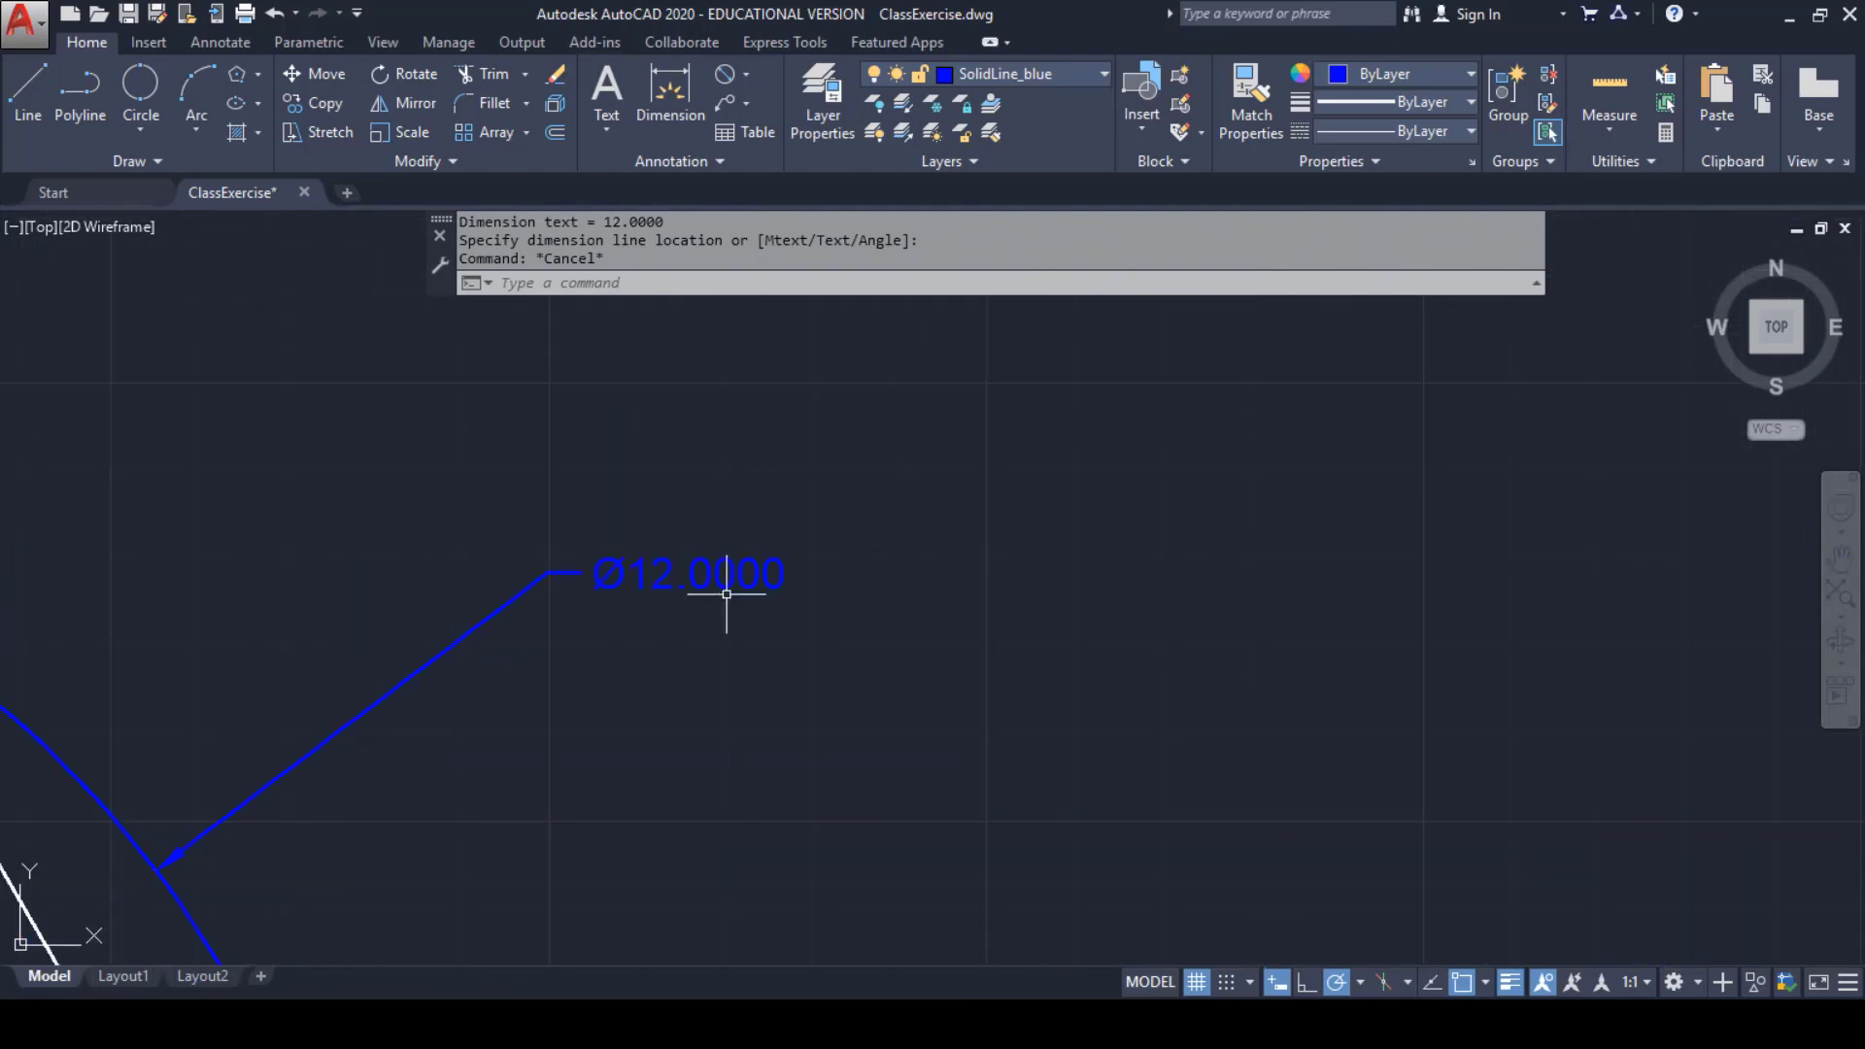
scroll(727, 594, down, 8)
middle_drag(1315, 666, 1150, 622)
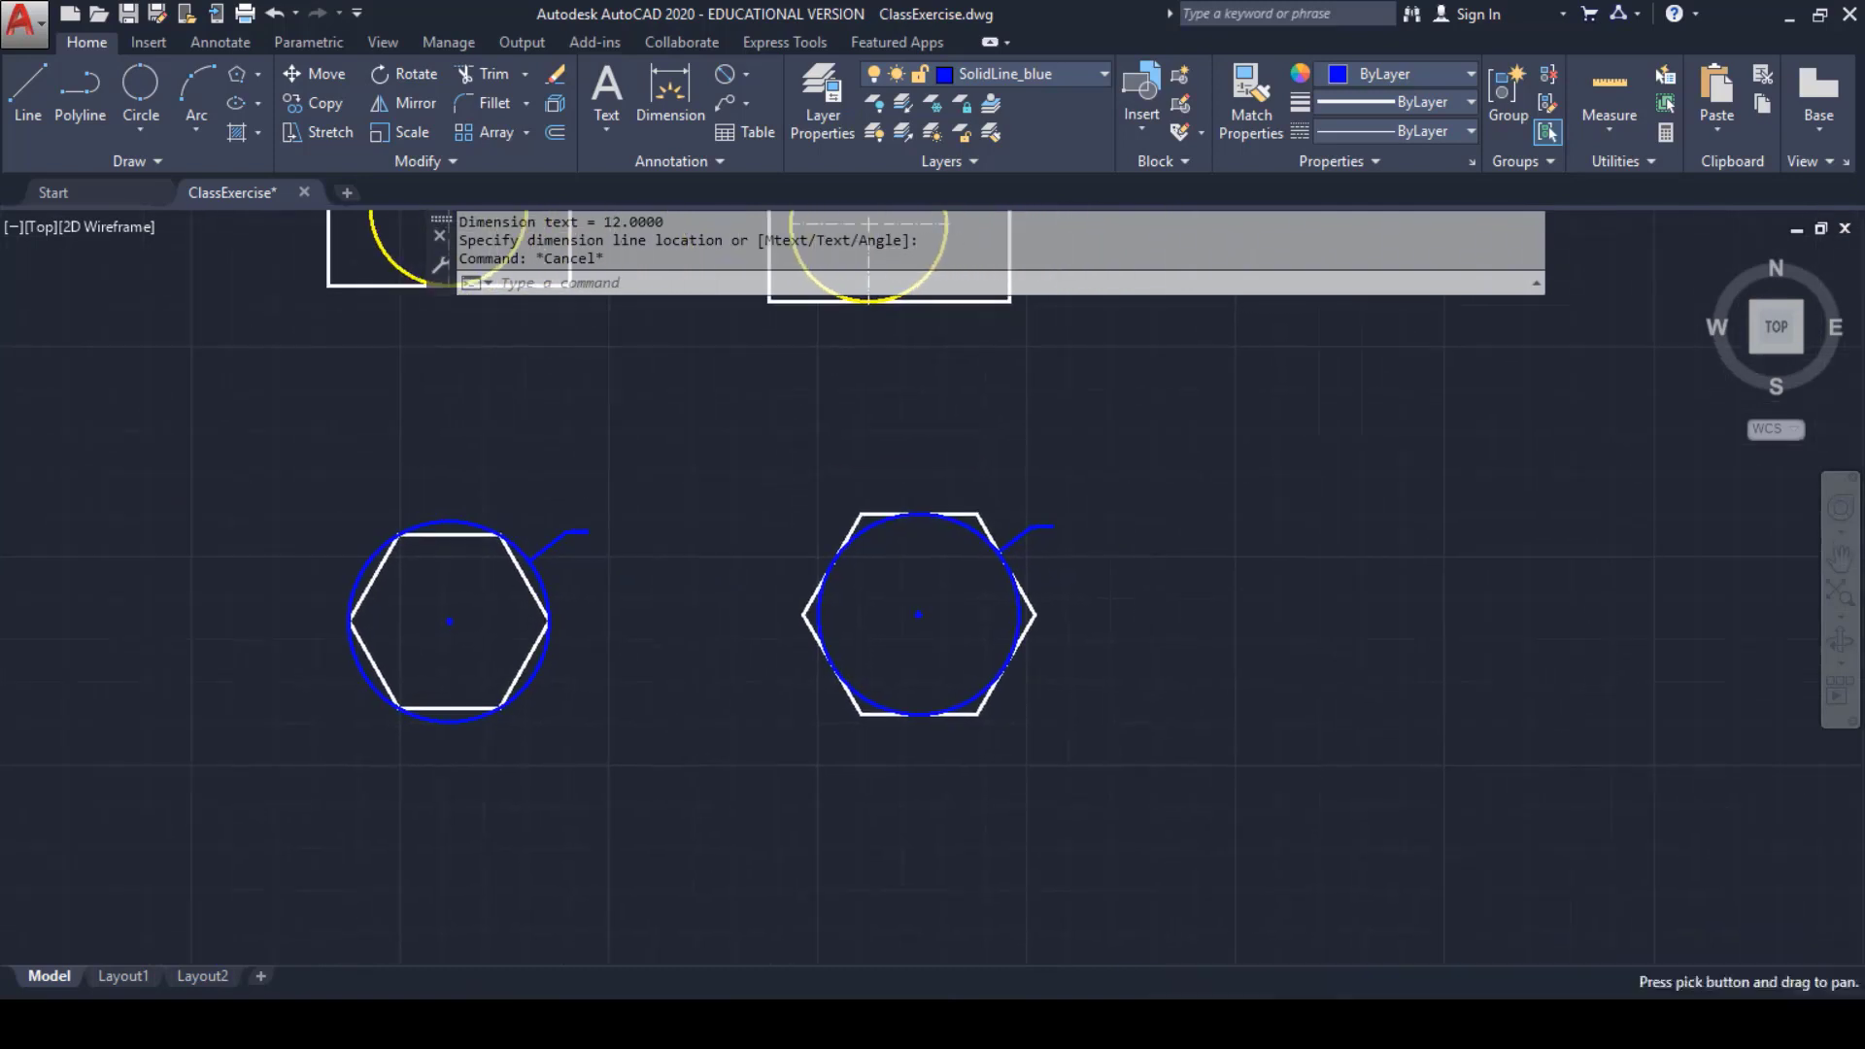
scroll(1137, 611, down, 2)
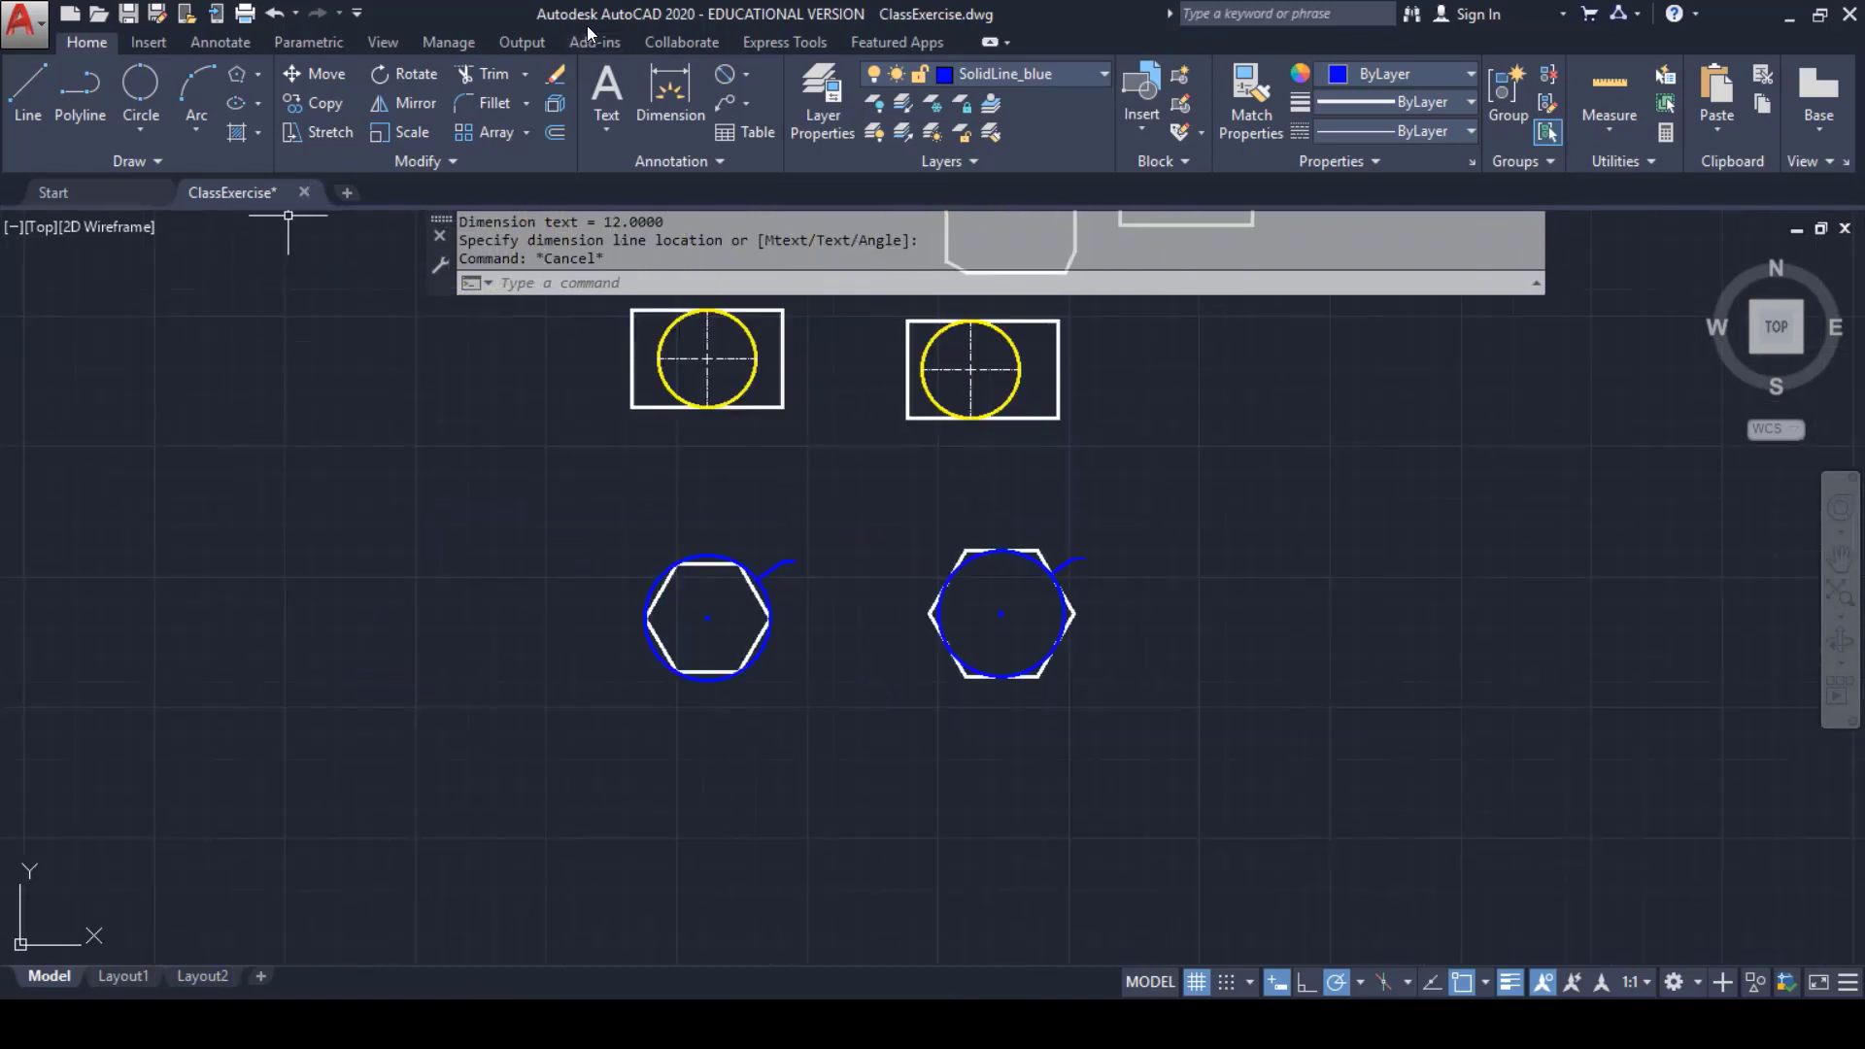
- Draw a 12-sided polygon inscribed in a circle of radius 12, in the empty space to the right of the hexagons
click(257, 75)
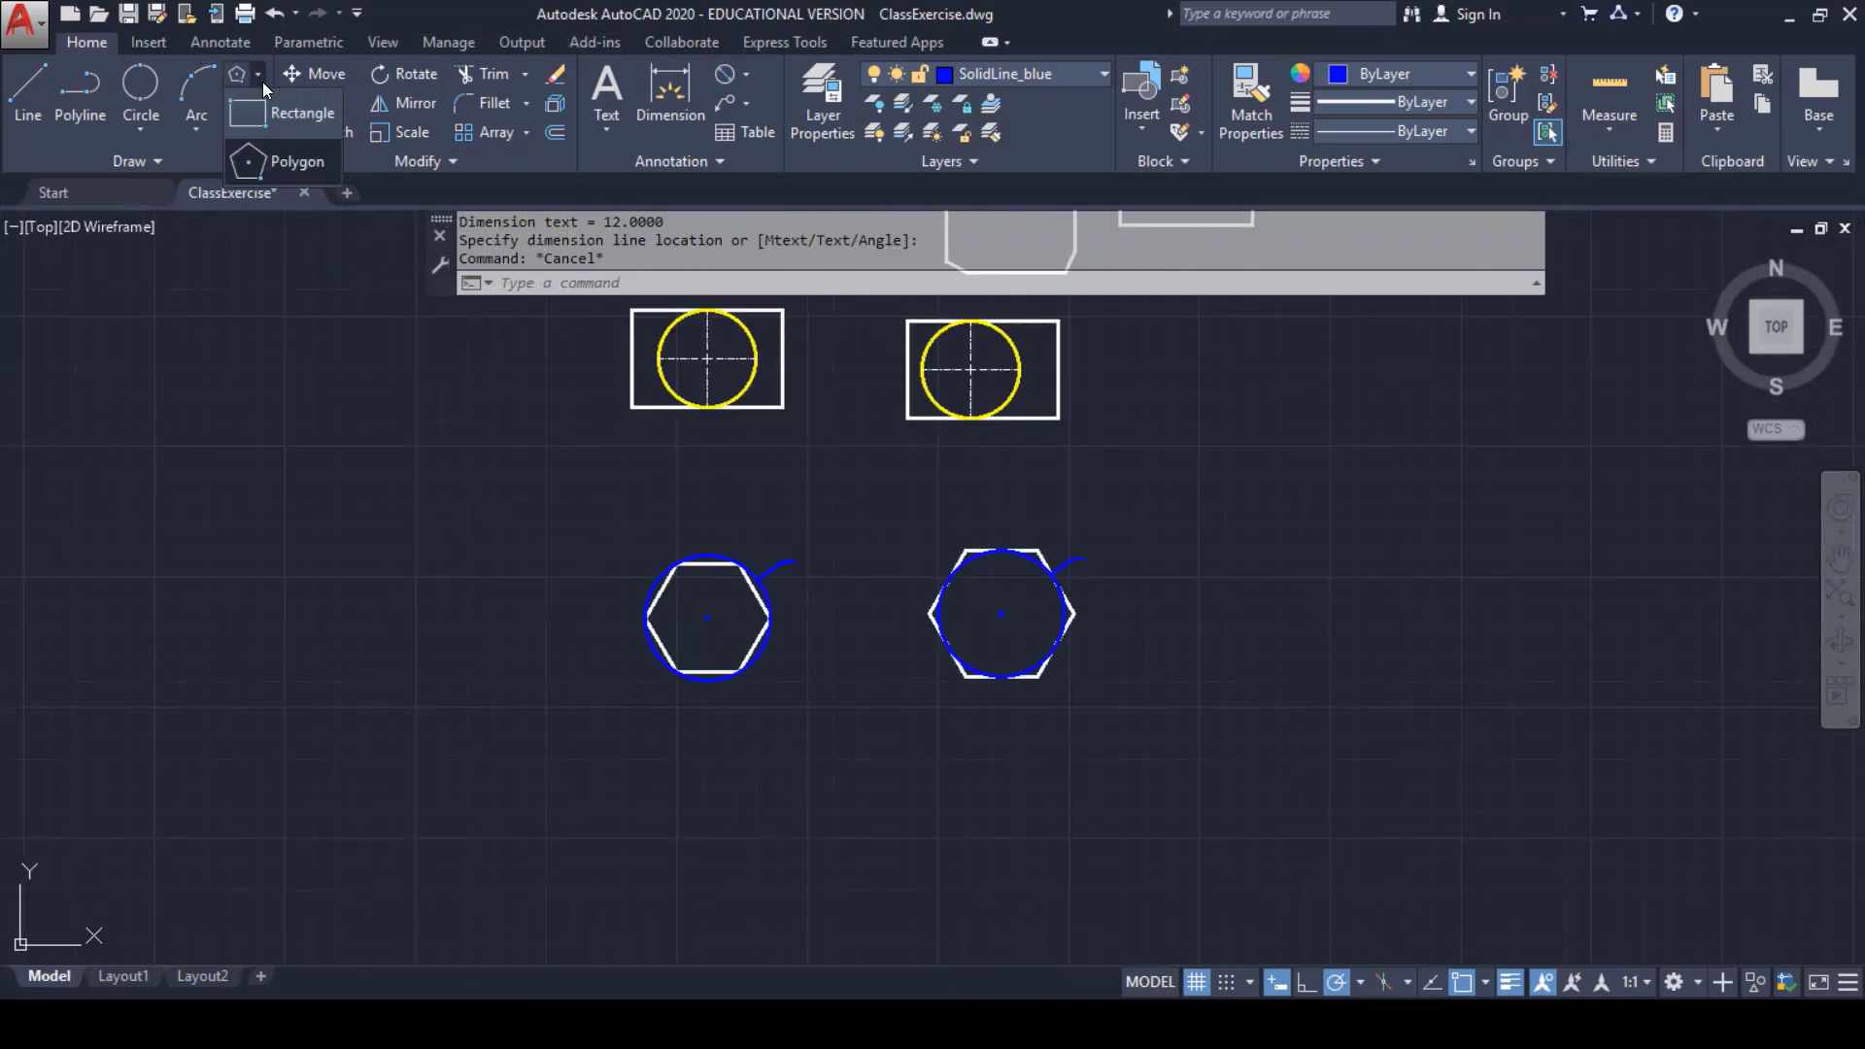
click(284, 163)
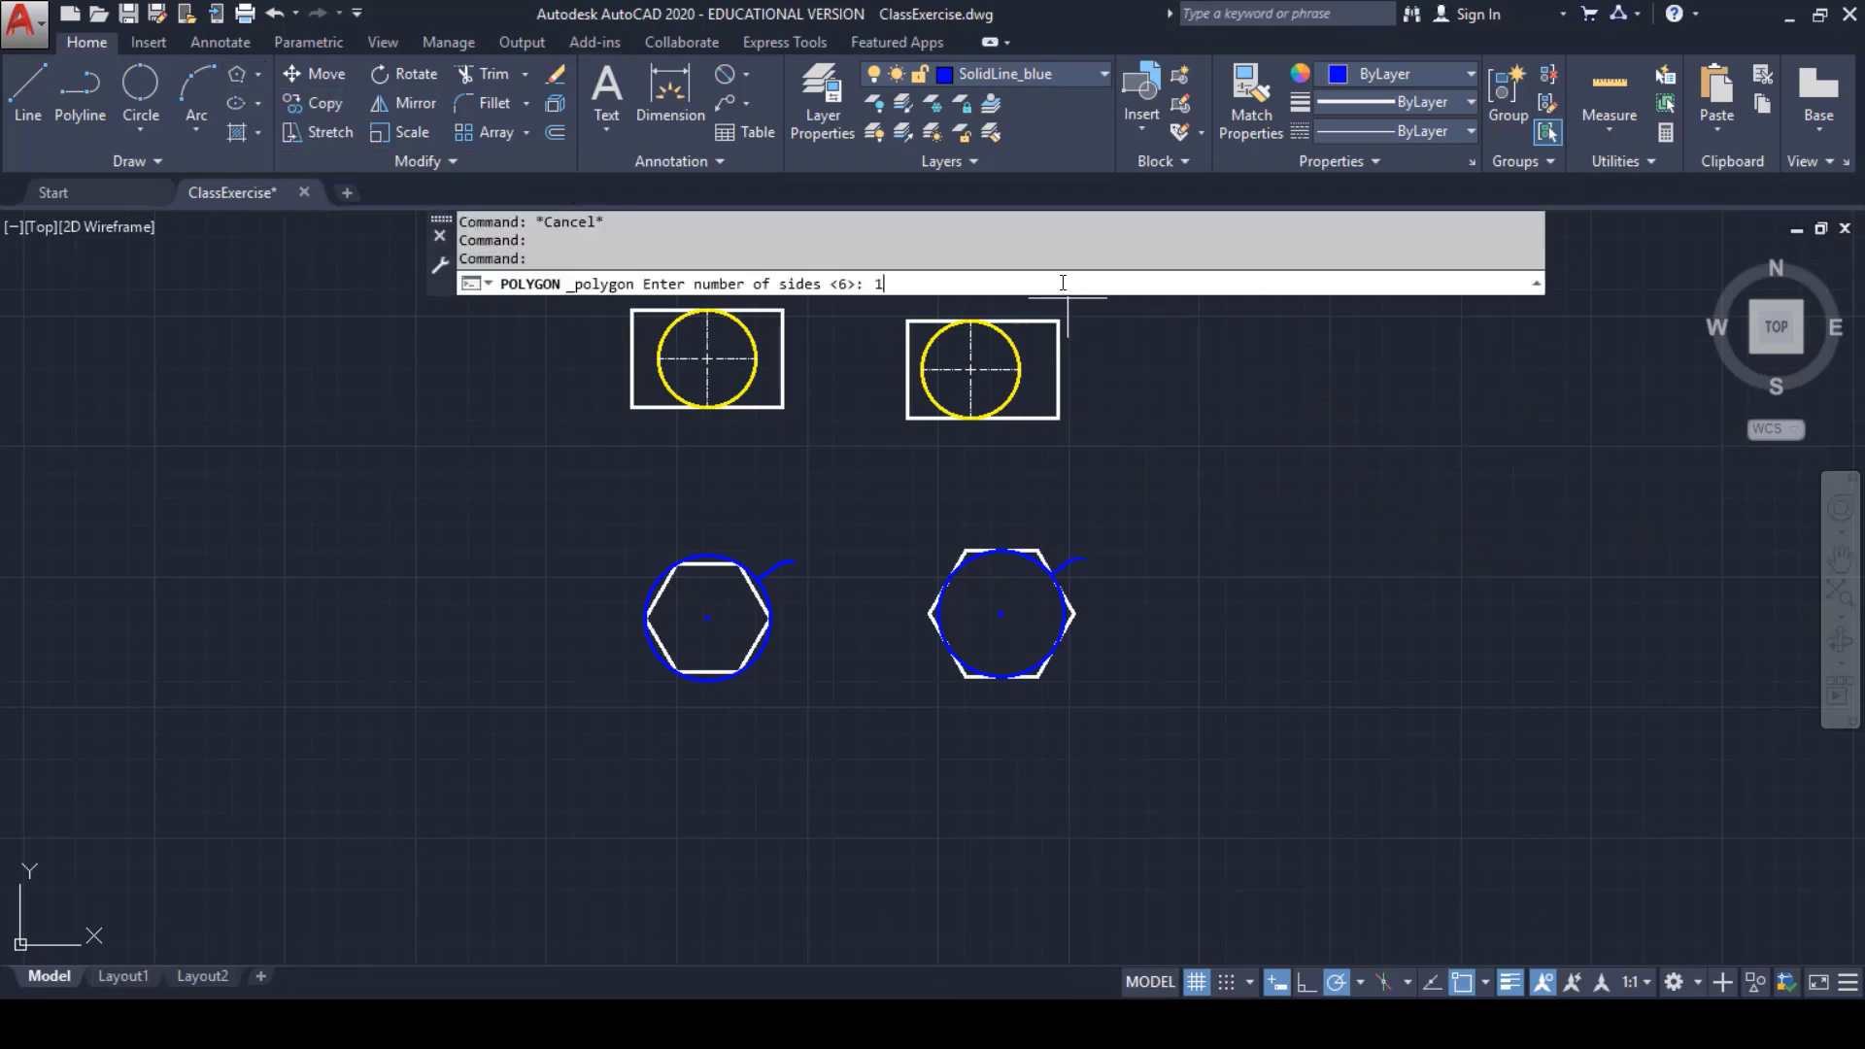
key(Return)
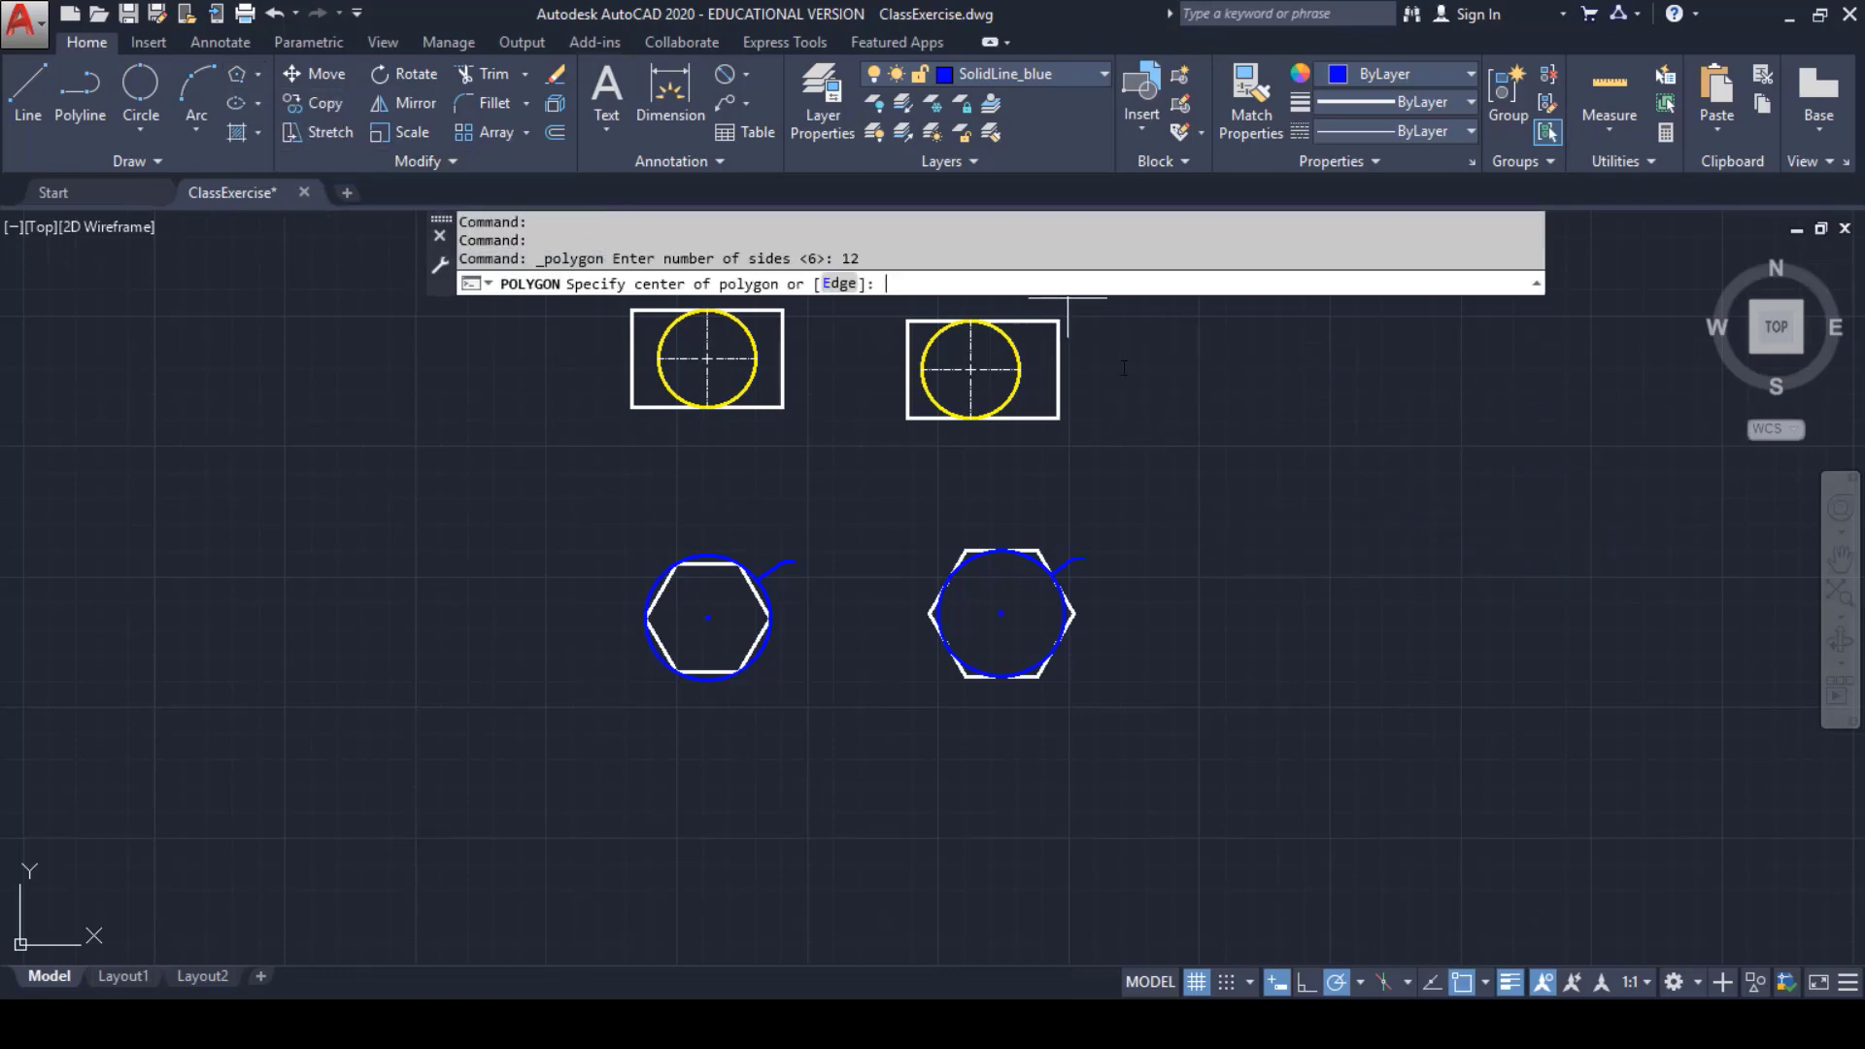
click(1331, 529)
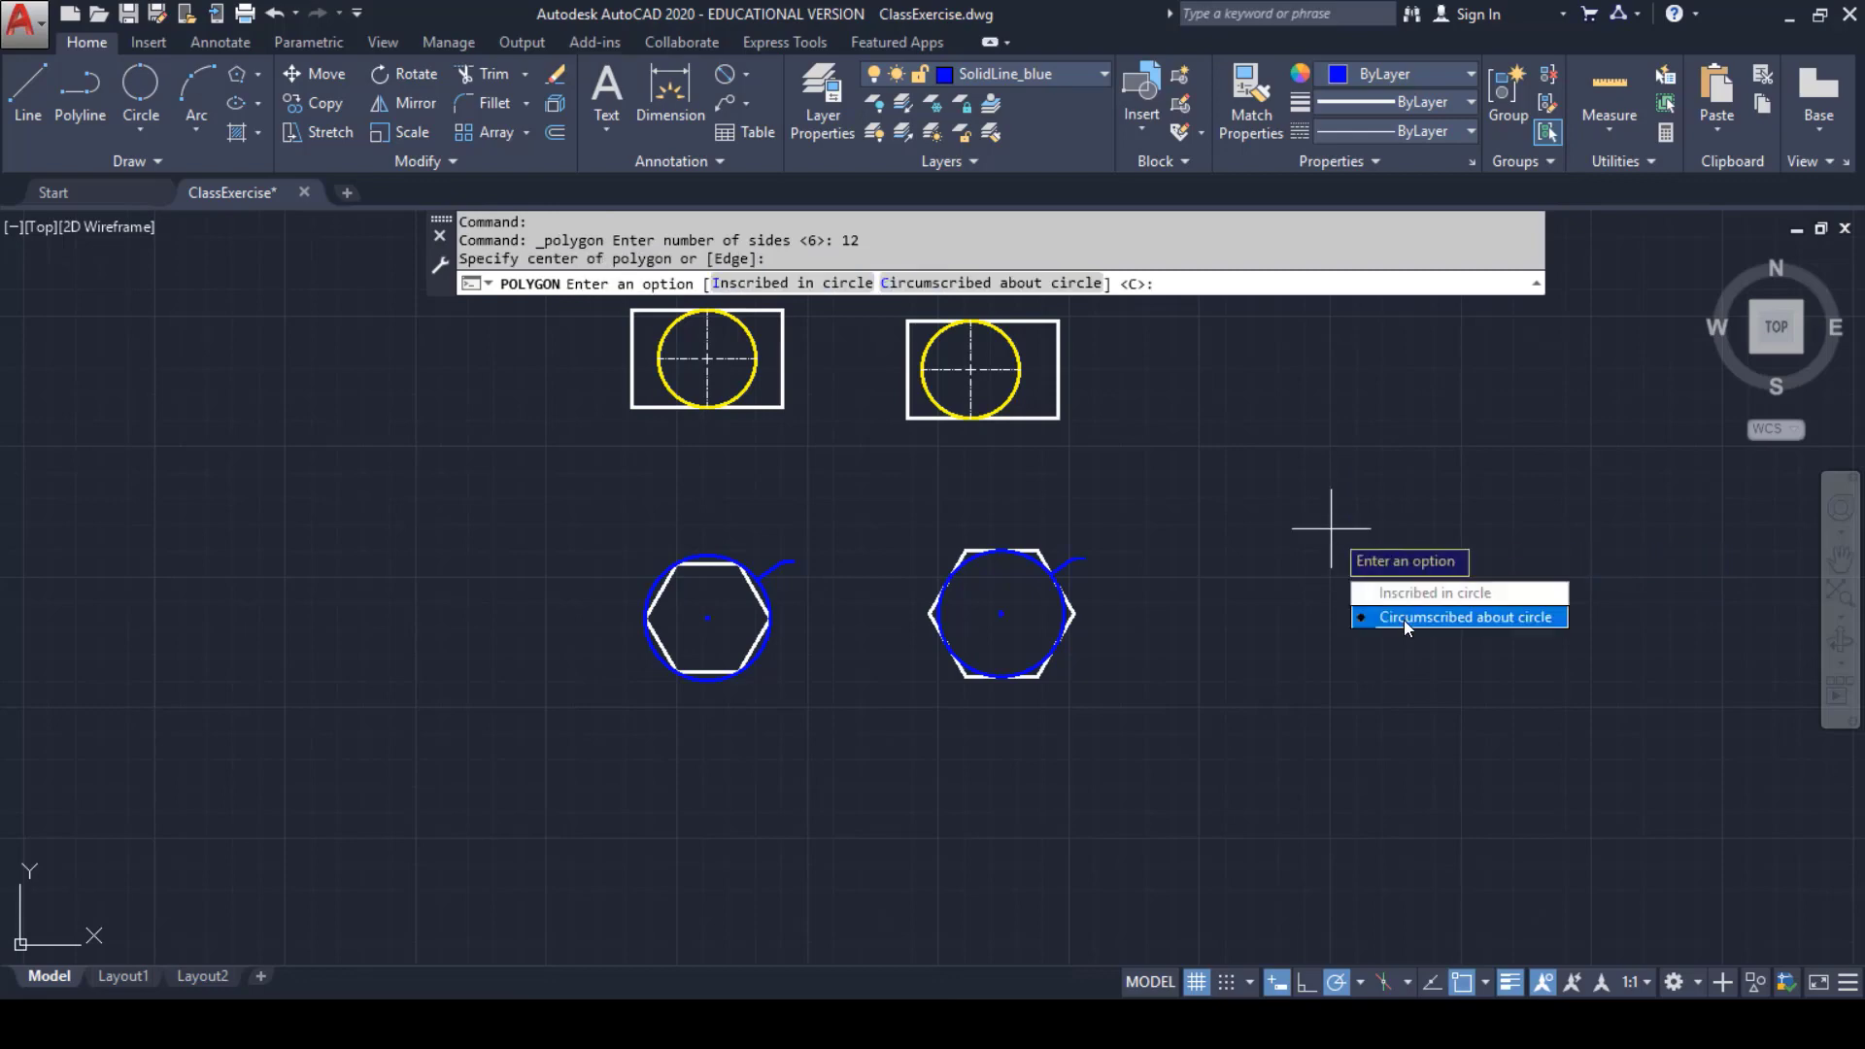
click(1405, 596)
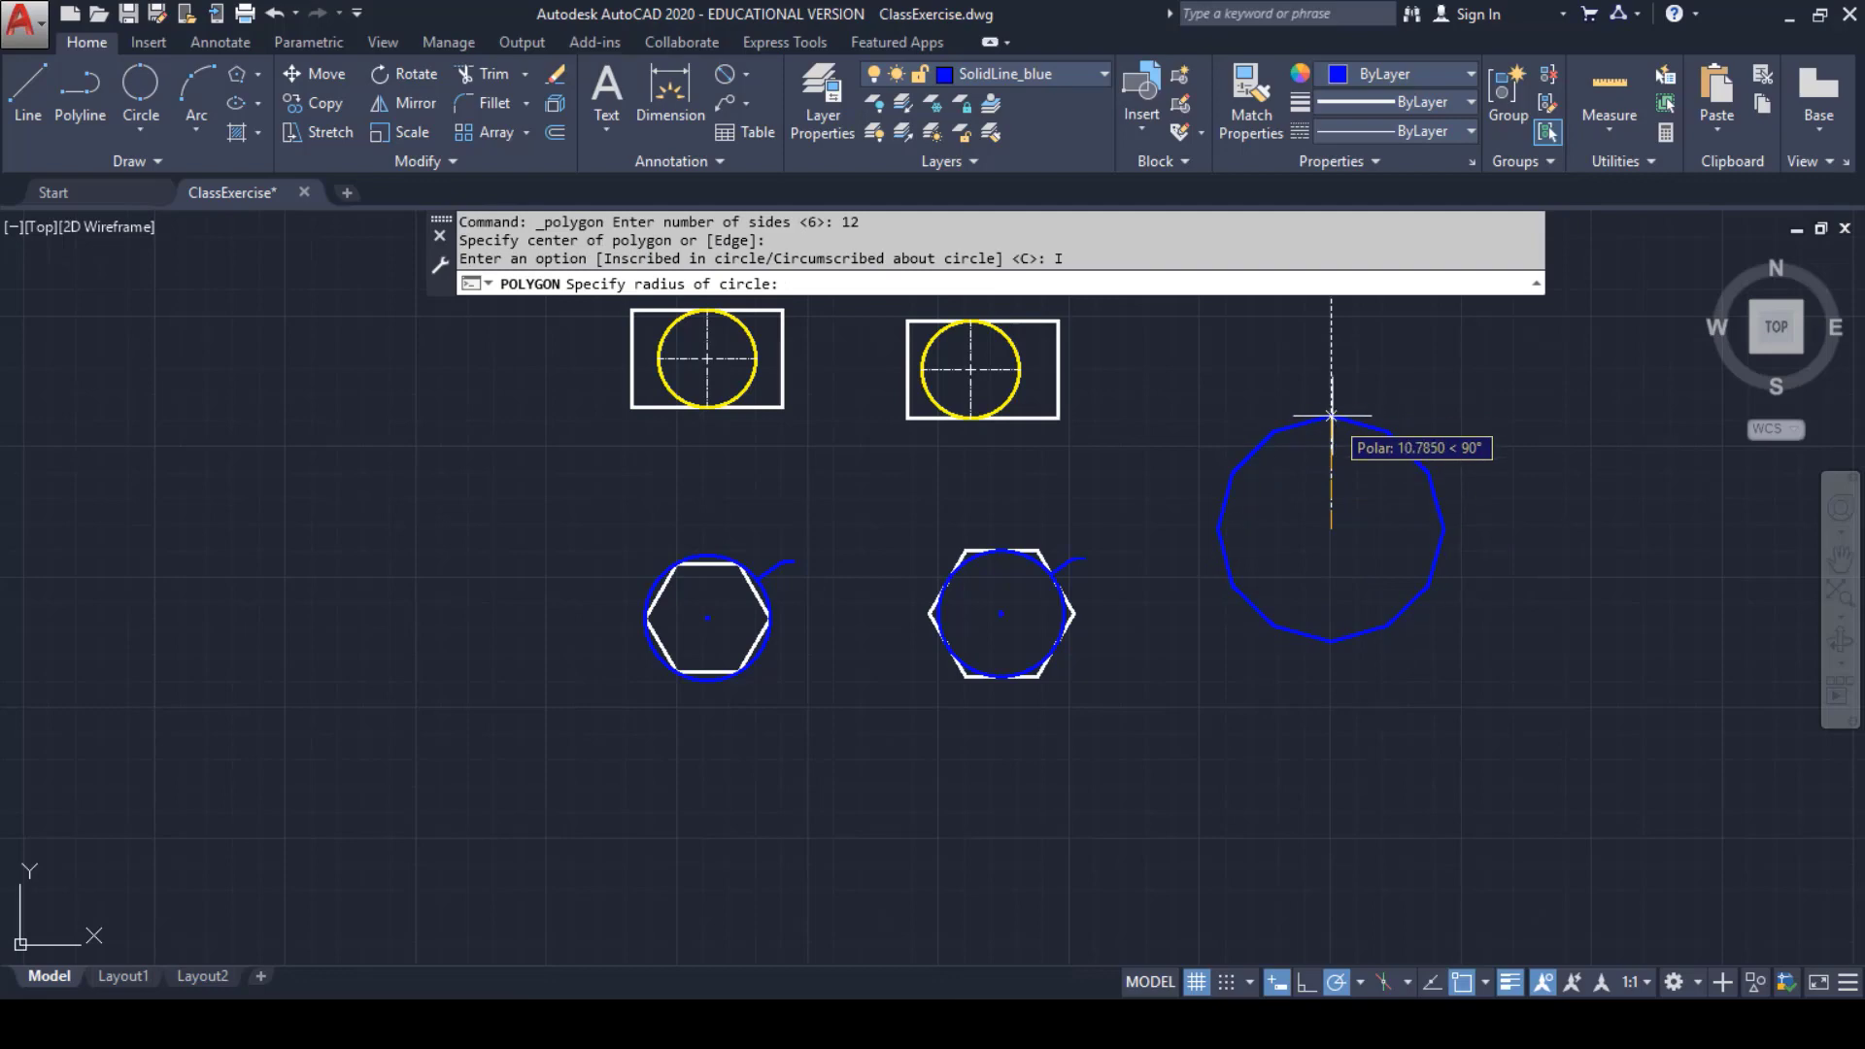
text(12)
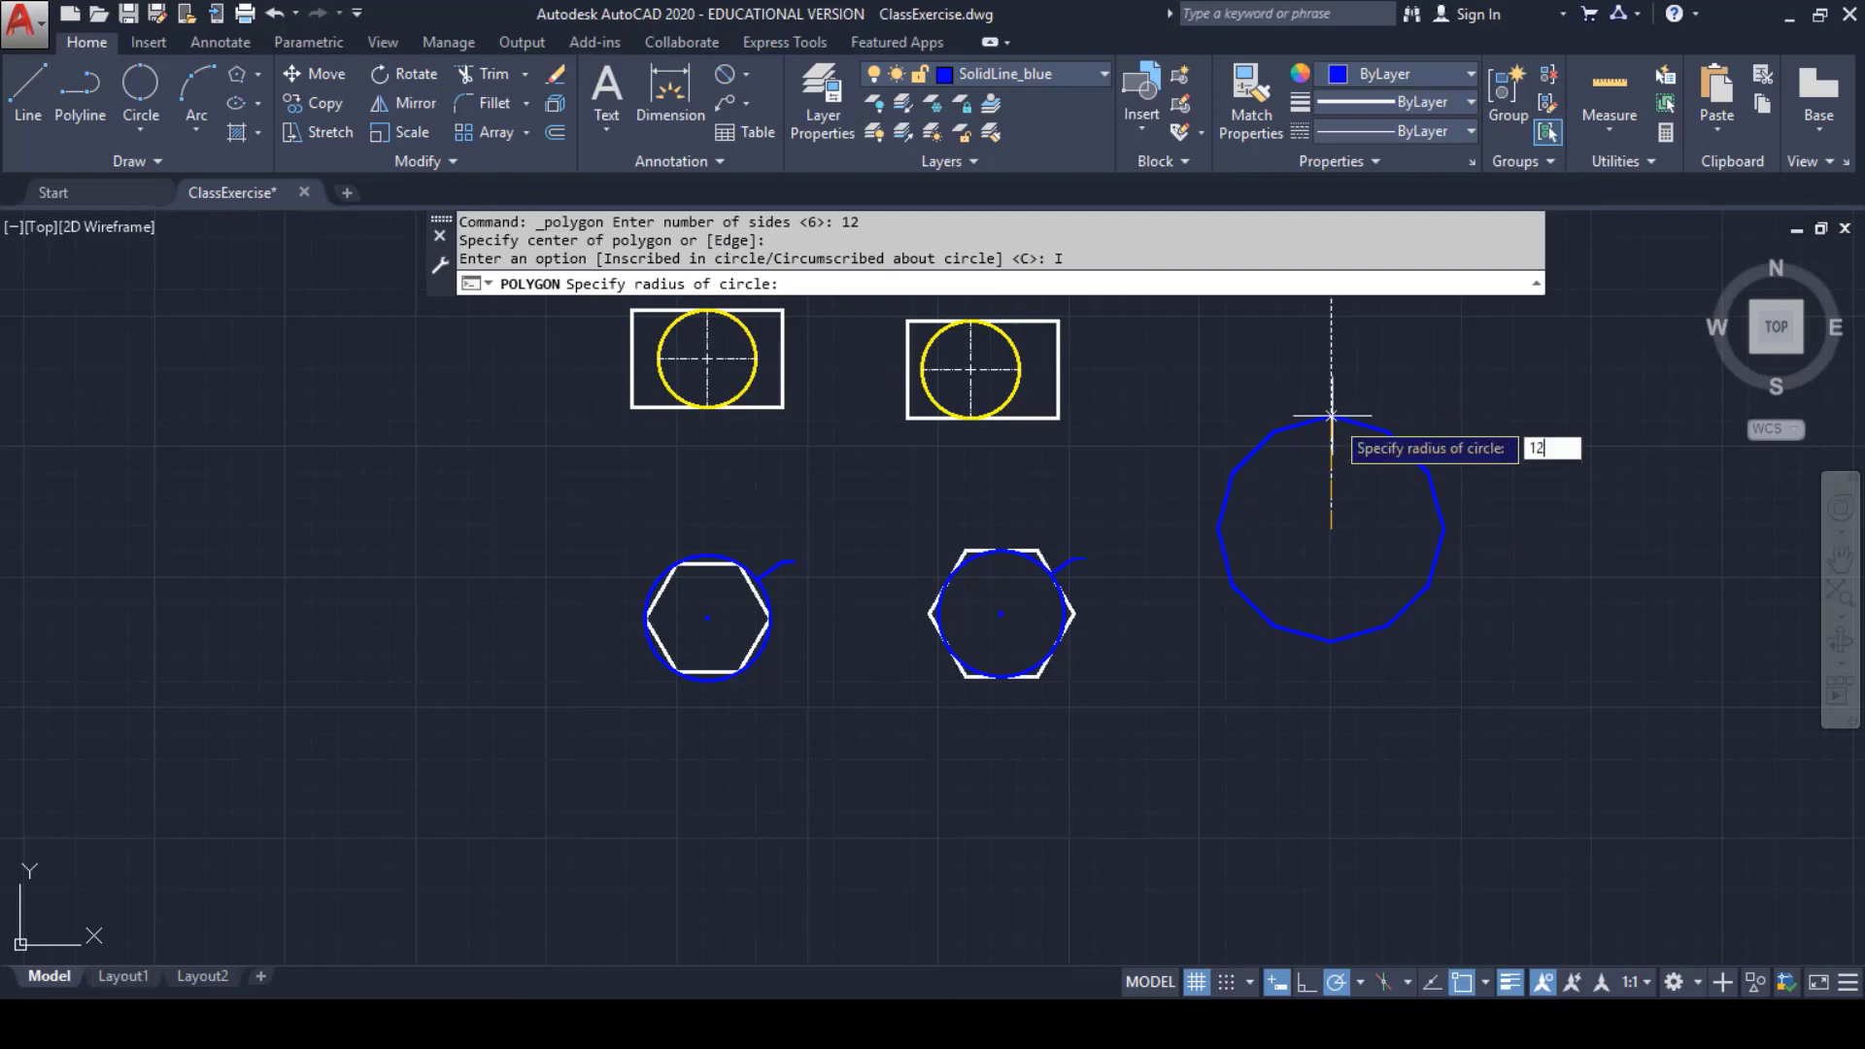
key(Return)
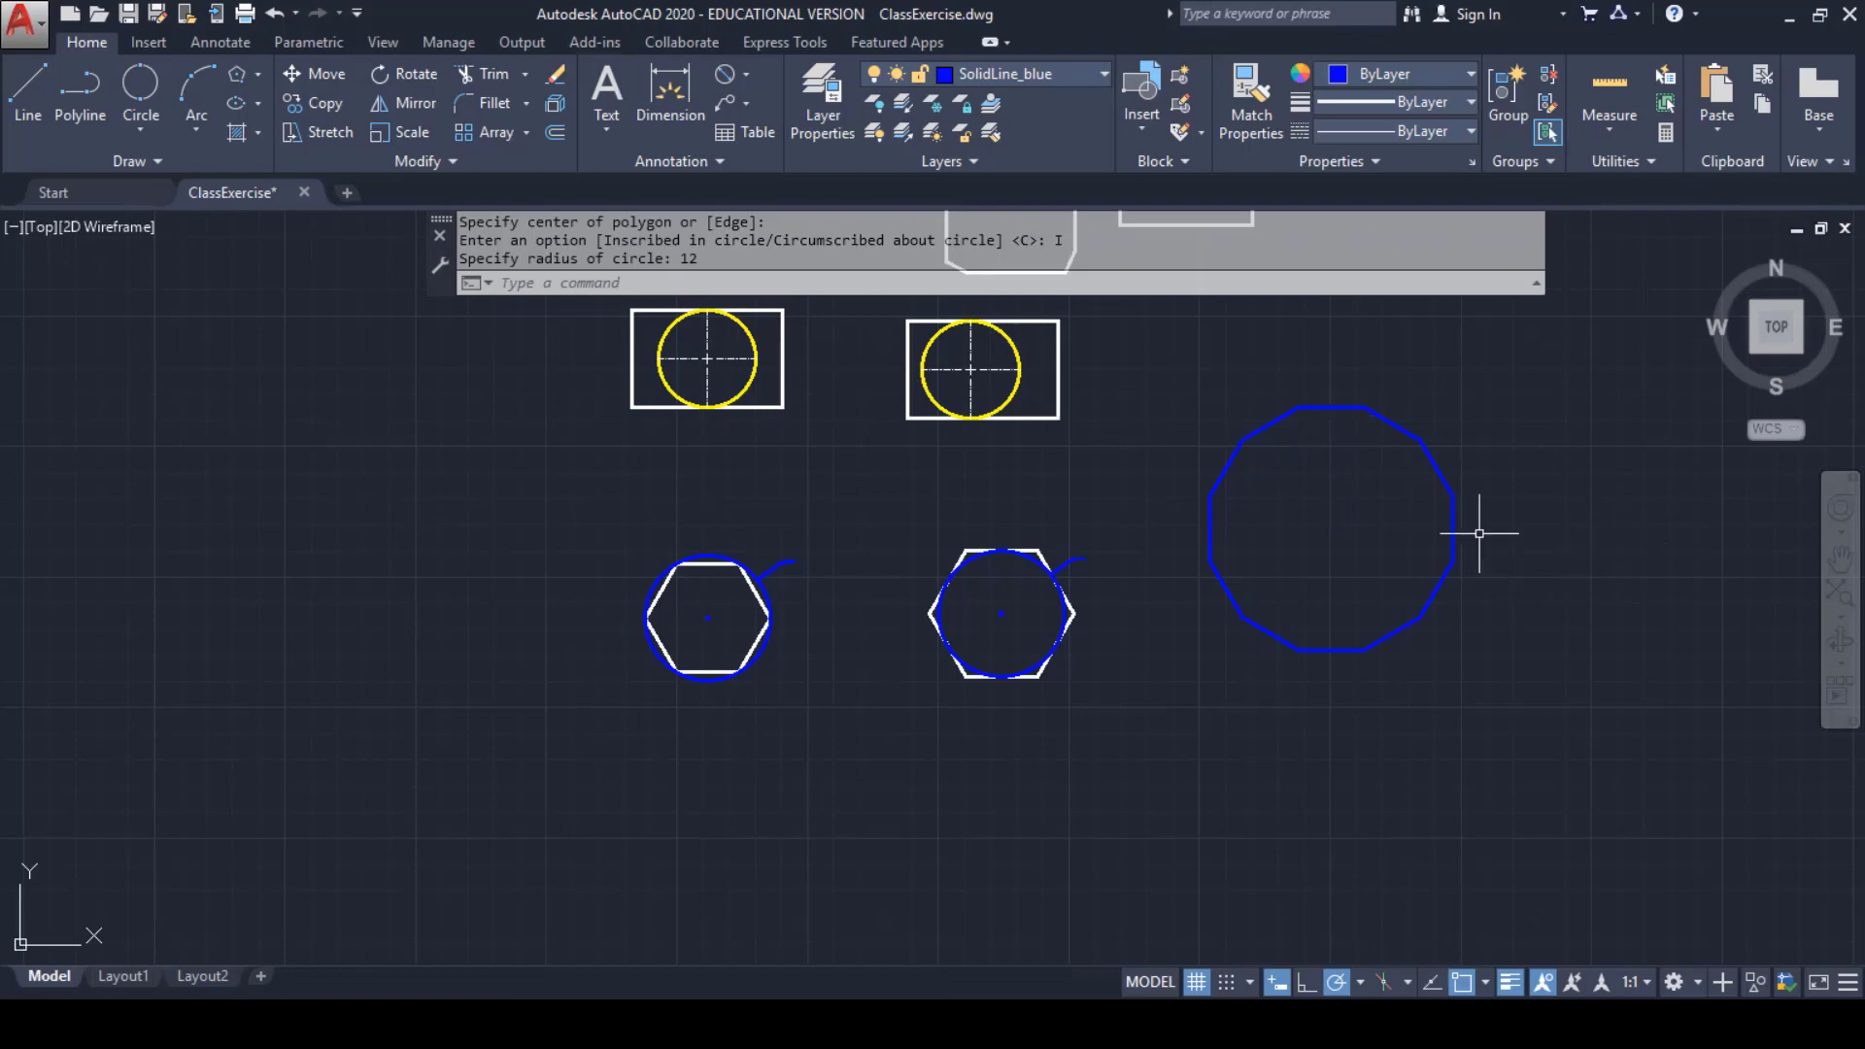
middle_drag(1490, 570, 1318, 747)
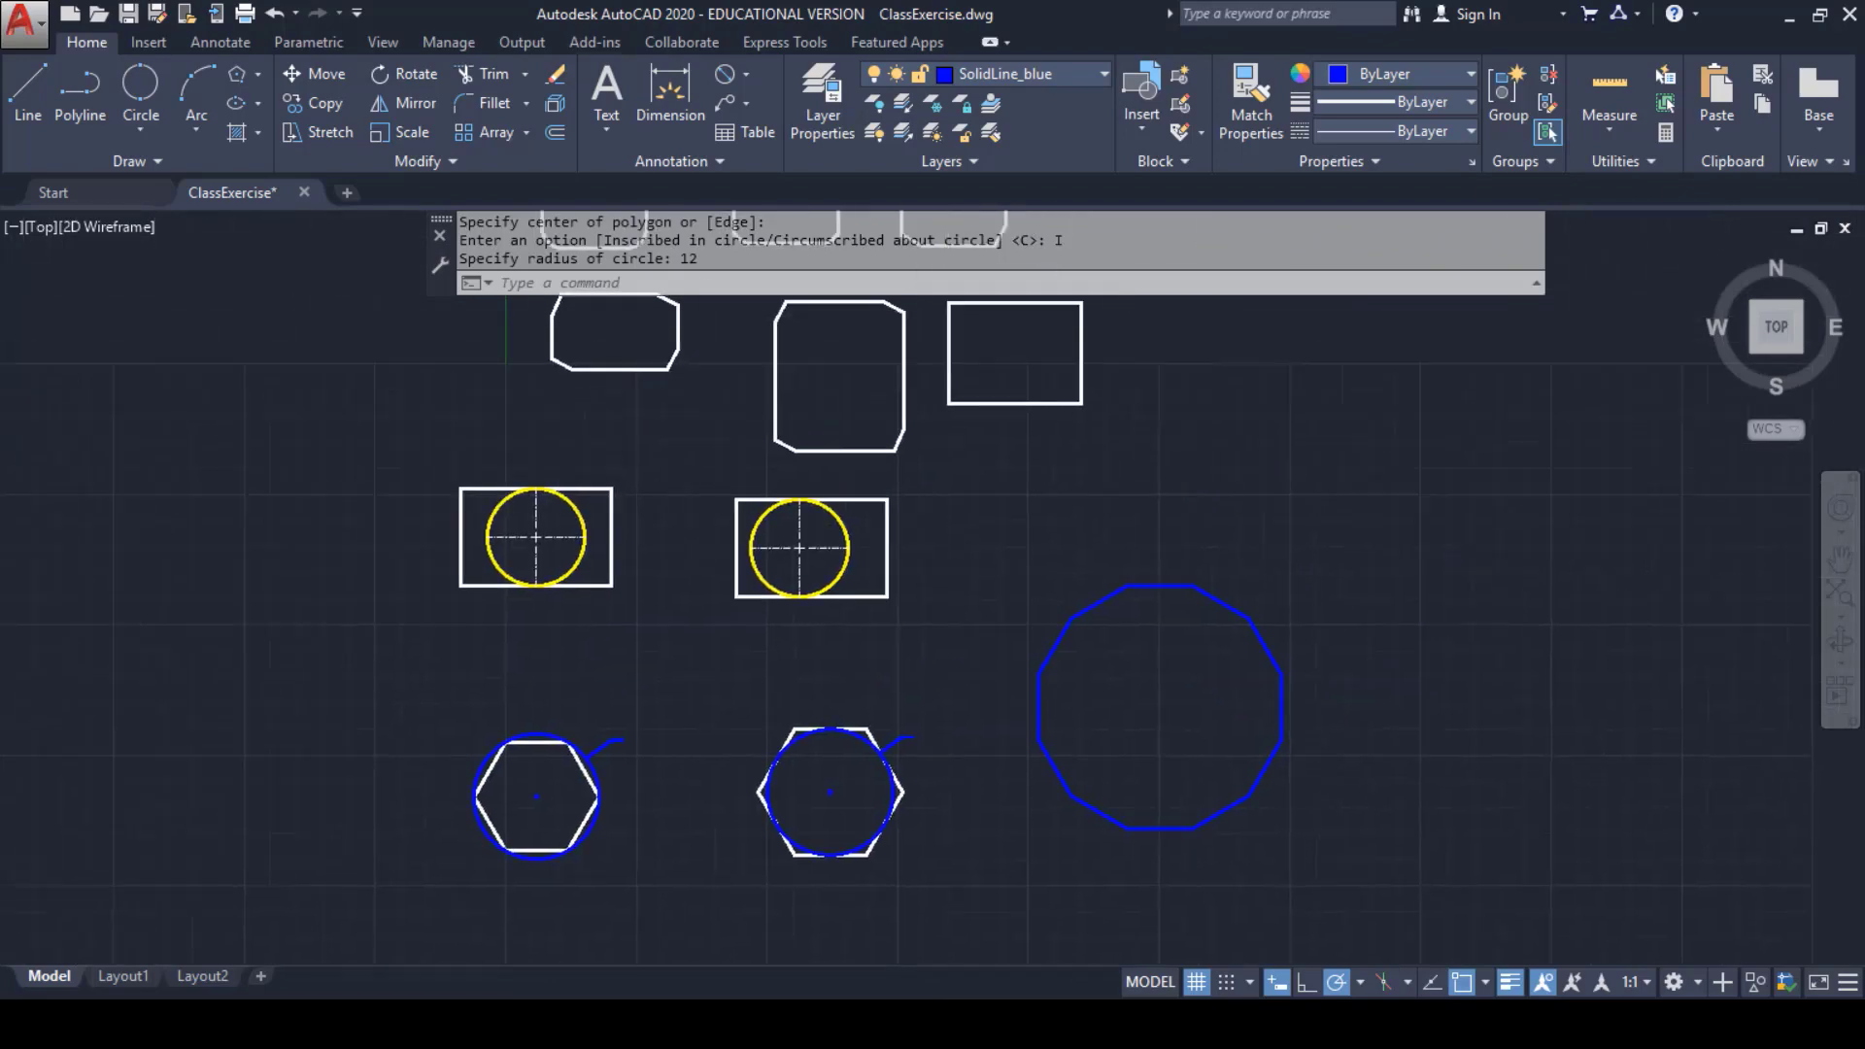